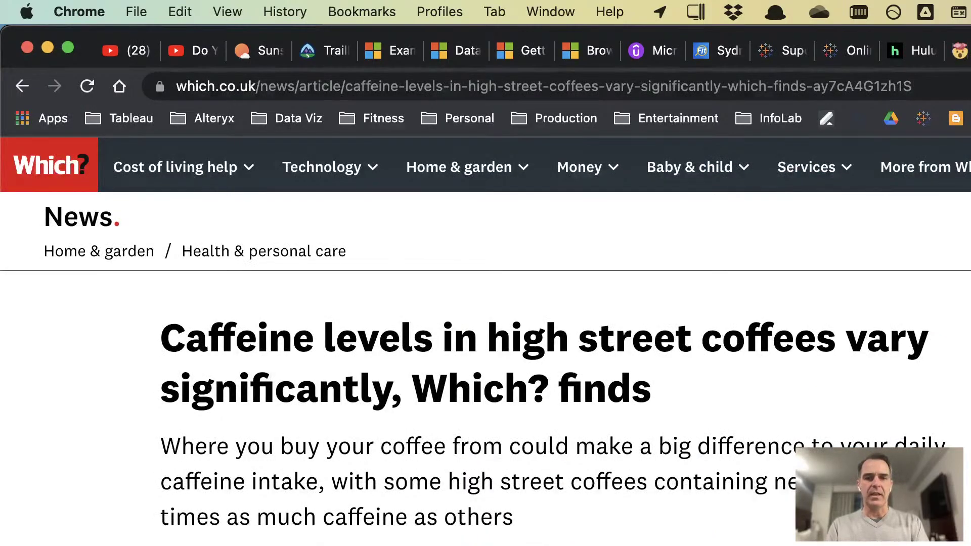
Step: Examine the Which? article's table comparing the caffeine content of high street coffees
{"action": "scroll", "coordinate": [485, 342], "scroll_direction": "down", "scroll_amount": 5}
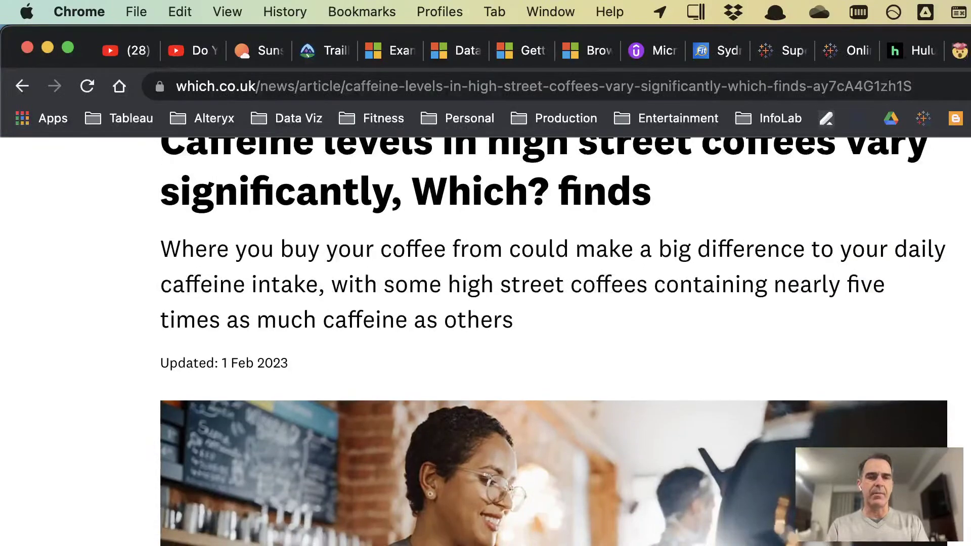
{"action": "scroll", "coordinate": [554, 342], "scroll_direction": "down", "scroll_amount": 20}
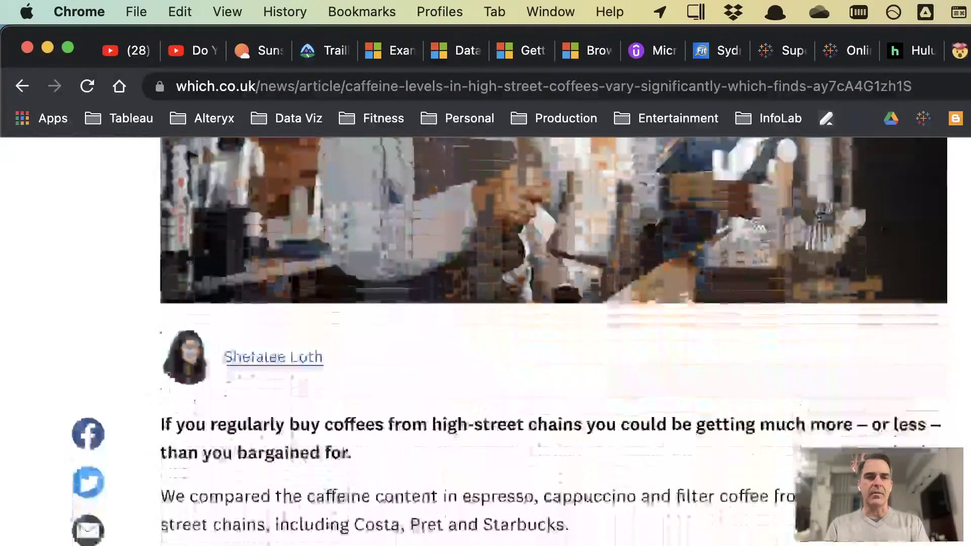
{"action": "scroll", "coordinate": [554, 341], "scroll_direction": "down", "scroll_amount": 10}
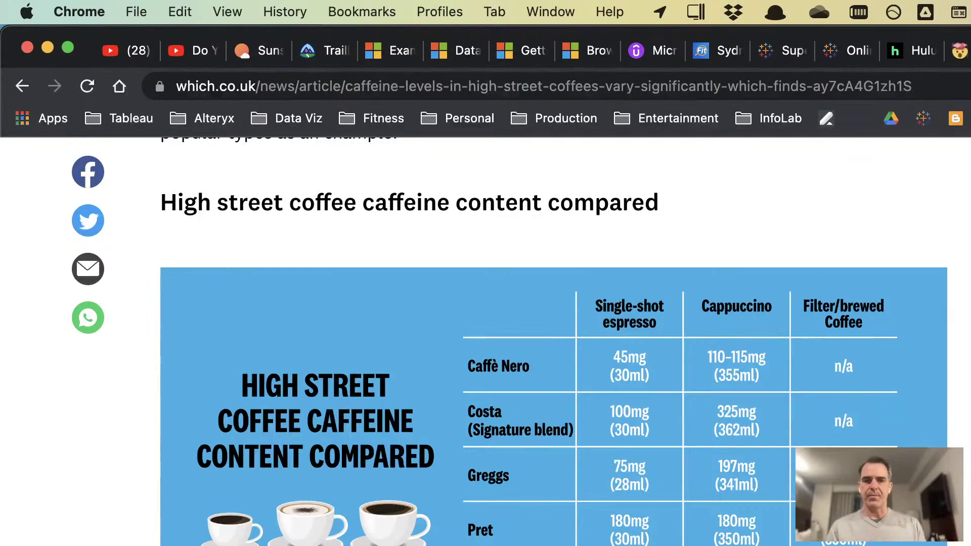
Step: Switch to Tableau, enlarge the Sheet1 data preview, and check it against the article's caffeine table in Chrome
{"action": "key", "text": "super+Tab"}
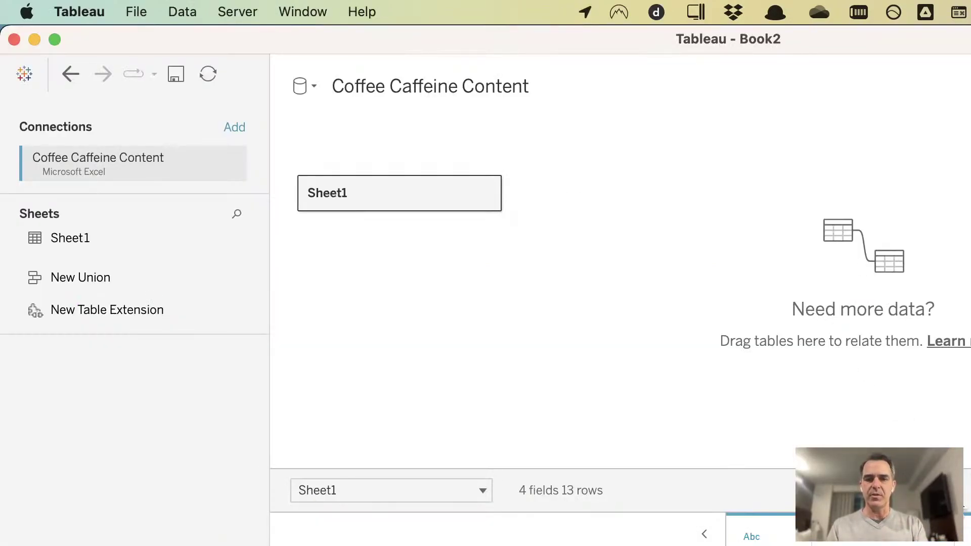
{"action": "left_click_drag", "start_coordinate": [925, 469], "coordinate": [925, 292]}
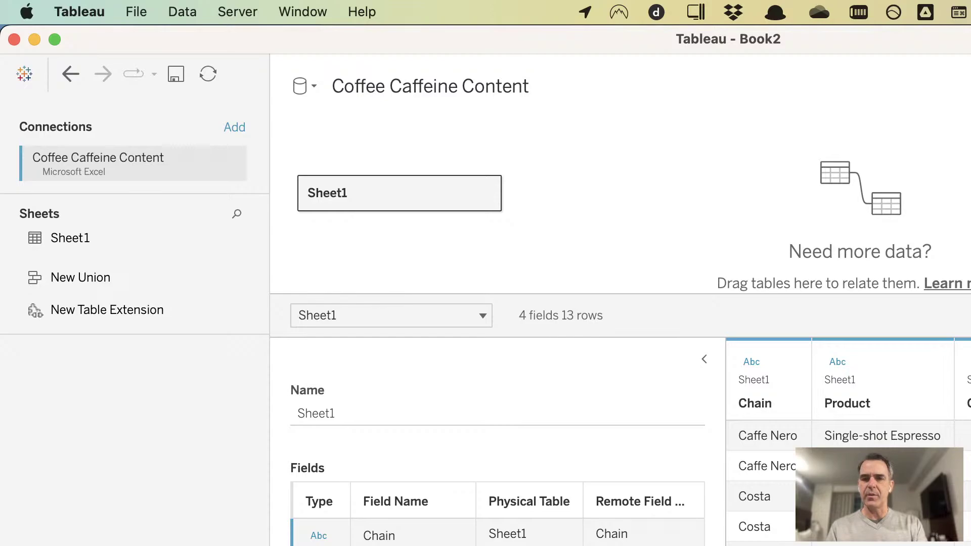
{"action": "key", "text": "super+Tab"}
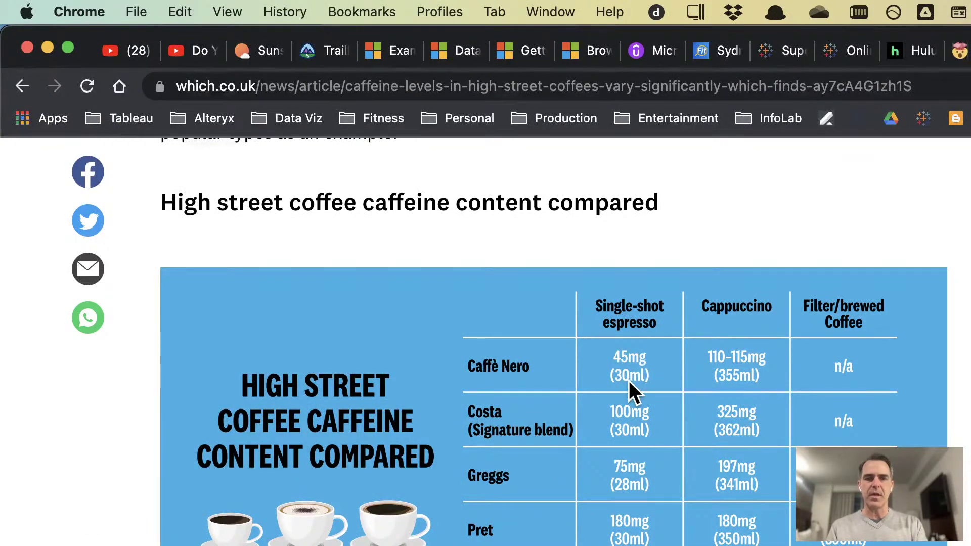
{"action": "key", "text": "super+Tab"}
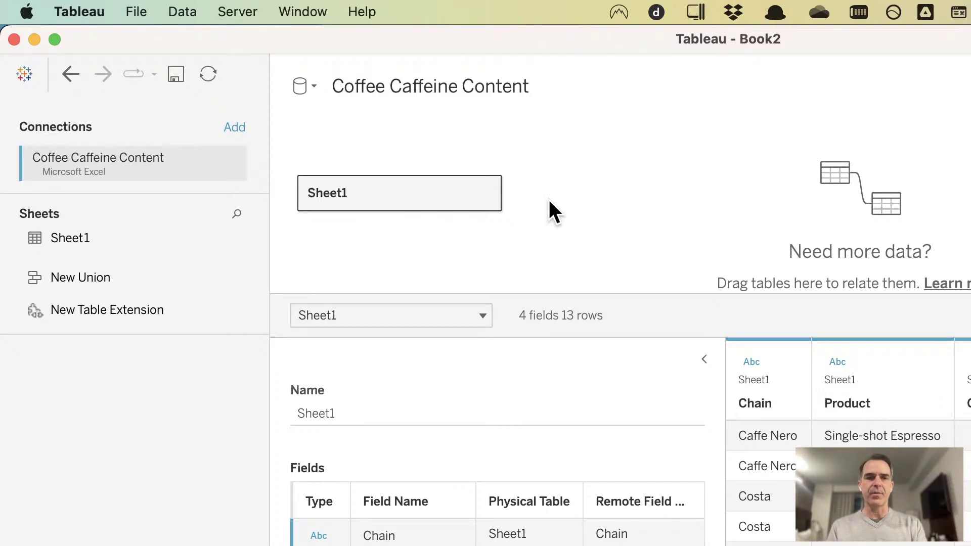
Step: Create a calculated field from the Caffeine (mg) column and name it "Caffeine per ml"
{"action": "left_click", "coordinate": [964, 384]}
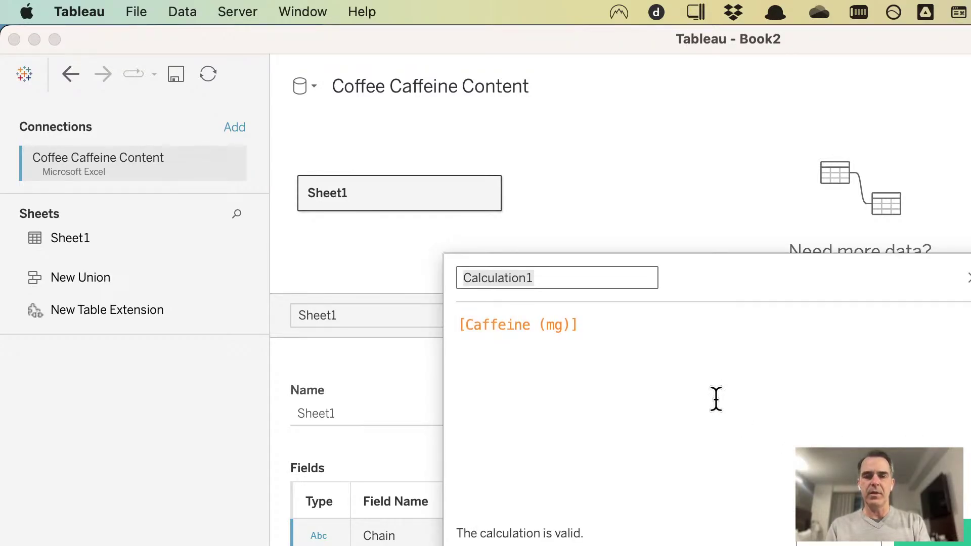
{"action": "type", "text": "Caffe"}
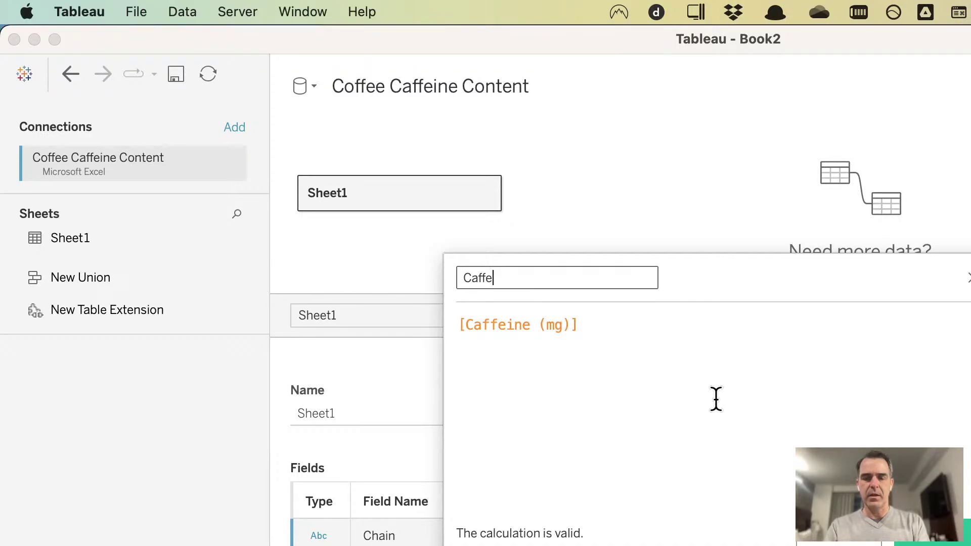
{"action": "type", "text": "ince"}
{"action": "key", "text": "BackSpace"}
{"action": "key", "text": "BackSpace"}
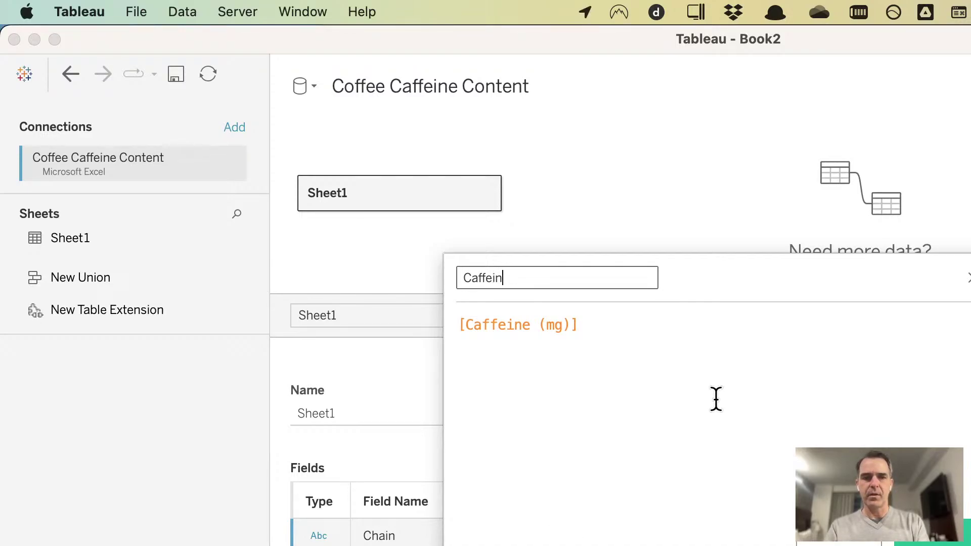
{"action": "type", "text": "e per ml"}
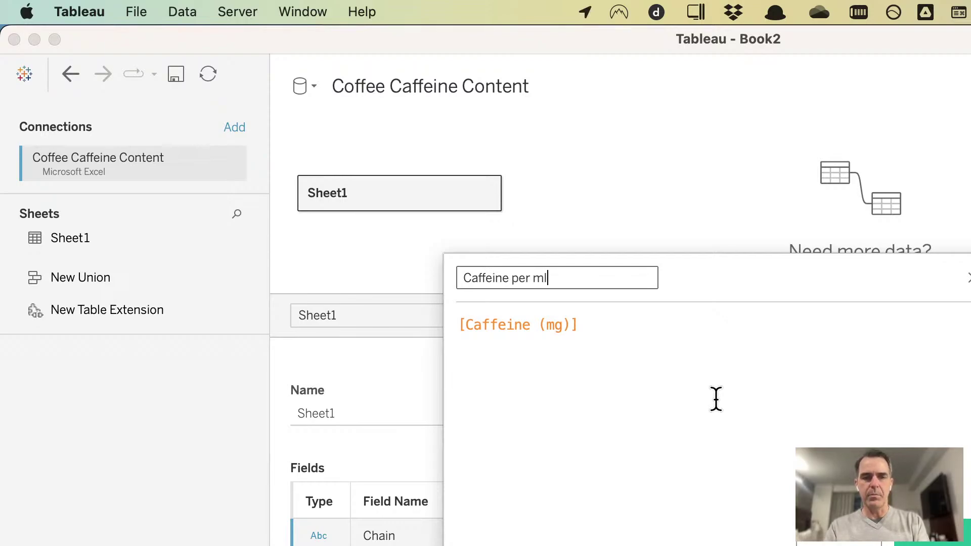
Step: Write the calculation formula as SUM([Caffeine (mg)])/SUM([Drink size (ml)])
{"action": "left_click", "coordinate": [711, 358]}
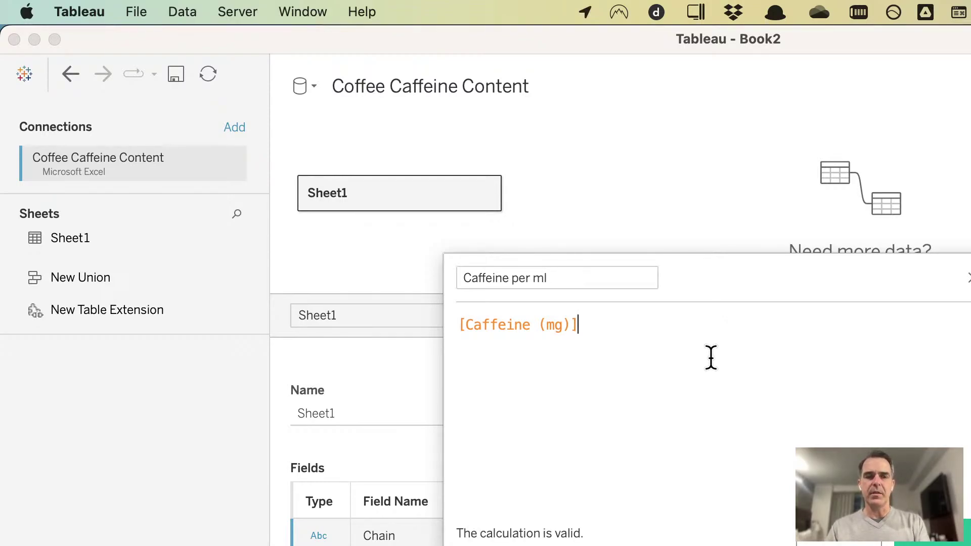
{"action": "key", "text": "Home"}
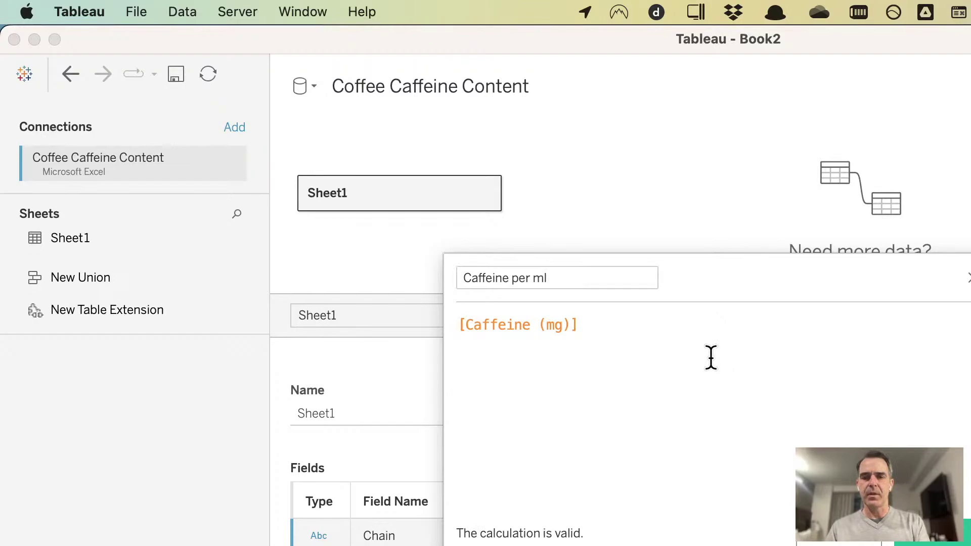
{"action": "type", "text": "SUM("}
{"action": "key", "text": "End"}
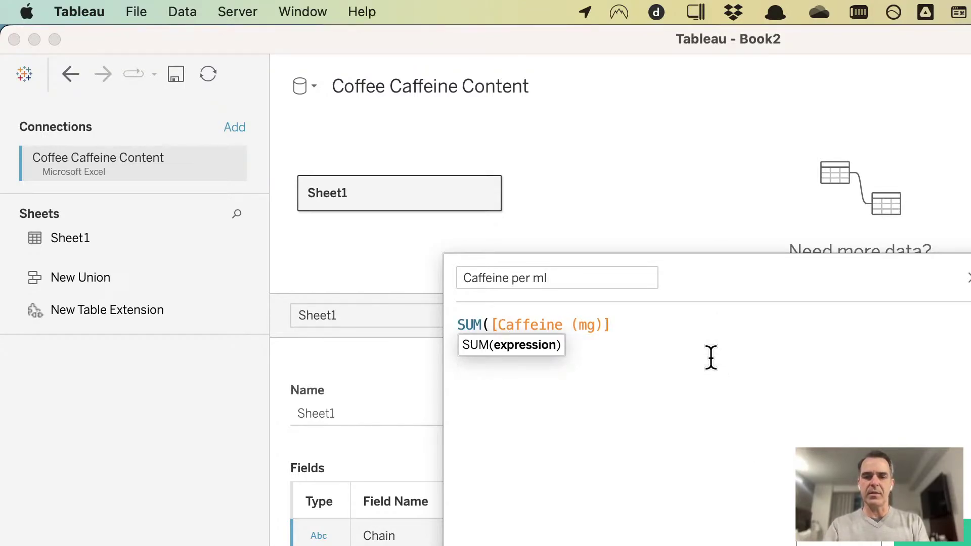
{"action": "type", "text": ")/sum"}
{"action": "key", "text": "Return"}
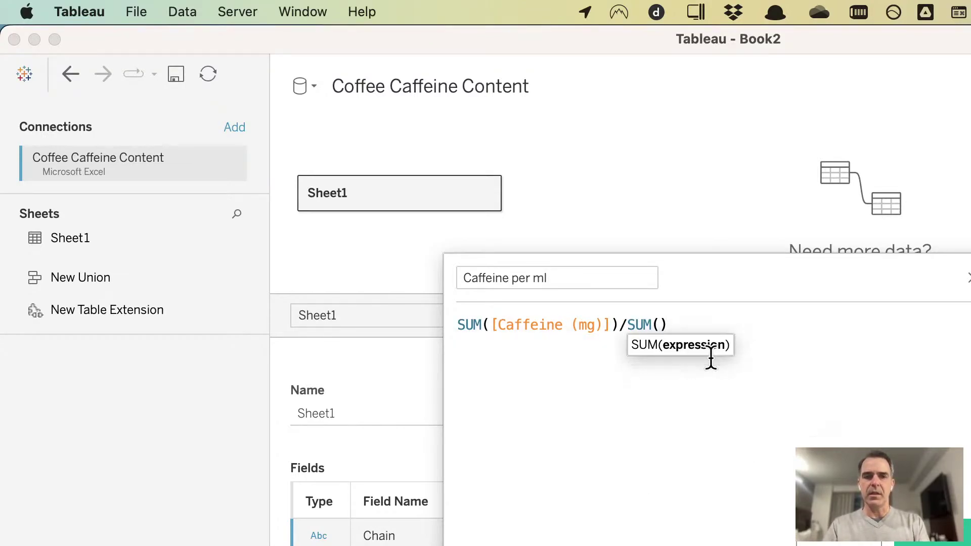
{"action": "type", "text": "d"}
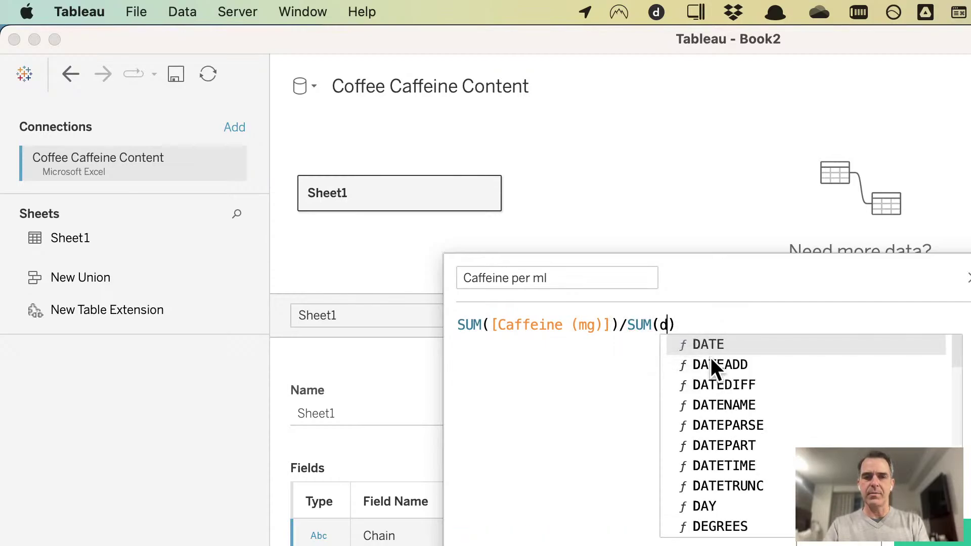
{"action": "type", "text": "ri"}
{"action": "key", "text": "Return"}
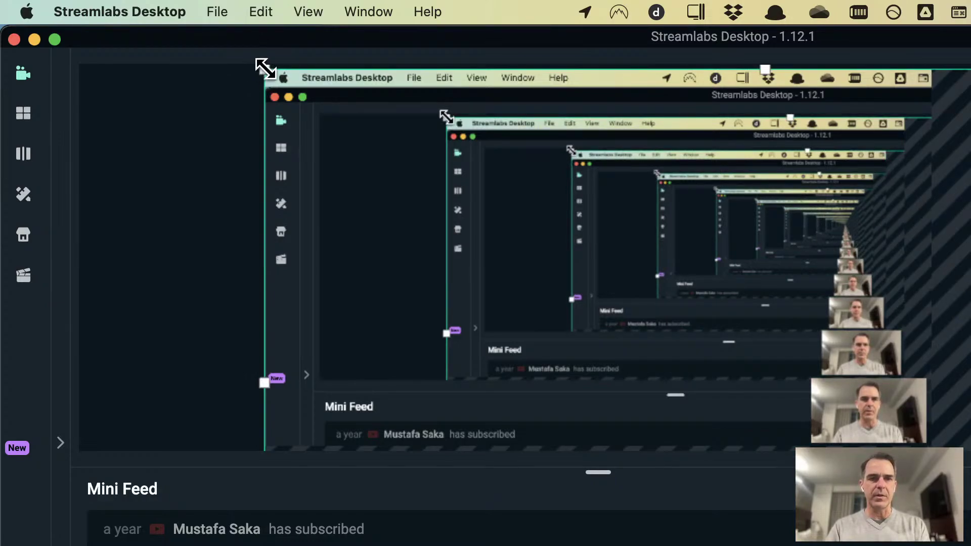
Step: Shrink the Display Capture source in Streamlabs Desktop and centre it in the preview so the screen fits the scene
{"action": "left_click_drag", "start_coordinate": [266, 69], "coordinate": [625, 295]}
{"action": "left_click_drag", "start_coordinate": [970, 530], "coordinate": [257, 59]}
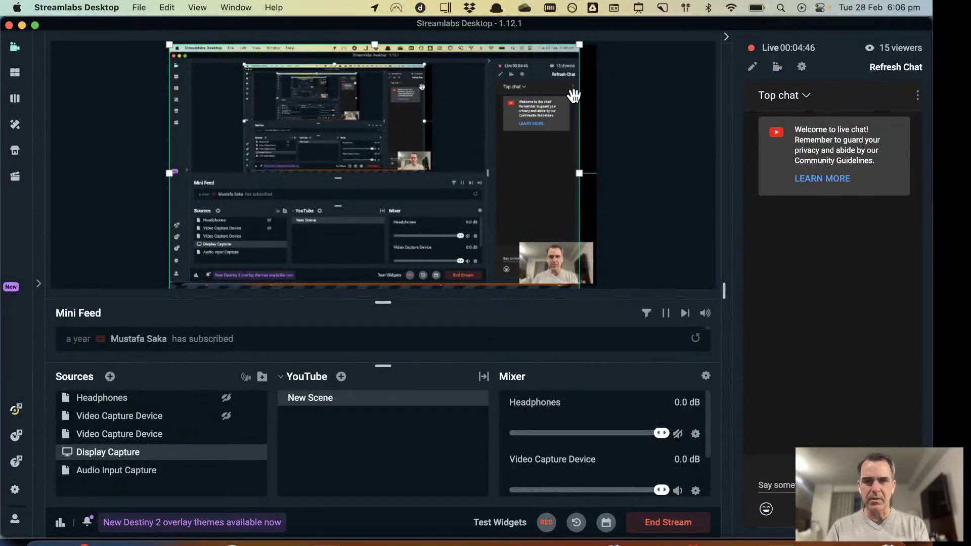
{"action": "left_click_drag", "start_coordinate": [581, 45], "coordinate": [524, 113]}
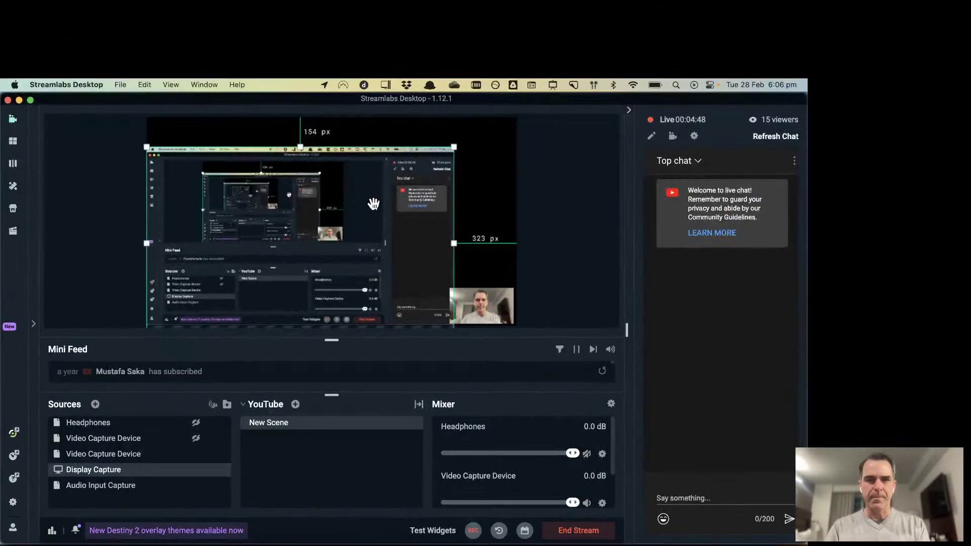
{"action": "left_click_drag", "start_coordinate": [377, 204], "coordinate": [379, 170]}
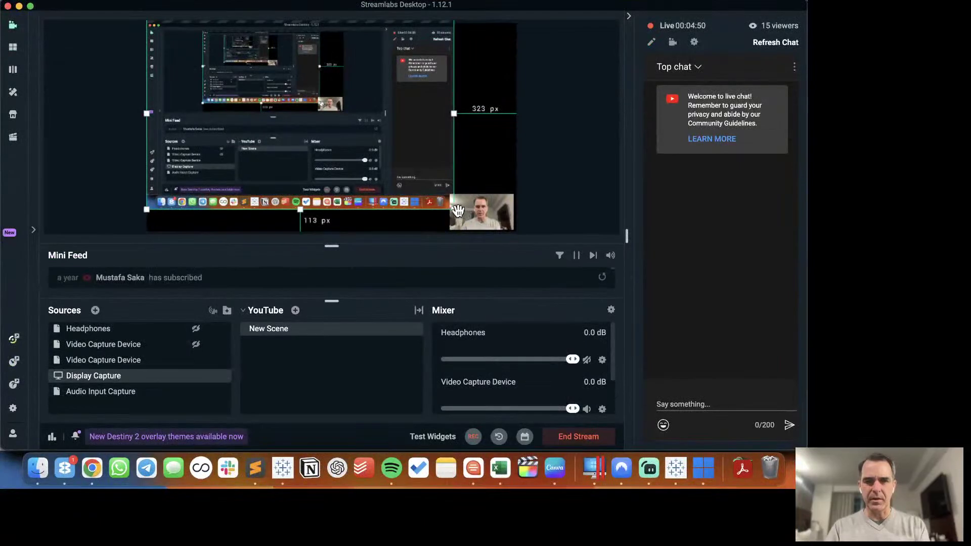
{"action": "left_click_drag", "start_coordinate": [455, 210], "coordinate": [498, 227]}
{"action": "left_click_drag", "start_coordinate": [562, 259], "coordinate": [589, 272]}
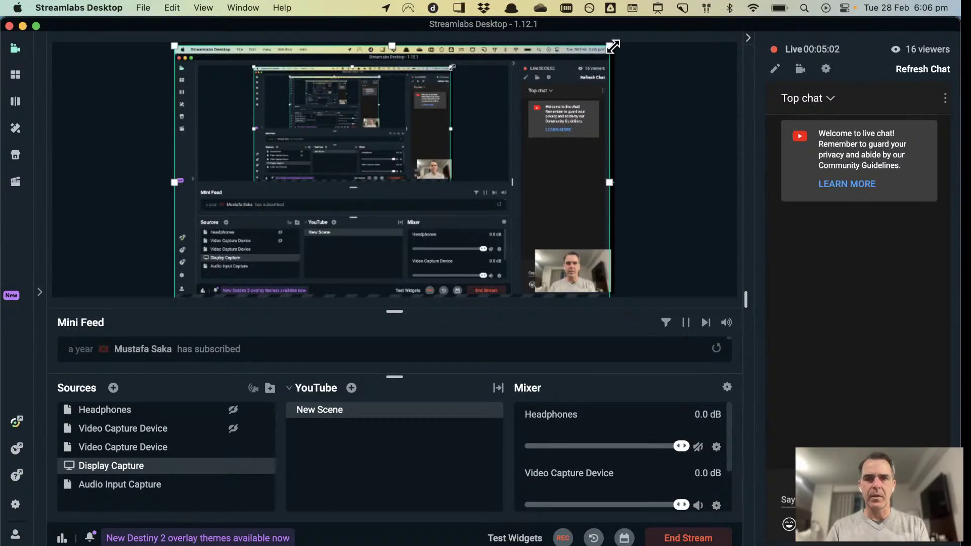
{"action": "left_click_drag", "start_coordinate": [609, 46], "coordinate": [594, 56]}
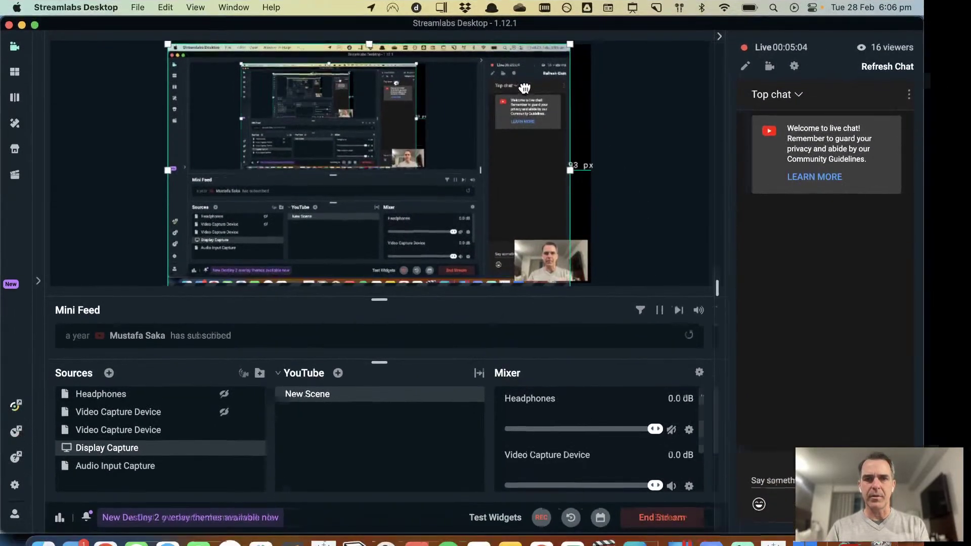
{"action": "left_click_drag", "start_coordinate": [519, 117], "coordinate": [530, 106]}
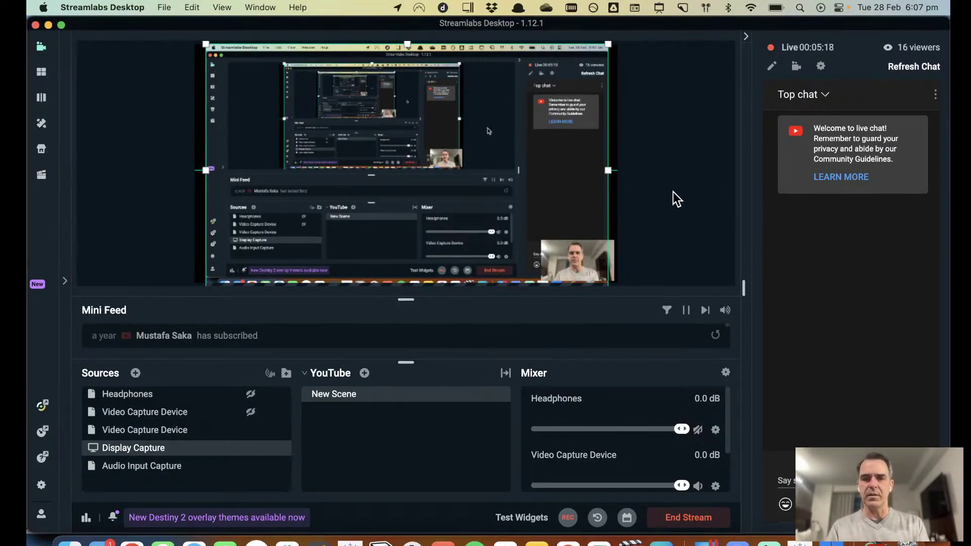
Step: Switch back to Tableau and save the Caffeine per ml calculated field
{"action": "key", "text": "super+Tab"}
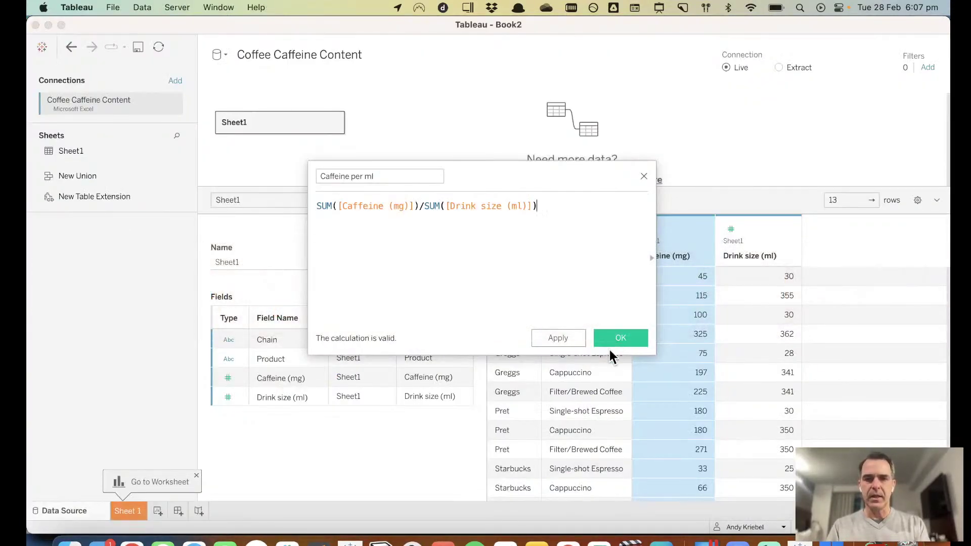
{"action": "left_click", "coordinate": [615, 344]}
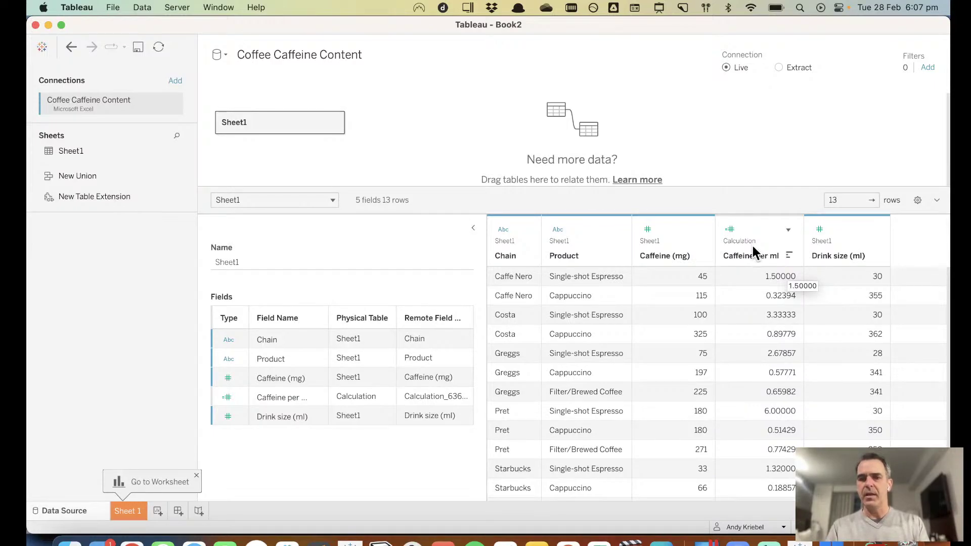
{"action": "left_click", "coordinate": [788, 230]}
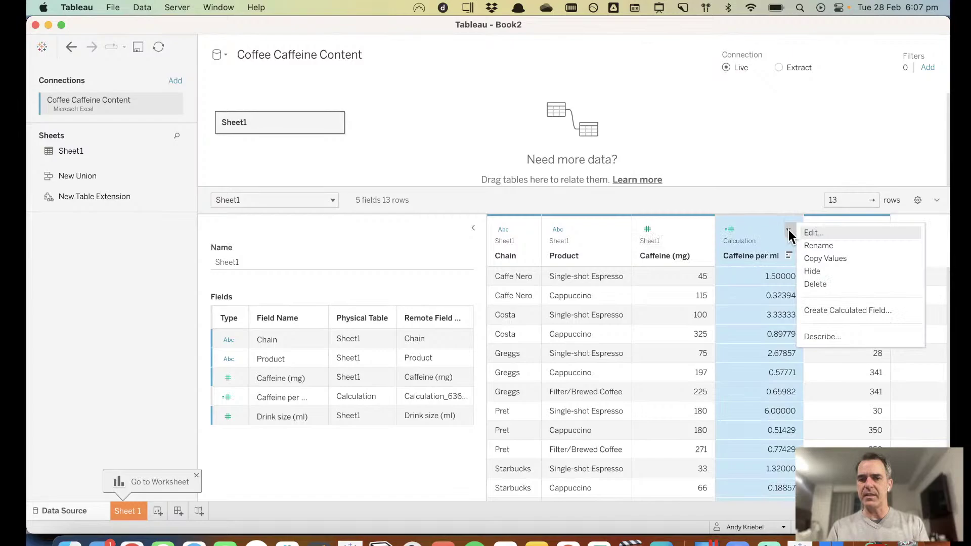
{"action": "left_click", "coordinate": [760, 275]}
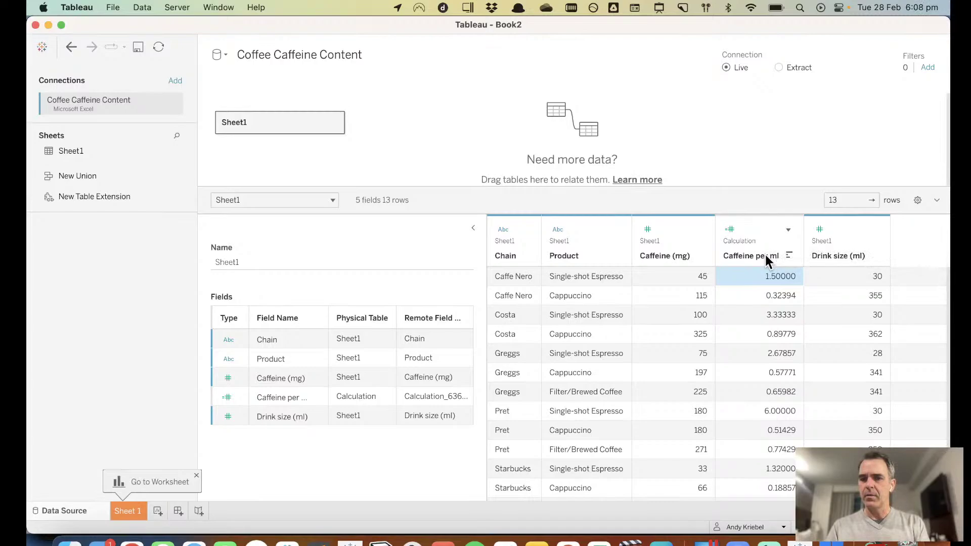
Step: Edit the Caffeine per ml calculated field and rename it "Caffeine (mg/ml)"
{"action": "left_click", "coordinate": [788, 230]}
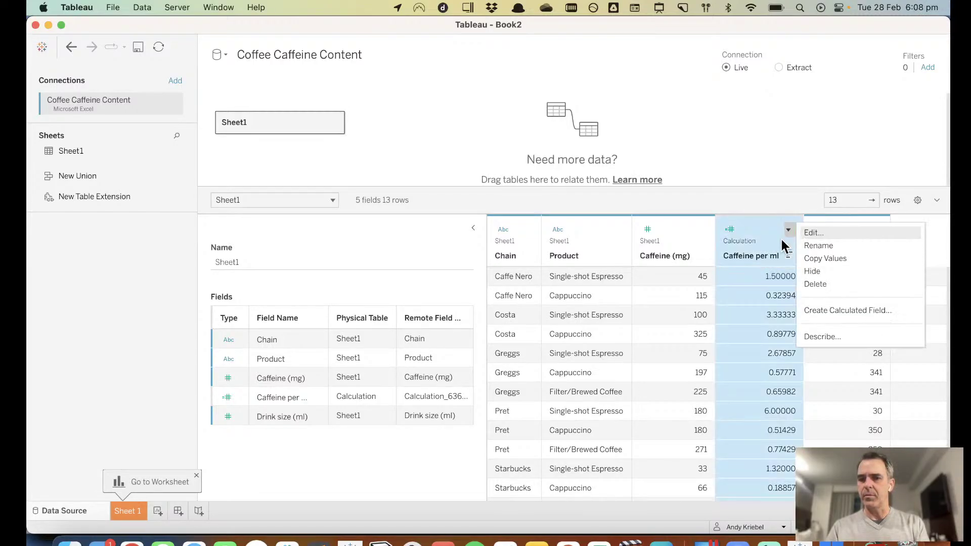
{"action": "left_click", "coordinate": [815, 232]}
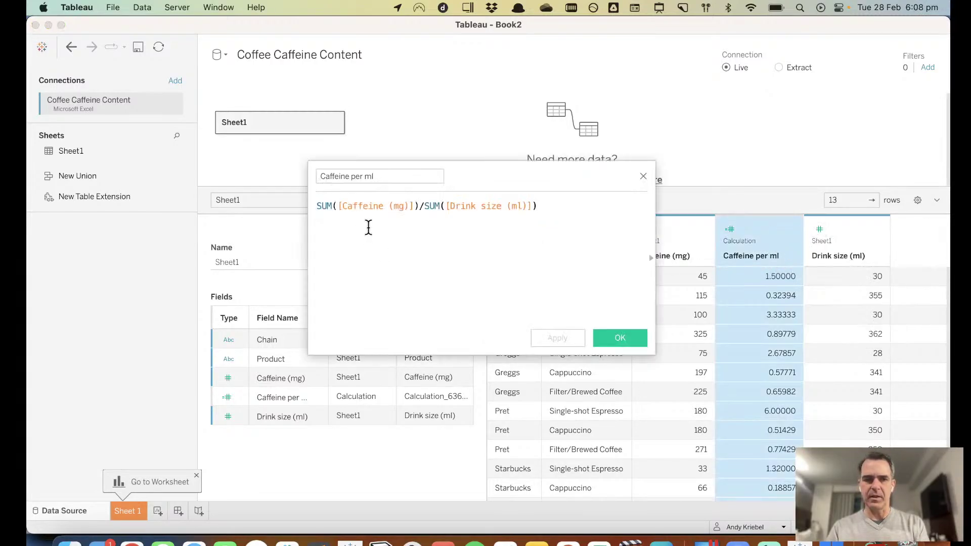
{"action": "left_click", "coordinate": [351, 177]}
{"action": "type", "text": "mg"}
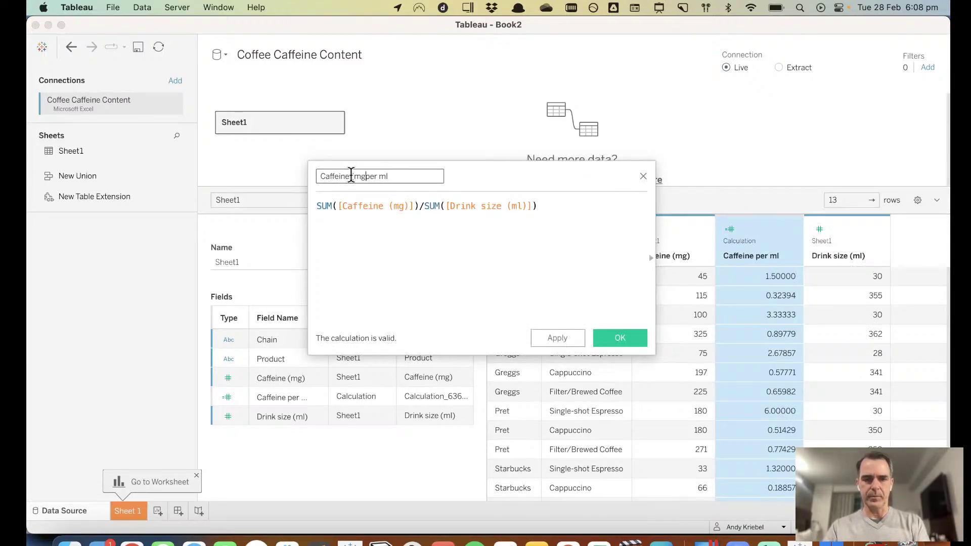
{"action": "type", "text": "/ml"}
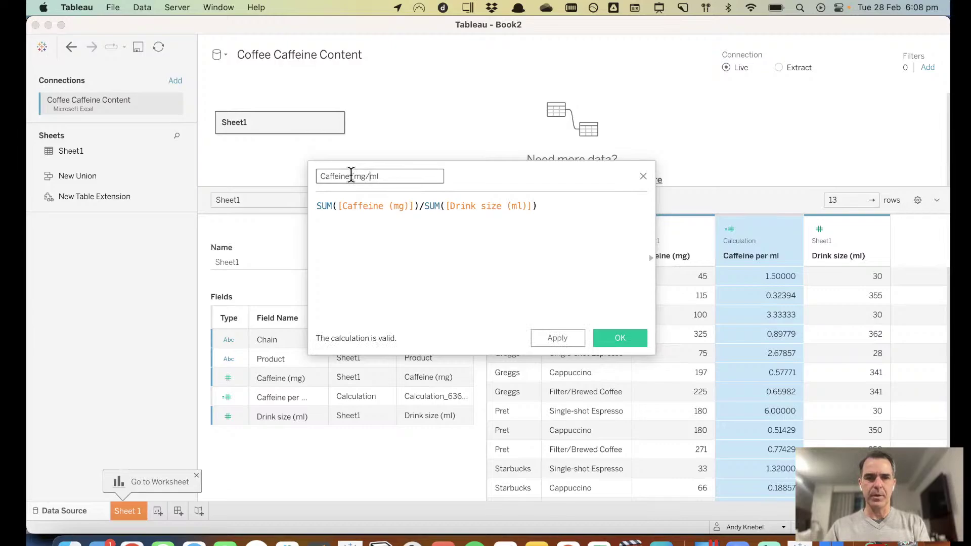
{"action": "type", "text": ")"}
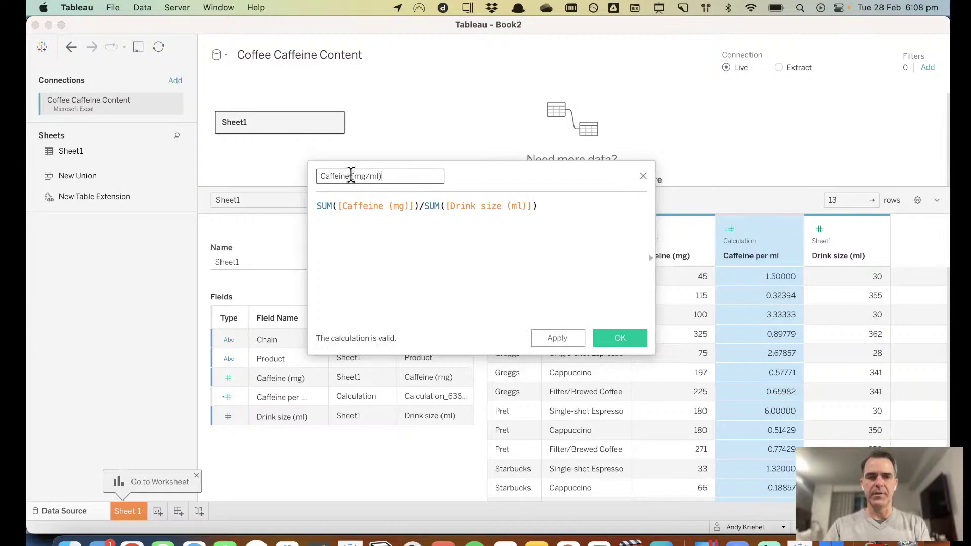
{"action": "left_click", "coordinate": [631, 346]}
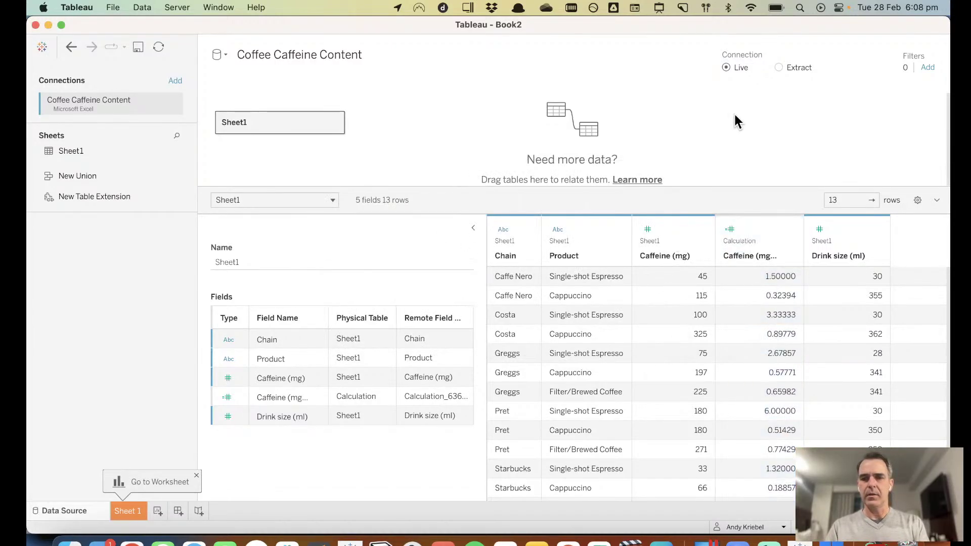
Step: Go to Sheet 1 and set the default number format of Caffeine (mg/ml) to Number (Custom) with 1 decimal place
{"action": "left_click", "coordinate": [128, 512]}
{"action": "left_click", "coordinate": [85, 204]}
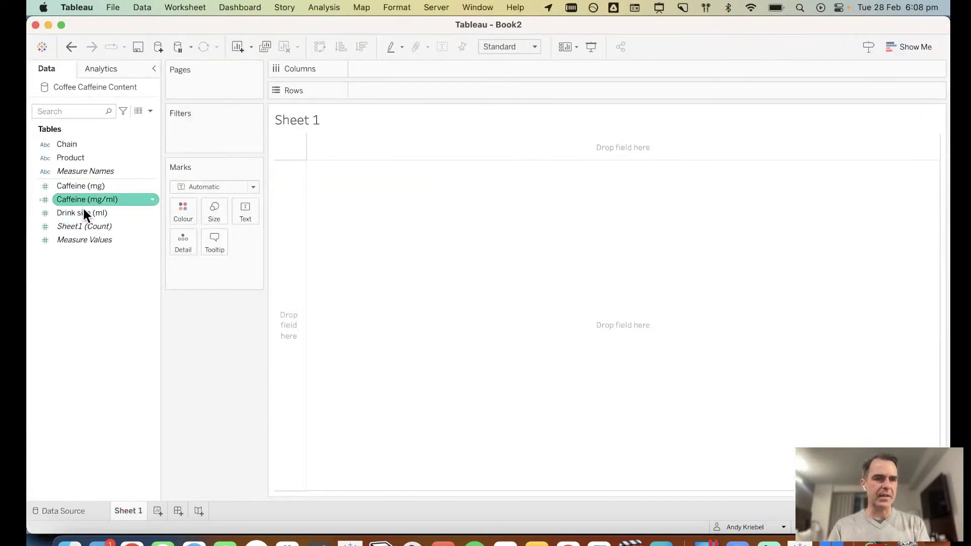
{"action": "right_click", "coordinate": [86, 205]}
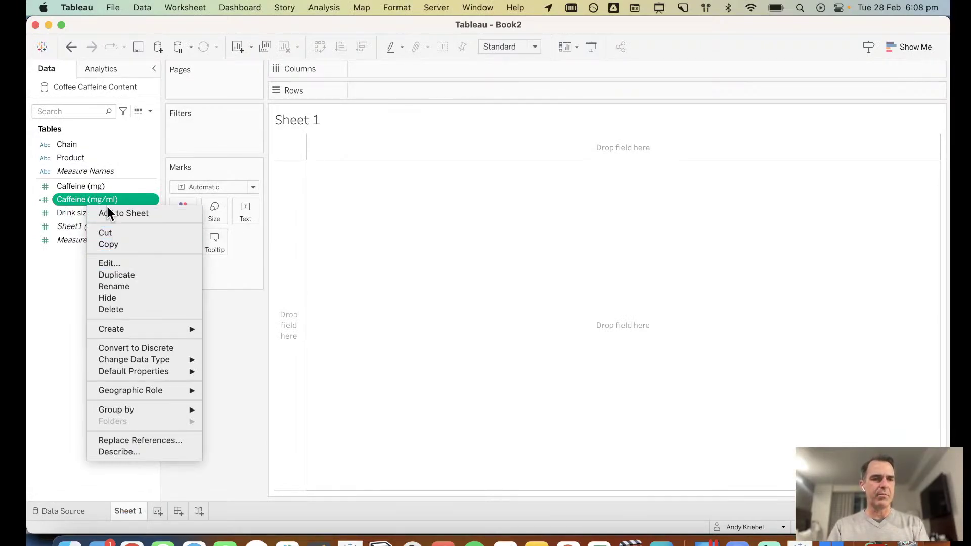
{"action": "mouse_move", "coordinate": [146, 360]}
{"action": "mouse_move", "coordinate": [176, 373]}
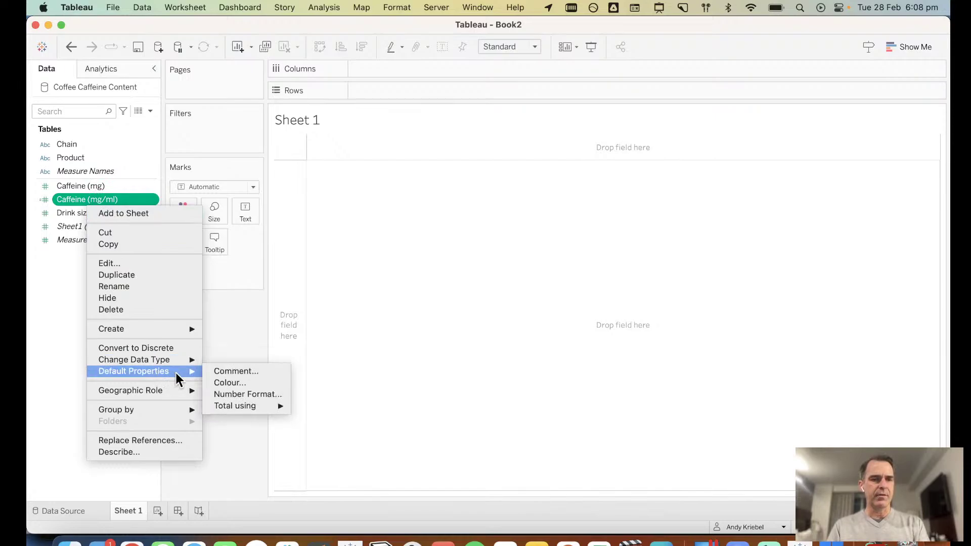
{"action": "left_click", "coordinate": [243, 394]}
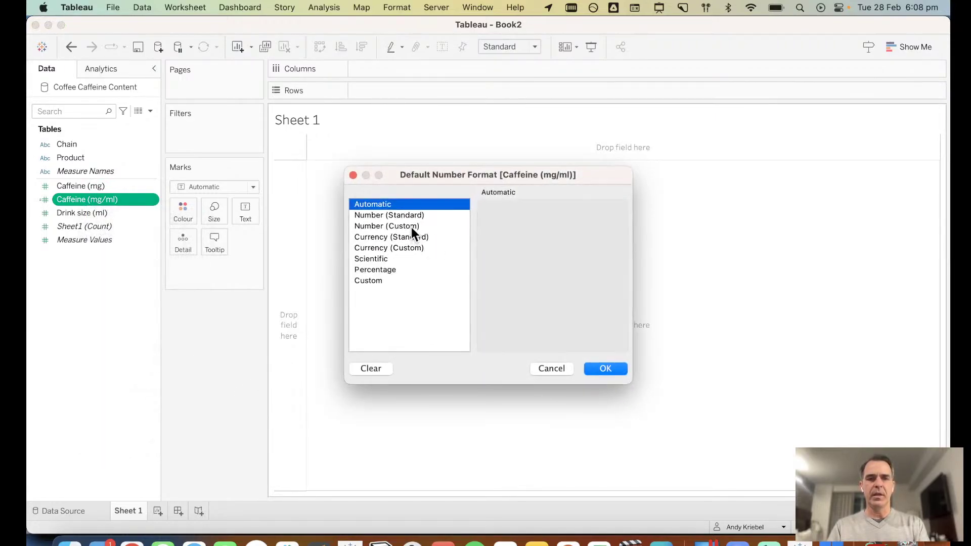
{"action": "left_click", "coordinate": [412, 226]}
{"action": "left_click", "coordinate": [521, 228]}
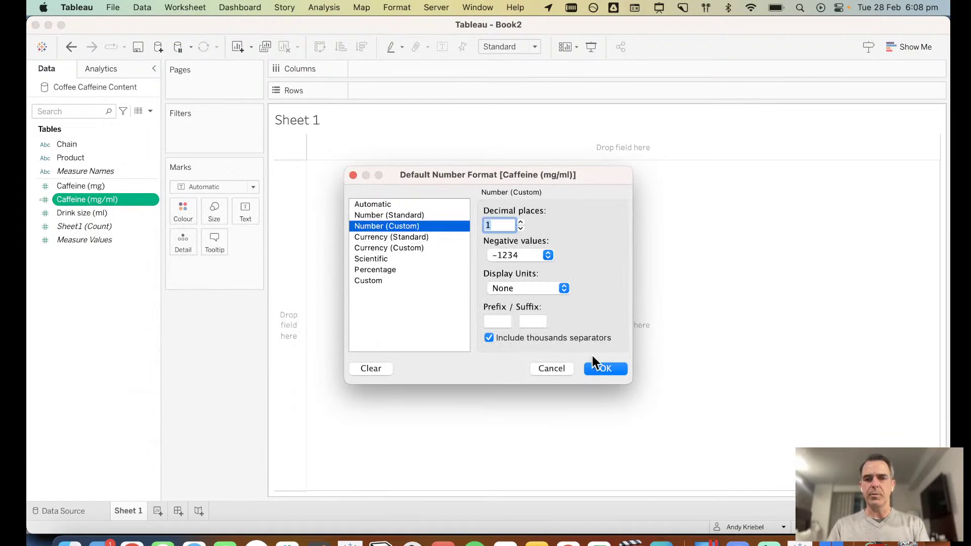
{"action": "left_click", "coordinate": [602, 366]}
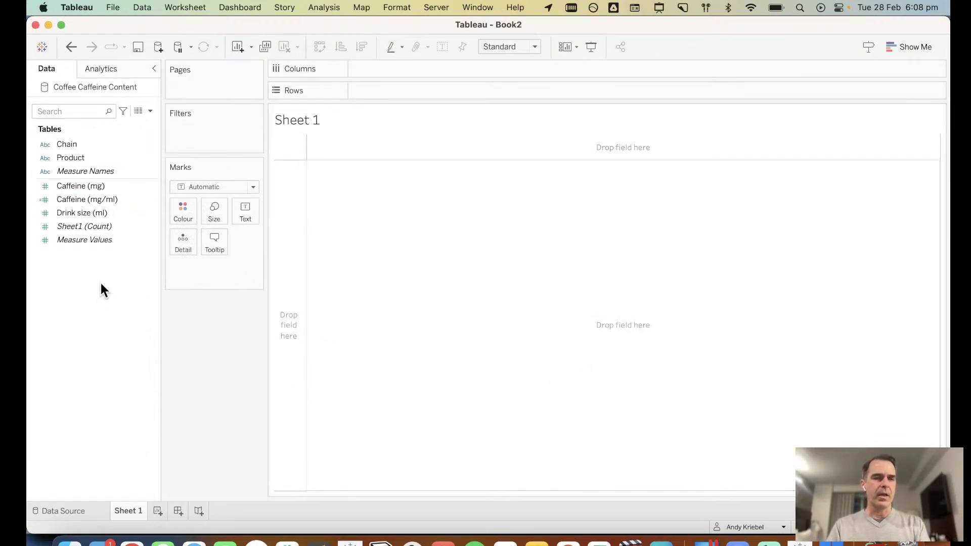
Step: Lay out a table with Chain on Rows and Product on Columns
{"action": "left_click", "coordinate": [85, 144]}
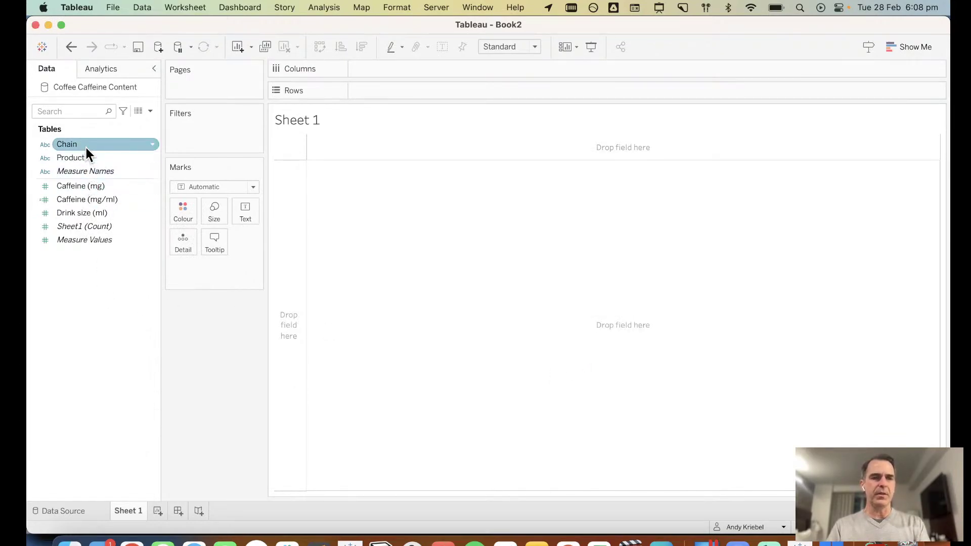
{"action": "left_click_drag", "start_coordinate": [85, 145], "coordinate": [384, 62]}
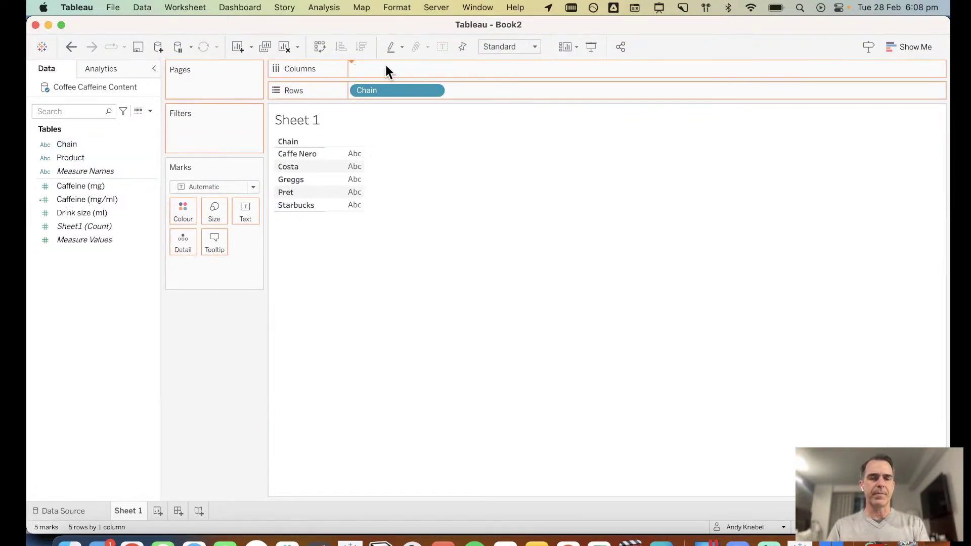
{"action": "left_click", "coordinate": [140, 202]}
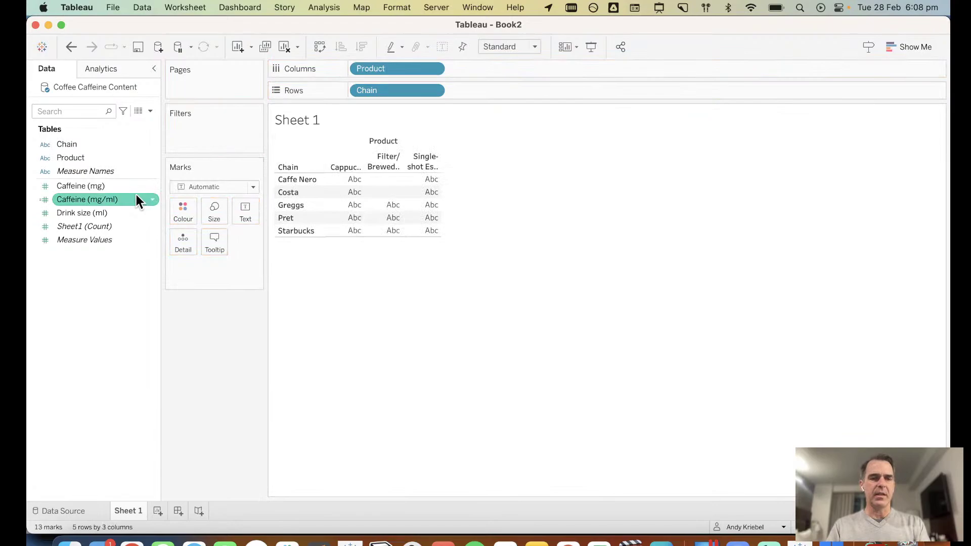
Step: Check the coffee comparison table in Chrome, return to Tableau and show Caffeine (mg/ml) as the text values of the sheet
{"action": "key", "text": "super+Tab"}
{"action": "key", "text": "super+Tab"}
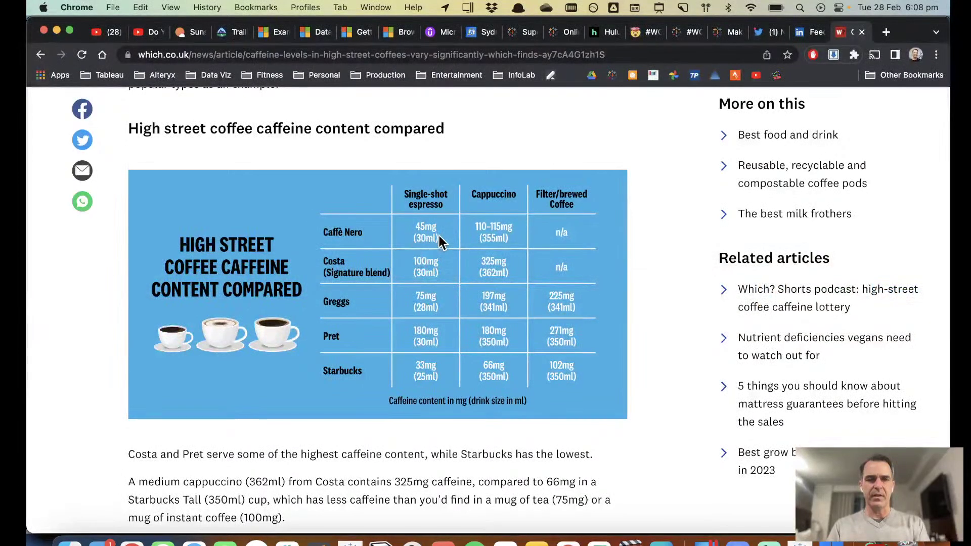
{"action": "key", "text": "super+Tab"}
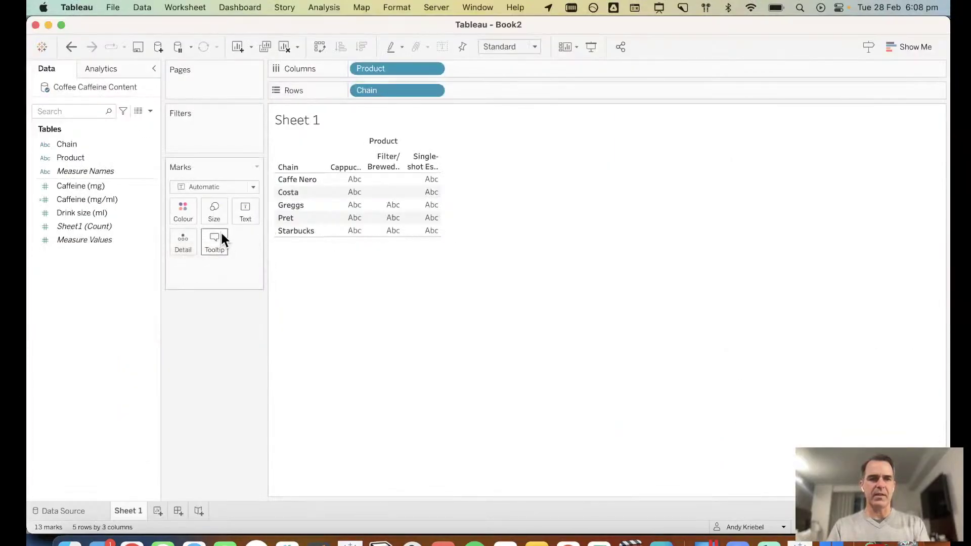
{"action": "key", "text": "super+Tab"}
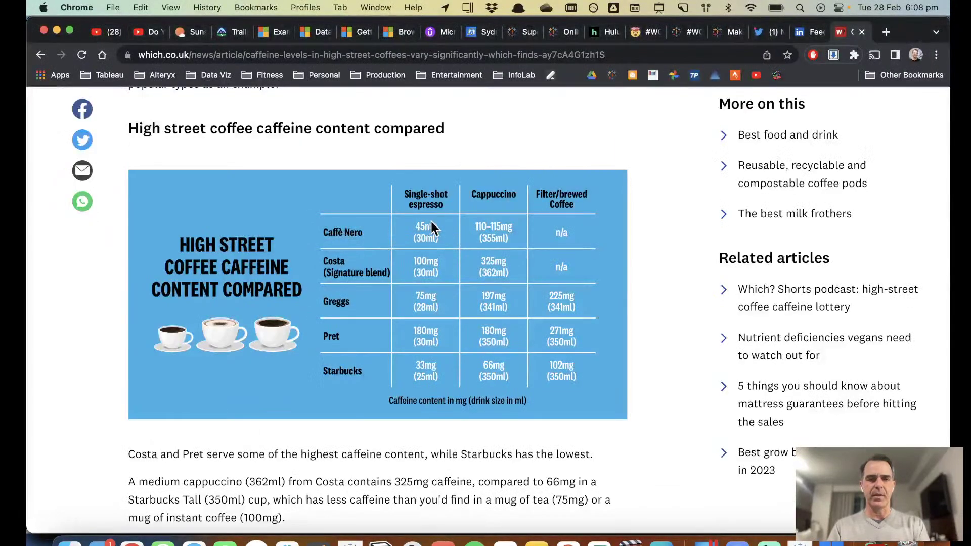
{"action": "key", "text": "super+Tab"}
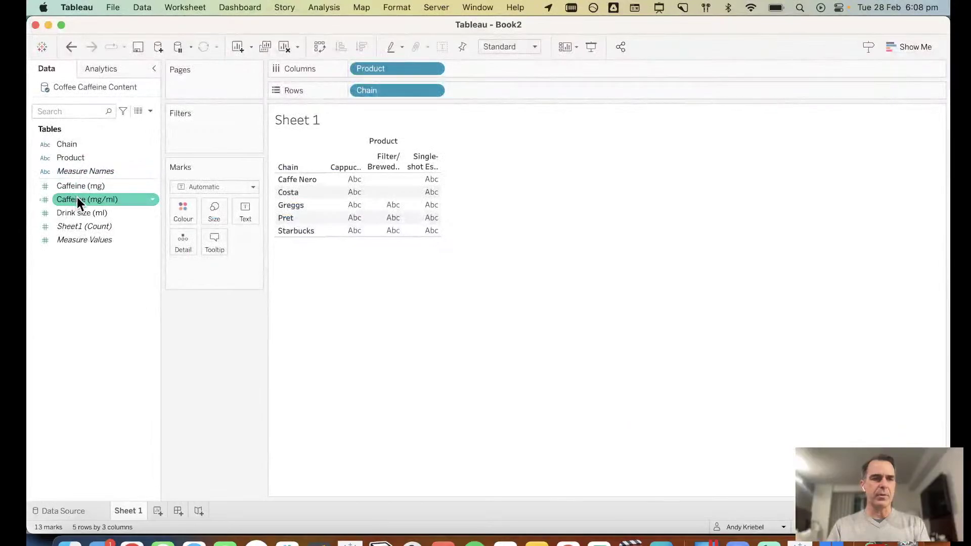
{"action": "left_click_drag", "start_coordinate": [77, 199], "coordinate": [245, 208]}
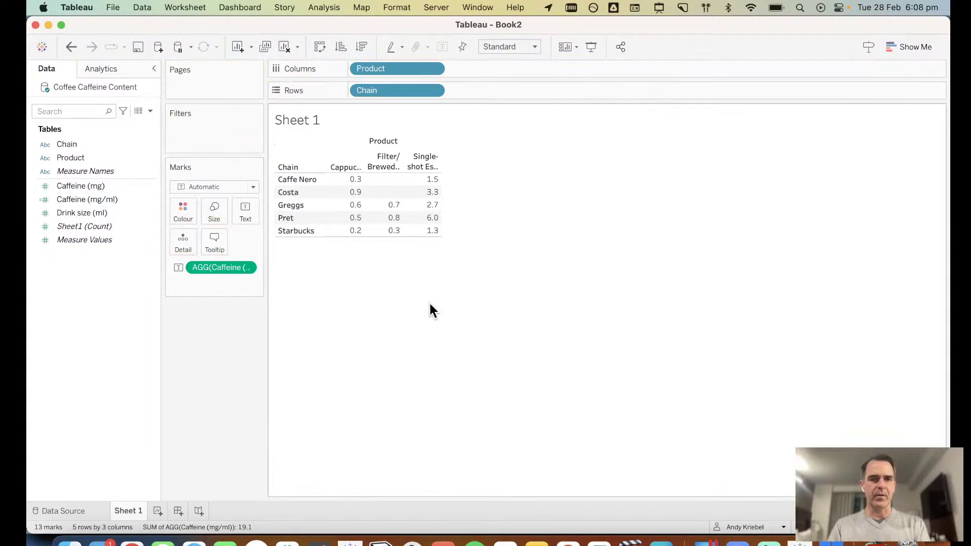
Step: Set the default sort of Product to Manual with Single-shot Espresso first, and hide the Product field label above the columns
{"action": "right_click", "coordinate": [95, 157]}
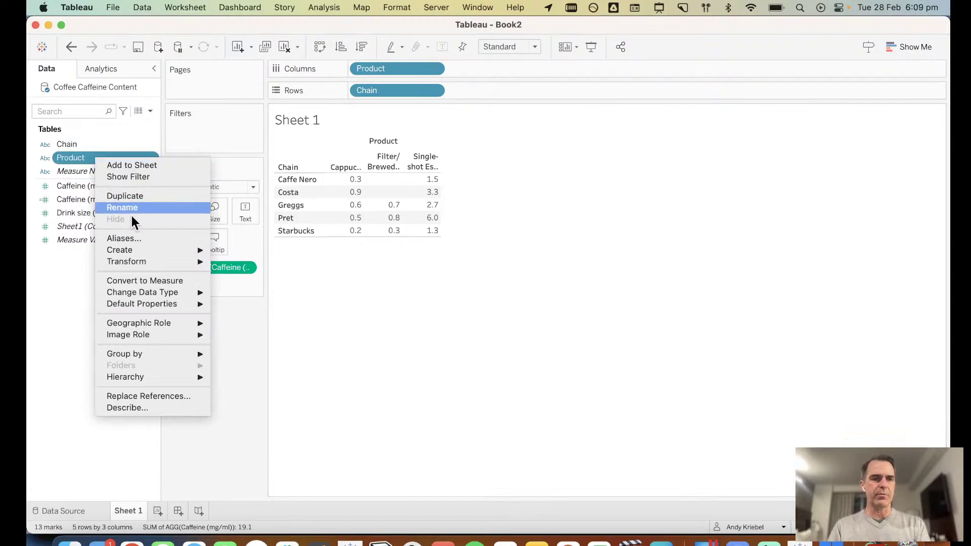
{"action": "mouse_move", "coordinate": [157, 261]}
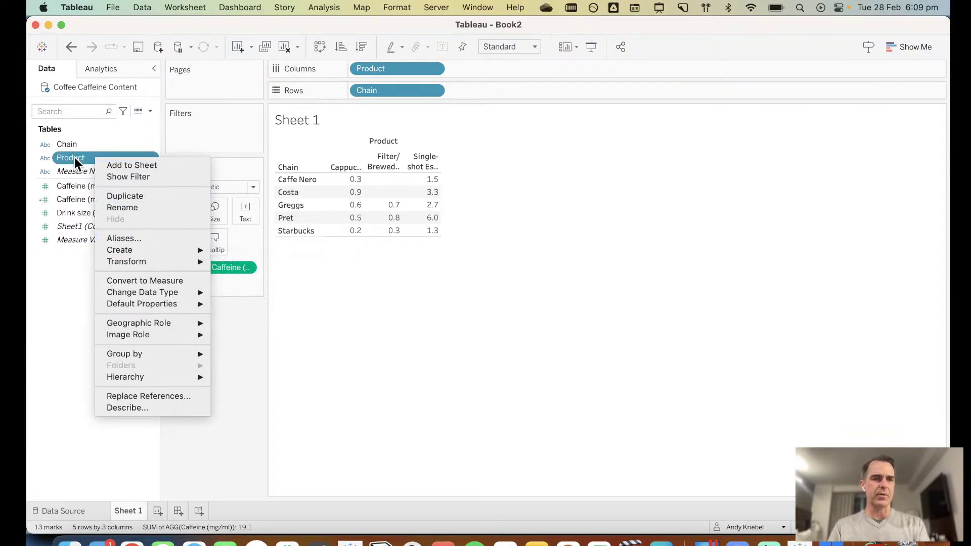
{"action": "mouse_move", "coordinate": [170, 305]}
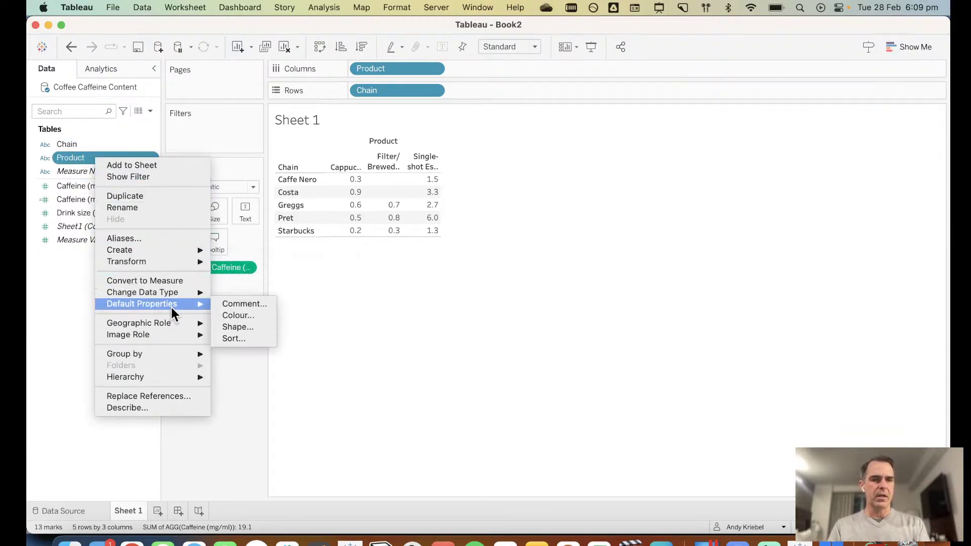
{"action": "left_click", "coordinate": [237, 338]}
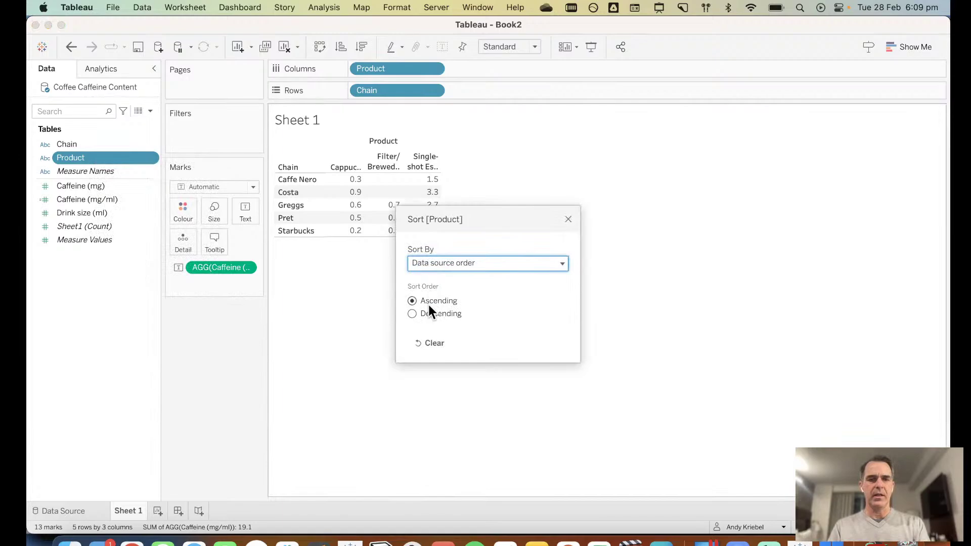
{"action": "left_click", "coordinate": [442, 263]}
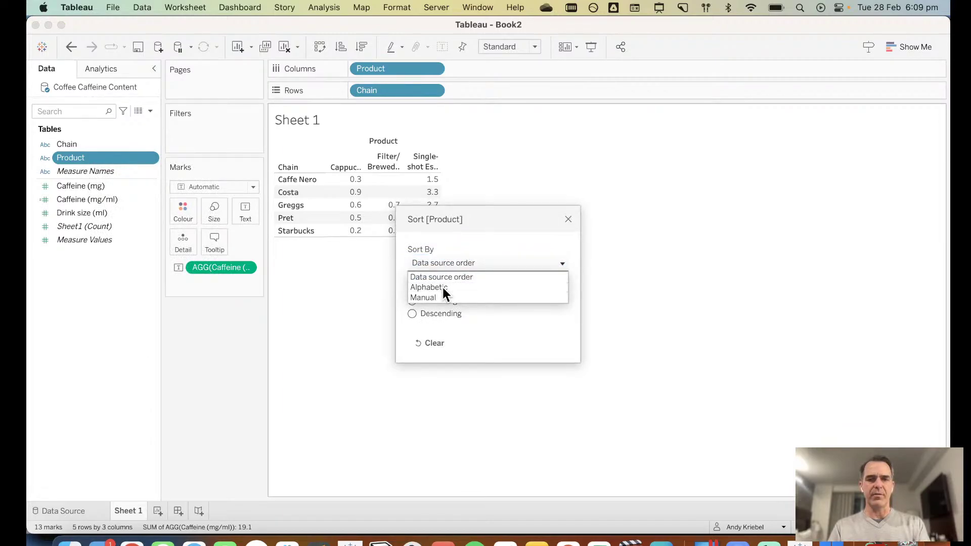
{"action": "left_click", "coordinate": [442, 286]}
{"action": "left_click", "coordinate": [441, 265]}
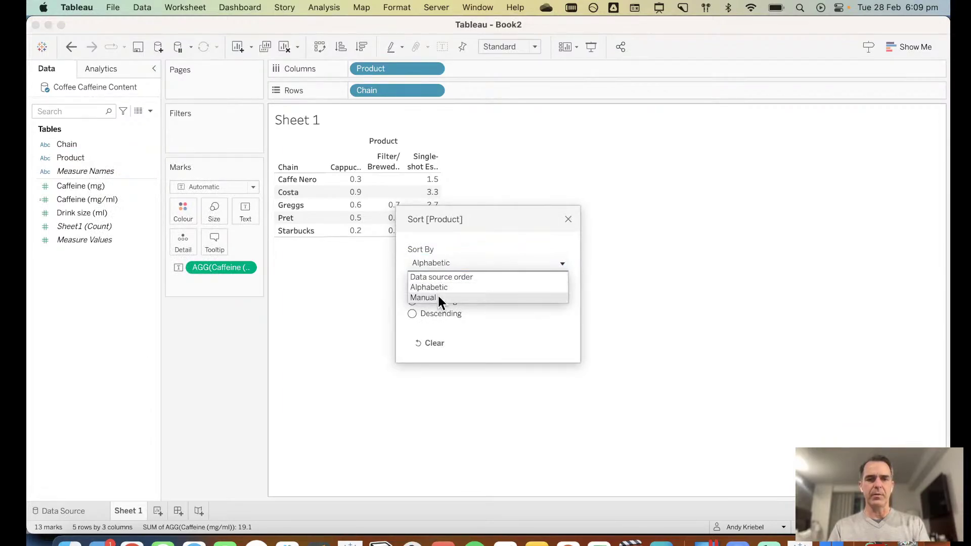
{"action": "left_click", "coordinate": [438, 294]}
{"action": "left_click", "coordinate": [452, 314]}
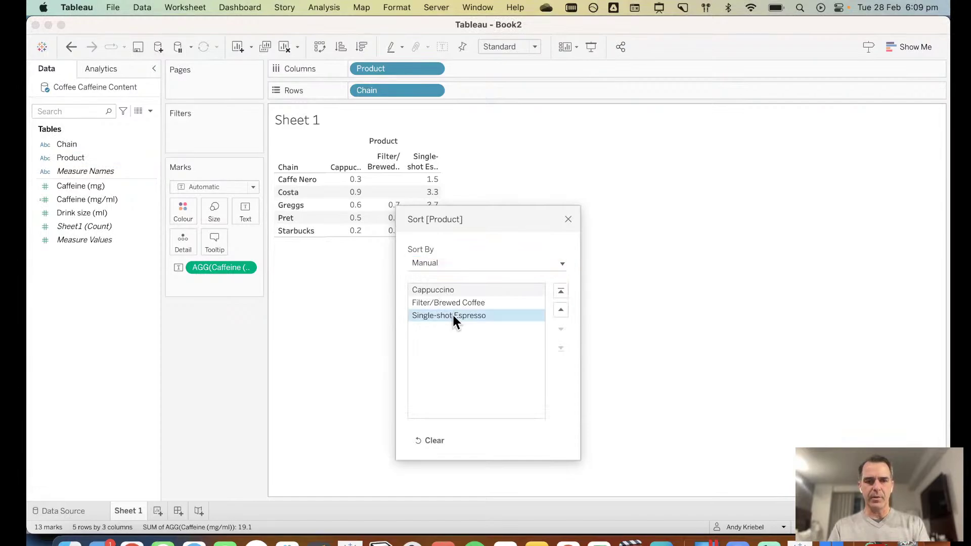
{"action": "left_click", "coordinate": [560, 292]}
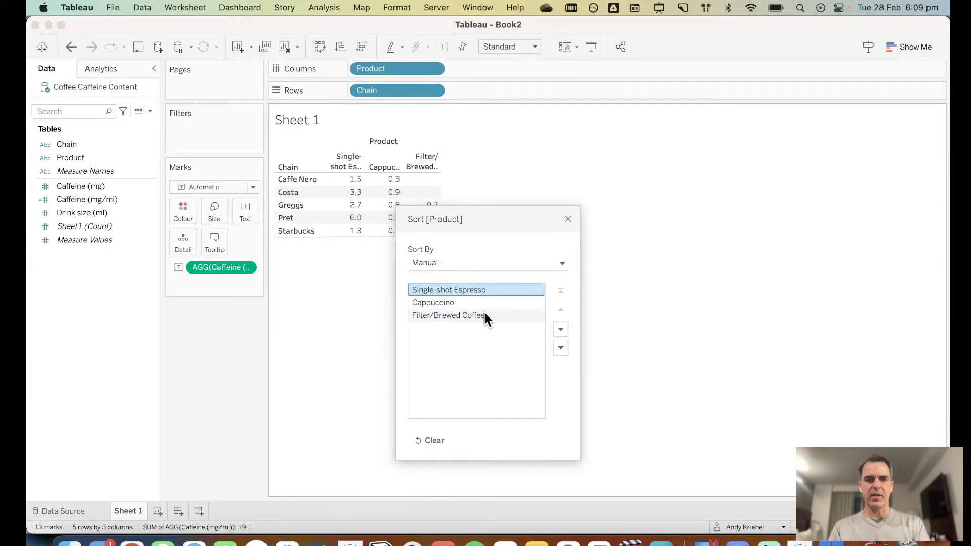
{"action": "left_click", "coordinate": [568, 220]}
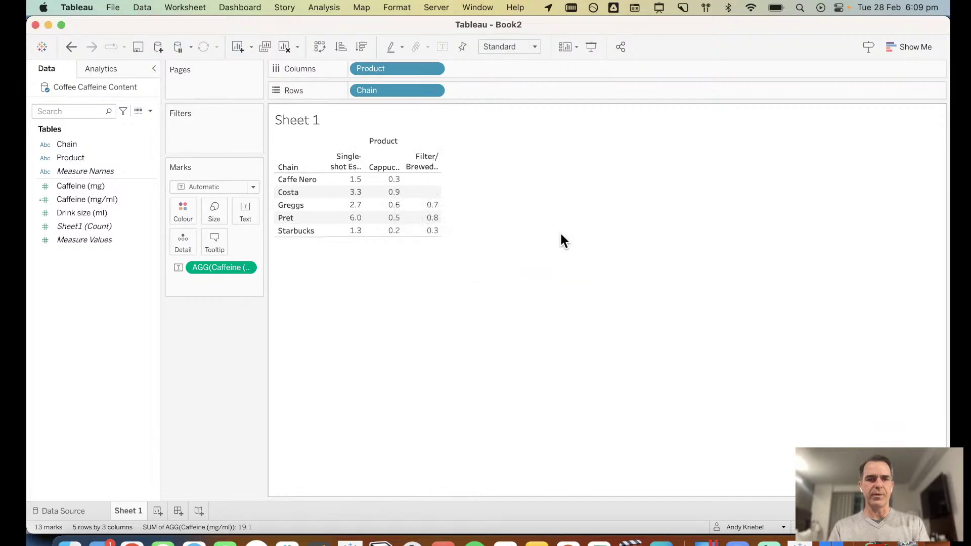
{"action": "right_click", "coordinate": [375, 140]}
{"action": "left_click", "coordinate": [394, 189]}
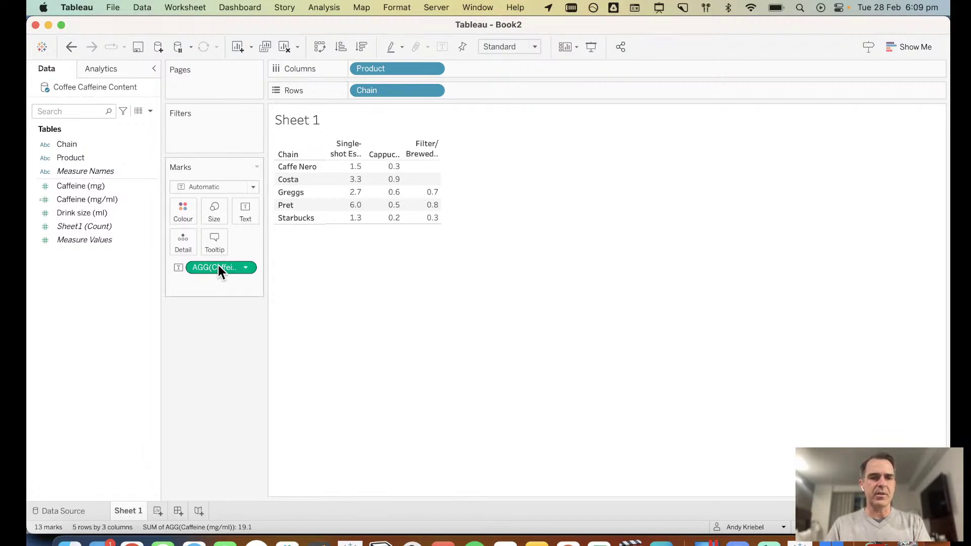
Step: Encode Caffeine (mg/ml) as mark size instead of text and change the mark type to Circle
{"action": "left_click_drag", "start_coordinate": [218, 265], "coordinate": [215, 209]}
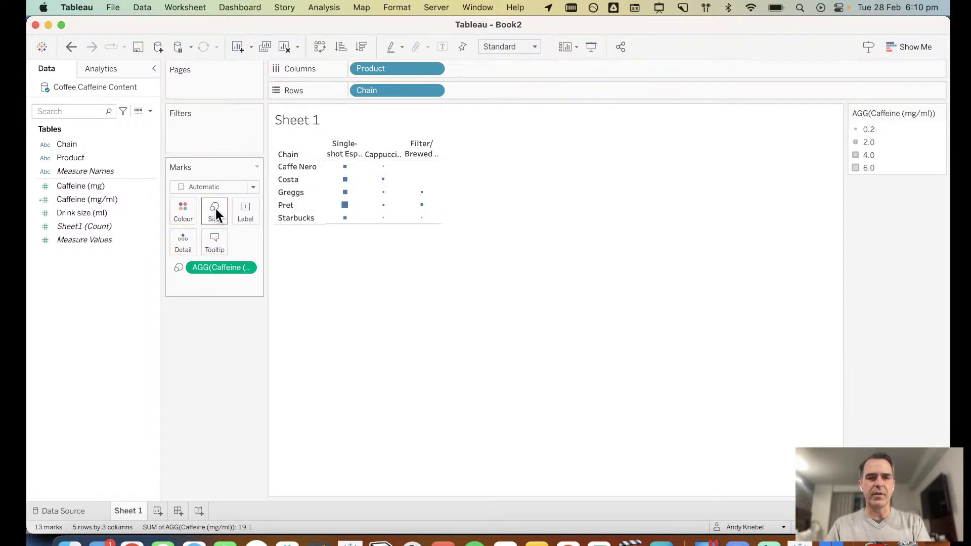
{"action": "left_click", "coordinate": [217, 187]}
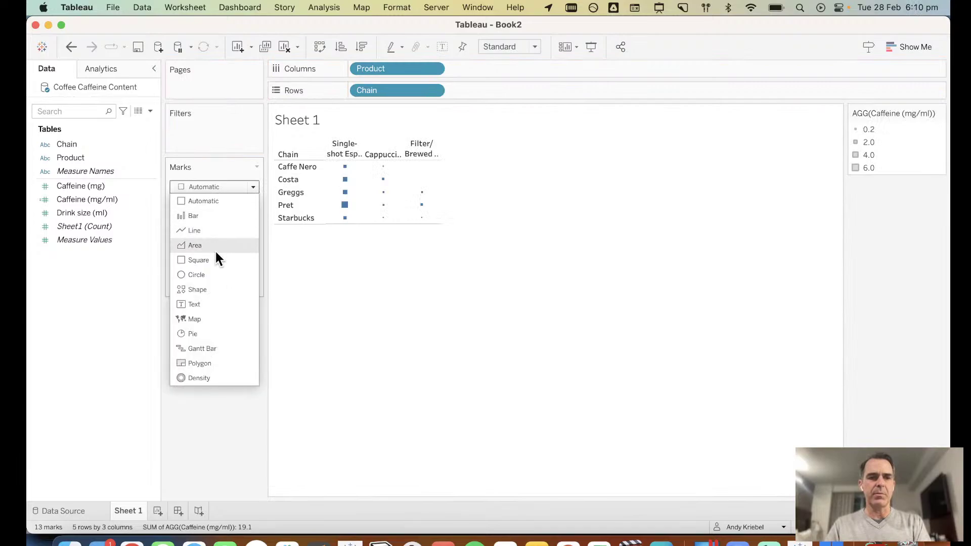
{"action": "left_click", "coordinate": [213, 276]}
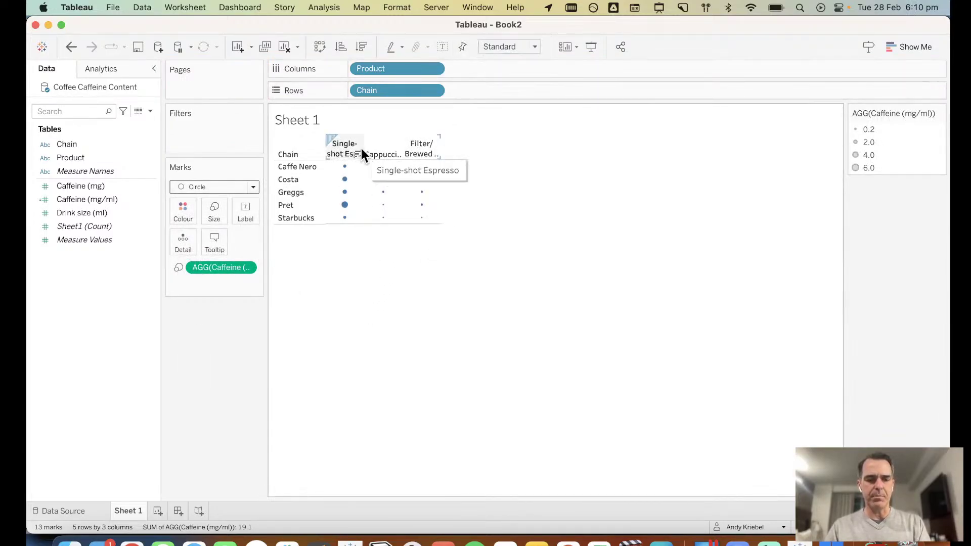
Step: Widen the product columns until their headers fit on one line, and enlarge the row heights so all five chains fill the view
{"action": "key", "text": "super+ctrl+Right"}
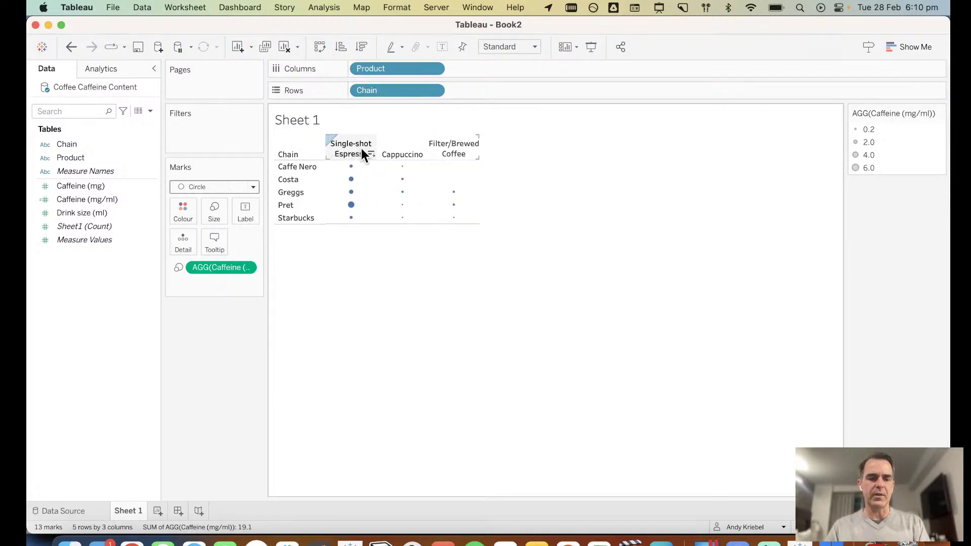
{"action": "key", "text": "super+ctrl+Right"}
{"action": "key", "text": "super+ctrl+Right"}
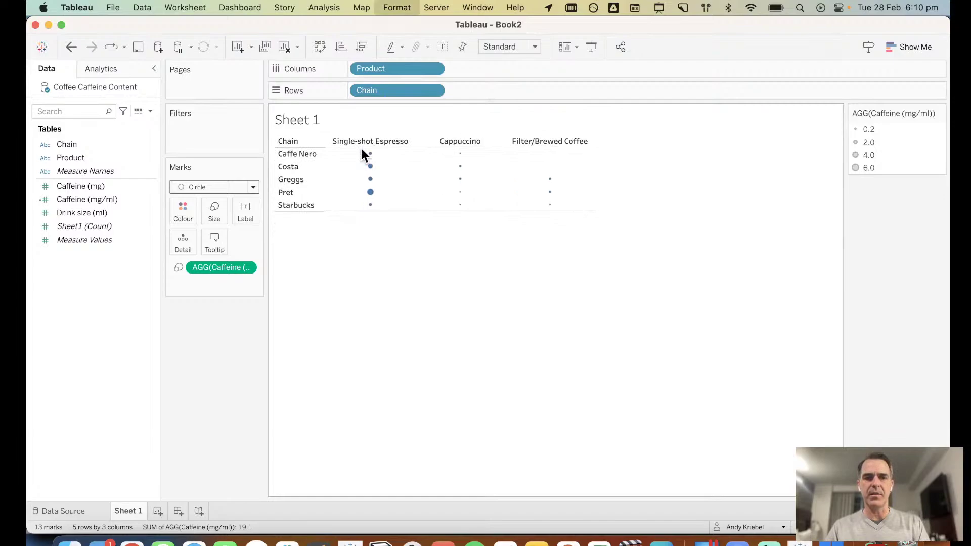
{"action": "key", "text": "super+ctrl+Right"}
{"action": "key", "text": "super+ctrl+Down"}
{"action": "key", "text": "super+ctrl+Down"}
{"action": "key", "text": "super+ctrl+Down"}
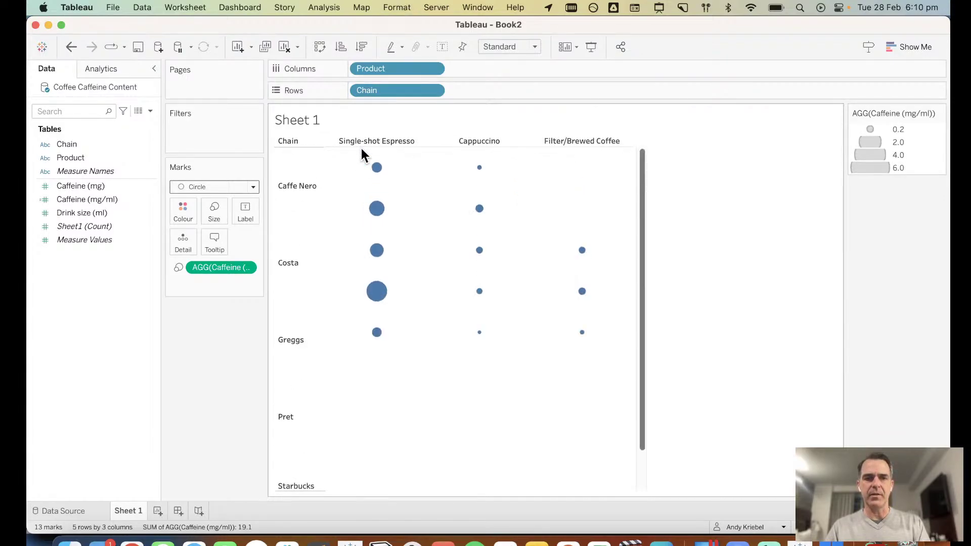
{"action": "left_click", "coordinate": [503, 42]}
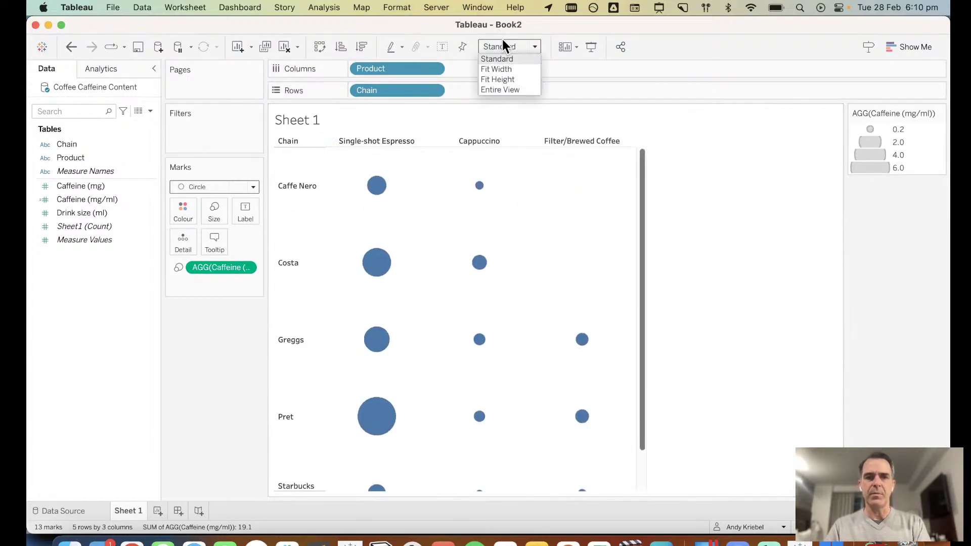
{"action": "left_click", "coordinate": [519, 21]}
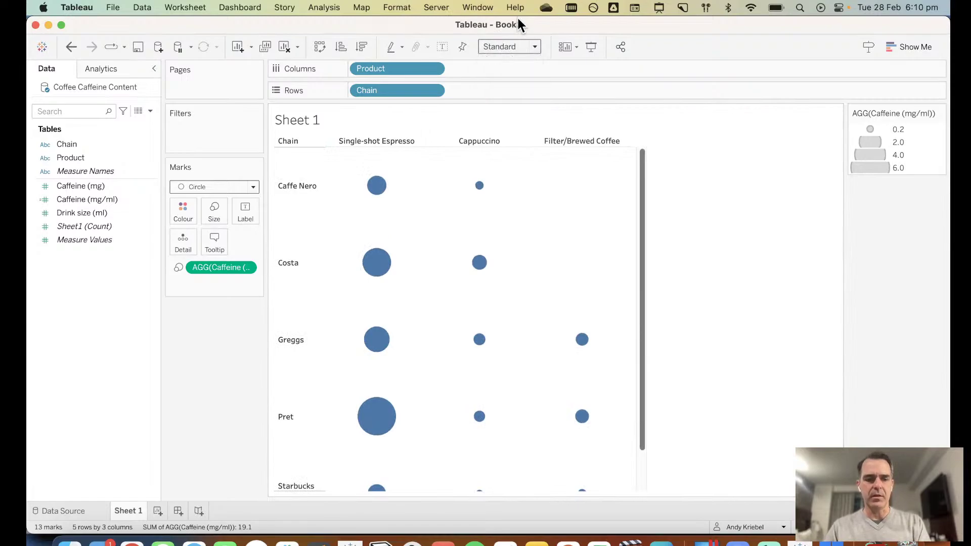
{"action": "key", "text": "super+ctrl+Up"}
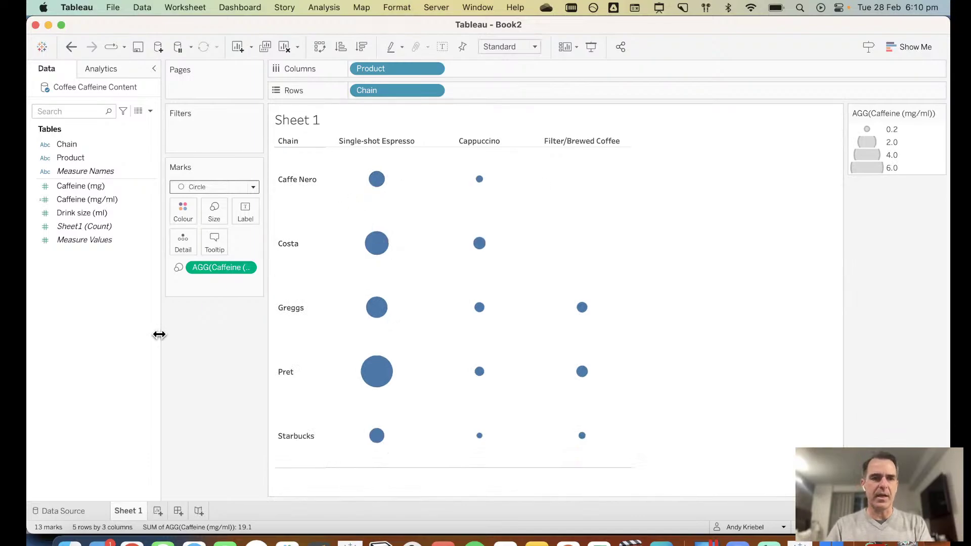
Step: Increase the overall size of the circle marks to the middle of the size range
{"action": "left_click", "coordinate": [225, 212]}
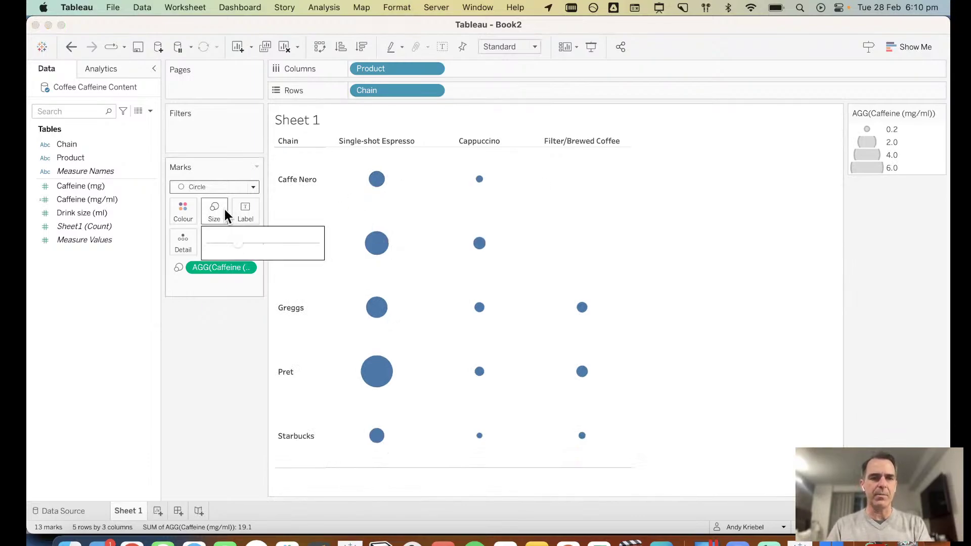
{"action": "left_click", "coordinate": [263, 241]}
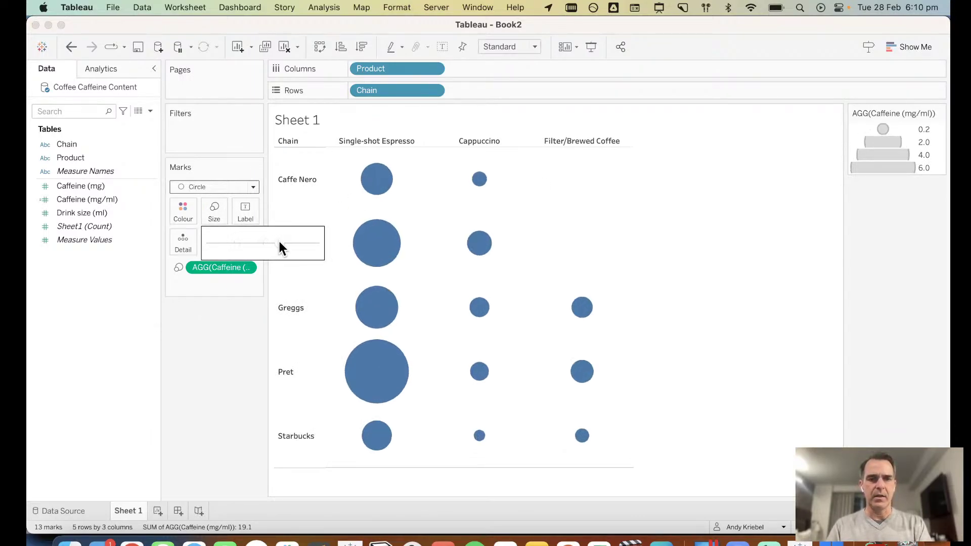
Step: Enlarge the circle marks until the espresso circles overlap, and recolour them brown at 69% opacity
{"action": "mouse_move", "coordinate": [279, 242]}
{"action": "left_mouse_down"}
{"action": "mouse_move", "coordinate": [288, 242]}
{"action": "mouse_move", "coordinate": [271, 239]}
{"action": "left_mouse_up"}
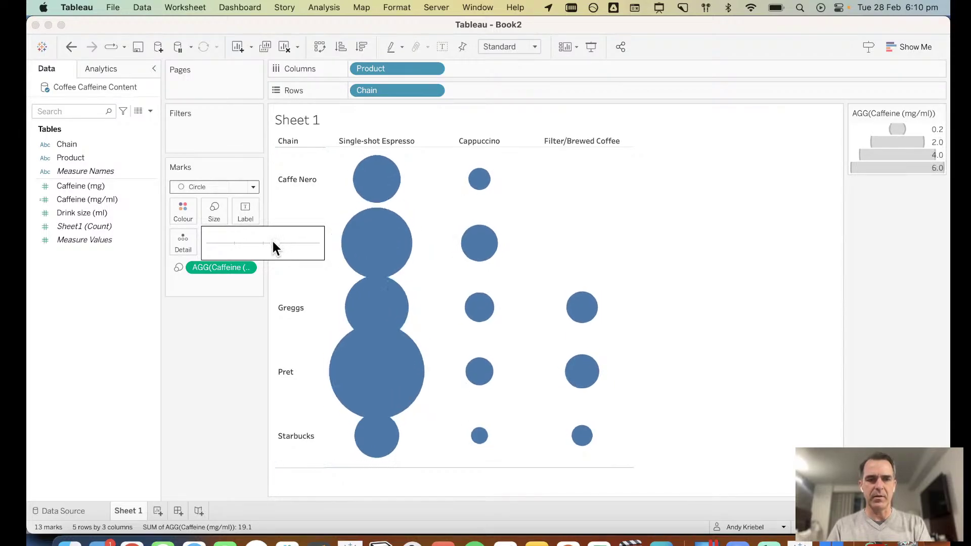
{"action": "left_click", "coordinate": [182, 210]}
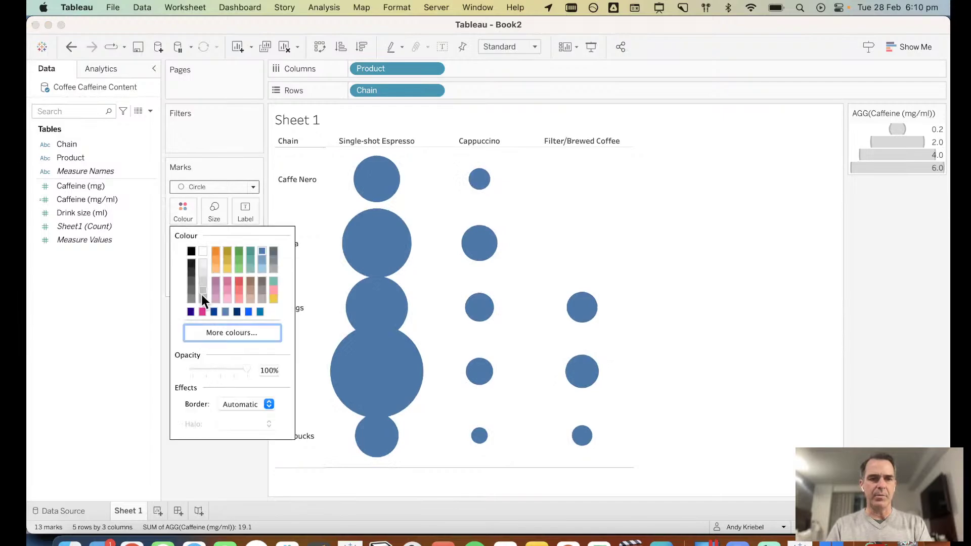
{"action": "mouse_move", "coordinate": [246, 368]}
{"action": "left_mouse_down"}
{"action": "mouse_move", "coordinate": [221, 366]}
{"action": "mouse_move", "coordinate": [228, 363]}
{"action": "left_mouse_up"}
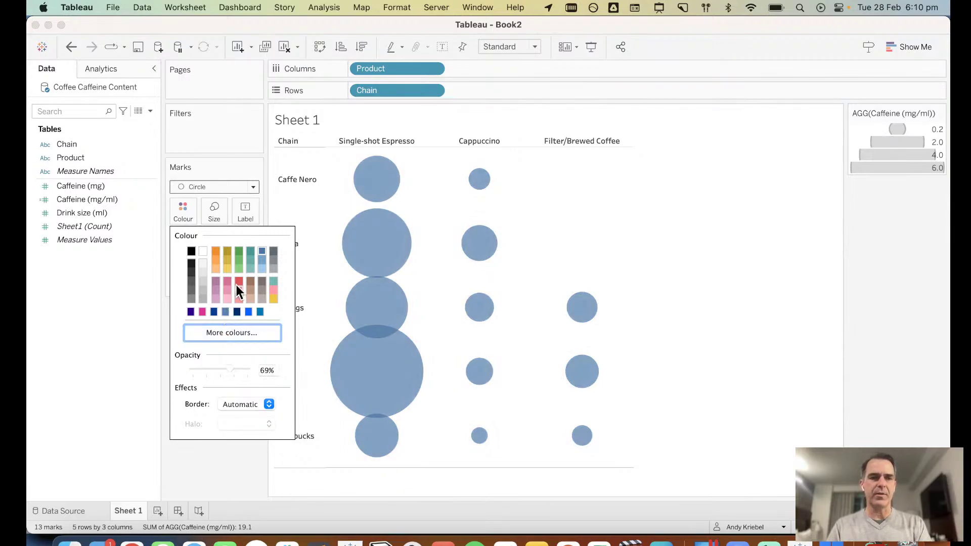
{"action": "left_click", "coordinate": [251, 283]}
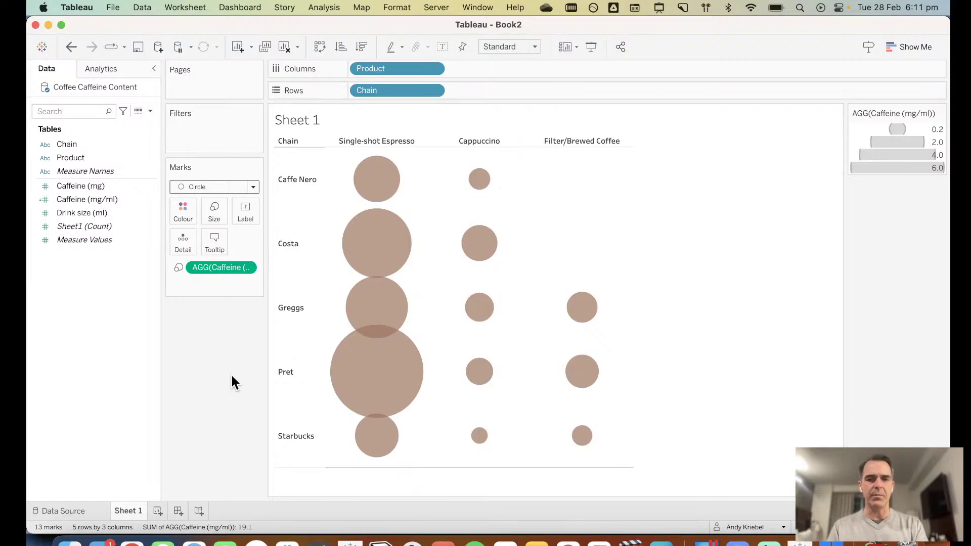
Step: Rename the worksheet as Circle Matrix and duplicate it
{"action": "double_click", "coordinate": [129, 511]}
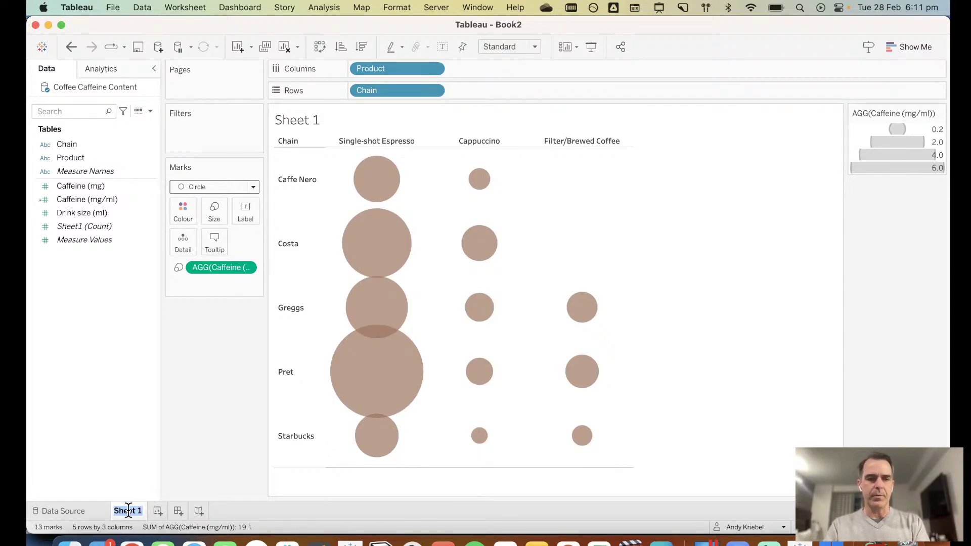
{"action": "type", "text": "Circle"}
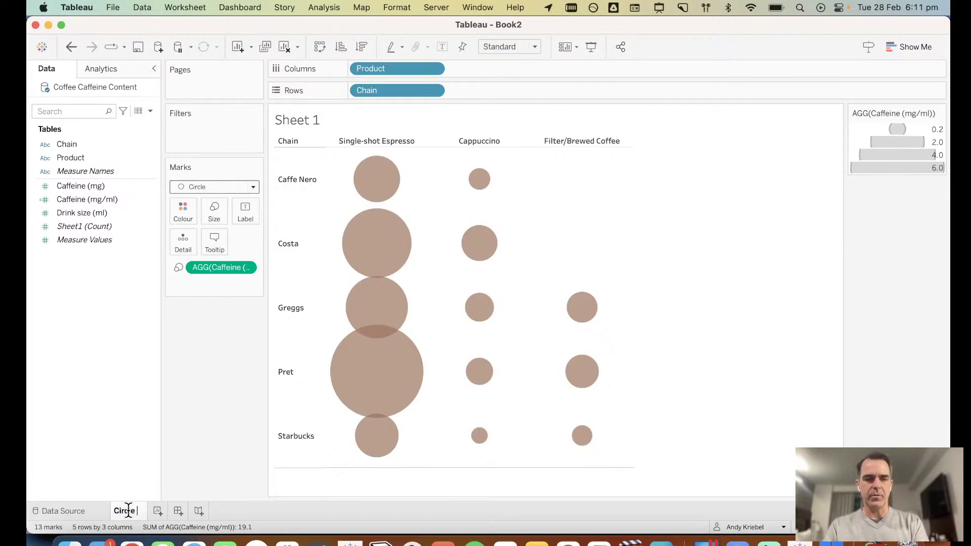
{"action": "type", "text": " Matrix"}
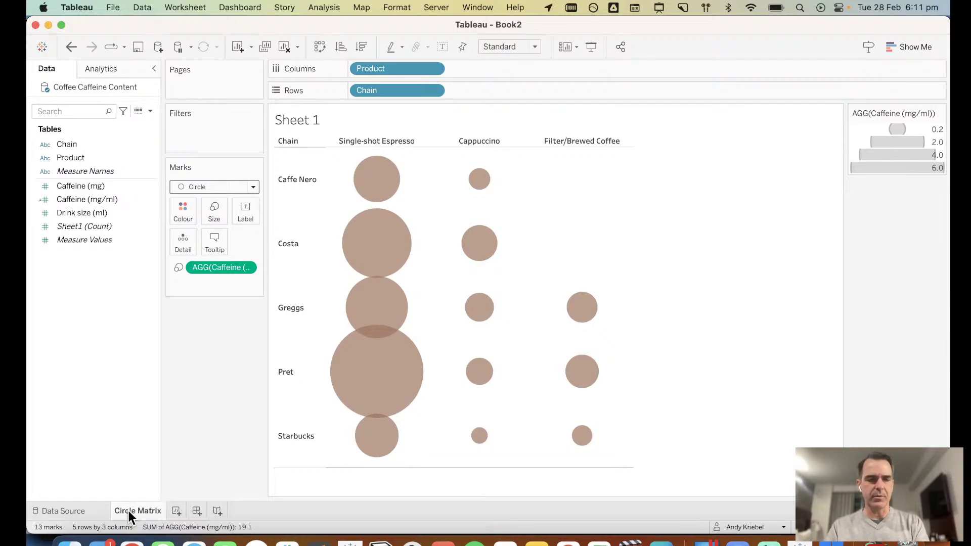
{"action": "key", "text": "Return"}
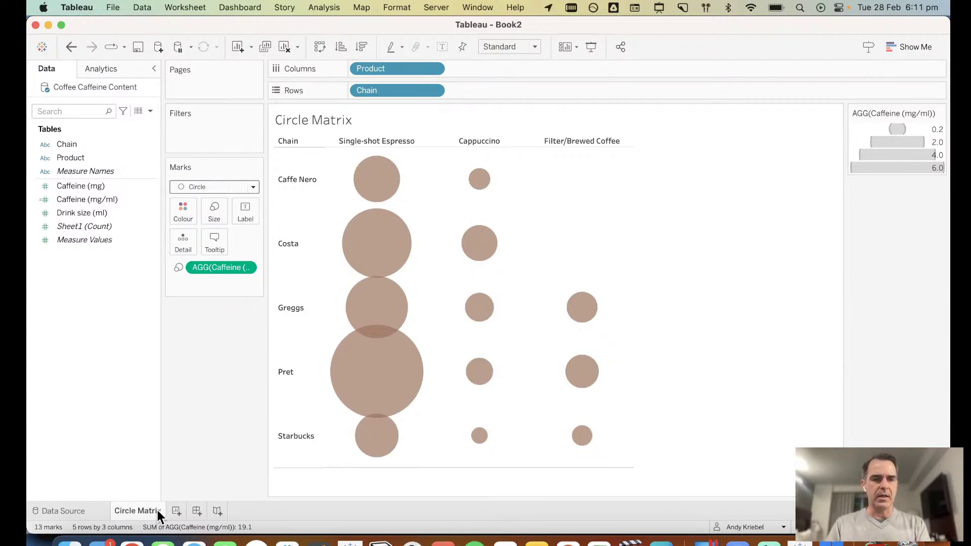
{"action": "right_click", "coordinate": [167, 512]}
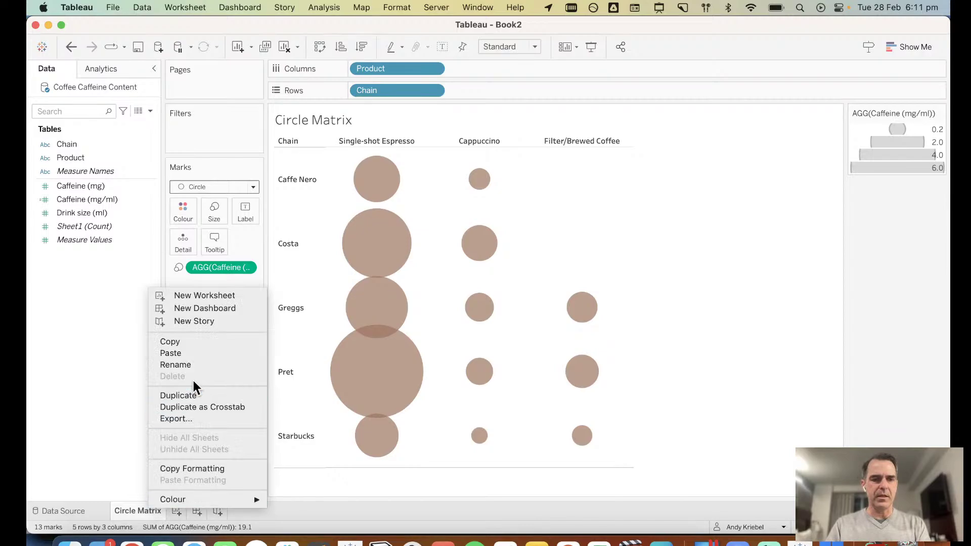
{"action": "left_click", "coordinate": [193, 394]}
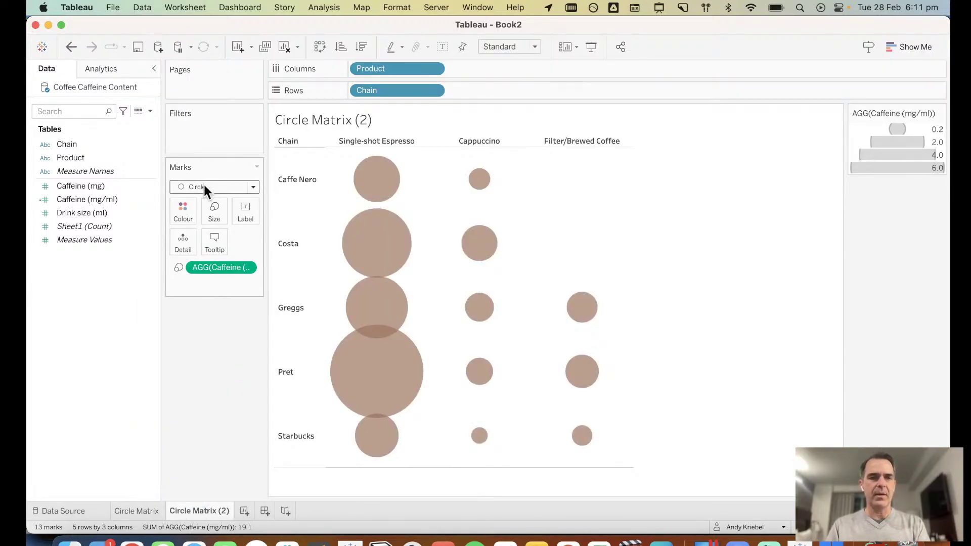
Step: In the duplicate sheet, encode Caffeine (mg/ml) as mark colour instead of size and set the mark type to Automatic
{"action": "left_click_drag", "start_coordinate": [218, 266], "coordinate": [181, 211]}
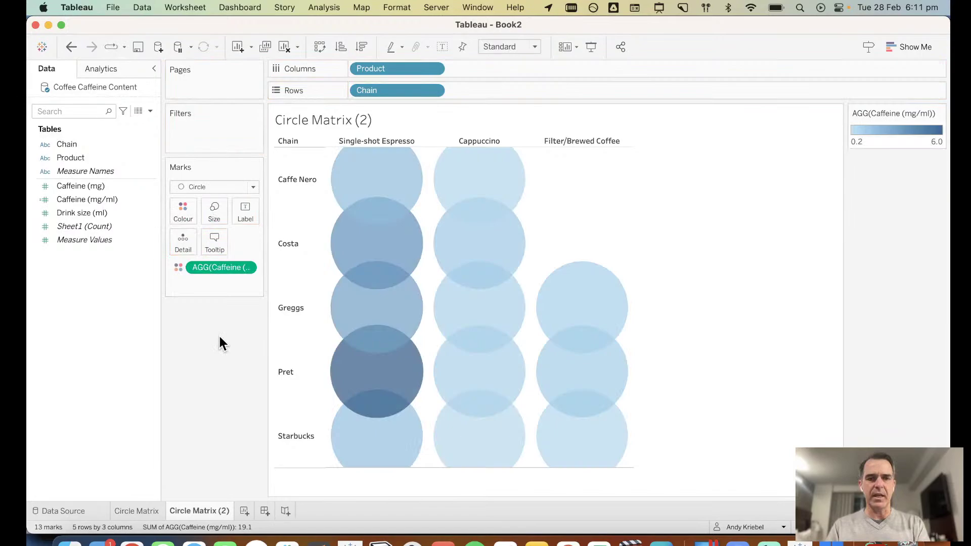
{"action": "left_click", "coordinate": [205, 188]}
{"action": "left_click", "coordinate": [205, 201]}
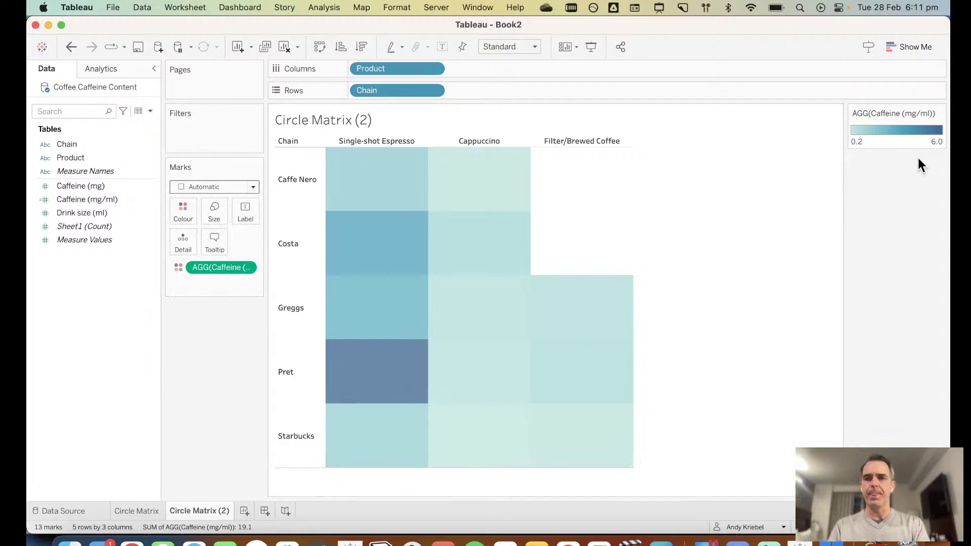
Step: Open the default colour settings of the Caffeine (mg/ml) field
{"action": "right_click", "coordinate": [72, 199]}
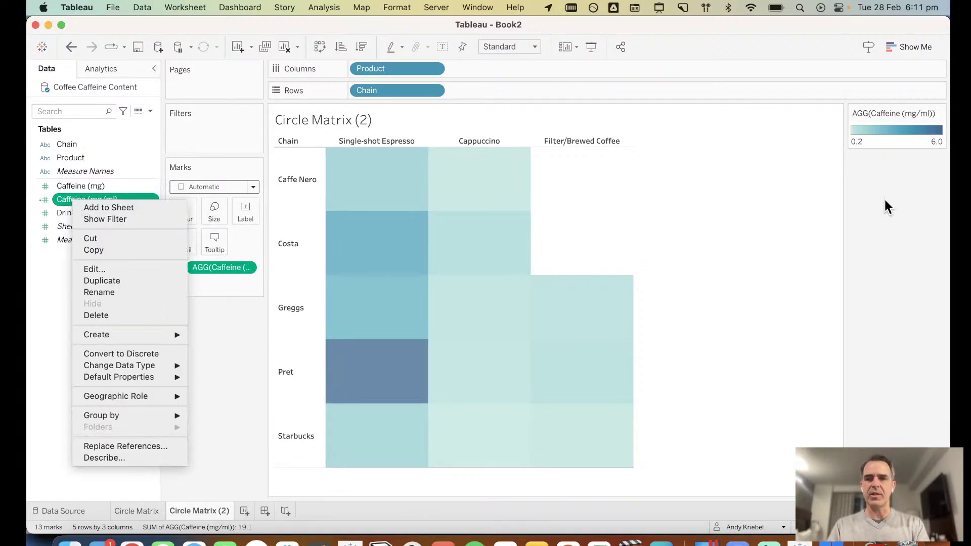
{"action": "left_click", "coordinate": [904, 147]}
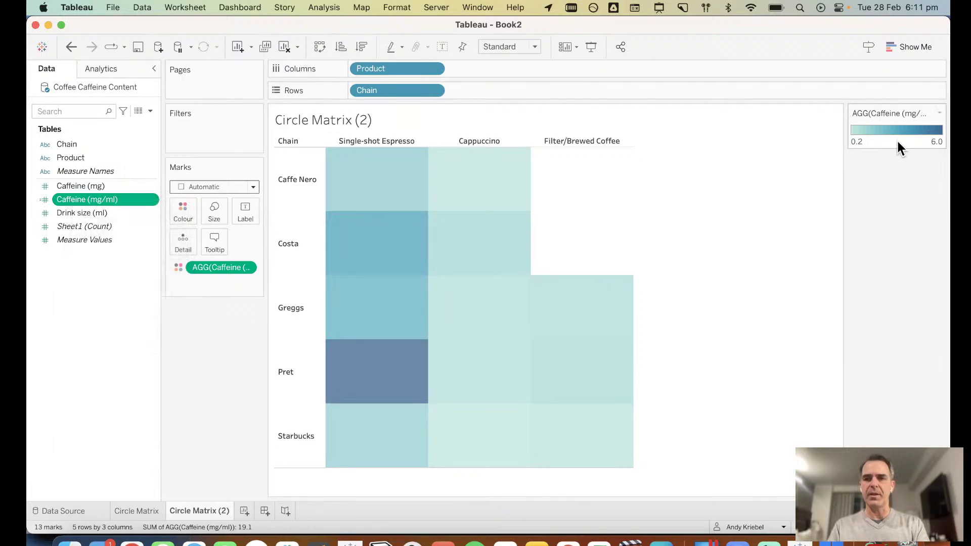
{"action": "right_click", "coordinate": [86, 198]}
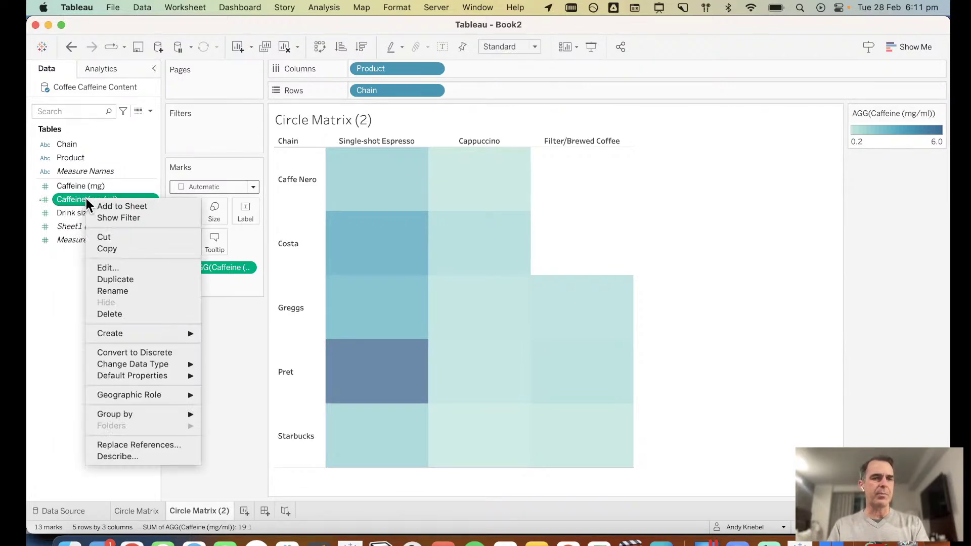
{"action": "mouse_move", "coordinate": [163, 375]}
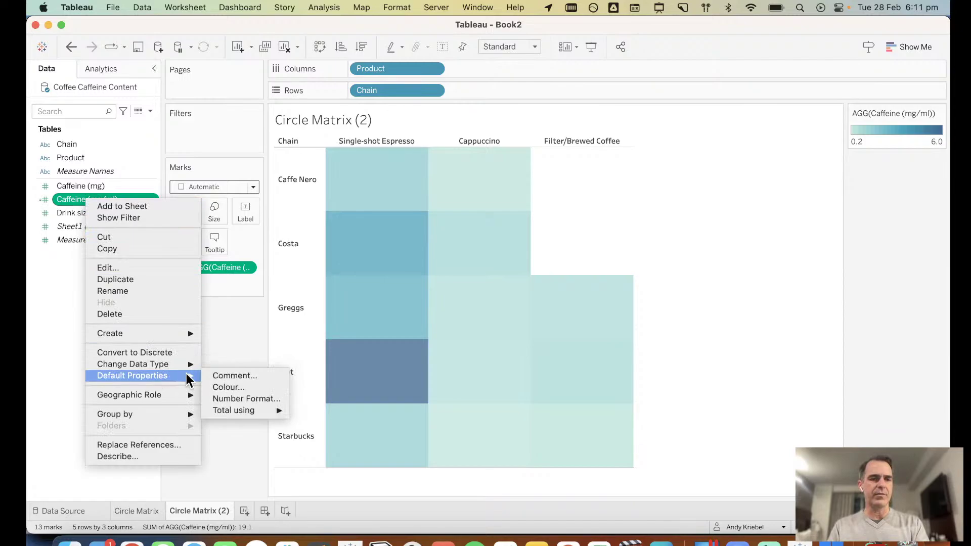
{"action": "left_click", "coordinate": [252, 387]}
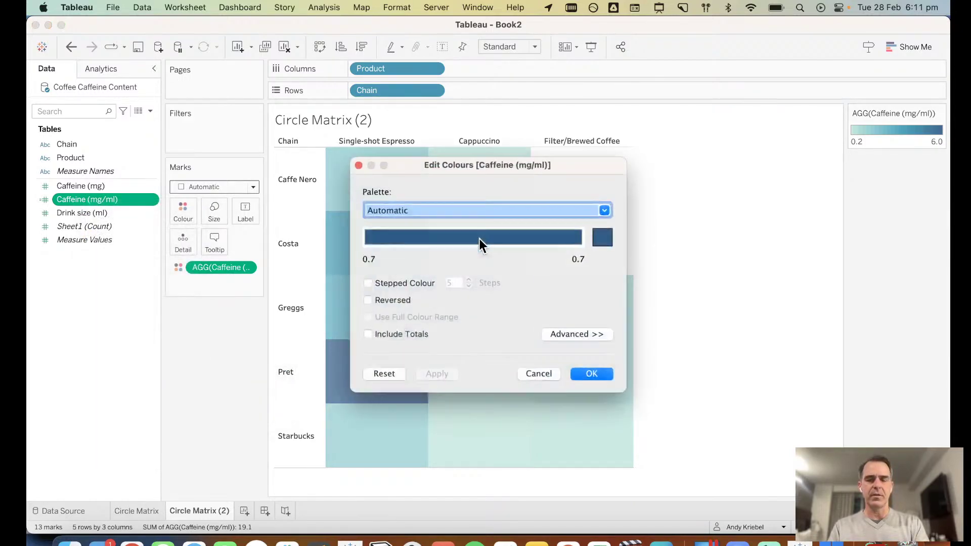
Step: Try the Brown palette on the Caffeine (mg/ml) field, moving the colour dialog off the heat map's espresso column
{"action": "left_click", "coordinate": [445, 207]}
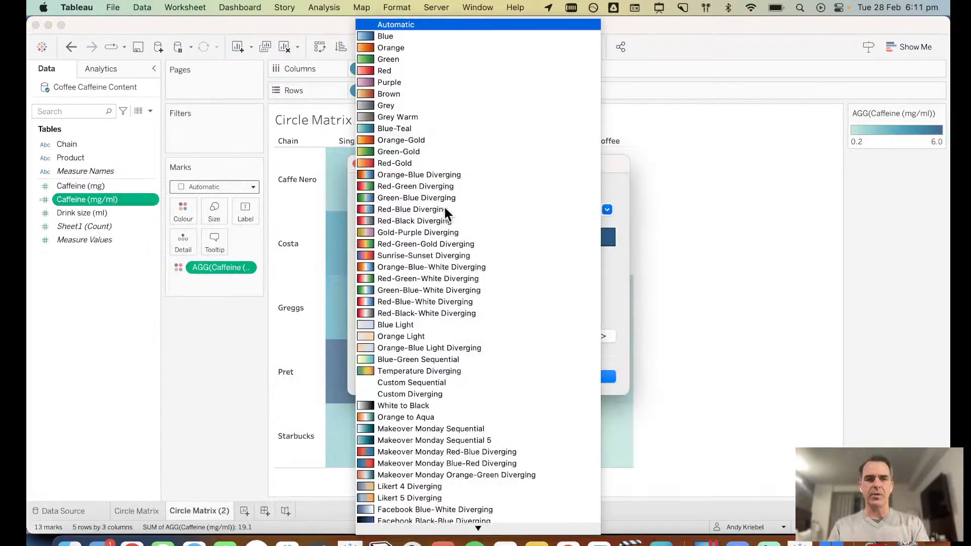
{"action": "left_click", "coordinate": [421, 96]}
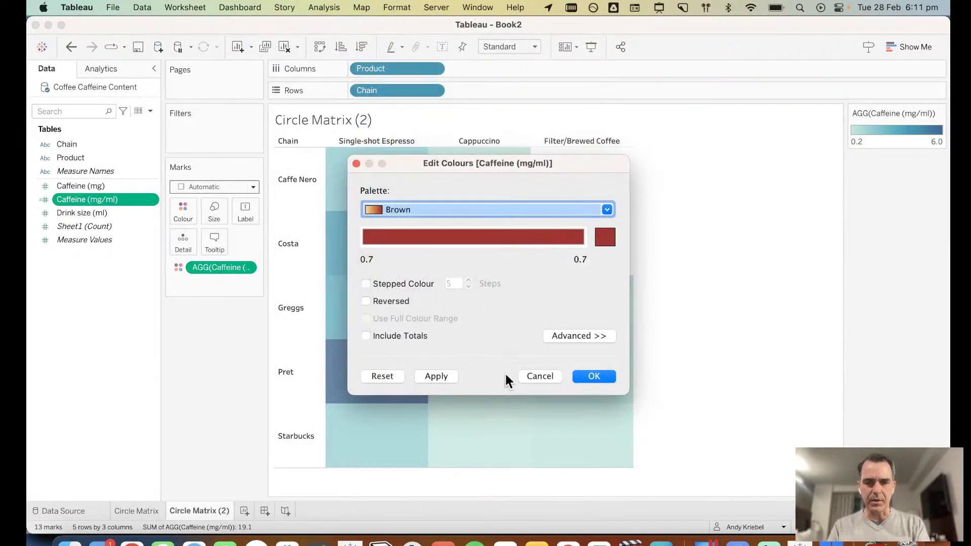
{"action": "left_click", "coordinate": [427, 378]}
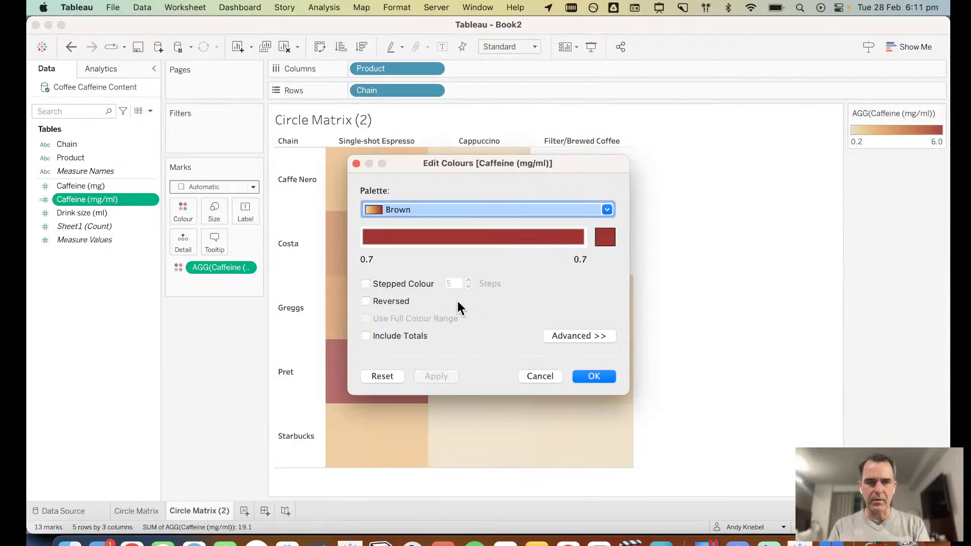
{"action": "left_click_drag", "start_coordinate": [519, 161], "coordinate": [636, 119]}
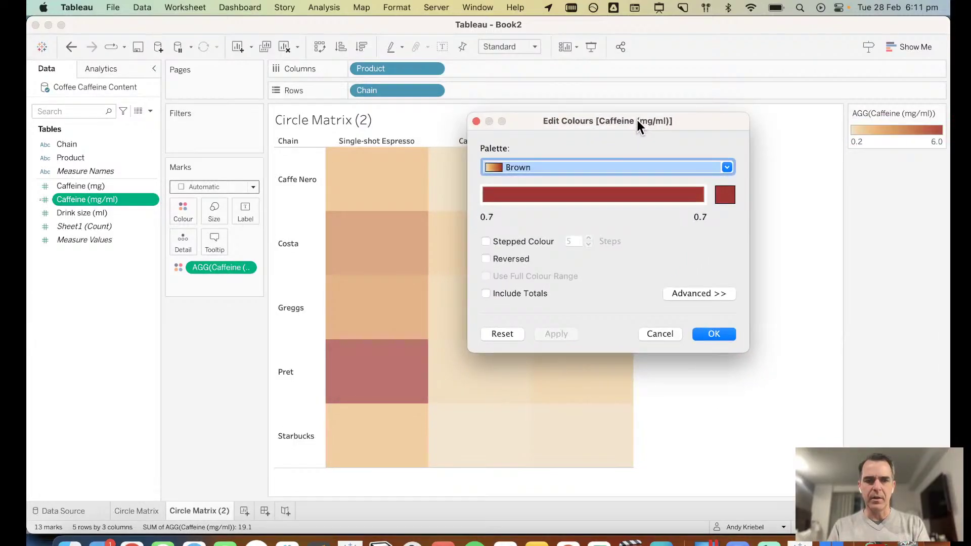
Step: Try the Browns Sequential palette and the Coffee Sequential palette on the Caffeine (mg/ml) field
{"action": "left_click", "coordinate": [583, 166]}
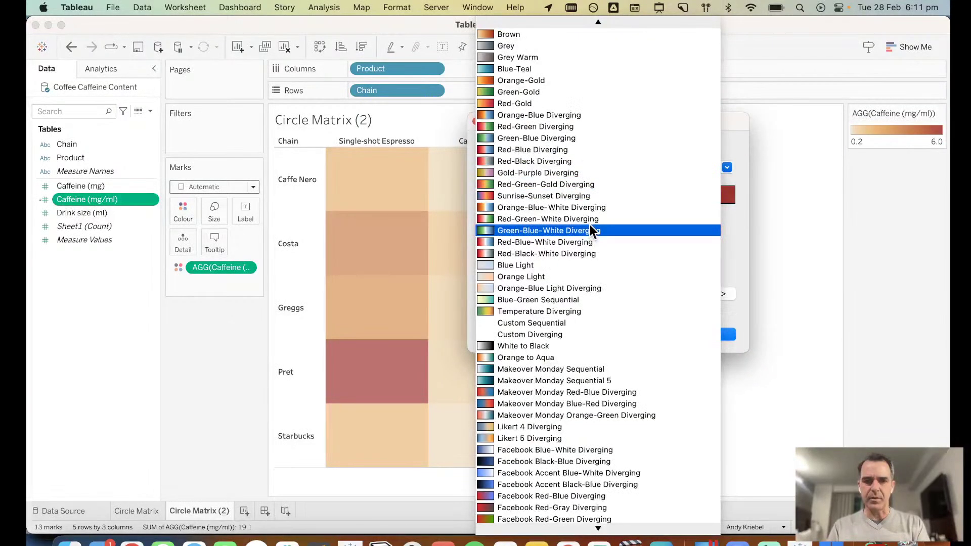
{"action": "scroll", "coordinate": [590, 230], "scroll_direction": "down", "scroll_amount": 10}
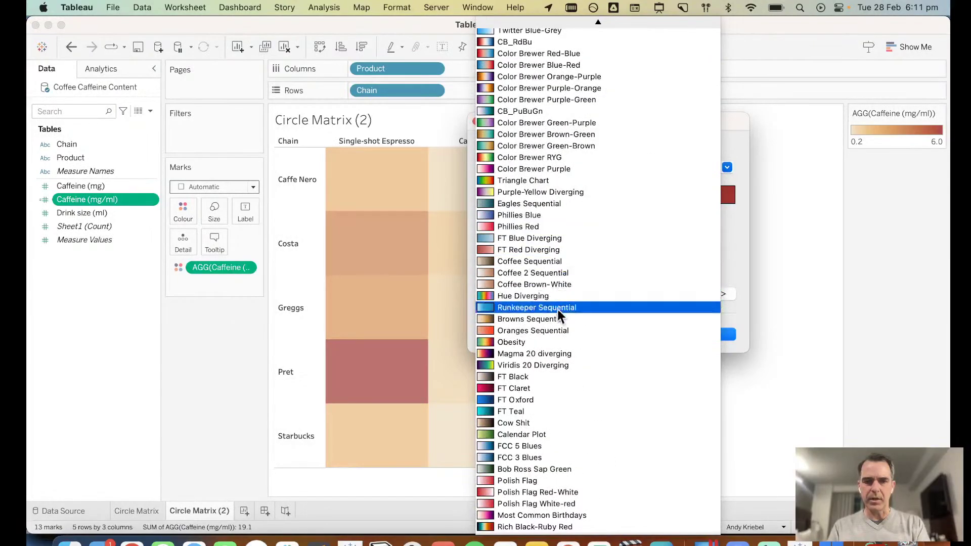
{"action": "left_click", "coordinate": [555, 319]}
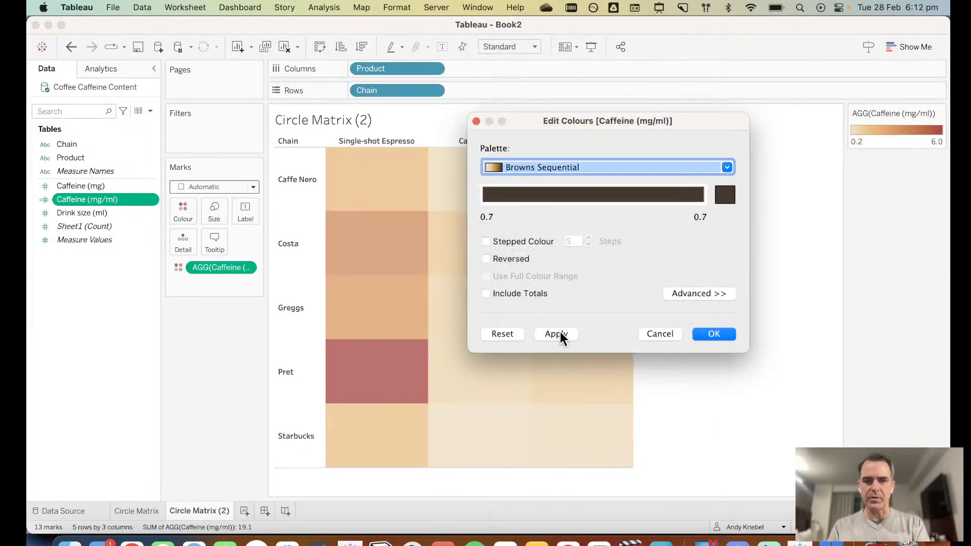
{"action": "left_click", "coordinate": [560, 336]}
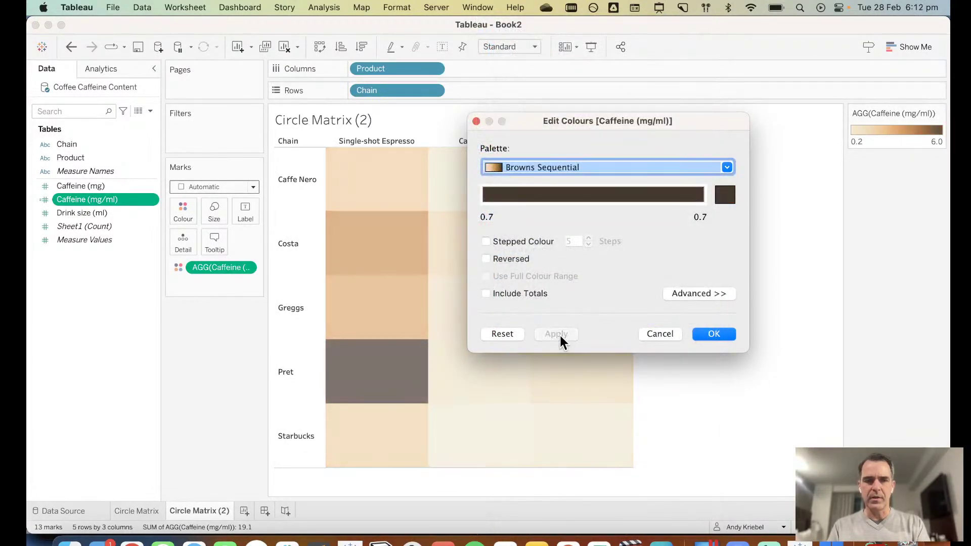
{"action": "left_click", "coordinate": [538, 167]}
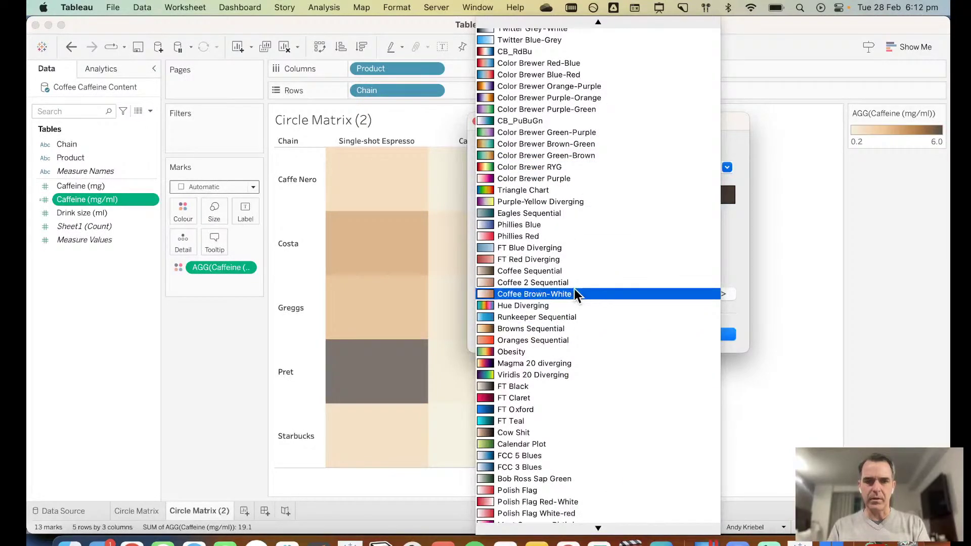
{"action": "left_click", "coordinate": [563, 271]}
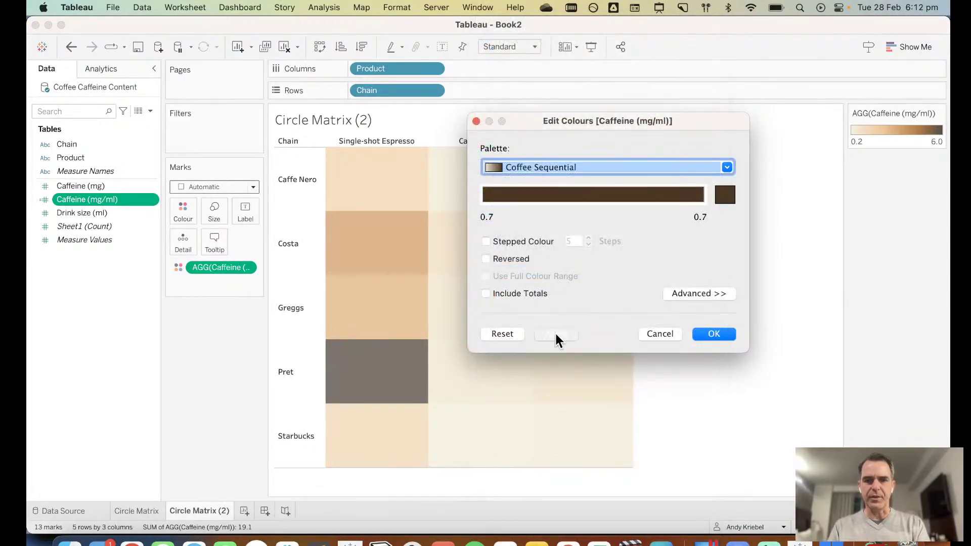
{"action": "left_click", "coordinate": [556, 335]}
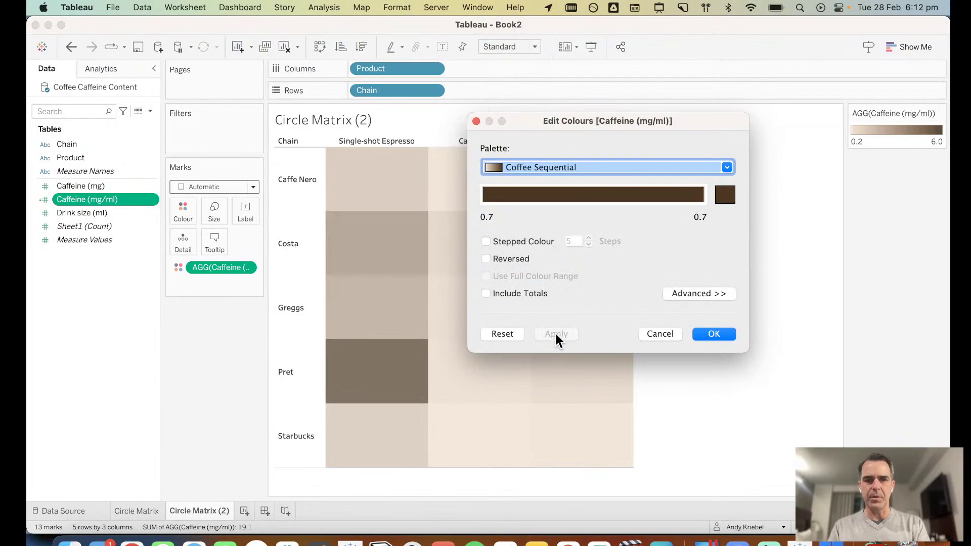
Step: Set the default palette of Caffeine (mg/ml) to Cow Shit and accept the colour settings
{"action": "left_click", "coordinate": [569, 167]}
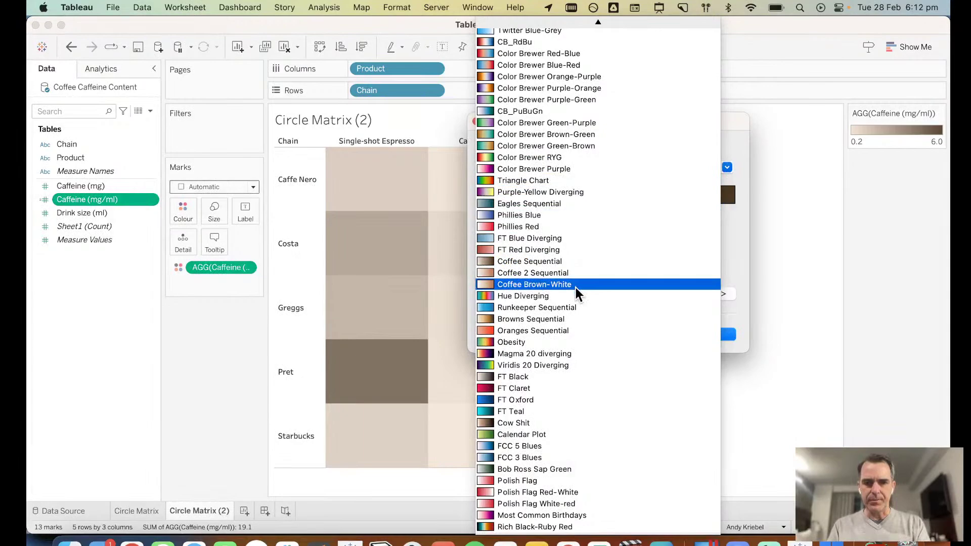
{"action": "left_click", "coordinate": [530, 423]}
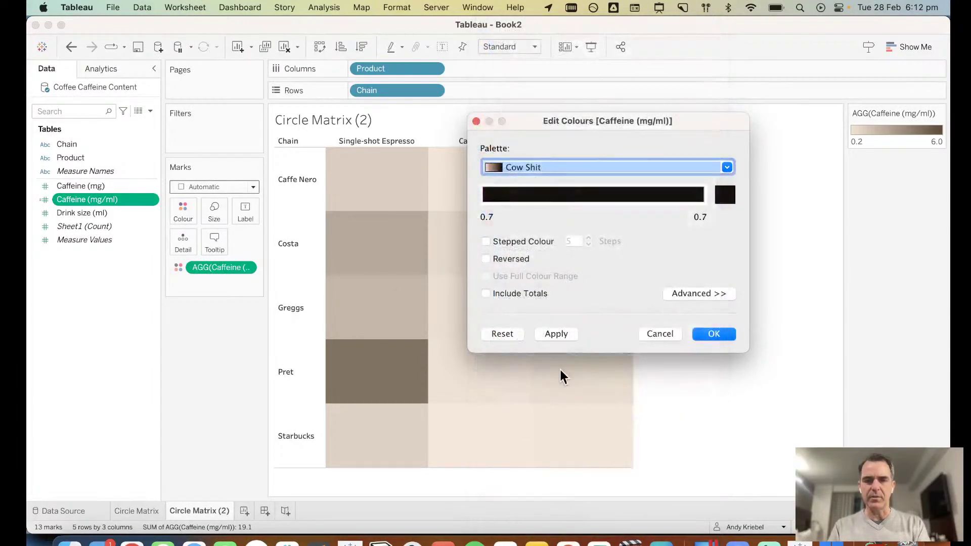
{"action": "left_click", "coordinate": [558, 335]}
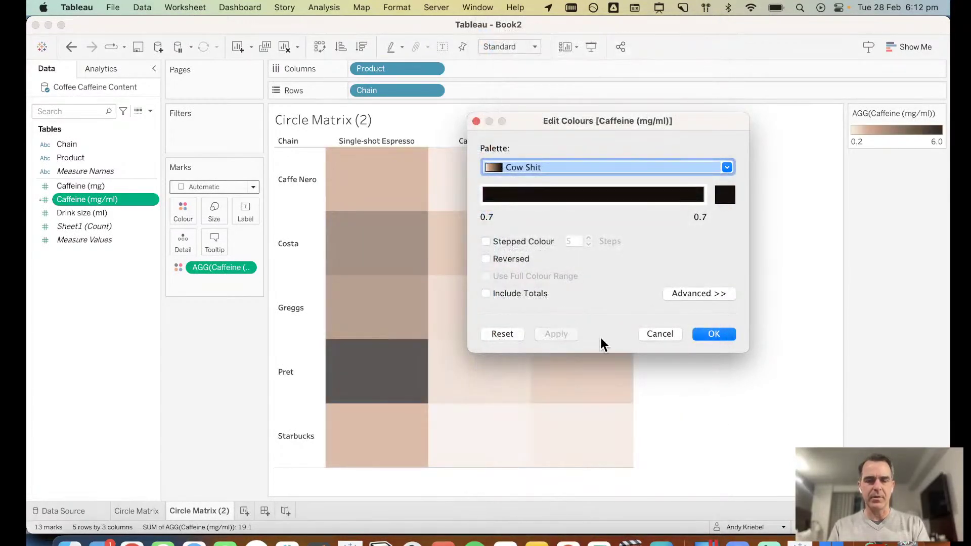
{"action": "left_click", "coordinate": [725, 335]}
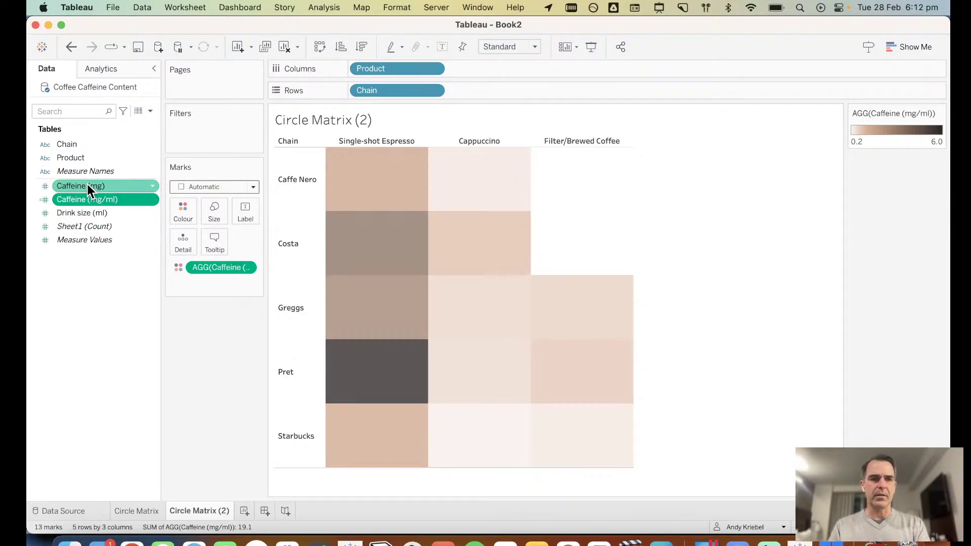
Step: Label the heat map cells with Caffeine (mg) and change the mark type to Square
{"action": "left_click_drag", "start_coordinate": [87, 184], "coordinate": [234, 205]}
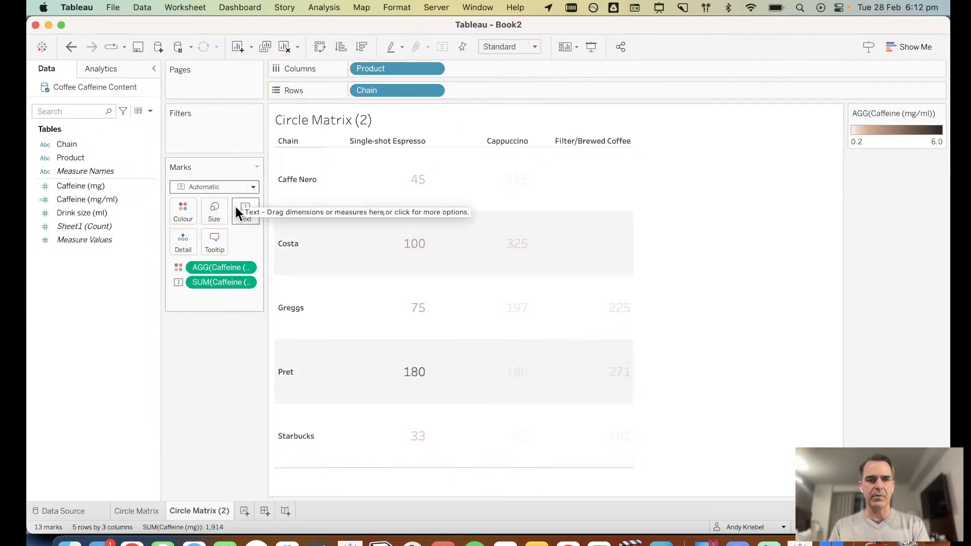
{"action": "left_click", "coordinate": [211, 188]}
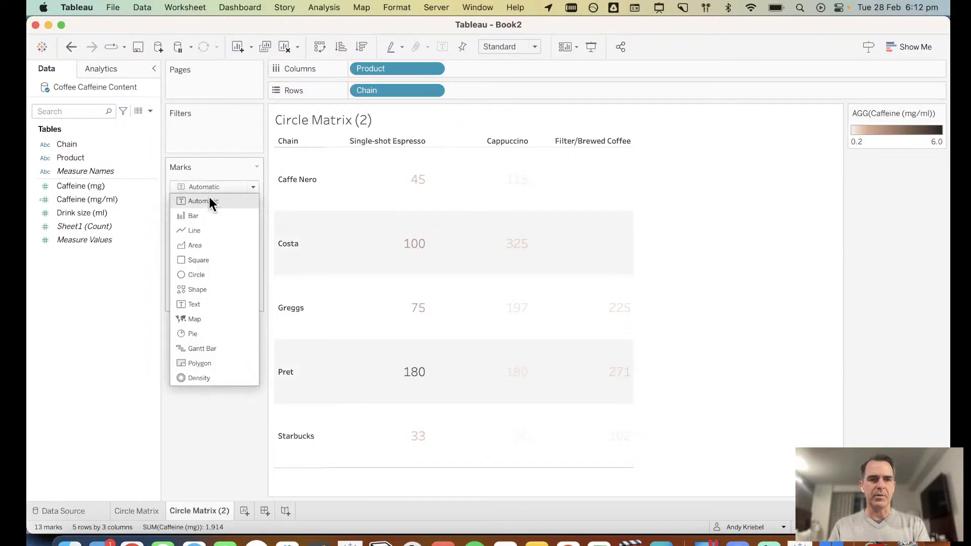
{"action": "left_click", "coordinate": [207, 261]}
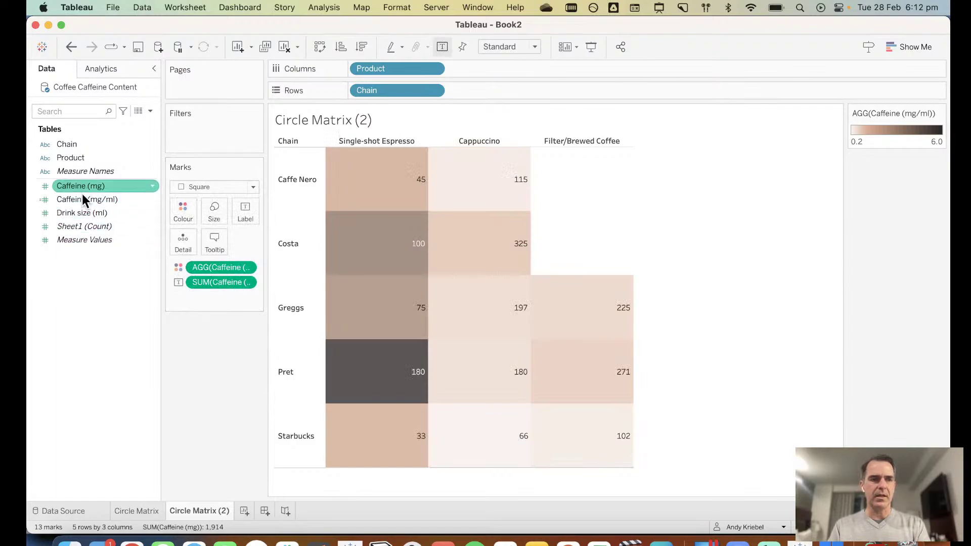
Step: Add Drink size (ml) to the heat map labels and reorder the label text so Caffeine (mg) comes above Drink size (ml)
{"action": "left_click_drag", "start_coordinate": [82, 213], "coordinate": [237, 210]}
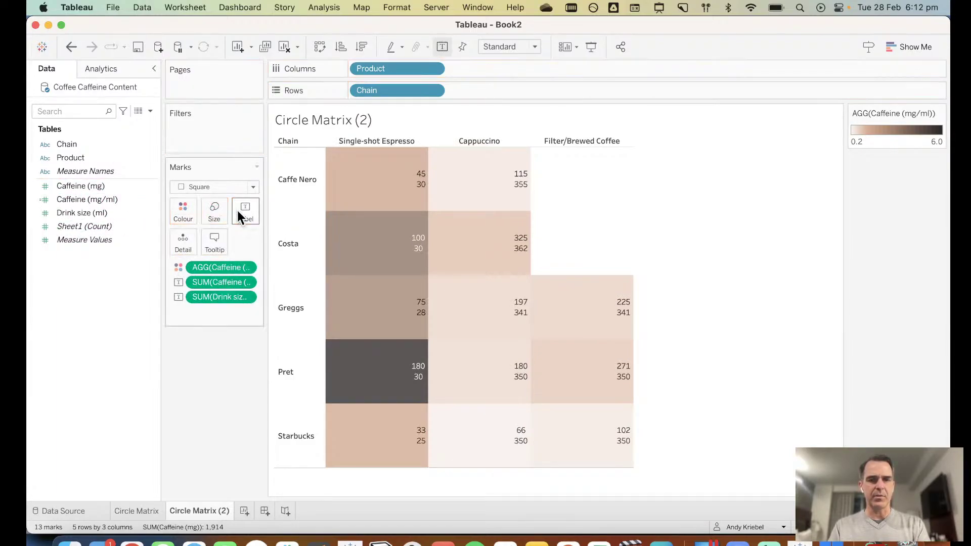
{"action": "left_click", "coordinate": [246, 210]}
{"action": "left_click", "coordinate": [369, 278]}
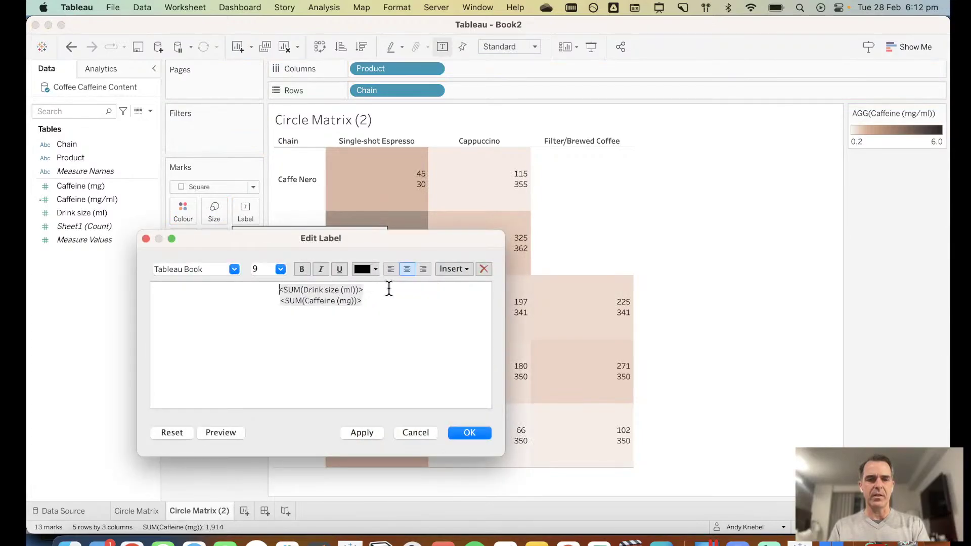
{"action": "triple_click", "coordinate": [389, 289]}
{"action": "key", "text": "super+c"}
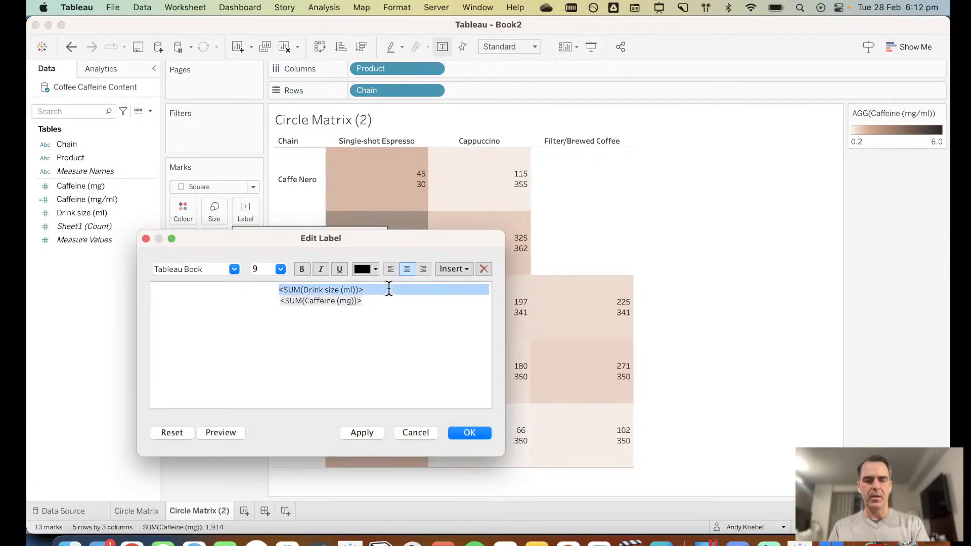
{"action": "key", "text": "BackSpace"}
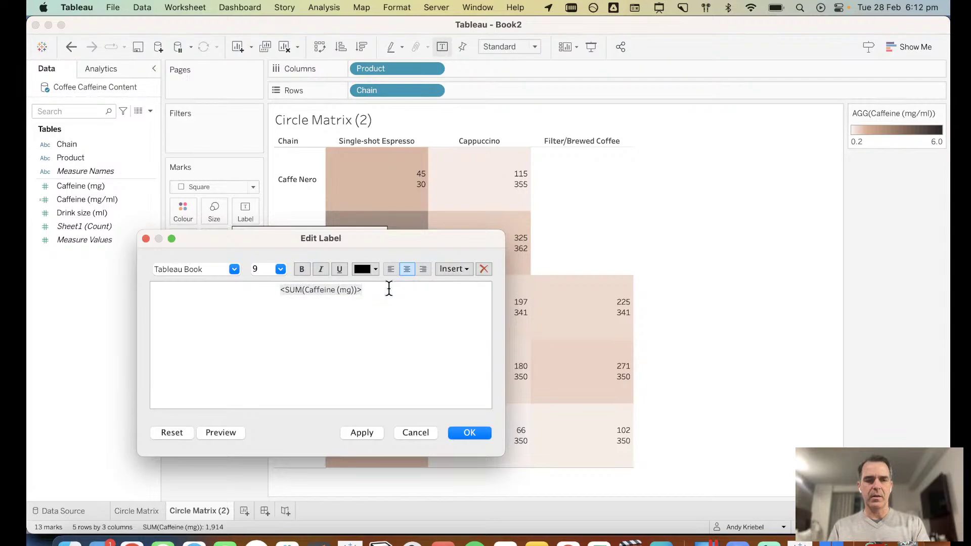
{"action": "key", "text": "super+v"}
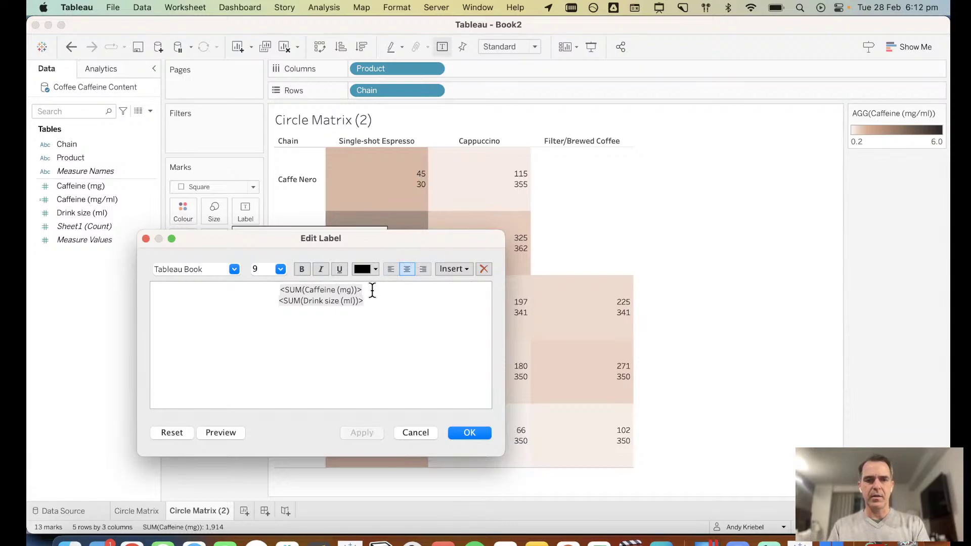
Step: Append "mg" to the caffeine line and "ml" to the drink size line of the label text, and accept the label
{"action": "key", "text": "super+Tab"}
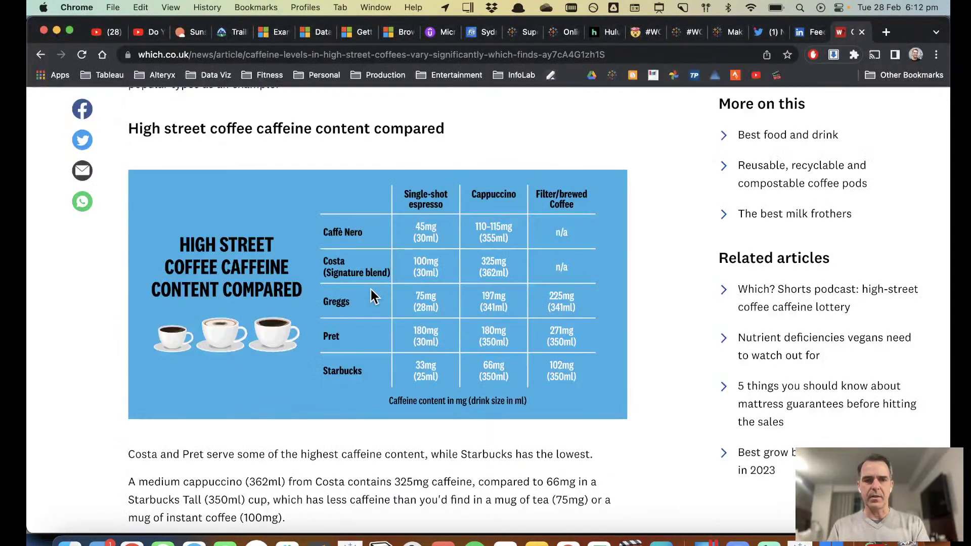
{"action": "key", "text": "super+Tab"}
{"action": "type", "text": "mg"}
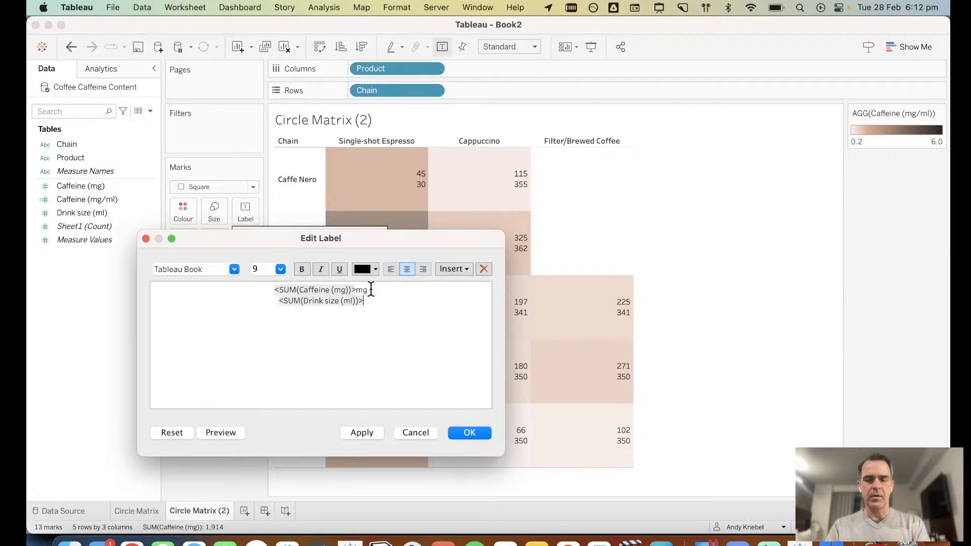
{"action": "key", "text": "super+Tab"}
{"action": "key", "text": "super+Tab"}
{"action": "key", "text": "Down"}
{"action": "type", "text": "ml"}
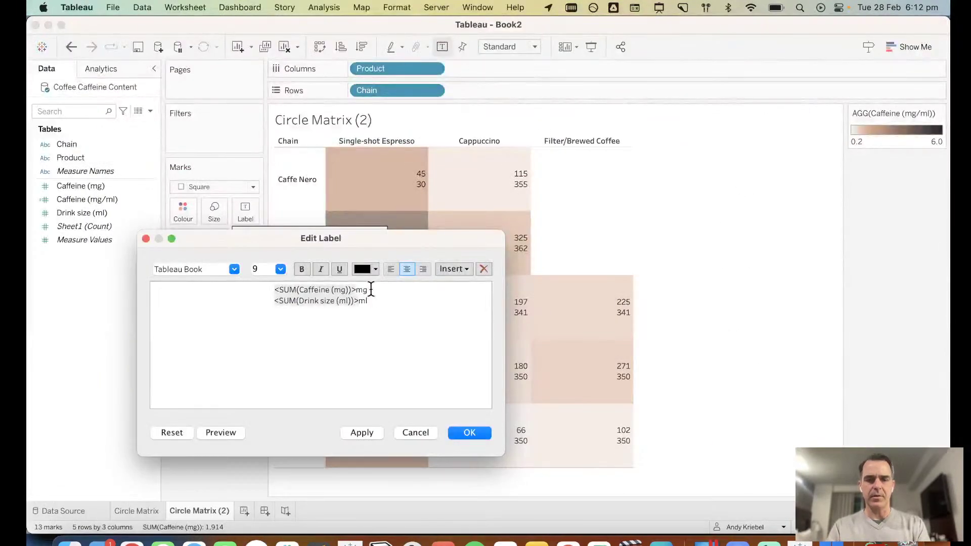
{"action": "left_click", "coordinate": [360, 431]}
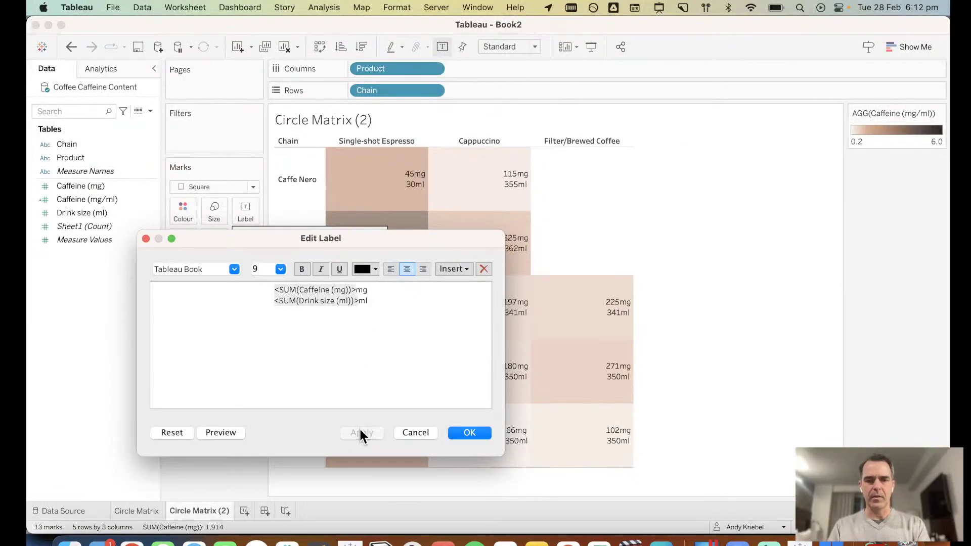
{"action": "left_click", "coordinate": [469, 434]}
Step: Set the heat map label font size to 14 and centre the labels horizontally and vertically
{"action": "left_click", "coordinate": [314, 298]}
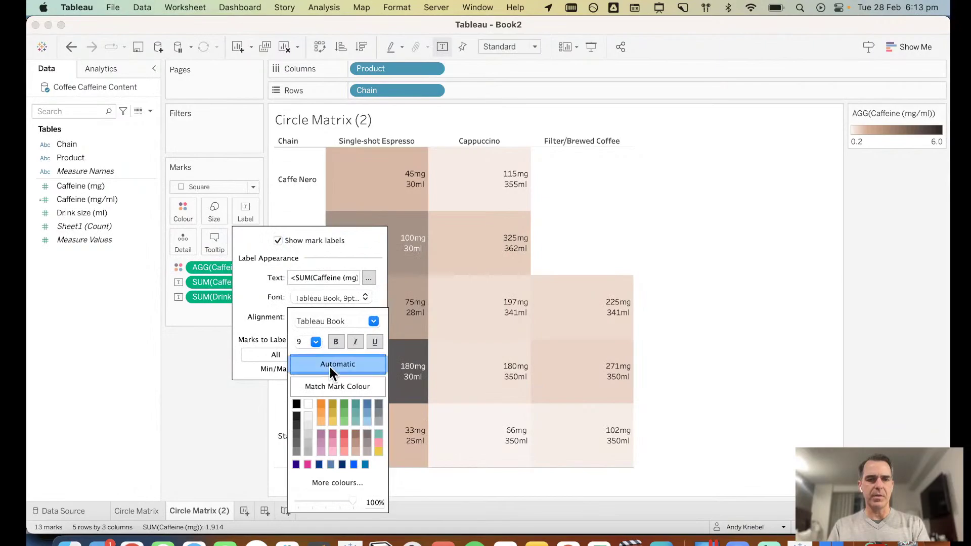
{"action": "left_click", "coordinate": [315, 342]}
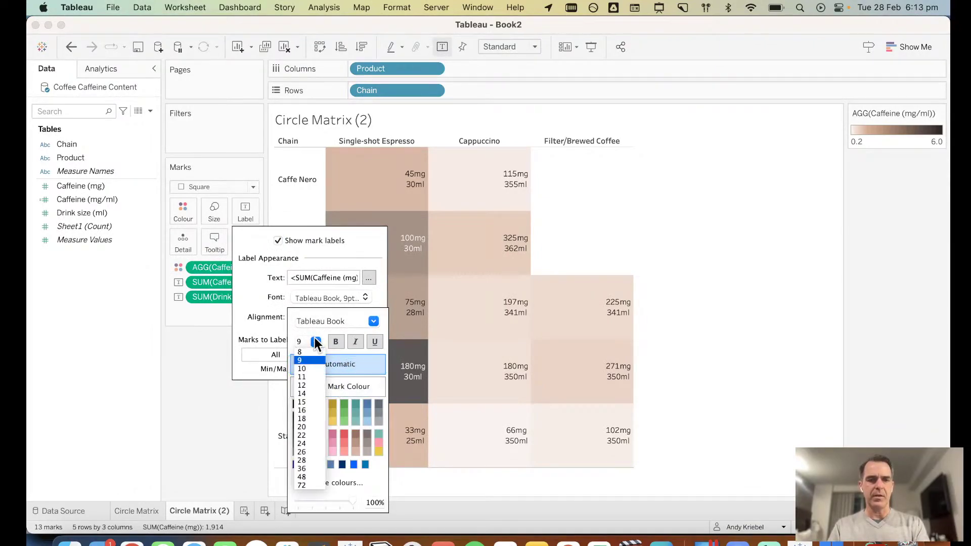
{"action": "left_click", "coordinate": [306, 393]}
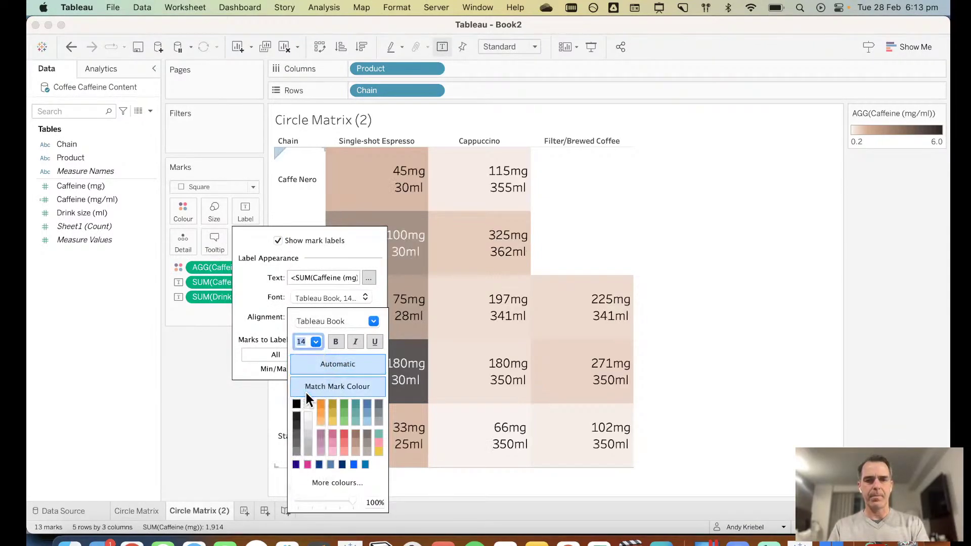
{"action": "left_click", "coordinate": [269, 291]}
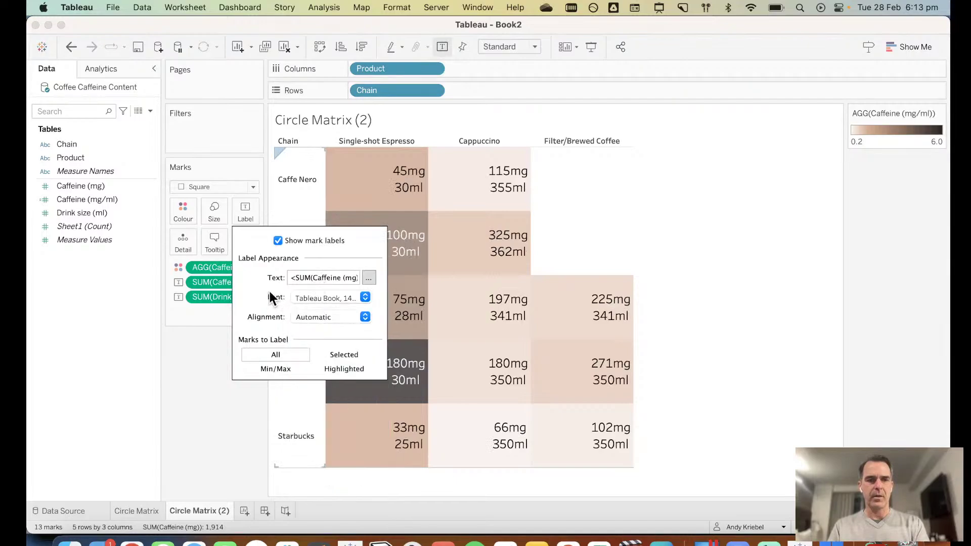
{"action": "left_click", "coordinate": [322, 318]}
{"action": "left_click", "coordinate": [324, 379]}
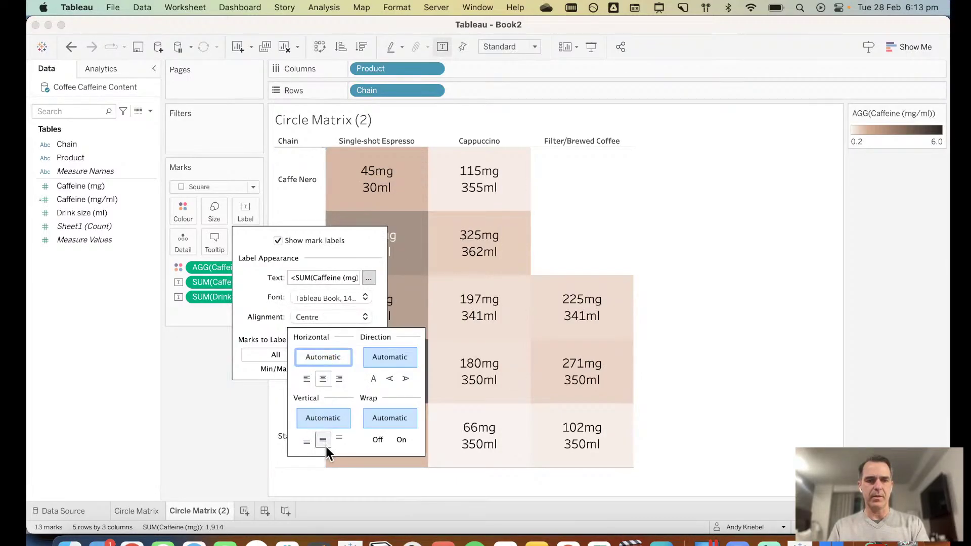
{"action": "left_click", "coordinate": [323, 440]}
{"action": "left_click", "coordinate": [226, 433]}
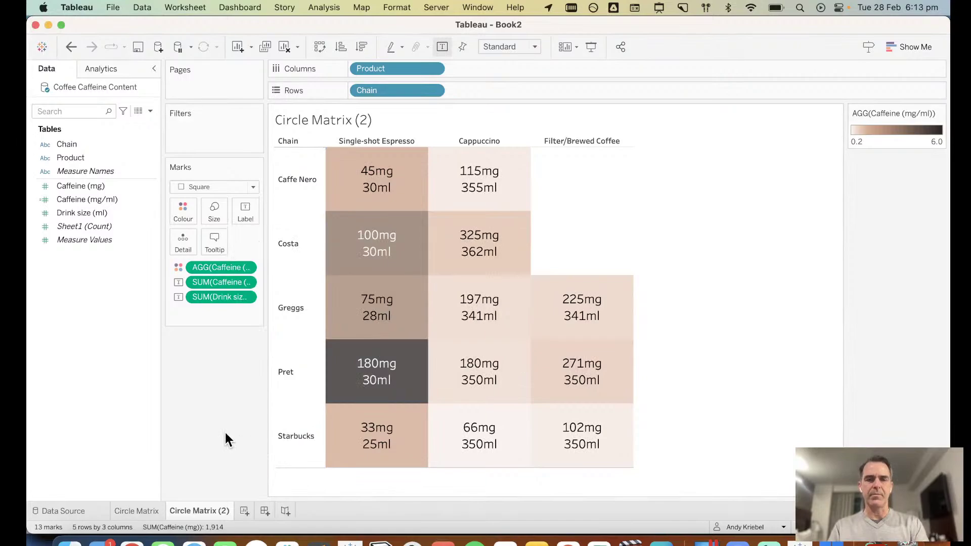
Step: Rename the Circle Matrix (2) sheet as Heatmap
{"action": "left_click", "coordinate": [147, 512]}
{"action": "left_click", "coordinate": [193, 511]}
{"action": "double_click", "coordinate": [201, 512]}
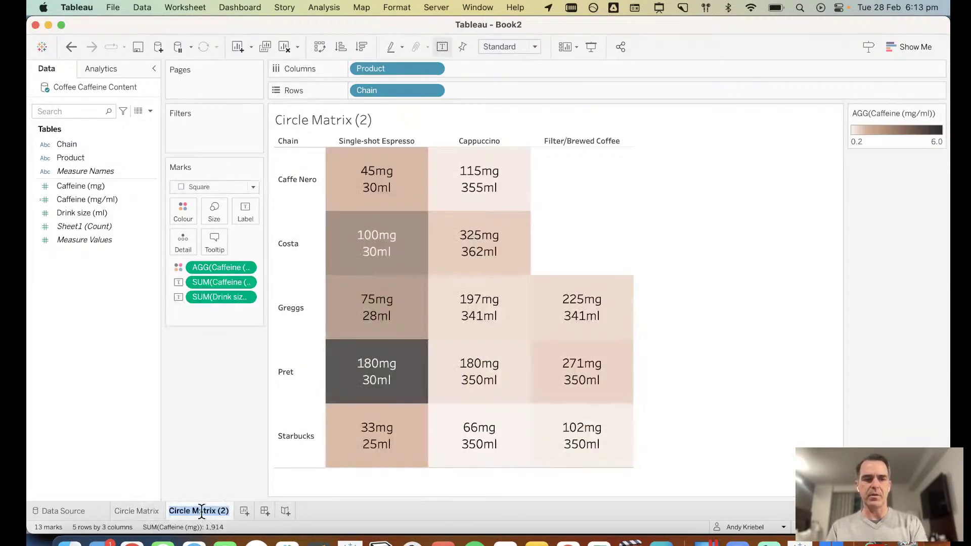
{"action": "type", "text": "Heatmap"}
{"action": "key", "text": "Return"}
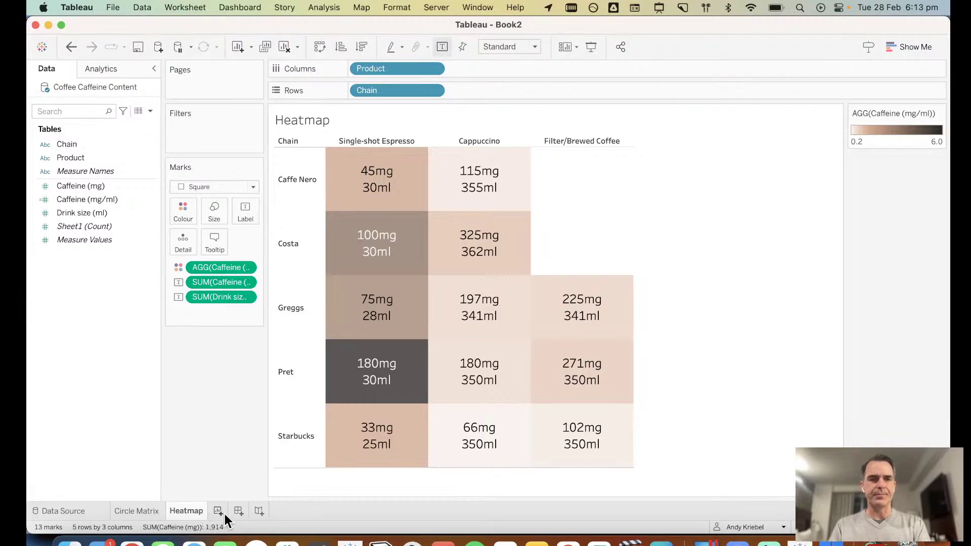
Step: Create a new worksheet and plot Caffeine (mg) on columns against Drink size (ml) on rows
{"action": "left_click", "coordinate": [223, 512]}
{"action": "left_click", "coordinate": [102, 187]}
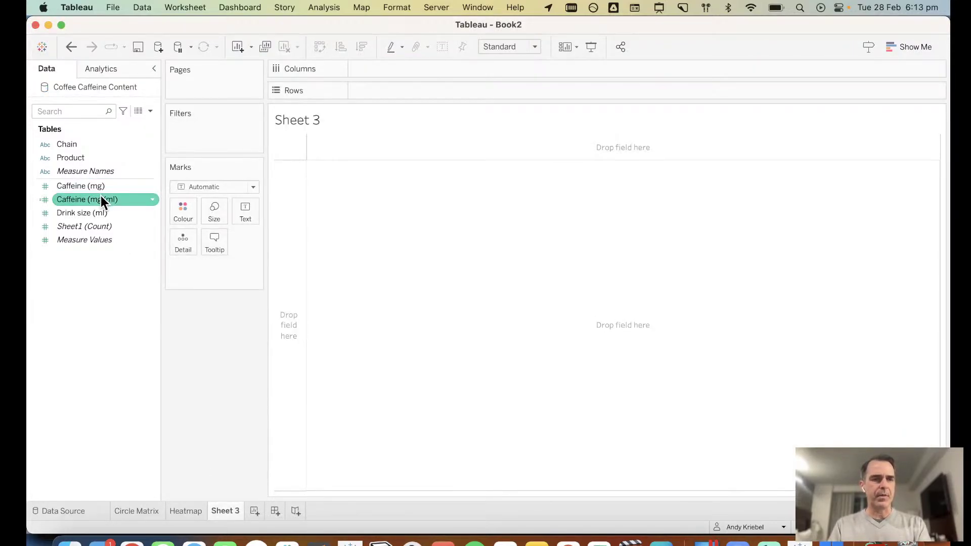
{"action": "left_click_drag", "start_coordinate": [101, 189], "coordinate": [390, 69]}
{"action": "left_click", "coordinate": [86, 212]}
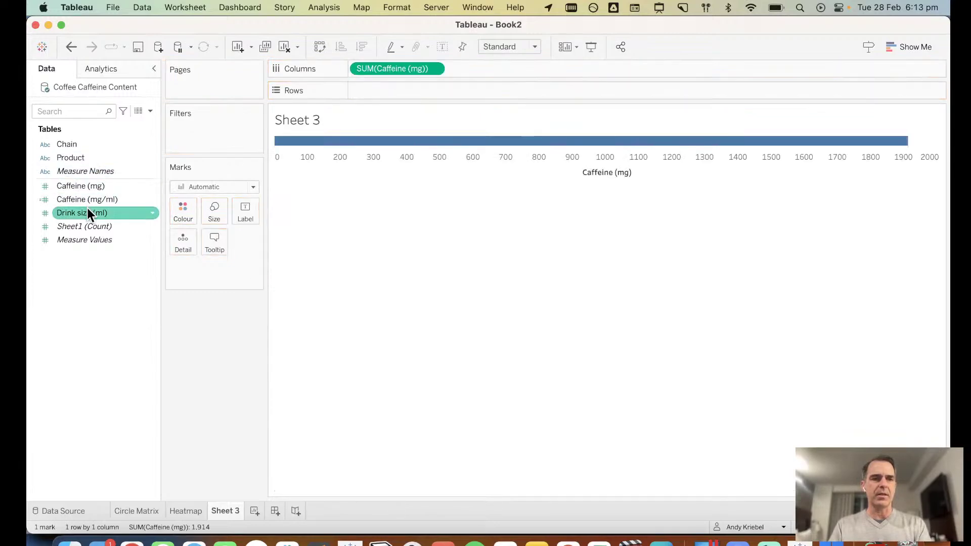
{"action": "left_click_drag", "start_coordinate": [87, 212], "coordinate": [407, 90]}
Step: Break the scatter plot down by Product as detail and colour its marks by Chain
{"action": "left_click", "coordinate": [114, 157]}
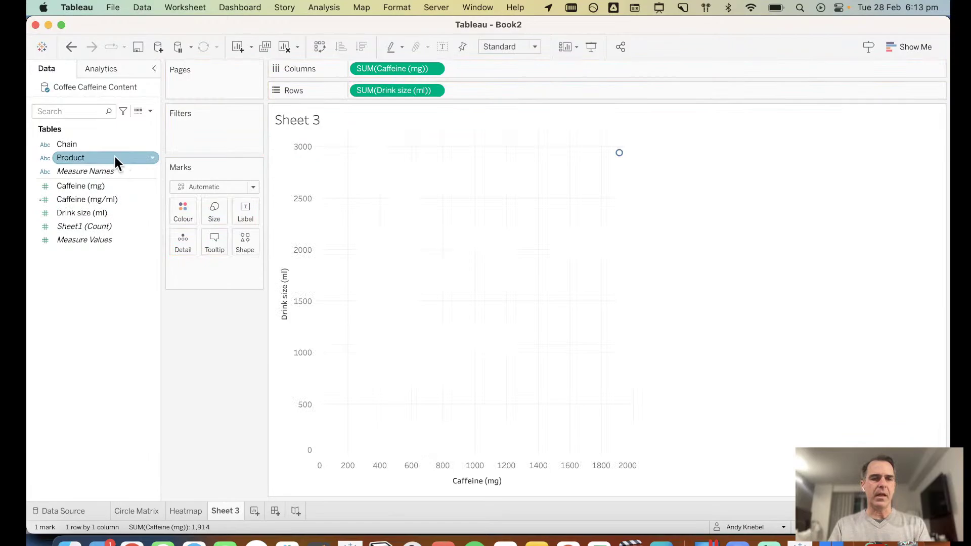
{"action": "left_click_drag", "start_coordinate": [114, 157], "coordinate": [181, 241]}
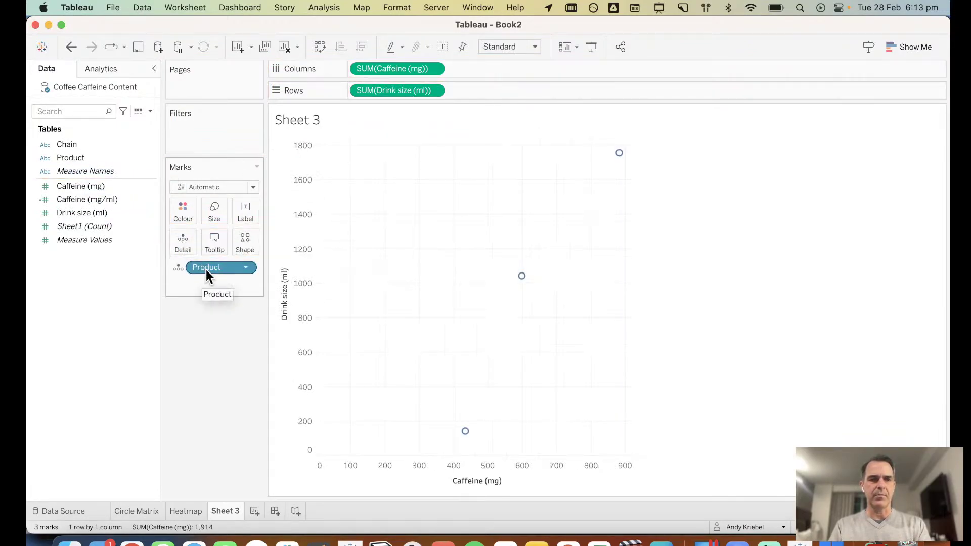
{"action": "left_click_drag", "start_coordinate": [77, 143], "coordinate": [181, 211]}
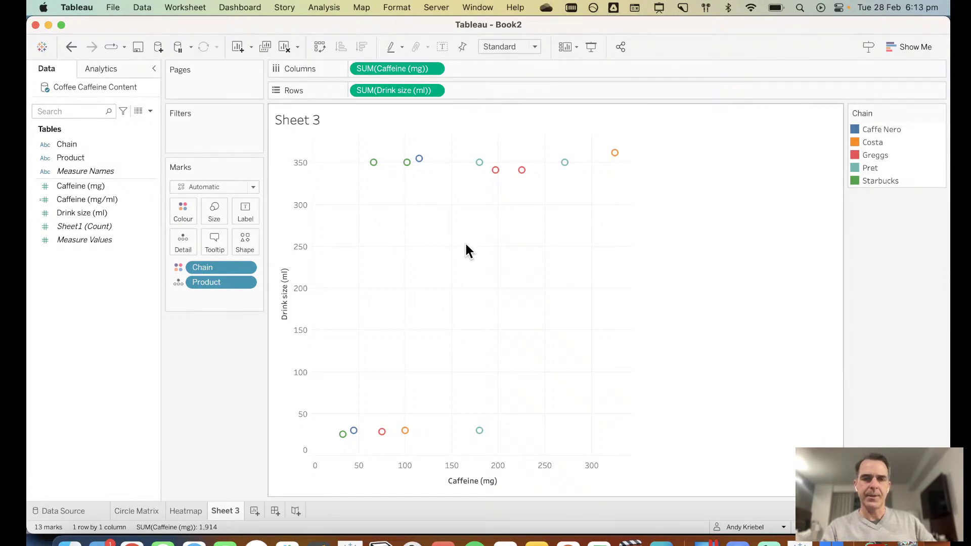
Step: On a new worksheet, build a bar chart of Caffeine (mg/ml) by Chain and Product, and swap its rows and columns
{"action": "left_click", "coordinate": [254, 511]}
{"action": "left_click_drag", "start_coordinate": [86, 144], "coordinate": [295, 196]}
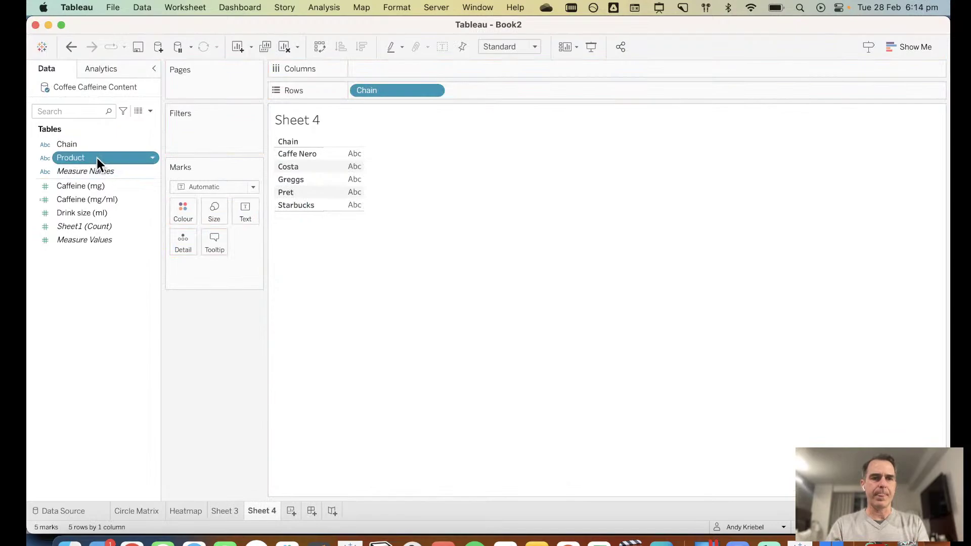
{"action": "left_click_drag", "start_coordinate": [96, 158], "coordinate": [409, 71]}
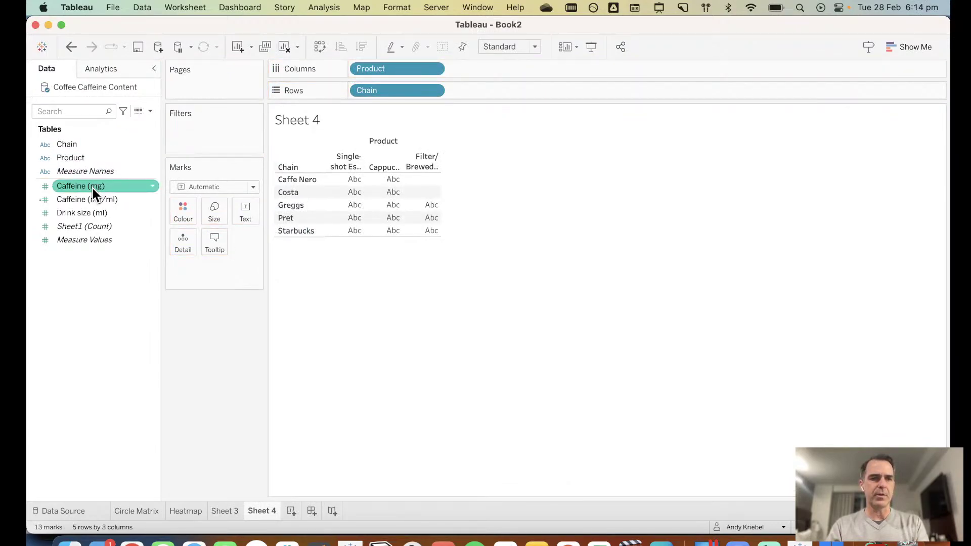
{"action": "left_click_drag", "start_coordinate": [93, 199], "coordinate": [481, 68]}
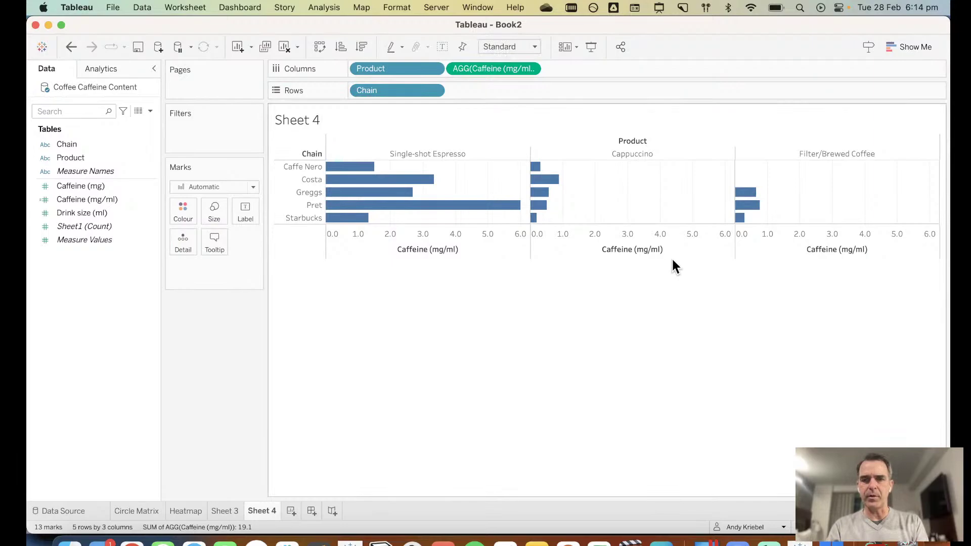
{"action": "left_click", "coordinate": [322, 49]}
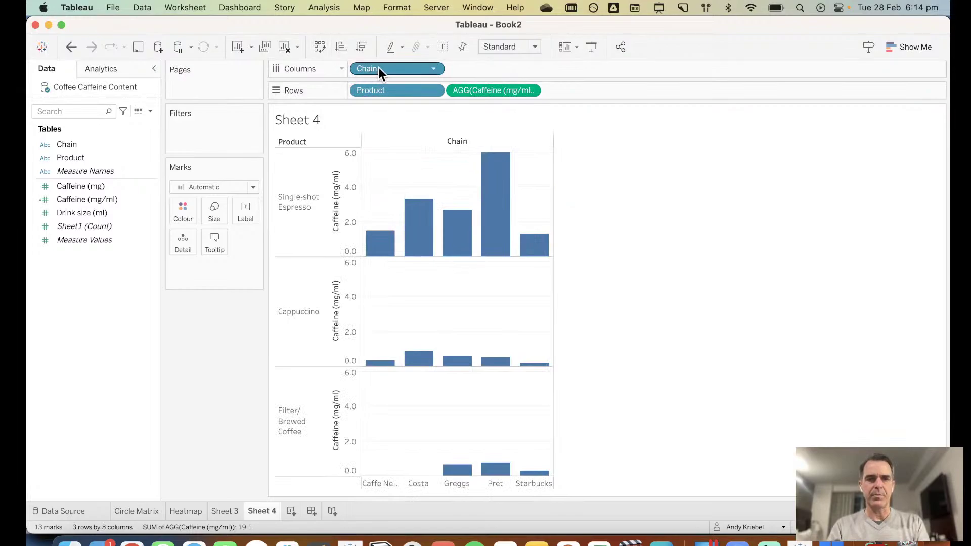
Step: Try placing Product on columns and Chain on rows of the bar chart, and undo that rearrangement
{"action": "mouse_move", "coordinate": [378, 68]}
{"action": "left_mouse_down"}
{"action": "mouse_move", "coordinate": [430, 92]}
{"action": "mouse_move", "coordinate": [396, 70]}
{"action": "left_mouse_up"}
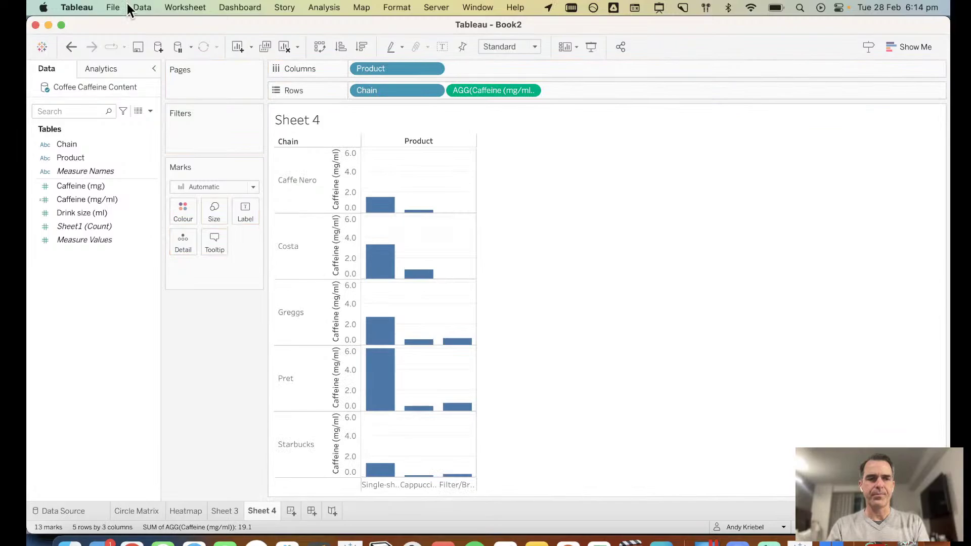
{"action": "left_click", "coordinate": [71, 47]}
{"action": "left_click", "coordinate": [71, 47]}
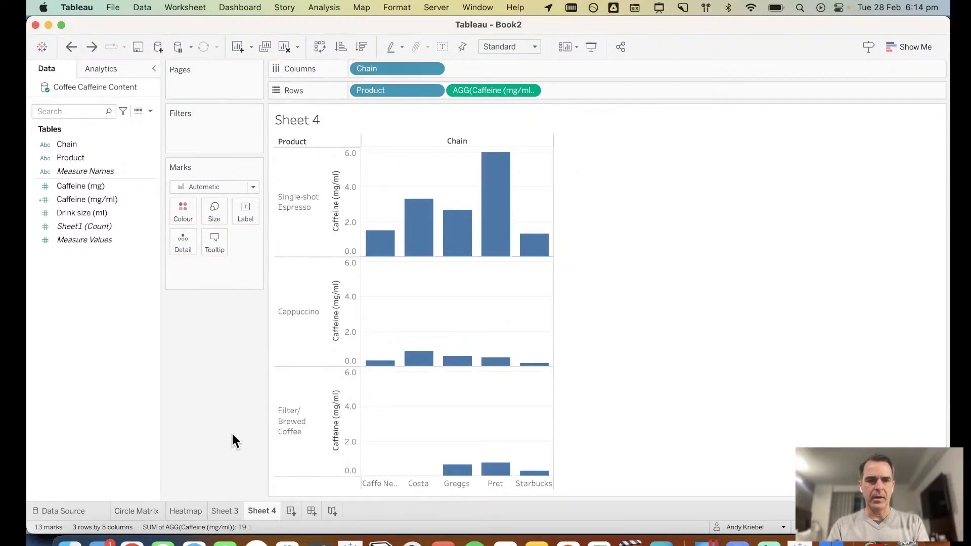
Step: Switch to Chrome and search Google in a new tab for "caffeine content data visualization"
{"action": "left_click", "coordinate": [144, 543]}
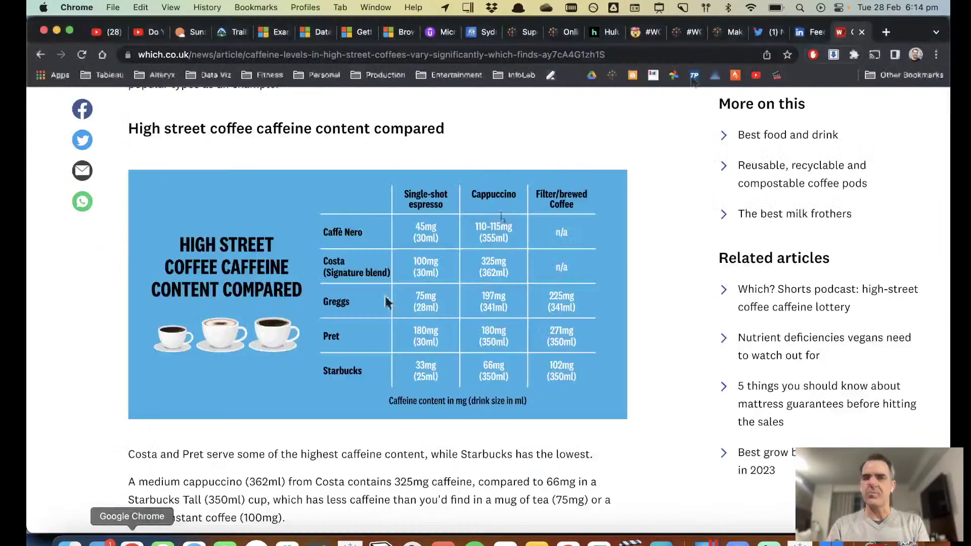
{"action": "left_click", "coordinate": [885, 33]}
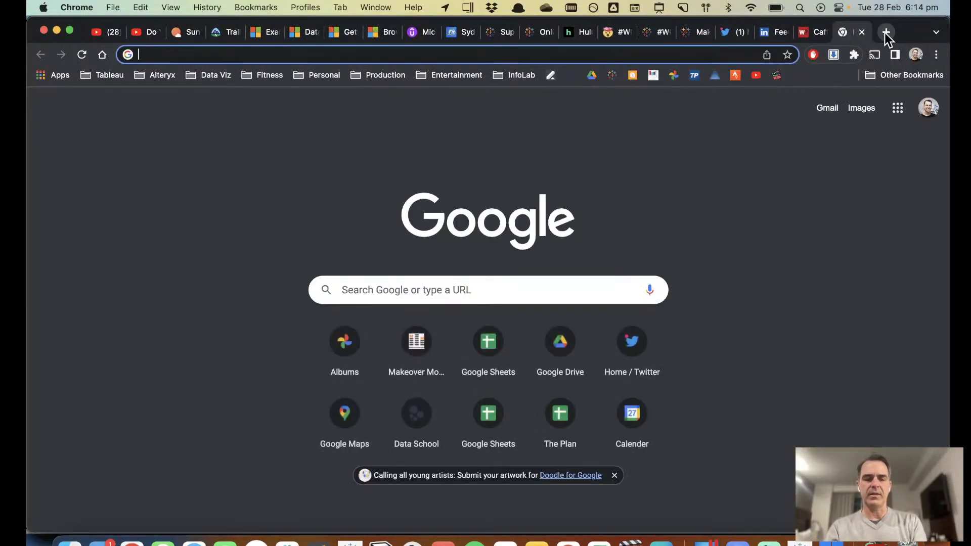
{"action": "type", "text": "ca"}
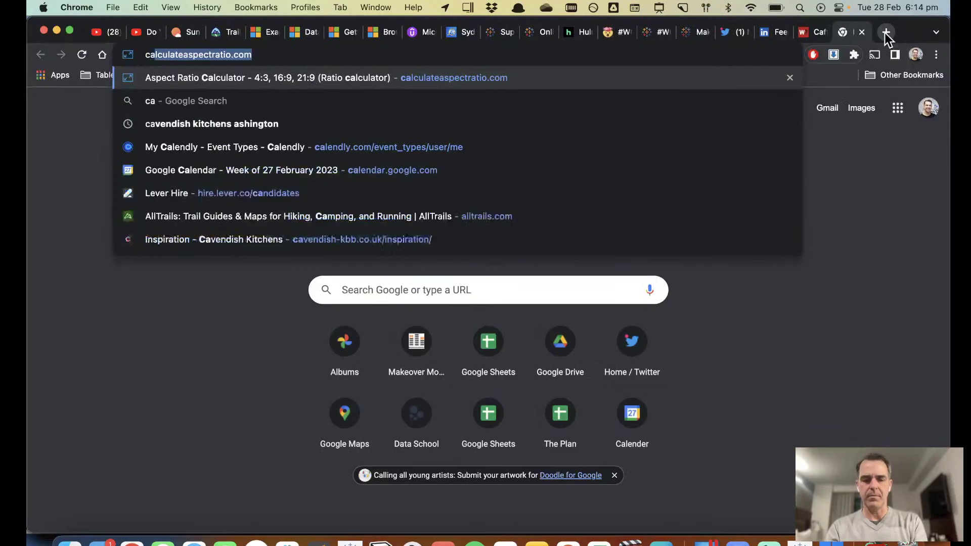
{"action": "type", "text": "ffeine"}
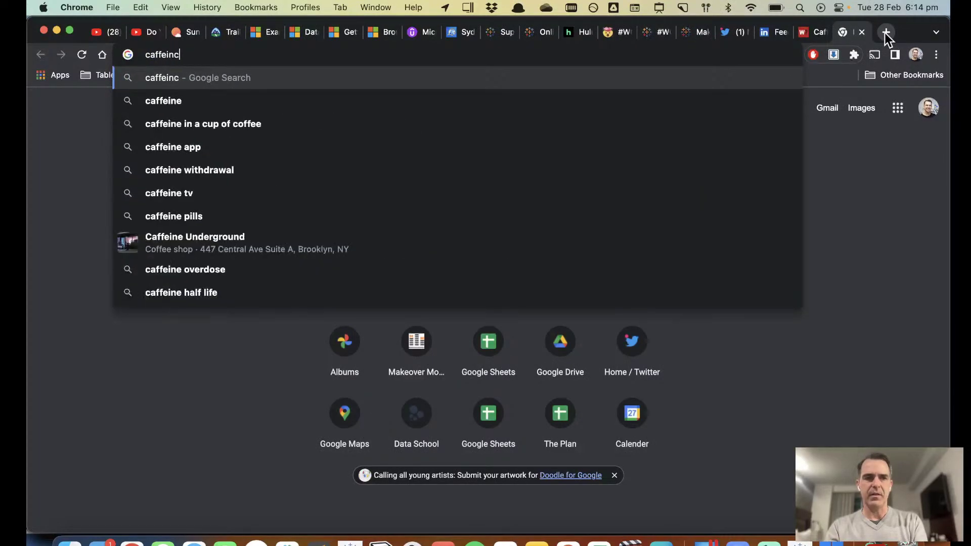
{"action": "type", "text": " content "}
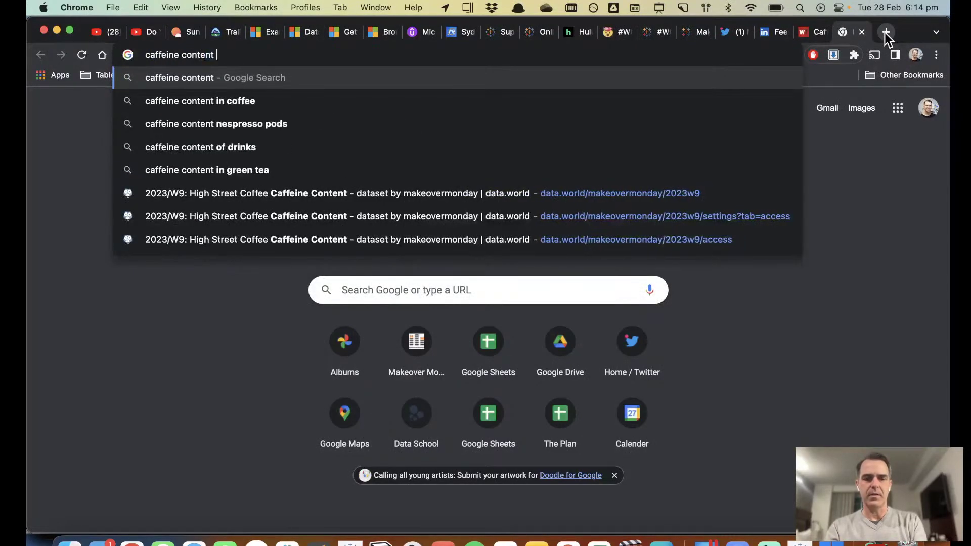
{"action": "type", "text": "data visuali"}
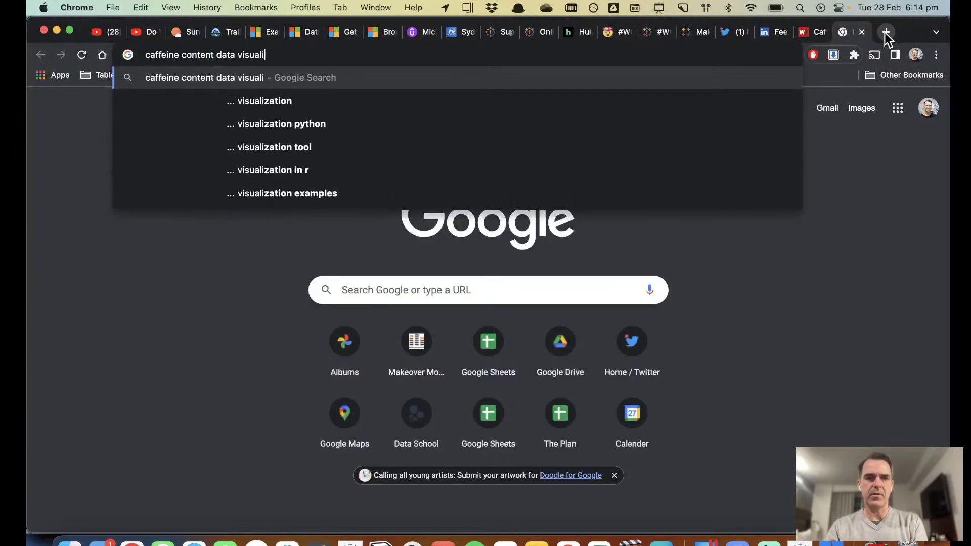
{"action": "key", "text": "Down"}
{"action": "key", "text": "Return"}
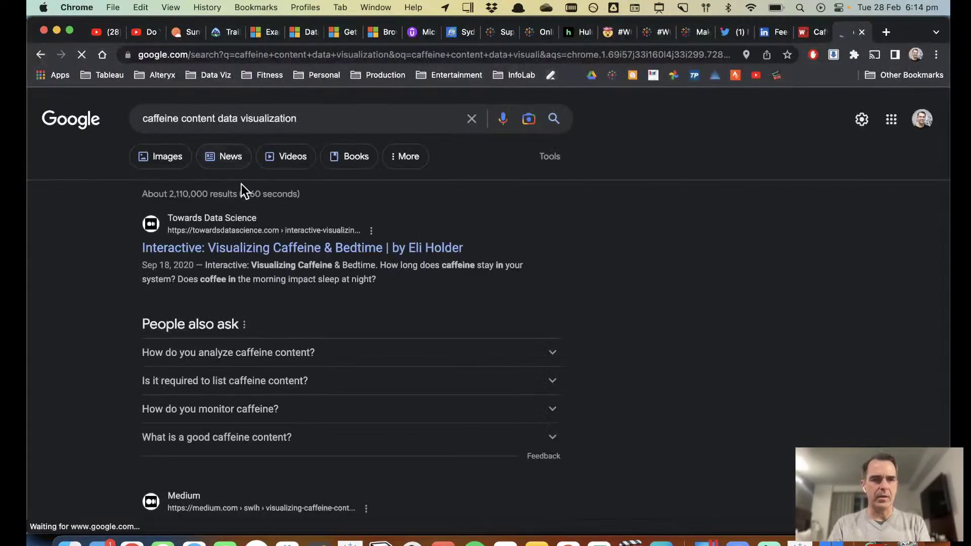
Step: Show the image results and open the "Measuring Sugar and Caffeine in Drinks" article from Tableau in a new tab
{"action": "left_click", "coordinate": [164, 161]}
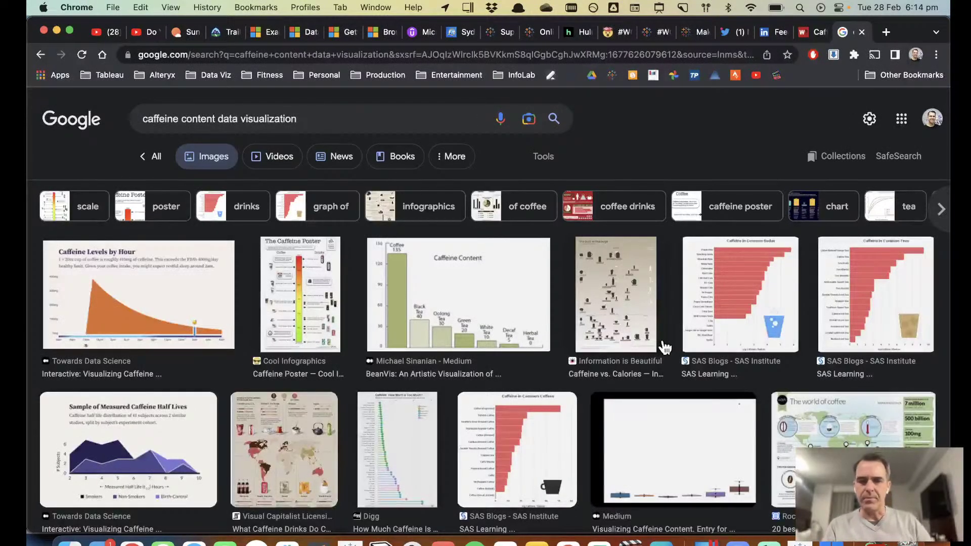
{"action": "scroll", "coordinate": [665, 347], "scroll_direction": "down", "scroll_amount": 4}
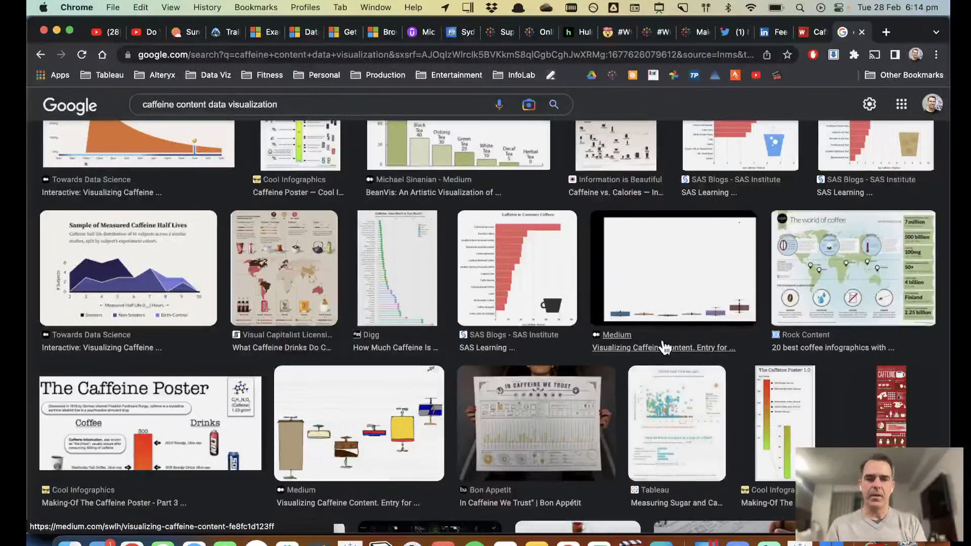
{"action": "scroll", "coordinate": [666, 348], "scroll_direction": "down", "scroll_amount": 2}
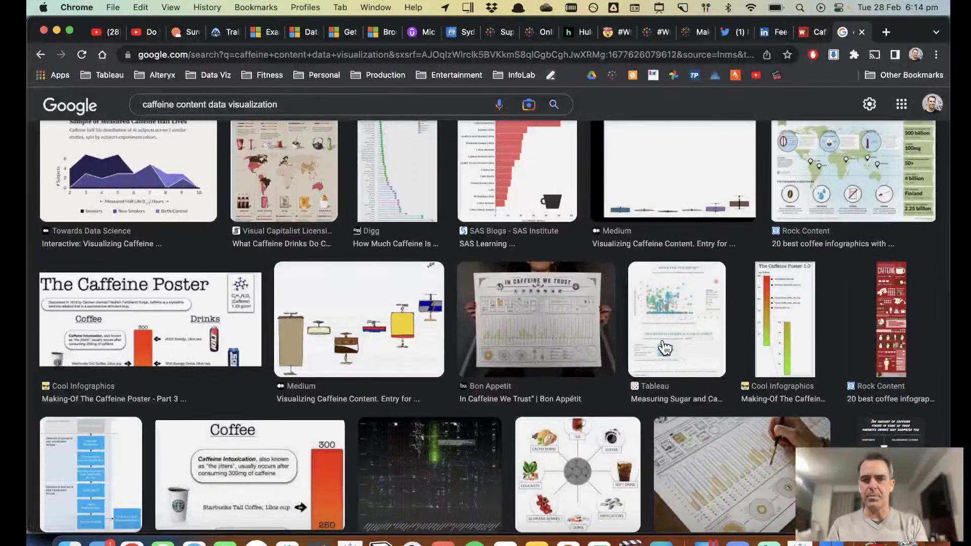
{"action": "left_click", "coordinate": [665, 348]}
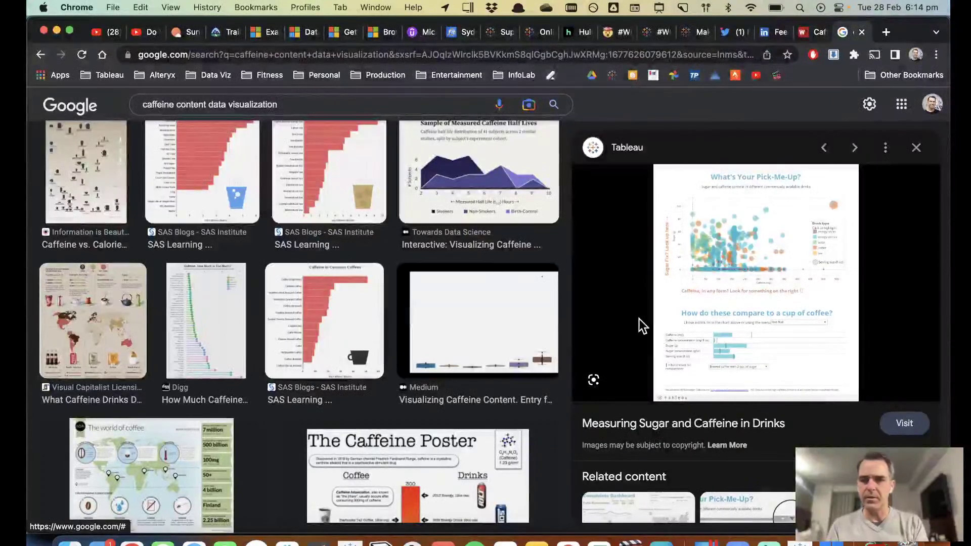
{"action": "left_click", "coordinate": [744, 431], "text": "super"}
{"action": "left_click", "coordinate": [843, 32]}
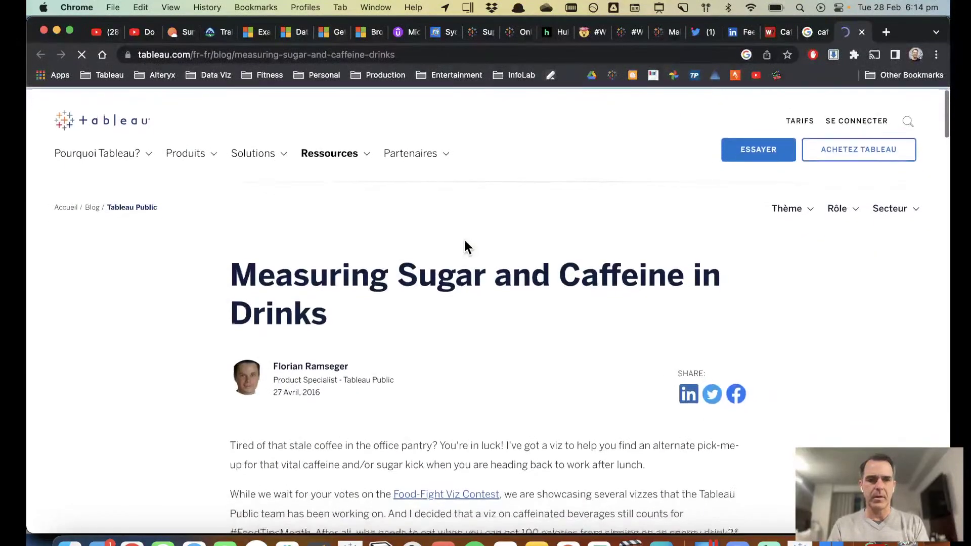
Step: Examine the article's "What's Your Pick-Me-Up?" scatter plot and the comparison with a cup of coffee beneath it
{"action": "scroll", "coordinate": [179, 391], "scroll_direction": "down", "scroll_amount": 6}
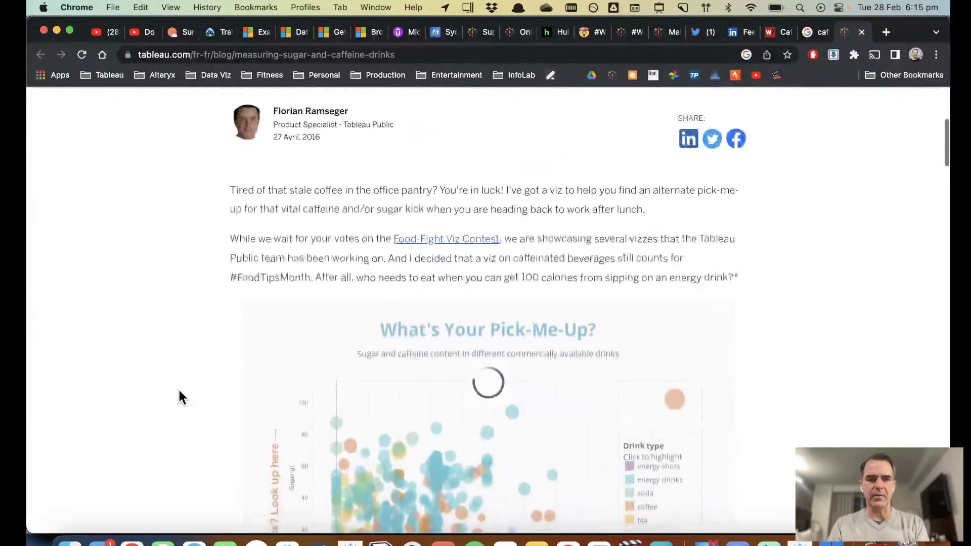
{"action": "scroll", "coordinate": [179, 397], "scroll_direction": "down", "scroll_amount": 3}
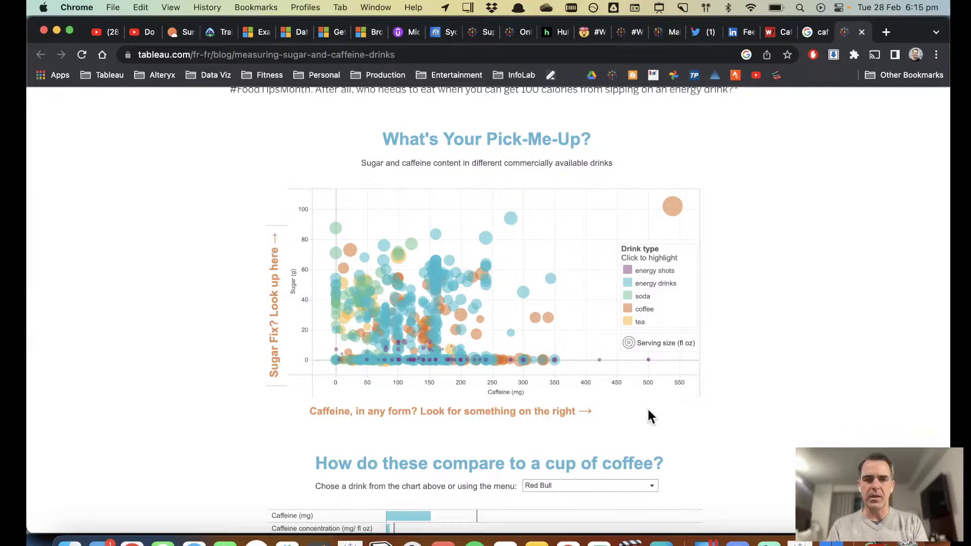
{"action": "key", "text": "super+Tab"}
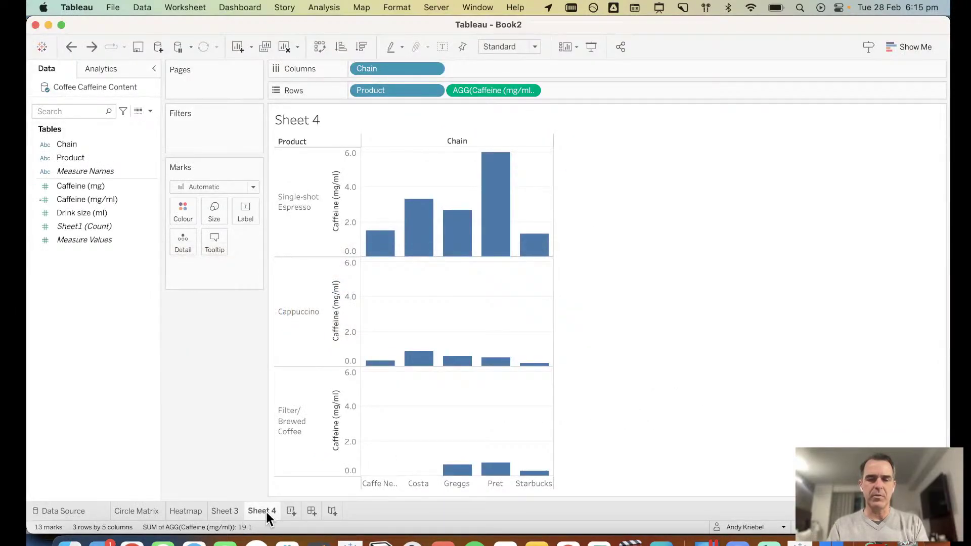
{"action": "key", "text": "super+Tab"}
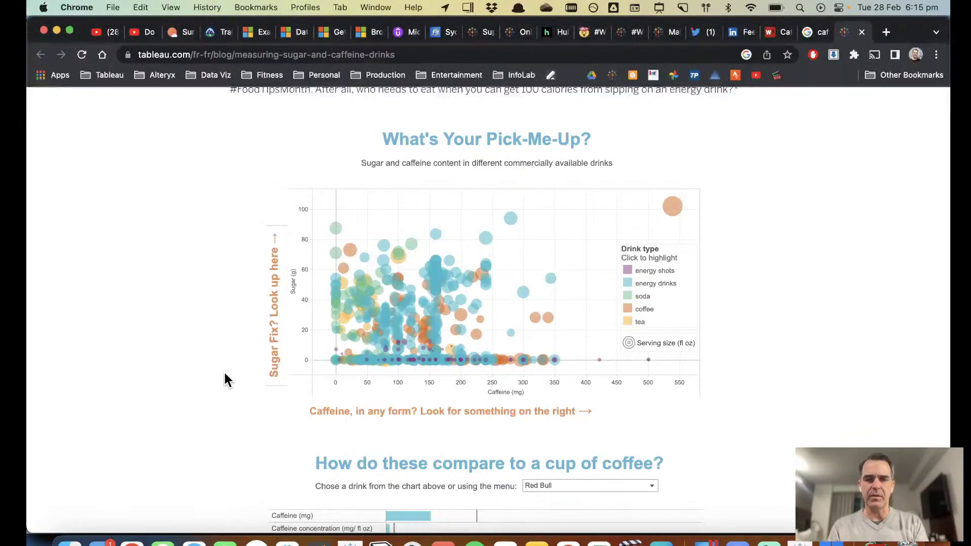
{"action": "scroll", "coordinate": [225, 374], "scroll_direction": "down", "scroll_amount": 5}
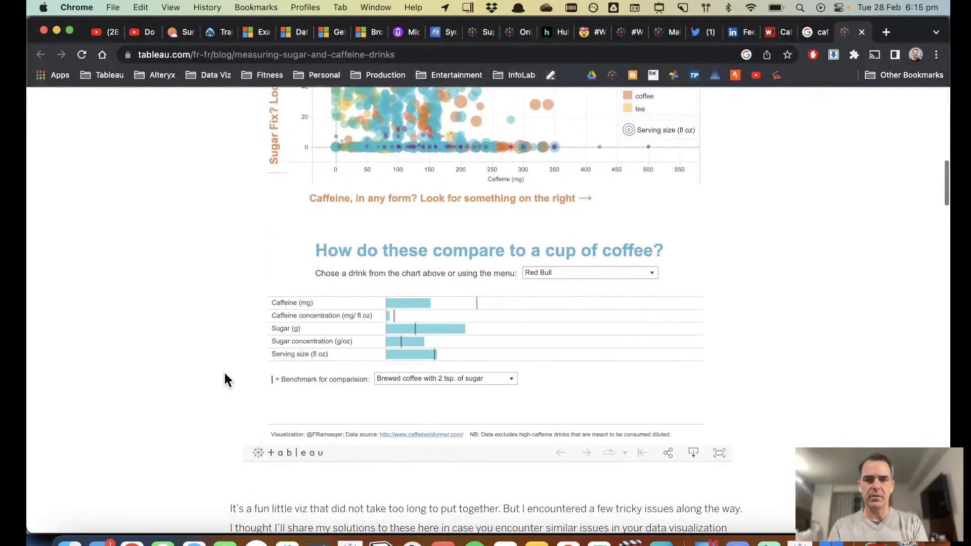
Step: Switch to Tableau and, on a new worksheet, chart Caffeine (mg/ml) on columns by Product on rows
{"action": "key", "text": "super+Tab"}
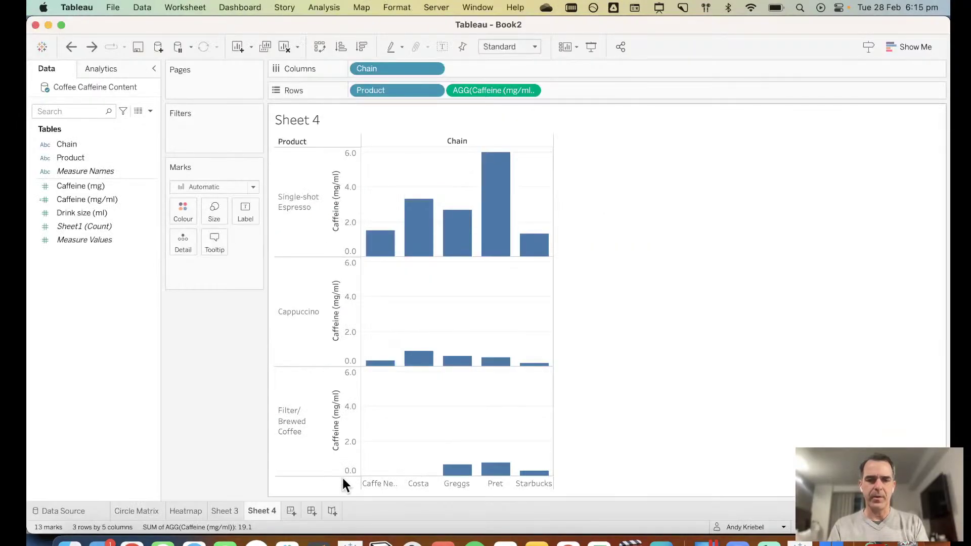
{"action": "left_click", "coordinate": [288, 512]}
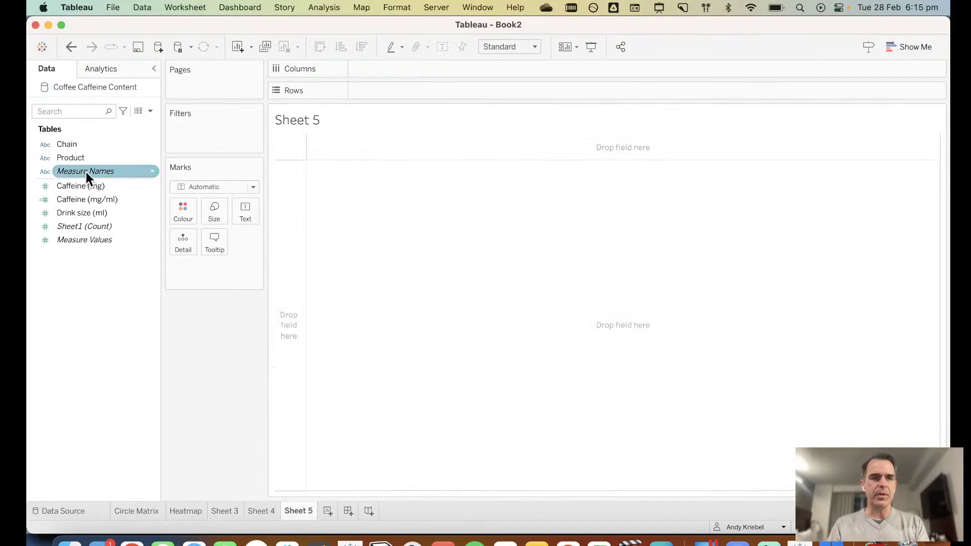
{"action": "left_click_drag", "start_coordinate": [84, 157], "coordinate": [287, 219]}
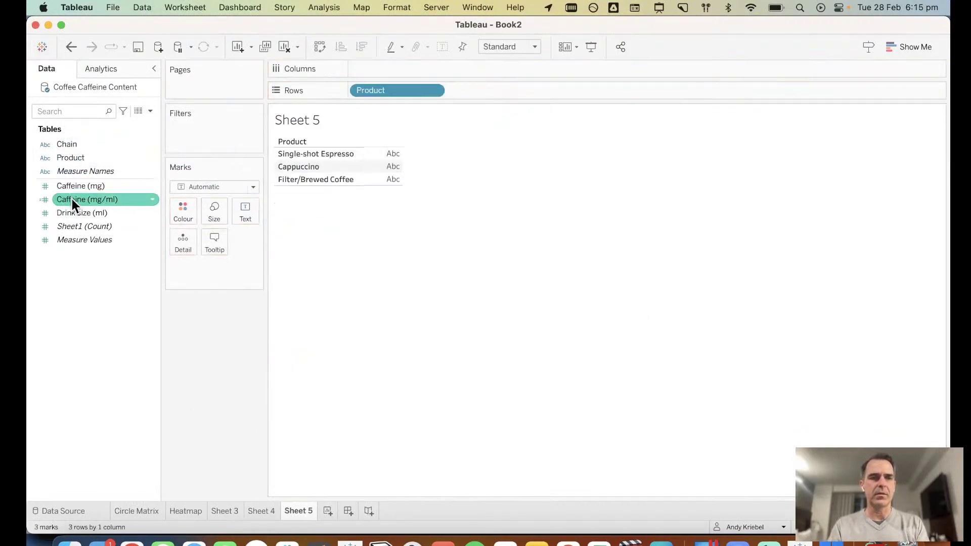
{"action": "left_click_drag", "start_coordinate": [72, 199], "coordinate": [383, 65]}
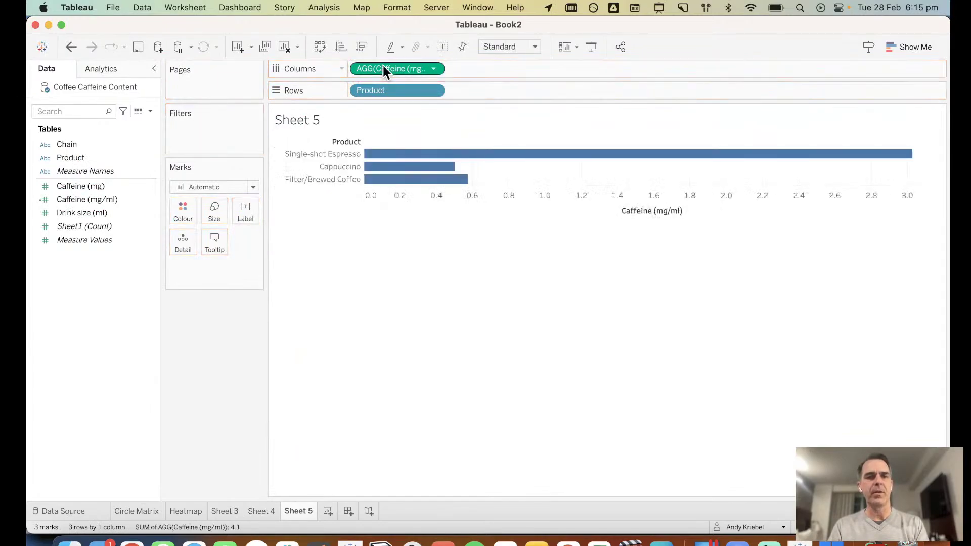
Step: Turn the chart into a dot plot with one circle per Chain, coloured by Chain
{"action": "left_click_drag", "start_coordinate": [95, 143], "coordinate": [183, 243]}
{"action": "left_click", "coordinate": [212, 188]}
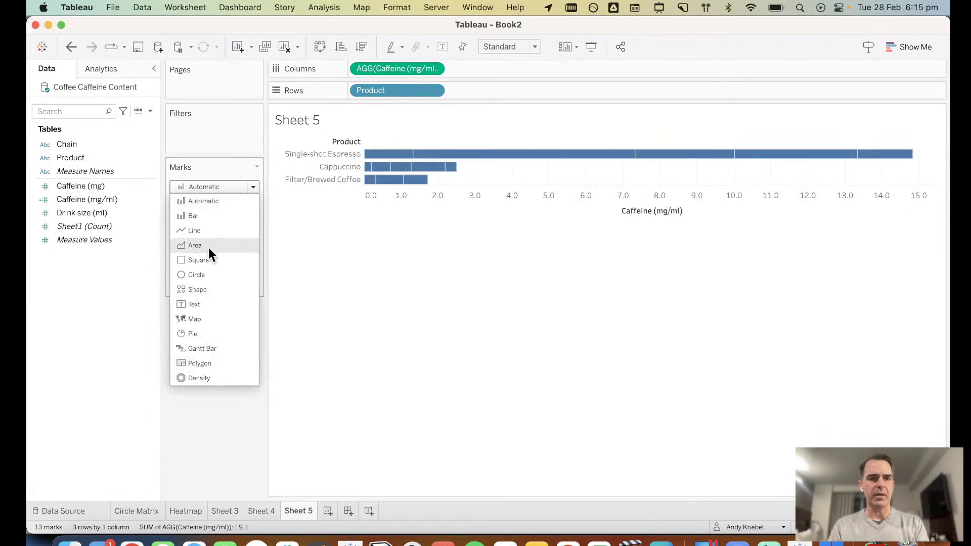
{"action": "left_click", "coordinate": [211, 274]}
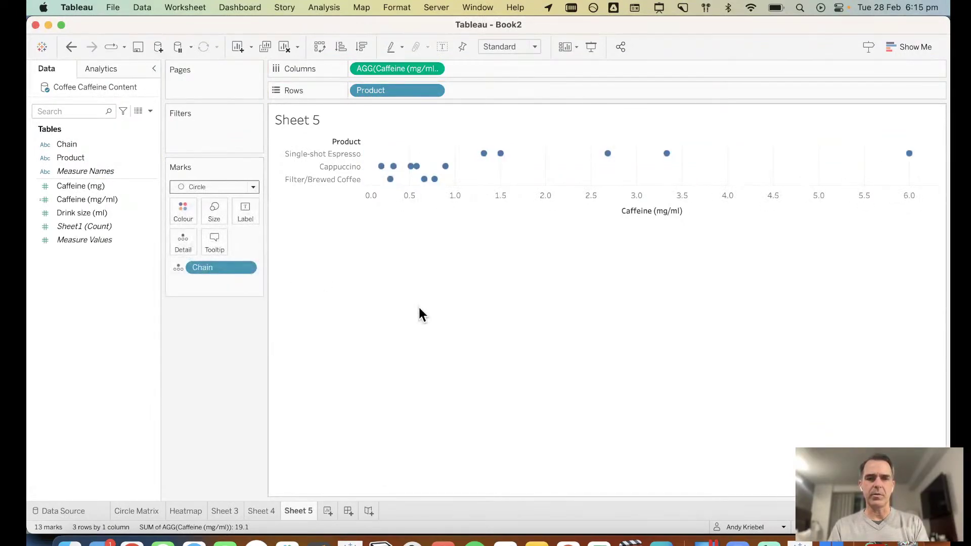
{"action": "left_click", "coordinate": [177, 268]}
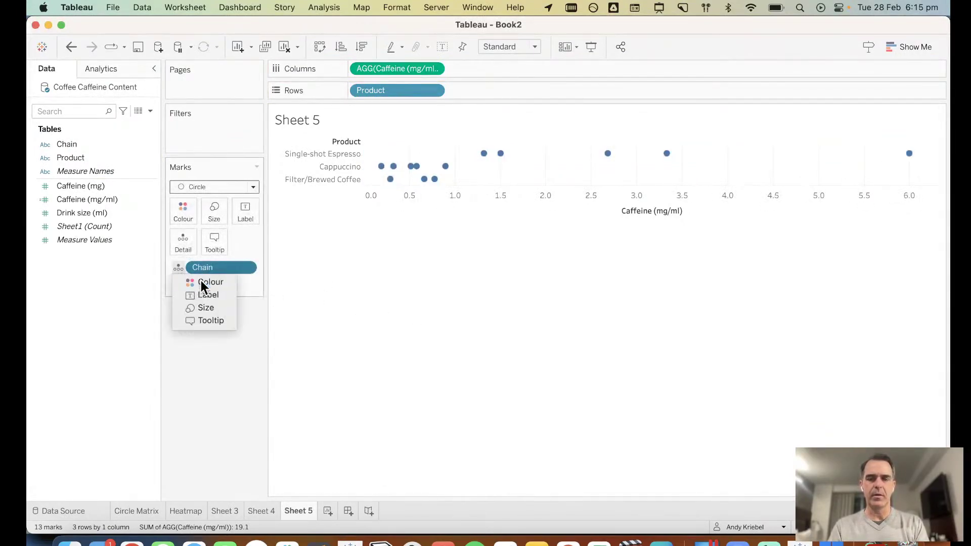
{"action": "left_click", "coordinate": [201, 280]}
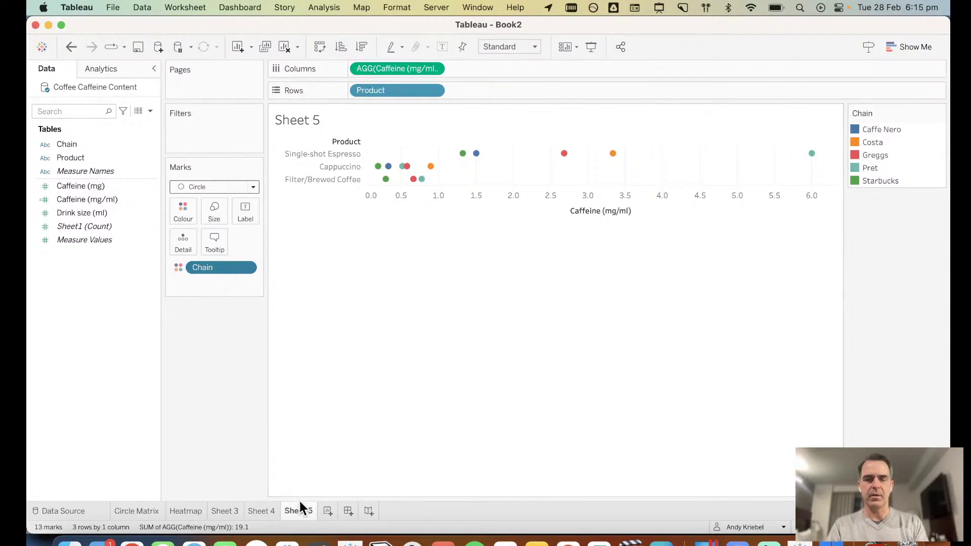
Step: Duplicate the Sheet 5 dot plot and swap its fields so Chain is on rows and Product is on colour
{"action": "mouse_move", "coordinate": [300, 509]}
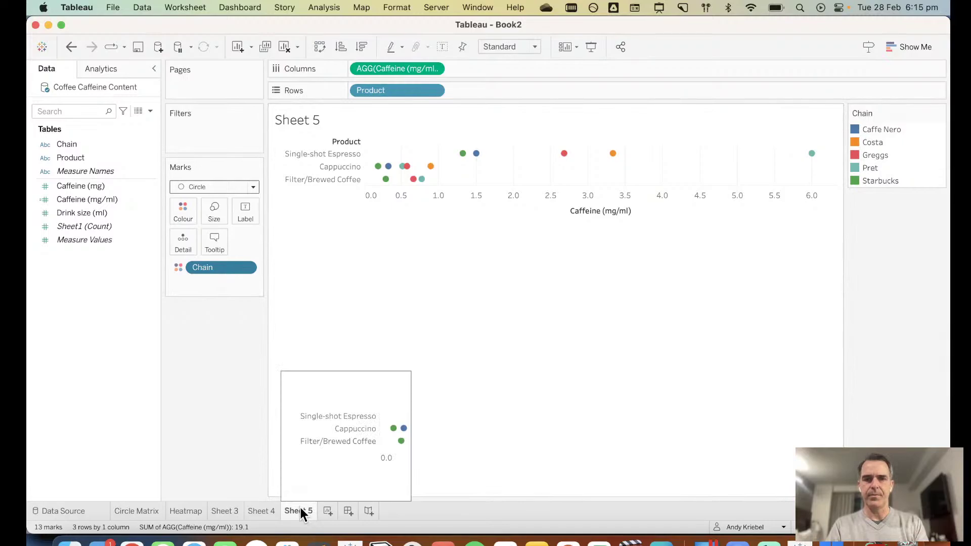
{"action": "right_click", "coordinate": [299, 509]}
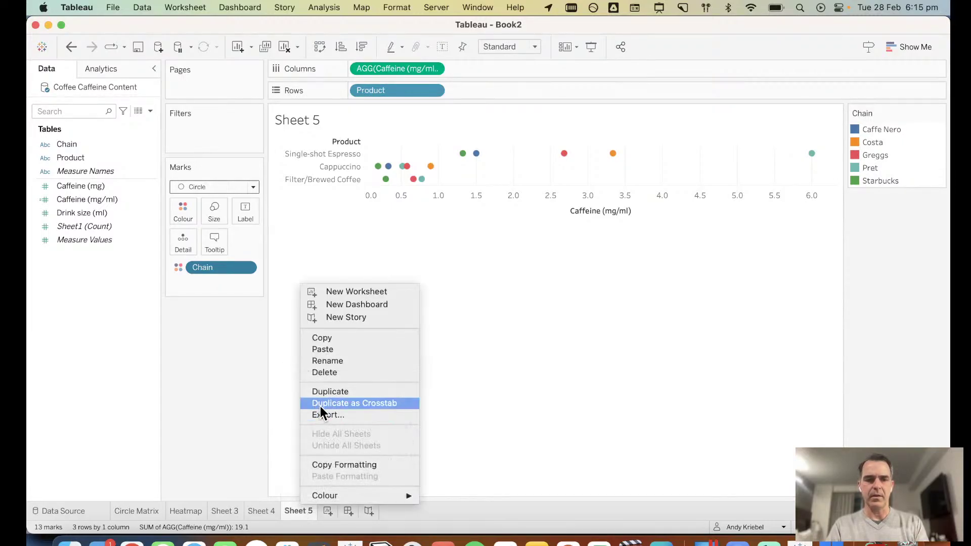
{"action": "left_click", "coordinate": [333, 392]}
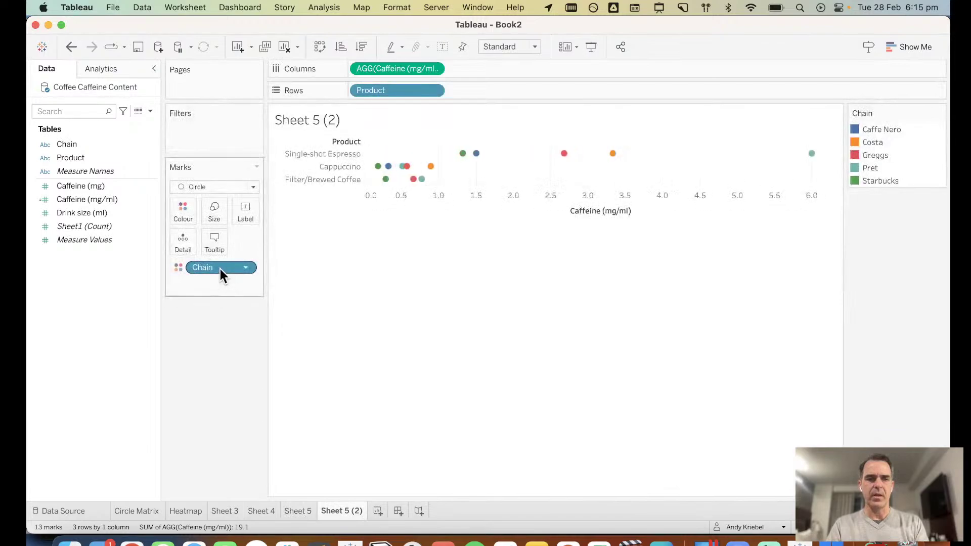
{"action": "right_click", "coordinate": [388, 89]}
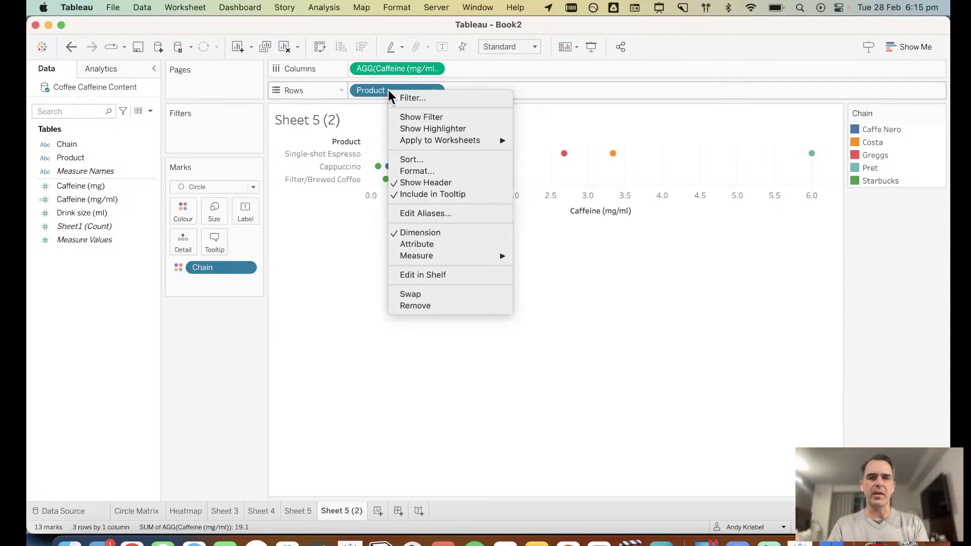
{"action": "left_click", "coordinate": [426, 293]}
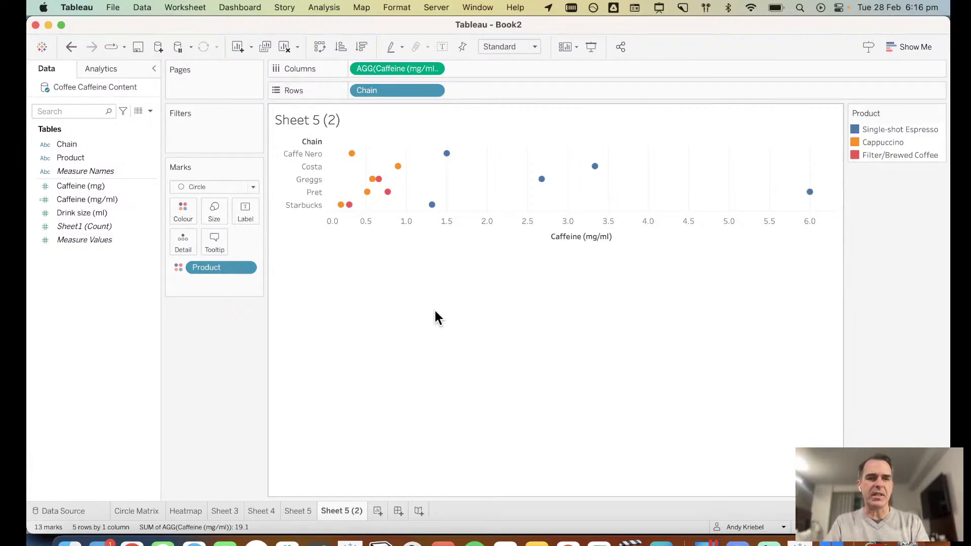
Step: Switch to Chrome, close the Tableau article tab and preview the Fiverr box-plot dashboard among the related images
{"action": "key", "text": "super+Tab"}
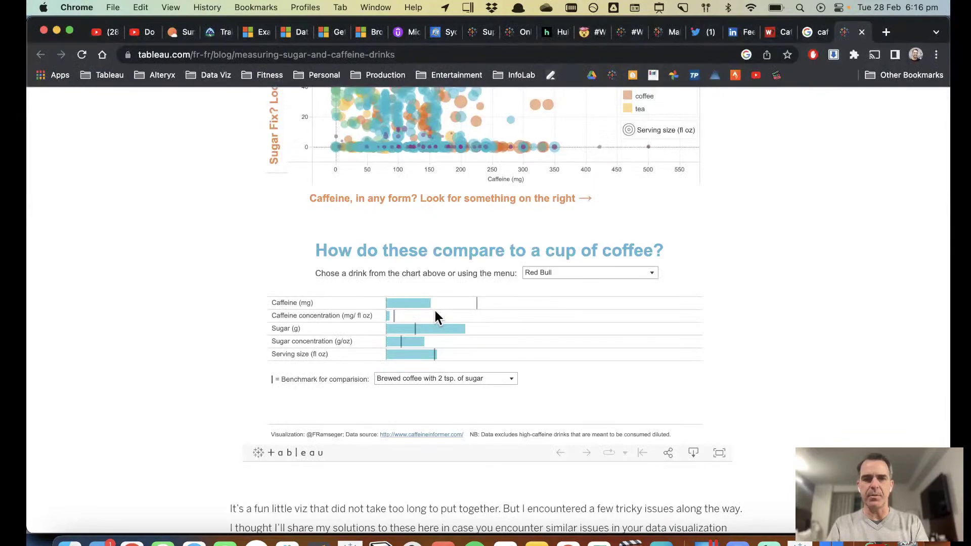
{"action": "left_click", "coordinate": [863, 32]}
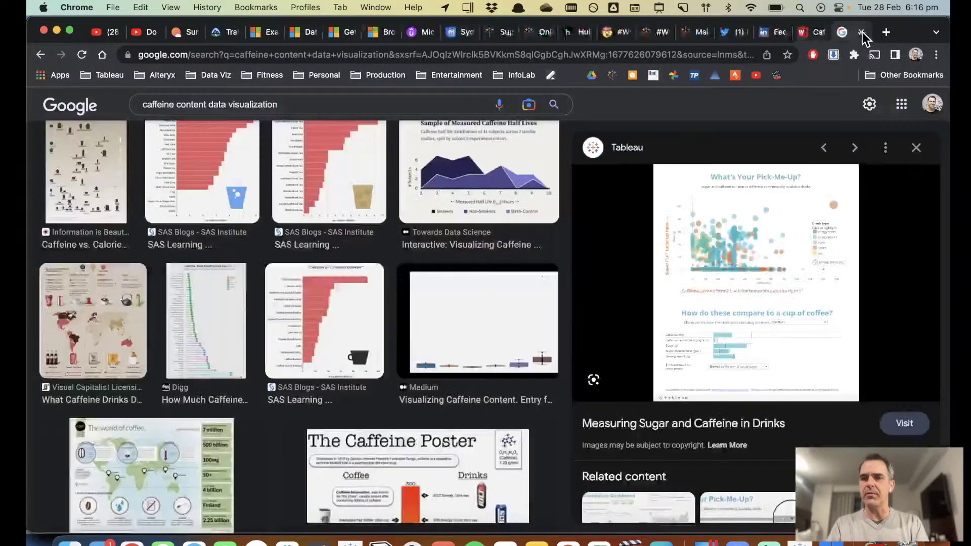
{"action": "scroll", "coordinate": [831, 351], "scroll_direction": "down", "scroll_amount": 5}
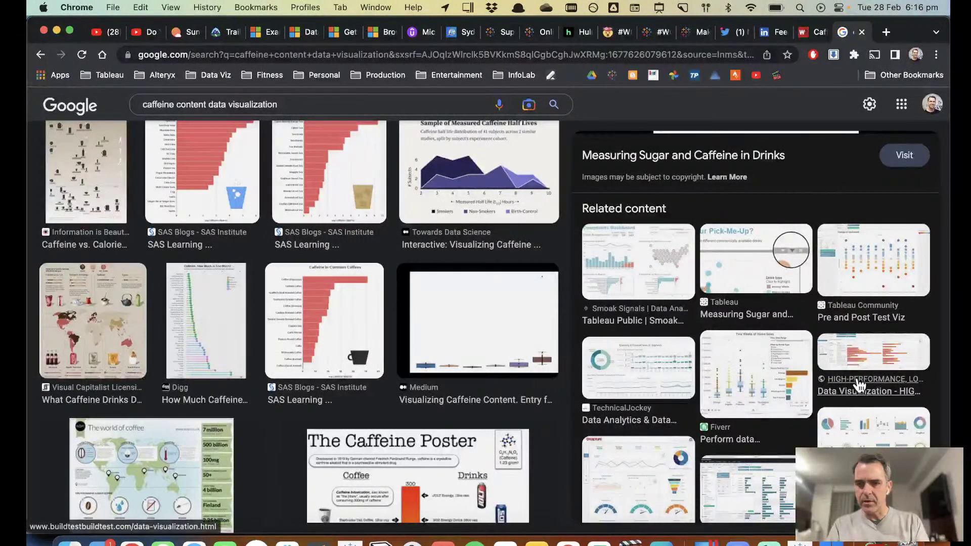
{"action": "left_click", "coordinate": [771, 361]}
{"action": "scroll", "coordinate": [766, 303], "scroll_direction": "down", "scroll_amount": 5}
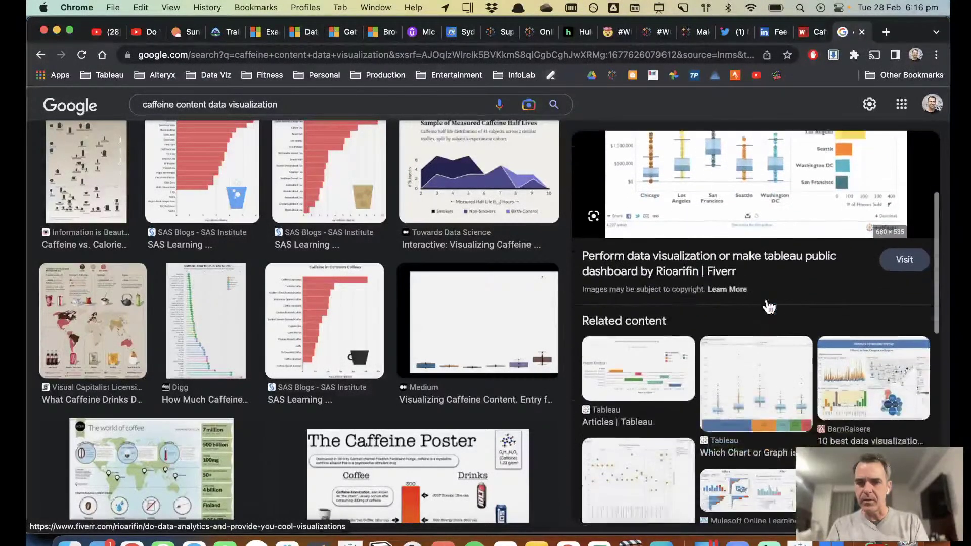
Step: Browse the caffeine image results, open the full set of related images and return to the results
{"action": "scroll", "coordinate": [542, 250], "scroll_direction": "up", "scroll_amount": 5}
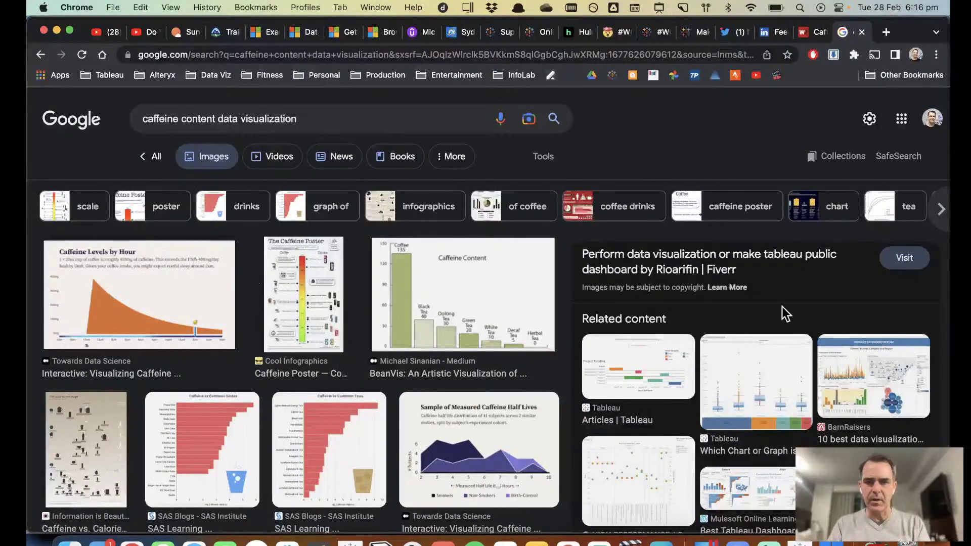
{"action": "scroll", "coordinate": [786, 313], "scroll_direction": "down", "scroll_amount": 4}
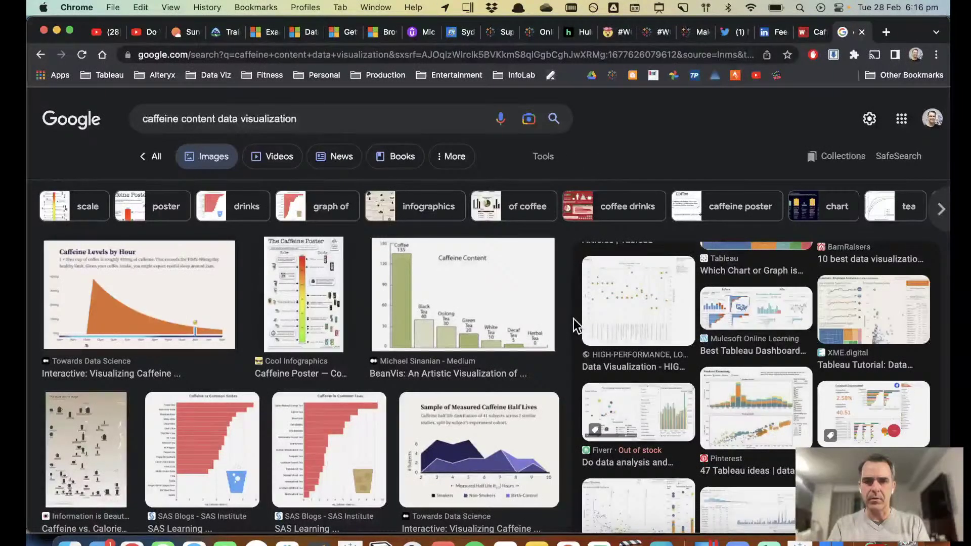
{"action": "scroll", "coordinate": [572, 321], "scroll_direction": "down", "scroll_amount": 4}
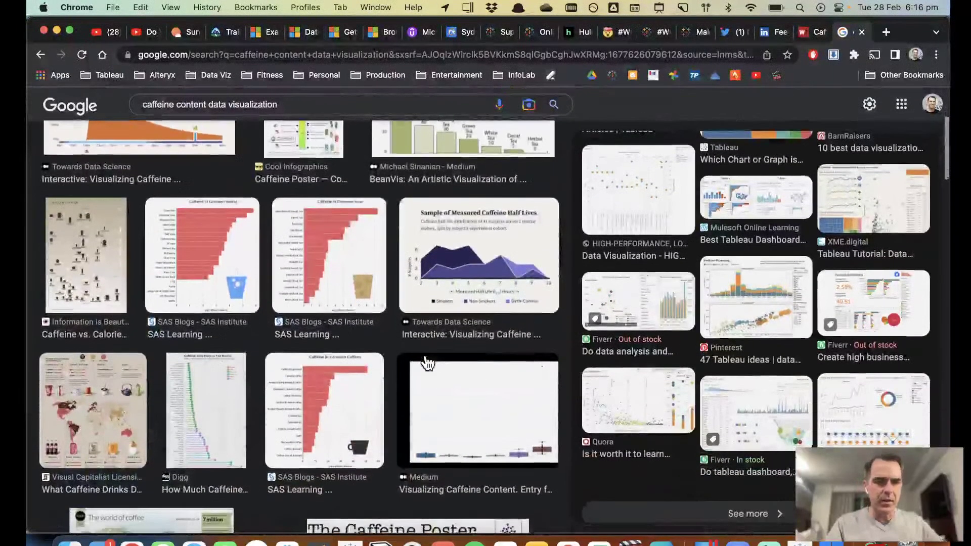
{"action": "scroll", "coordinate": [428, 363], "scroll_direction": "down", "scroll_amount": 3}
{"action": "left_click", "coordinate": [755, 515]}
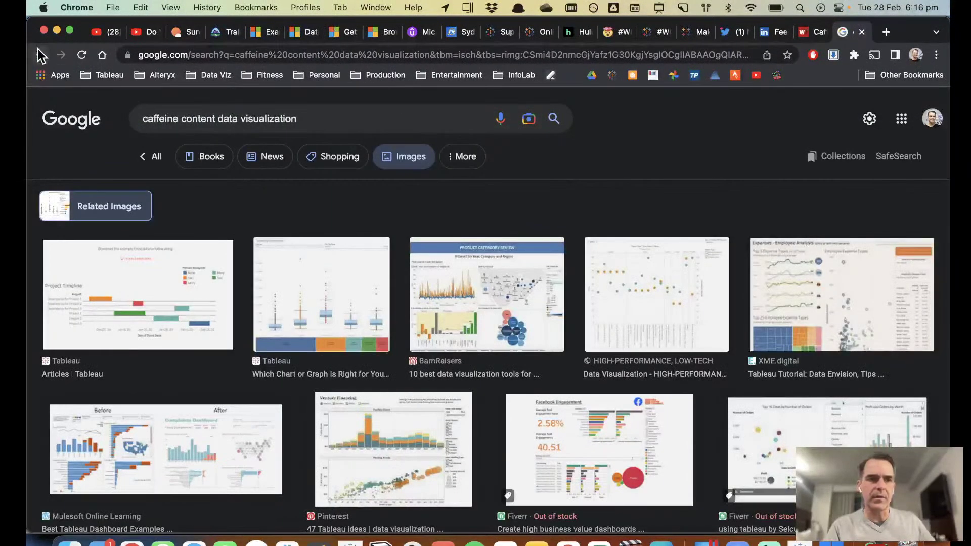
{"action": "left_click", "coordinate": [41, 54]}
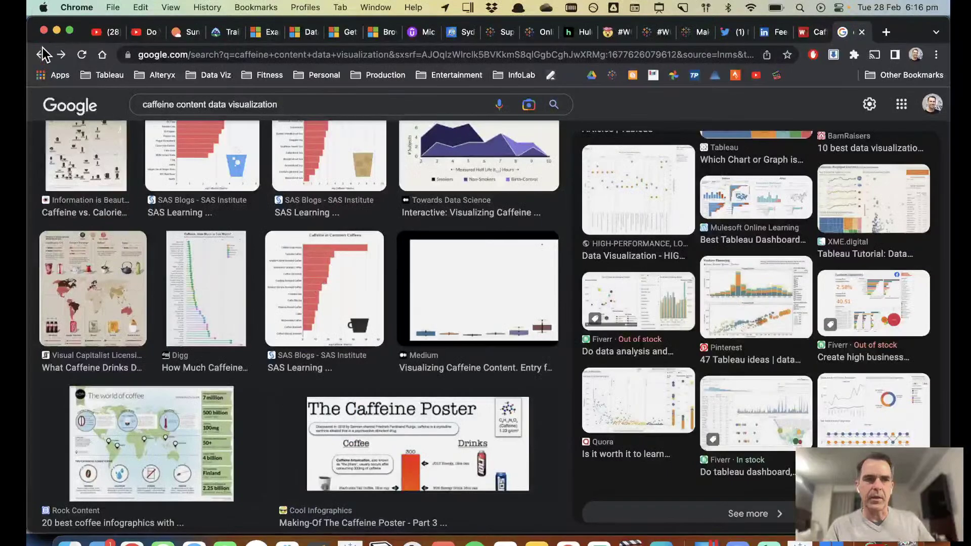
Step: Go back to the full image results and preview "Making-Of The Caffeine Poster - Part 3" from Cool Infographics
{"action": "left_click", "coordinate": [40, 54]}
{"action": "left_click", "coordinate": [41, 54]}
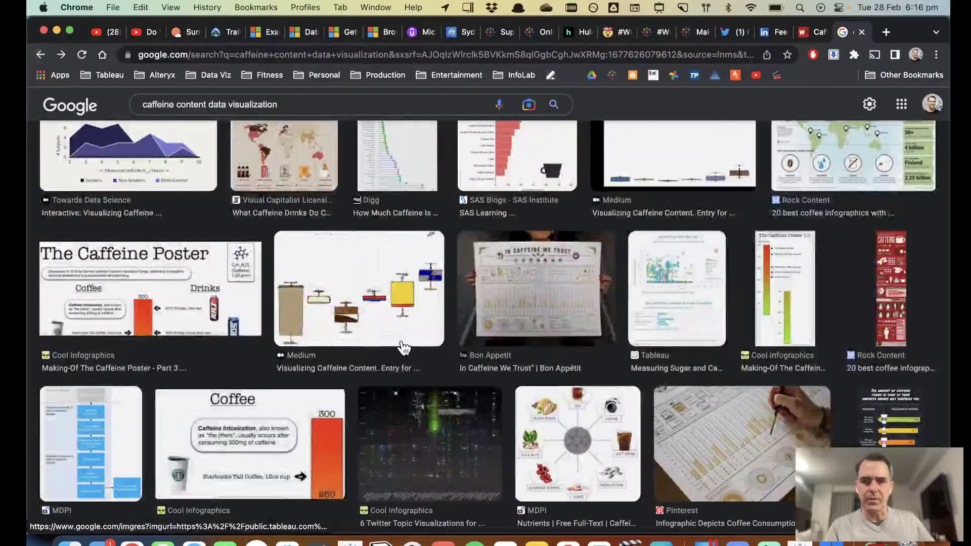
{"action": "scroll", "coordinate": [457, 404], "scroll_direction": "down", "scroll_amount": 2}
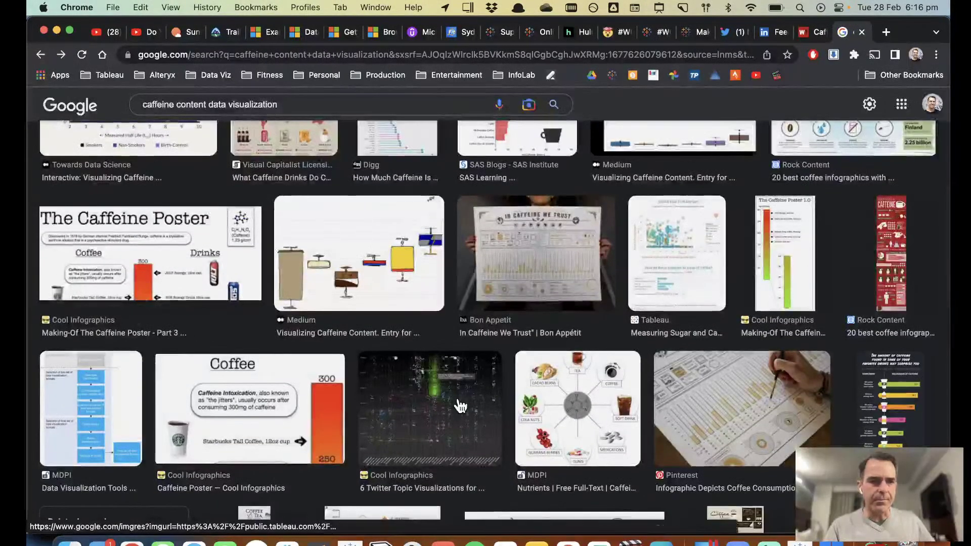
{"action": "left_click", "coordinate": [180, 263]}
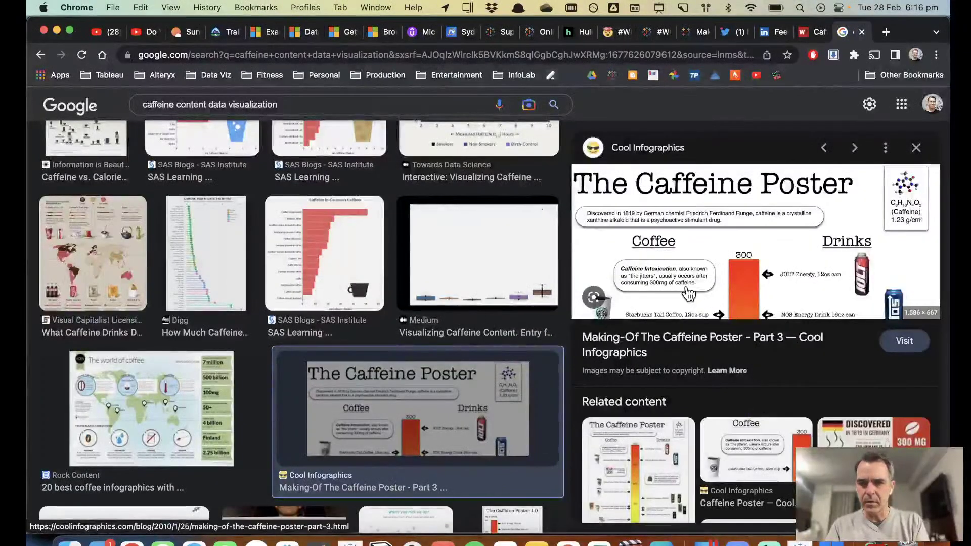
Step: Preview "Making-Of The Caffeine Poster - Part 2" from the related images and open its Cool Infographics article
{"action": "scroll", "coordinate": [470, 344], "scroll_direction": "down", "scroll_amount": 5}
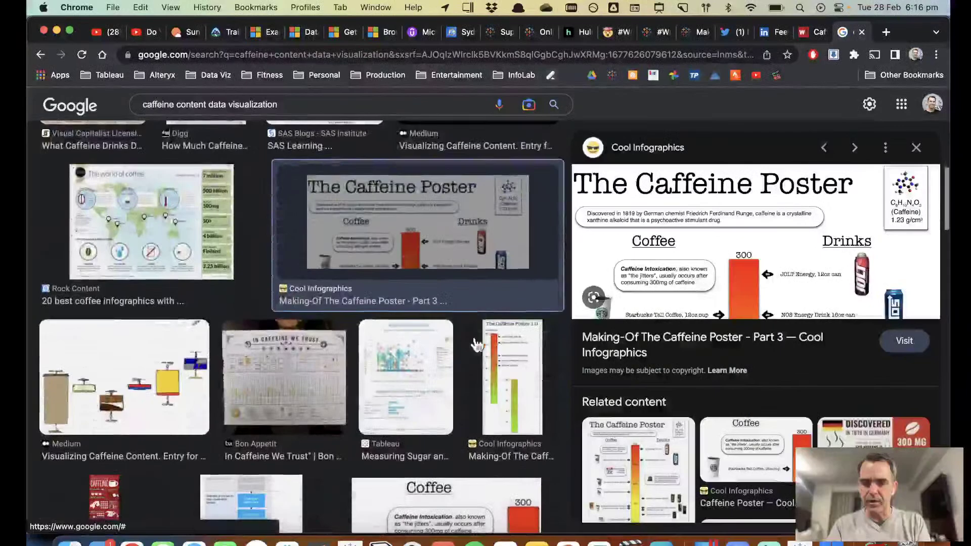
{"action": "left_click", "coordinate": [650, 457]}
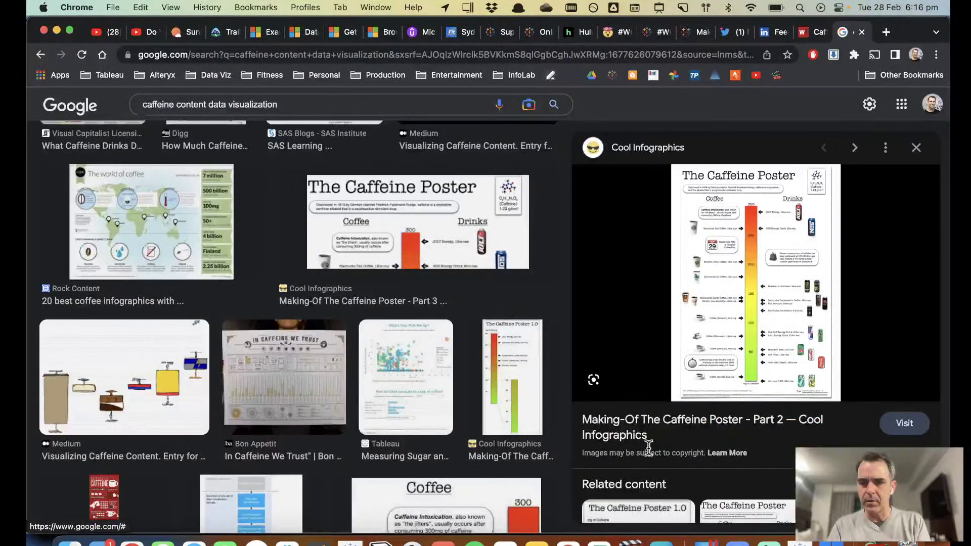
{"action": "left_click", "coordinate": [772, 294]}
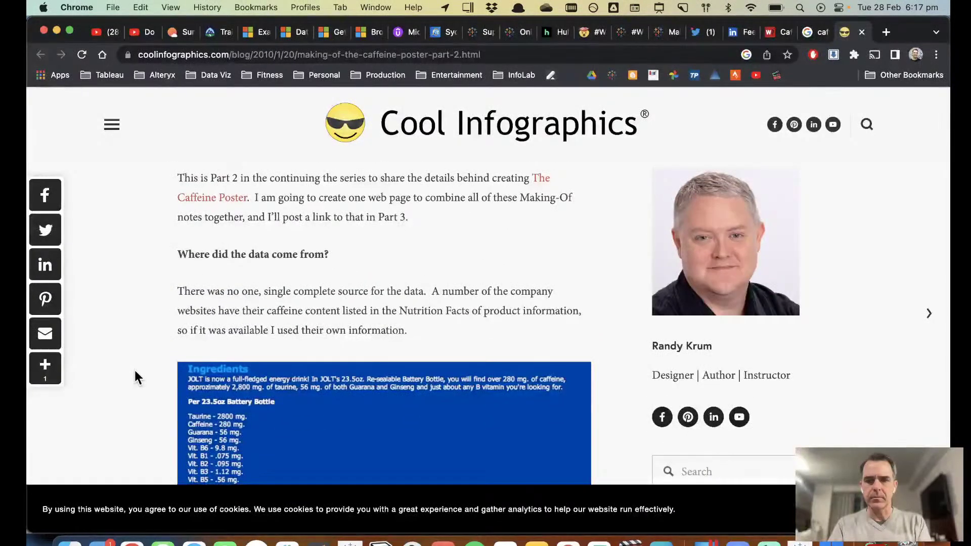
Step: Skim the Part 2 making-of article and follow its link to the original The Caffeine Poster post
{"action": "scroll", "coordinate": [135, 373], "scroll_direction": "down", "scroll_amount": 3}
{"action": "scroll", "coordinate": [135, 373], "scroll_direction": "down", "scroll_amount": 15}
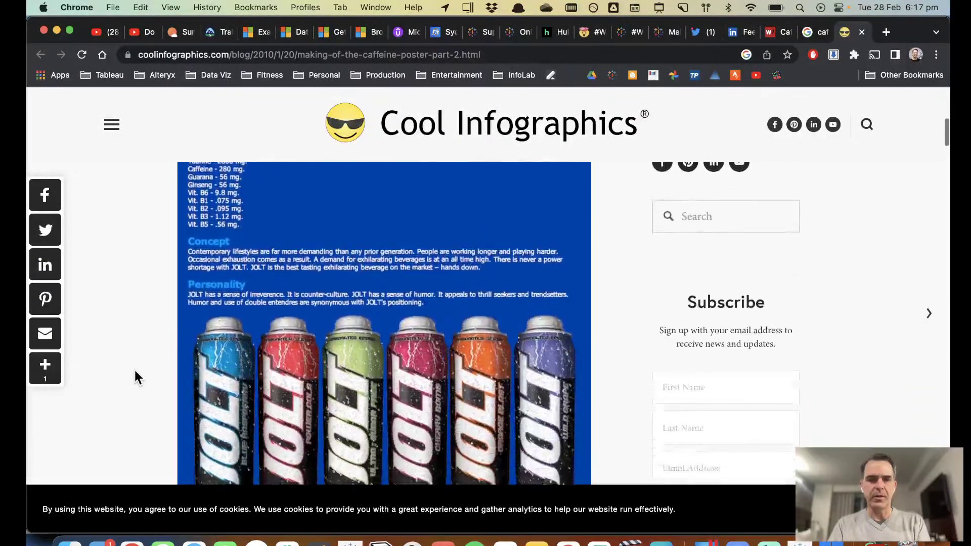
{"action": "scroll", "coordinate": [135, 377], "scroll_direction": "down", "scroll_amount": 15}
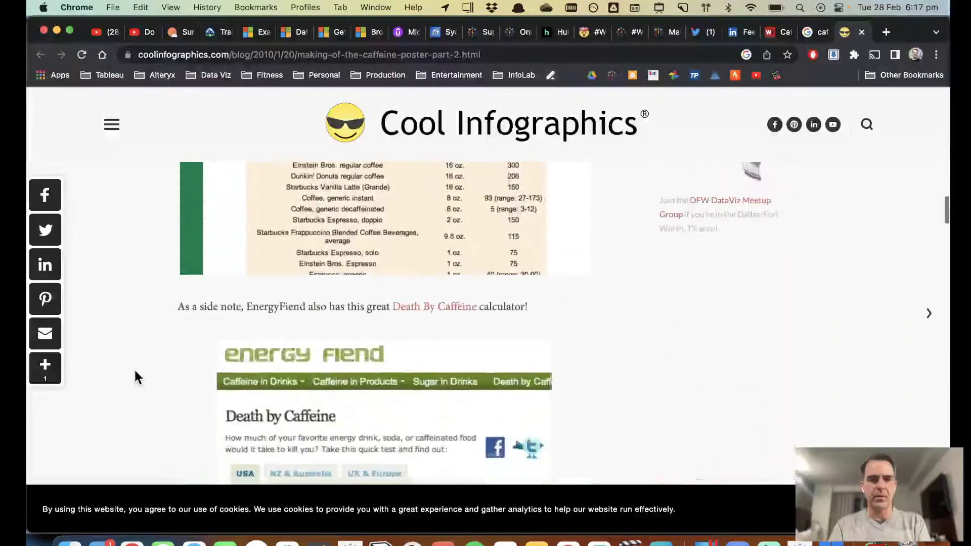
{"action": "scroll", "coordinate": [135, 377], "scroll_direction": "down", "scroll_amount": 15}
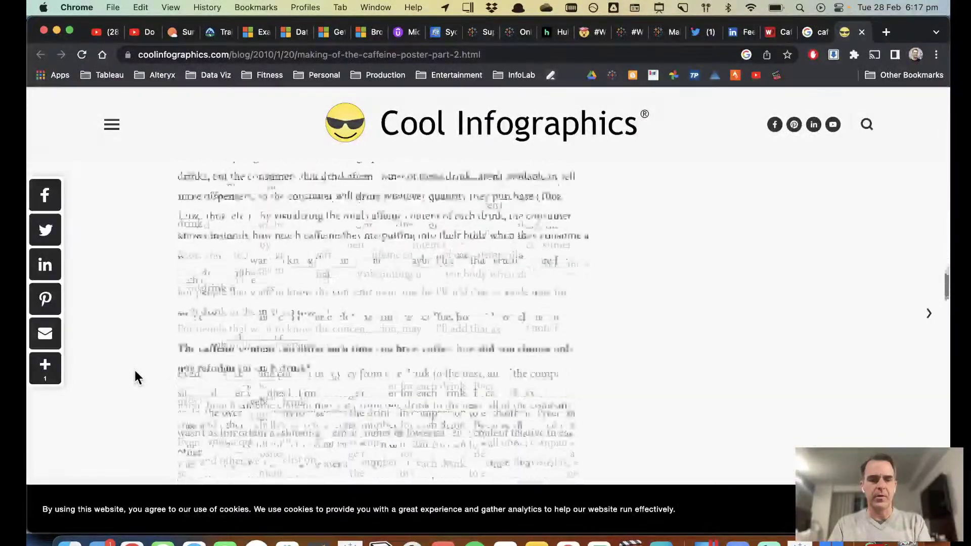
{"action": "scroll", "coordinate": [137, 377], "scroll_direction": "down", "scroll_amount": 15}
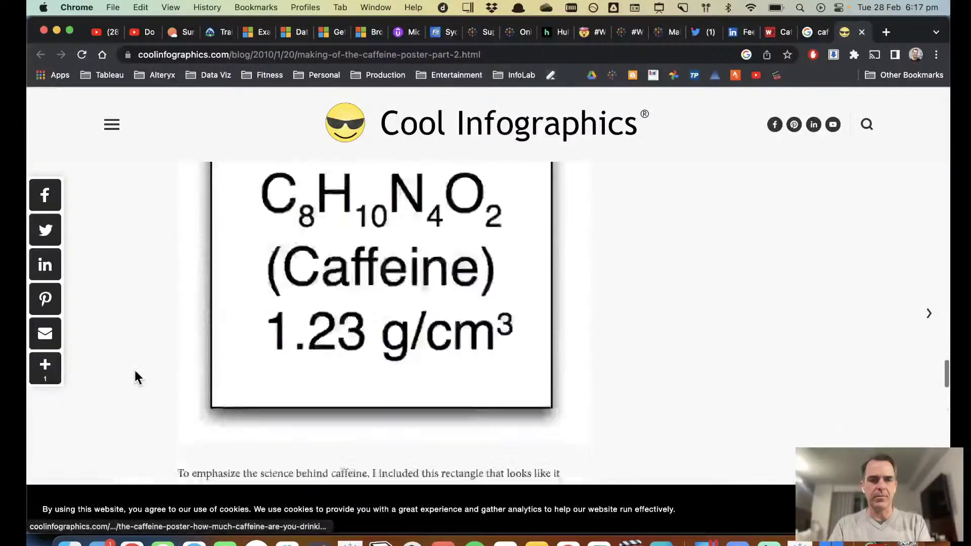
{"action": "scroll", "coordinate": [135, 375], "scroll_direction": "down", "scroll_amount": 5}
{"action": "left_click", "coordinate": [201, 339]}
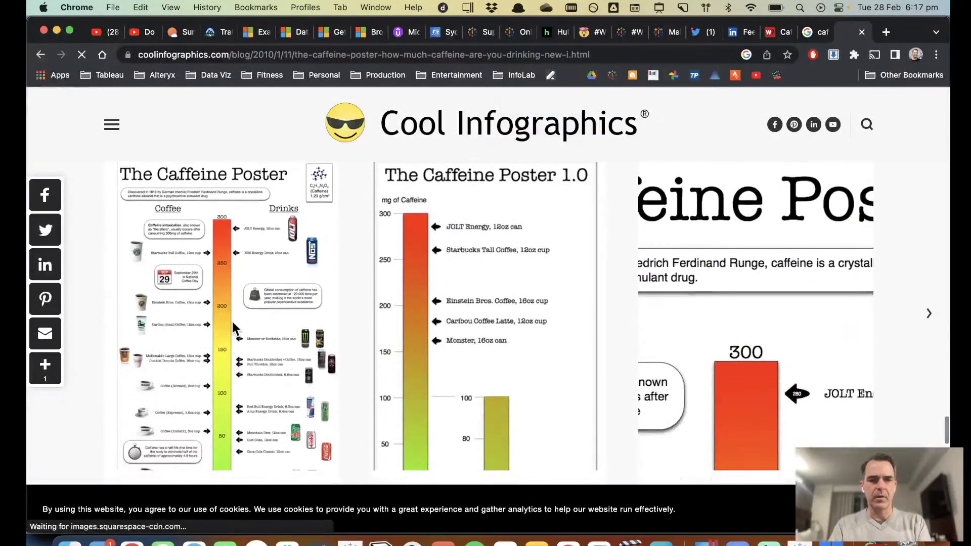
Step: Examine how The Caffeine Poster places coffees and canned drinks on either side of its vertical caffeine scale
{"action": "scroll", "coordinate": [374, 329], "scroll_direction": "down", "scroll_amount": 6}
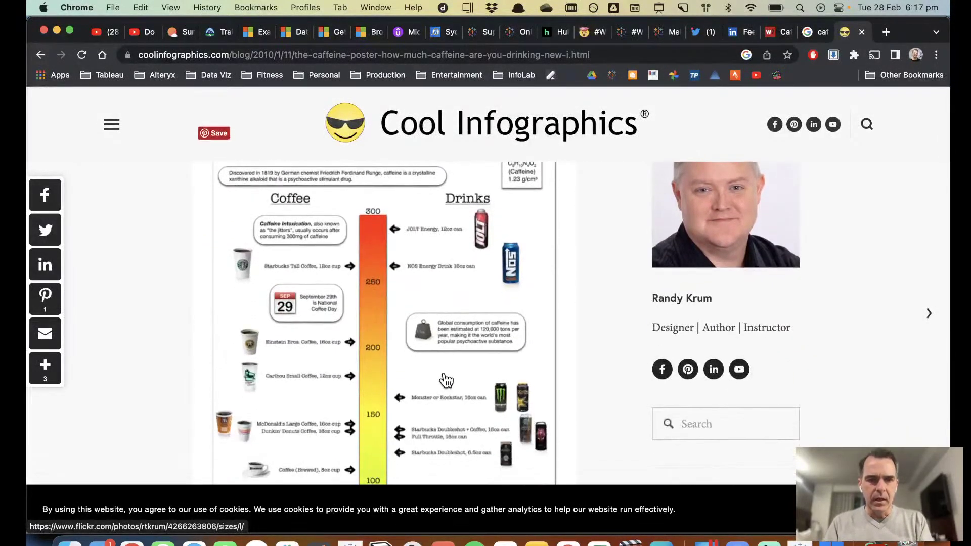
{"action": "scroll", "coordinate": [446, 380], "scroll_direction": "down", "scroll_amount": 1}
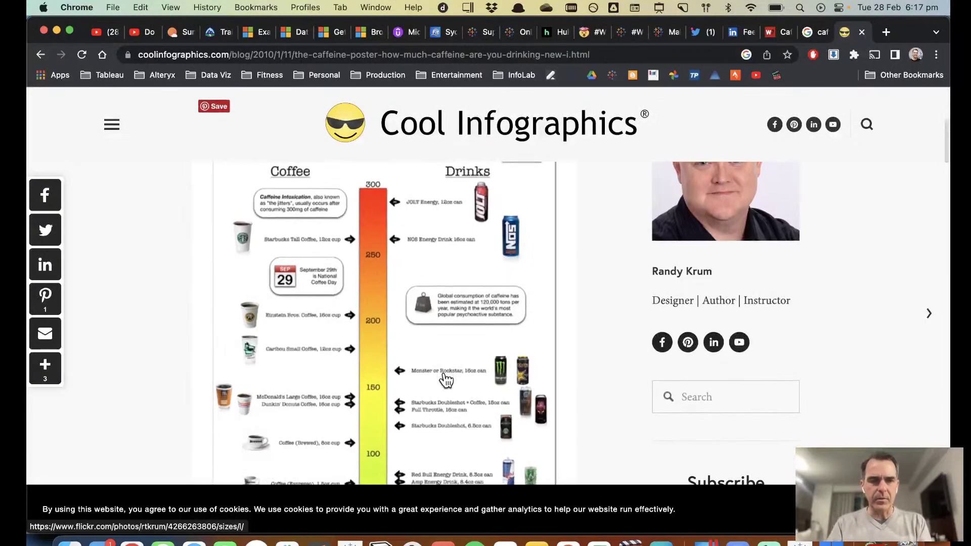
{"action": "scroll", "coordinate": [446, 380], "scroll_direction": "down", "scroll_amount": 5}
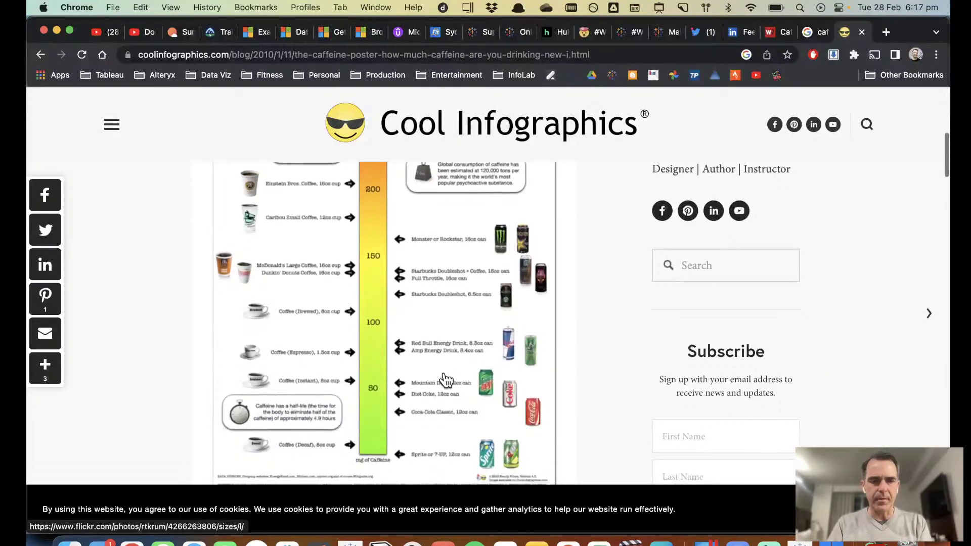
{"action": "scroll", "coordinate": [445, 380], "scroll_direction": "up", "scroll_amount": 5}
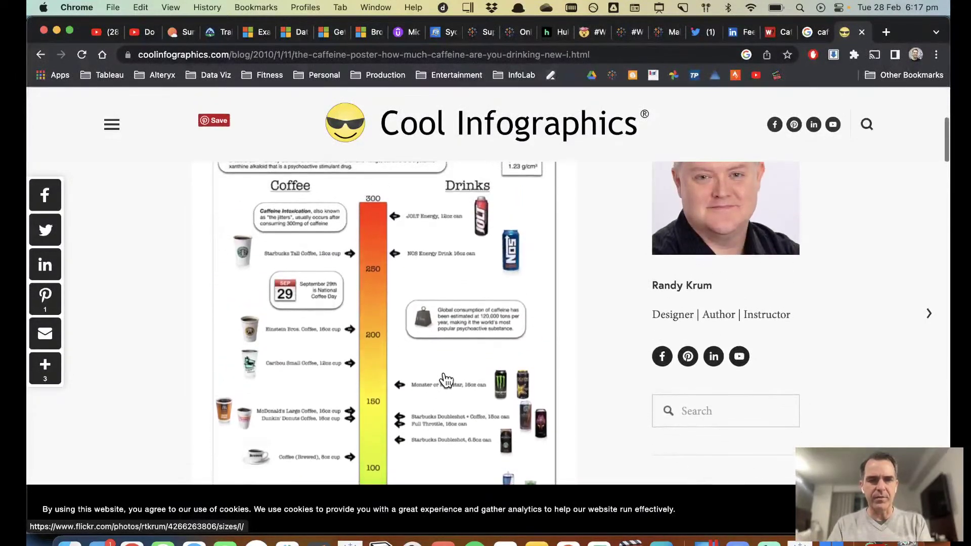
Step: Switch to Tableau and build a new worksheet with Caffeine (mg) on Rows and Chain on Detail
{"action": "key", "text": "super+Tab"}
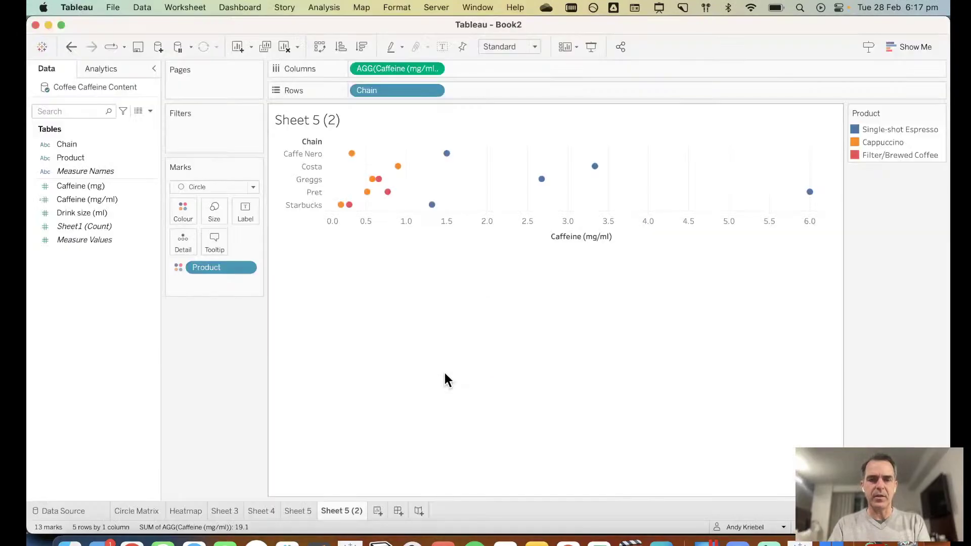
{"action": "left_click", "coordinate": [378, 511]}
{"action": "left_click_drag", "start_coordinate": [96, 189], "coordinate": [423, 98]}
{"action": "key", "text": "super+Tab"}
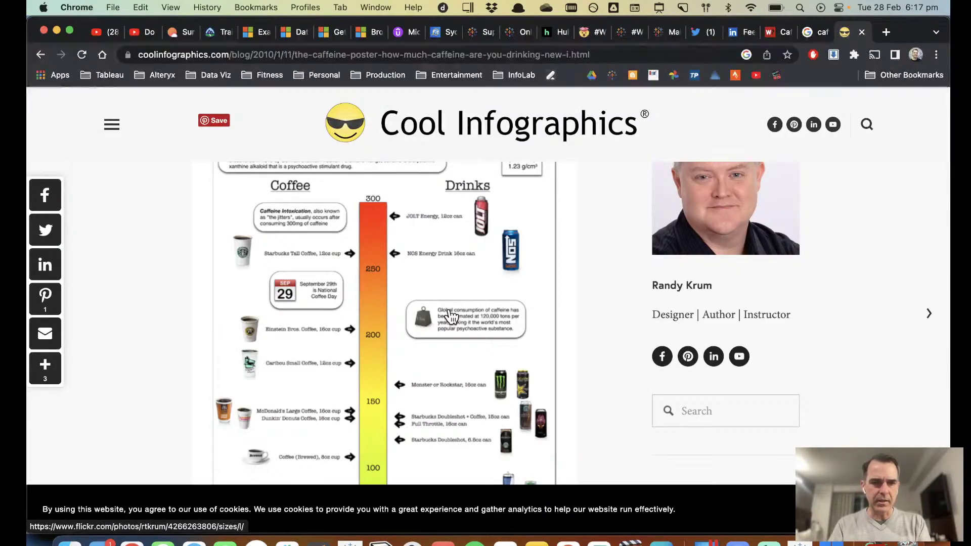
{"action": "key", "text": "super+Tab"}
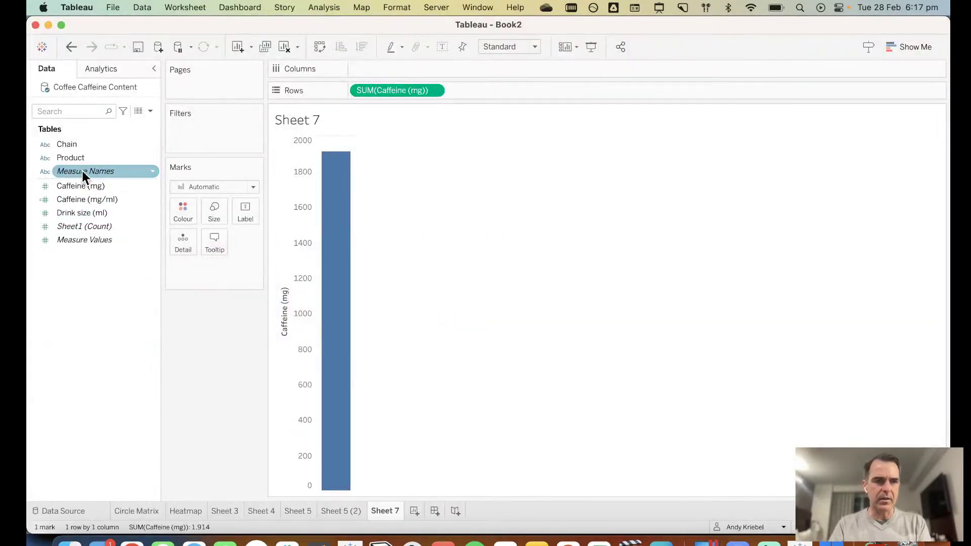
{"action": "left_click_drag", "start_coordinate": [80, 145], "coordinate": [183, 247]}
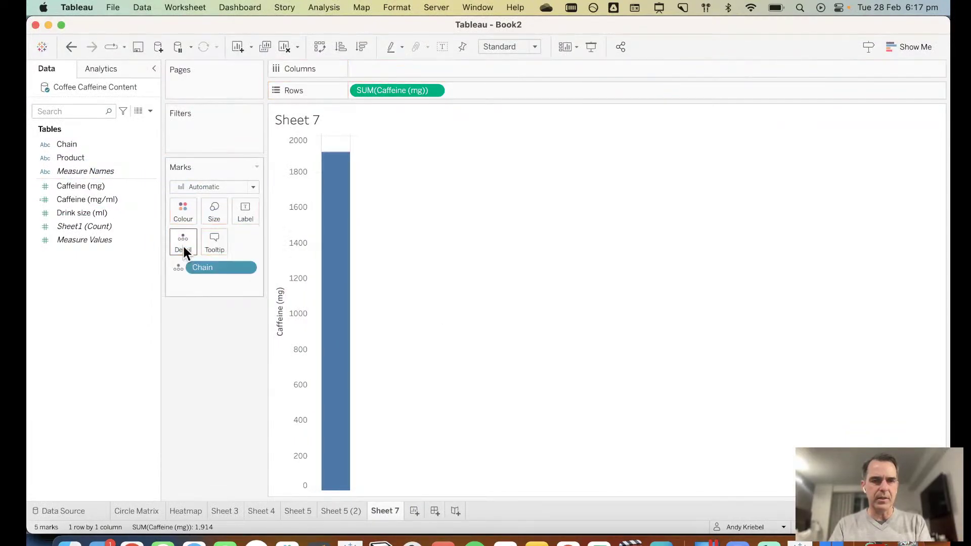
Step: Split the Sheet 7 chart by Product on Columns and change its mark type to Circle
{"action": "key", "text": "super+Tab"}
{"action": "key", "text": "super+Tab"}
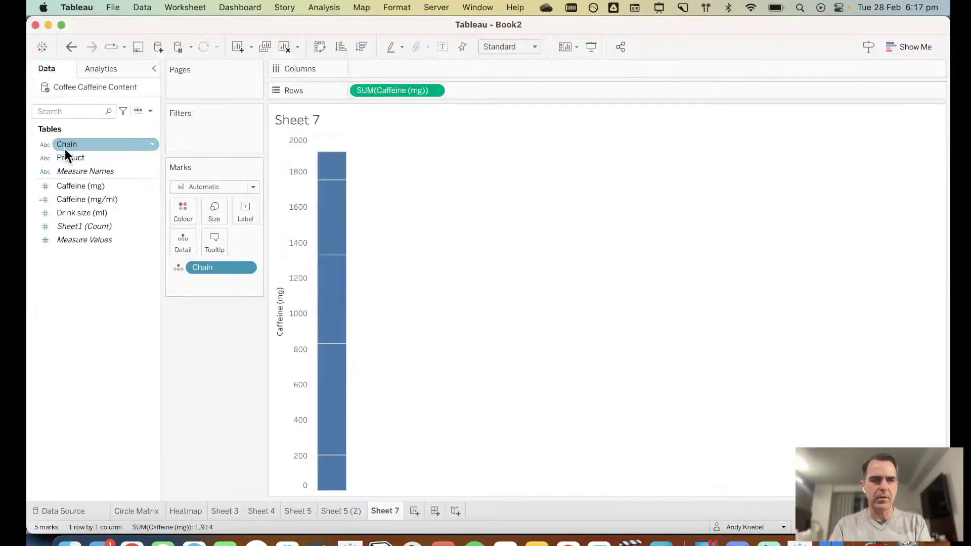
{"action": "left_click_drag", "start_coordinate": [71, 157], "coordinate": [381, 68]}
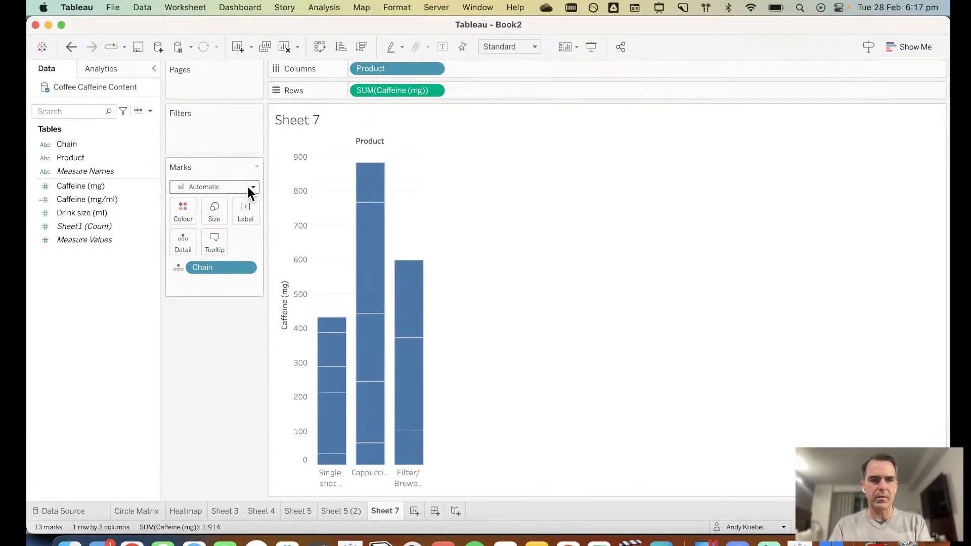
{"action": "left_click", "coordinate": [219, 187]}
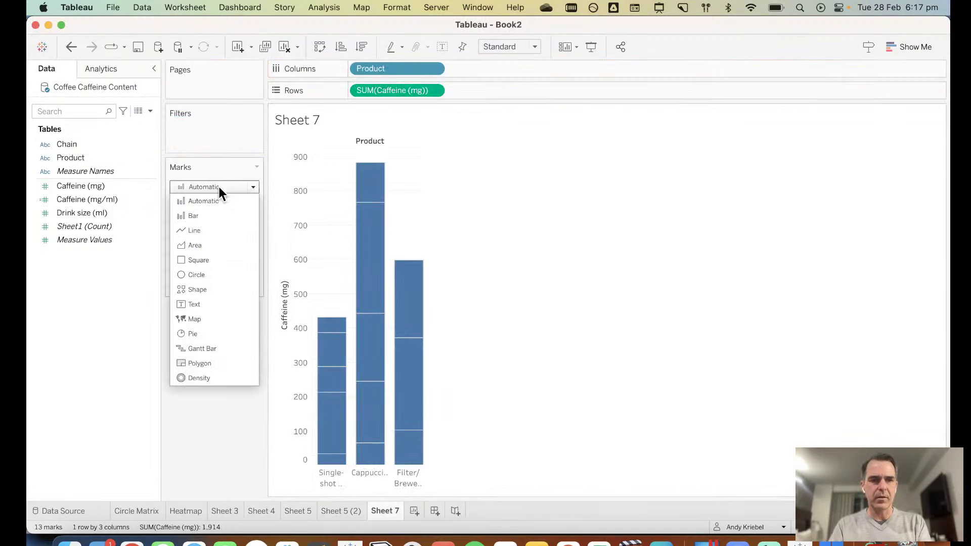
{"action": "left_click", "coordinate": [204, 274]}
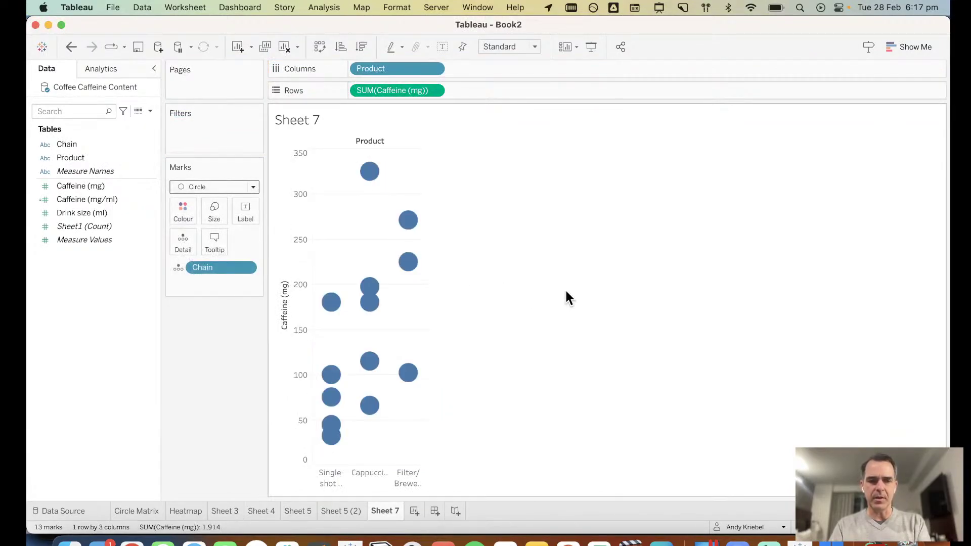
Step: Switch to Chrome and compare the chart with the middle and lower part of the poster's caffeine scale
{"action": "key", "text": "super+Tab"}
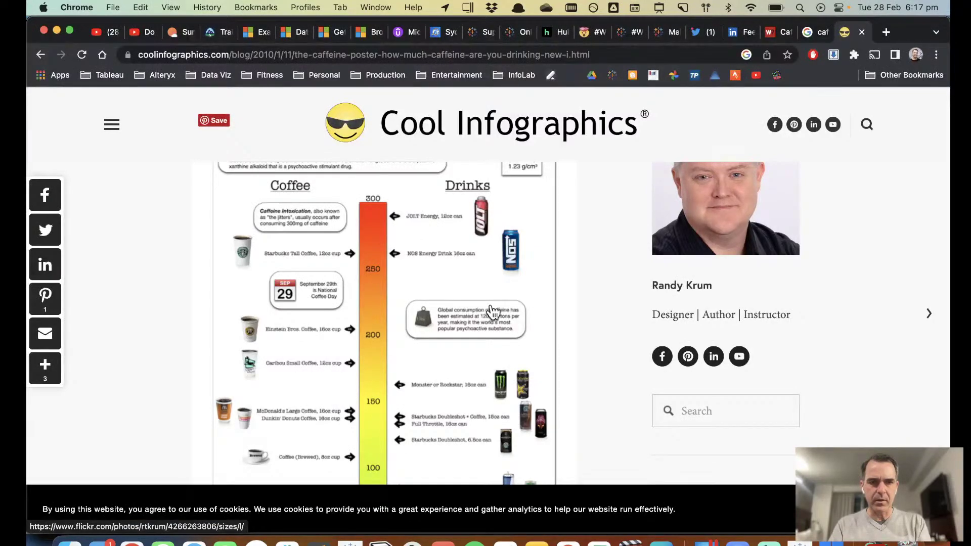
{"action": "scroll", "coordinate": [493, 312], "scroll_direction": "down", "scroll_amount": 3}
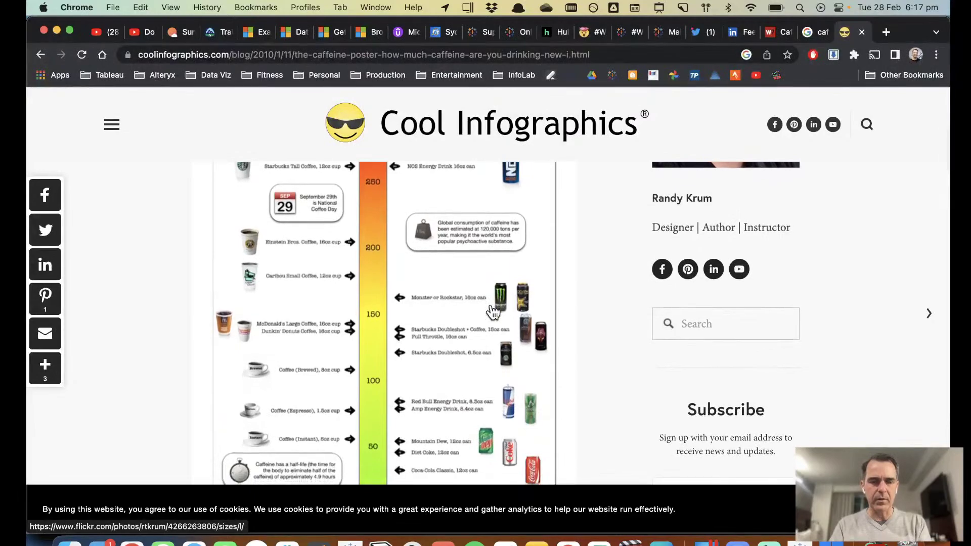
{"action": "scroll", "coordinate": [493, 311], "scroll_direction": "down", "scroll_amount": 1}
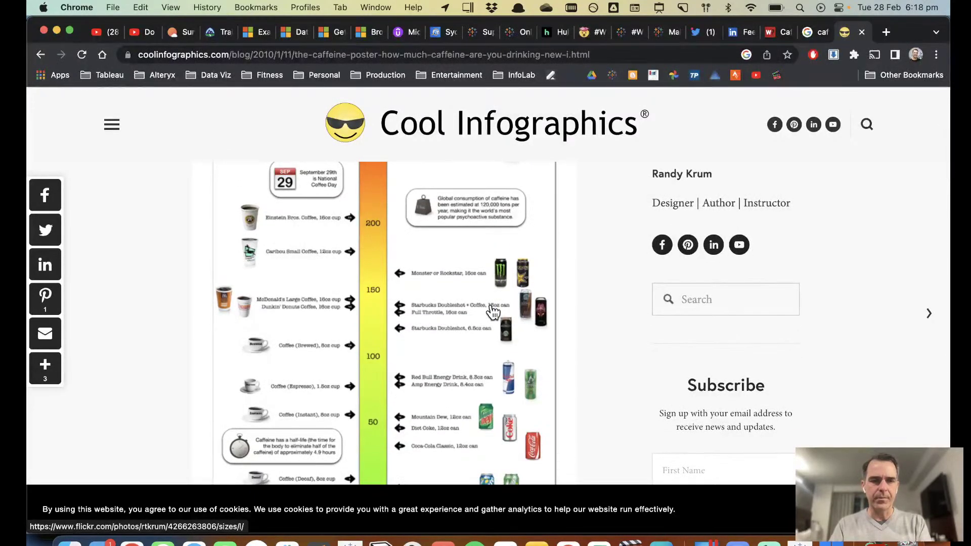
Step: Switch to Tableau and try Product on Colour, without and with Product on Columns, undoing each attempt
{"action": "key", "text": "super+Tab"}
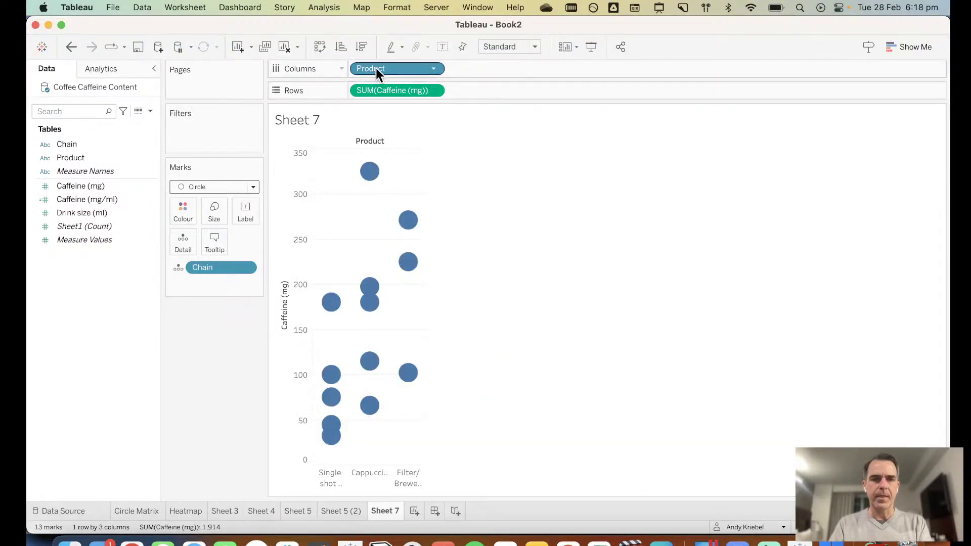
{"action": "mouse_move", "coordinate": [375, 68]}
{"action": "left_mouse_down"}
{"action": "mouse_move", "coordinate": [384, 91]}
{"action": "mouse_move", "coordinate": [188, 190]}
{"action": "mouse_move", "coordinate": [176, 205]}
{"action": "left_mouse_up"}
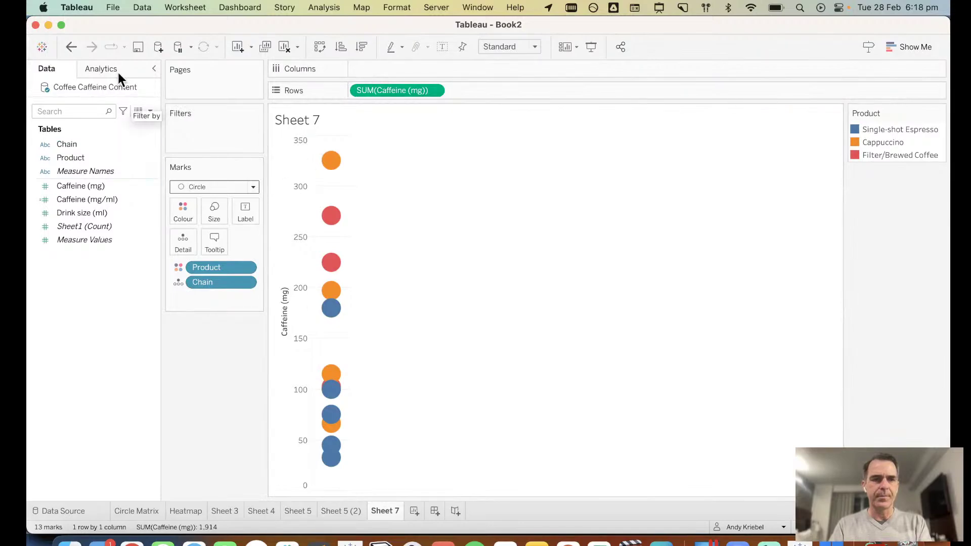
{"action": "left_click", "coordinate": [71, 47]}
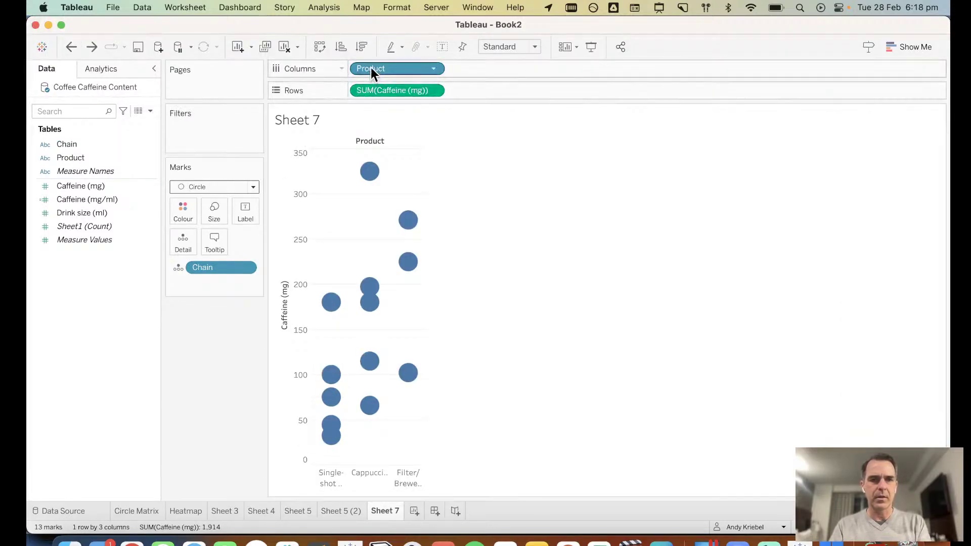
{"action": "left_click_drag", "start_coordinate": [372, 68], "coordinate": [178, 224]}
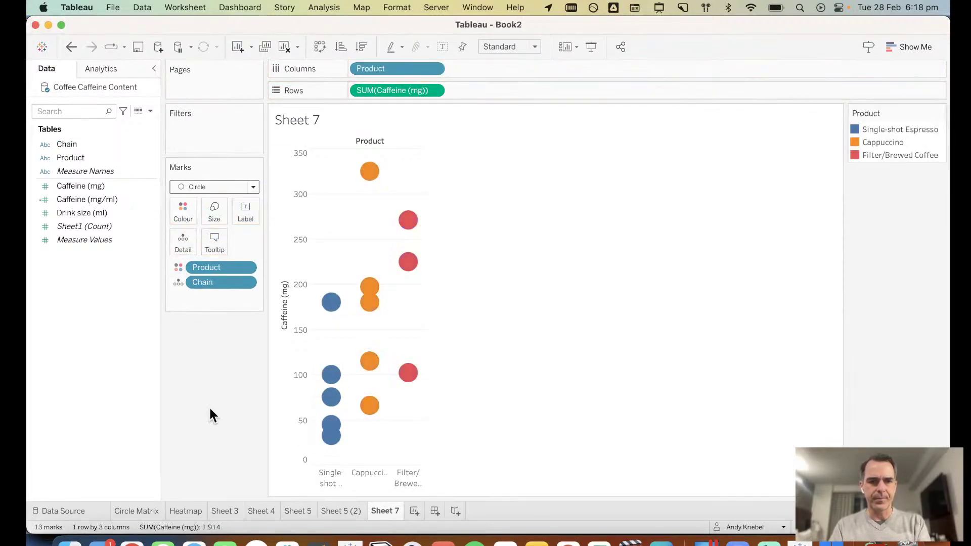
{"action": "left_click", "coordinate": [72, 48]}
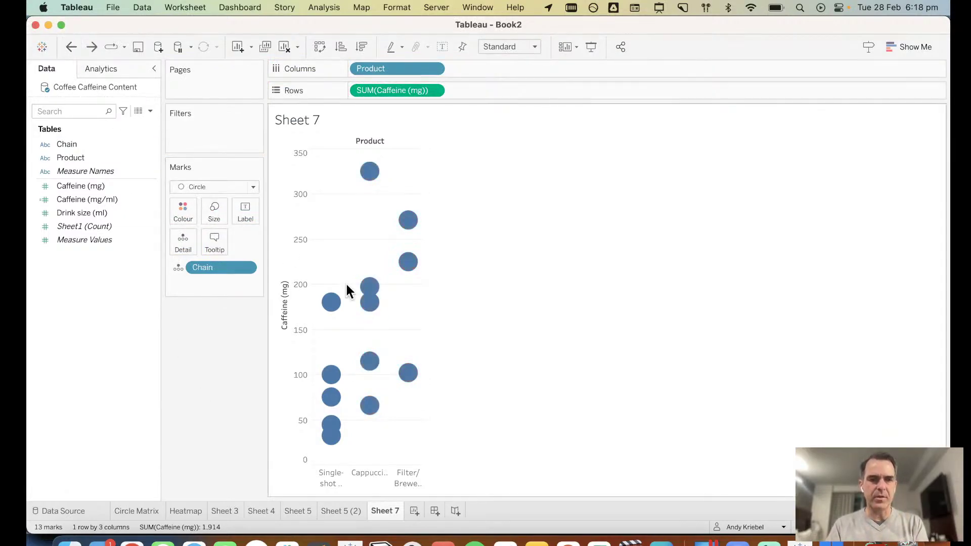
Step: Switch to Chrome and review the full height of the poster's gradient bar and drink labels
{"action": "key", "text": "super+Tab"}
{"action": "scroll", "coordinate": [419, 325], "scroll_direction": "down", "scroll_amount": 5}
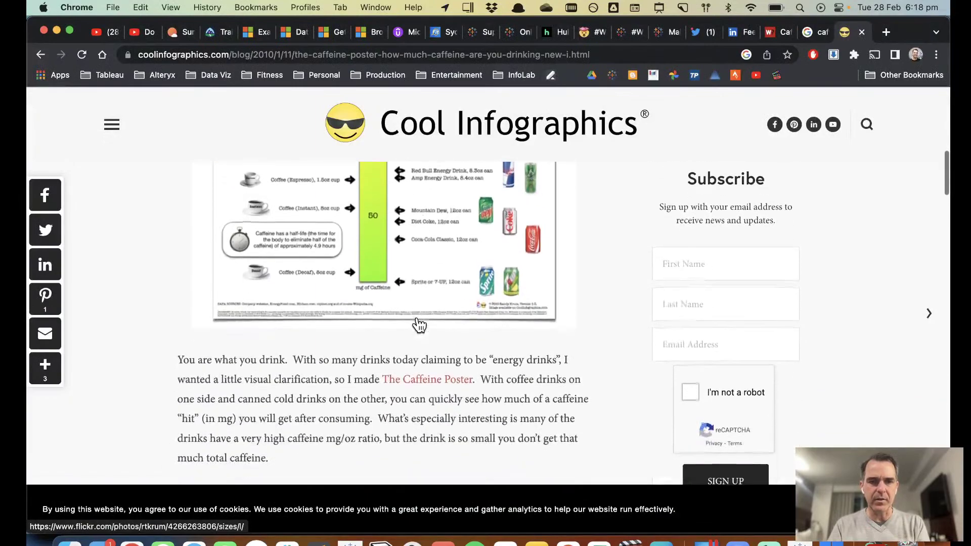
{"action": "scroll", "coordinate": [419, 325], "scroll_direction": "up", "scroll_amount": 6}
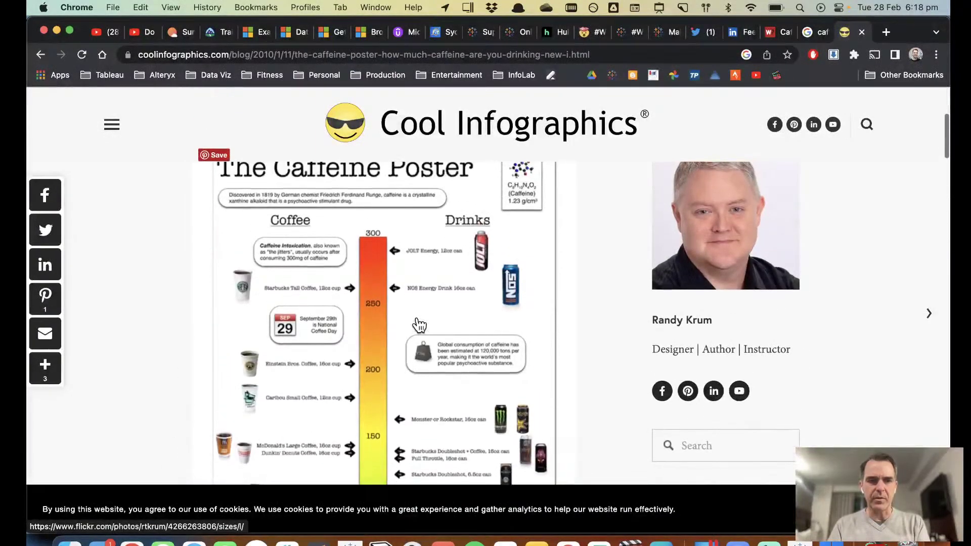
Step: Switch to Tableau and add an AVG(350) calculation to Rows after SUM(Caffeine (mg)) on Sheet 7
{"action": "key", "text": "super+Tab"}
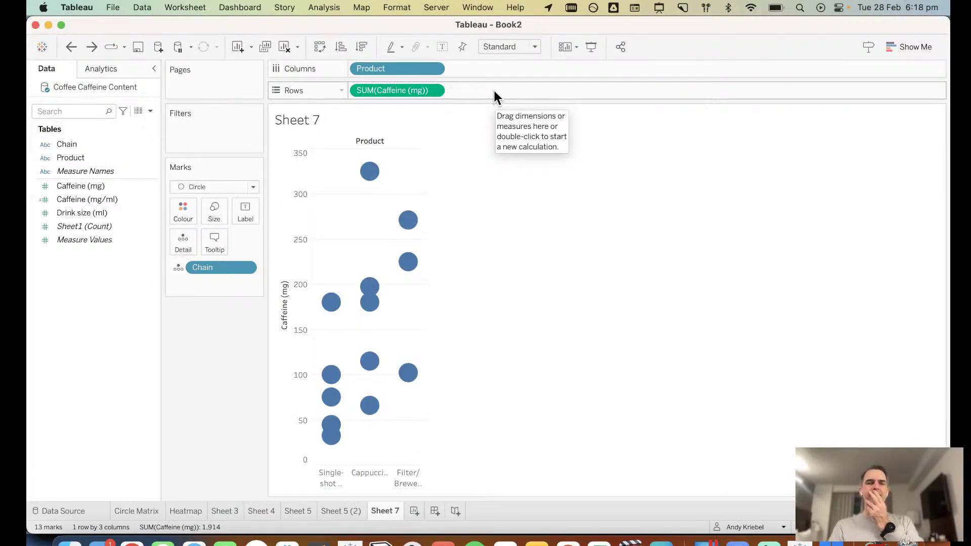
{"action": "double_click", "coordinate": [494, 92]}
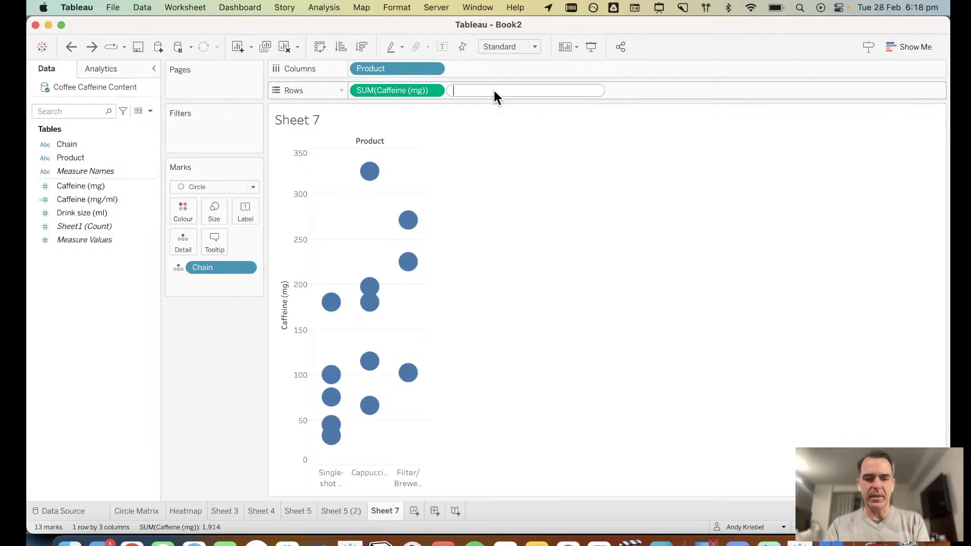
{"action": "type", "text": "AVG(350)"}
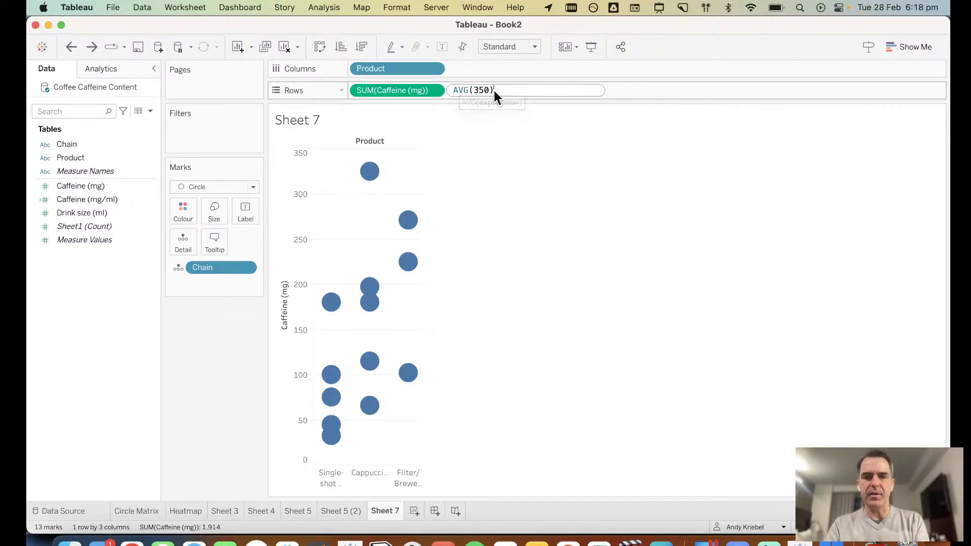
{"action": "key", "text": "Return"}
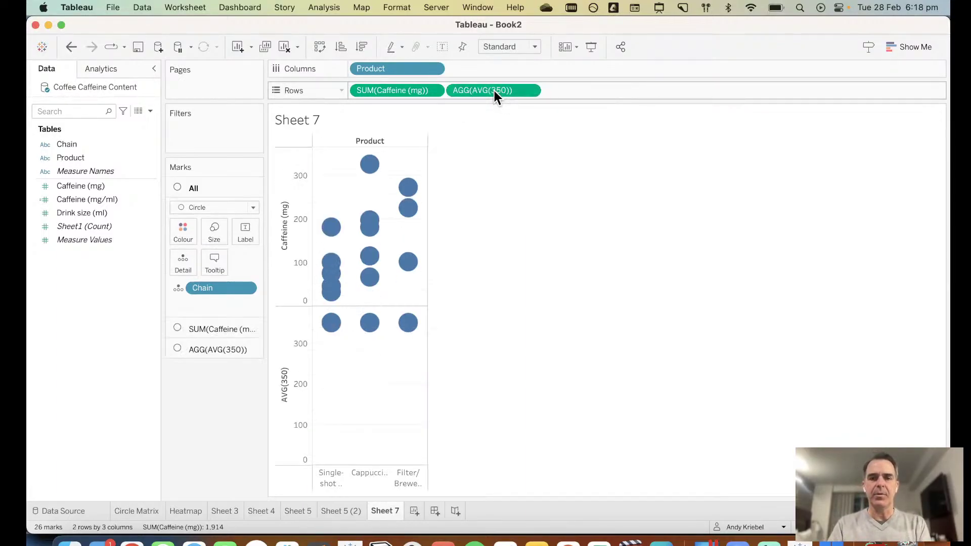
{"action": "right_click", "coordinate": [494, 90]}
{"action": "left_click", "coordinate": [451, 211]}
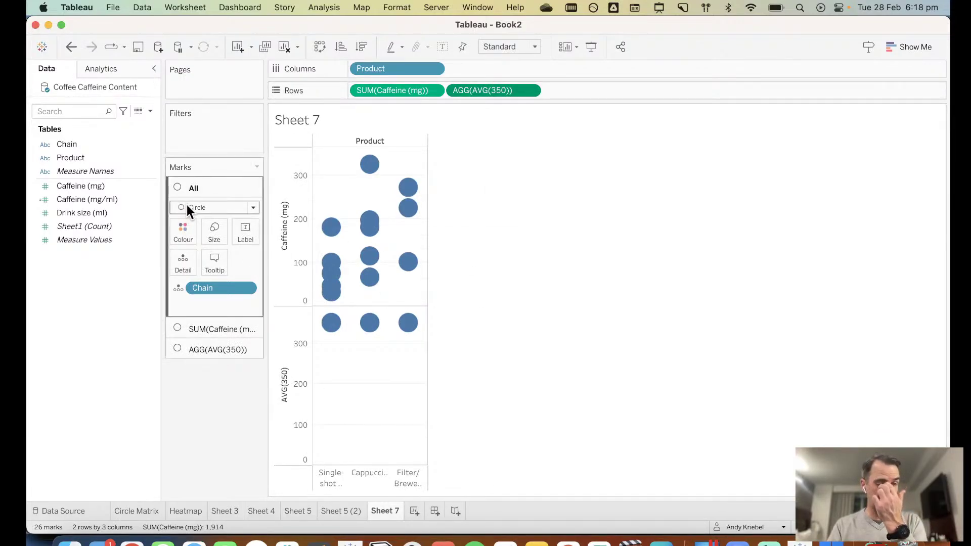
Step: Change the AVG(350) marks to Bar and remove Chain from their detail
{"action": "left_click", "coordinate": [208, 348]}
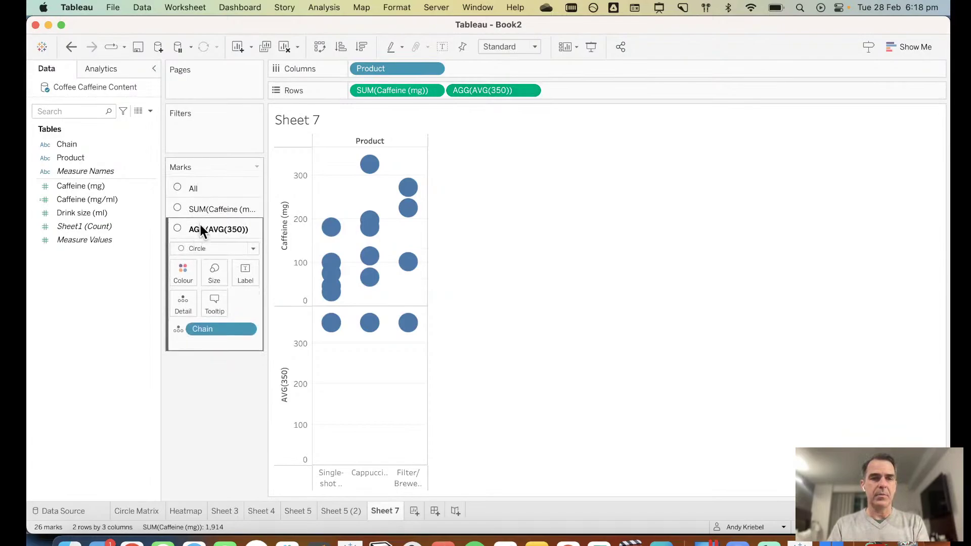
{"action": "left_click", "coordinate": [200, 248]}
{"action": "left_click", "coordinate": [201, 280]}
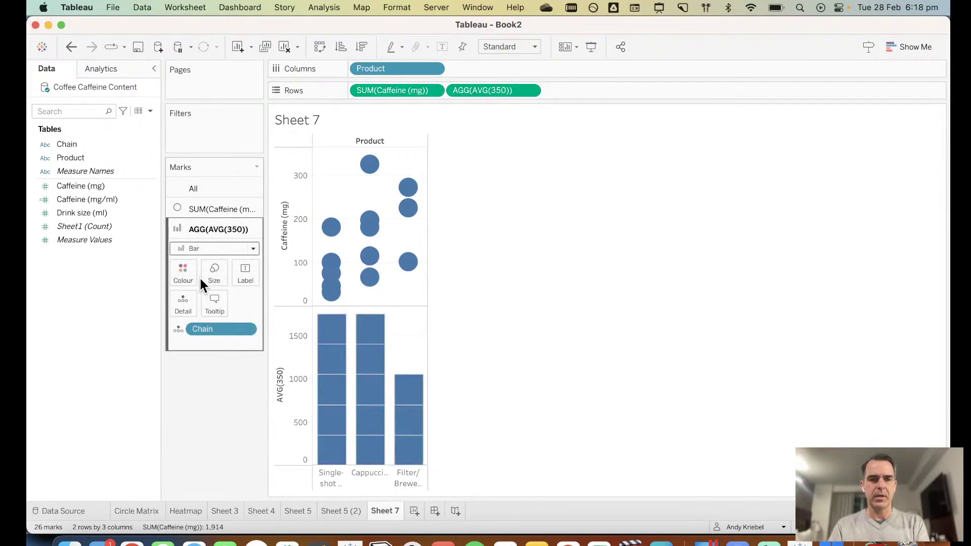
{"action": "left_click_drag", "start_coordinate": [209, 330], "coordinate": [211, 423]}
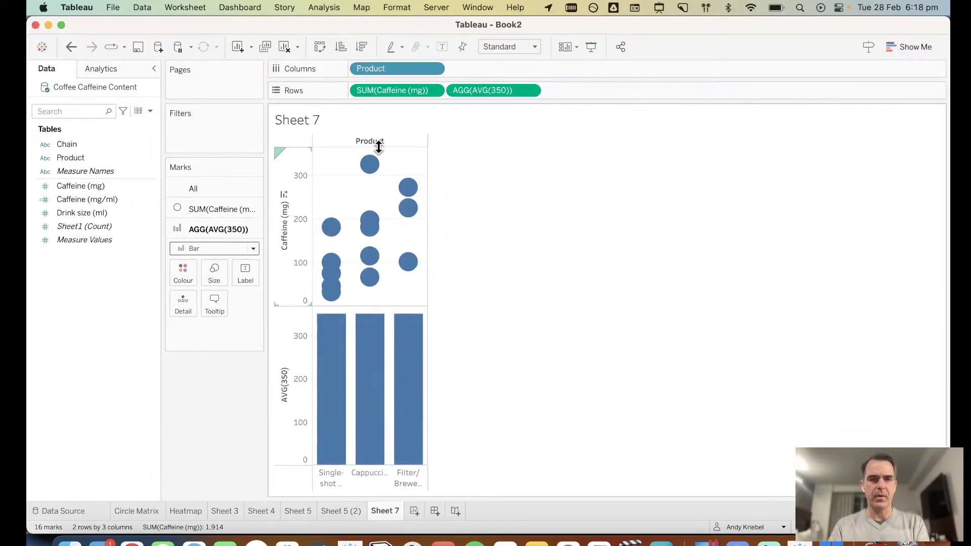
Step: Move Product from Columns to Colour on the SUM(Caffeine (mg)) marks only
{"action": "left_click", "coordinate": [225, 189]}
{"action": "left_click", "coordinate": [217, 317]}
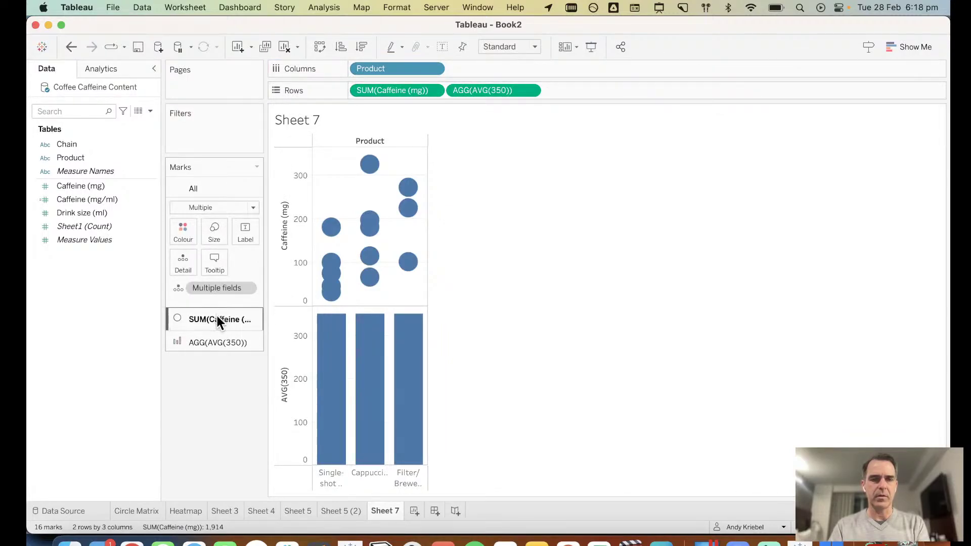
{"action": "left_click_drag", "start_coordinate": [388, 67], "coordinate": [177, 248]}
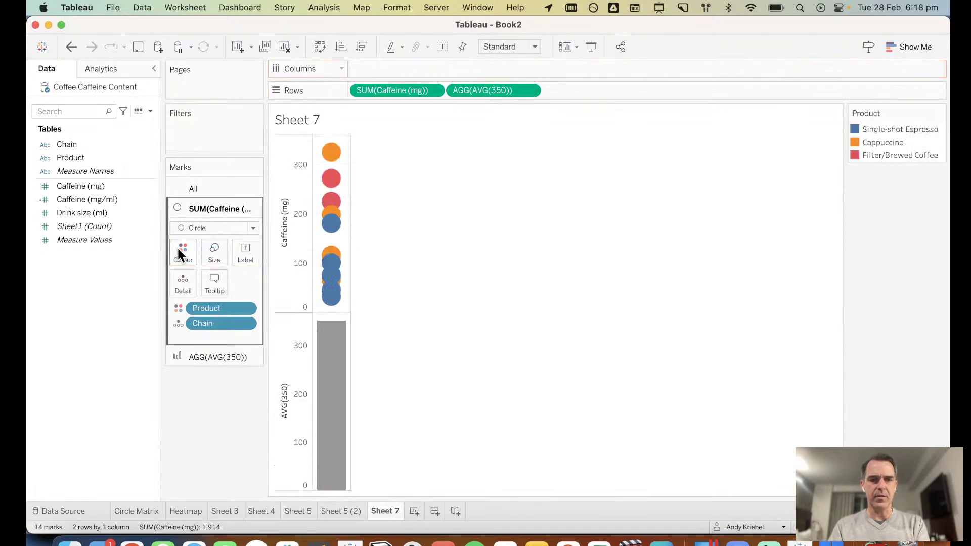
Step: Combine AVG(350) with SUM(Caffeine (mg)) as a dual axis and synchronise the two axes
{"action": "left_click", "coordinate": [531, 91]}
{"action": "left_click", "coordinate": [517, 228]}
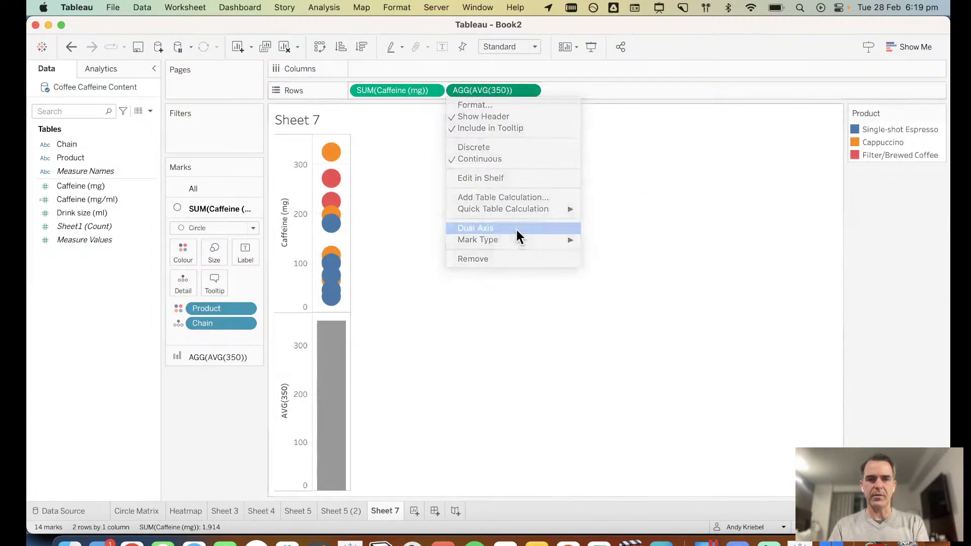
{"action": "right_click", "coordinate": [369, 274]}
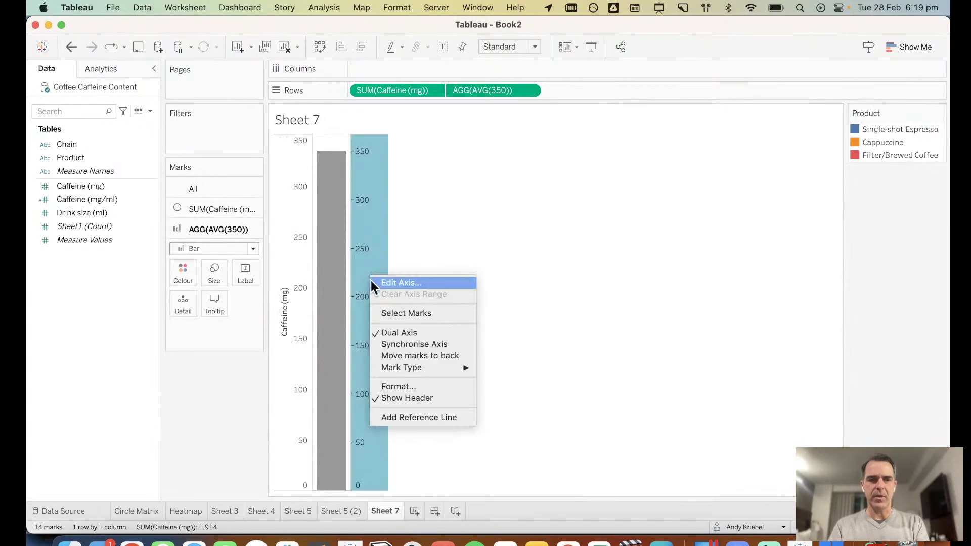
{"action": "left_click", "coordinate": [399, 346]}
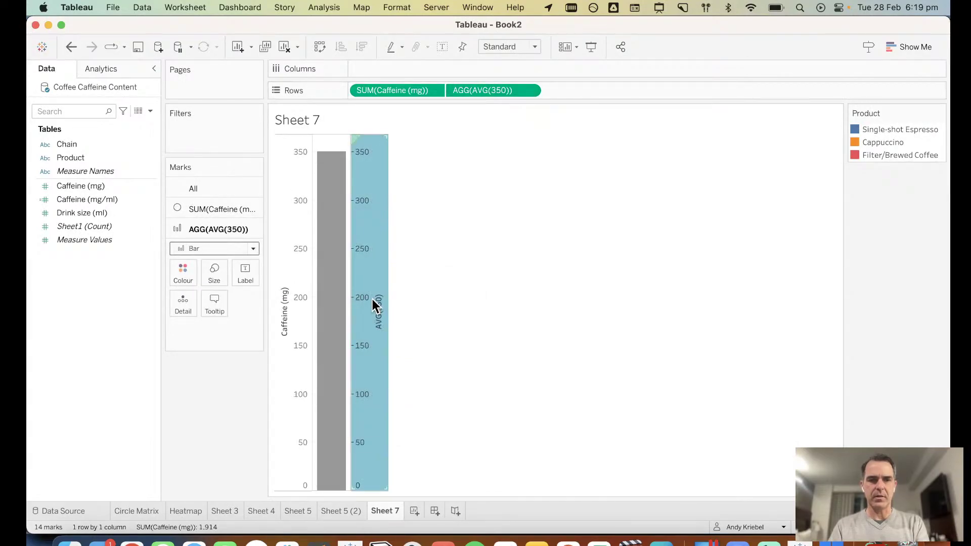
Step: Move the AVG(350) bar behind the circles and hide the AVG(350) axis header
{"action": "right_click", "coordinate": [372, 299]}
{"action": "left_click", "coordinate": [422, 380]}
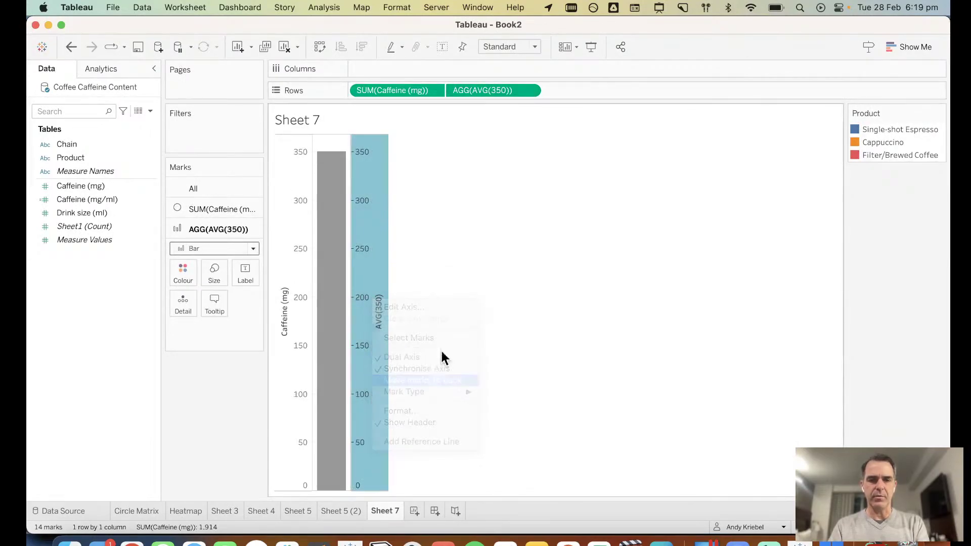
{"action": "right_click", "coordinate": [366, 291]}
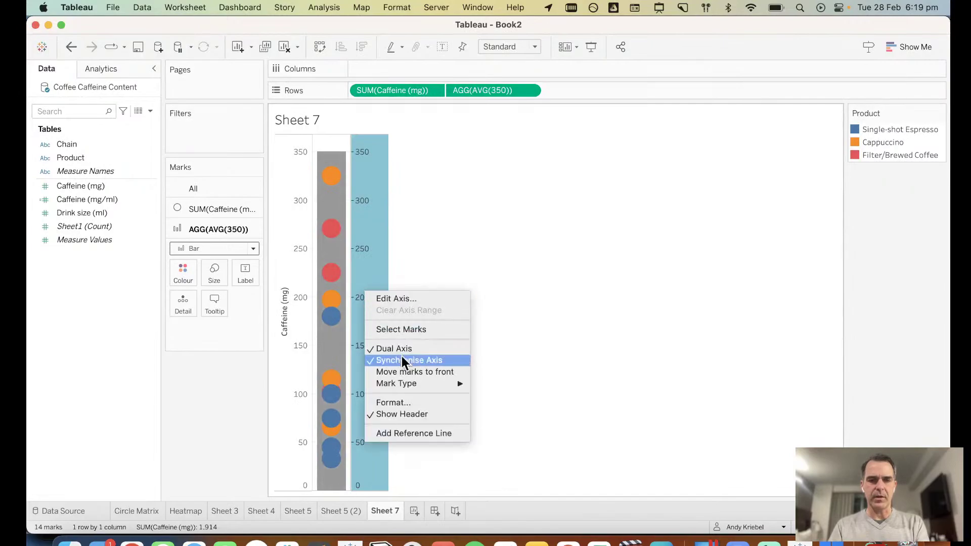
{"action": "left_click", "coordinate": [404, 413]}
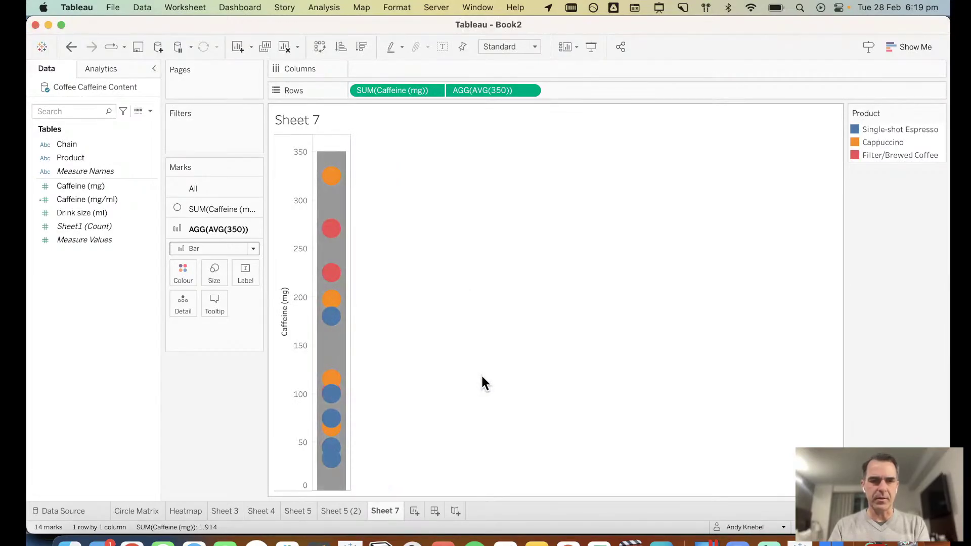
Step: Switch between Chrome and Tableau to compare the poster's gradient bar with the Sheet 7 chart, ending in Tableau
{"action": "key", "text": "super+Tab"}
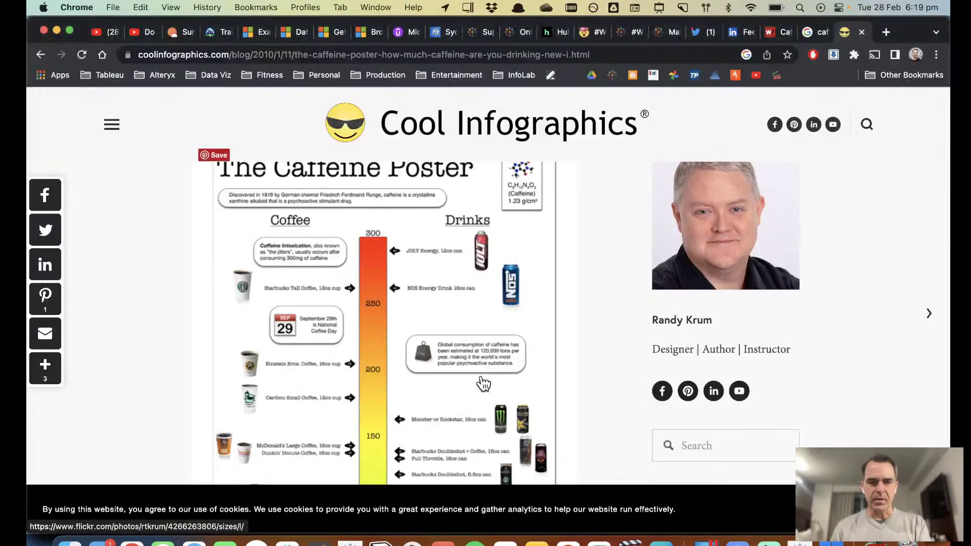
{"action": "key", "text": "super+Tab"}
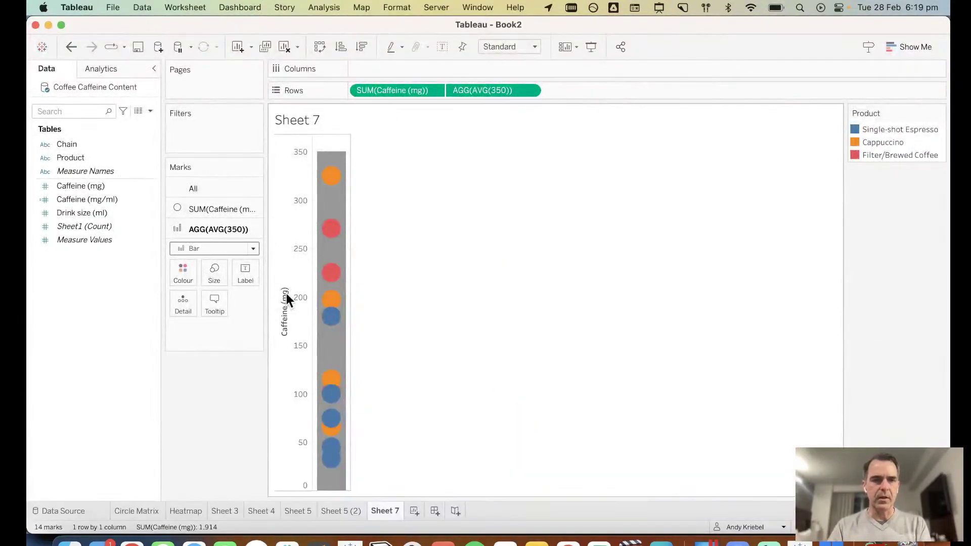
{"action": "key", "text": "super+Tab"}
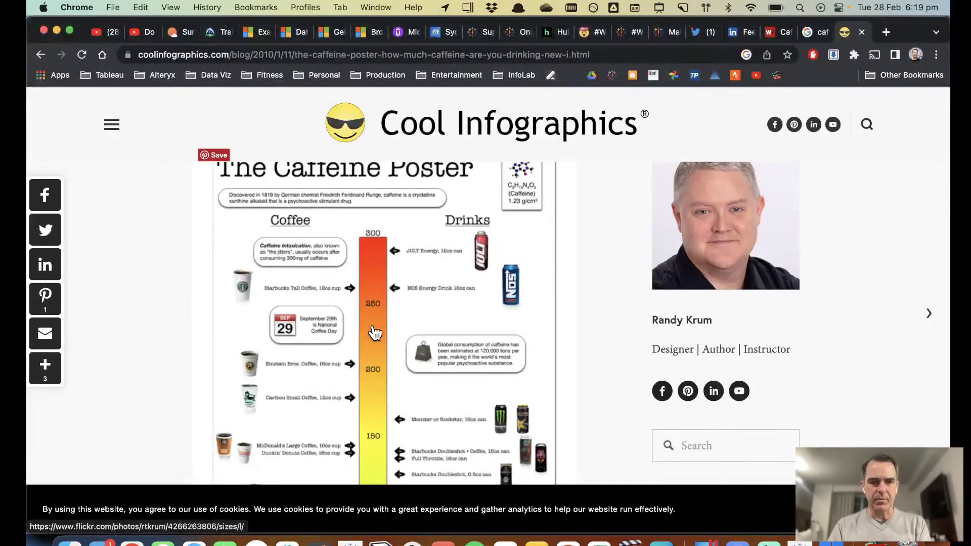
{"action": "key", "text": "super+Tab"}
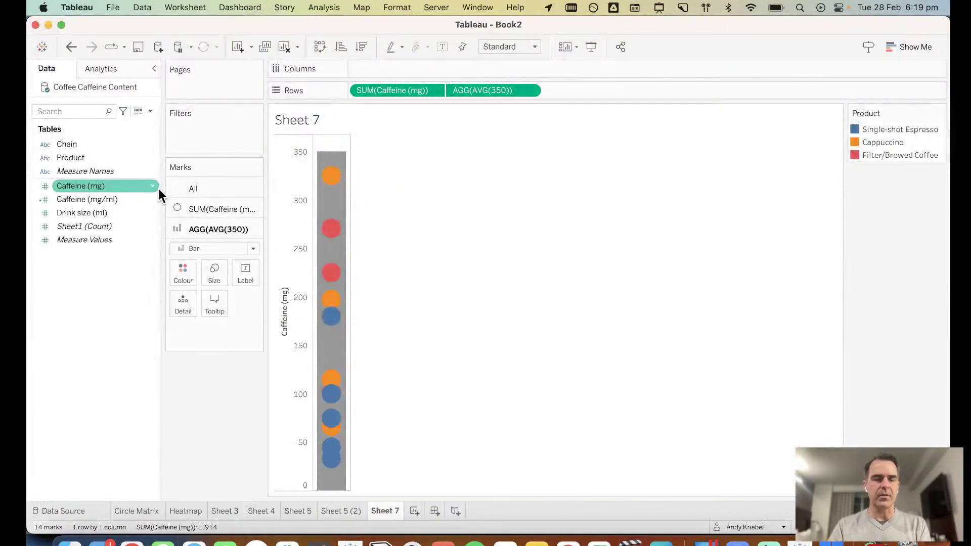
{"action": "key", "text": "super+Tab"}
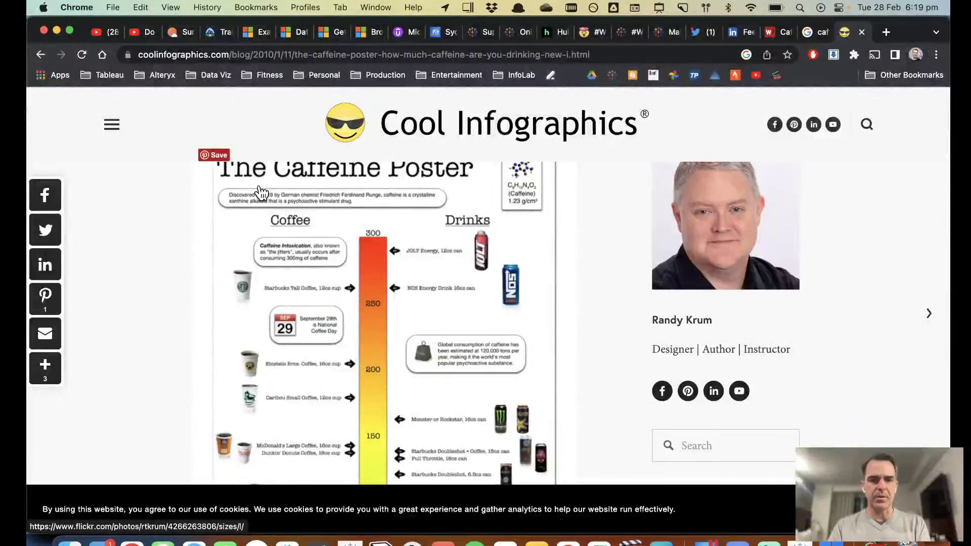
{"action": "key", "text": "super+Tab"}
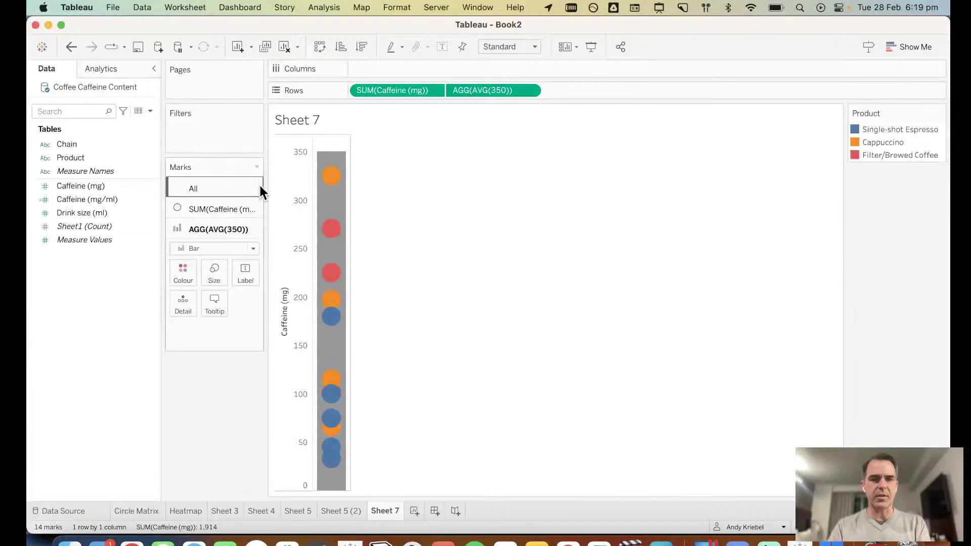
Step: Add a distribution band to the chart for the entire table, based on percentages of a constant, keeping the chart visible beside the dialog
{"action": "left_click", "coordinate": [121, 68]}
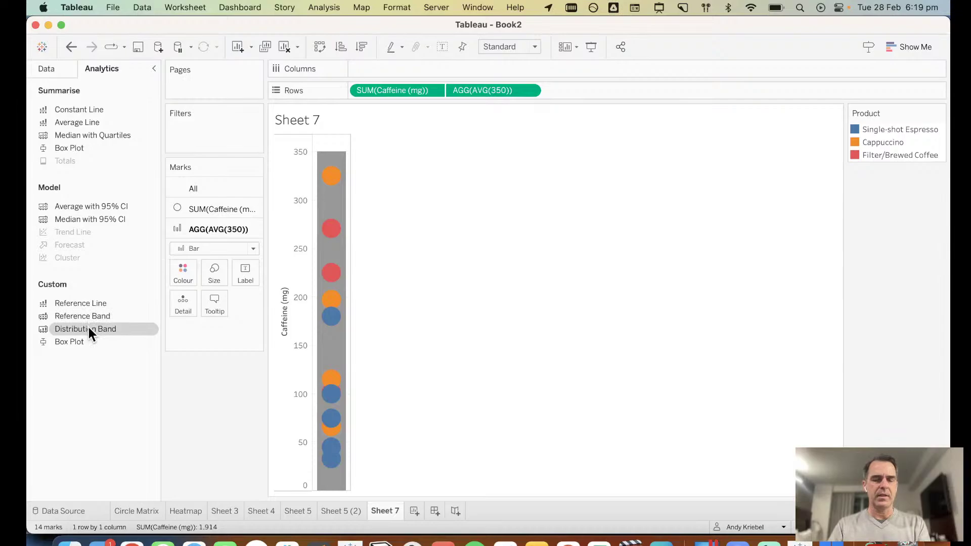
{"action": "left_click_drag", "start_coordinate": [89, 329], "coordinate": [390, 215]}
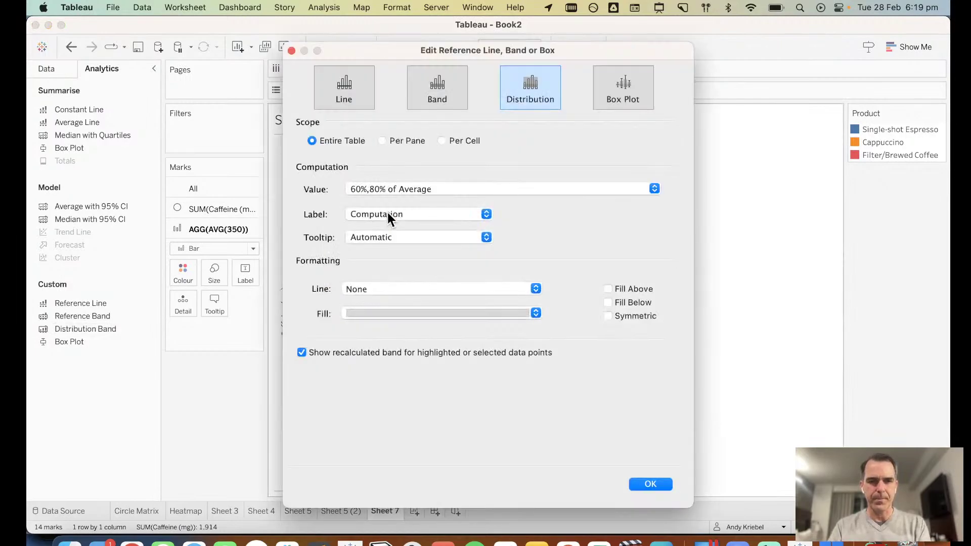
{"action": "left_click", "coordinate": [399, 188]}
{"action": "left_click", "coordinate": [490, 287]}
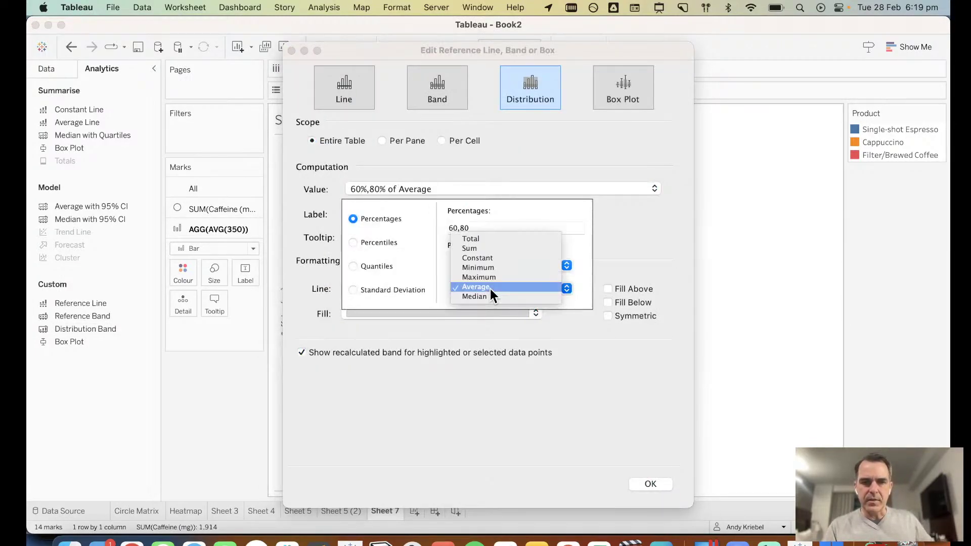
{"action": "left_click", "coordinate": [472, 259]}
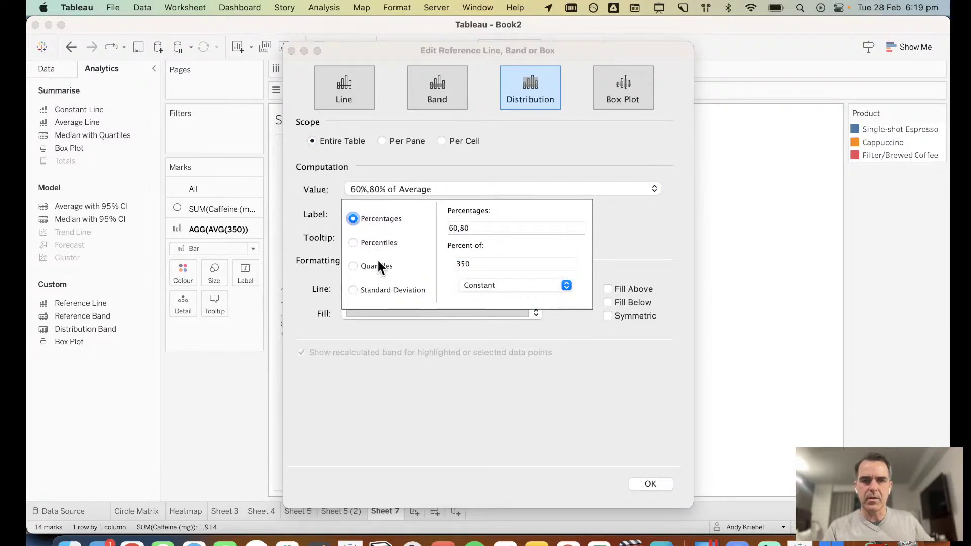
{"action": "left_click", "coordinate": [480, 228]}
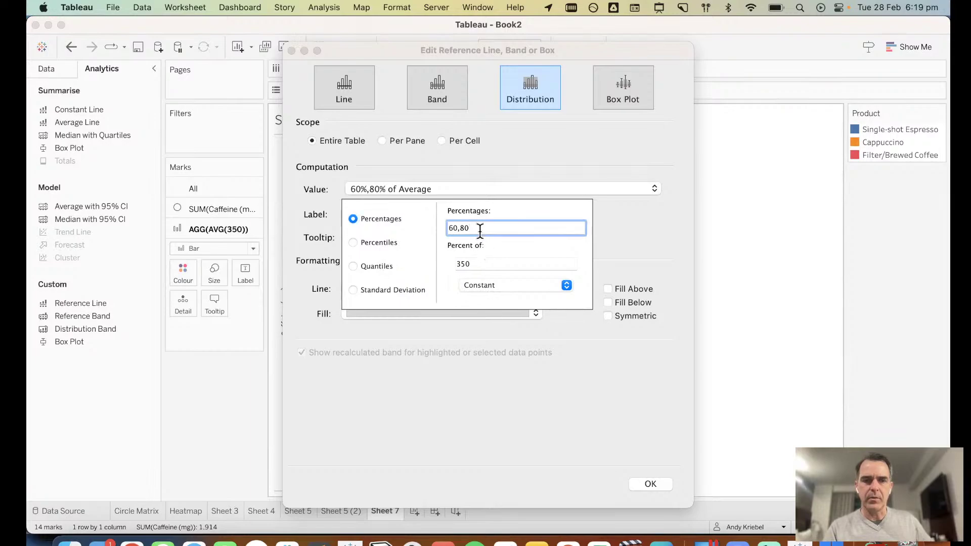
{"action": "left_click_drag", "start_coordinate": [480, 230], "coordinate": [416, 219]}
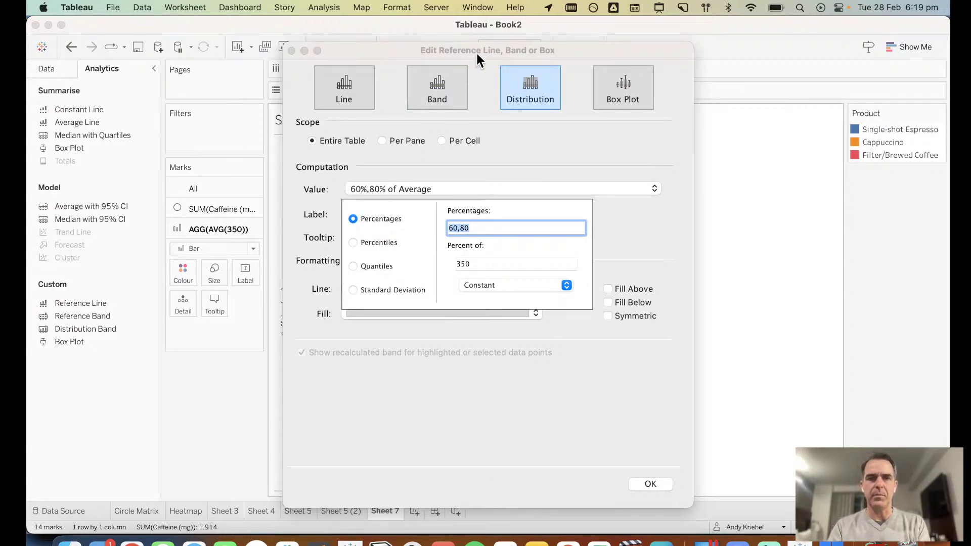
{"action": "left_click_drag", "start_coordinate": [476, 50], "coordinate": [654, 50]}
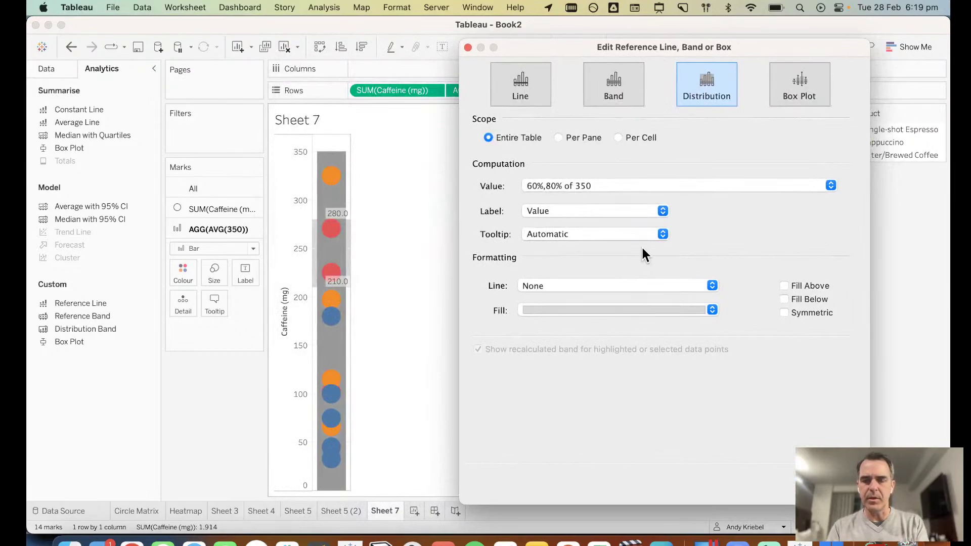
Step: Set the distribution band's constant to 100 and its percentages to 50,100,150,200,250,300,350
{"action": "left_click", "coordinate": [614, 187]}
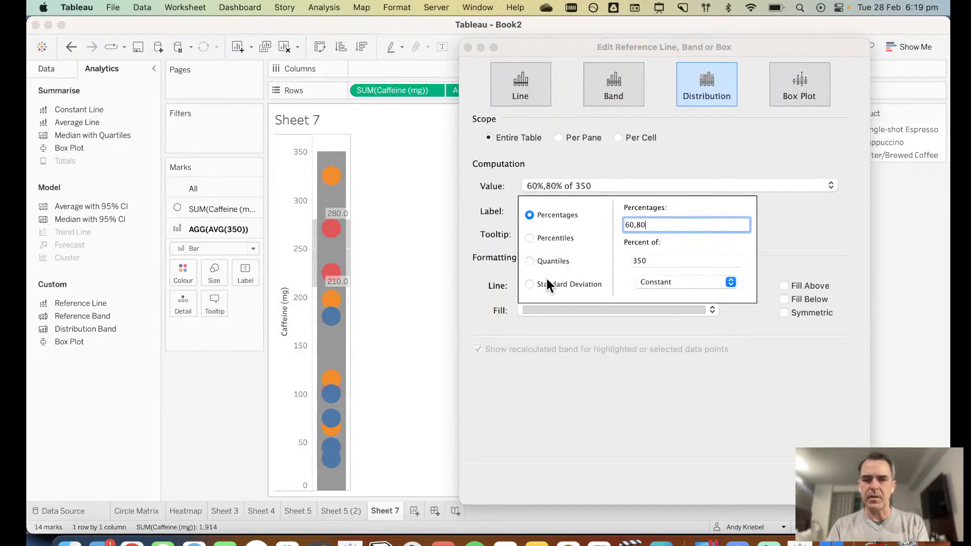
{"action": "double_click", "coordinate": [660, 261]}
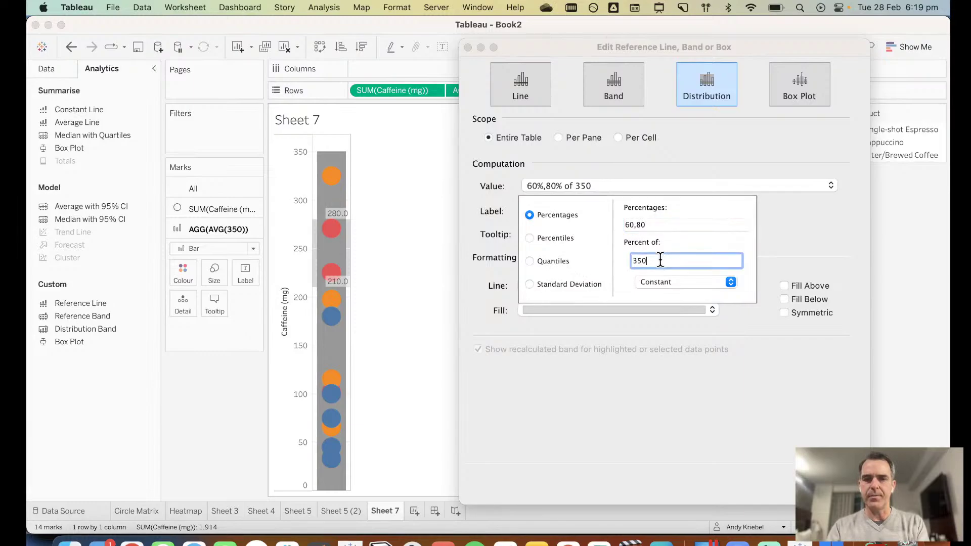
{"action": "type", "text": "100"}
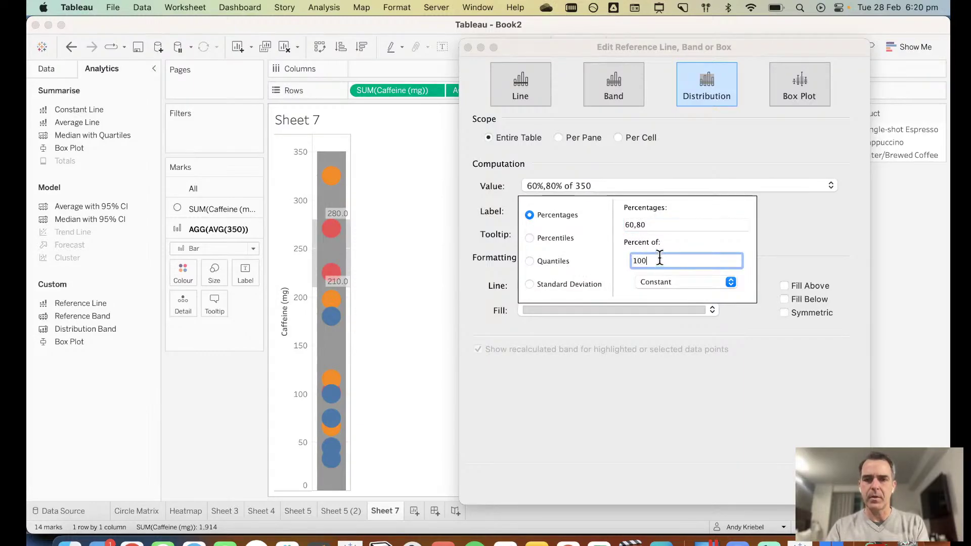
{"action": "left_click", "coordinate": [665, 224]}
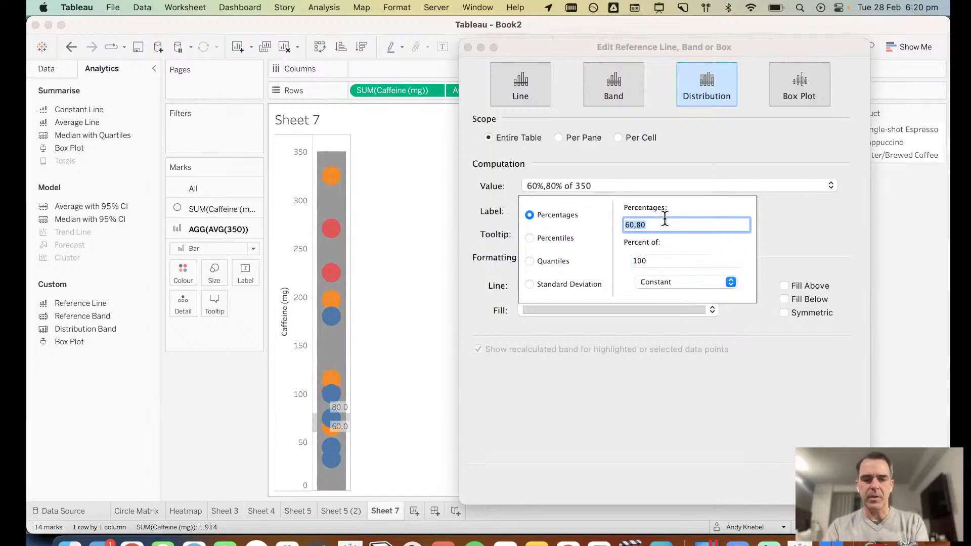
{"action": "type", "text": "50"}
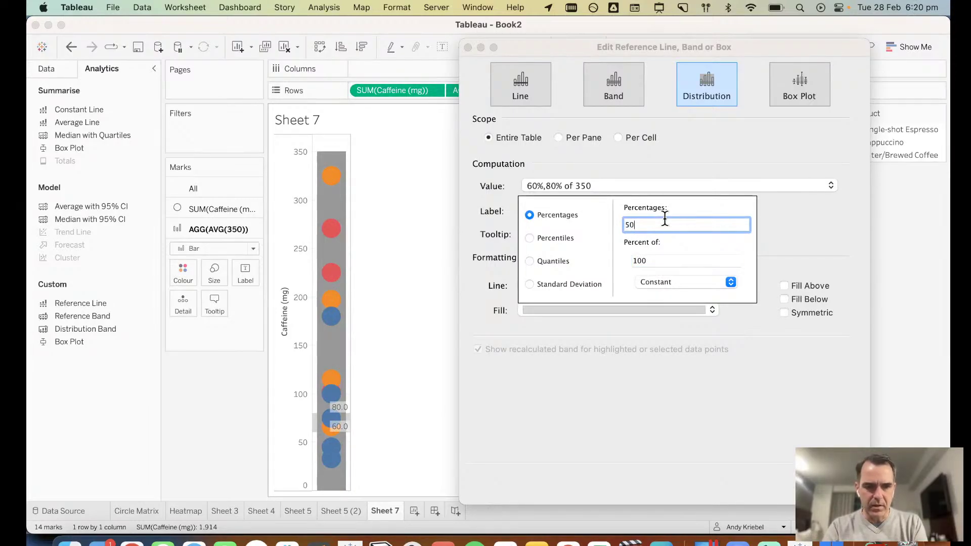
{"action": "type", "text": ","}
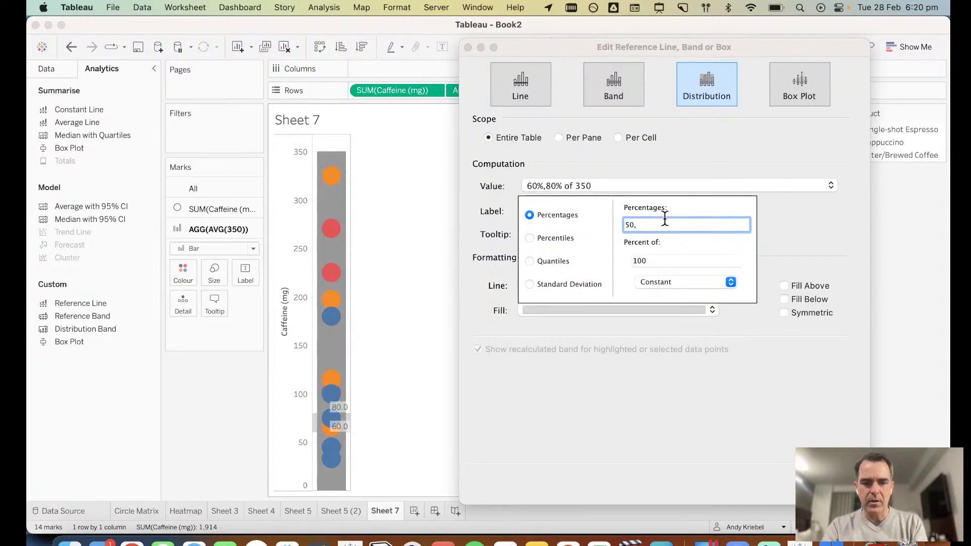
{"action": "type", "text": "100,150"}
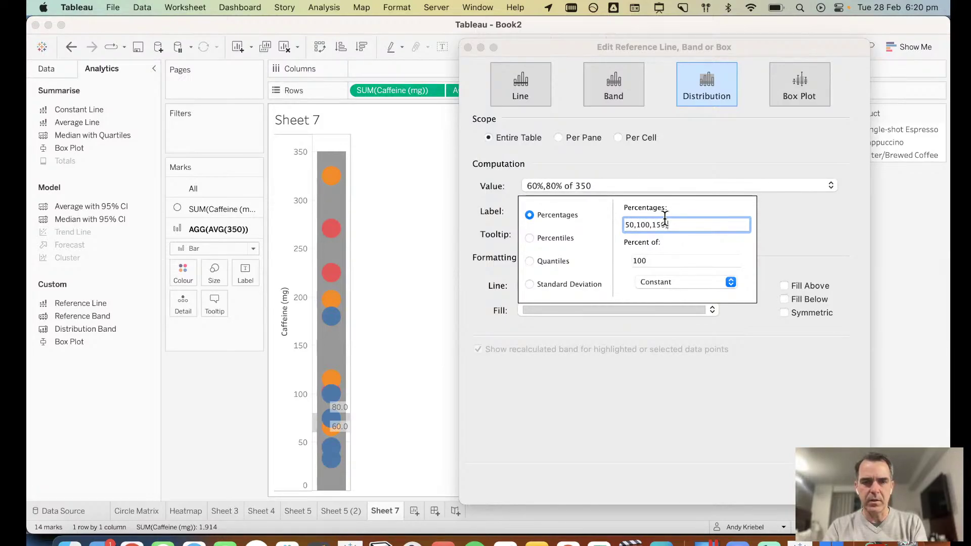
{"action": "type", "text": ",200,250,300"}
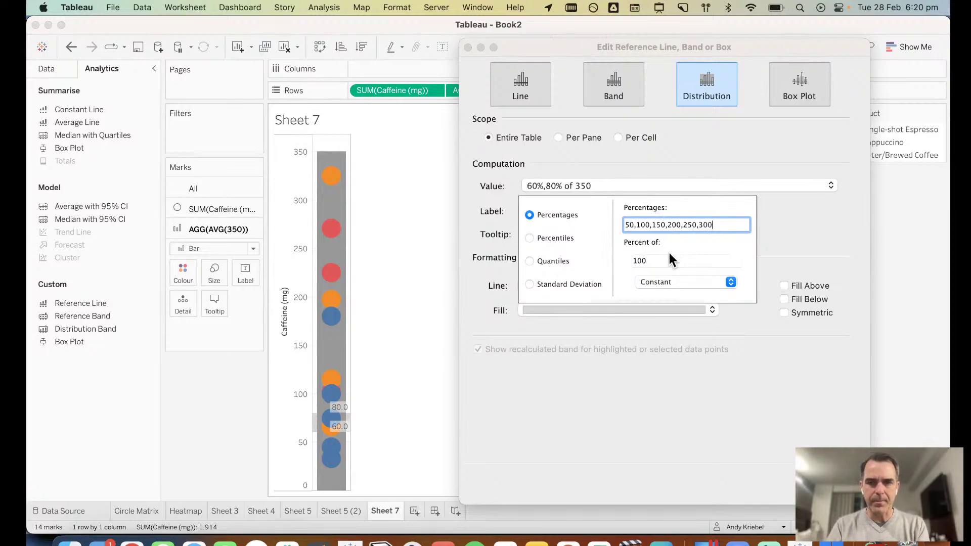
{"action": "key", "text": "Tab"}
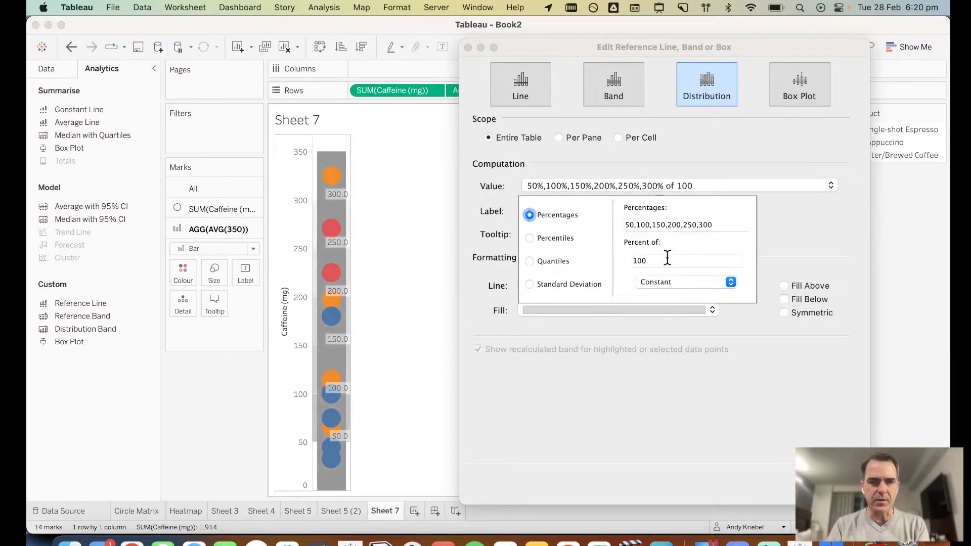
{"action": "left_click", "coordinate": [714, 223]}
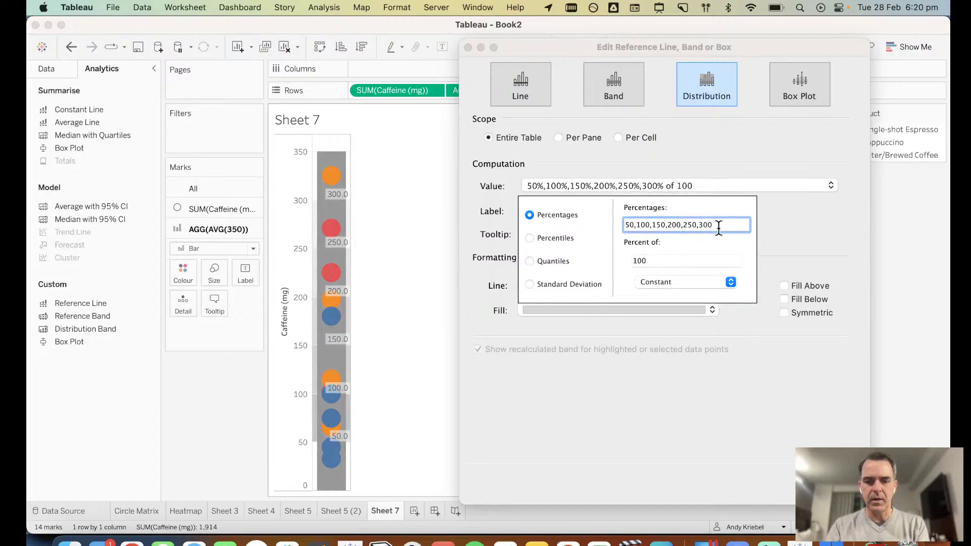
{"action": "type", "text": ",350"}
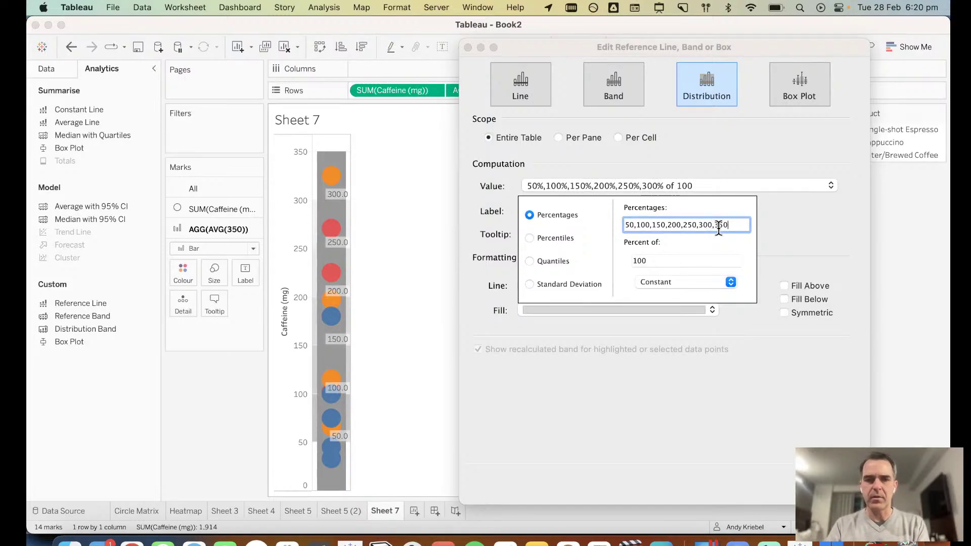
Step: Set the distribution band's fill and tooltip to None, keep its labels showing the value, and apply the band
{"action": "key", "text": "Tab"}
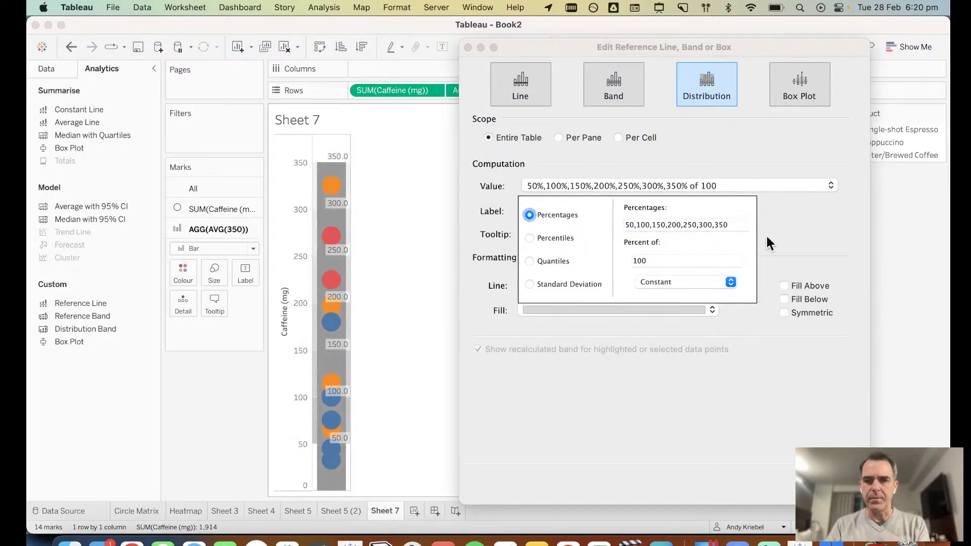
{"action": "left_click", "coordinate": [784, 236]}
{"action": "left_click", "coordinate": [554, 309]}
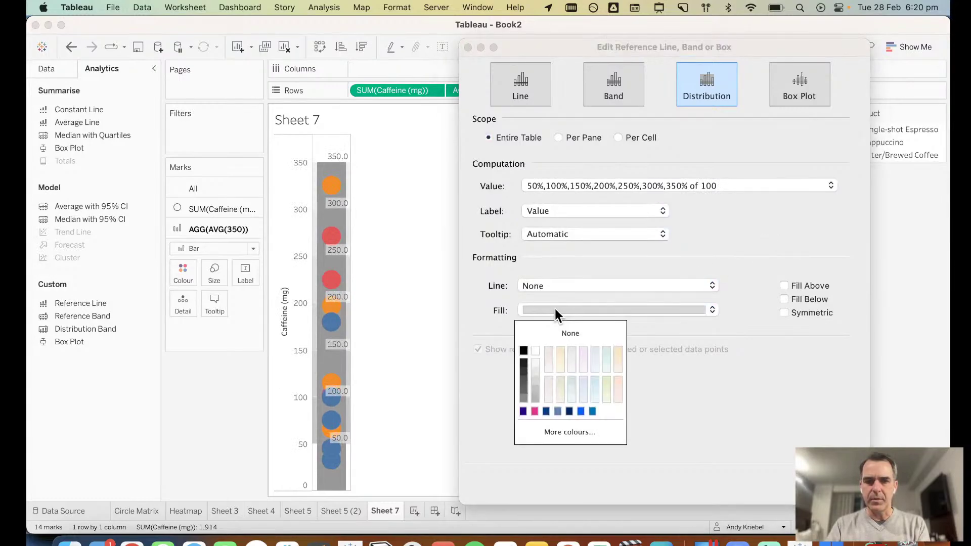
{"action": "left_click", "coordinate": [554, 334]}
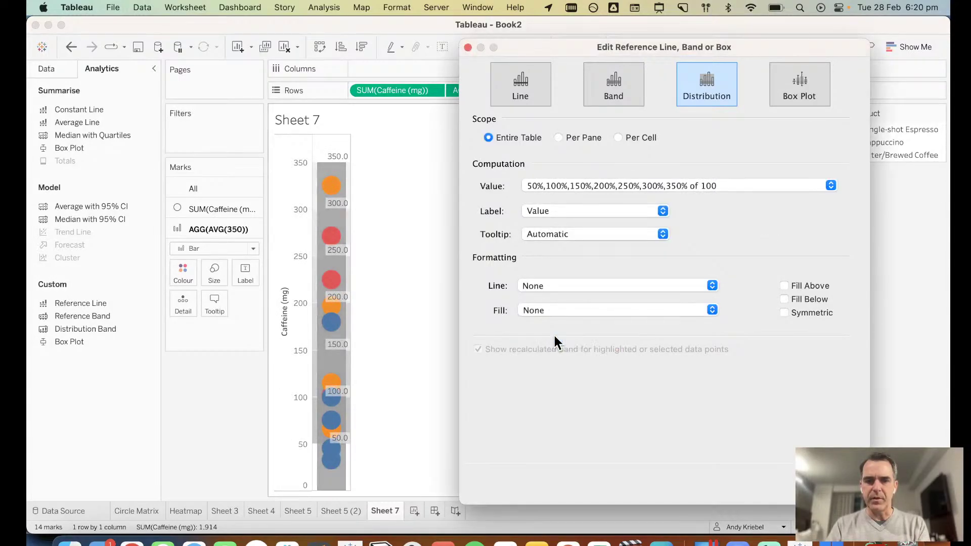
{"action": "left_click", "coordinate": [552, 212]}
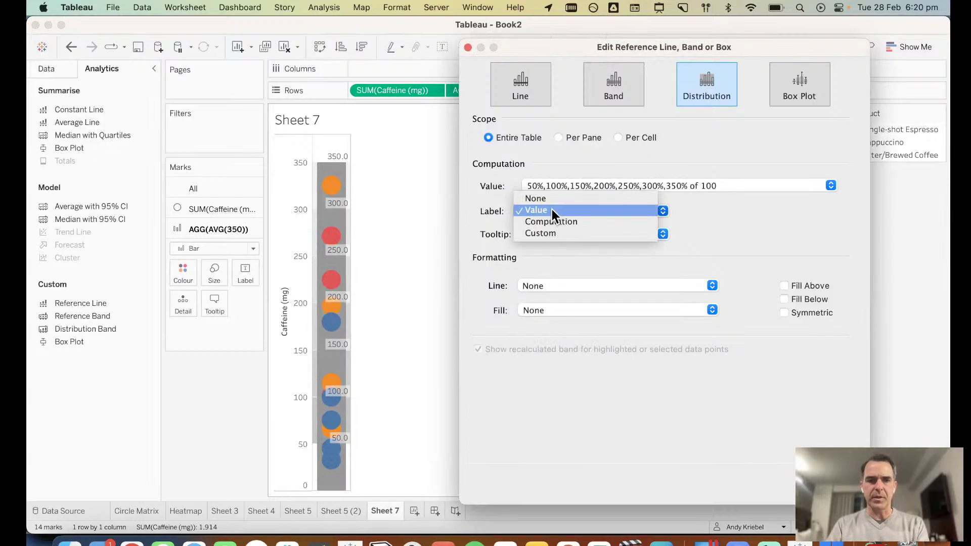
{"action": "left_click", "coordinate": [551, 209]}
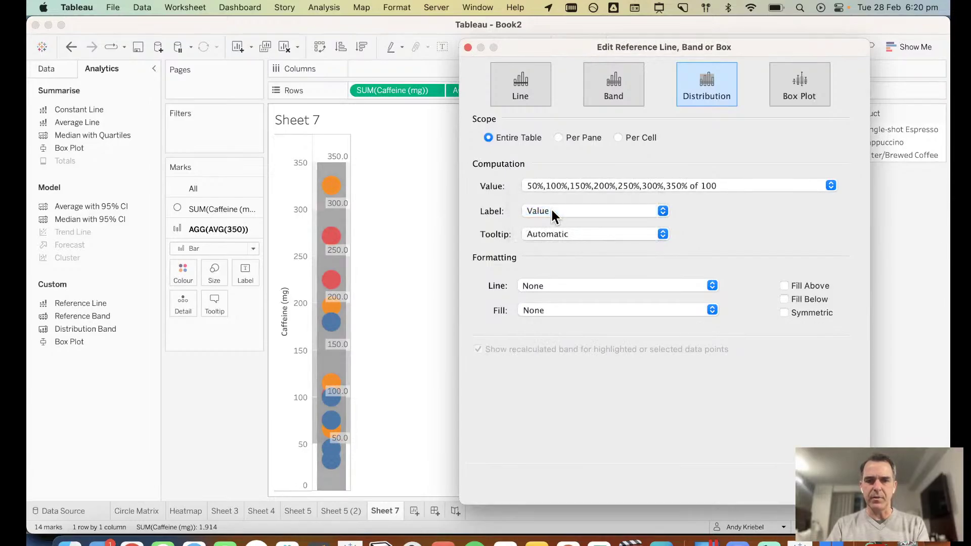
{"action": "left_click", "coordinate": [610, 232]}
{"action": "left_click", "coordinate": [584, 221]}
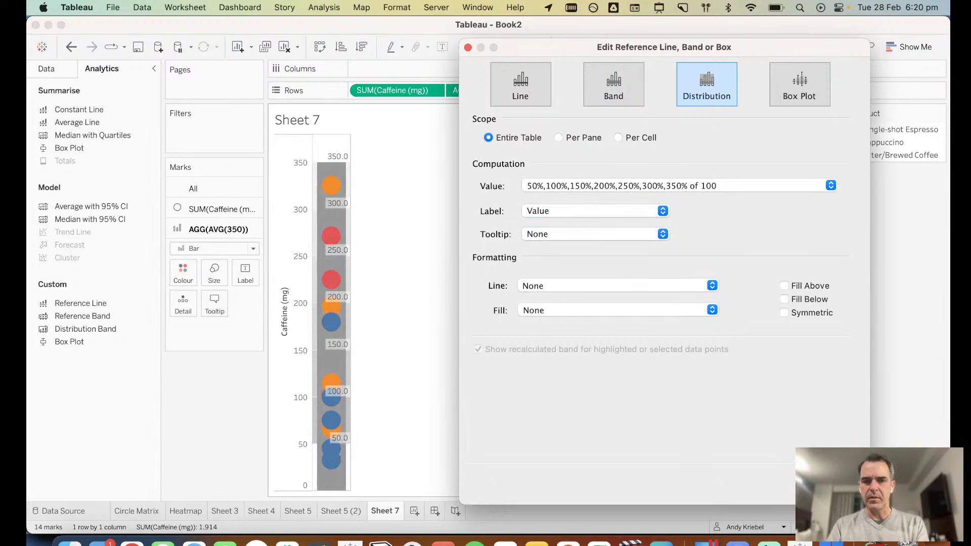
{"action": "key", "text": "Return"}
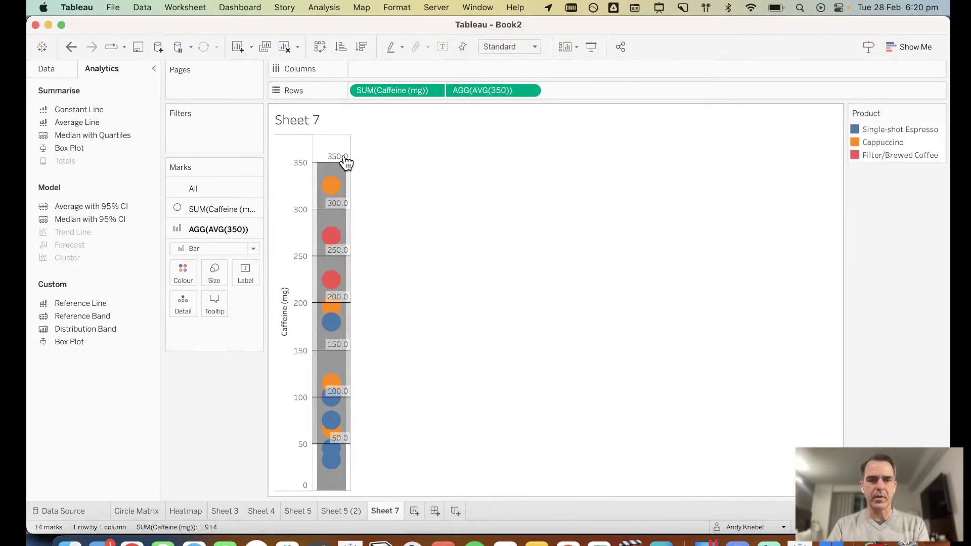
Step: Format the distribution band with No Fill and set the shading of its reference line labels to 0%
{"action": "left_click", "coordinate": [345, 158]}
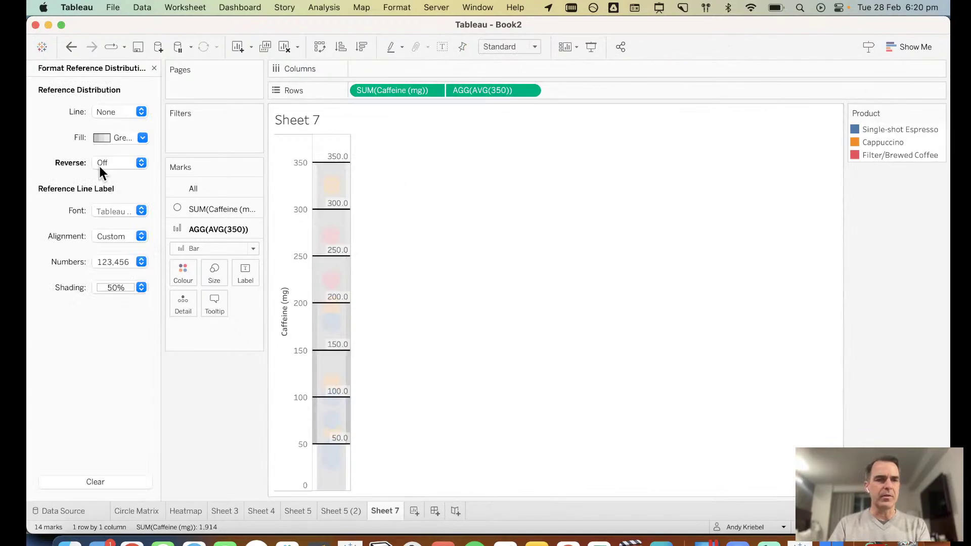
{"action": "left_click", "coordinate": [112, 138]}
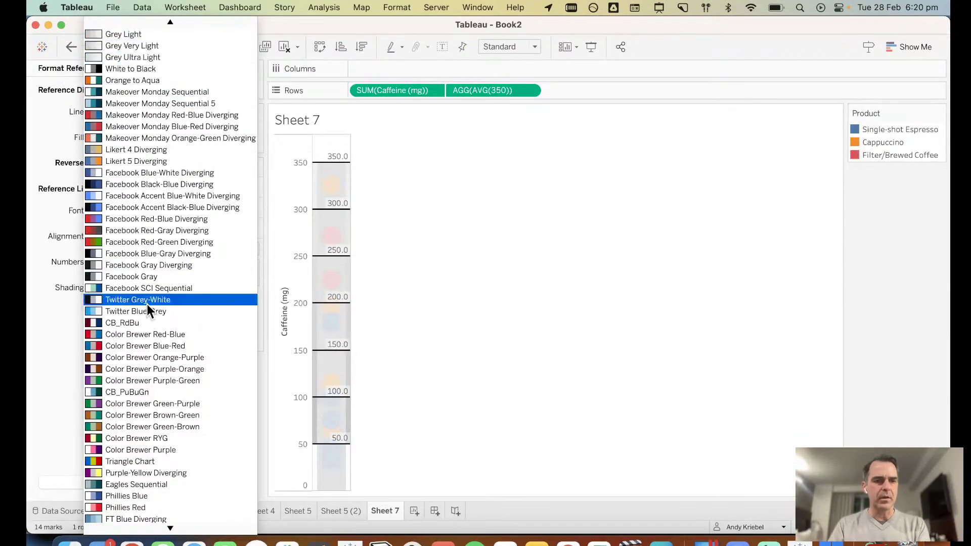
{"action": "scroll", "coordinate": [147, 304], "scroll_direction": "up", "scroll_amount": 5}
{"action": "left_click", "coordinate": [130, 26]}
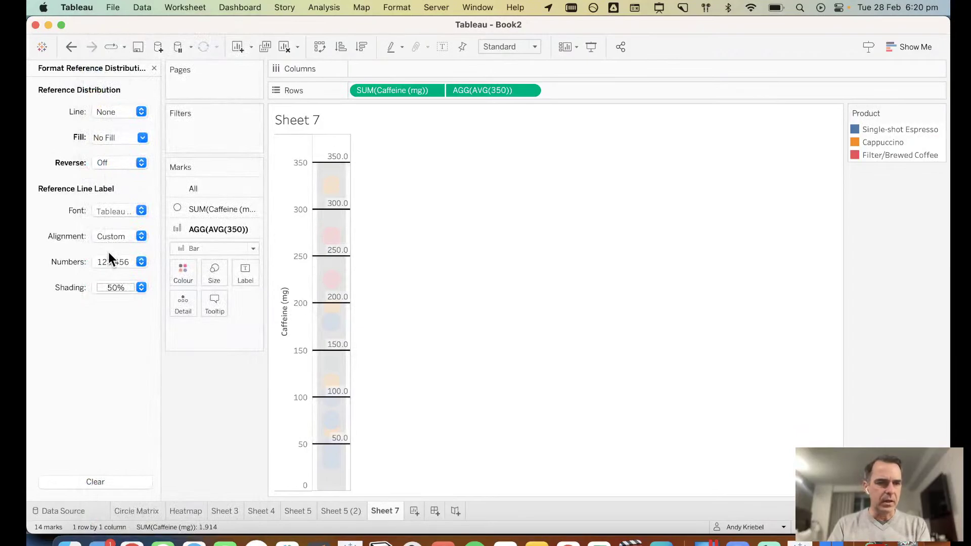
{"action": "left_click", "coordinate": [113, 289]}
{"action": "left_click_drag", "start_coordinate": [131, 407], "coordinate": [83, 407]}
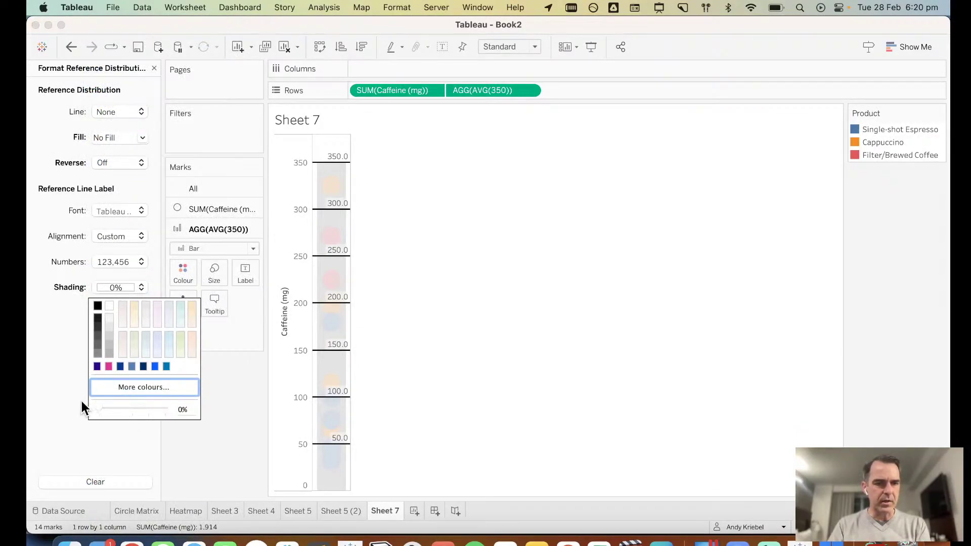
{"action": "left_click", "coordinate": [60, 316]}
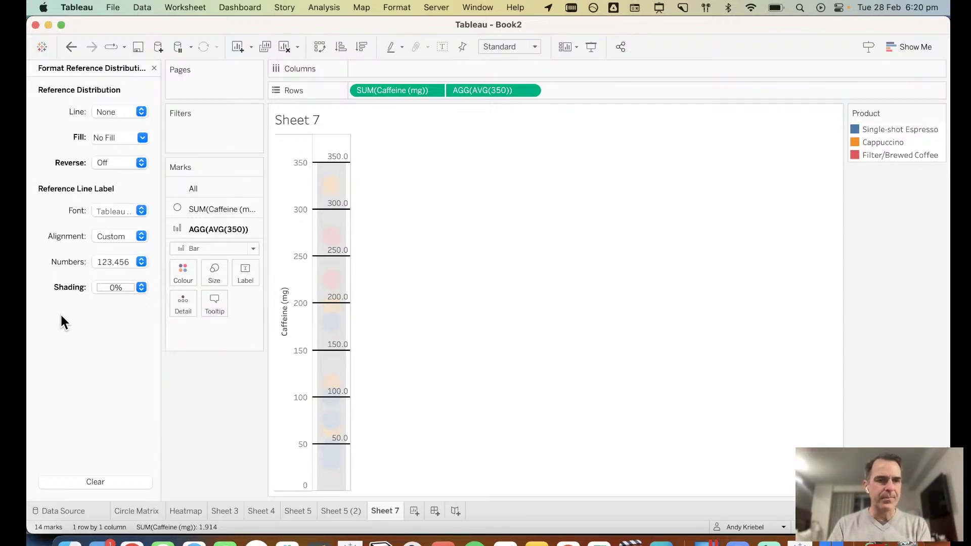
Step: Set the font size of the distribution band's labels to 12
{"action": "left_click", "coordinate": [113, 210]}
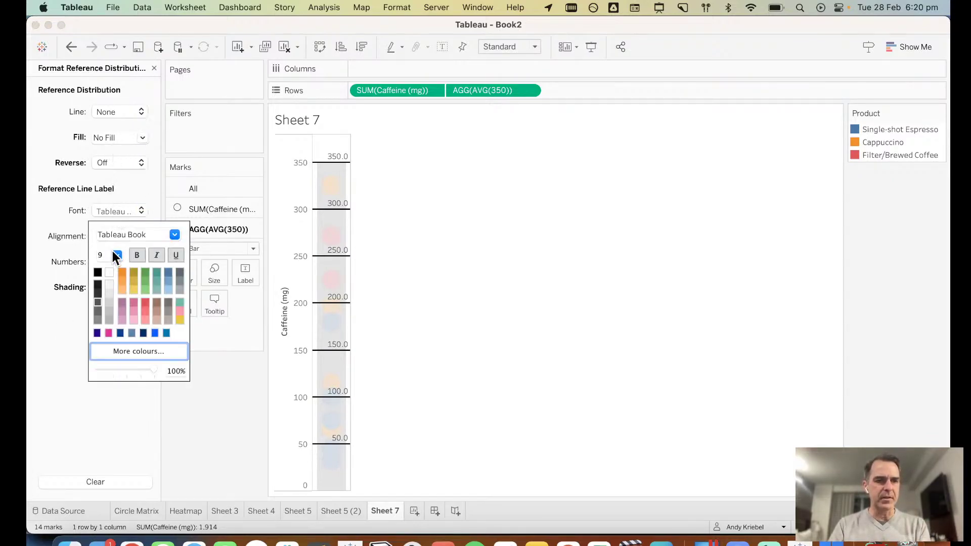
{"action": "left_click", "coordinate": [116, 256]}
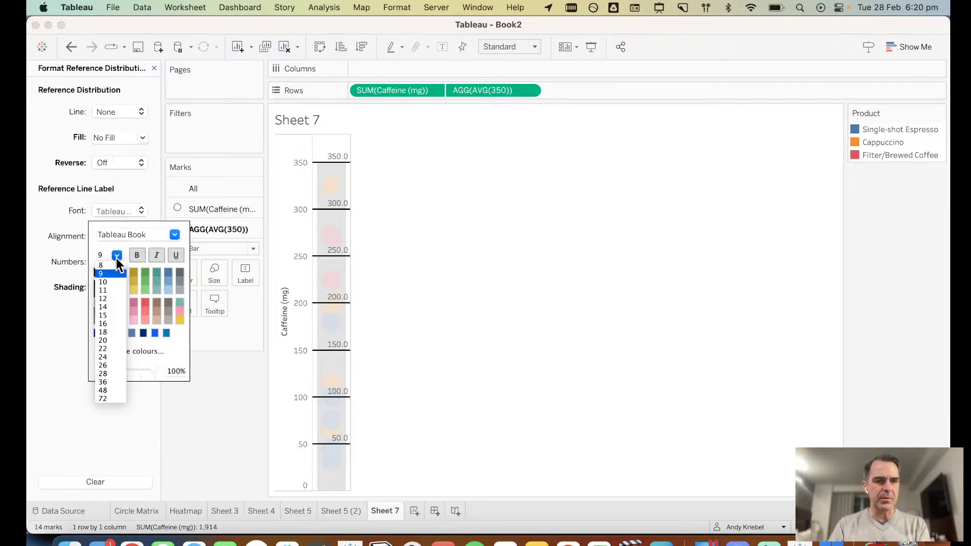
{"action": "left_click", "coordinate": [105, 297]}
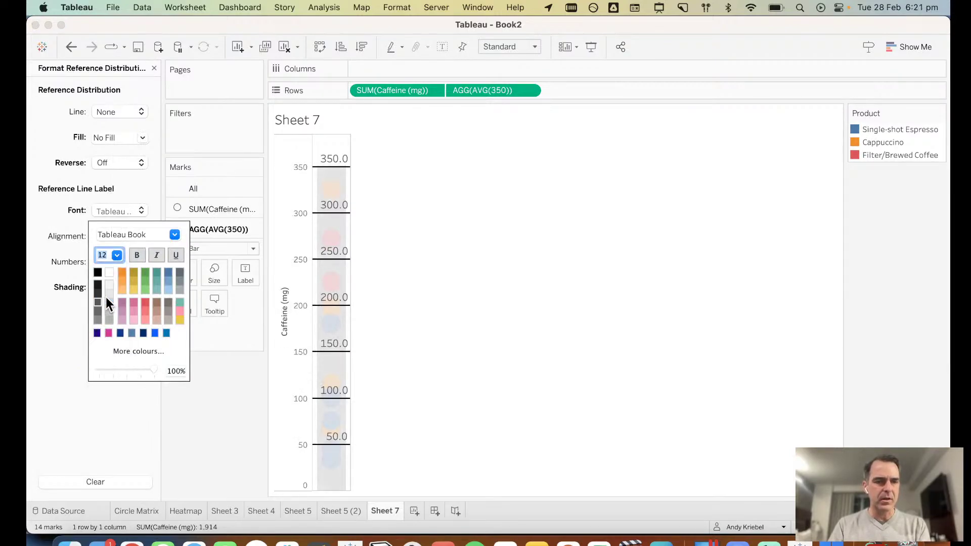
{"action": "left_click", "coordinate": [68, 267]}
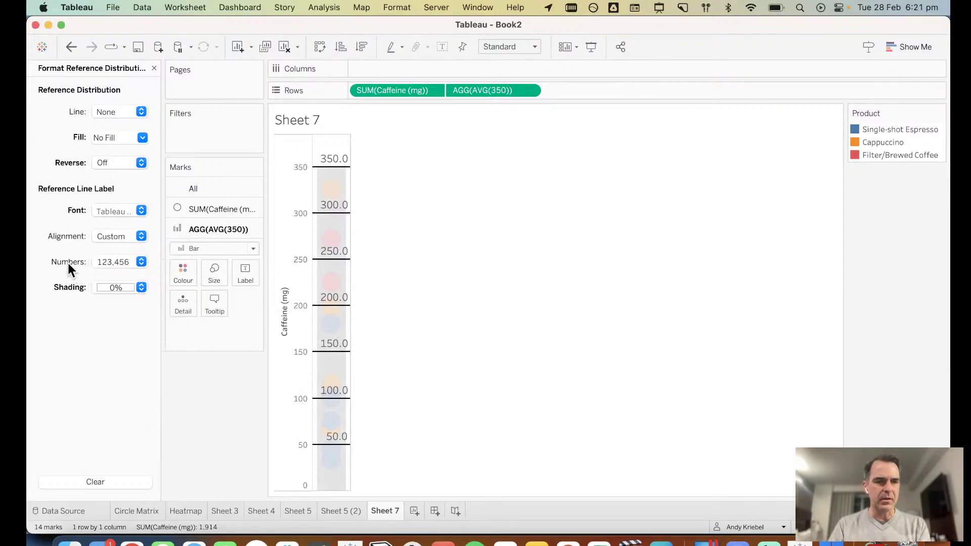
Step: Align the distribution band's labels to the centre horizontally and to the middle vertically
{"action": "left_click", "coordinate": [117, 241]}
{"action": "left_click", "coordinate": [124, 298]}
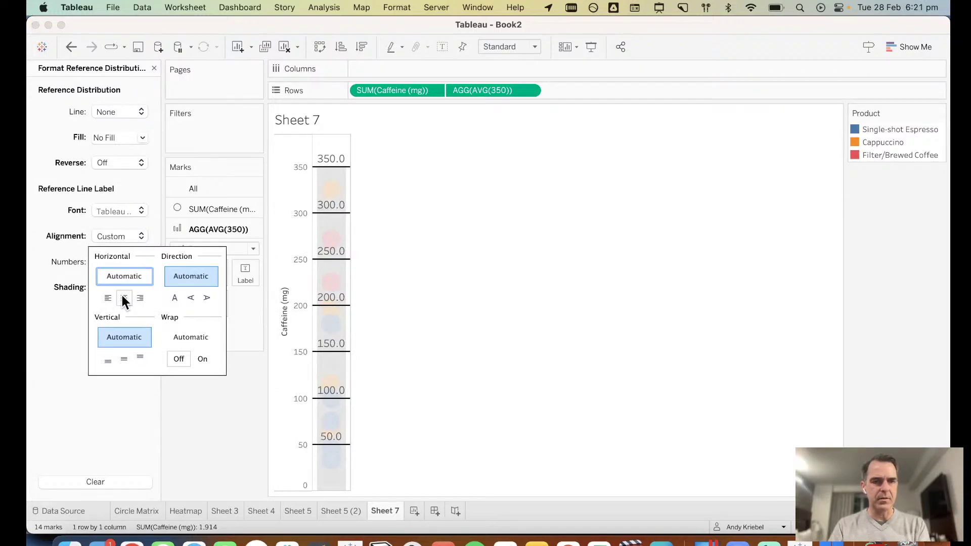
{"action": "left_click", "coordinate": [123, 360]}
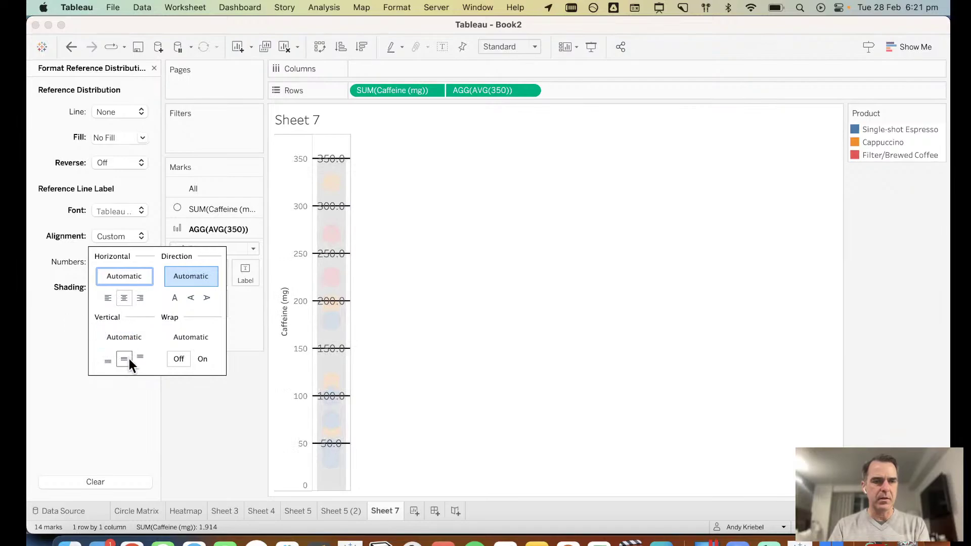
{"action": "left_click", "coordinate": [133, 339]}
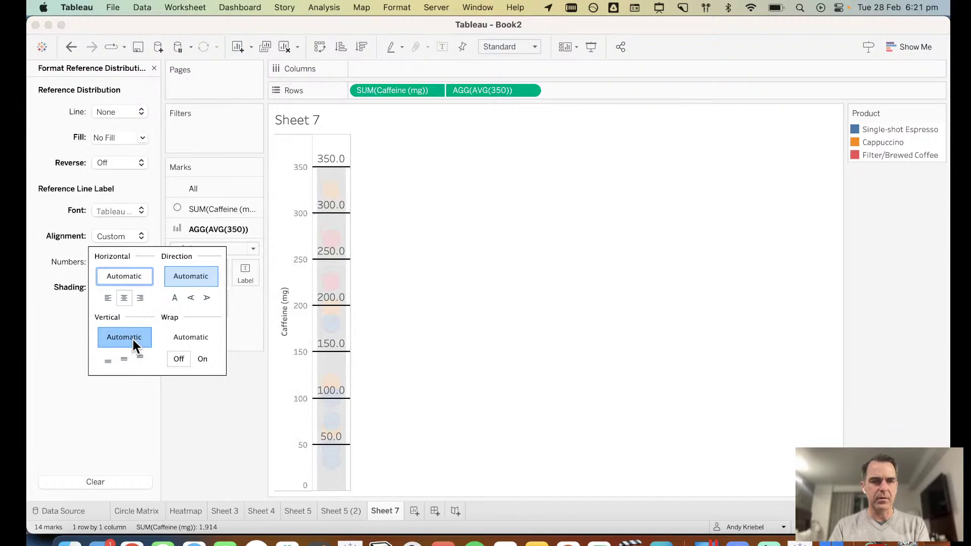
{"action": "left_click", "coordinate": [125, 359]}
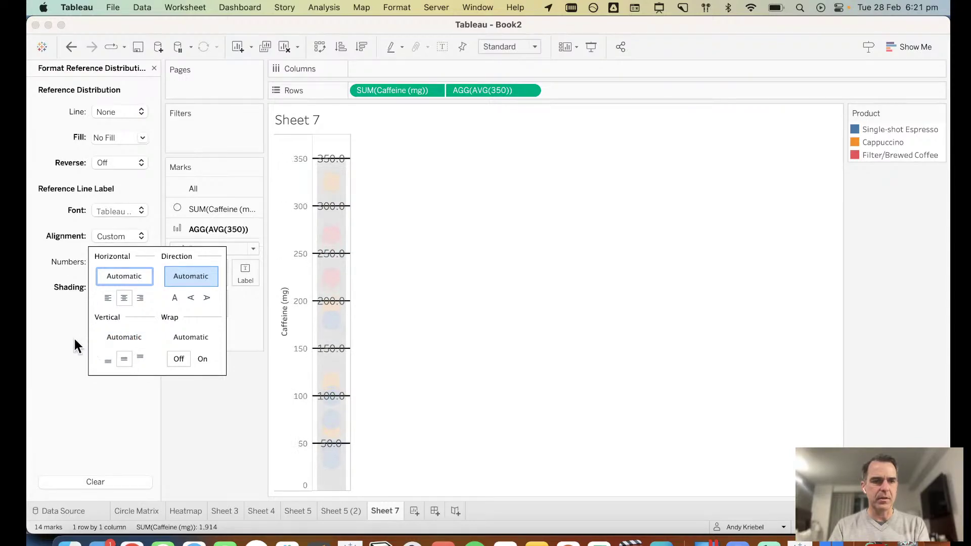
{"action": "left_click", "coordinate": [74, 340]}
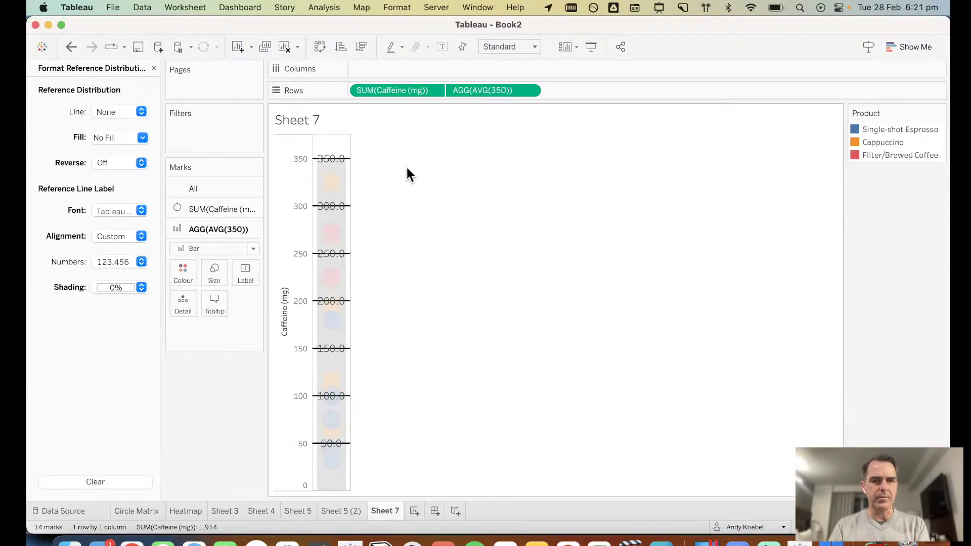
Step: Format the distribution band's labels as Number (Custom) with 0 decimal places
{"action": "left_click", "coordinate": [114, 260]}
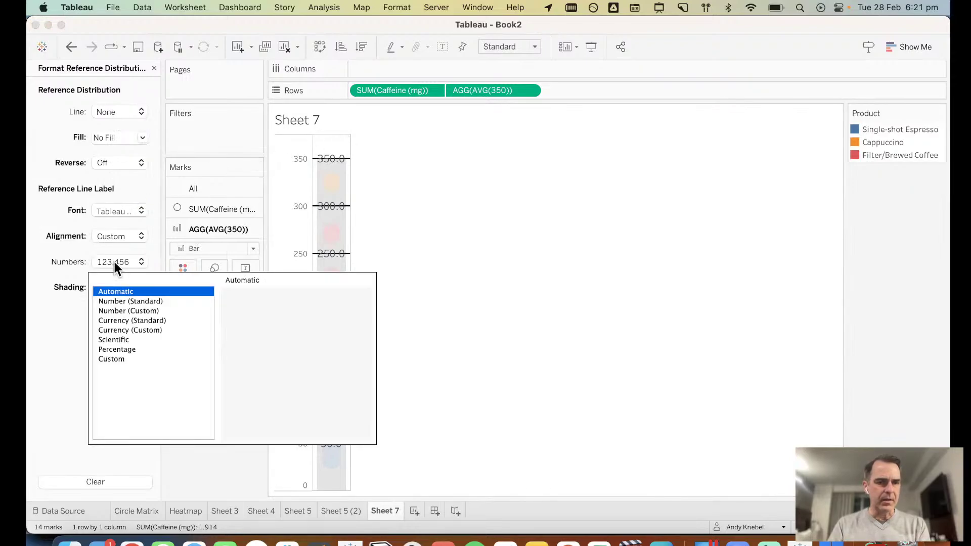
{"action": "left_click", "coordinate": [148, 312]}
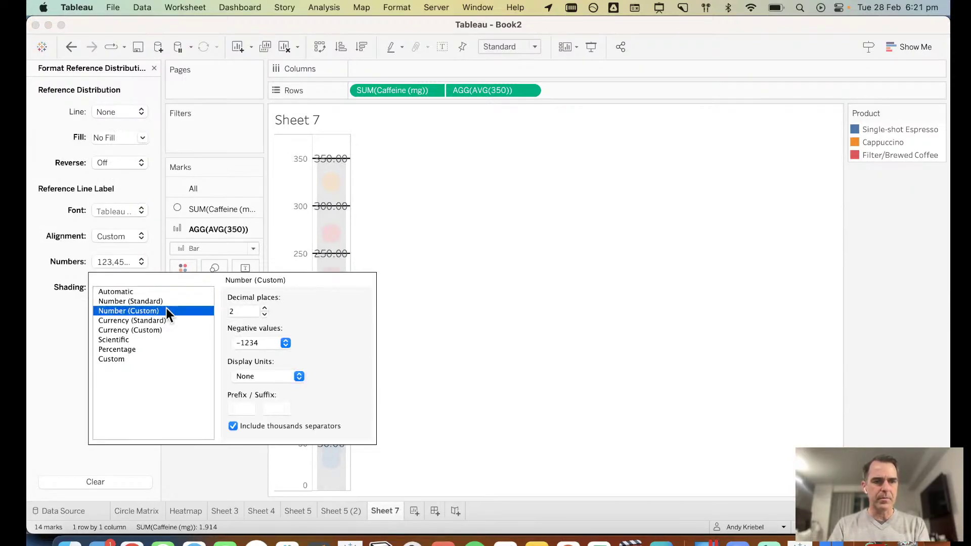
{"action": "double_click", "coordinate": [264, 314]}
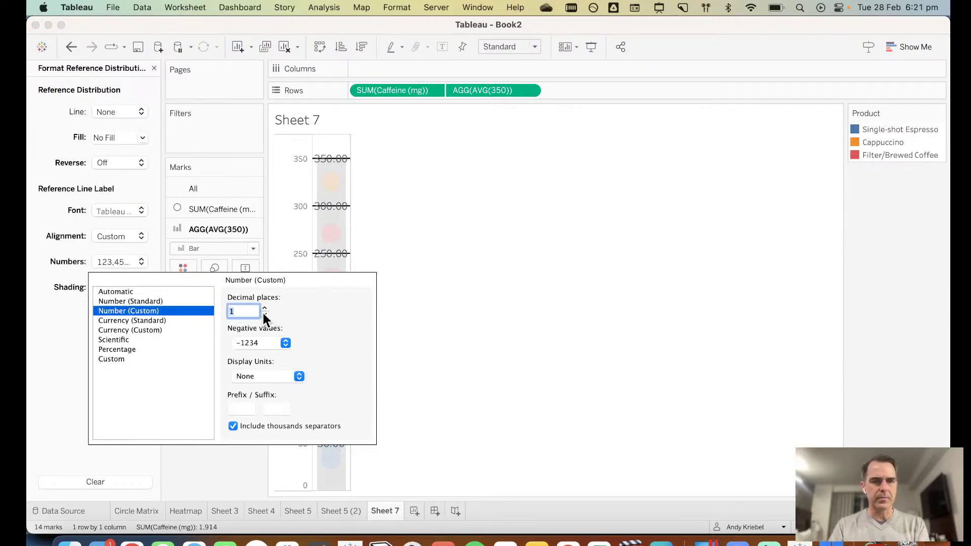
{"action": "left_click", "coordinate": [516, 312]}
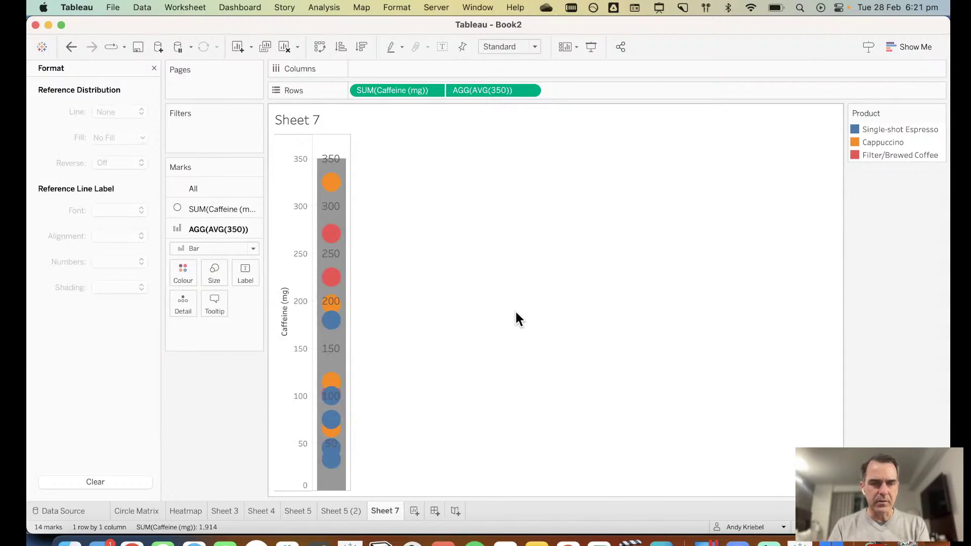
Step: Compare the labelled bar in Sheet 7 with the poster's scale in Chrome, close the formatting pane, and return to Tableau
{"action": "key", "text": "super+Tab"}
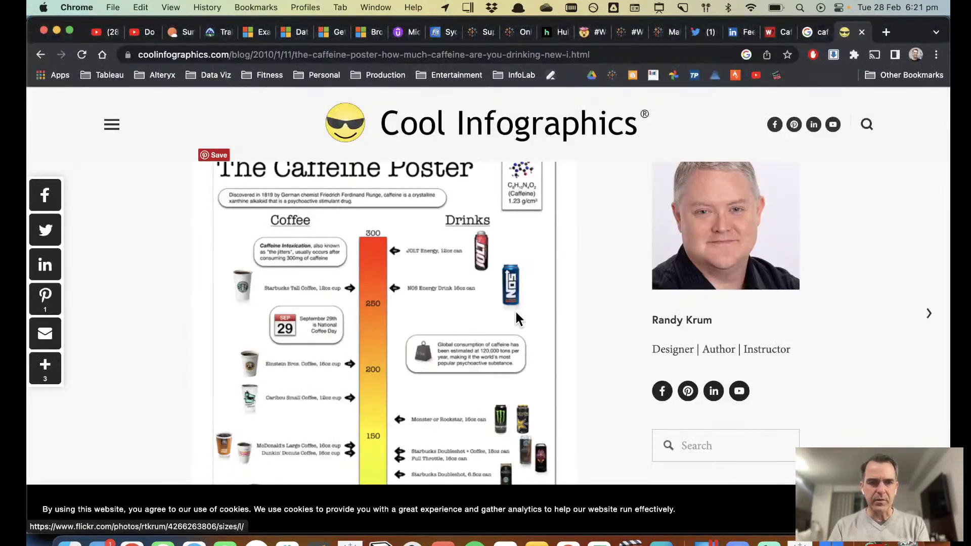
{"action": "key", "text": "super+Tab"}
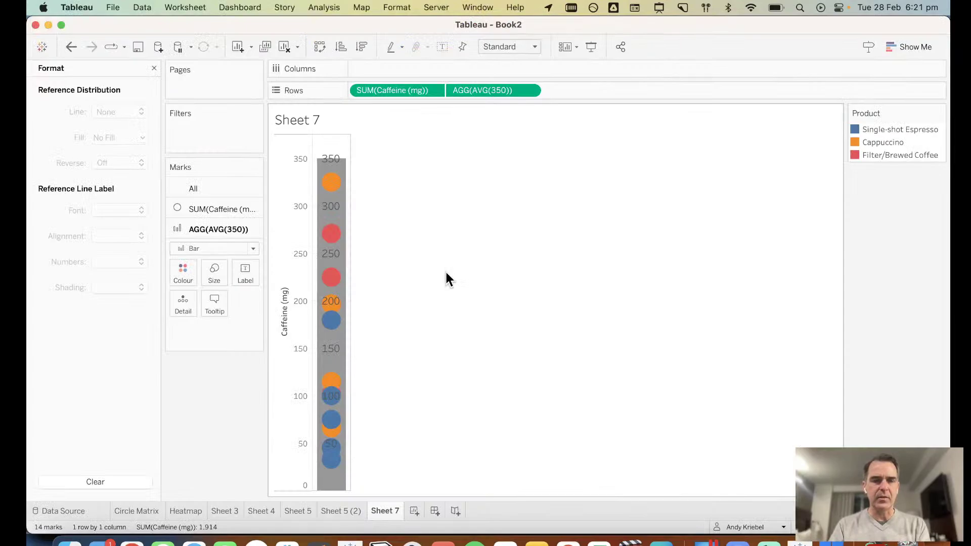
{"action": "left_click", "coordinate": [154, 68]}
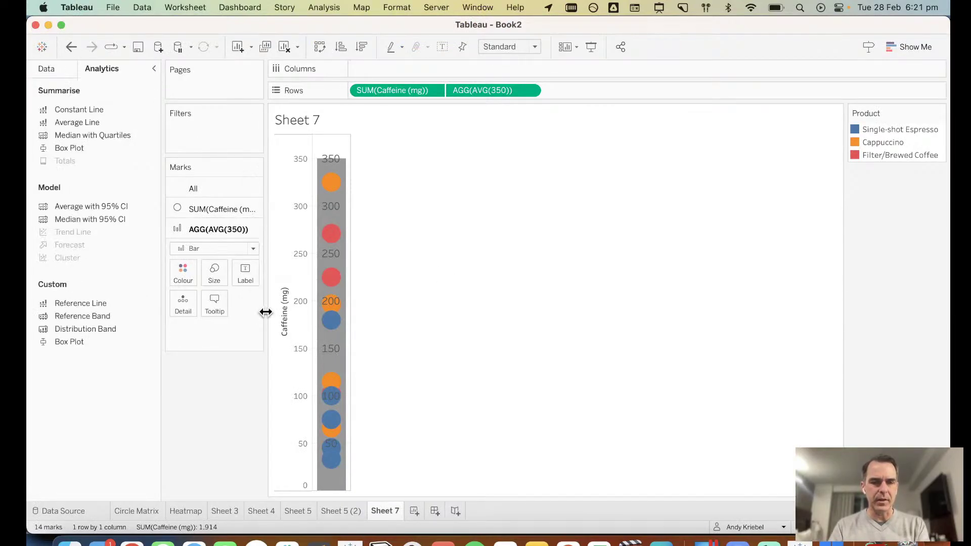
{"action": "key", "text": "super+Tab"}
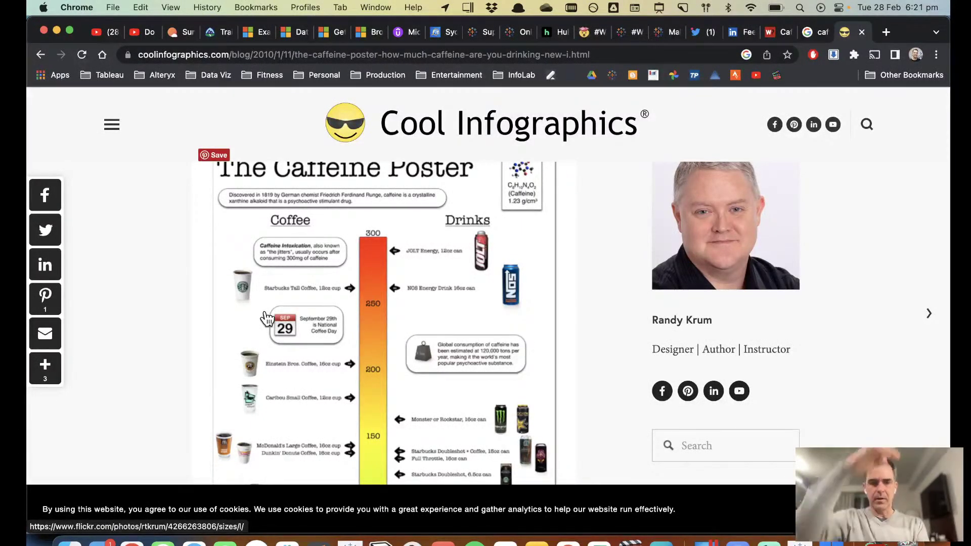
{"action": "key", "text": "super+Tab"}
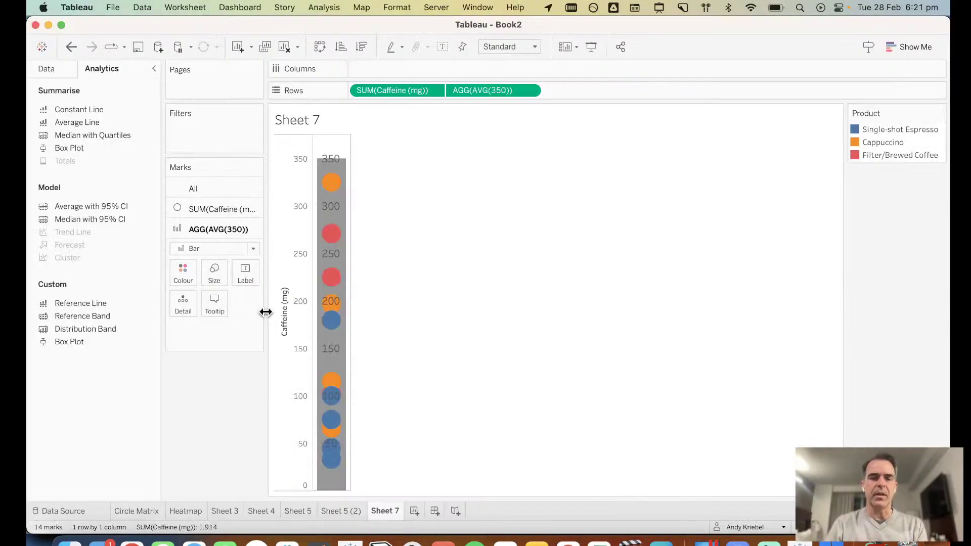
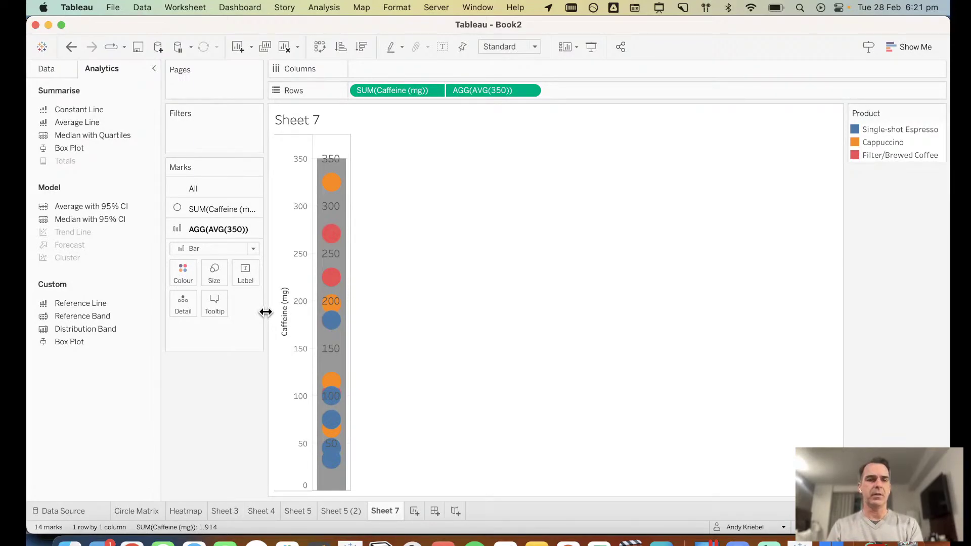
Step: Colour the AVG(350) bar by the Caffeine (mg/ml) field
{"action": "left_click", "coordinate": [63, 71]}
{"action": "left_click", "coordinate": [89, 213]}
{"action": "left_click", "coordinate": [89, 199]}
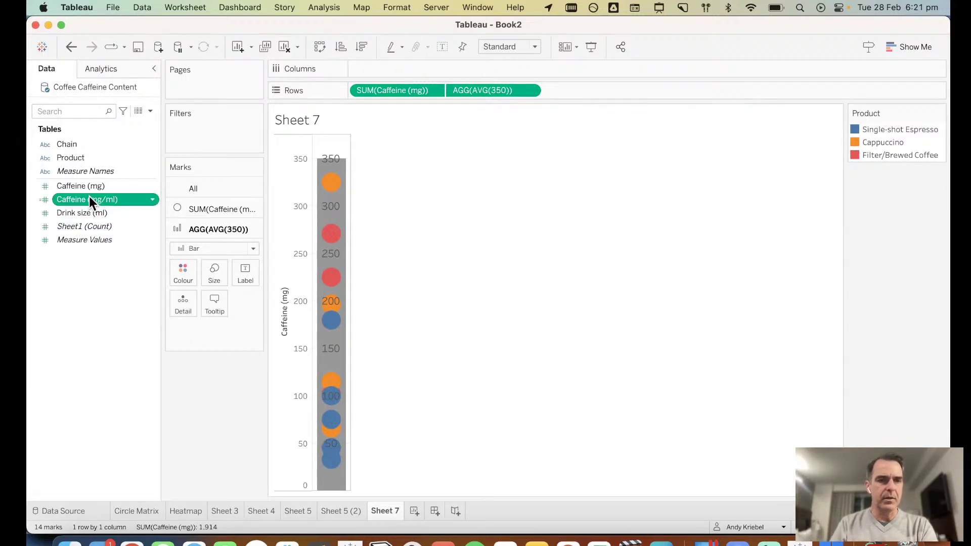
{"action": "left_click_drag", "start_coordinate": [89, 199], "coordinate": [176, 264]}
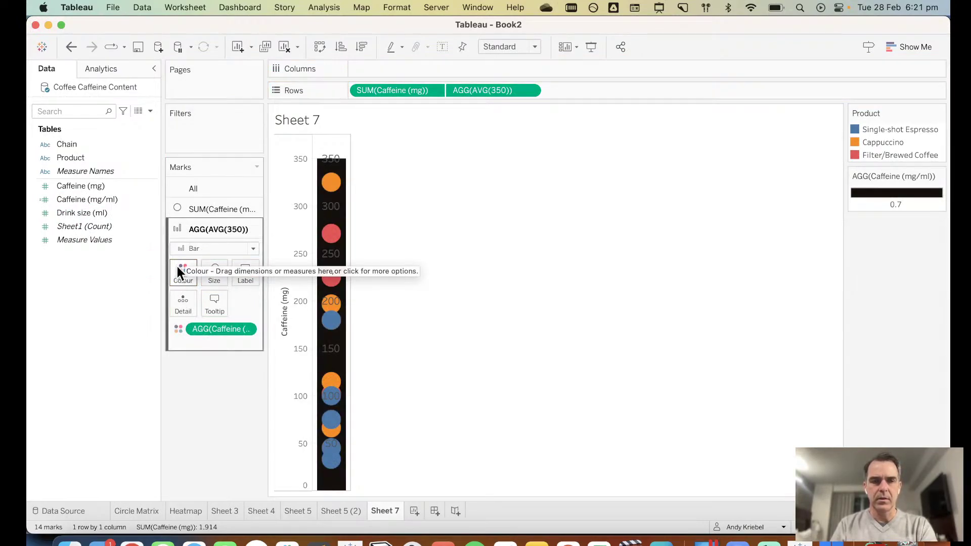
Step: Check the poster's gradient in Chrome, return to Tableau, and try the Color Brewer Purple-Orange palette on the AVG(350) bar
{"action": "double_click", "coordinate": [875, 203]}
{"action": "left_click", "coordinate": [504, 208]}
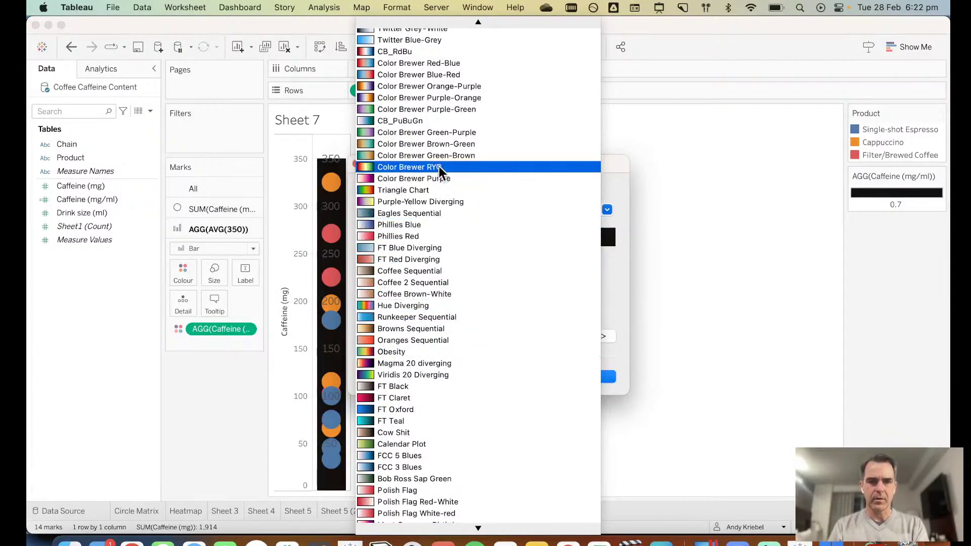
{"action": "key", "text": "super+Tab"}
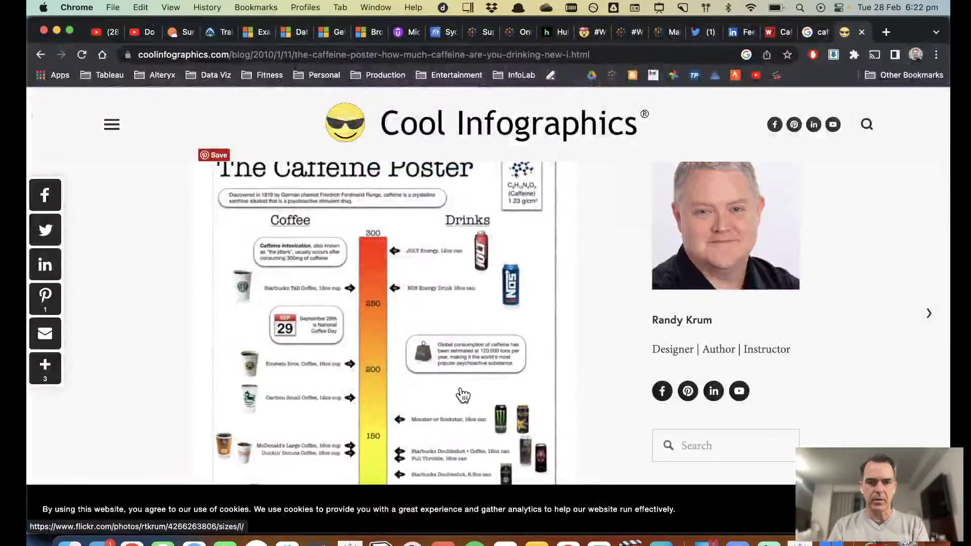
{"action": "scroll", "coordinate": [462, 395], "scroll_direction": "down", "scroll_amount": 5}
{"action": "scroll", "coordinate": [462, 395], "scroll_direction": "down", "scroll_amount": 3}
{"action": "scroll", "coordinate": [462, 397], "scroll_direction": "up", "scroll_amount": 3}
{"action": "key", "text": "super+Tab"}
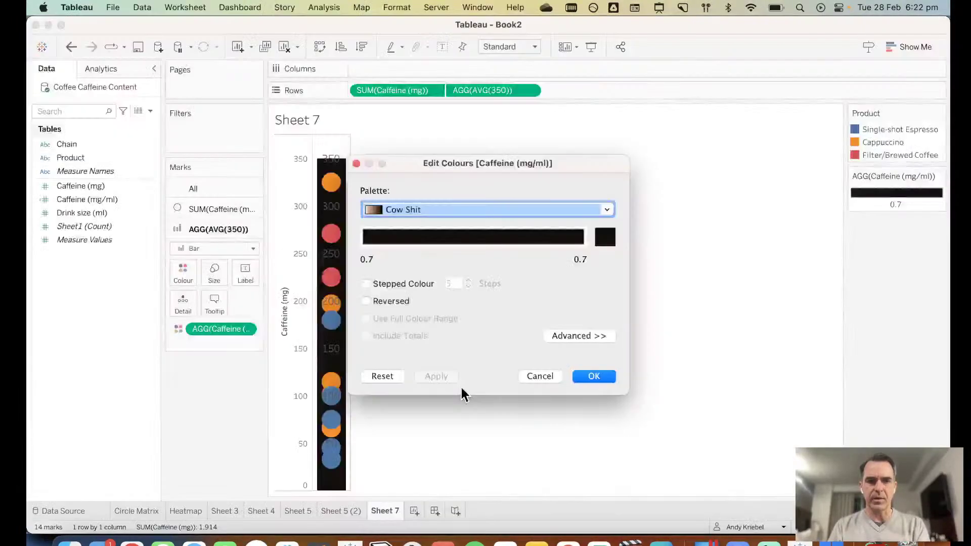
{"action": "left_click", "coordinate": [443, 208]}
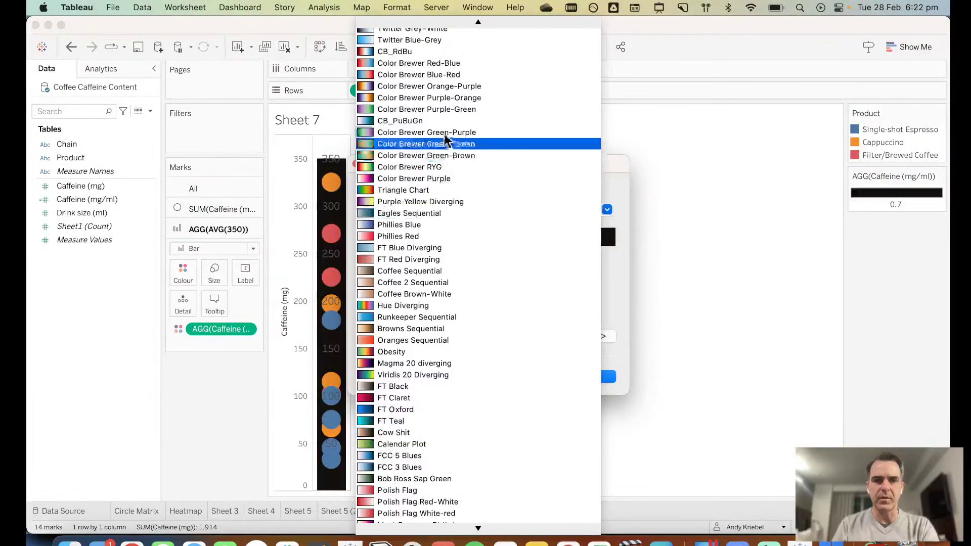
{"action": "left_click", "coordinate": [439, 99]}
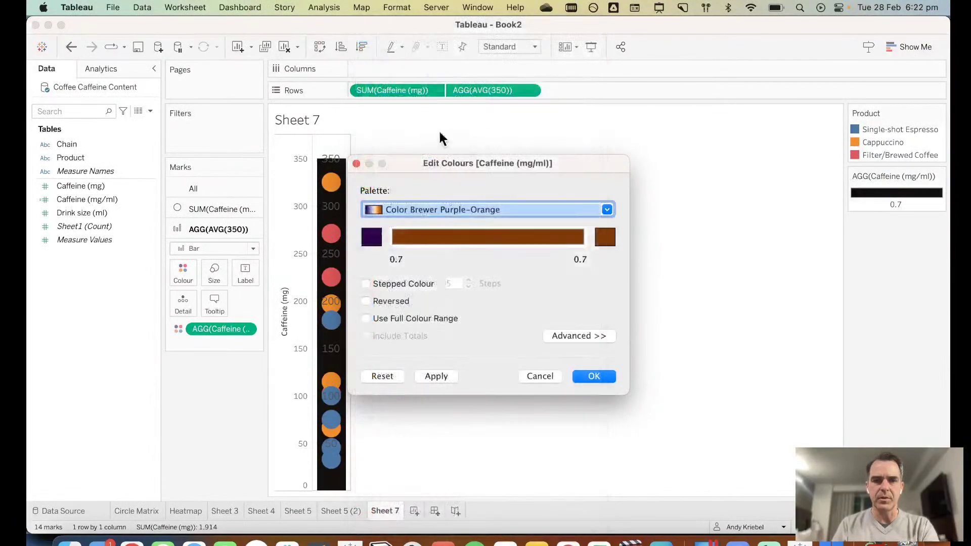
{"action": "left_click", "coordinate": [434, 374]}
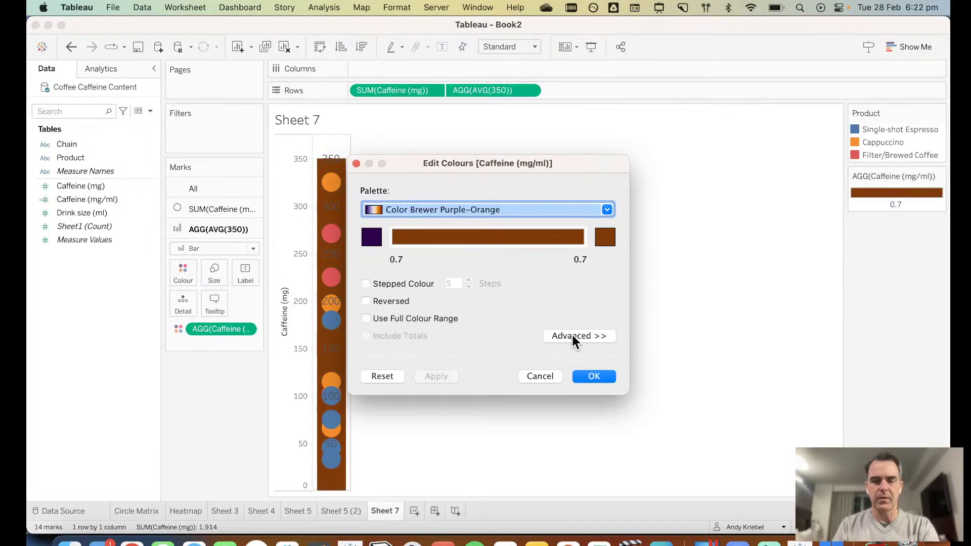
{"action": "left_click", "coordinate": [537, 378]}
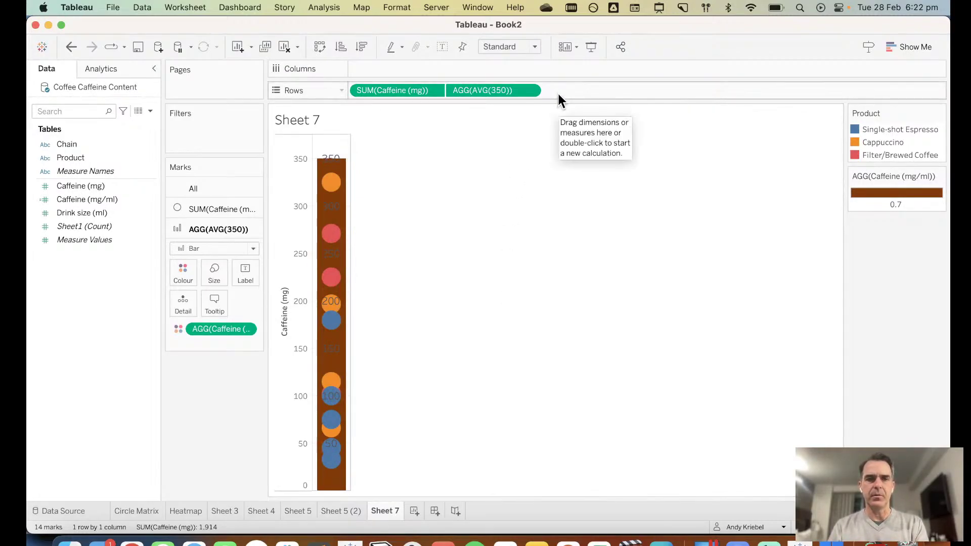
Step: Save the AVG(350) pill as a field in the data pane and create a calculated field named AVG(0) with the formula AVG(0)
{"action": "left_click_drag", "start_coordinate": [496, 90], "coordinate": [76, 315]}
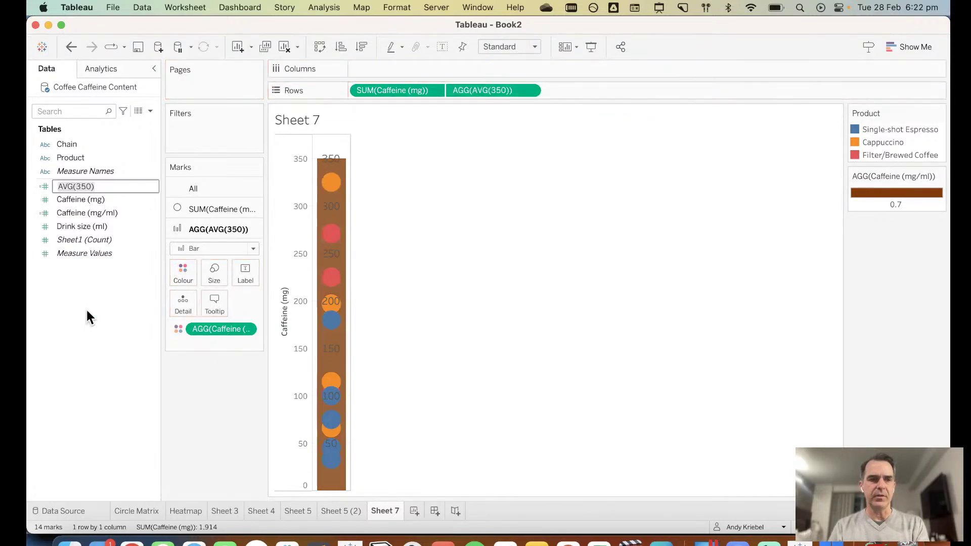
{"action": "key", "text": "Return"}
{"action": "right_click", "coordinate": [86, 307]}
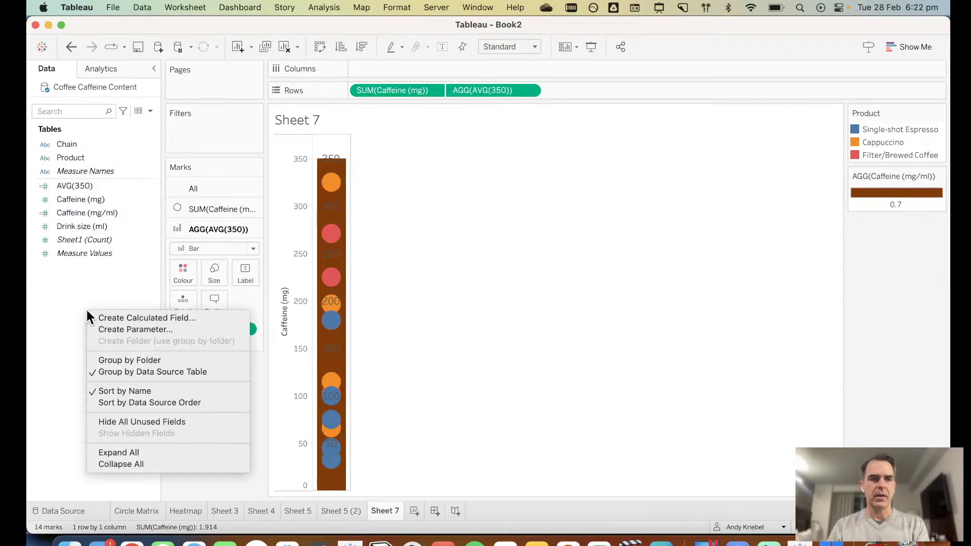
{"action": "left_click", "coordinate": [113, 316]}
{"action": "type", "text": "AVG"}
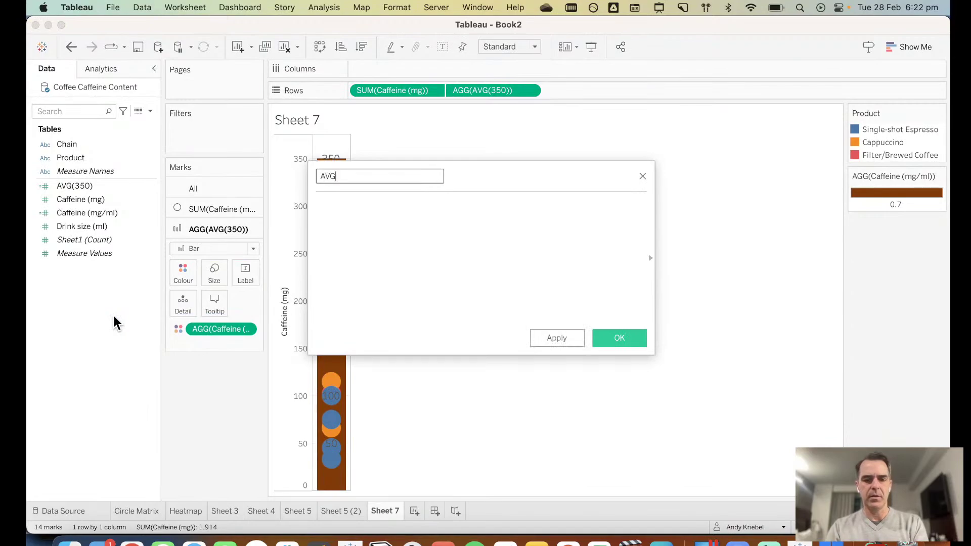
{"action": "type", "text": "(1)"}
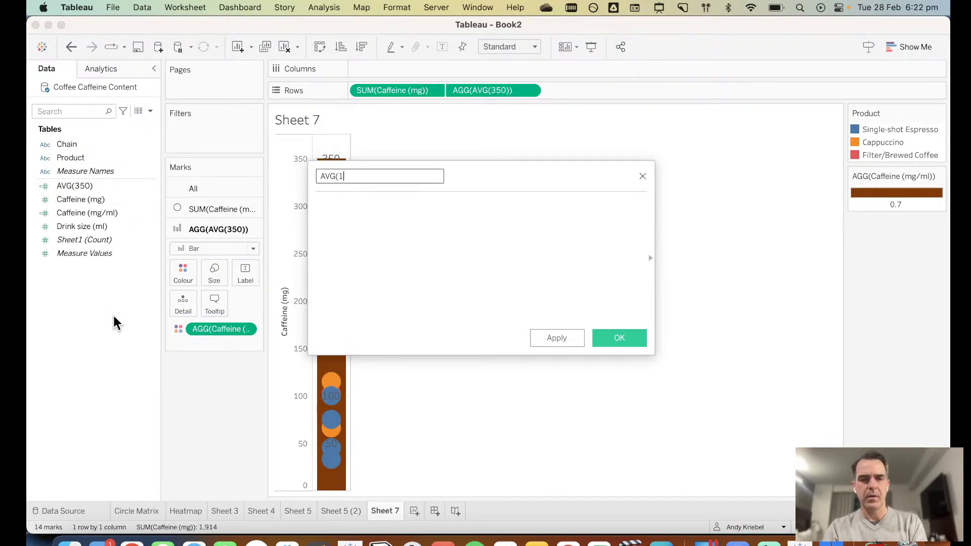
{"action": "key", "text": "BackSpace"}
{"action": "key", "text": "BackSpace"}
{"action": "type", "text": "0)"}
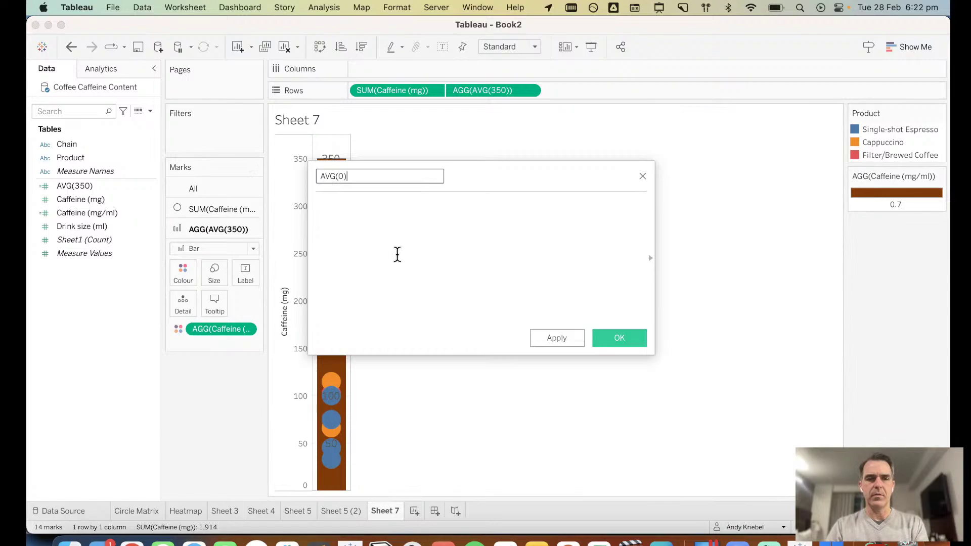
{"action": "left_click", "coordinate": [426, 274]}
{"action": "type", "text": "AVG(0)"}
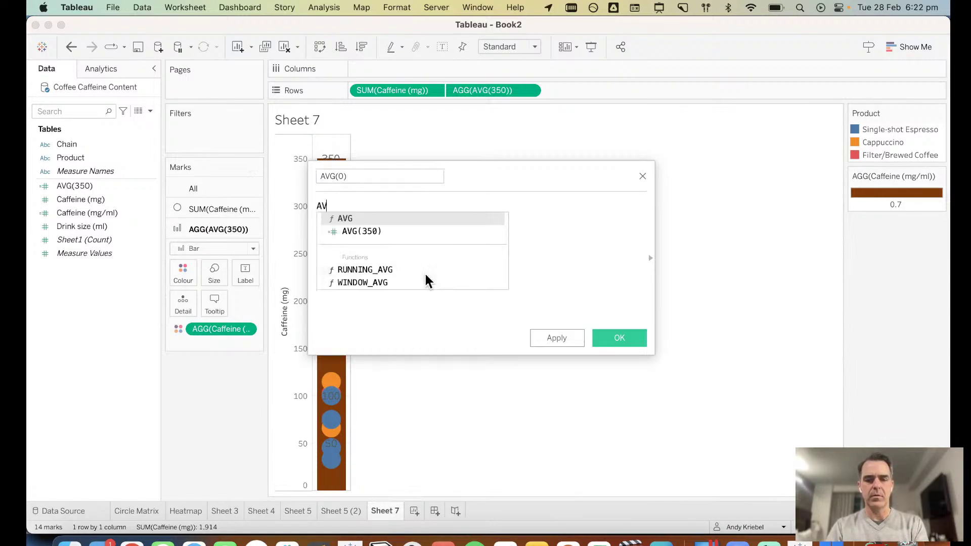
{"action": "left_click", "coordinate": [637, 340]}
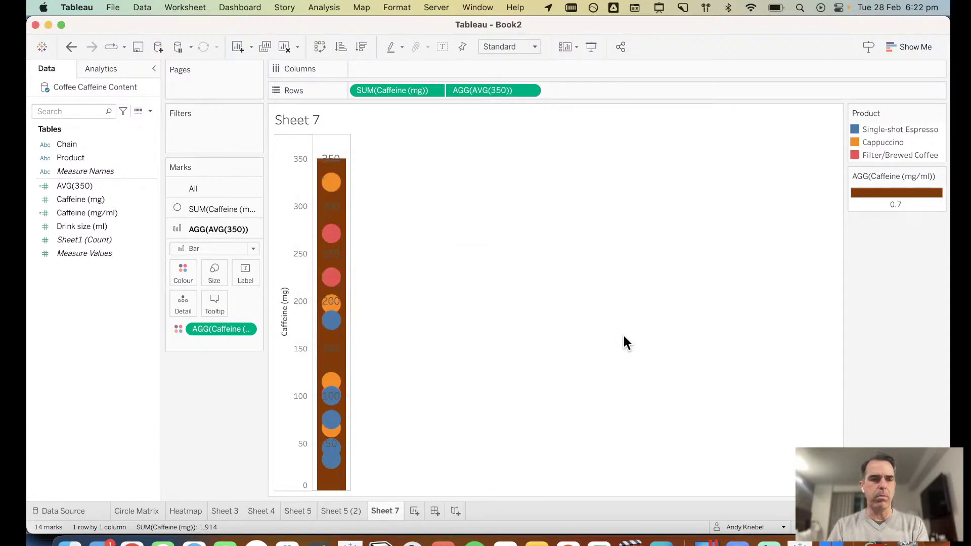
Step: Add AVG(0) to the shown AVG(350) axis as Measure Values and synchronise that axis with Caffeine (mg)
{"action": "left_click", "coordinate": [531, 90]}
{"action": "left_click", "coordinate": [497, 167]}
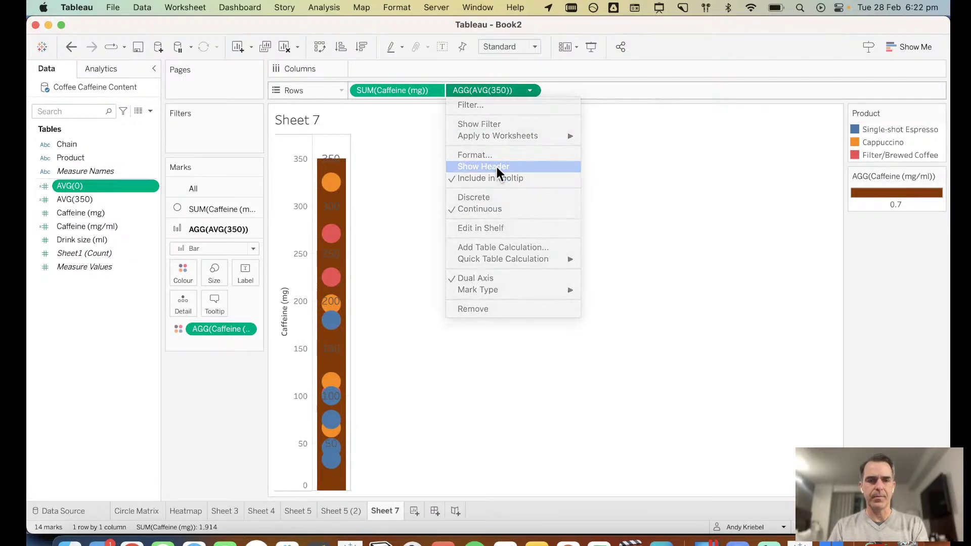
{"action": "left_click_drag", "start_coordinate": [89, 186], "coordinate": [372, 276]}
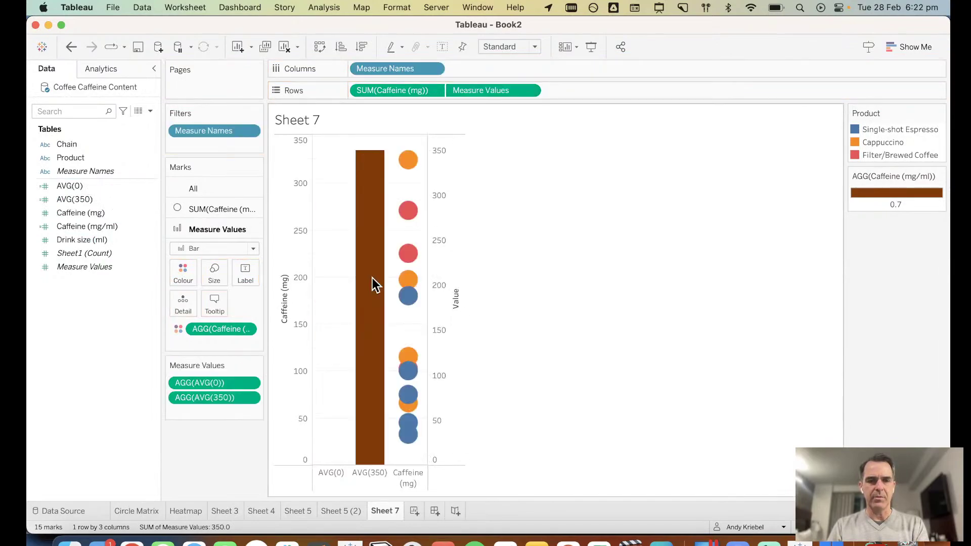
{"action": "right_click", "coordinate": [456, 263]}
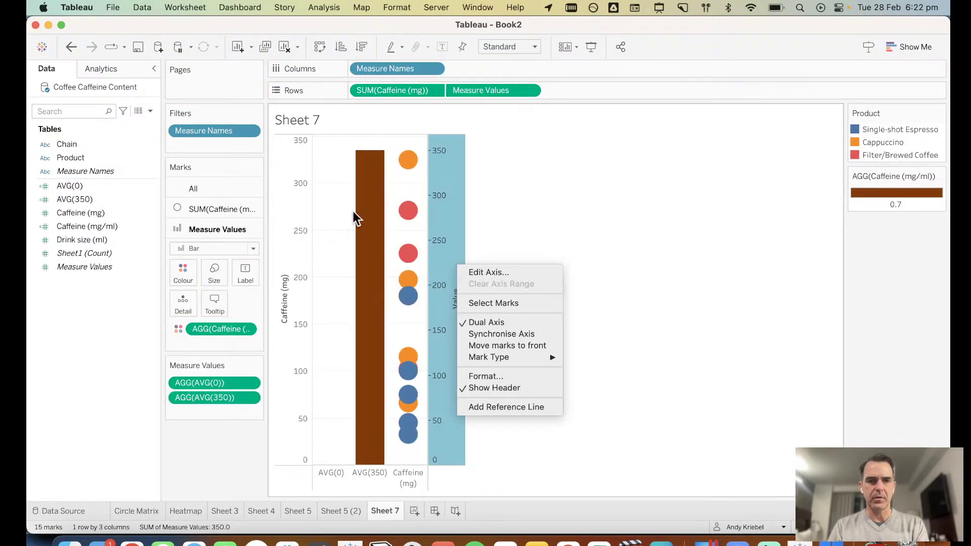
{"action": "left_click", "coordinate": [490, 334]}
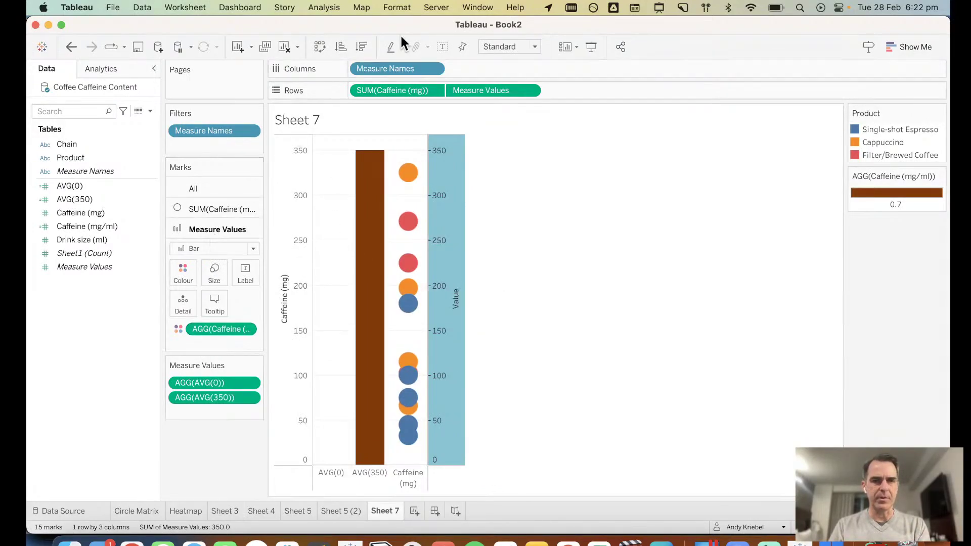
Step: Change the Measure Values marks to Line and move Measure Names from Columns to Path
{"action": "left_click", "coordinate": [212, 248]}
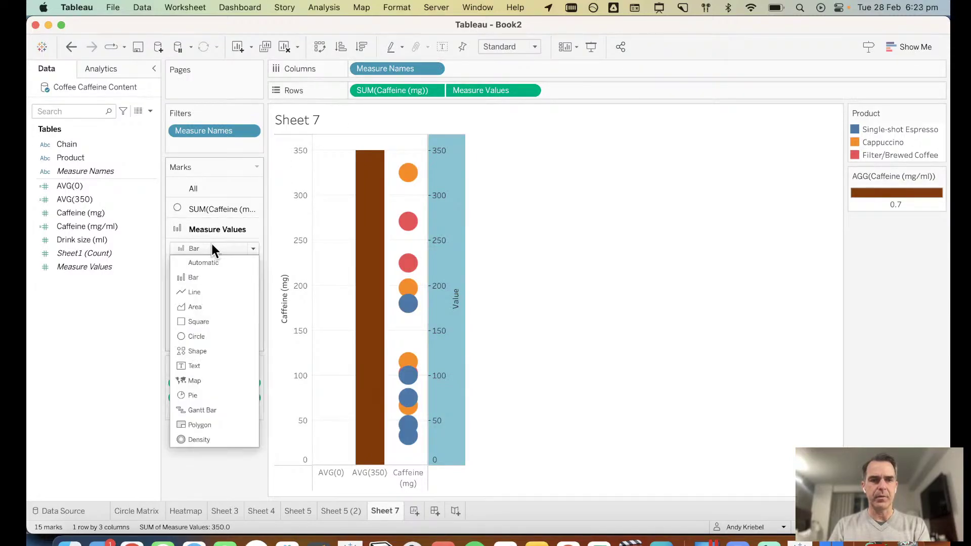
{"action": "left_click", "coordinate": [204, 295]}
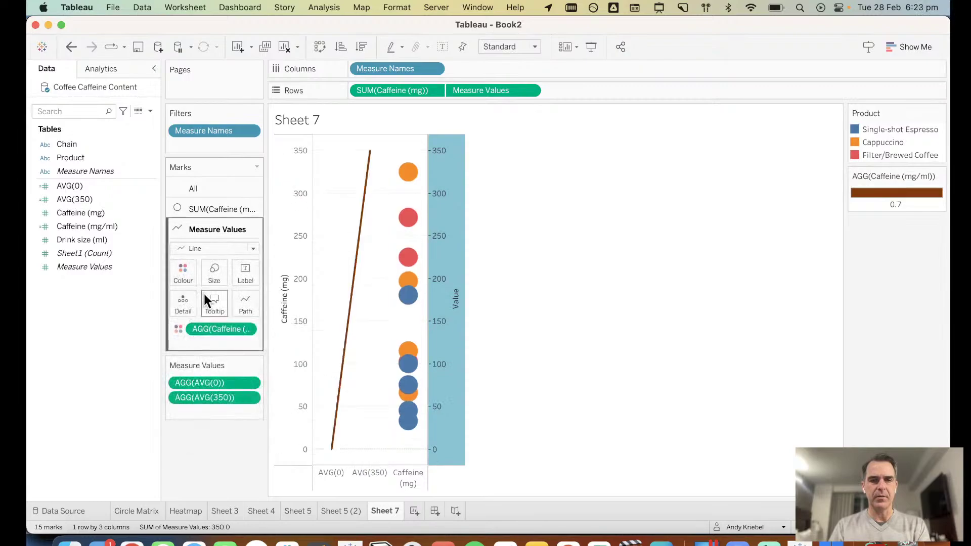
{"action": "left_click_drag", "start_coordinate": [378, 68], "coordinate": [246, 305]}
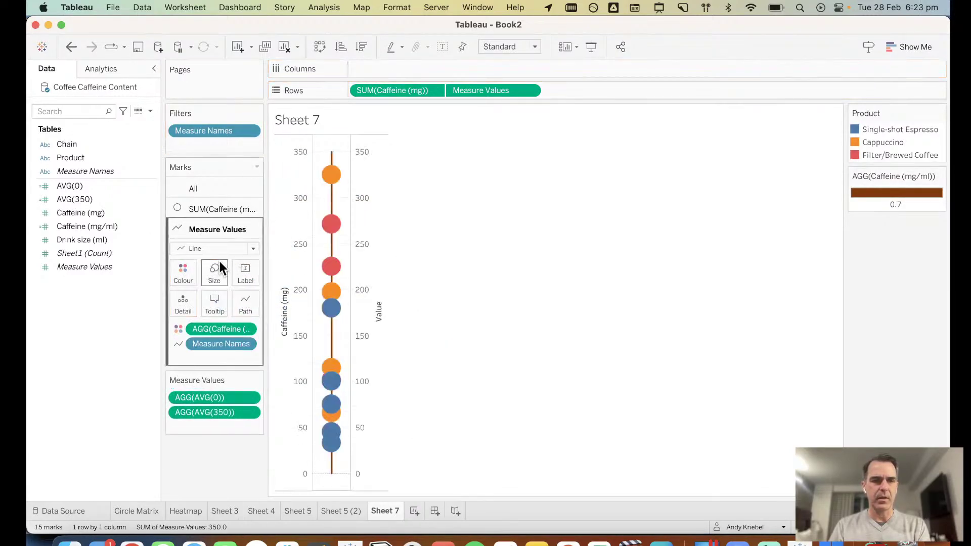
Step: Increase the Measure Values line to its maximum size so it forms a thick vertical bar behind the dots
{"action": "left_click", "coordinate": [245, 305]}
{"action": "left_click_drag", "start_coordinate": [271, 300], "coordinate": [313, 300]}
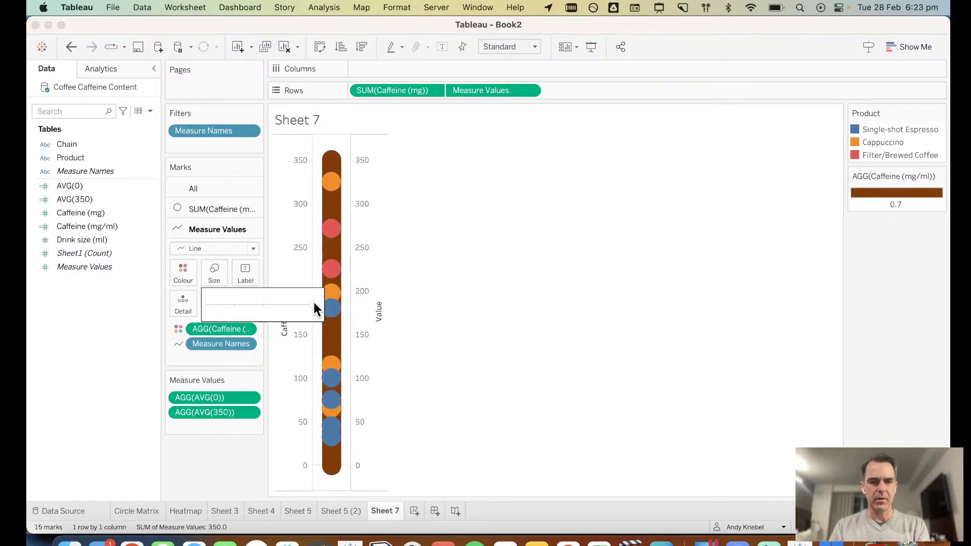
{"action": "left_click", "coordinate": [591, 363]}
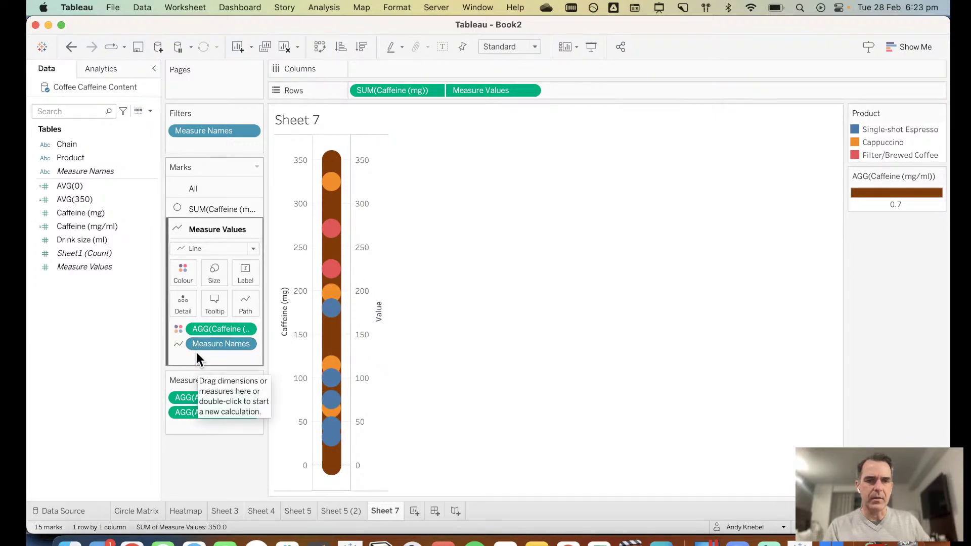
Step: Colour the thick line by Measure Values and apply the Temperature Diverging palette
{"action": "left_click_drag", "start_coordinate": [92, 267], "coordinate": [178, 270]}
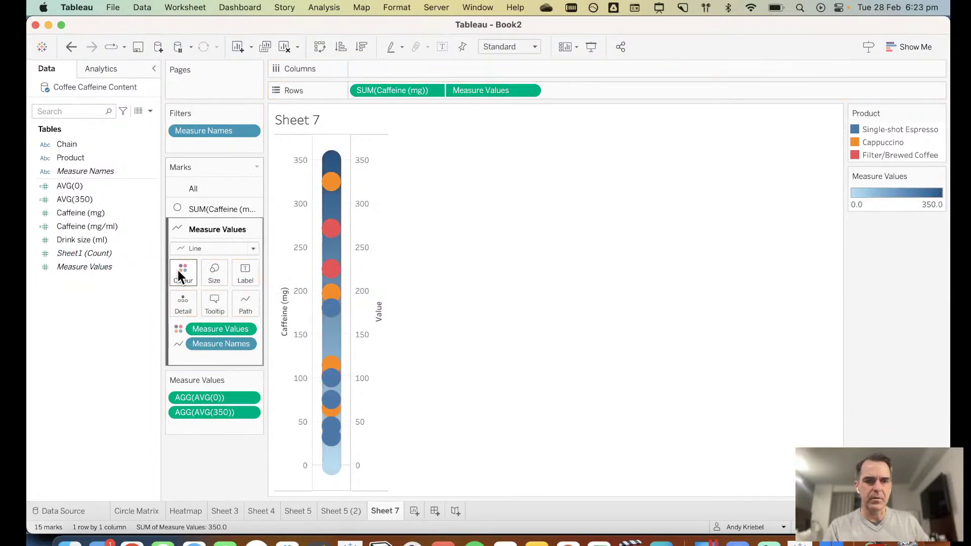
{"action": "double_click", "coordinate": [888, 202]}
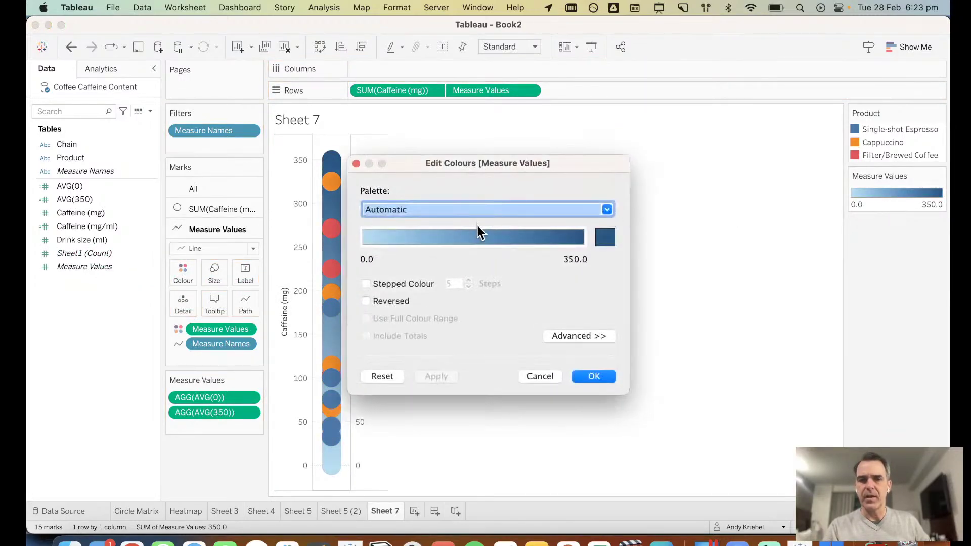
{"action": "left_click", "coordinate": [462, 215]}
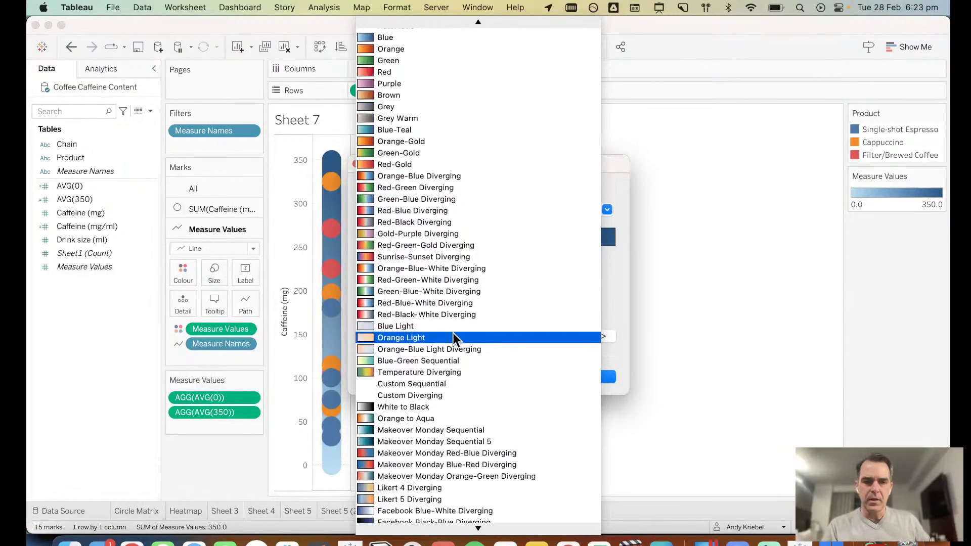
{"action": "left_click", "coordinate": [447, 373]}
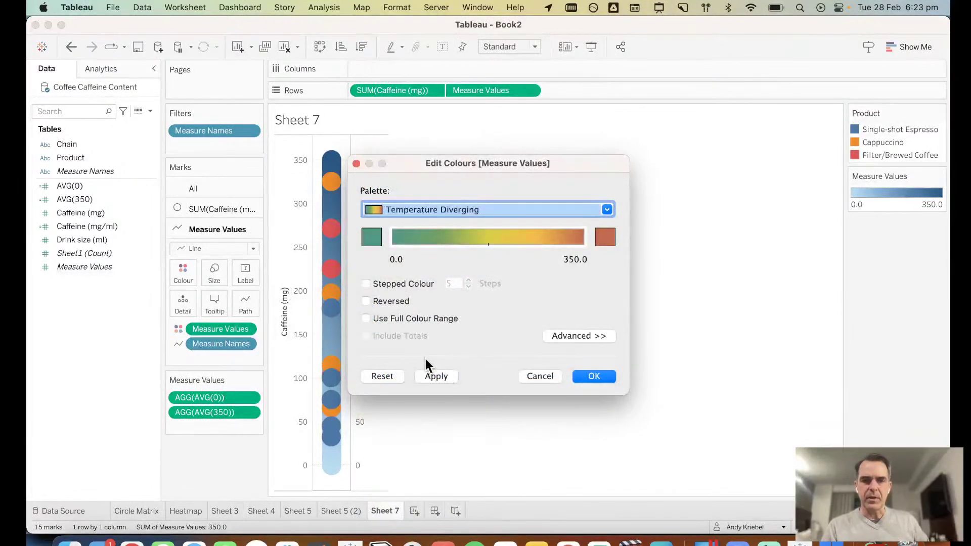
{"action": "left_click", "coordinate": [443, 378]}
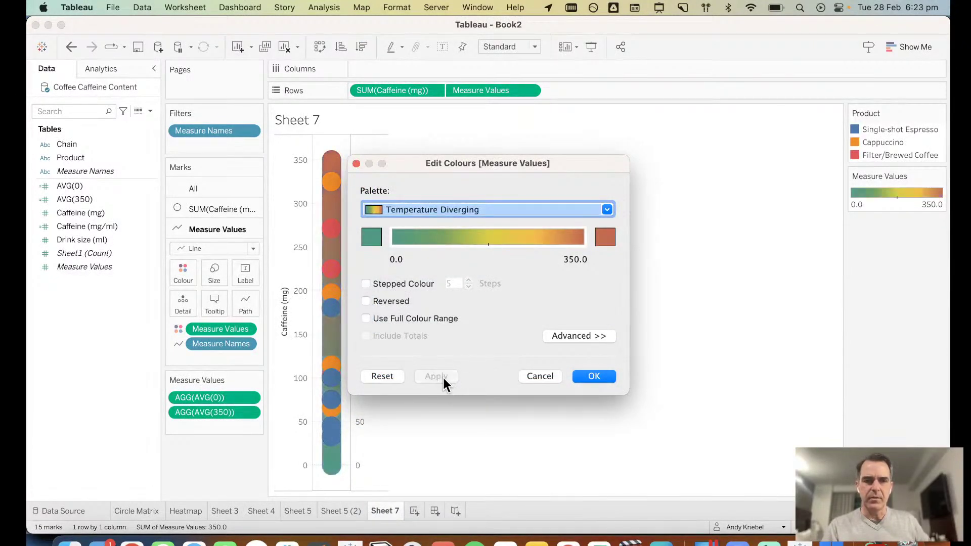
Step: Check the poster's gradient in Chrome, return to Tableau, and apply the Color Brewer RYG palette to the Measure Values line
{"action": "key", "text": "super+Tab"}
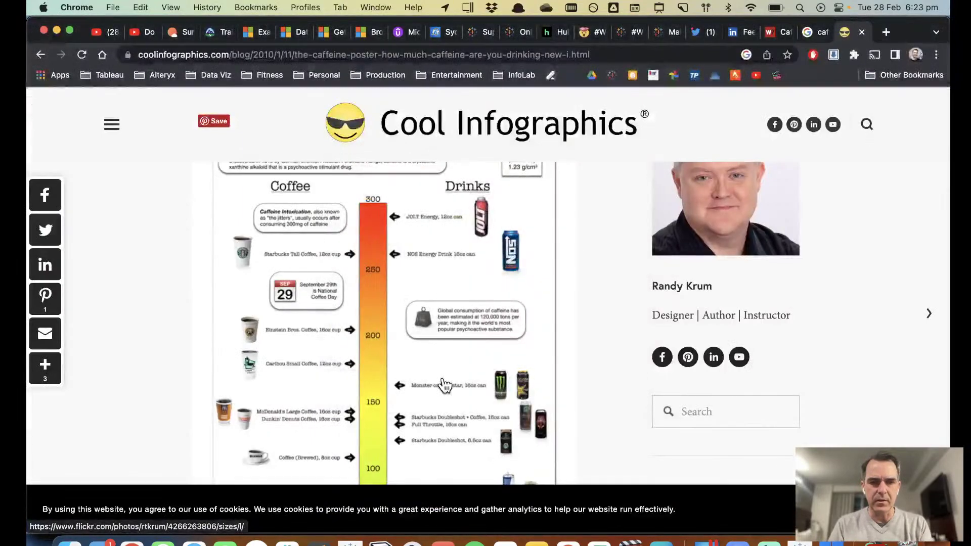
{"action": "scroll", "coordinate": [444, 384], "scroll_direction": "down", "scroll_amount": 2}
{"action": "scroll", "coordinate": [444, 385], "scroll_direction": "down", "scroll_amount": 4}
{"action": "key", "text": "super+Tab"}
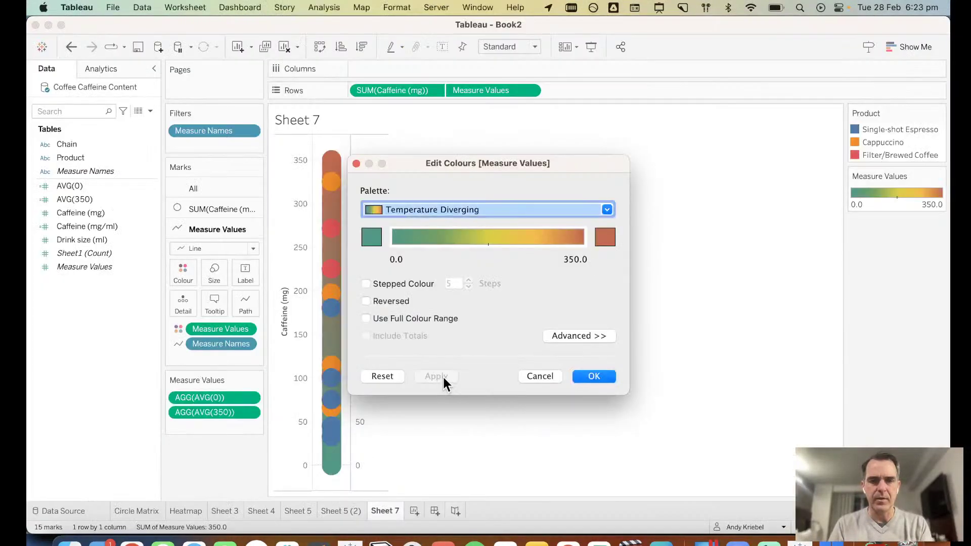
{"action": "left_click", "coordinate": [439, 210]}
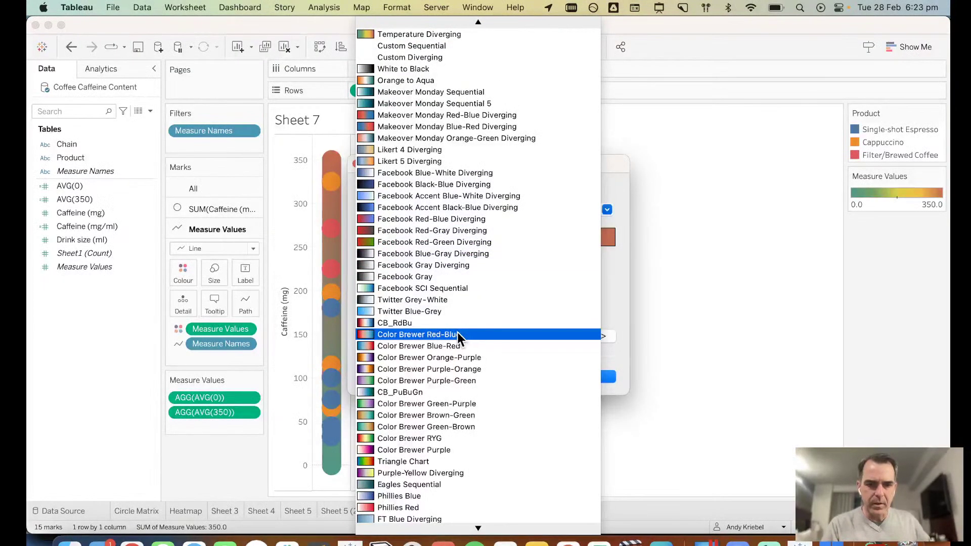
{"action": "scroll", "coordinate": [457, 333], "scroll_direction": "down", "scroll_amount": 3}
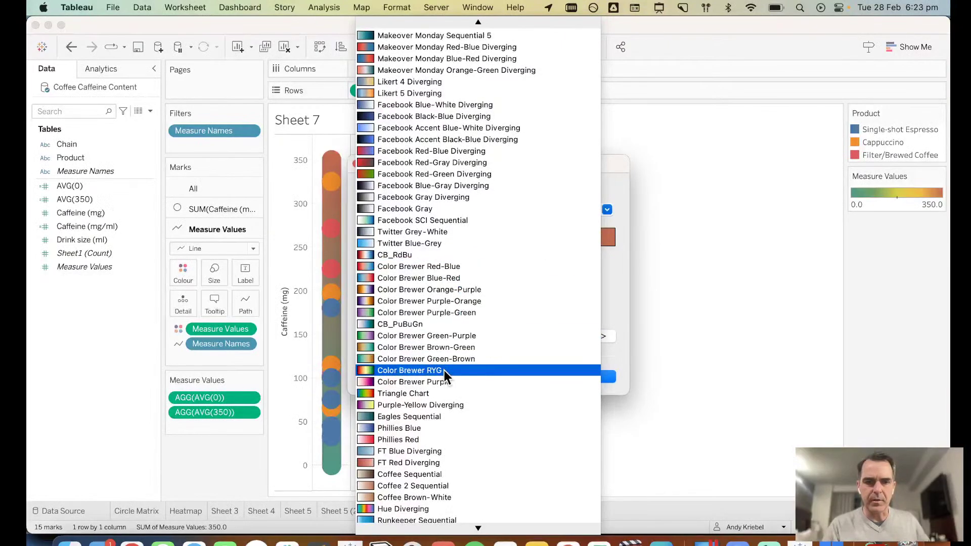
{"action": "left_click", "coordinate": [444, 370]}
{"action": "left_click", "coordinate": [444, 379]}
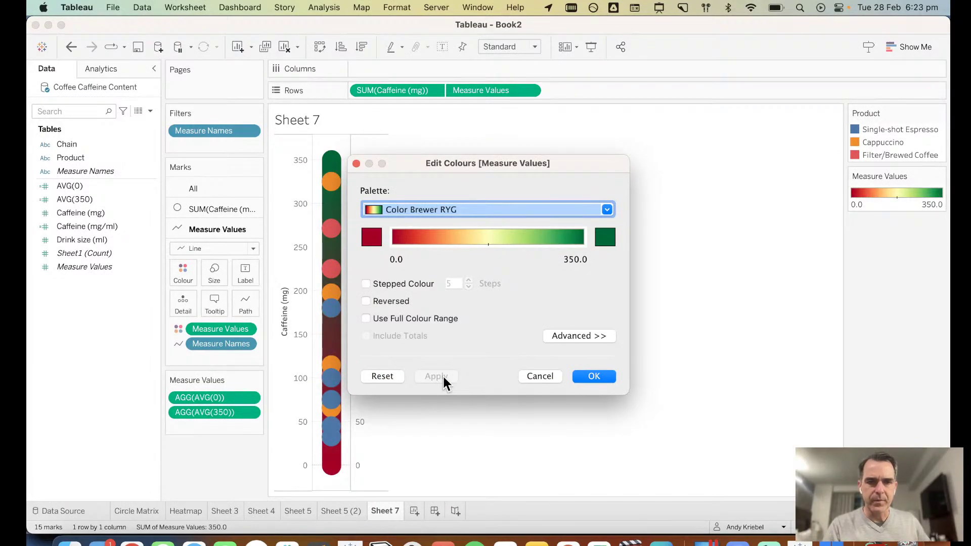
Step: Fix the Measure Values colour range with start 0, end 350 and centre 175
{"action": "left_click", "coordinate": [571, 336]}
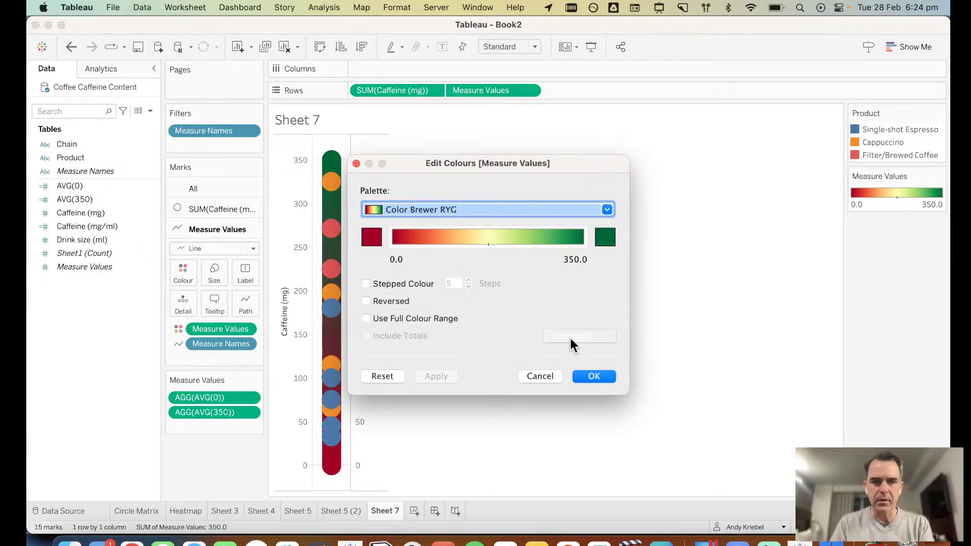
{"action": "left_click", "coordinate": [365, 371]}
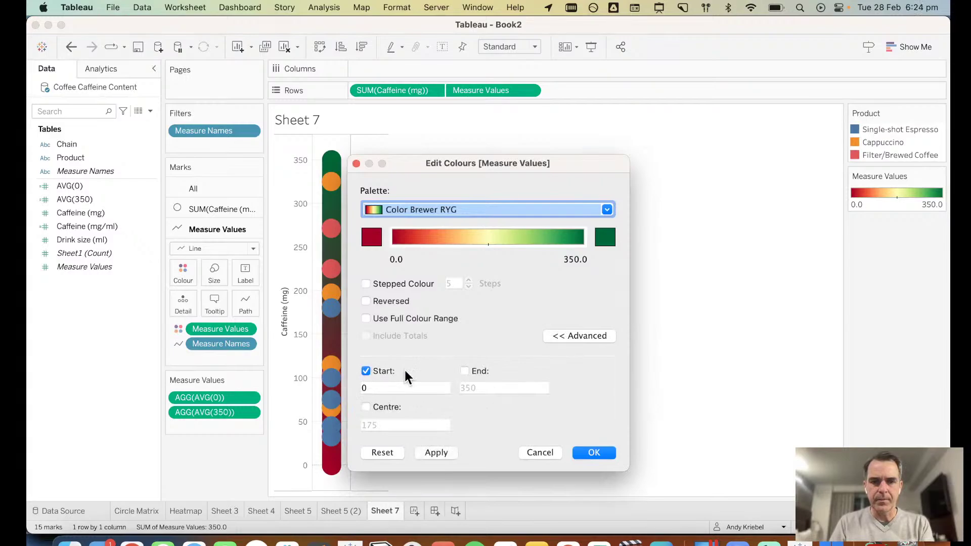
{"action": "left_click", "coordinate": [465, 371]}
{"action": "left_click", "coordinate": [365, 408]}
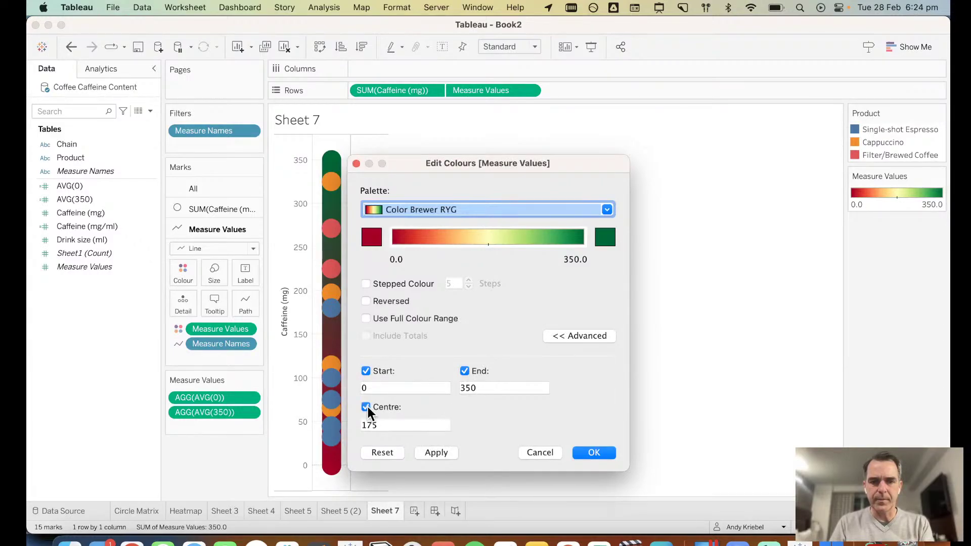
{"action": "left_click", "coordinate": [430, 455]}
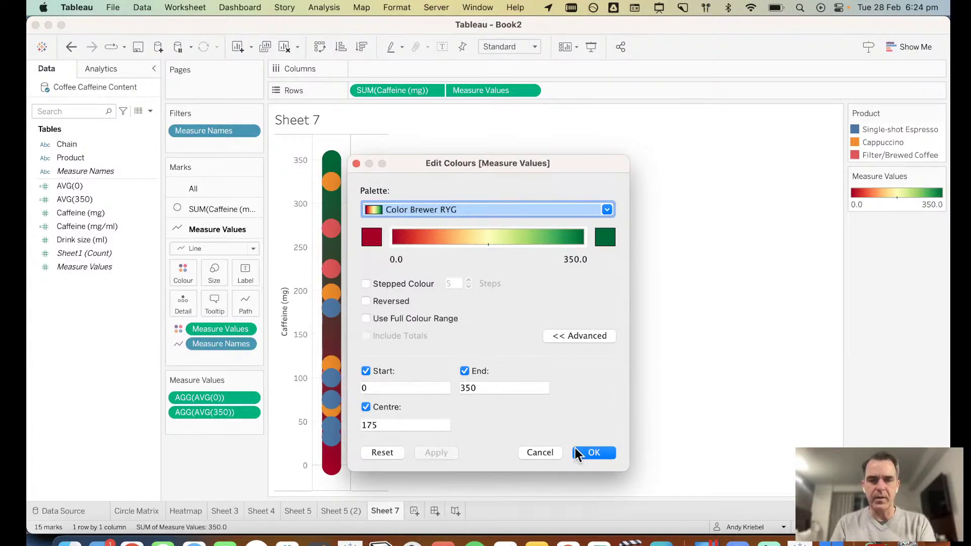
{"action": "left_click", "coordinate": [596, 453]}
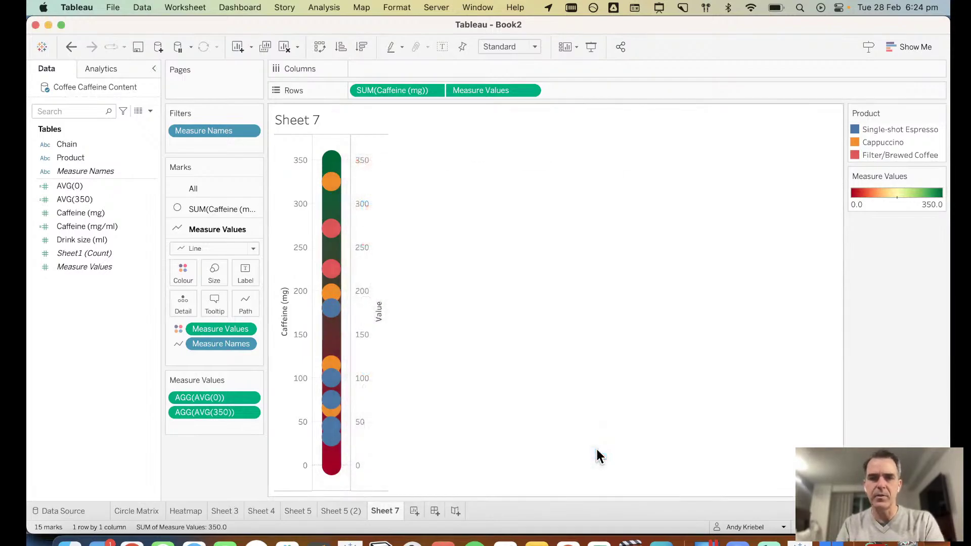
Step: Create a calculated field named AVG(175) with the formula AVG(175)
{"action": "right_click", "coordinate": [93, 333]}
{"action": "left_click", "coordinate": [127, 348]}
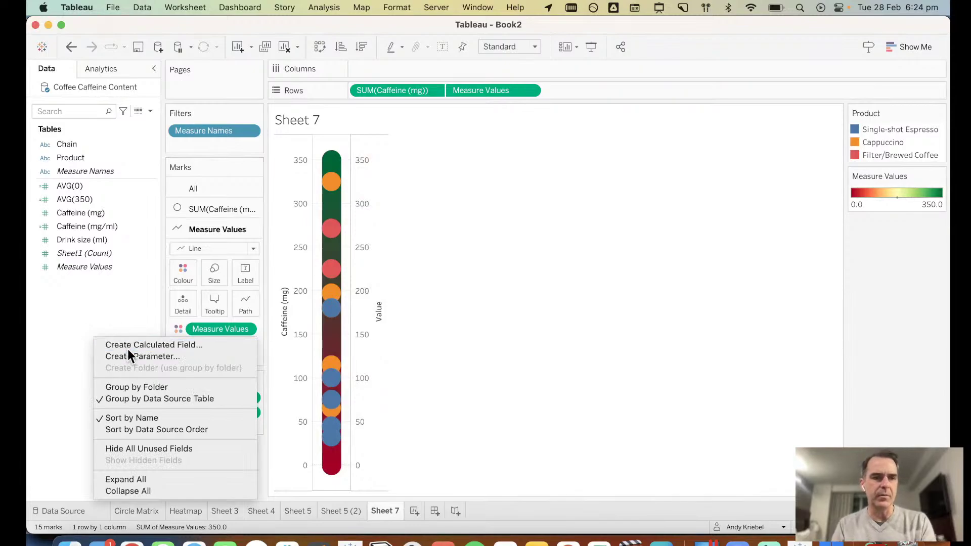
{"action": "type", "text": "AVG("}
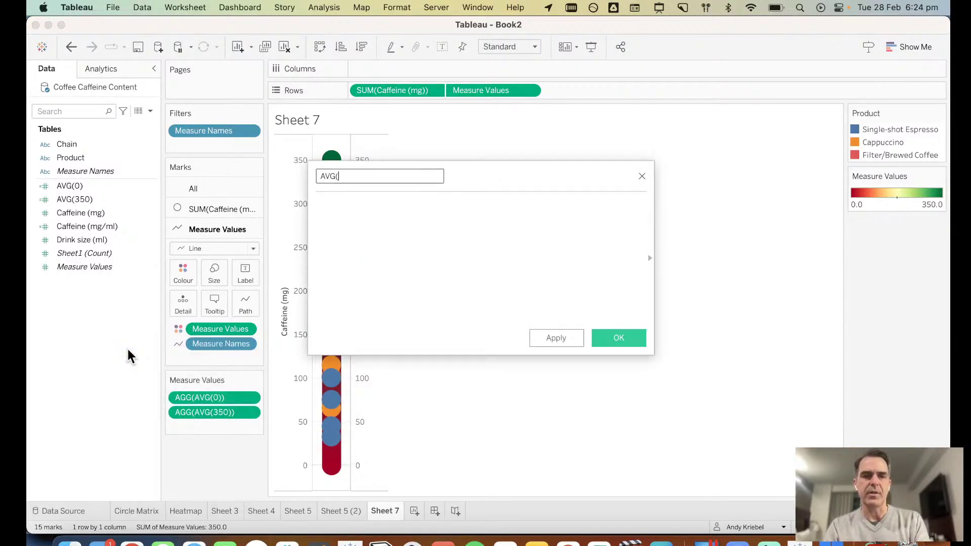
{"action": "type", "text": "175)"}
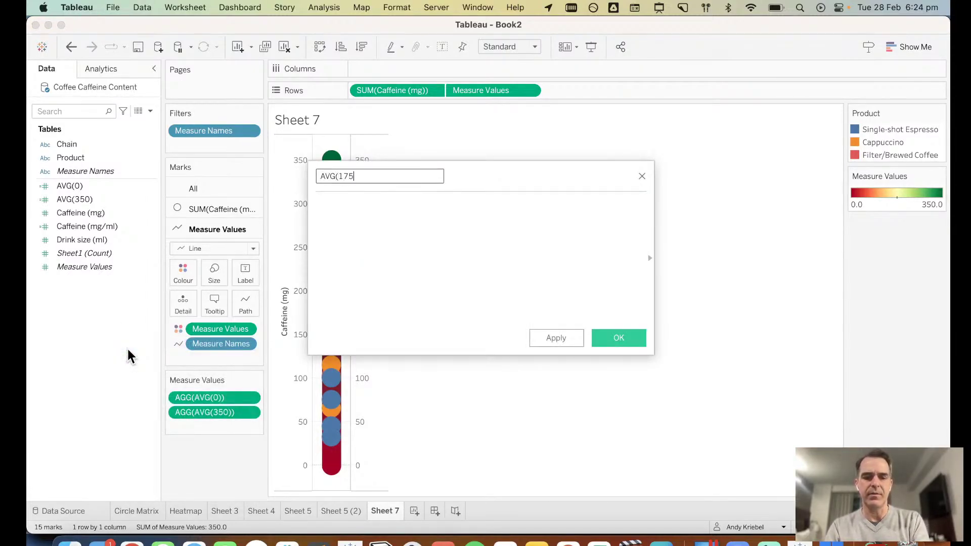
{"action": "left_click", "coordinate": [493, 320]}
{"action": "type", "text": "AV"}
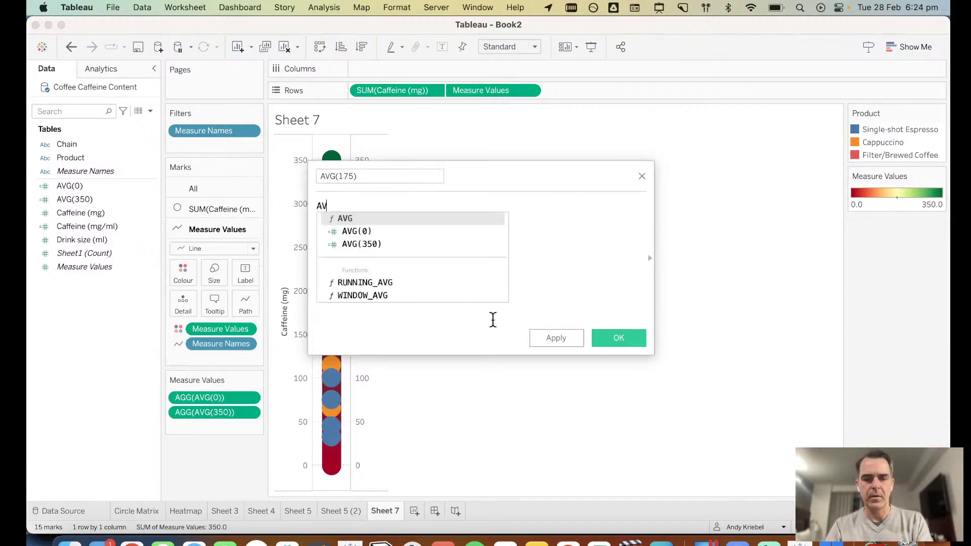
{"action": "type", "text": "G(175)"}
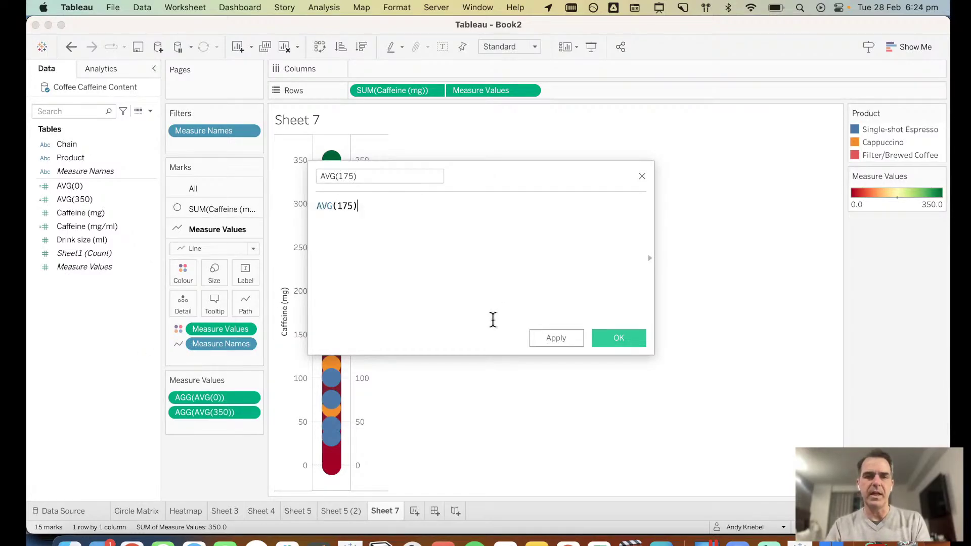
{"action": "left_click", "coordinate": [616, 335]}
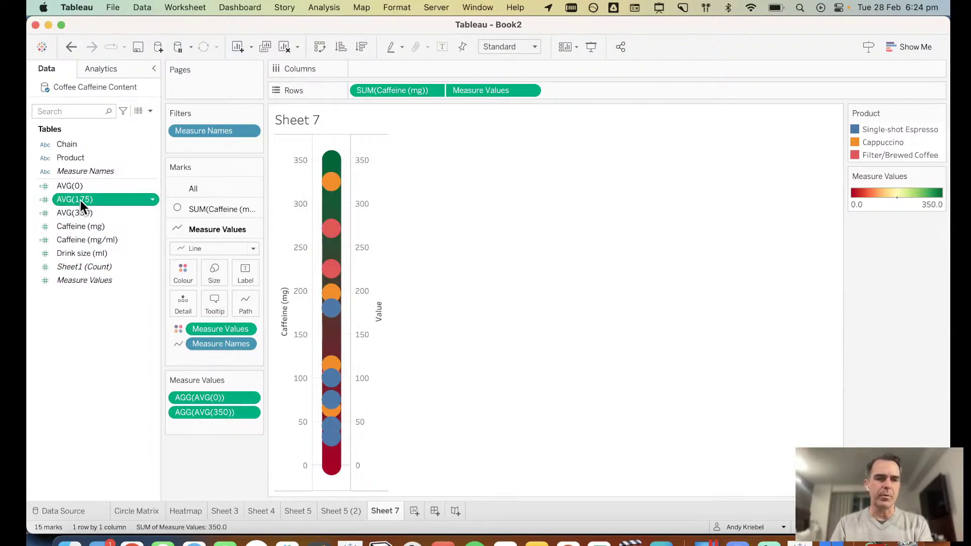
Step: Add AVG(175) to Measure Values between AVG(0) and AVG(350), and inspect the midpoint on the gradient line
{"action": "left_click_drag", "start_coordinate": [81, 200], "coordinate": [201, 406]}
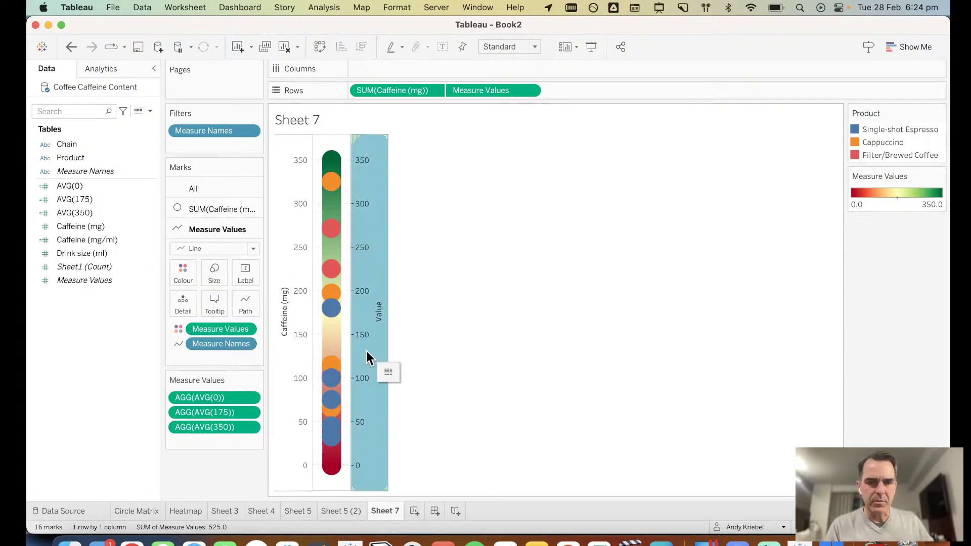
{"action": "mouse_move", "coordinate": [343, 324]}
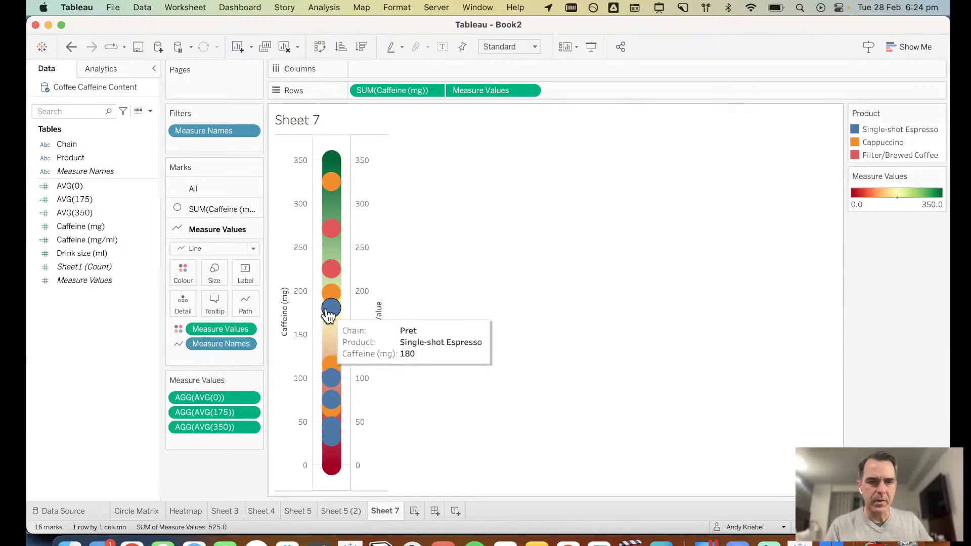
{"action": "mouse_move", "coordinate": [330, 346]}
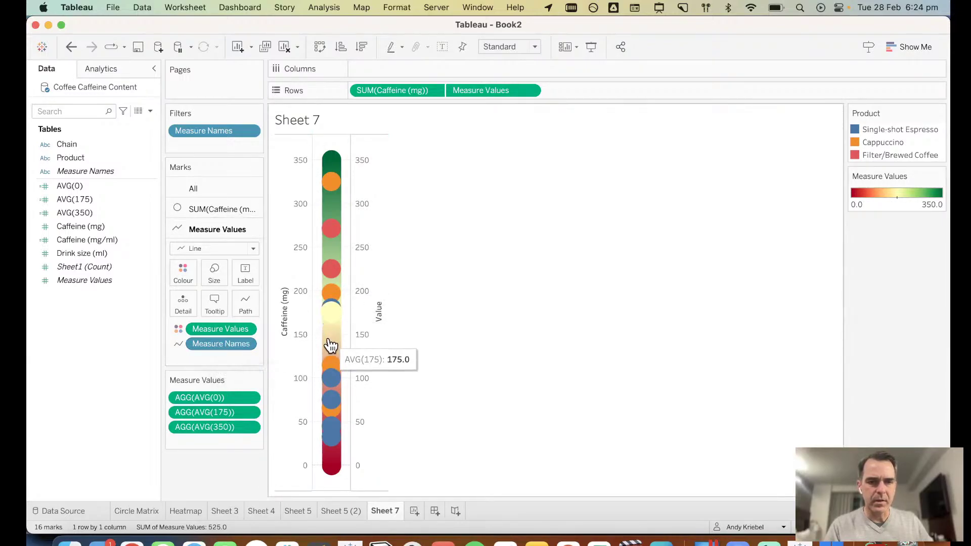
Step: Turn off the dual axis for Measure Values so the dots and the gradient line sit in separate panes
{"action": "left_click", "coordinate": [434, 90]}
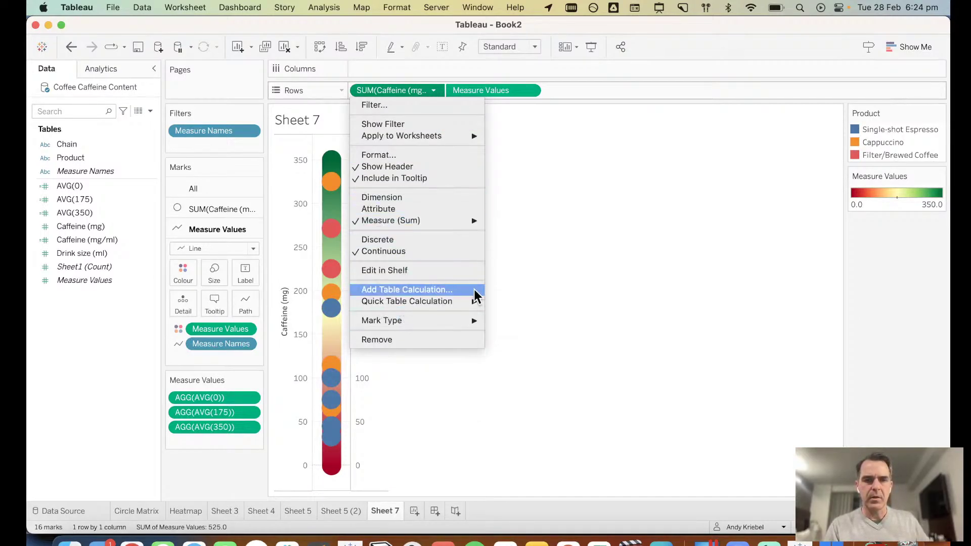
{"action": "left_click", "coordinate": [570, 243]}
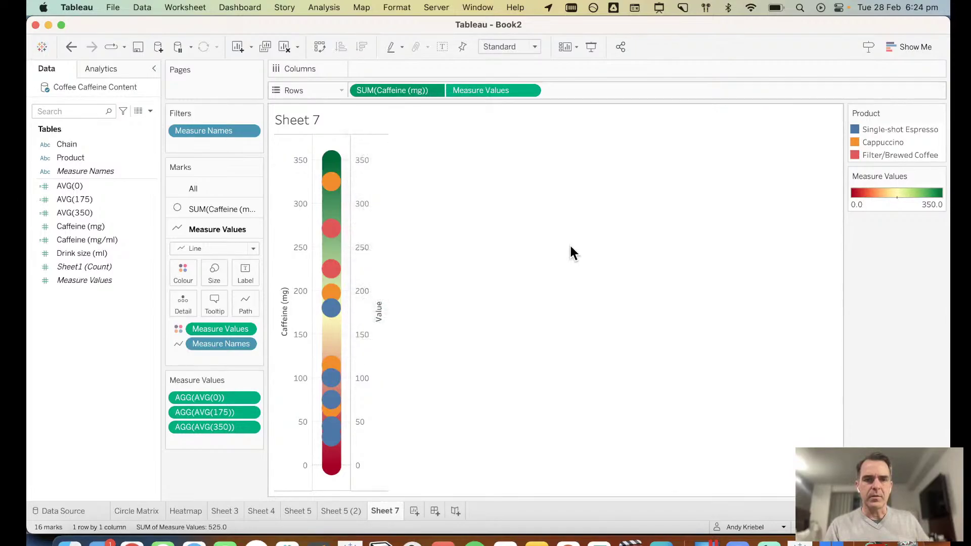
{"action": "right_click", "coordinate": [293, 264]}
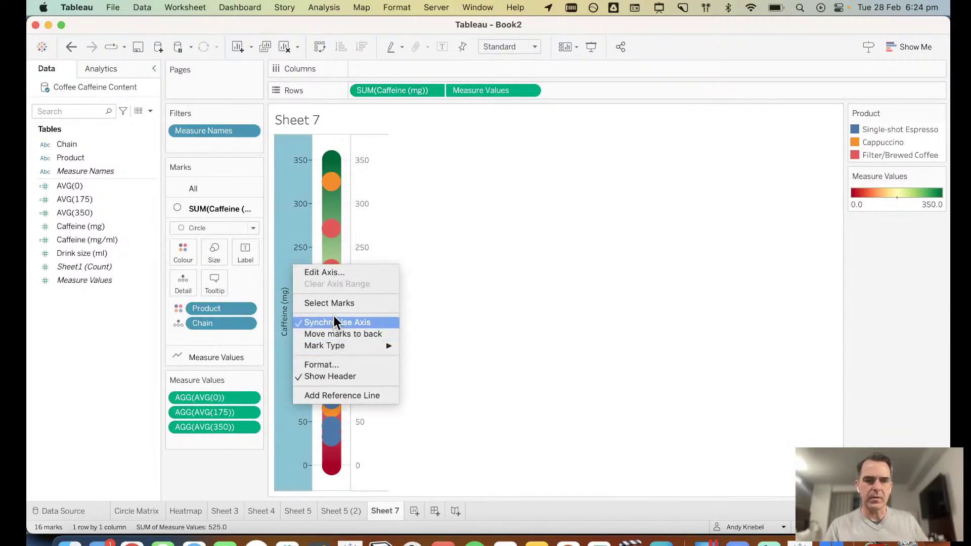
{"action": "left_click", "coordinate": [485, 277]}
{"action": "right_click", "coordinate": [368, 294]}
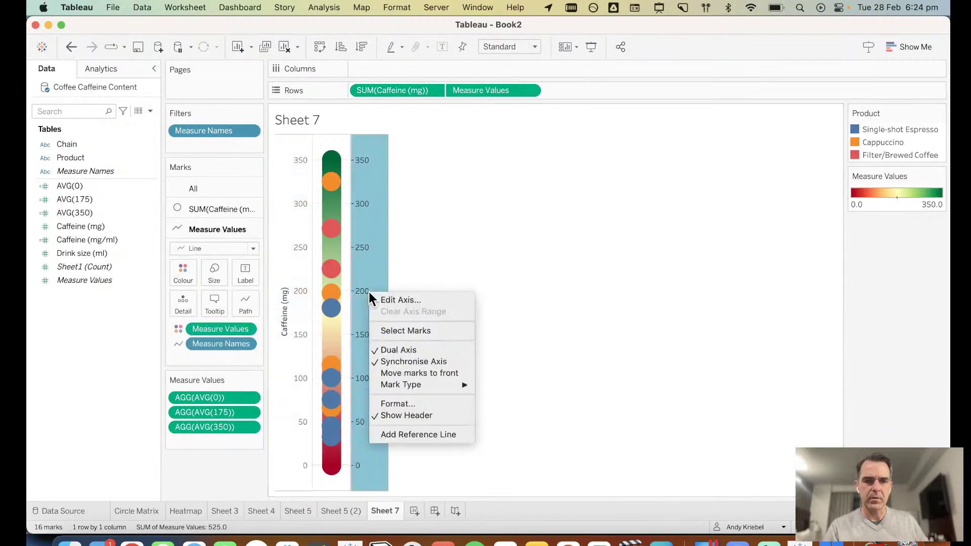
{"action": "left_click", "coordinate": [393, 349]}
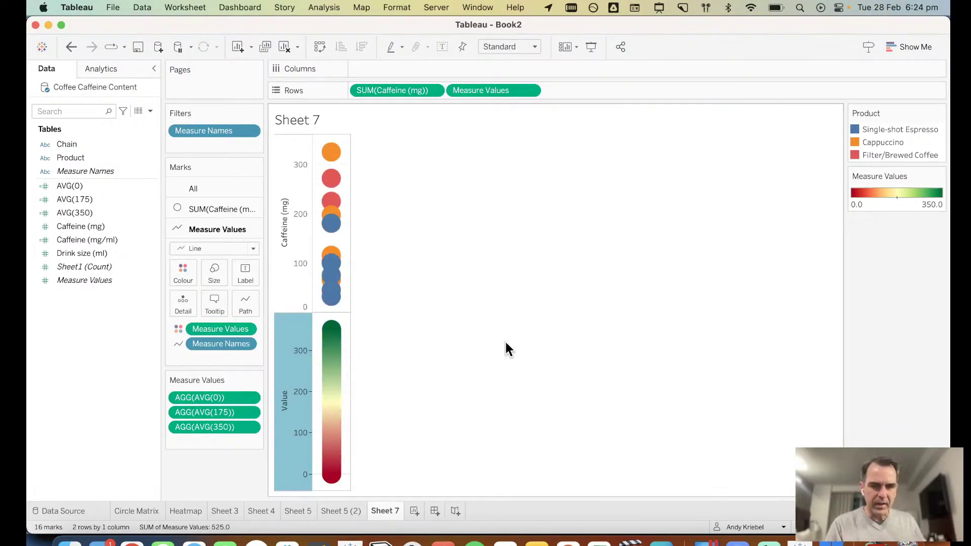
Step: Try Measure Values as bars with Stack Marks off, and undo both changes to restore the line
{"action": "left_click", "coordinate": [201, 248]}
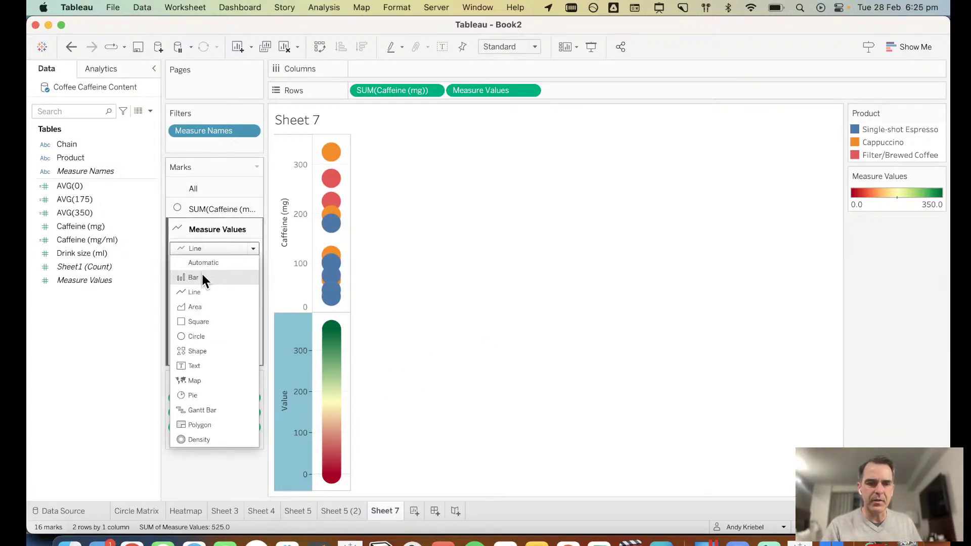
{"action": "left_click", "coordinate": [202, 276]}
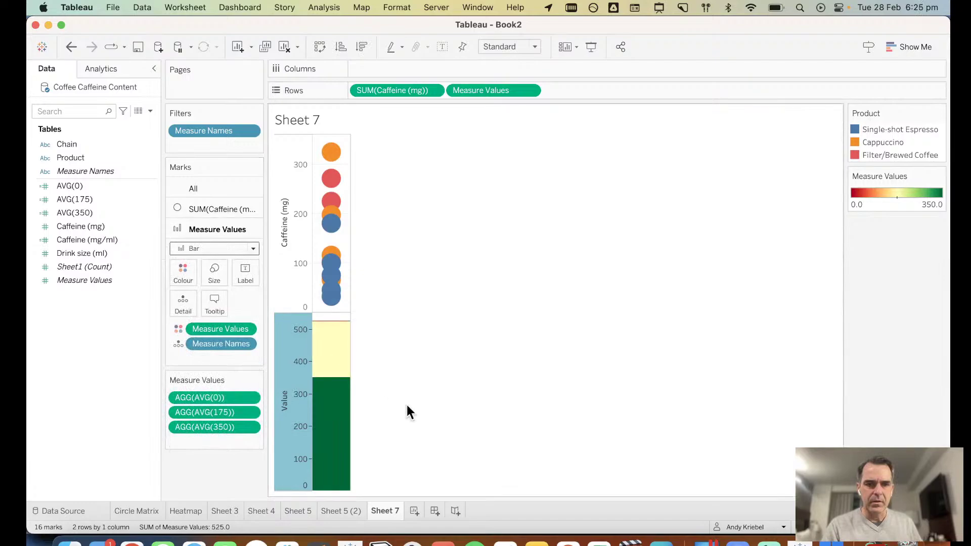
{"action": "left_click", "coordinate": [217, 248]}
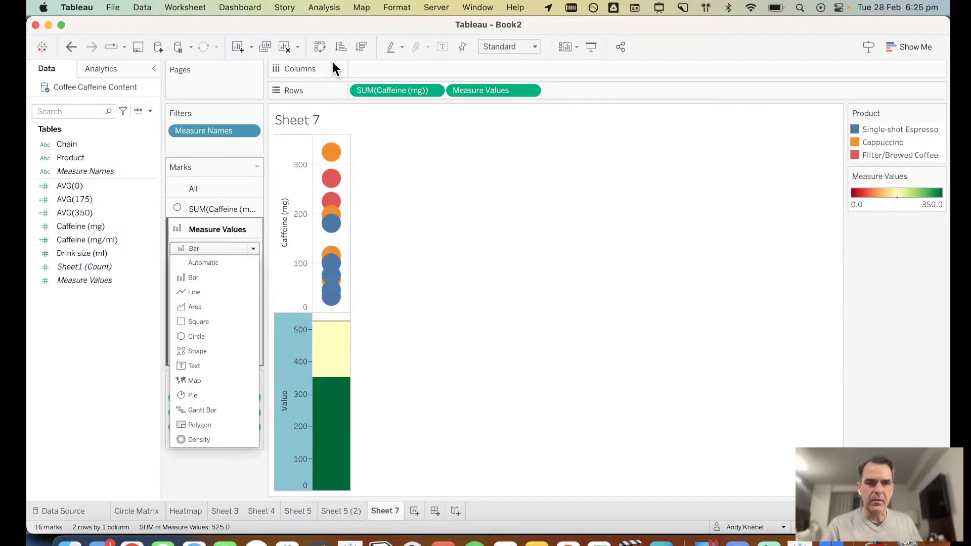
{"action": "left_click", "coordinate": [320, 7]}
{"action": "mouse_move", "coordinate": [443, 56]}
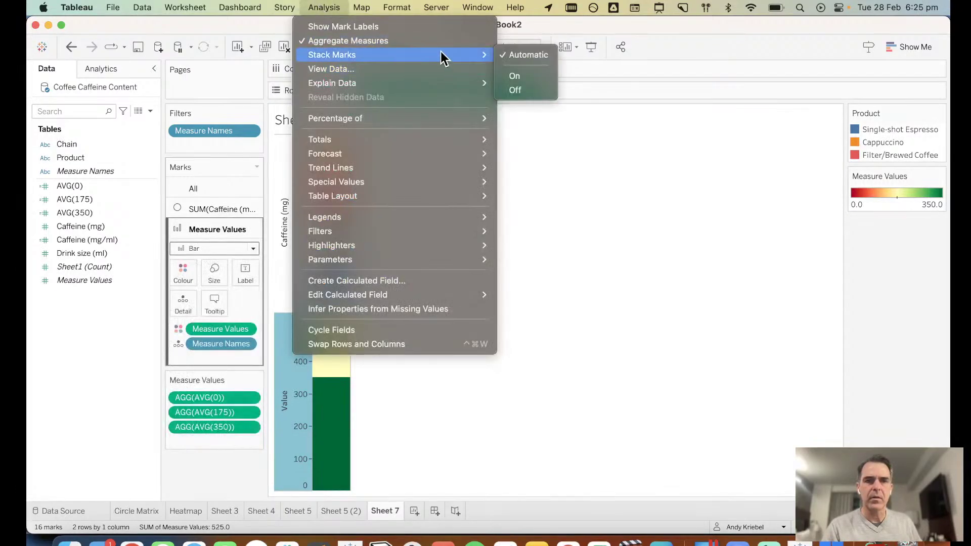
{"action": "left_click", "coordinate": [521, 91]}
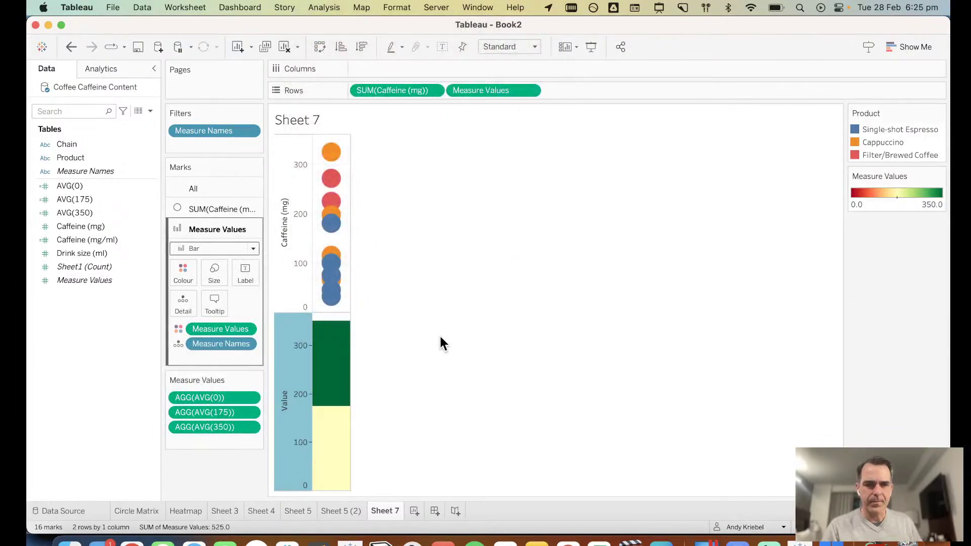
{"action": "left_click", "coordinate": [68, 46]}
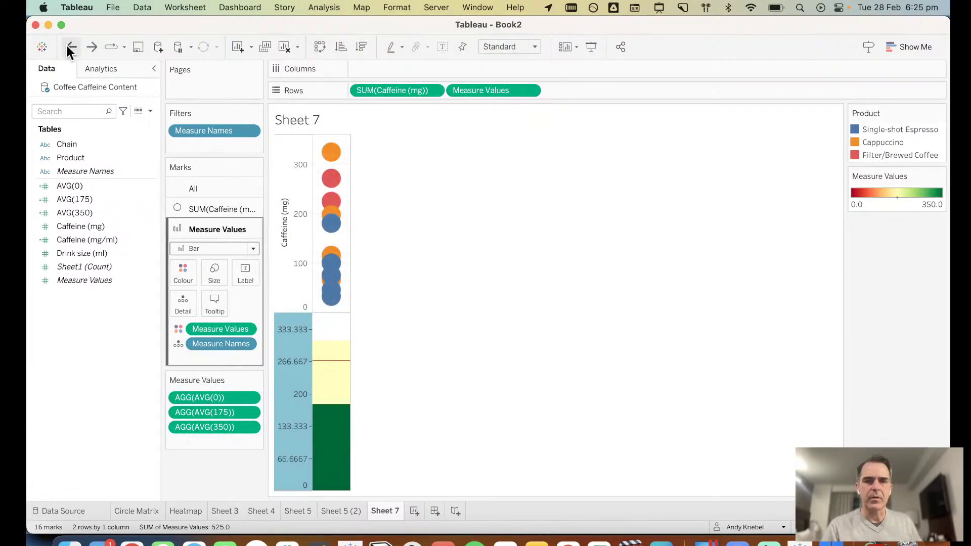
{"action": "left_click", "coordinate": [68, 46]}
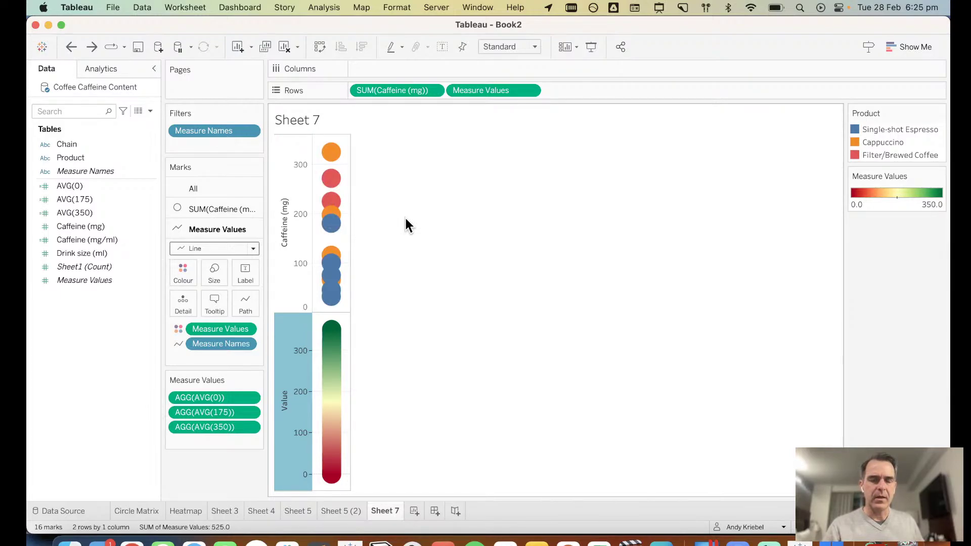
Step: Add a reference band for Measure Values across the entire table, running from constant 0 to constant 350
{"action": "mouse_move", "coordinate": [332, 330]}
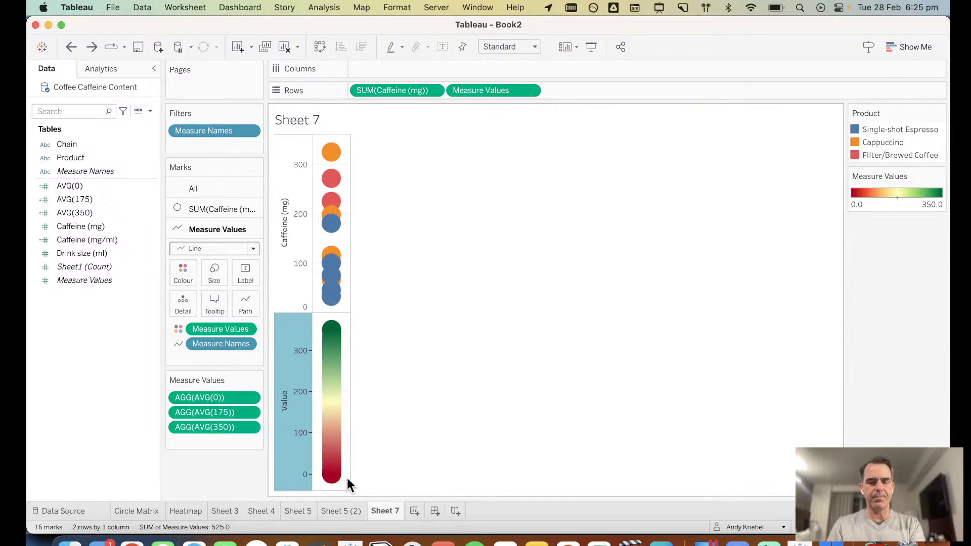
{"action": "mouse_move", "coordinate": [347, 479]}
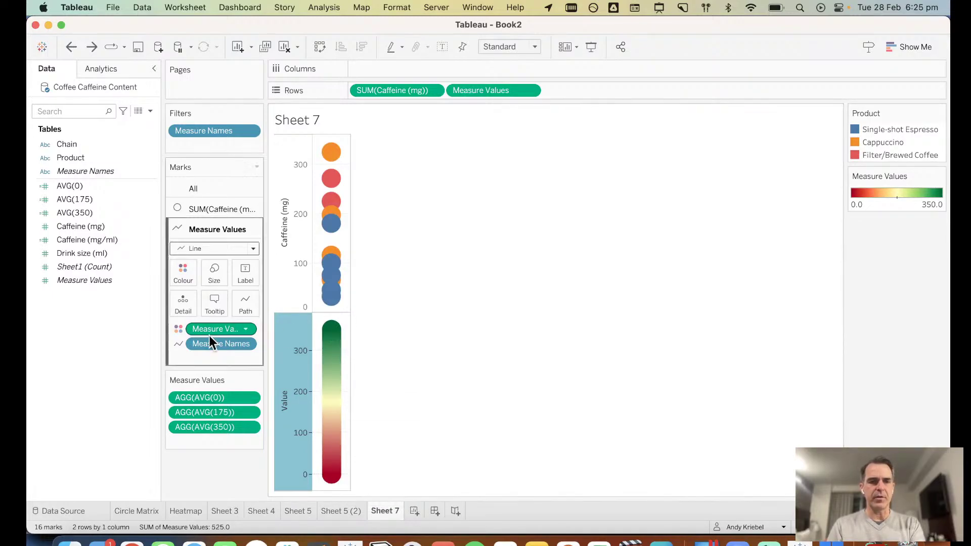
{"action": "left_click", "coordinate": [101, 69]}
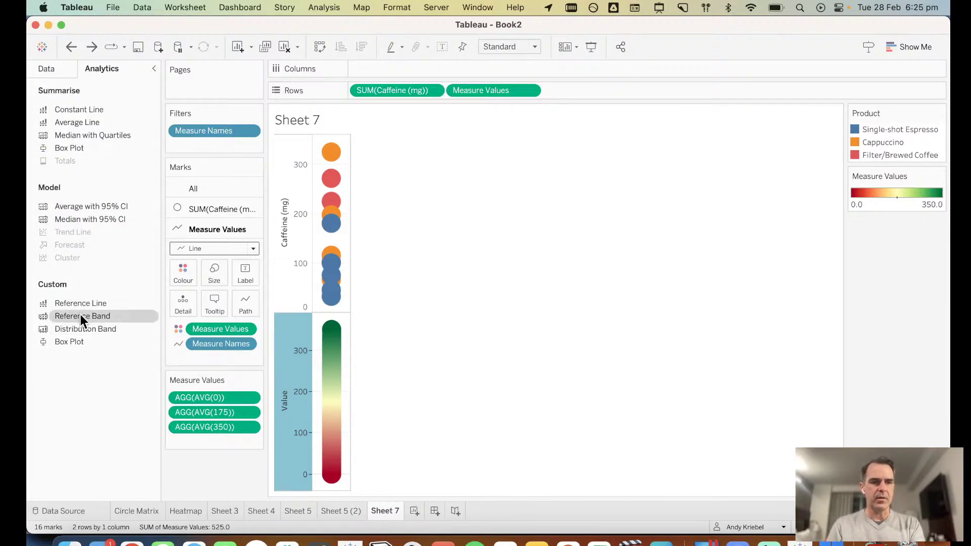
{"action": "left_click_drag", "start_coordinate": [81, 316], "coordinate": [387, 210]}
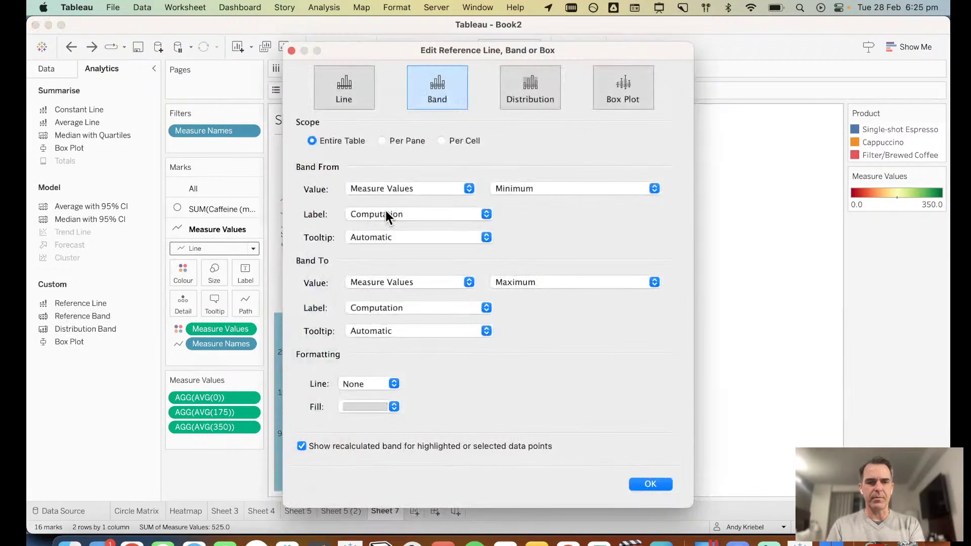
{"action": "left_click", "coordinate": [509, 188]}
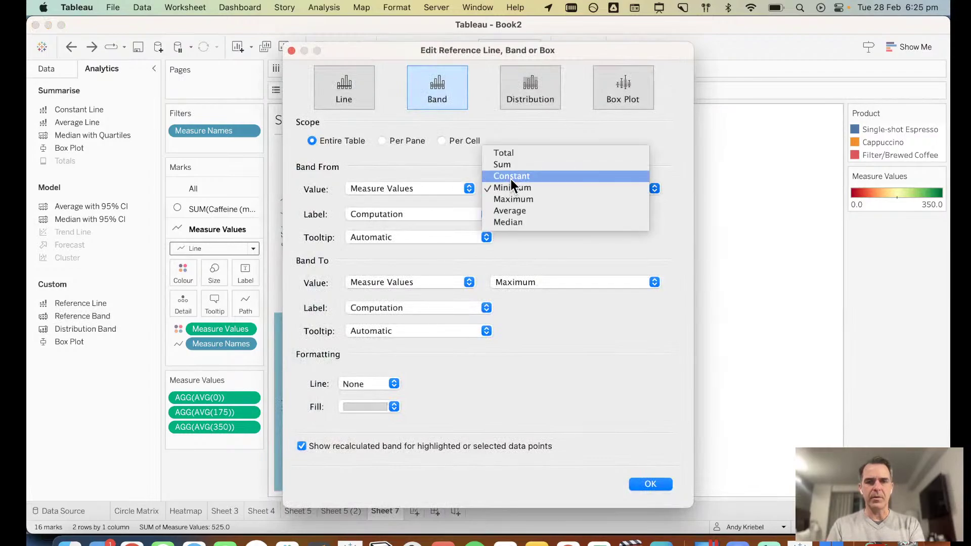
{"action": "left_click", "coordinate": [511, 176]}
{"action": "left_click", "coordinate": [517, 282]}
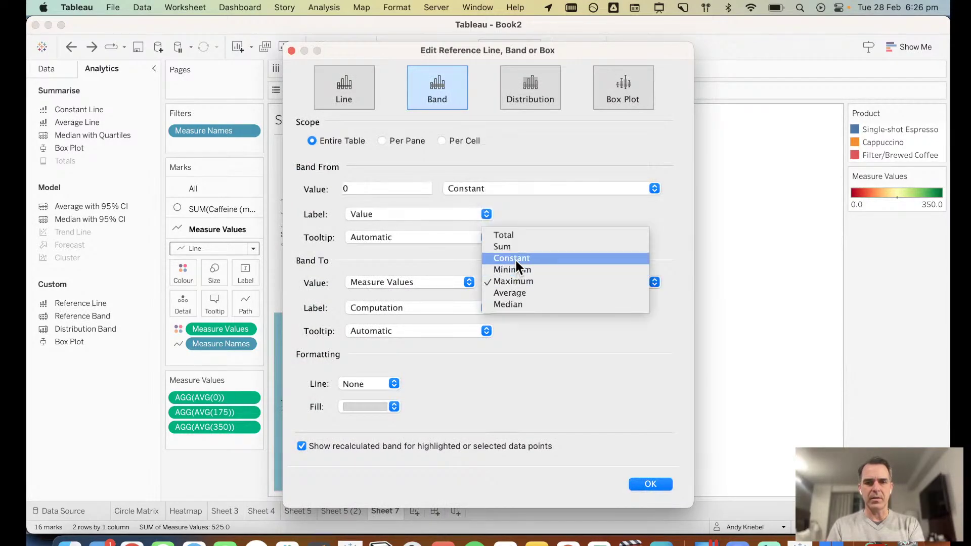
{"action": "left_click", "coordinate": [516, 259]}
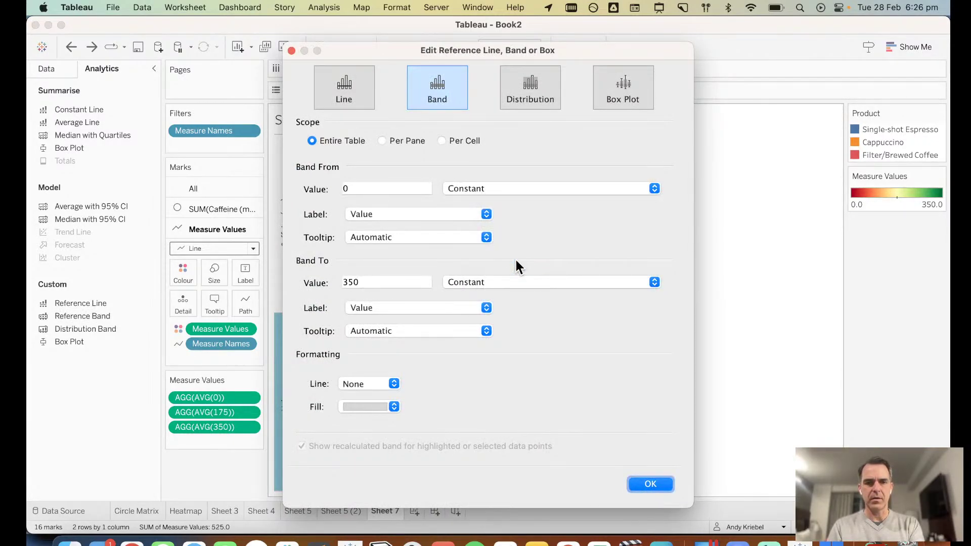
Step: Set the label and tooltip of the reference band's starting value to None
{"action": "left_click", "coordinate": [375, 212]}
{"action": "left_click", "coordinate": [374, 203]}
{"action": "left_click", "coordinate": [372, 235]}
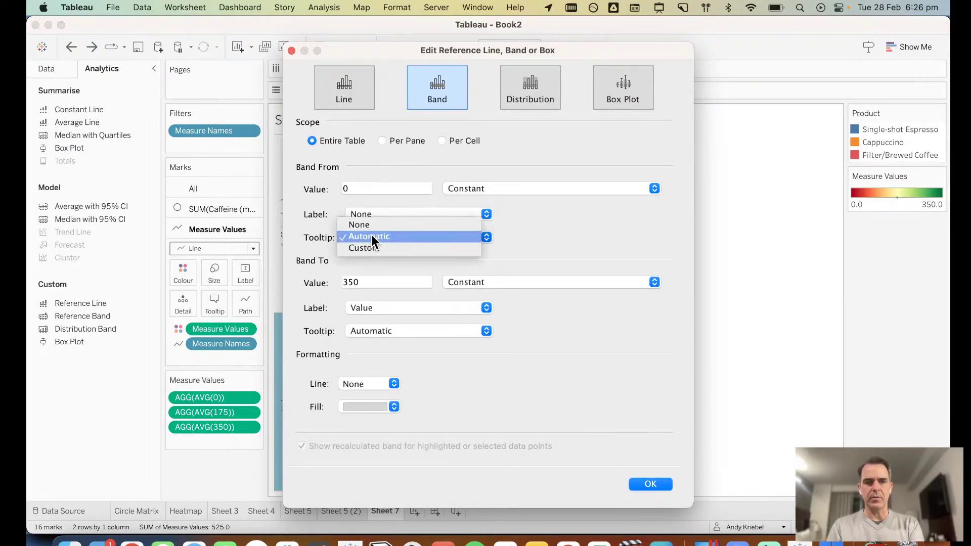
{"action": "left_click", "coordinate": [372, 225]}
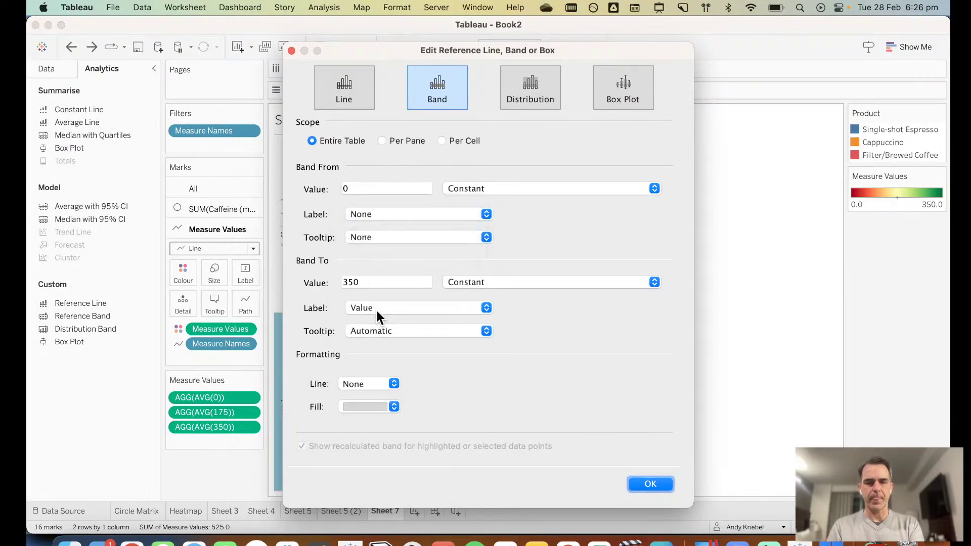
Step: Set both the label and the tooltip of the reference band's upper limit to None
{"action": "left_click", "coordinate": [375, 308]}
{"action": "left_click", "coordinate": [375, 295]}
{"action": "left_click", "coordinate": [375, 335]}
{"action": "left_click", "coordinate": [375, 318]}
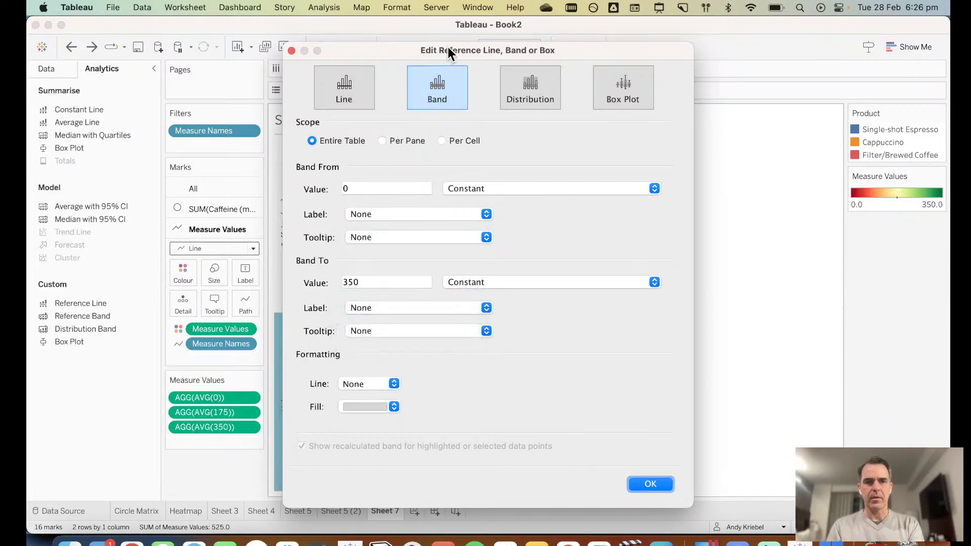
{"action": "left_click_drag", "start_coordinate": [447, 46], "coordinate": [627, 21]}
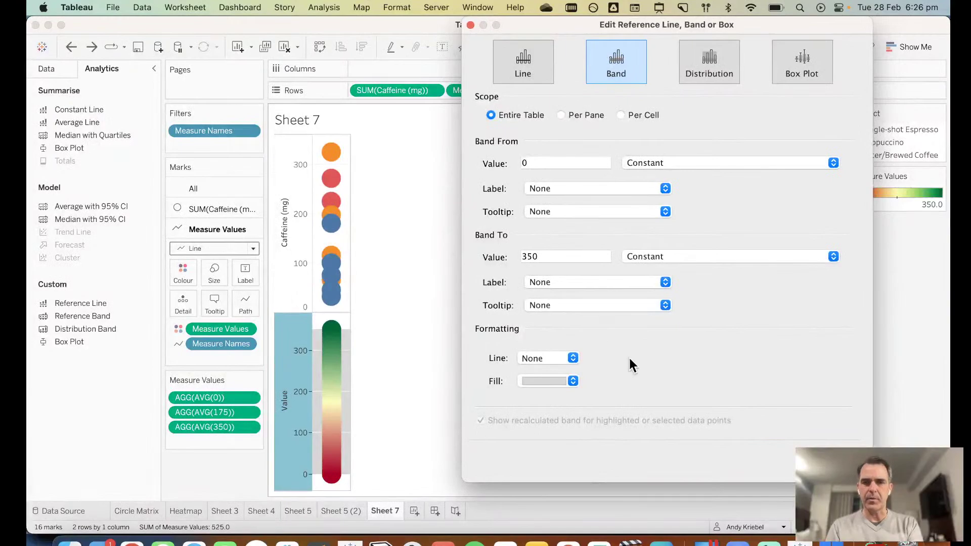
Step: Switch the reference band to a distribution based on percentages of a constant value of 100
{"action": "left_click", "coordinate": [706, 65]}
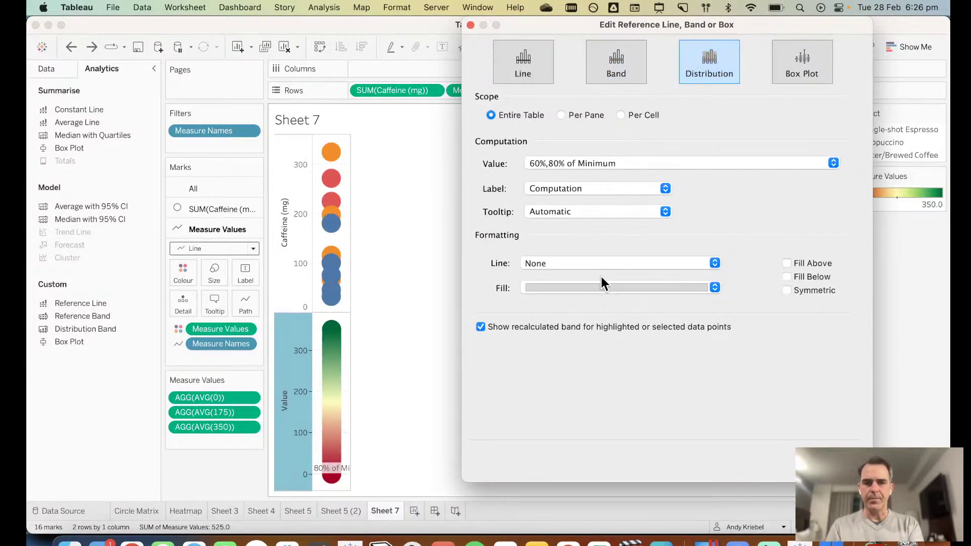
{"action": "left_click", "coordinate": [593, 163]}
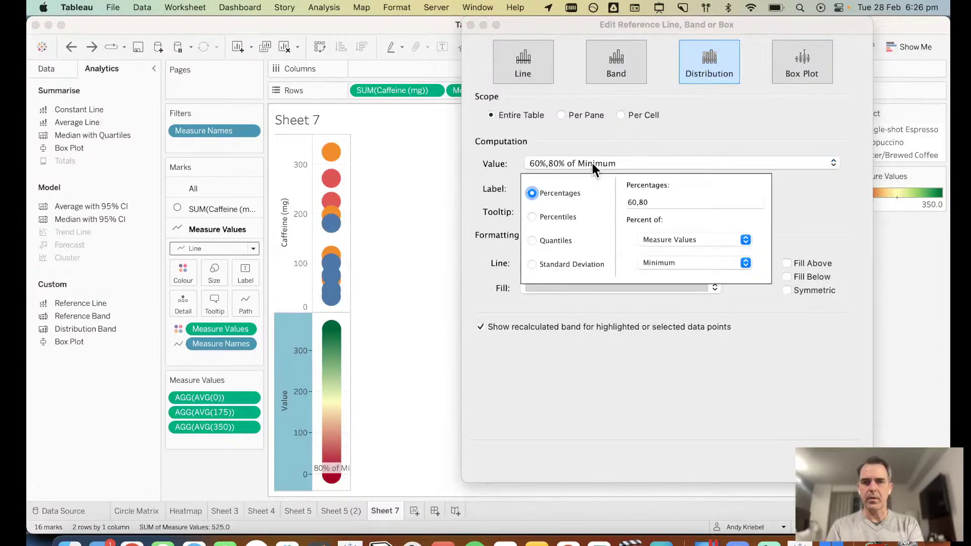
{"action": "left_click", "coordinate": [661, 261]}
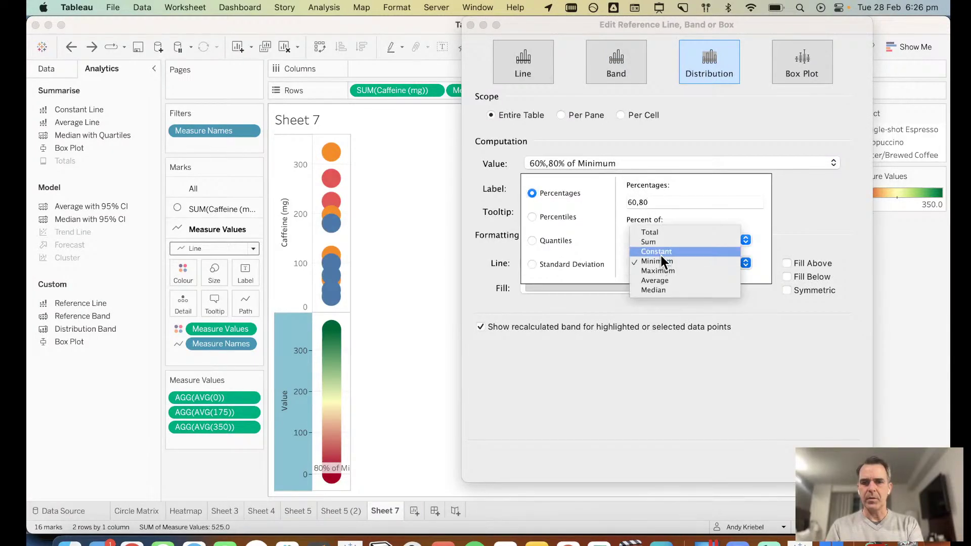
{"action": "left_click", "coordinate": [662, 255]}
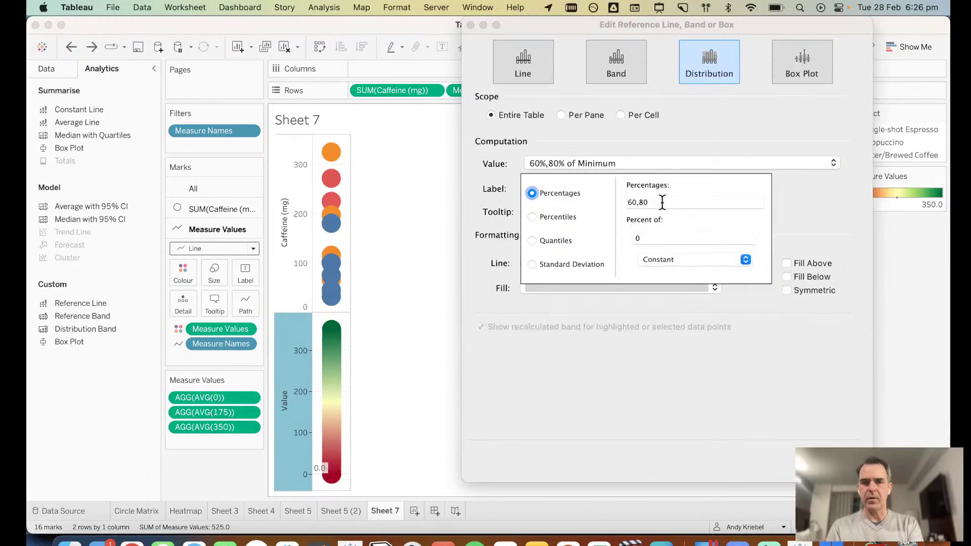
{"action": "left_click_drag", "start_coordinate": [661, 201], "coordinate": [601, 198]}
{"action": "key", "text": "Tab"}
{"action": "type", "text": "100"}
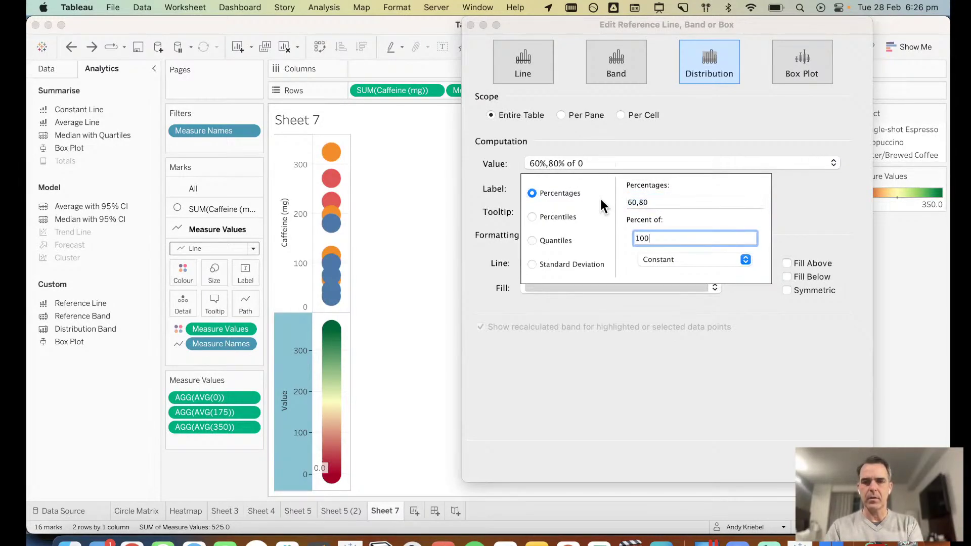
Step: Set the distribution's percentages to 0,350
{"action": "left_click", "coordinate": [660, 202]}
{"action": "key", "text": "BackSpace"}
{"action": "key", "text": "BackSpace"}
{"action": "key", "text": "BackSpace"}
{"action": "key", "text": "BackSpace"}
{"action": "key", "text": "BackSpace"}
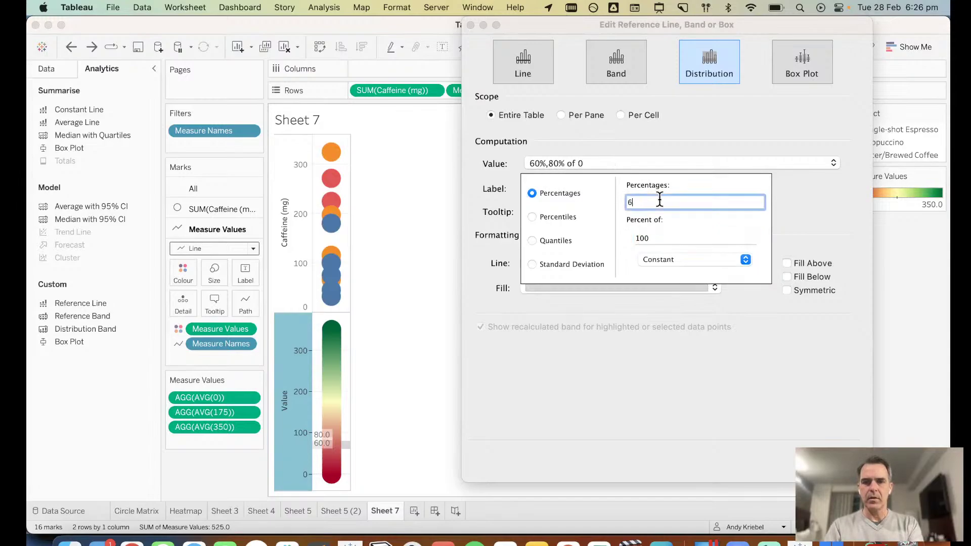
{"action": "type", "text": "0,350"}
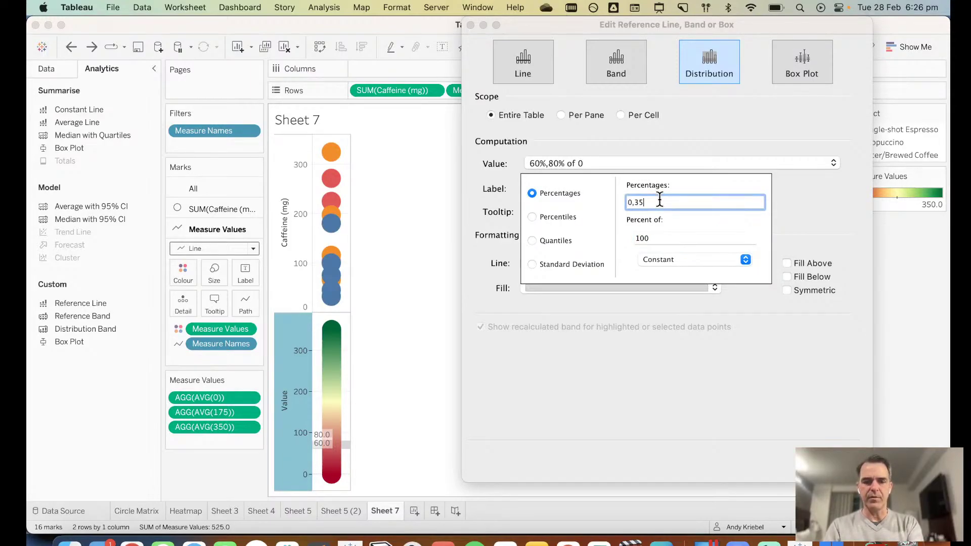
{"action": "key", "text": "Return"}
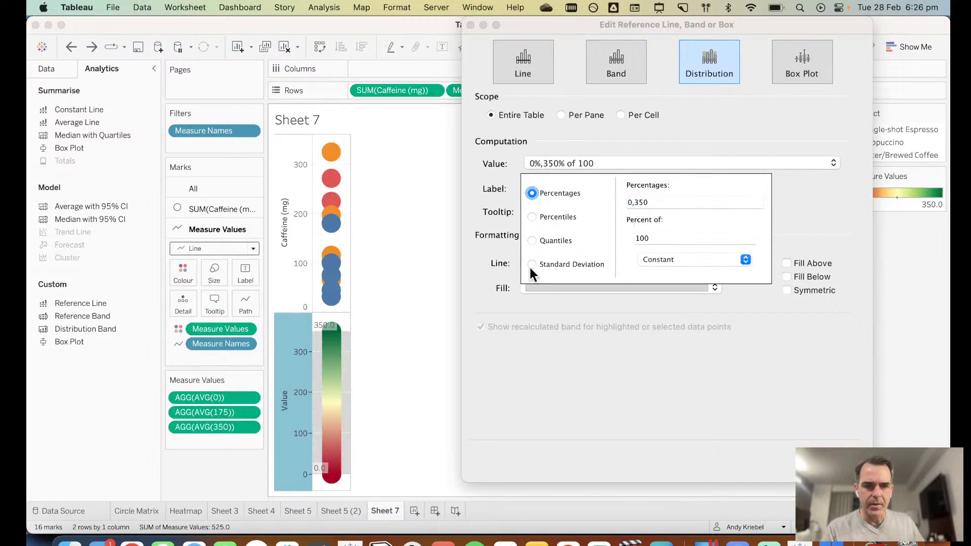
{"action": "left_click", "coordinate": [614, 311]}
Step: Enable Fill Above, Fill Below and Symmetric for the distribution, and set its label to None
{"action": "left_click", "coordinate": [599, 288]}
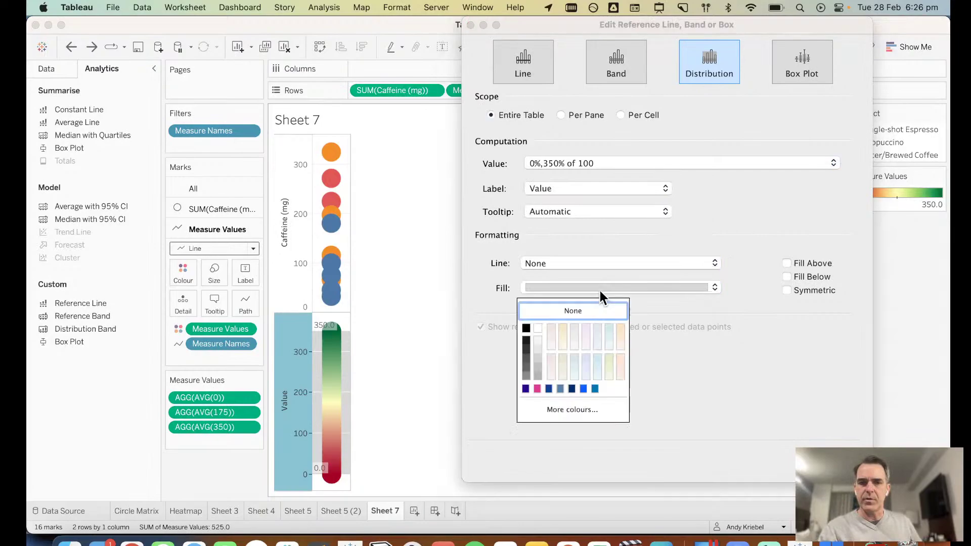
{"action": "left_click", "coordinate": [826, 300]}
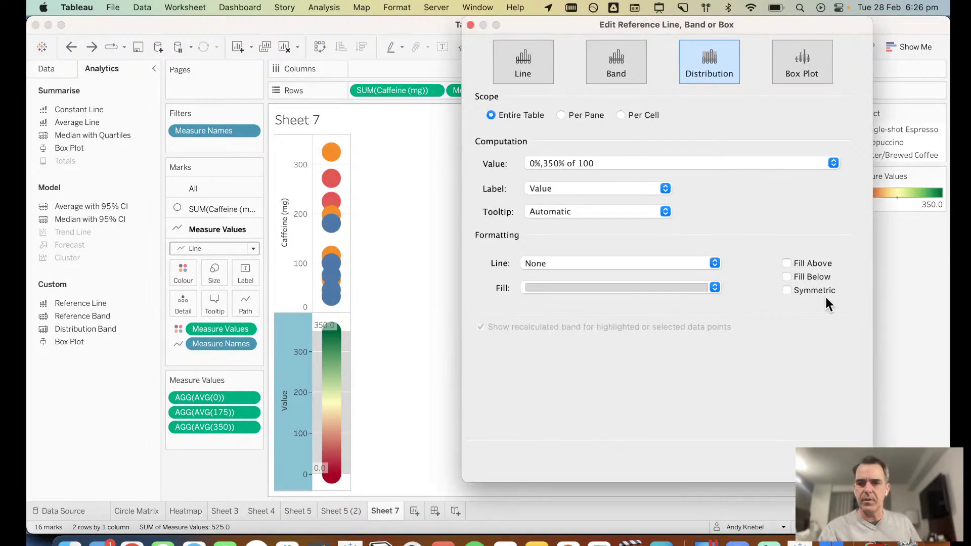
{"action": "left_click", "coordinate": [791, 264]}
{"action": "left_click", "coordinate": [789, 274]}
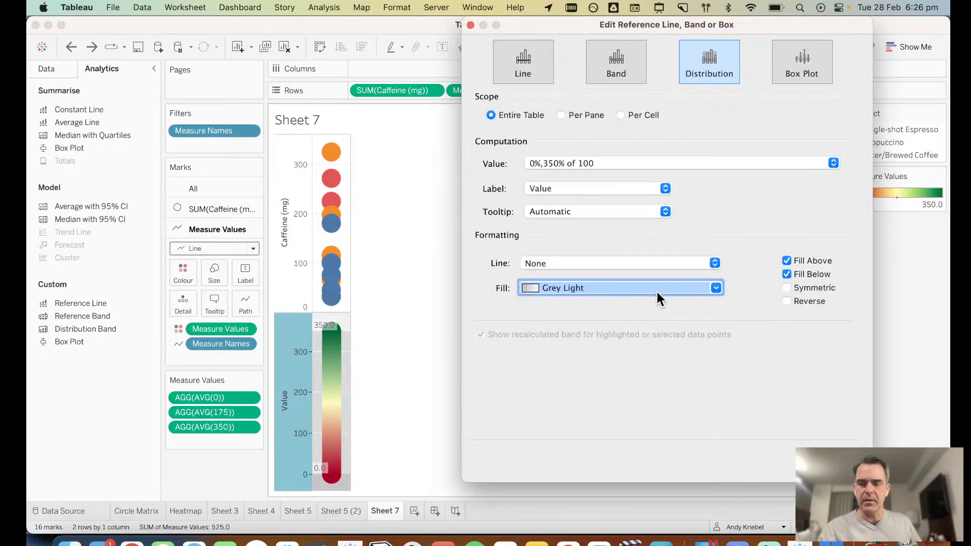
{"action": "left_click", "coordinate": [787, 288]}
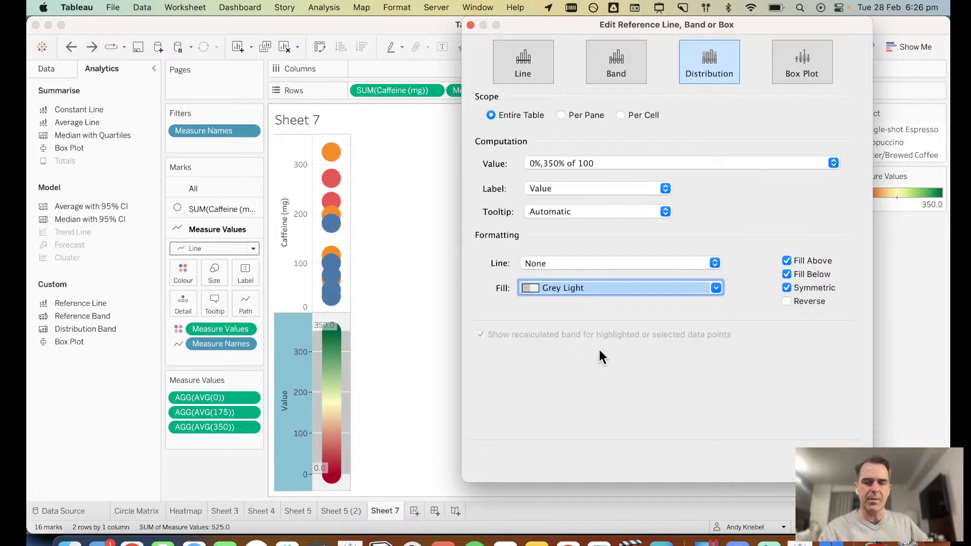
{"action": "left_click", "coordinate": [572, 186]}
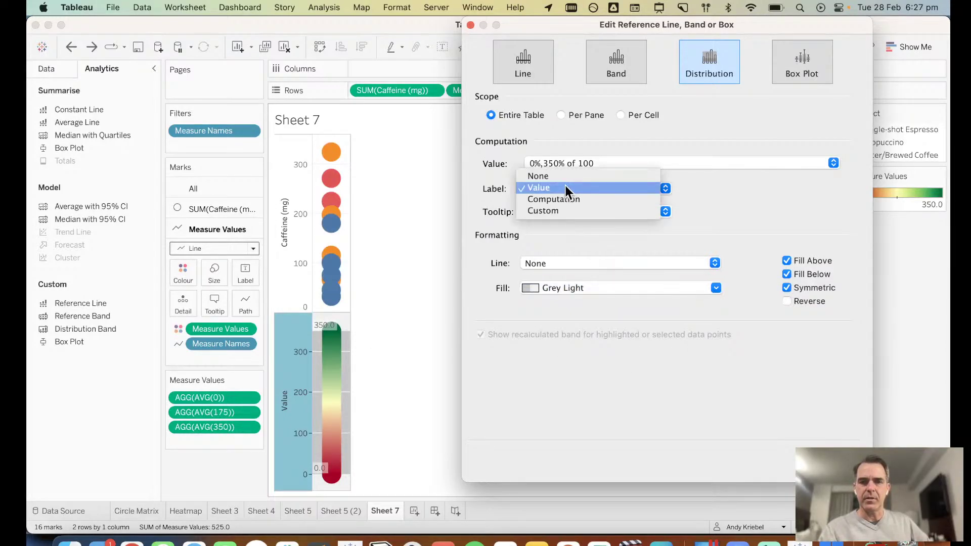
{"action": "left_click", "coordinate": [558, 176]}
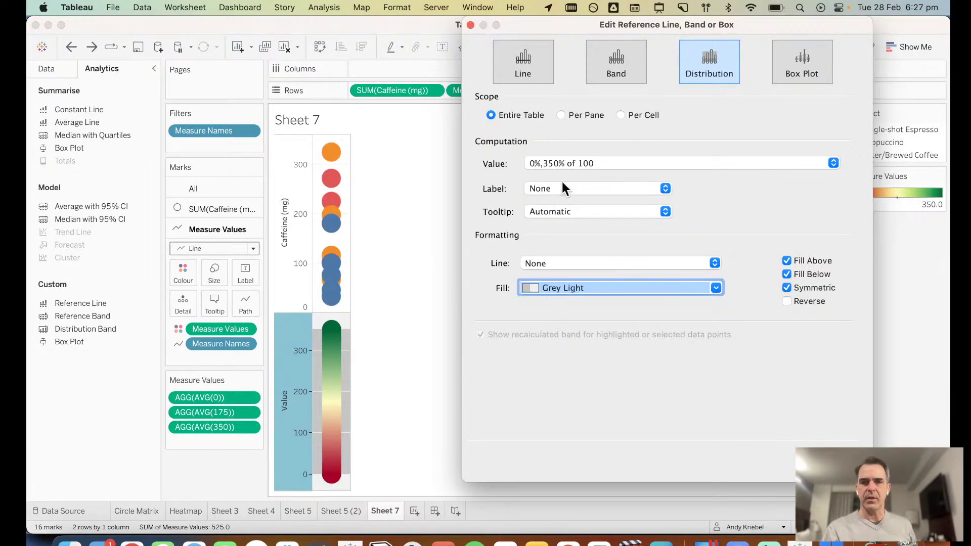
Step: Switch the reference type to a line and set its Fill Above colour to white
{"action": "left_click", "coordinate": [508, 69]}
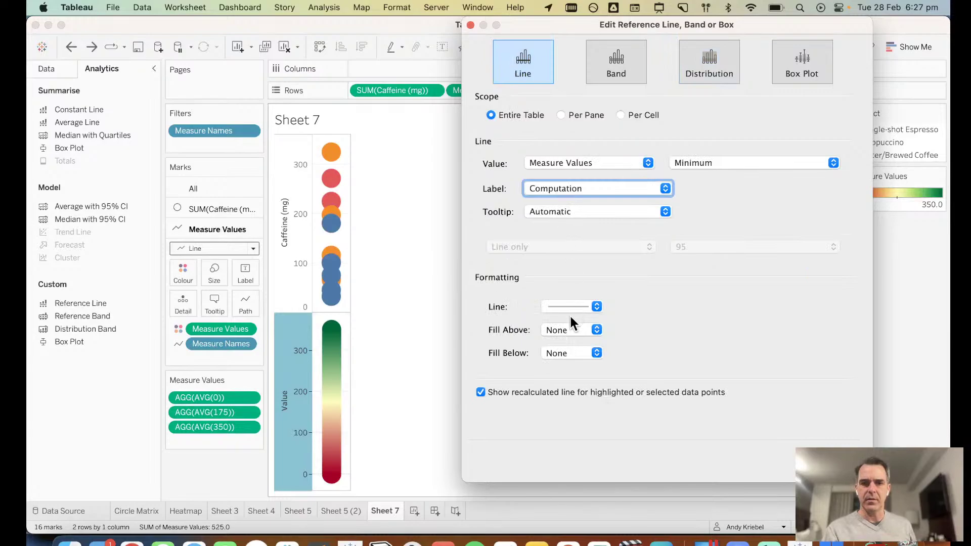
{"action": "left_click", "coordinate": [570, 330]}
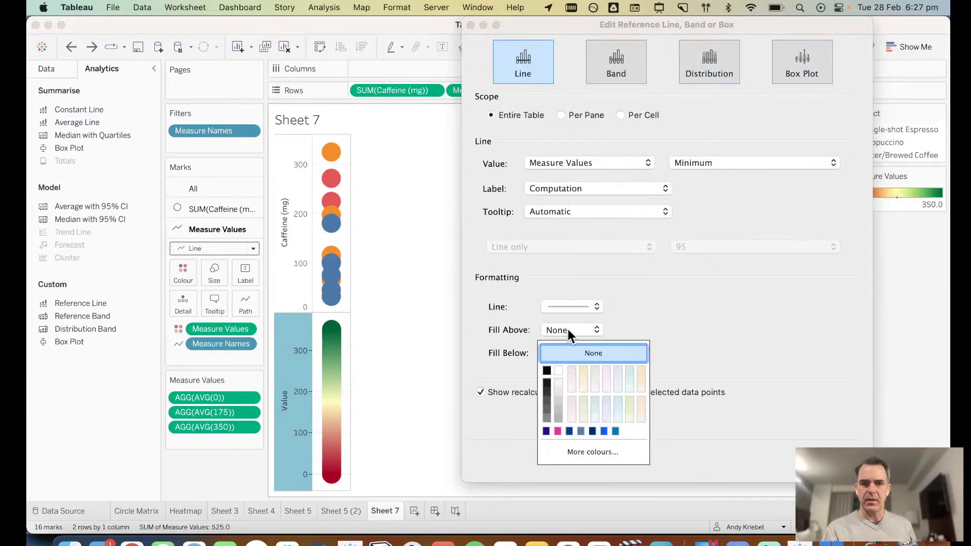
{"action": "left_click", "coordinate": [558, 374]}
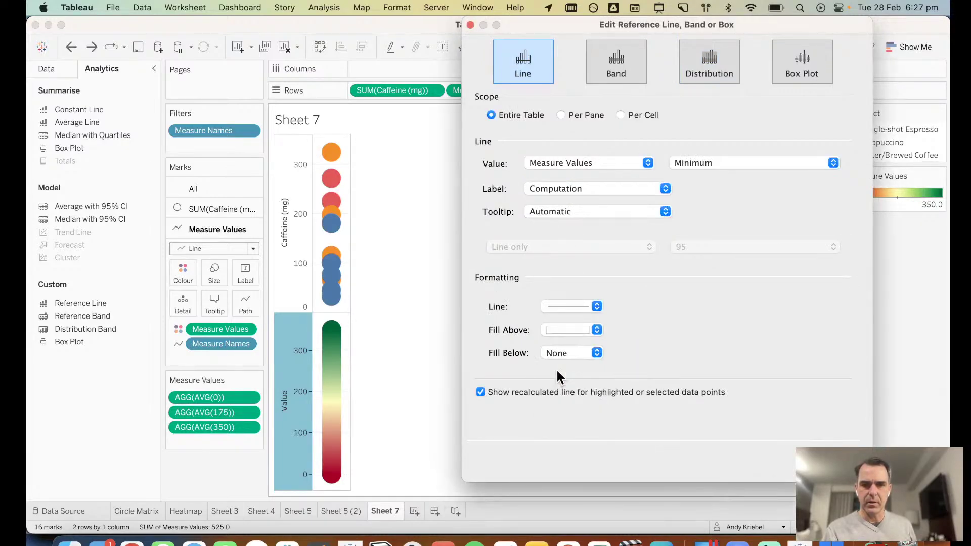
Step: Set the reference line to a constant value of 350 with its label set to None
{"action": "left_click", "coordinate": [691, 159]}
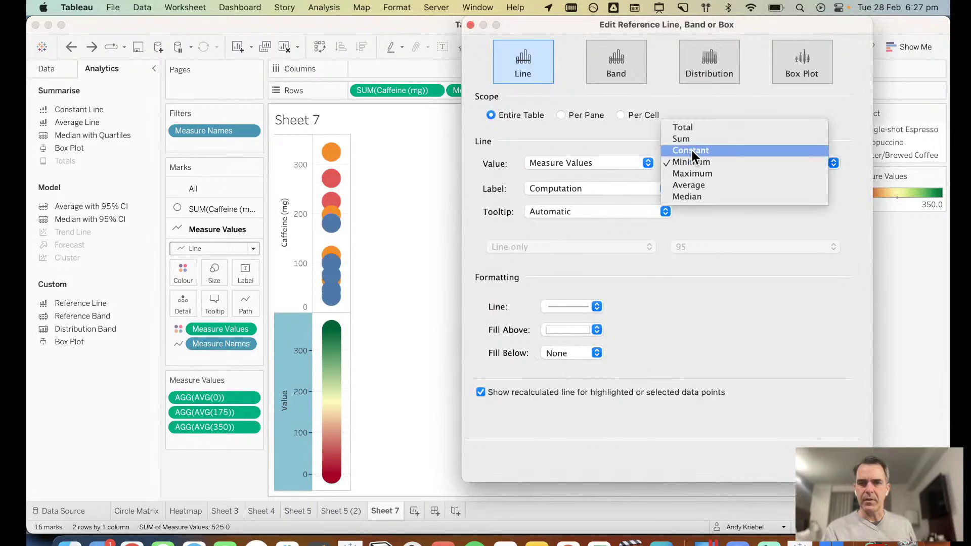
{"action": "left_click", "coordinate": [692, 150]}
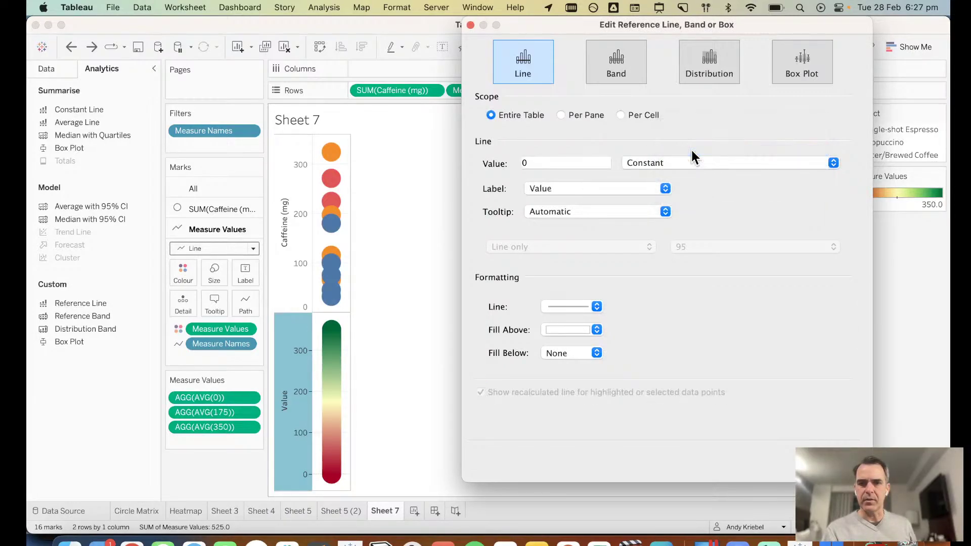
{"action": "left_click", "coordinate": [562, 163]}
{"action": "type", "text": "50"}
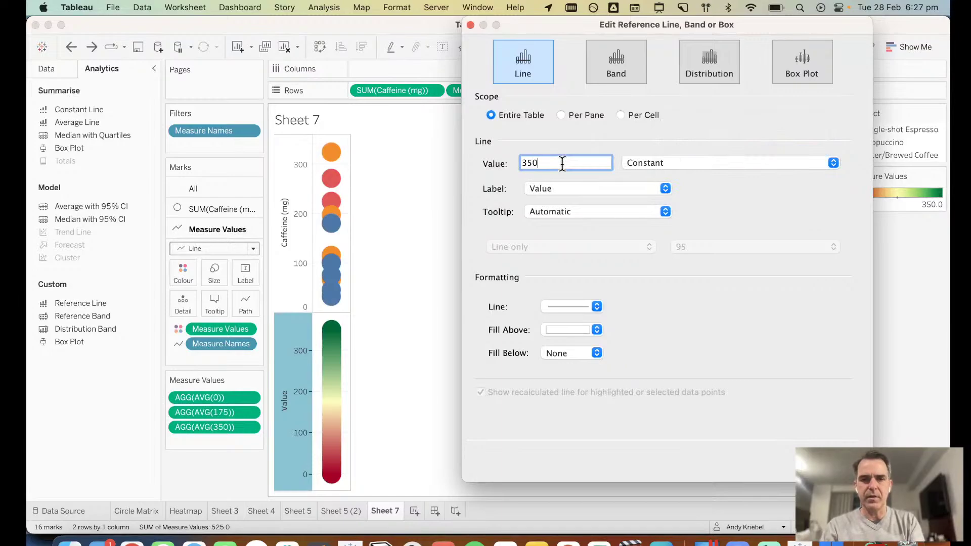
{"action": "key", "text": "Tab"}
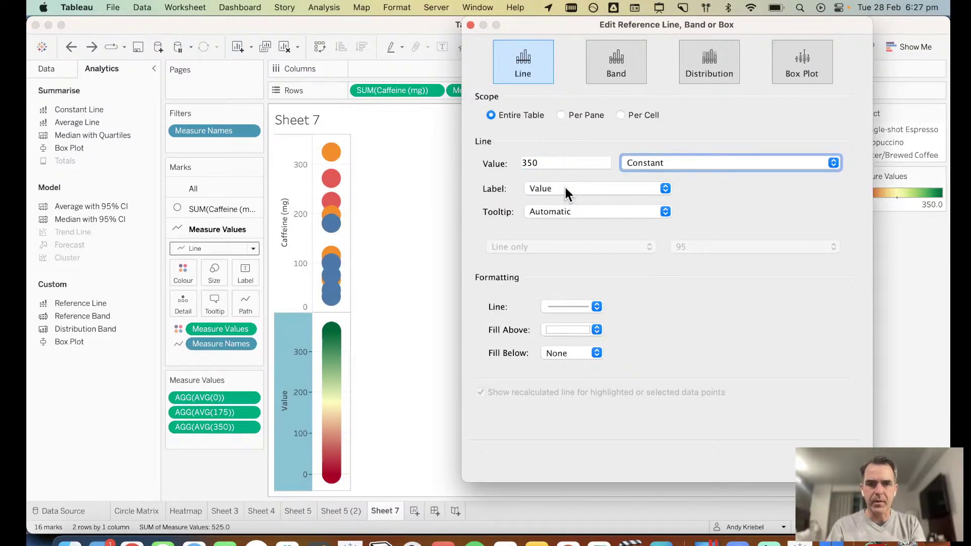
{"action": "left_click", "coordinate": [565, 187]}
{"action": "left_click", "coordinate": [565, 178]}
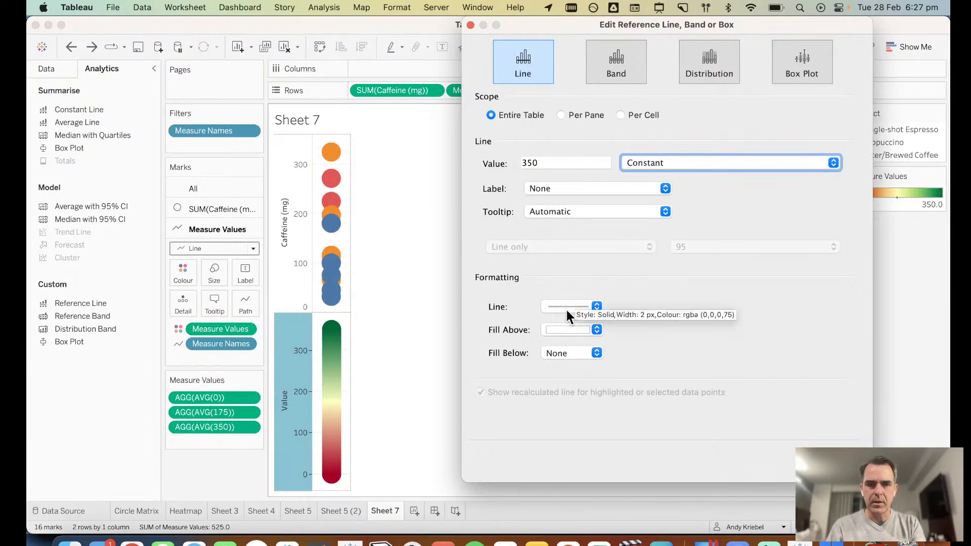
Step: Format the reference line as white at 100% opacity and apply the reference line settings
{"action": "left_click", "coordinate": [567, 307]}
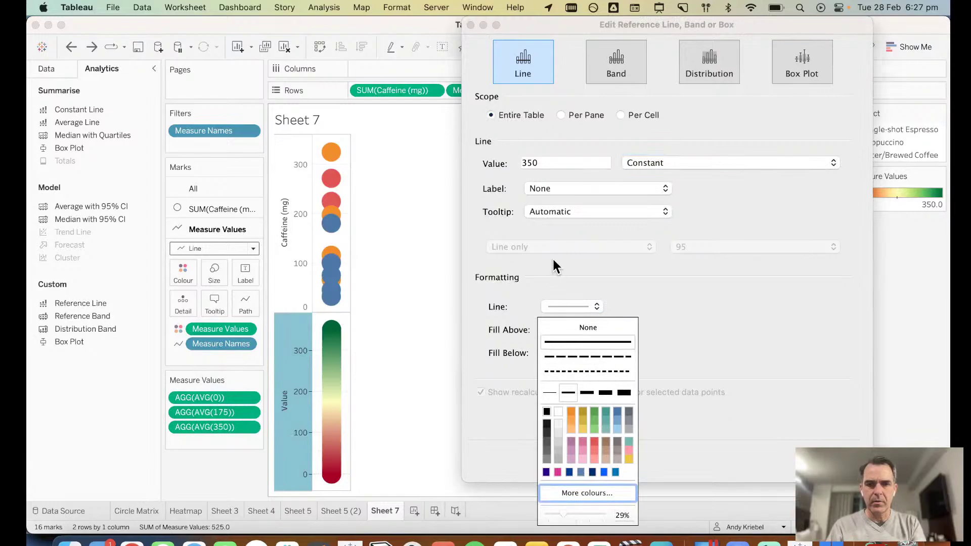
{"action": "left_click", "coordinate": [553, 260]}
{"action": "left_click", "coordinate": [557, 306]}
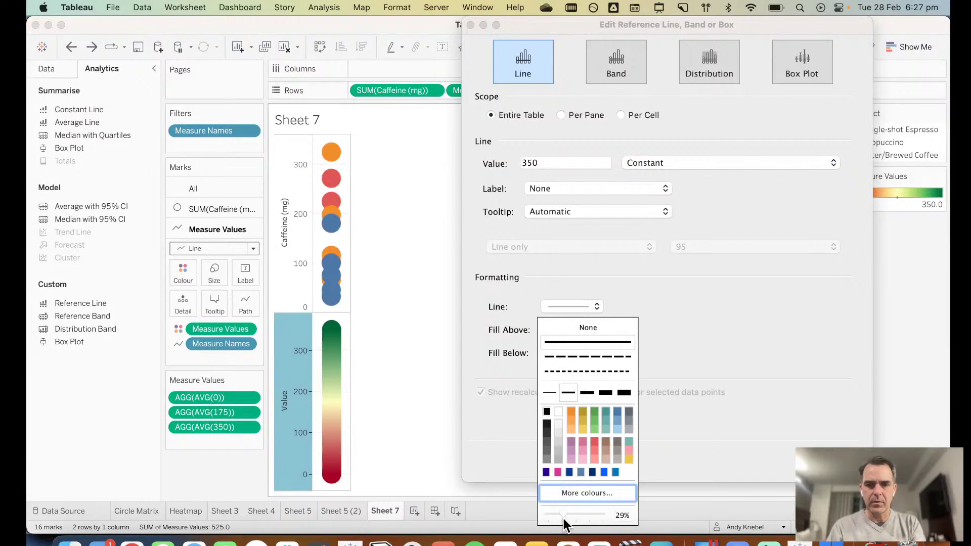
{"action": "left_click_drag", "start_coordinate": [563, 515], "coordinate": [615, 514]}
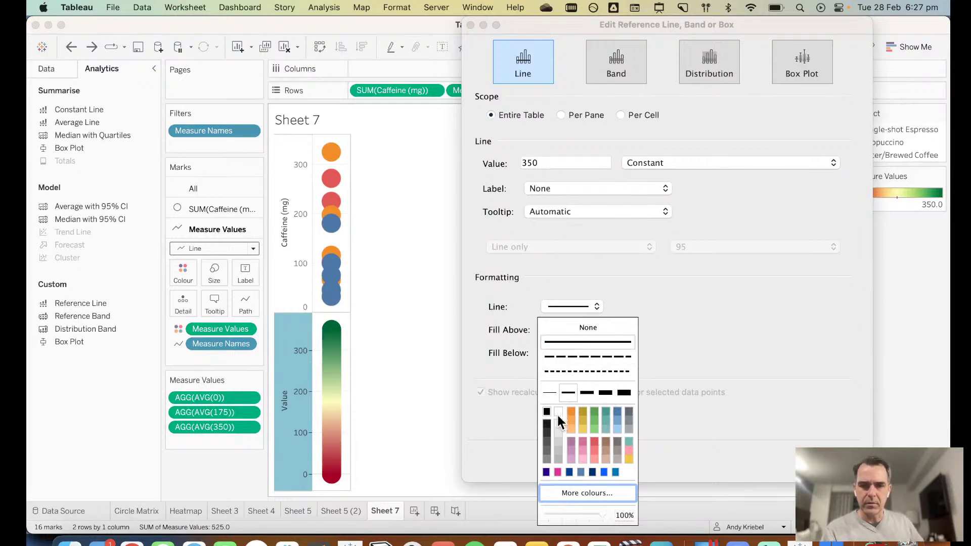
{"action": "left_click", "coordinate": [572, 412]}
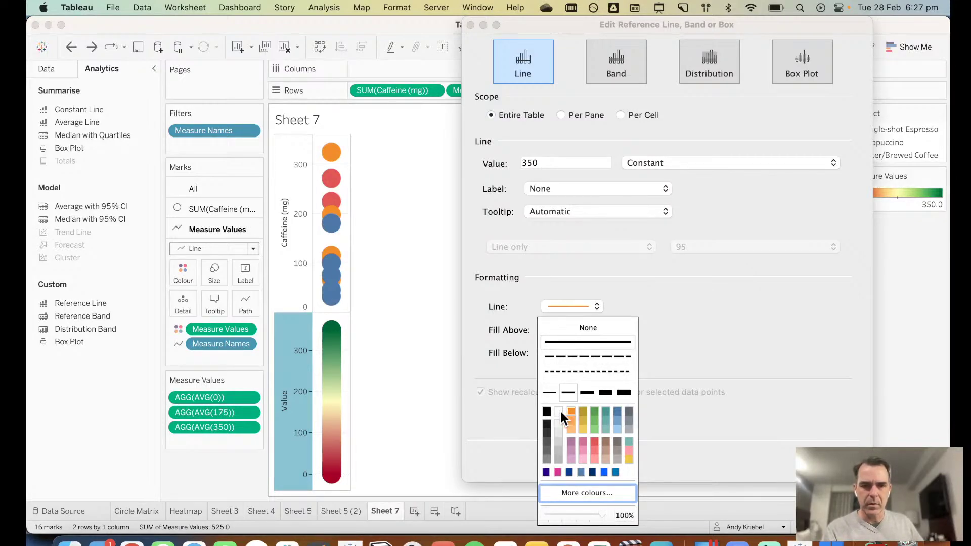
{"action": "left_click", "coordinate": [558, 411]}
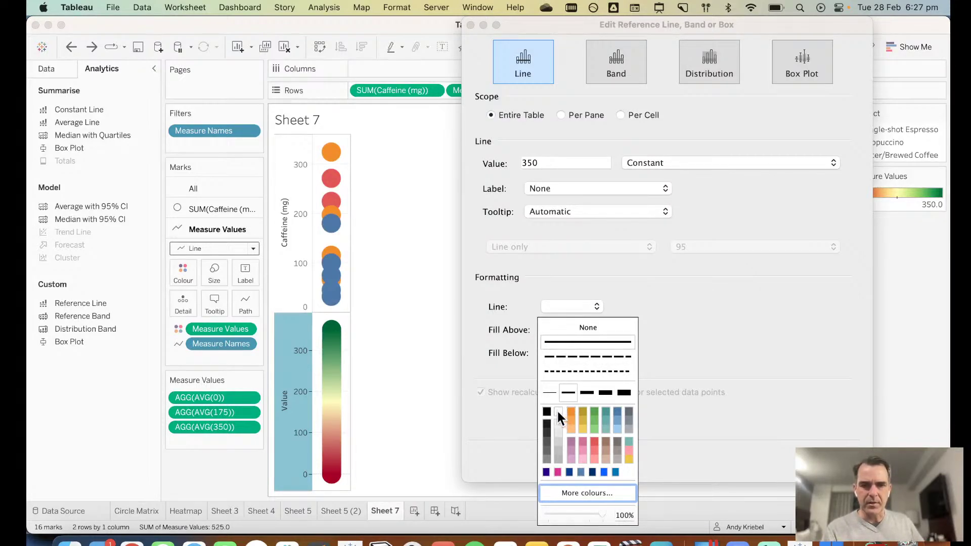
{"action": "left_click", "coordinate": [684, 307]}
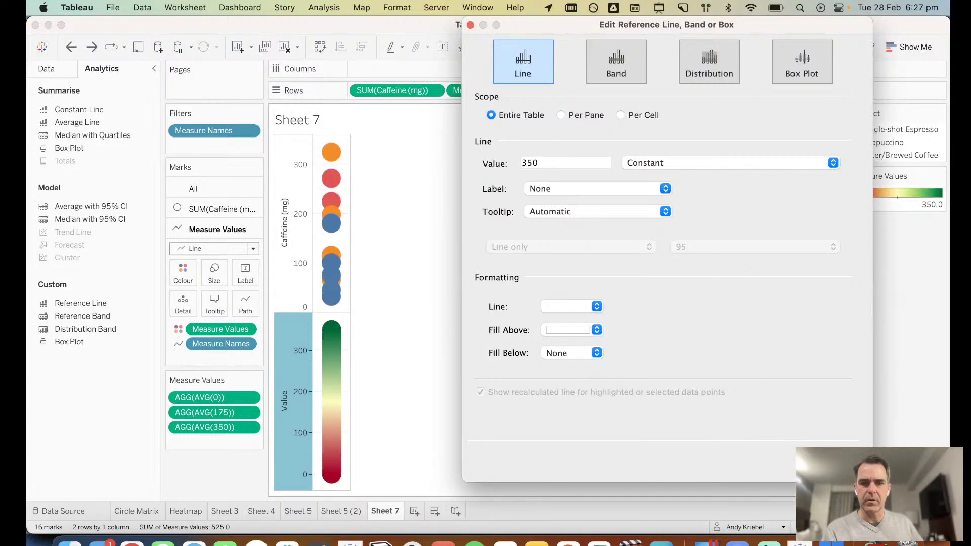
{"action": "left_click", "coordinate": [842, 465]}
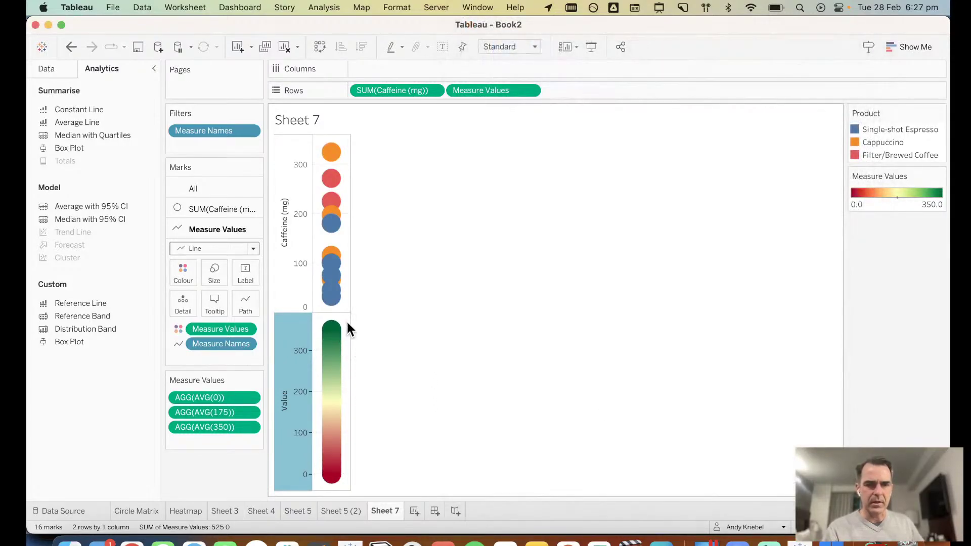
Step: Set the tooltip of the 350 reference line on the Value axis to None
{"action": "right_click", "coordinate": [289, 338]}
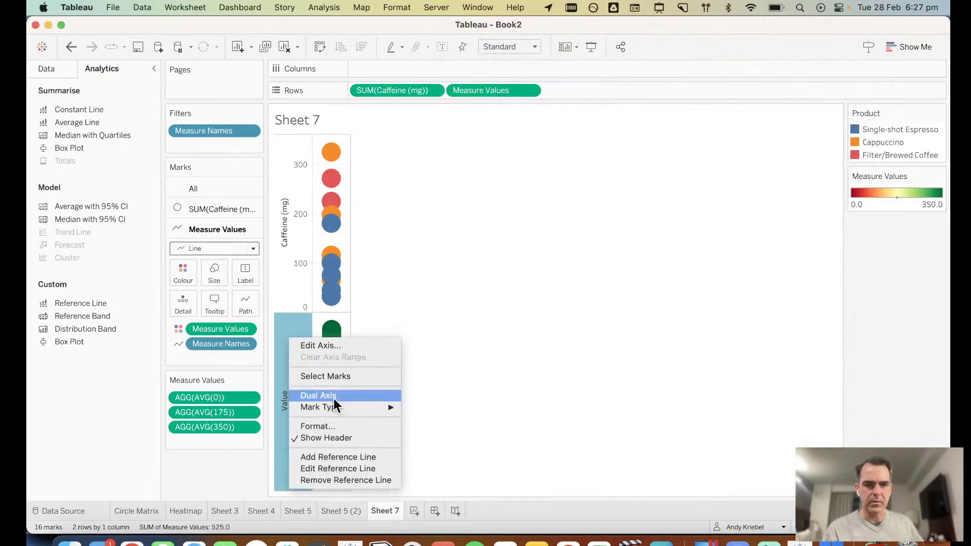
{"action": "left_click", "coordinate": [346, 480]}
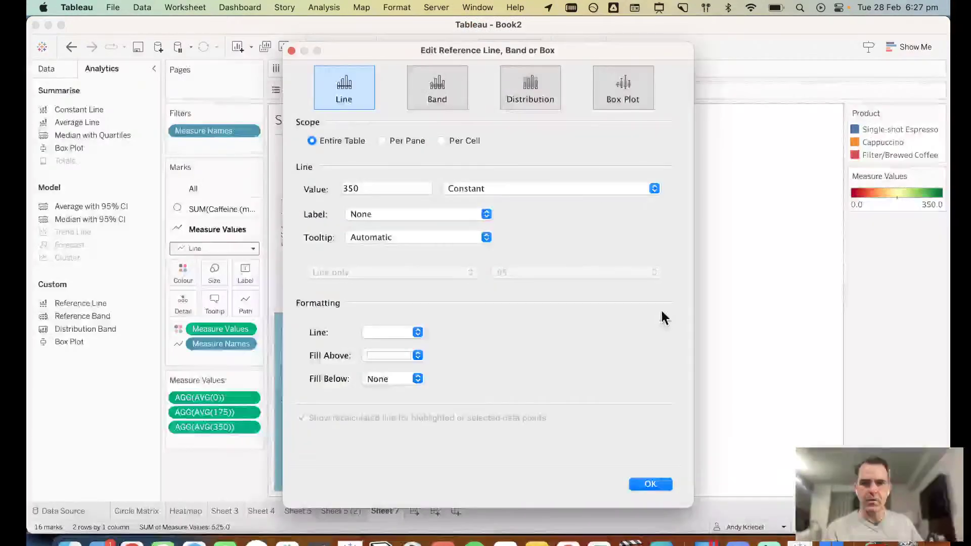
{"action": "left_click_drag", "start_coordinate": [496, 47], "coordinate": [718, 45]}
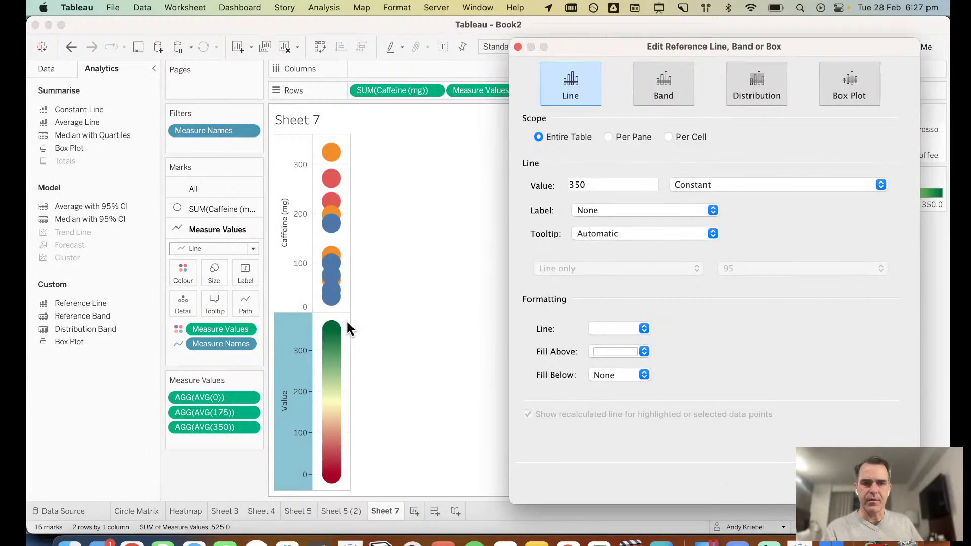
{"action": "left_click", "coordinate": [616, 231]}
{"action": "left_click", "coordinate": [608, 220]}
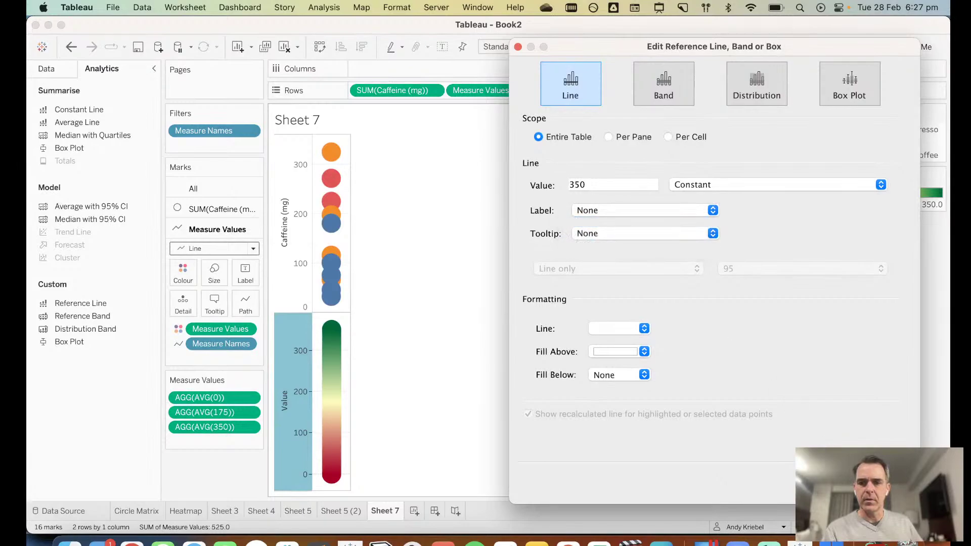
{"action": "key", "text": "Return"}
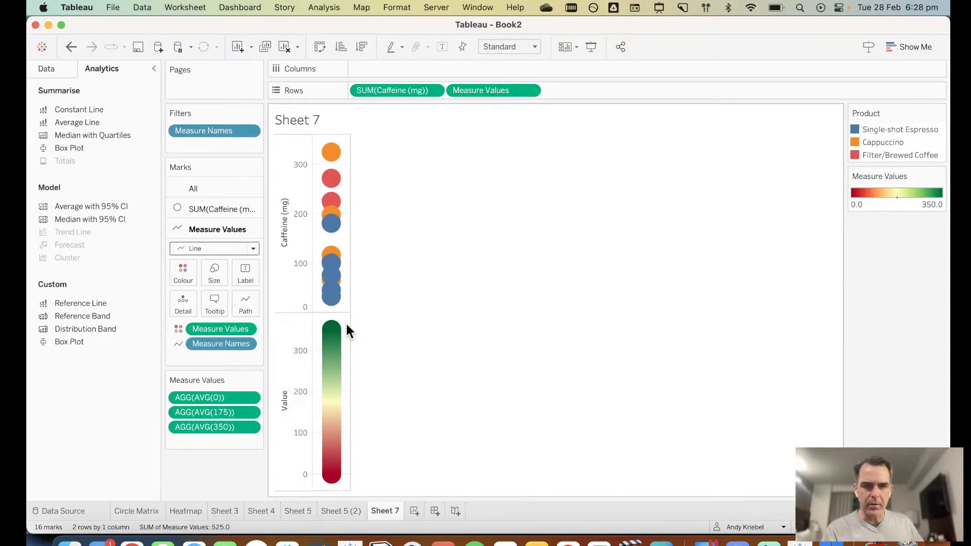
{"action": "mouse_move", "coordinate": [346, 333]}
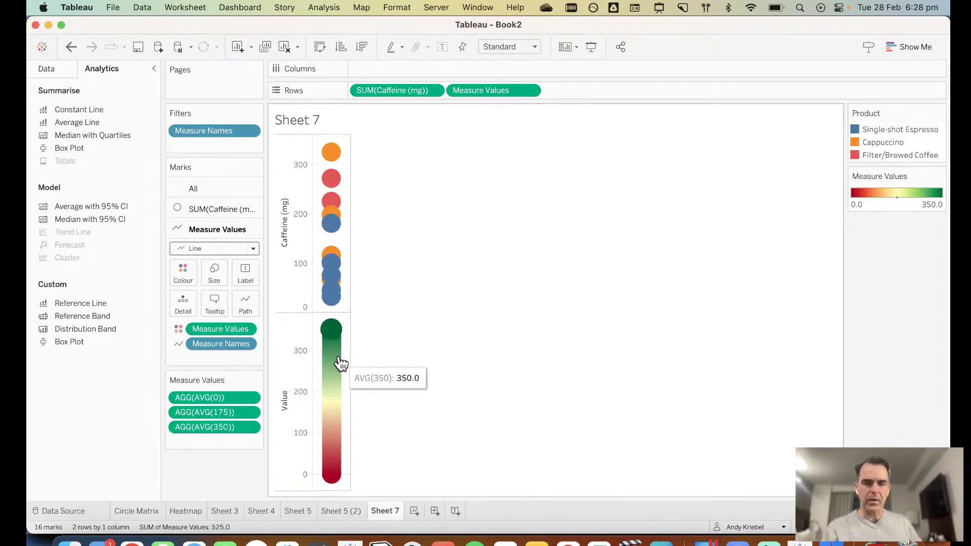
Step: Remove the reference line from the Value axis and add a constant line at 350 instead
{"action": "right_click", "coordinate": [289, 371]}
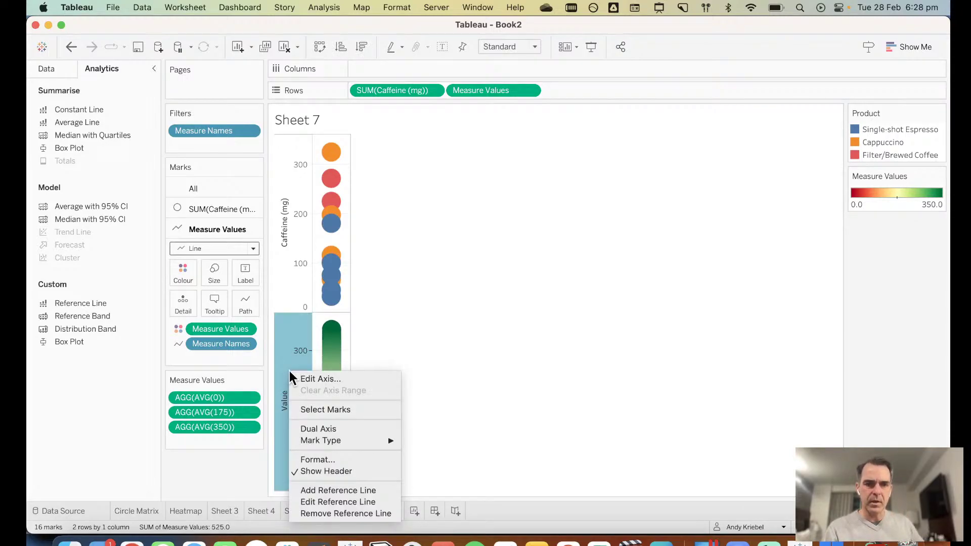
{"action": "left_click", "coordinate": [359, 515]}
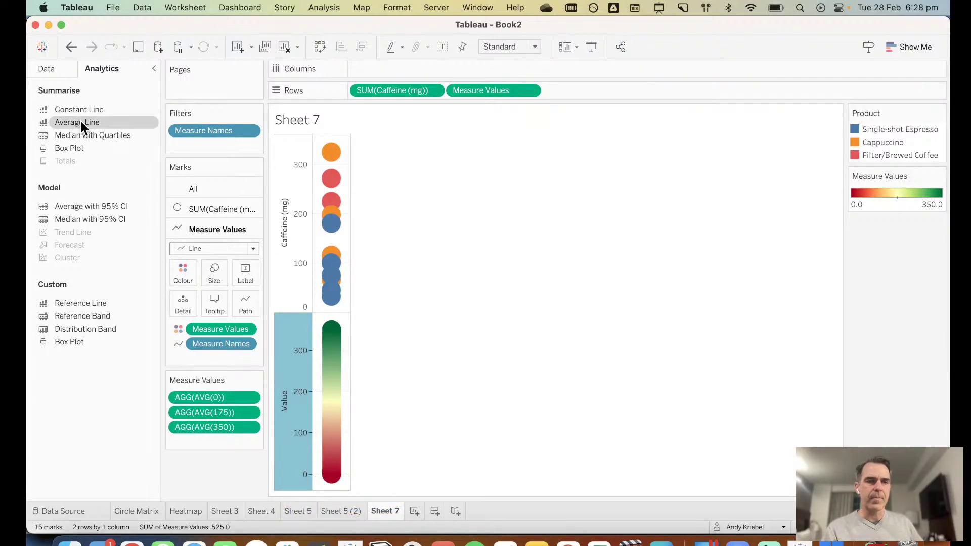
{"action": "left_click_drag", "start_coordinate": [84, 108], "coordinate": [385, 213]}
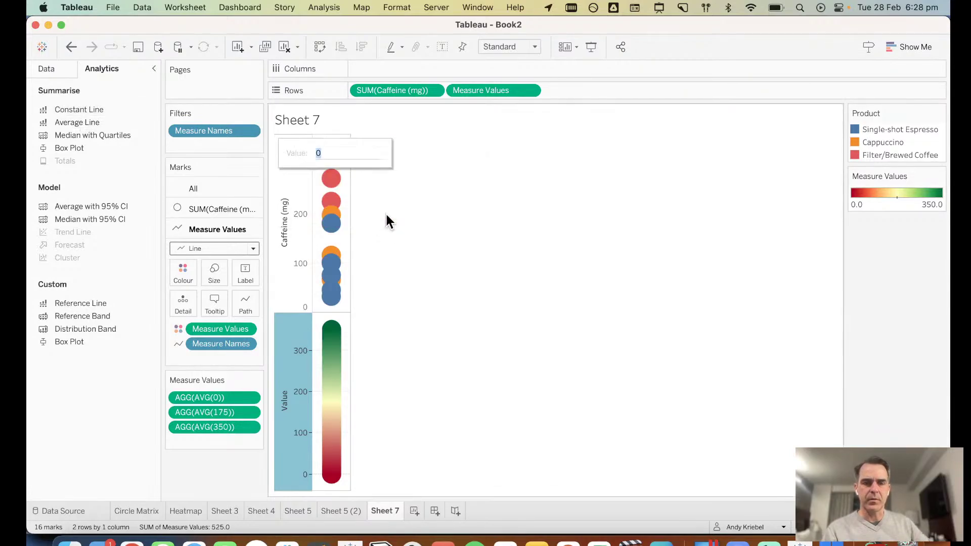
{"action": "type", "text": "350"}
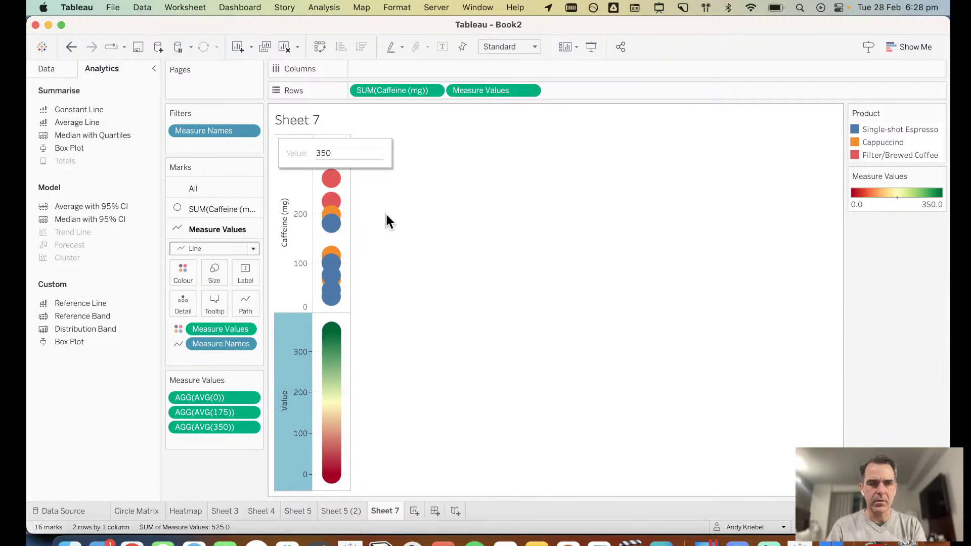
{"action": "left_click", "coordinate": [350, 329]}
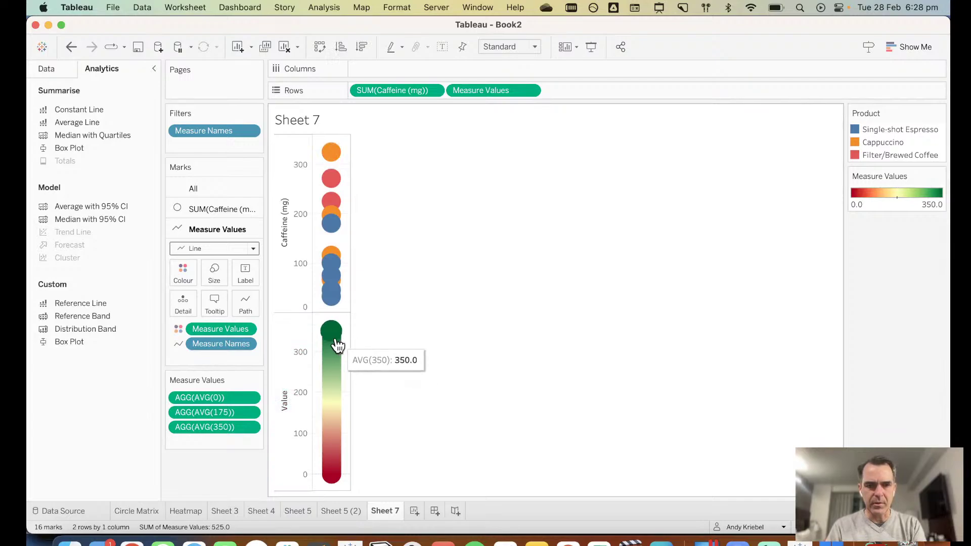
Step: Format the 350 constant line on the Value axis as a solid black line at 100% opacity
{"action": "right_click", "coordinate": [280, 343]}
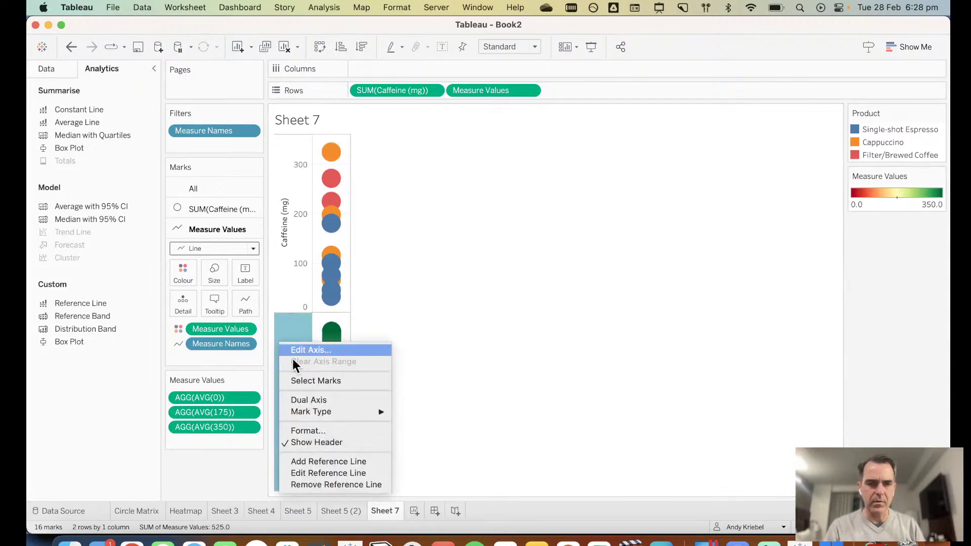
{"action": "left_click", "coordinate": [321, 473]}
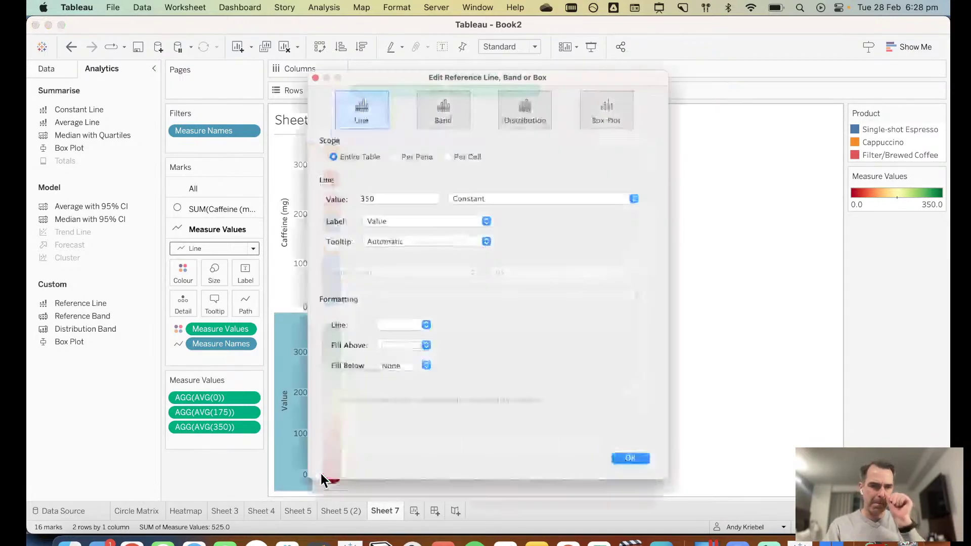
{"action": "left_click", "coordinate": [383, 337]}
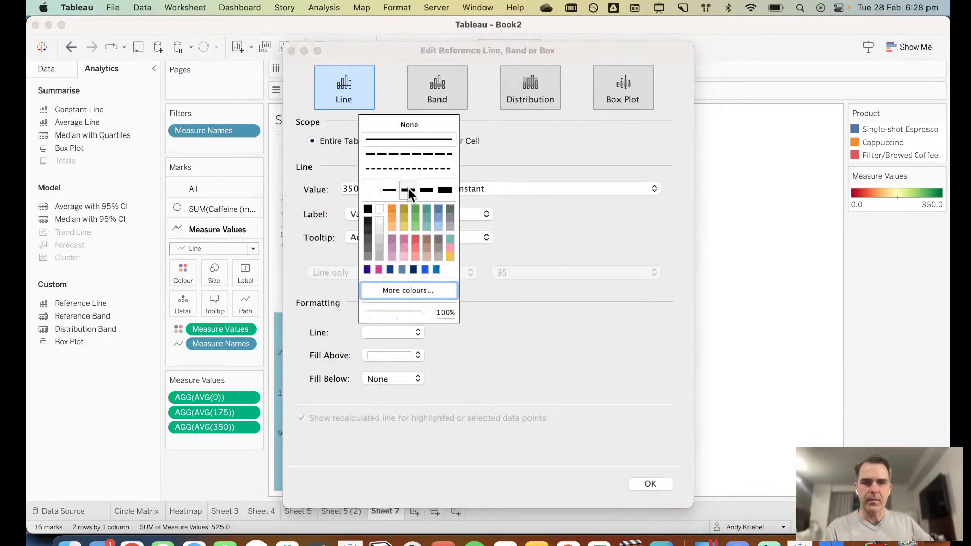
{"action": "left_click", "coordinate": [413, 47]}
{"action": "left_click_drag", "start_coordinate": [414, 45], "coordinate": [631, 36]}
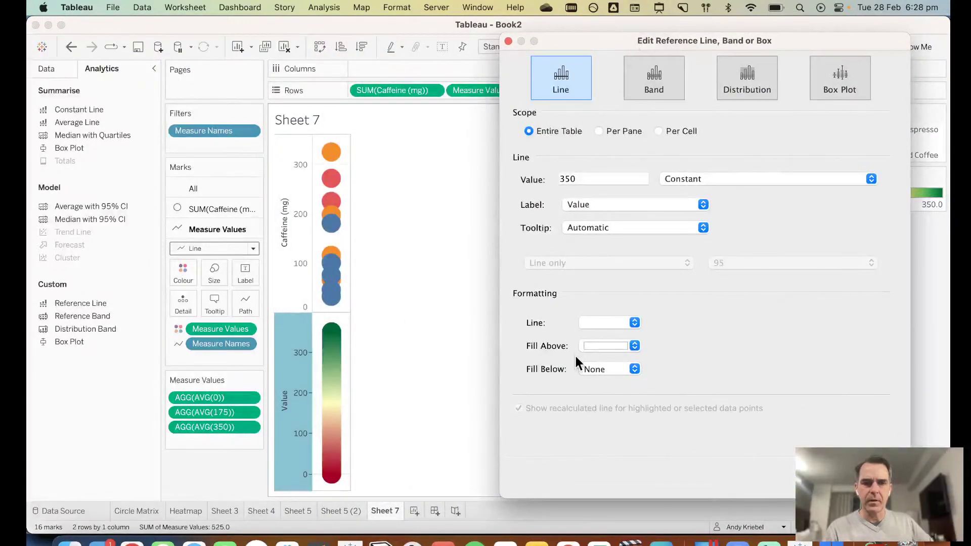
{"action": "left_click", "coordinate": [602, 322]}
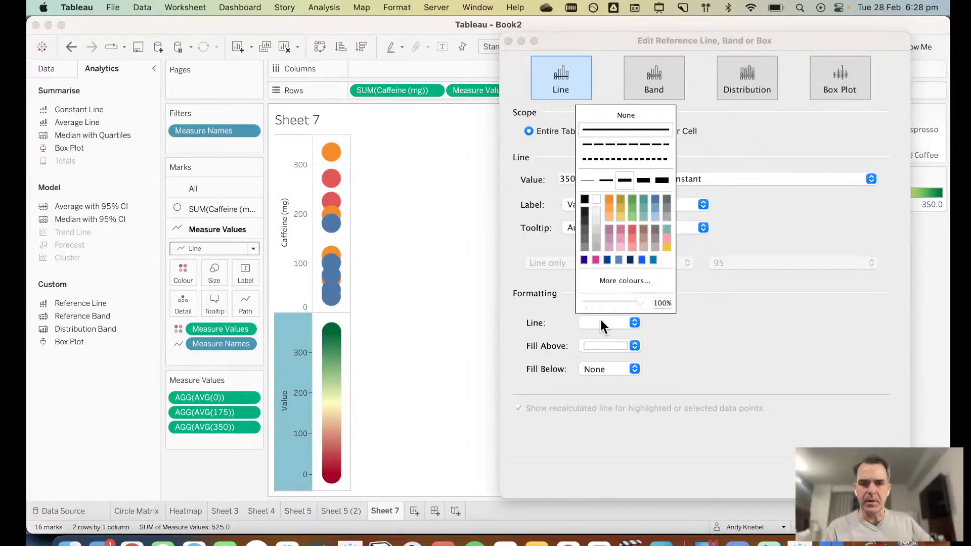
{"action": "left_click", "coordinate": [585, 199]}
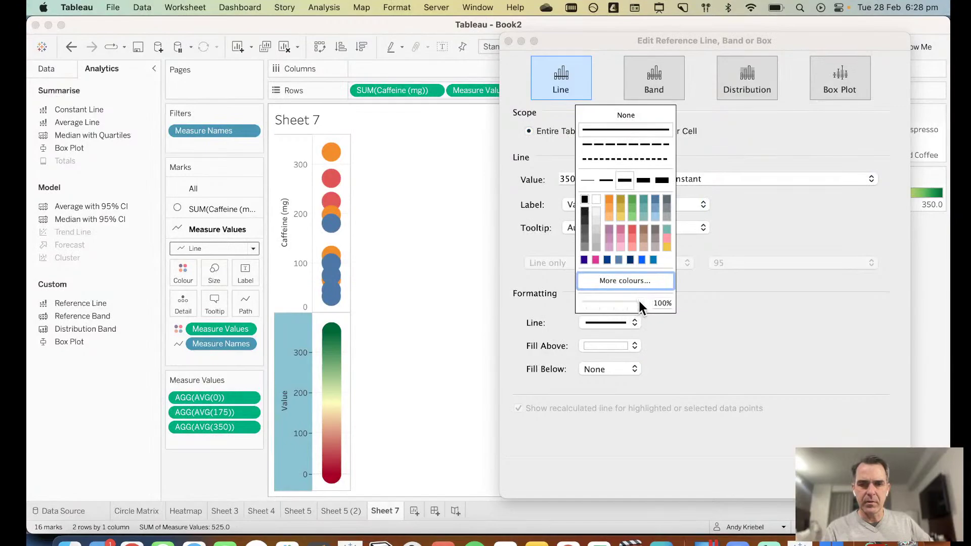
{"action": "left_click_drag", "start_coordinate": [639, 299], "coordinate": [662, 303]}
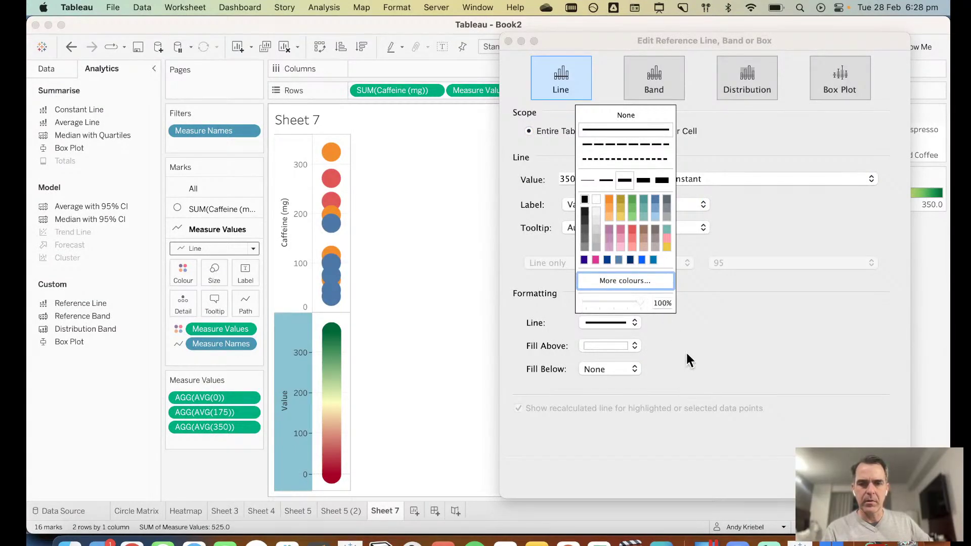
Step: Set the constant line's Fill Above to None and apply the settings
{"action": "left_click", "coordinate": [605, 347]}
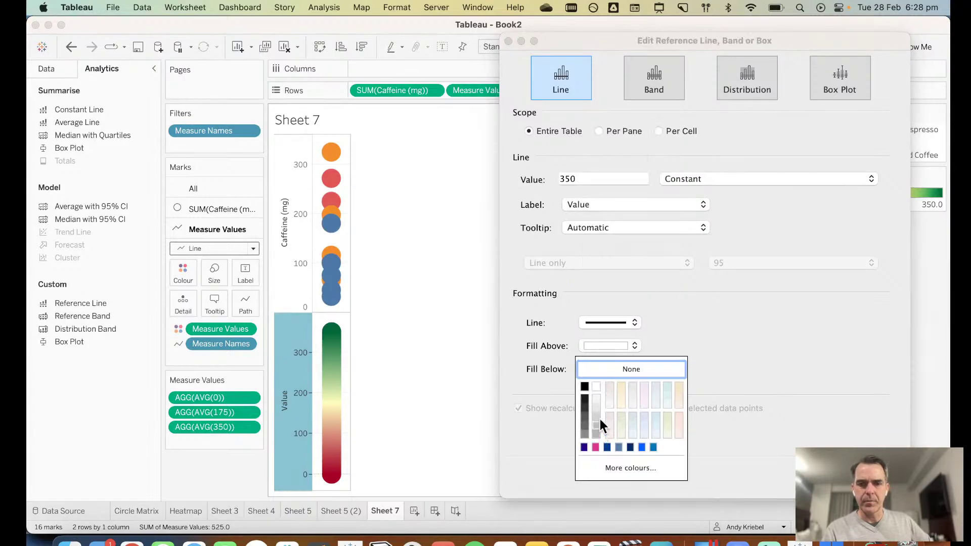
{"action": "left_click", "coordinate": [603, 368]}
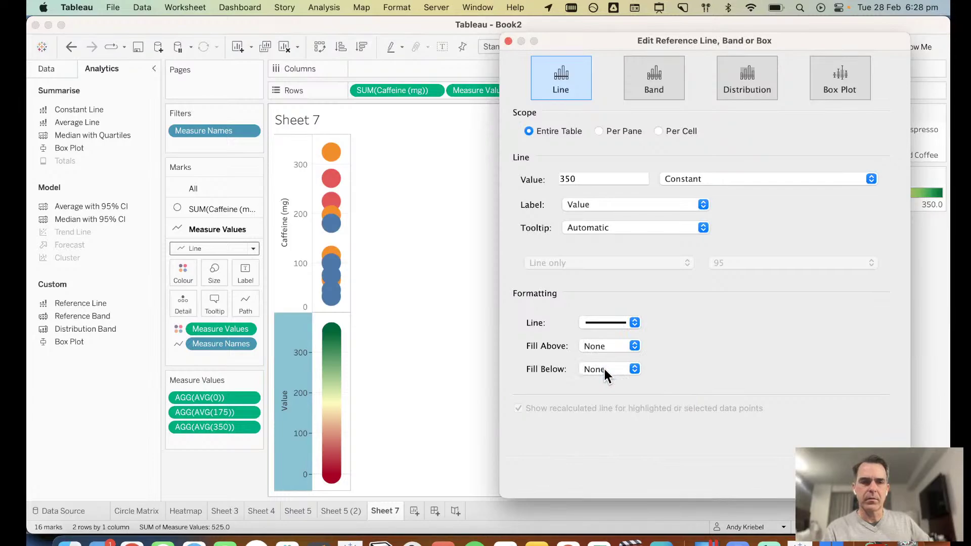
{"action": "key", "text": "Return"}
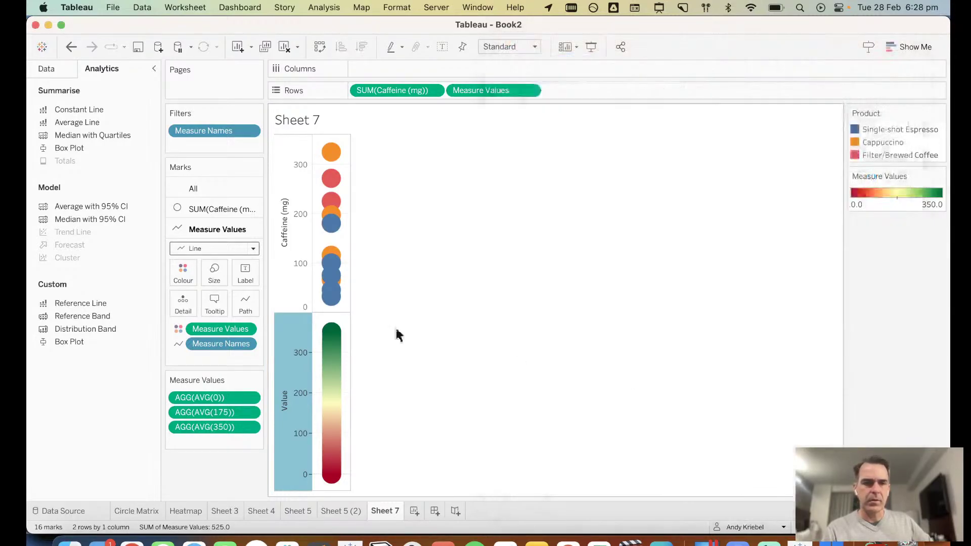
Step: Switch the Measure Values marks to bars and inspect the AVG(0) mark
{"action": "left_click", "coordinate": [198, 248]}
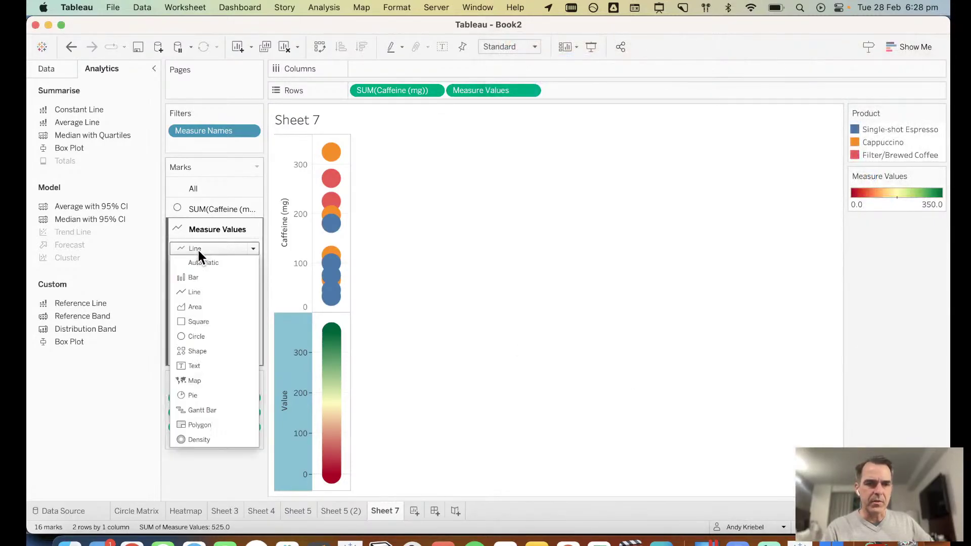
{"action": "left_click", "coordinate": [198, 279]}
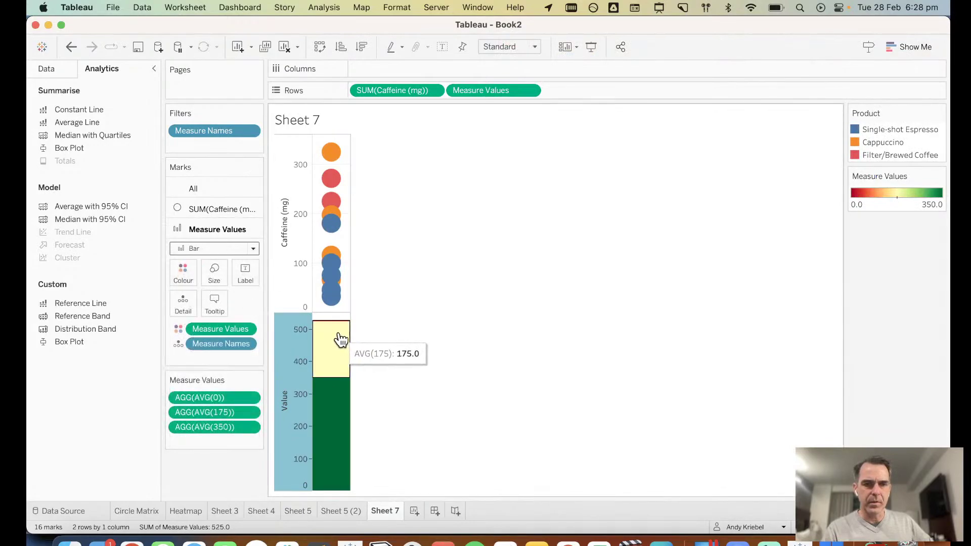
{"action": "mouse_move", "coordinate": [335, 327]}
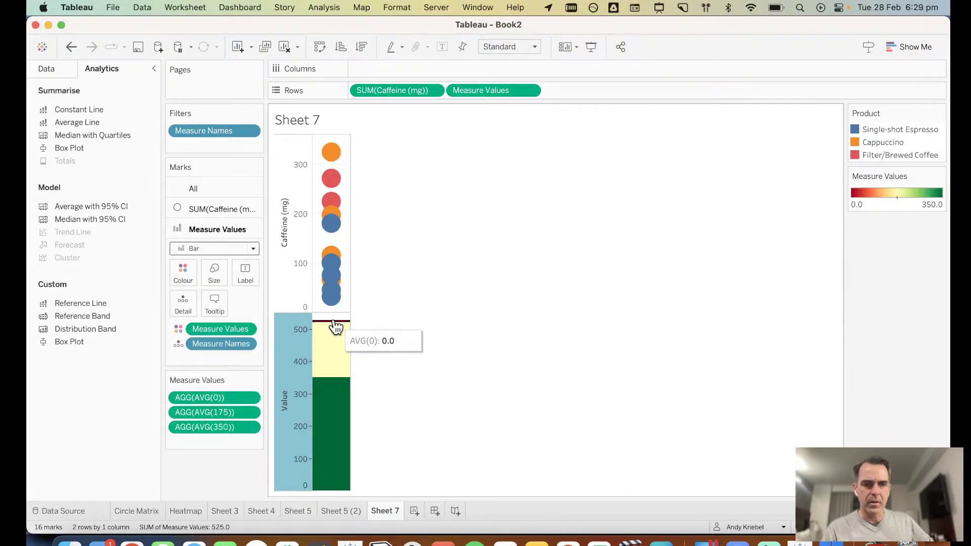
{"action": "left_click", "coordinate": [335, 326]}
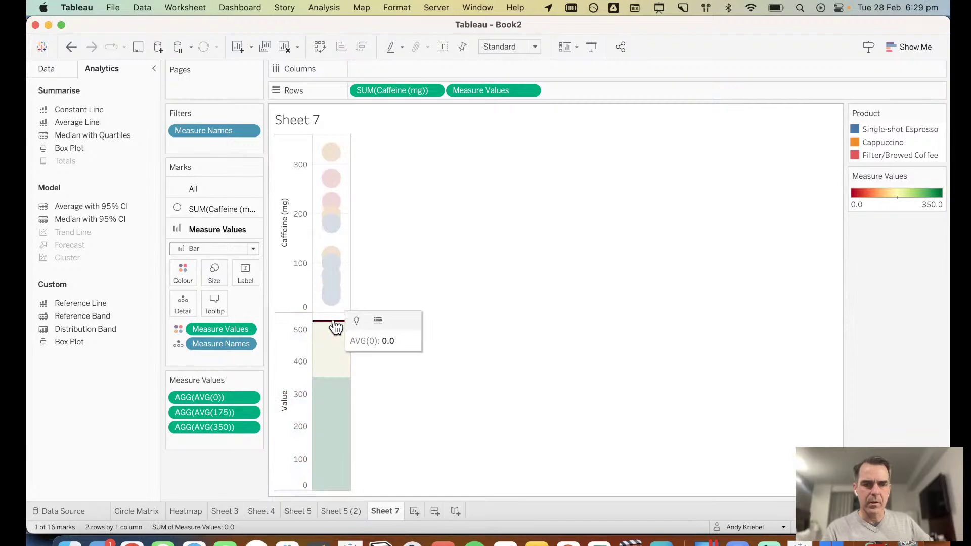
{"action": "right_click", "coordinate": [336, 326]}
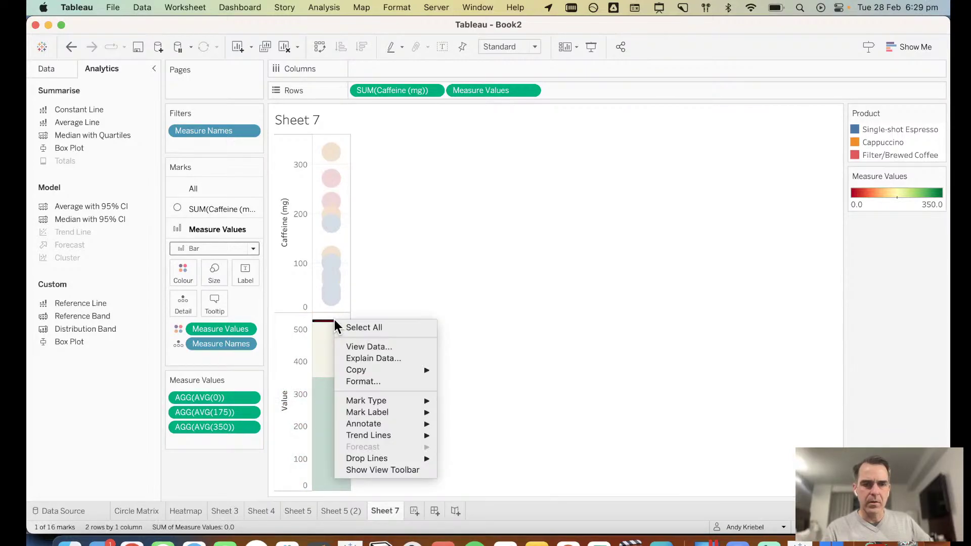
{"action": "left_click", "coordinate": [428, 289]}
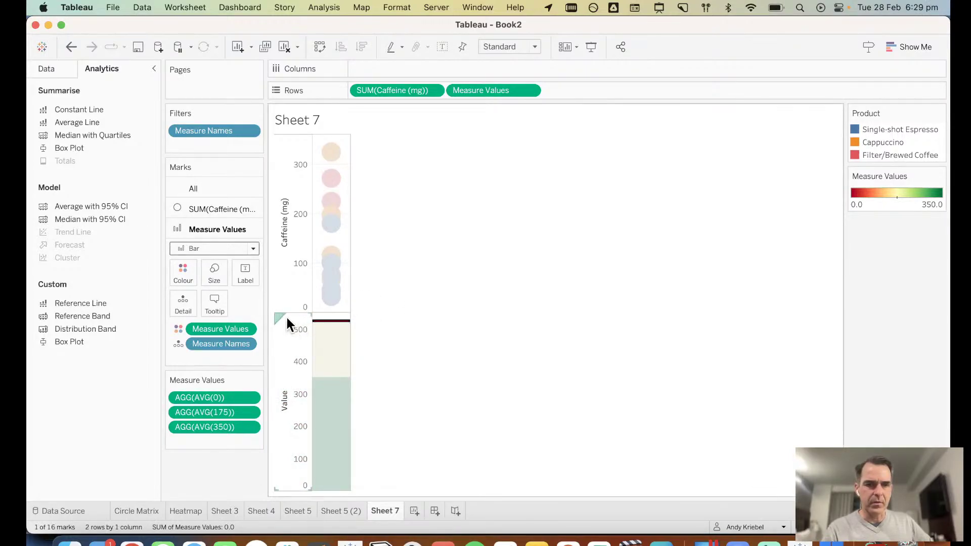
Step: Change the Measure Values mark type to Circle
{"action": "left_click", "coordinate": [228, 249]}
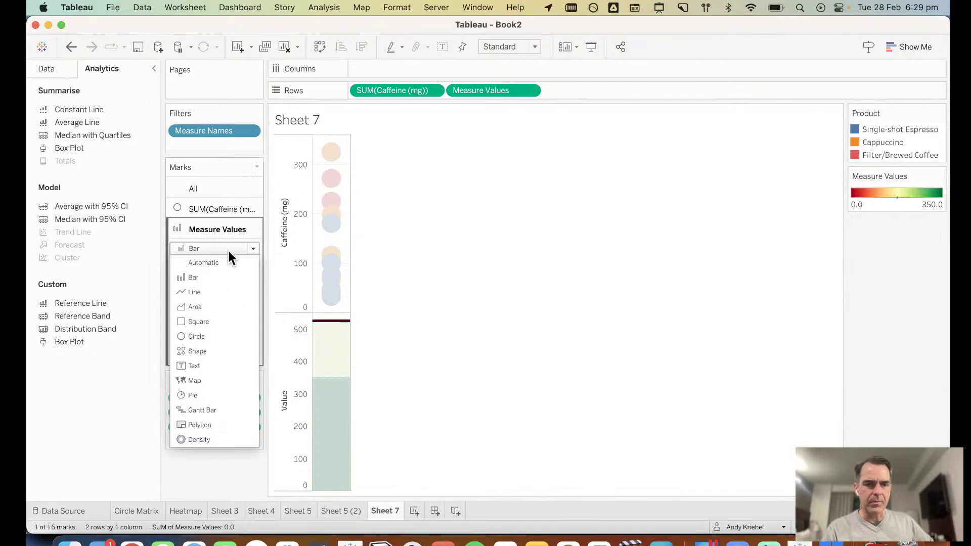
{"action": "left_click", "coordinate": [215, 339]}
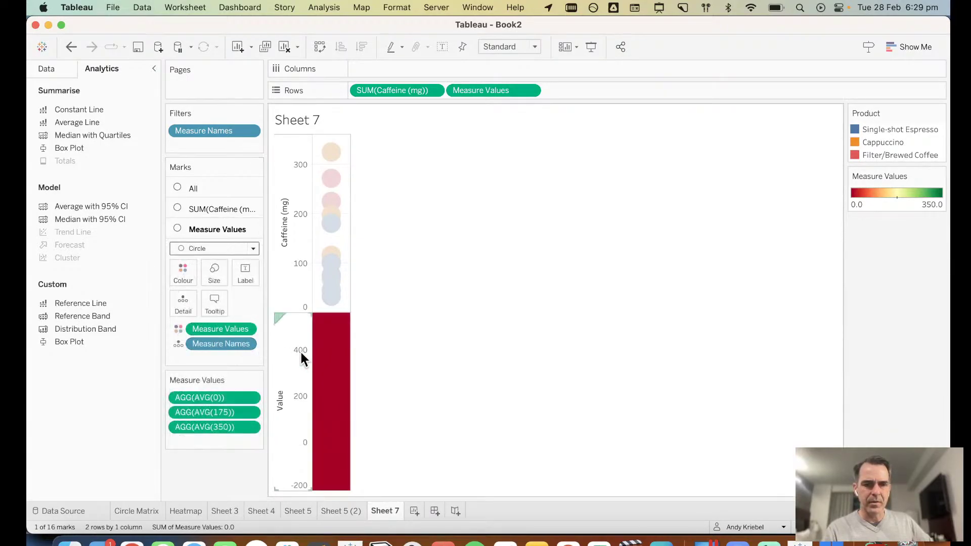
{"action": "mouse_move", "coordinate": [337, 324]}
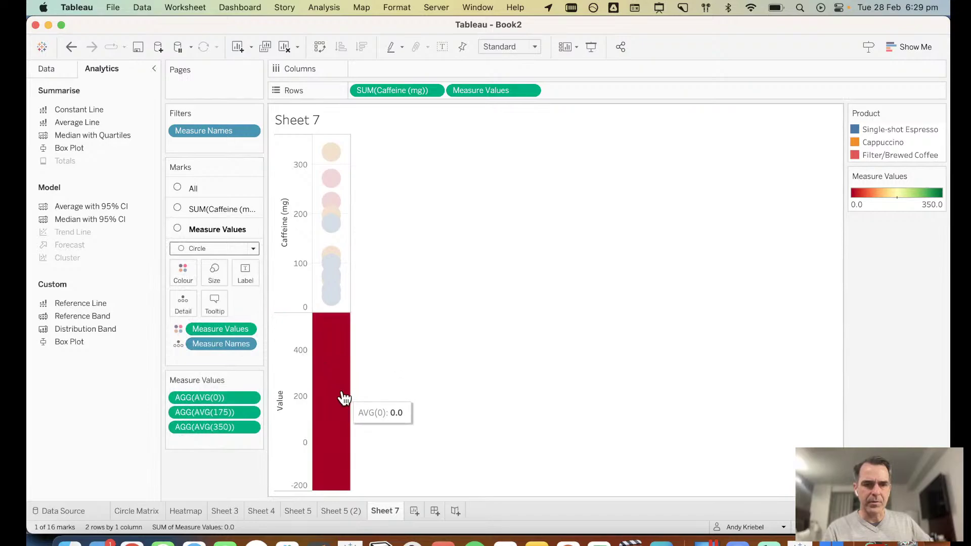
{"action": "left_click", "coordinate": [207, 248]}
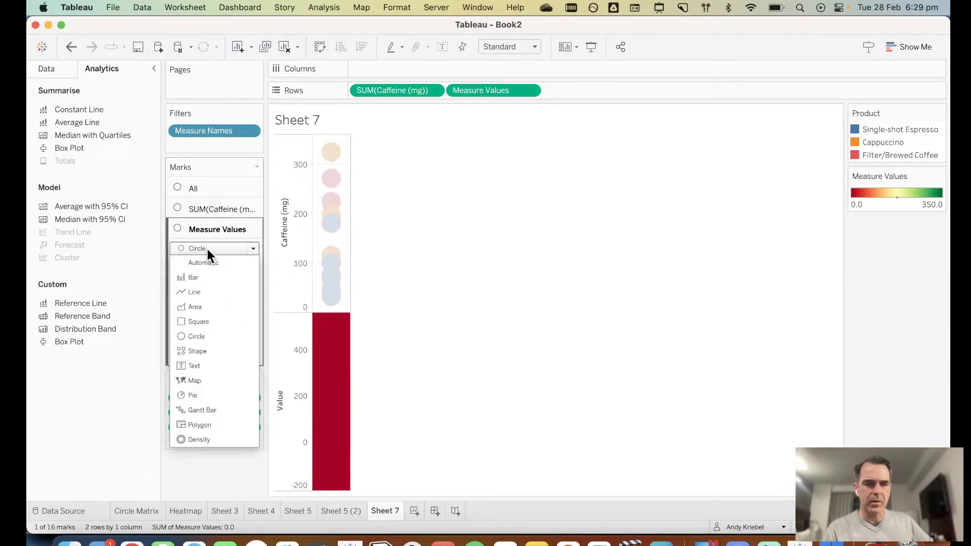
{"action": "left_click", "coordinate": [215, 337]}
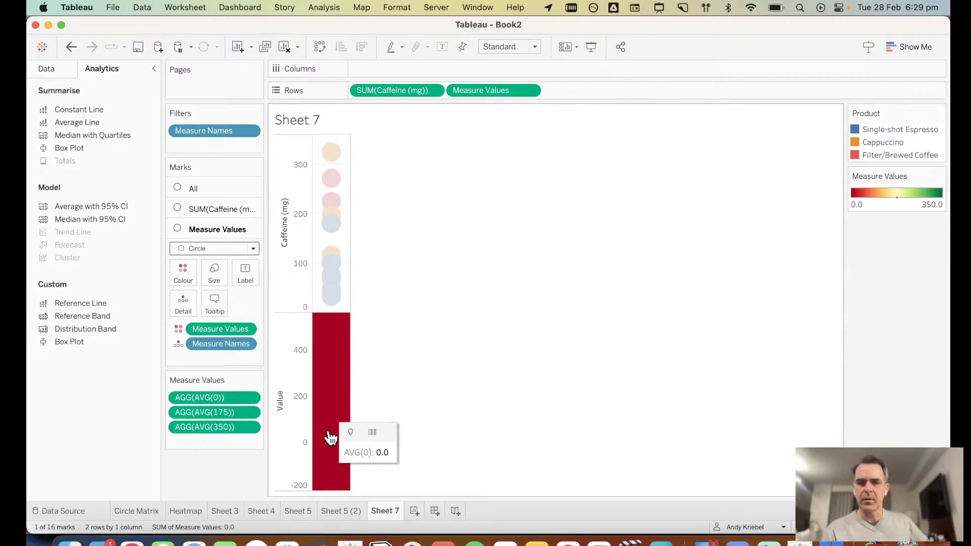
Step: Shrink the Measure Values circles to about the size of the caffeine circles and clear the mark selection
{"action": "left_click", "coordinate": [213, 271]}
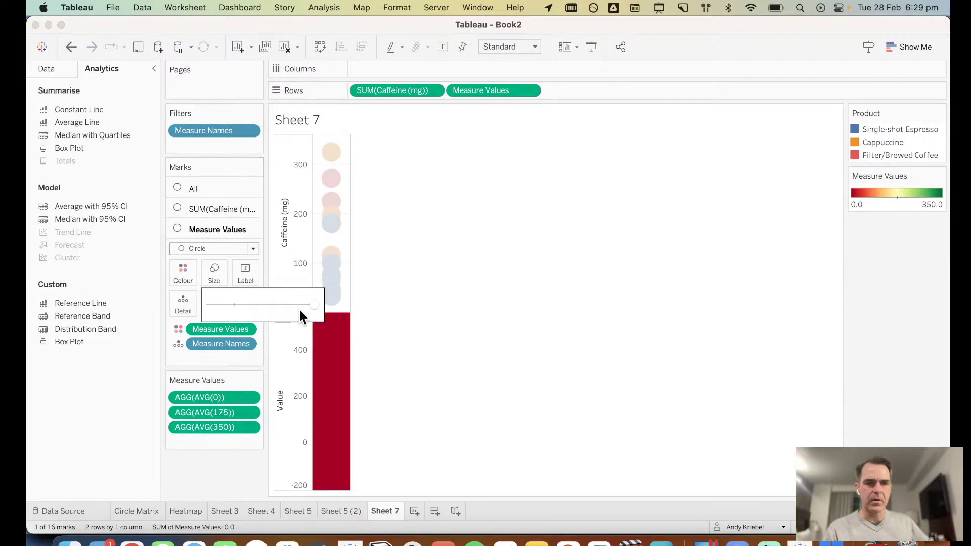
{"action": "left_click_drag", "start_coordinate": [314, 305], "coordinate": [237, 305]}
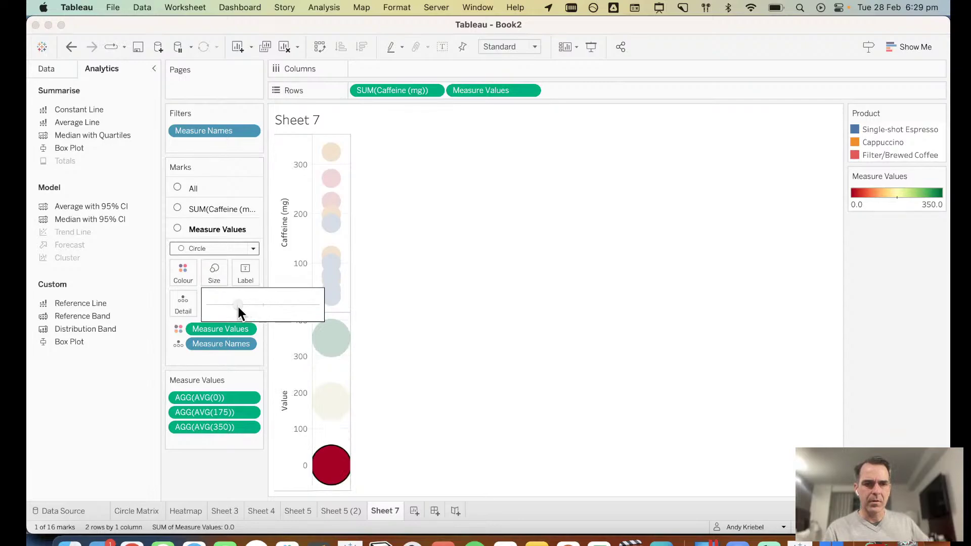
{"action": "left_click", "coordinate": [345, 366]}
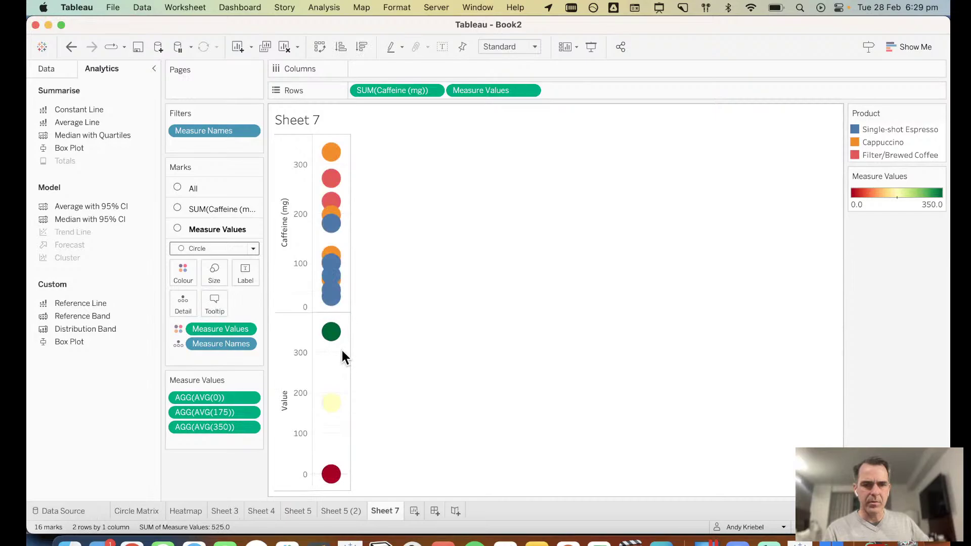
Step: Inspect the 350 mark and look through the Measure Values axis, sheet line and font formatting options
{"action": "left_click", "coordinate": [344, 347]}
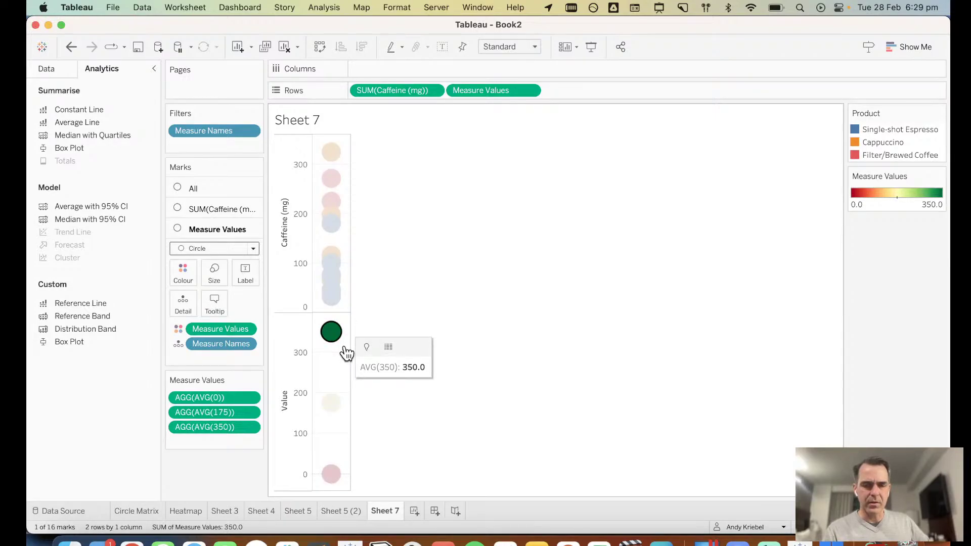
{"action": "left_click", "coordinate": [342, 354]}
{"action": "right_click", "coordinate": [287, 363]}
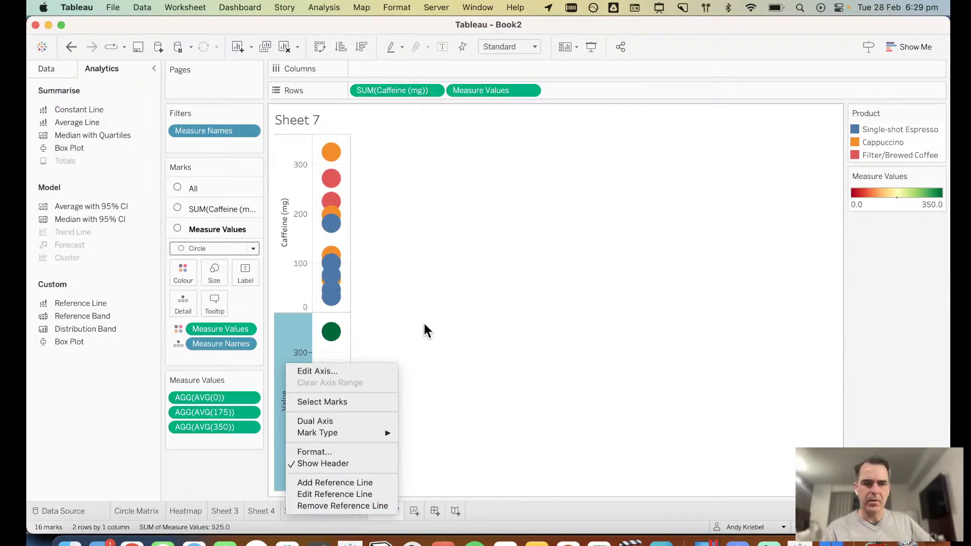
{"action": "left_click", "coordinate": [314, 452]}
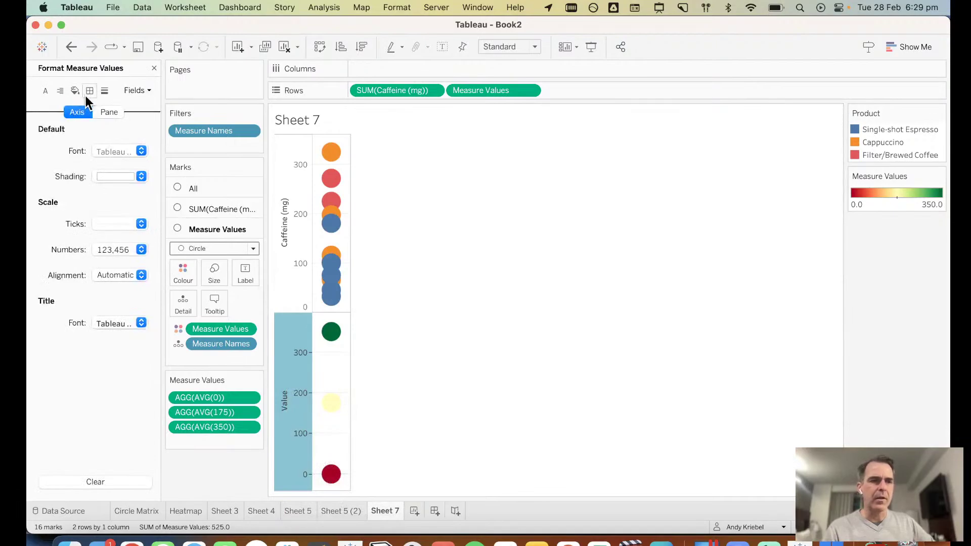
{"action": "left_click", "coordinate": [86, 94]}
{"action": "left_click", "coordinate": [101, 93]}
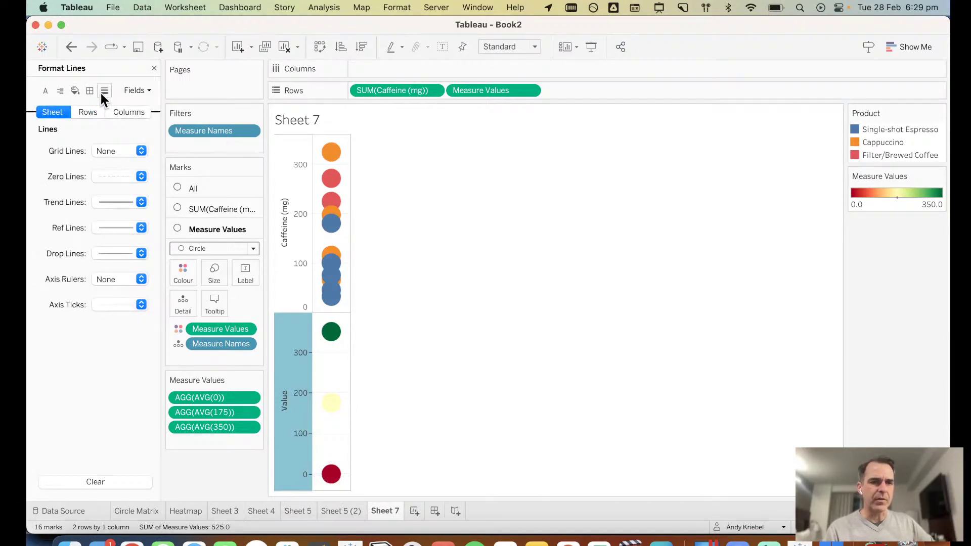
{"action": "left_click", "coordinate": [142, 92]}
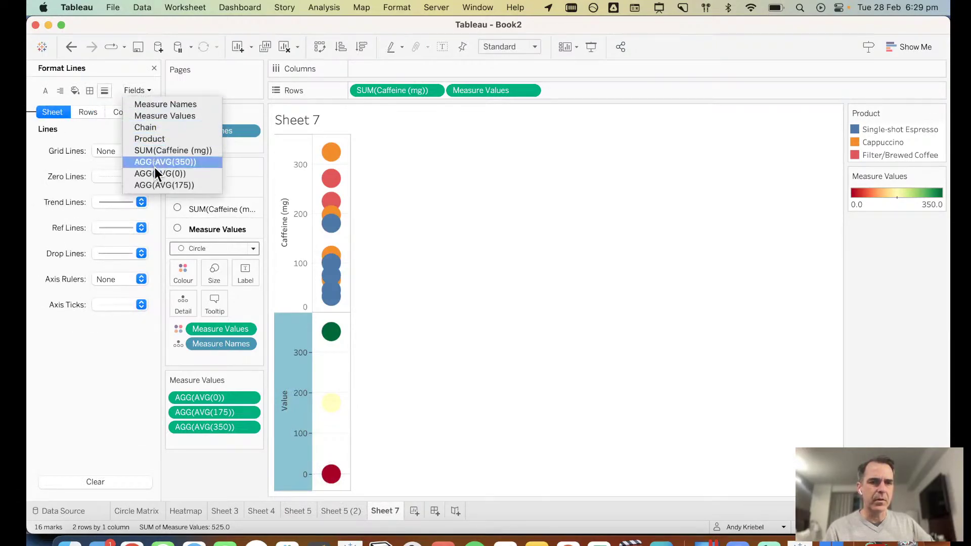
{"action": "left_click", "coordinate": [156, 115]}
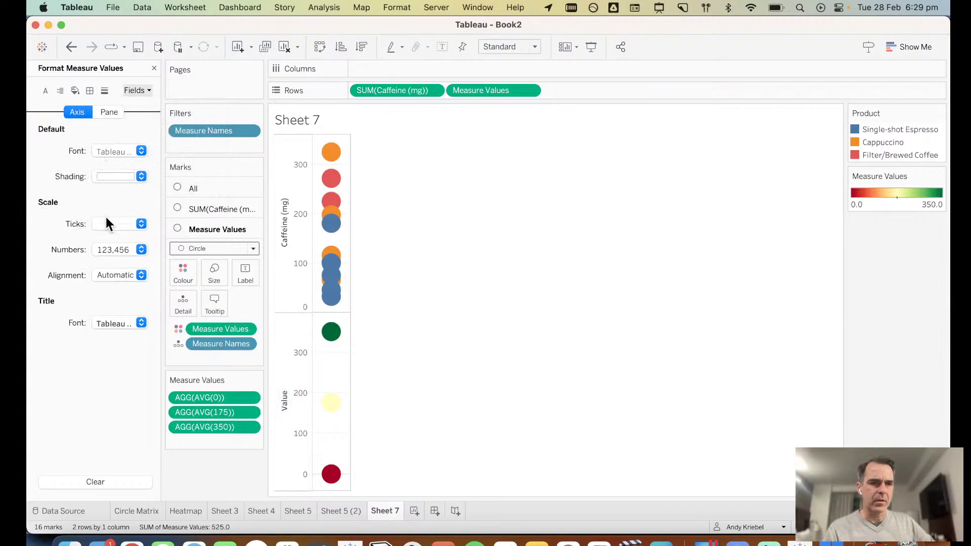
{"action": "left_click", "coordinate": [46, 90]}
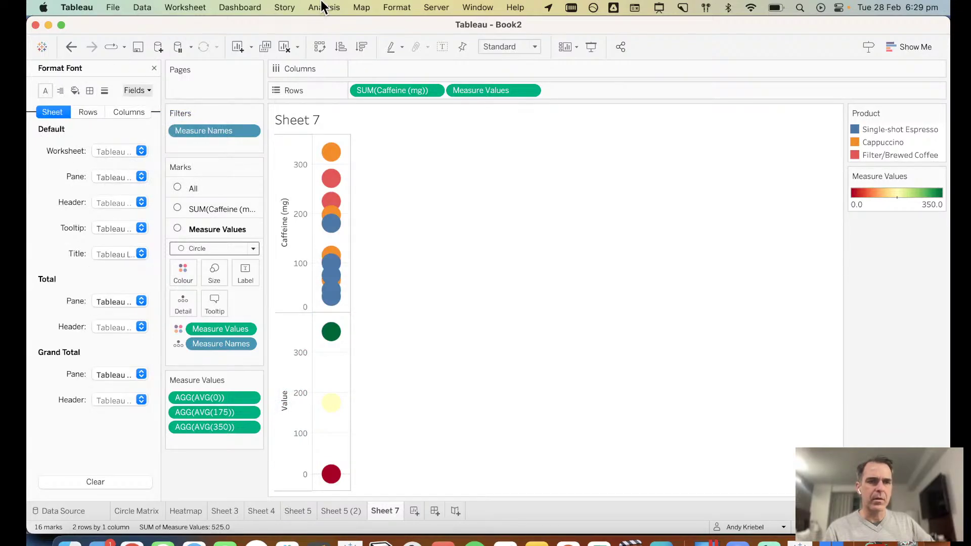
Step: Set the reference line label shading for the sheet to 0% in the reference line formatting
{"action": "left_click", "coordinate": [398, 7]}
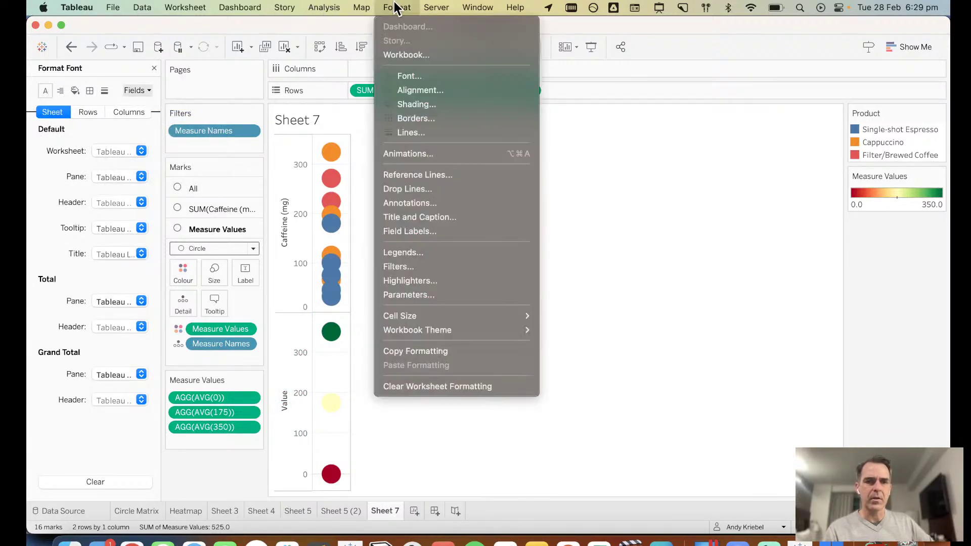
{"action": "left_click", "coordinate": [413, 175]}
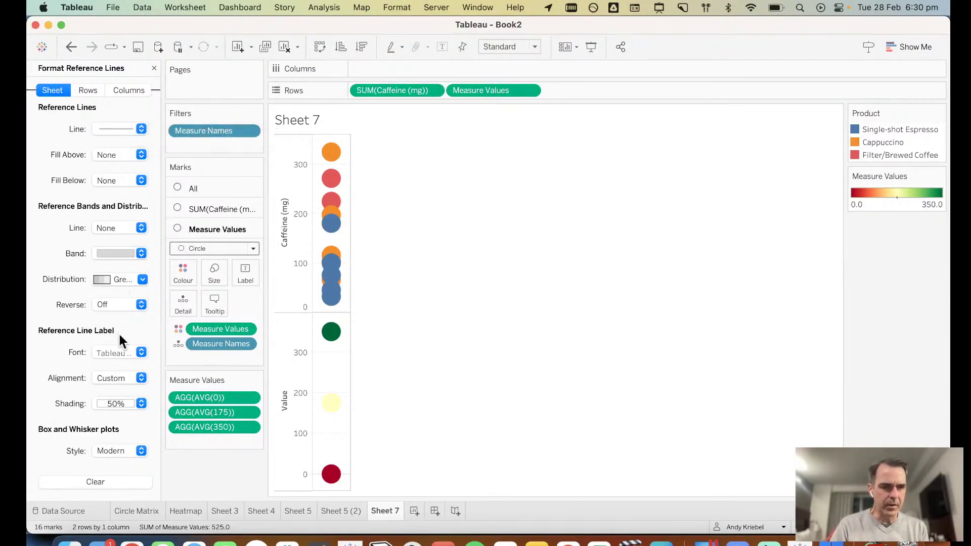
{"action": "left_click", "coordinate": [118, 282]}
{"action": "left_click", "coordinate": [52, 247]}
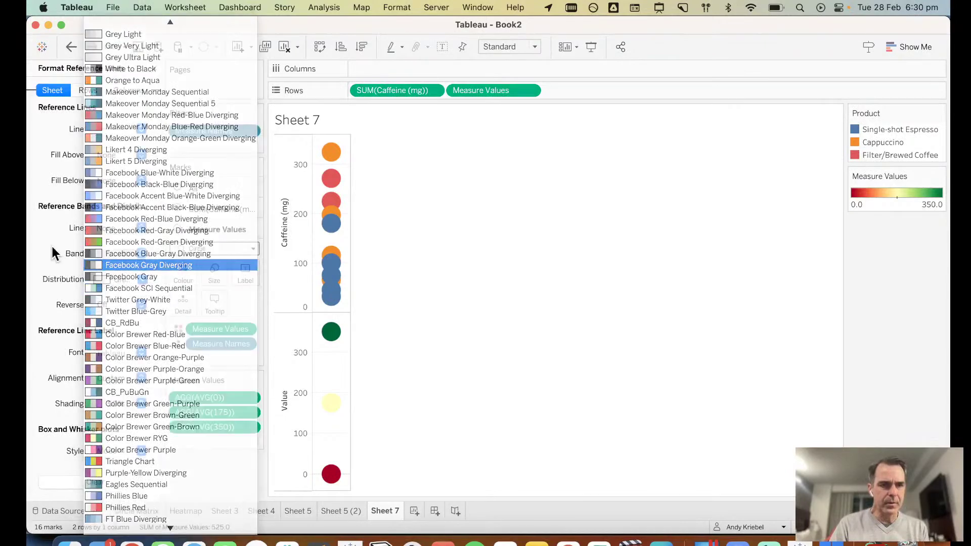
{"action": "scroll", "coordinate": [108, 400], "scroll_direction": "down", "scroll_amount": 5}
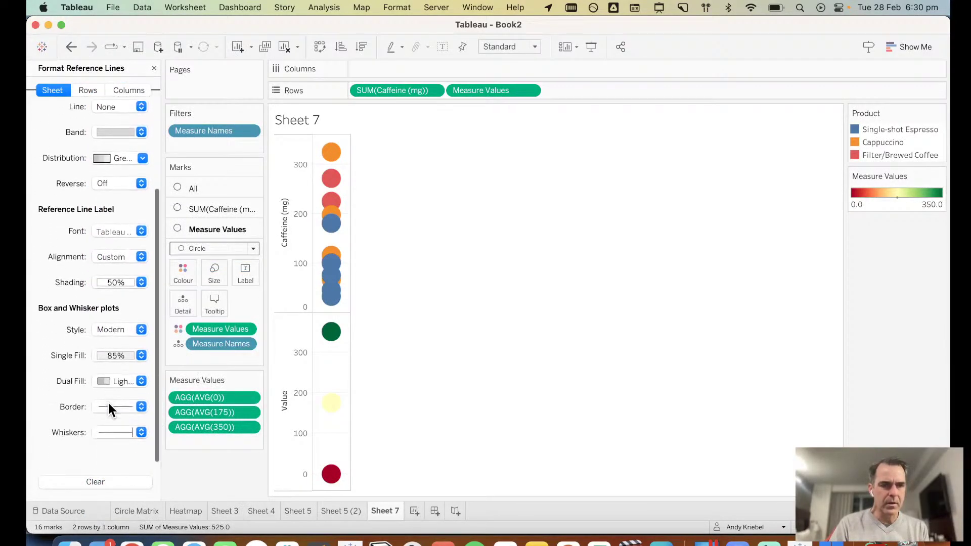
{"action": "left_click", "coordinate": [114, 282]}
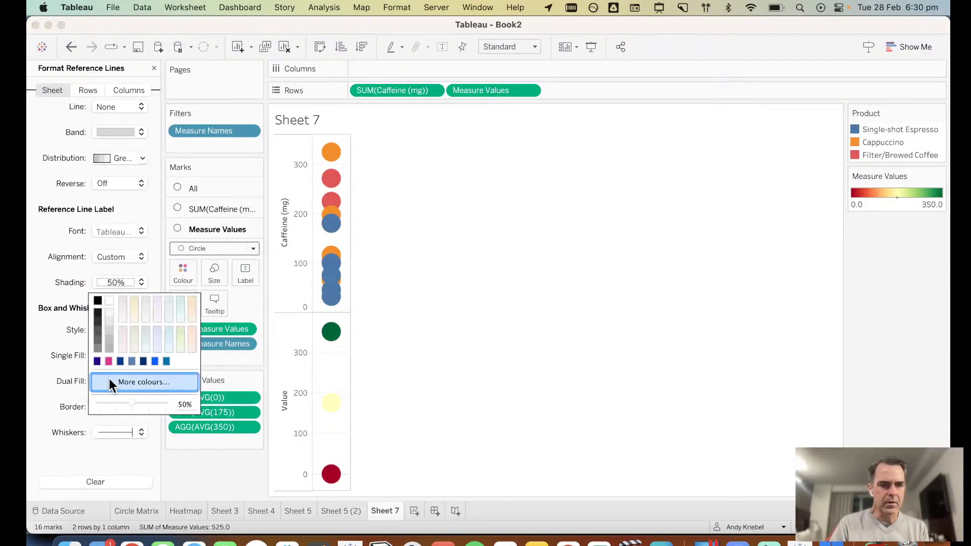
{"action": "mouse_move", "coordinate": [132, 401]}
{"action": "left_mouse_down"}
{"action": "mouse_move", "coordinate": [175, 405]}
{"action": "mouse_move", "coordinate": [77, 393]}
{"action": "left_mouse_up"}
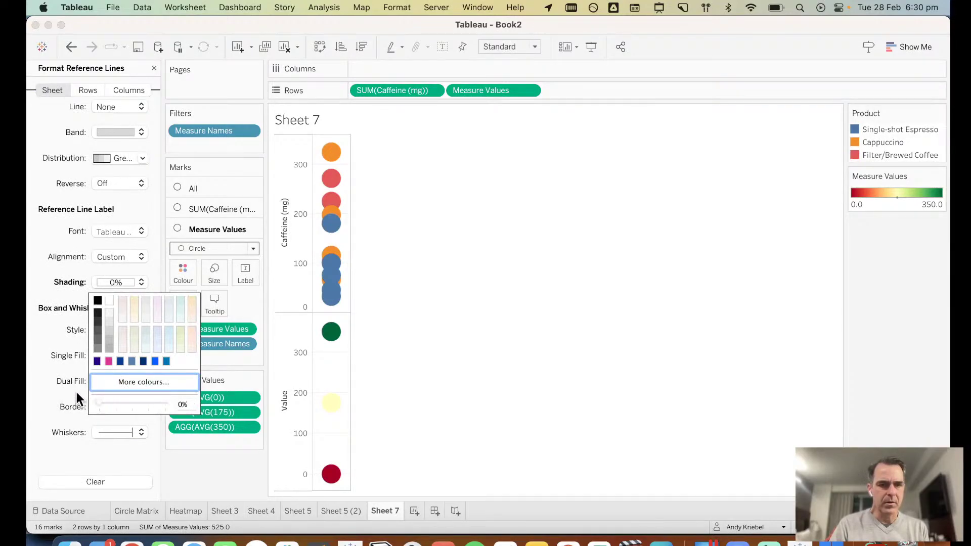
{"action": "left_click", "coordinate": [65, 317]}
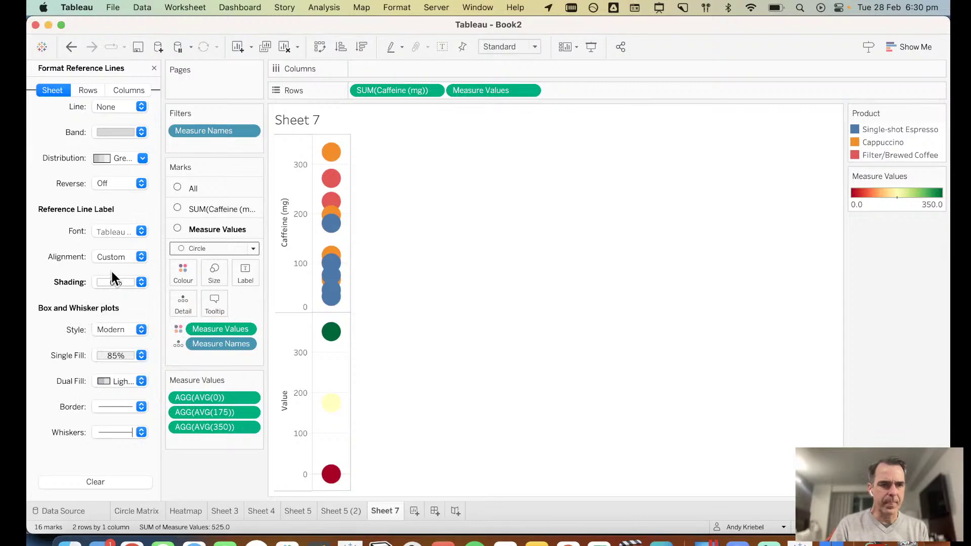
Step: Check the reference line label's alignment options and set its font opacity to 100%
{"action": "left_click", "coordinate": [115, 256]}
{"action": "left_click", "coordinate": [71, 258]}
{"action": "left_click", "coordinate": [116, 230]}
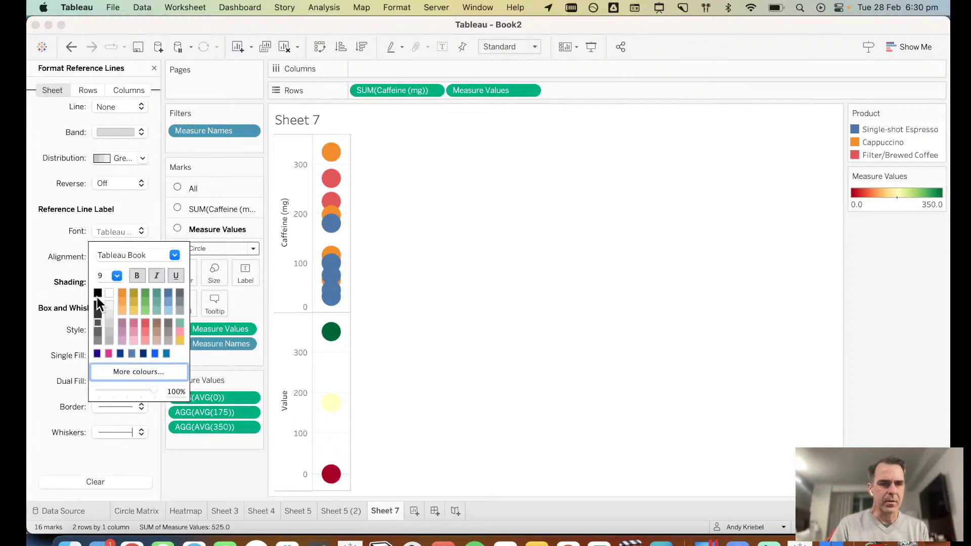
{"action": "mouse_move", "coordinate": [153, 391]}
{"action": "left_mouse_down"}
{"action": "mouse_move", "coordinate": [64, 382]}
{"action": "mouse_move", "coordinate": [165, 382]}
{"action": "left_mouse_up"}
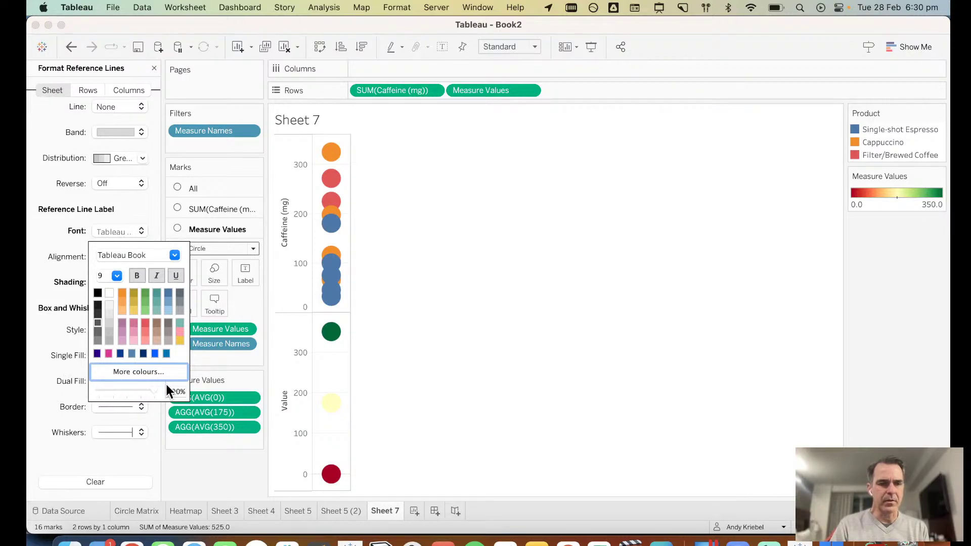
{"action": "left_click", "coordinate": [53, 242]}
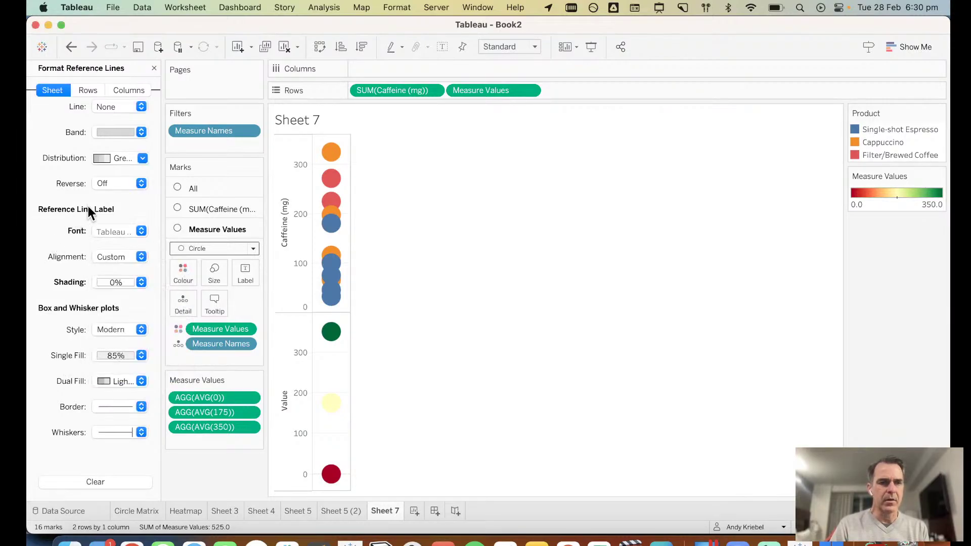
Step: Raise the sheet's reference line opacity to 100% and check the 350 mark in the chart
{"action": "scroll", "coordinate": [93, 206], "scroll_direction": "up", "scroll_amount": 5}
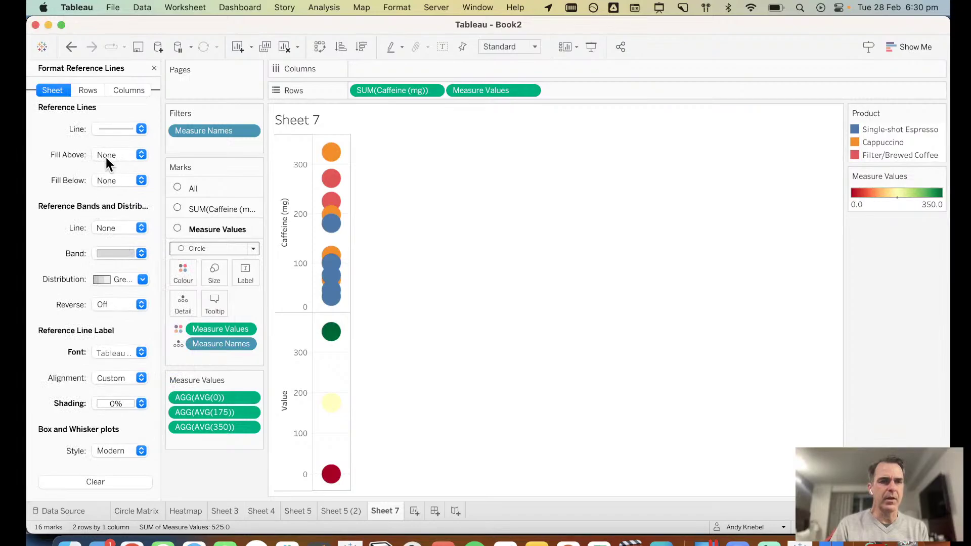
{"action": "left_click", "coordinate": [113, 133]}
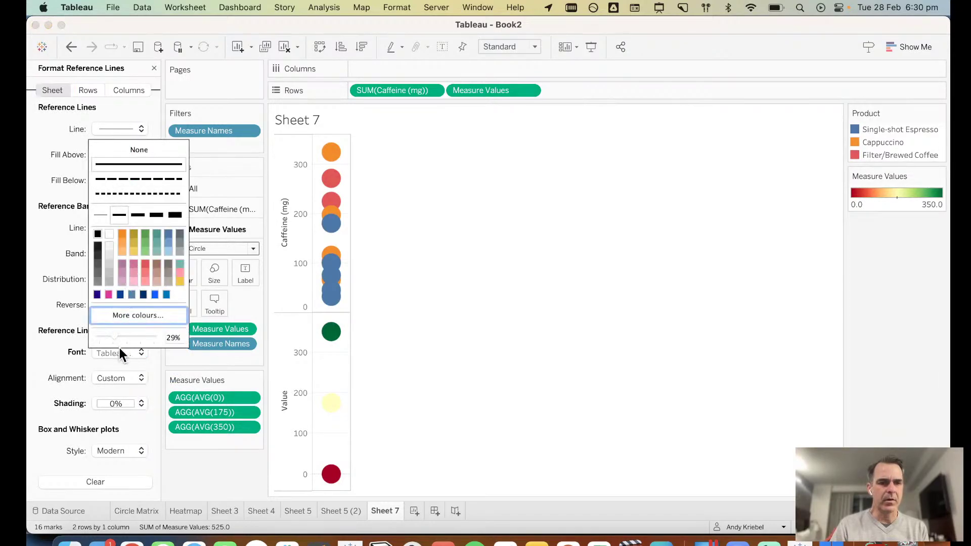
{"action": "left_click_drag", "start_coordinate": [115, 336], "coordinate": [160, 335]}
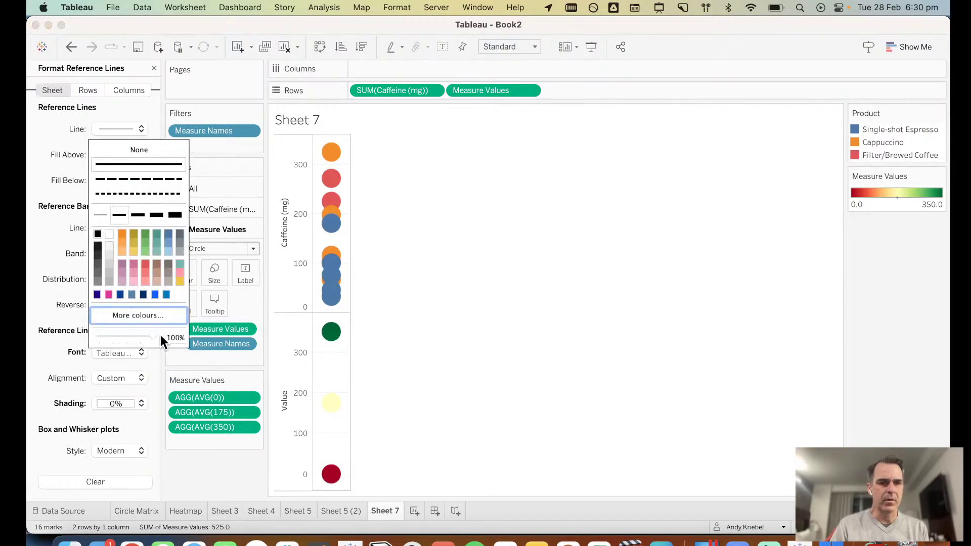
{"action": "left_click", "coordinate": [347, 368]}
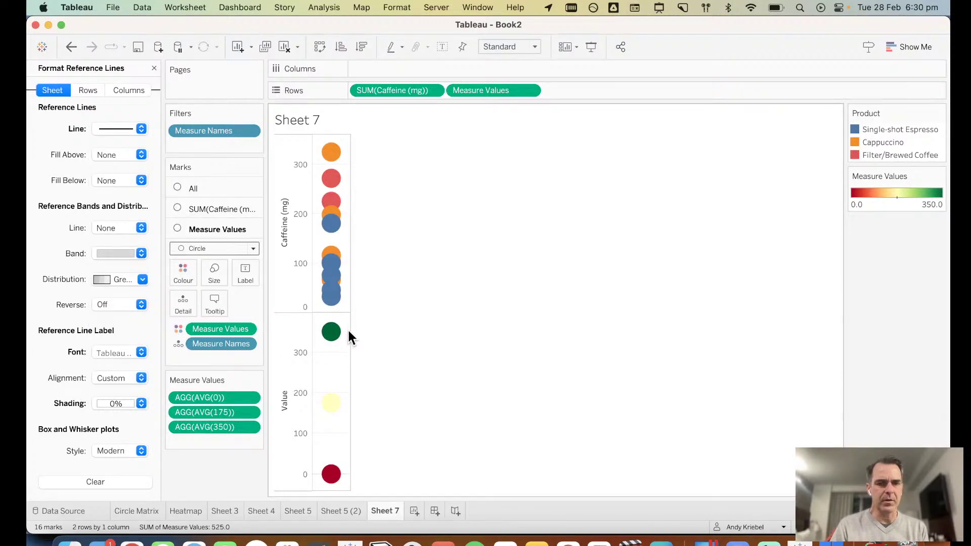
{"action": "mouse_move", "coordinate": [346, 330]}
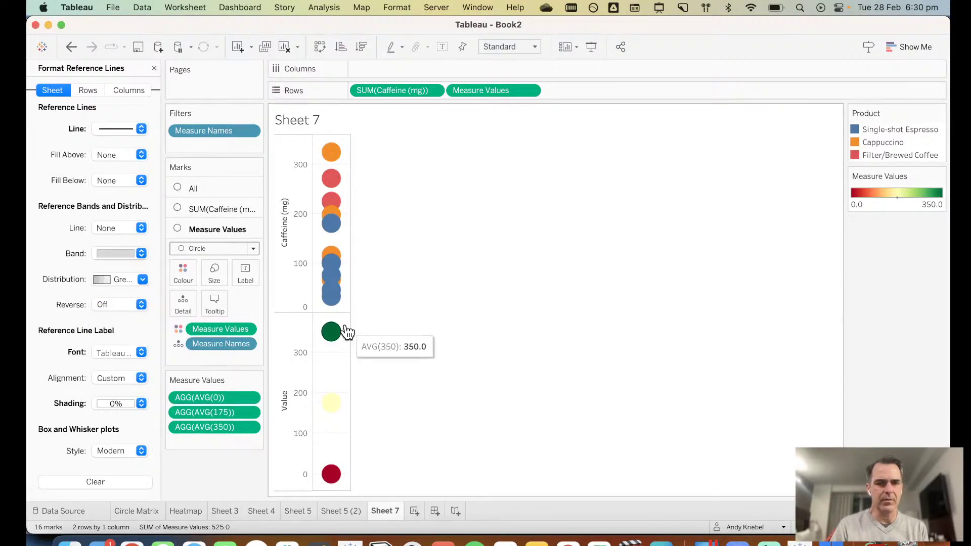
Step: Create a new worksheet and plot AVG(0), AVG(175) and AVG(350) together on one shared vertical axis
{"action": "left_click", "coordinate": [413, 511]}
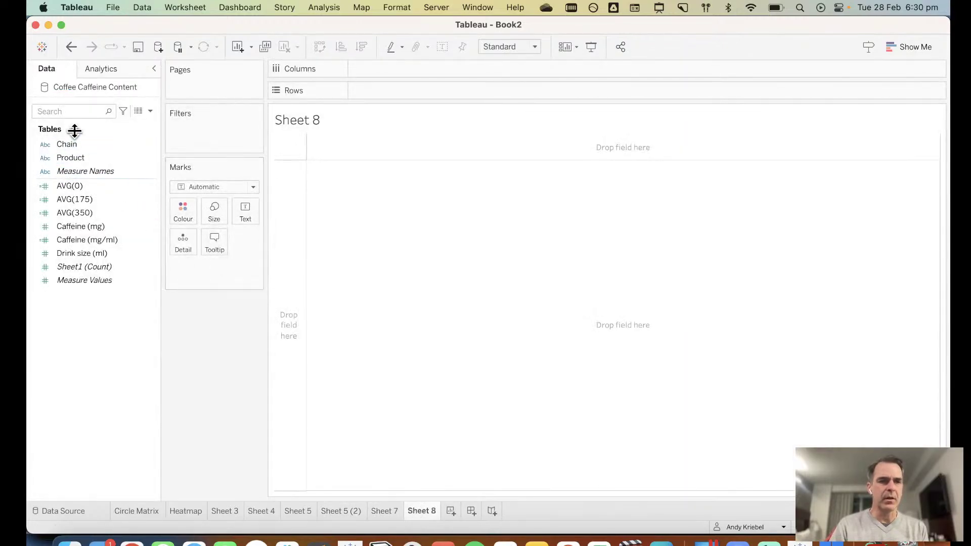
{"action": "left_click", "coordinate": [80, 159]}
{"action": "left_click", "coordinate": [83, 186]}
{"action": "left_click_drag", "start_coordinate": [84, 187], "coordinate": [289, 253]}
{"action": "left_click", "coordinate": [96, 211]}
{"action": "left_click", "coordinate": [89, 200]}
{"action": "left_click_drag", "start_coordinate": [326, 276], "coordinate": [290, 261]}
{"action": "left_click_drag", "start_coordinate": [98, 212], "coordinate": [224, 352]}
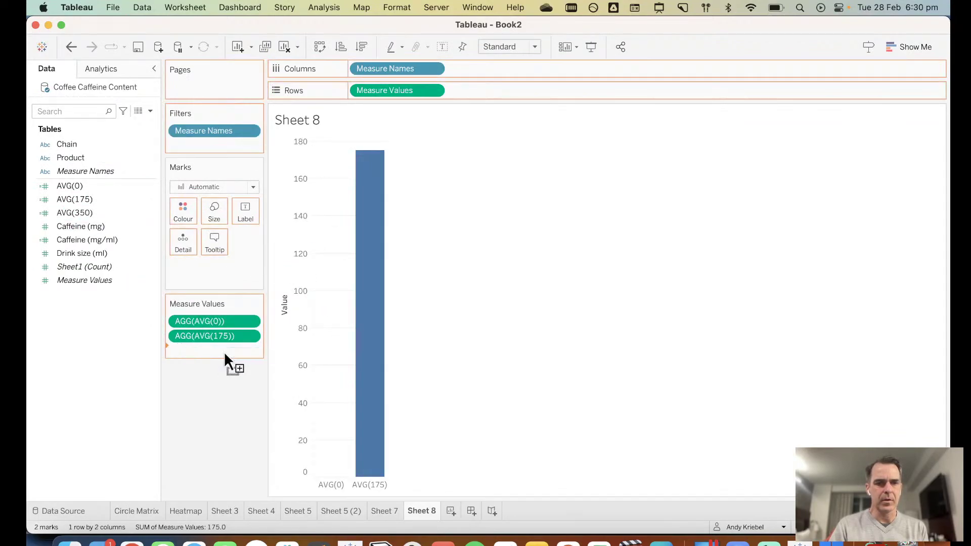
Step: Turn the bars into a single vertical line, using Measure Names as the line's path instead of as columns
{"action": "left_click_drag", "start_coordinate": [387, 68], "coordinate": [174, 235]}
{"action": "left_click", "coordinate": [186, 187]}
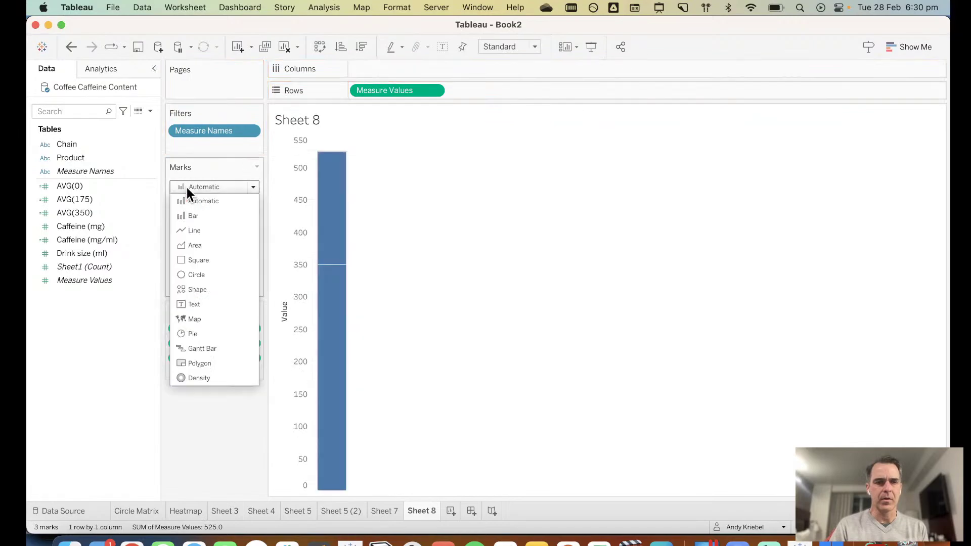
{"action": "left_click", "coordinate": [192, 230]}
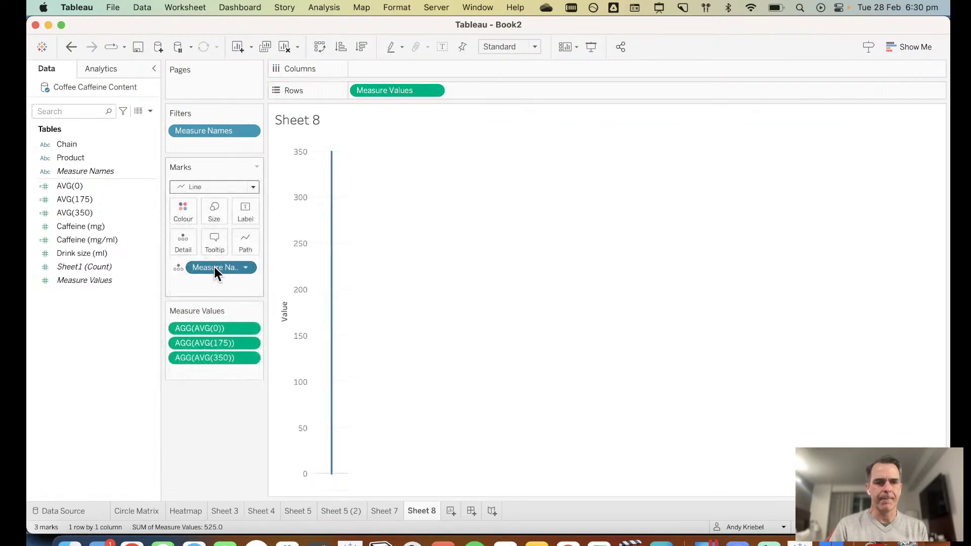
{"action": "left_click_drag", "start_coordinate": [214, 267], "coordinate": [243, 242]}
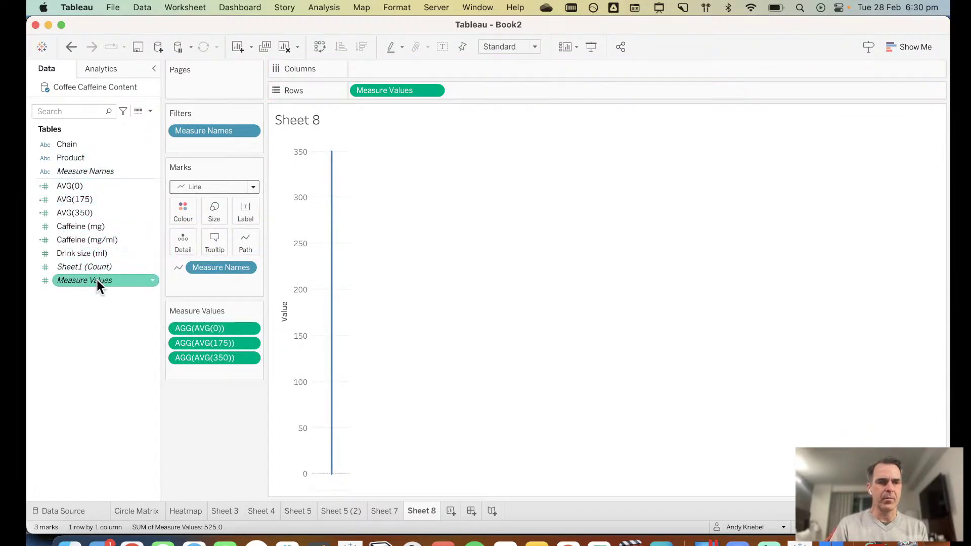
Step: Colour the line by Measure Values using the Color Brewer RYG palette
{"action": "left_click_drag", "start_coordinate": [96, 280], "coordinate": [182, 208]}
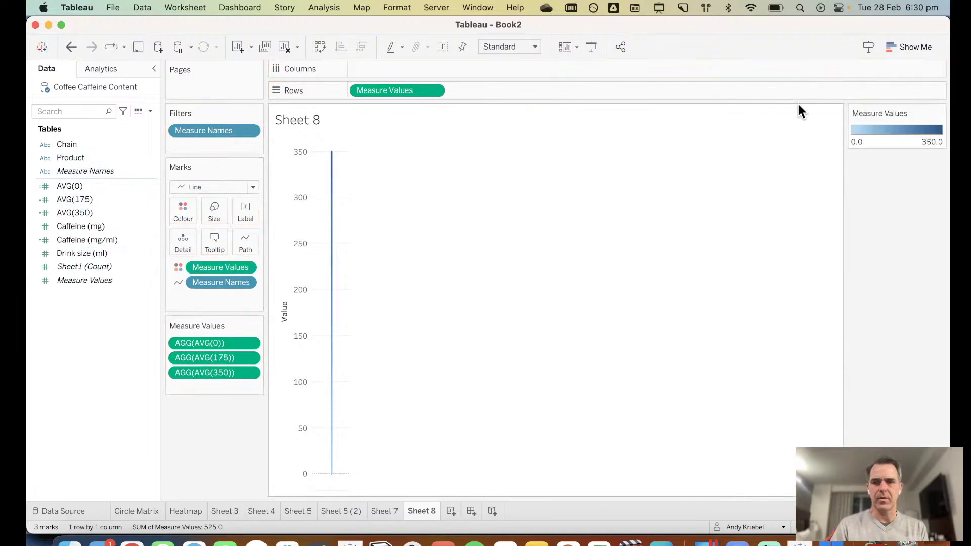
{"action": "double_click", "coordinate": [874, 138]}
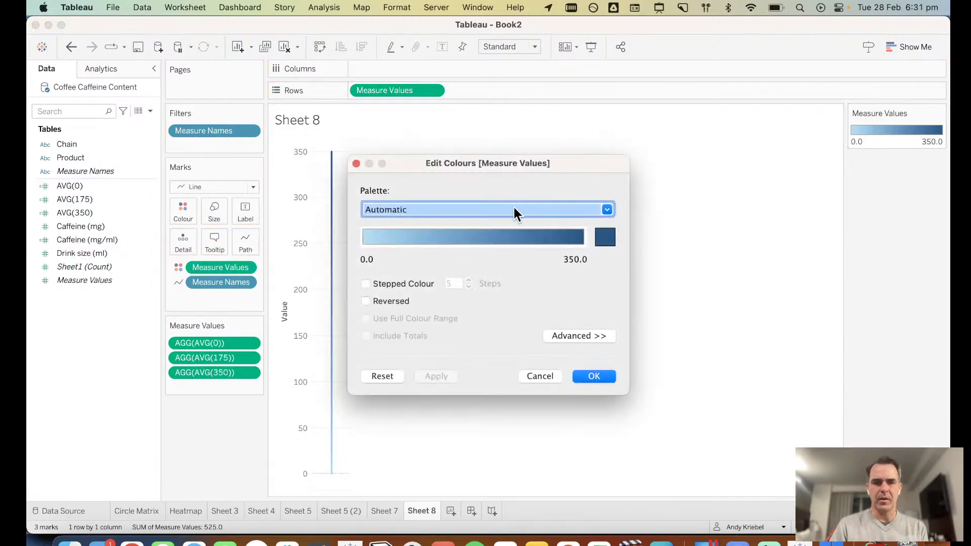
{"action": "left_click", "coordinate": [514, 208]}
{"action": "scroll", "coordinate": [478, 361], "scroll_direction": "down", "scroll_amount": 15}
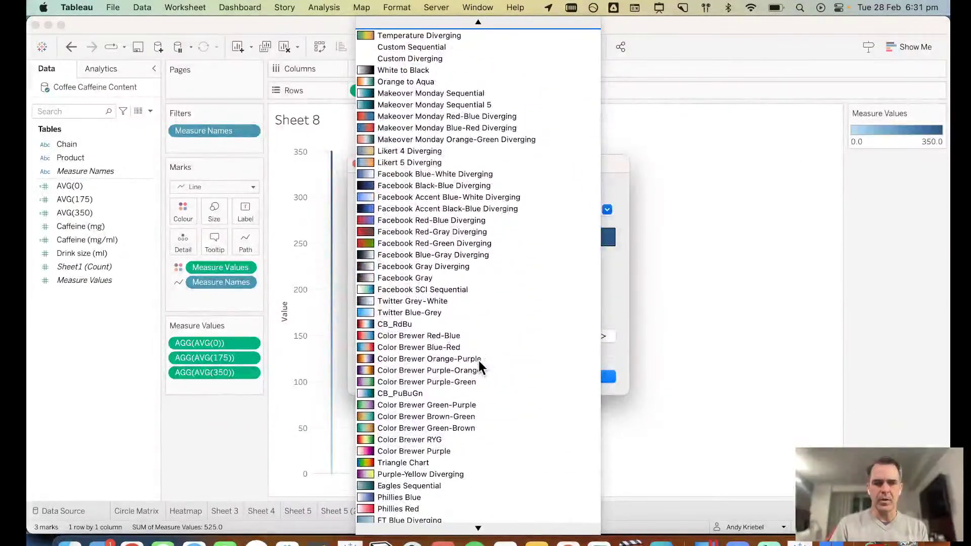
{"action": "scroll", "coordinate": [479, 362], "scroll_direction": "down", "scroll_amount": 4}
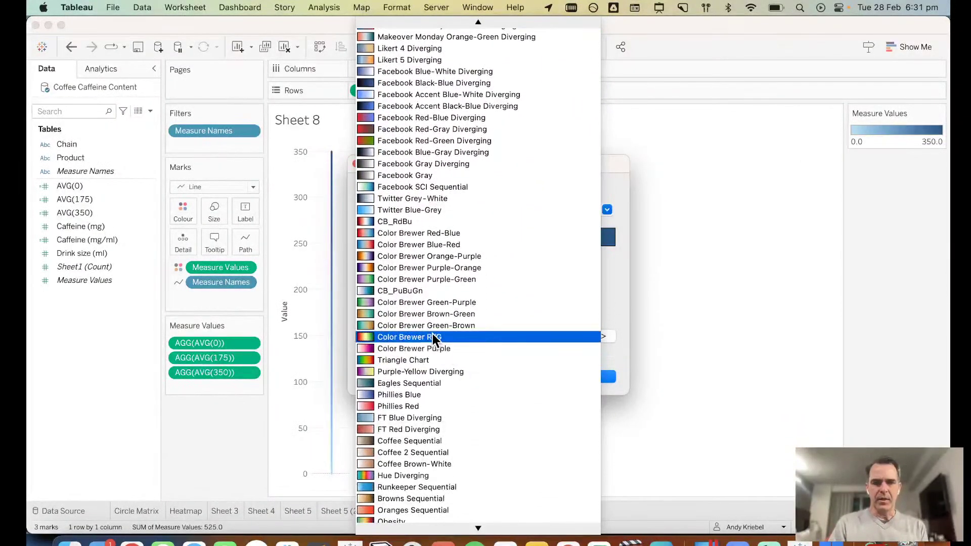
{"action": "left_click", "coordinate": [432, 337]}
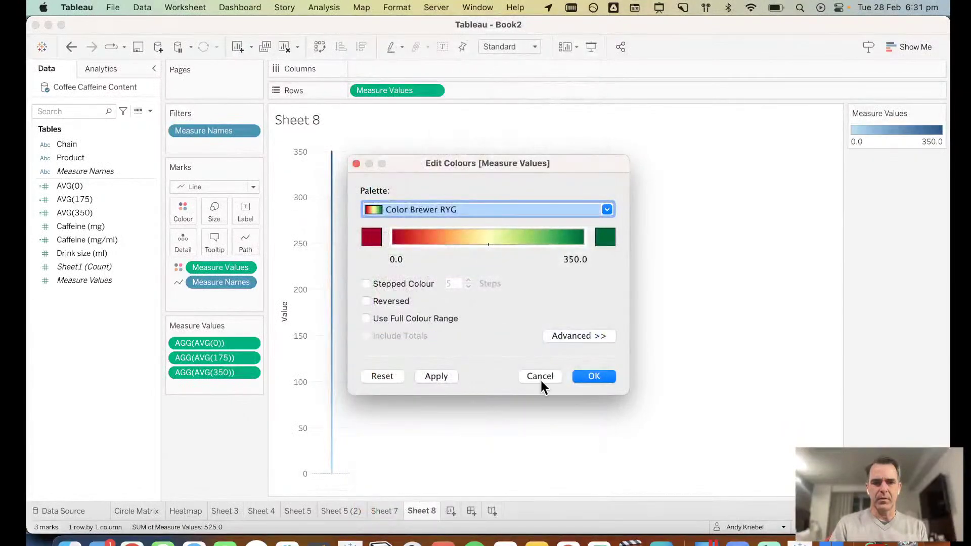
{"action": "left_click", "coordinate": [595, 378]}
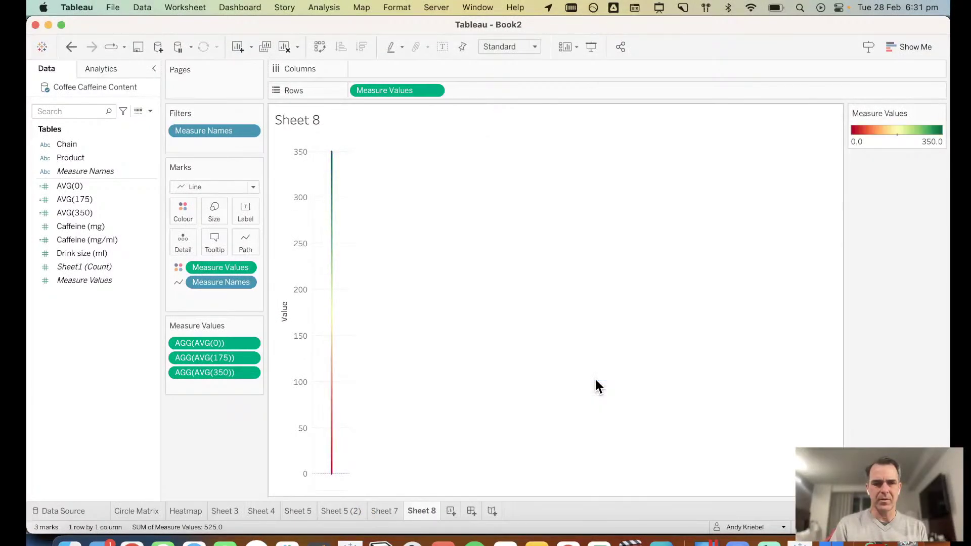
Step: Thicken the gradient line to nearly the maximum size so it forms a wide bar
{"action": "left_click", "coordinate": [215, 211]}
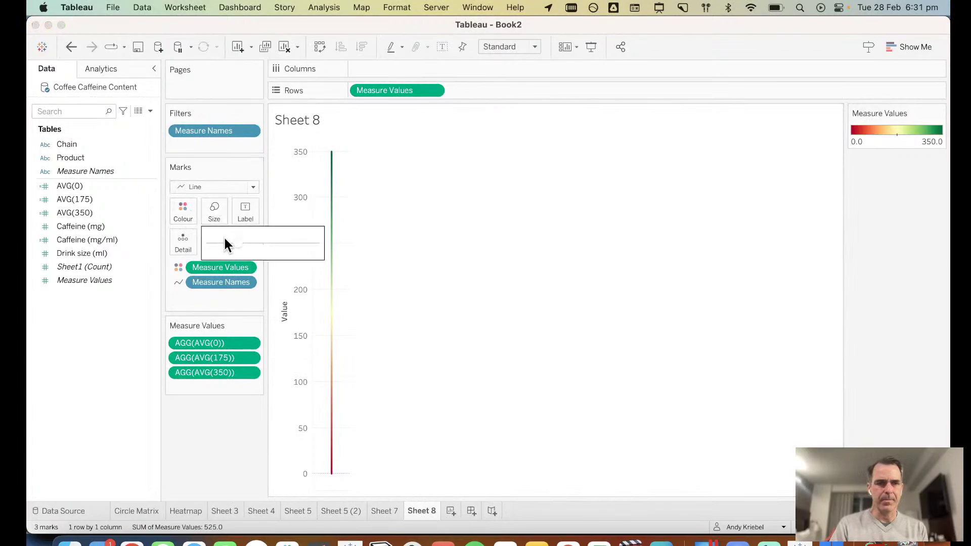
{"action": "left_click_drag", "start_coordinate": [261, 244], "coordinate": [317, 251]}
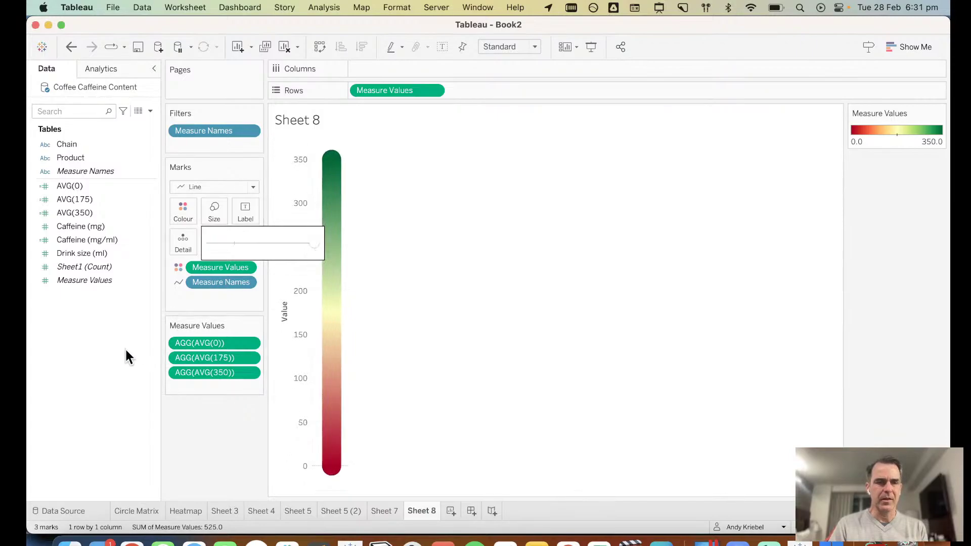
Step: Add a constant line at 350 to the Measure Values axis
{"action": "left_click", "coordinate": [102, 69]}
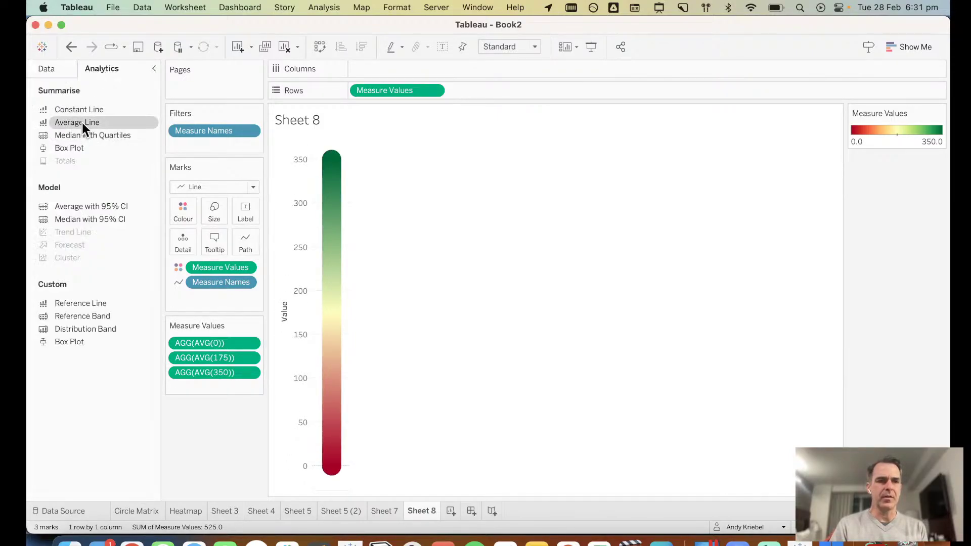
{"action": "left_click_drag", "start_coordinate": [84, 111], "coordinate": [391, 163]}
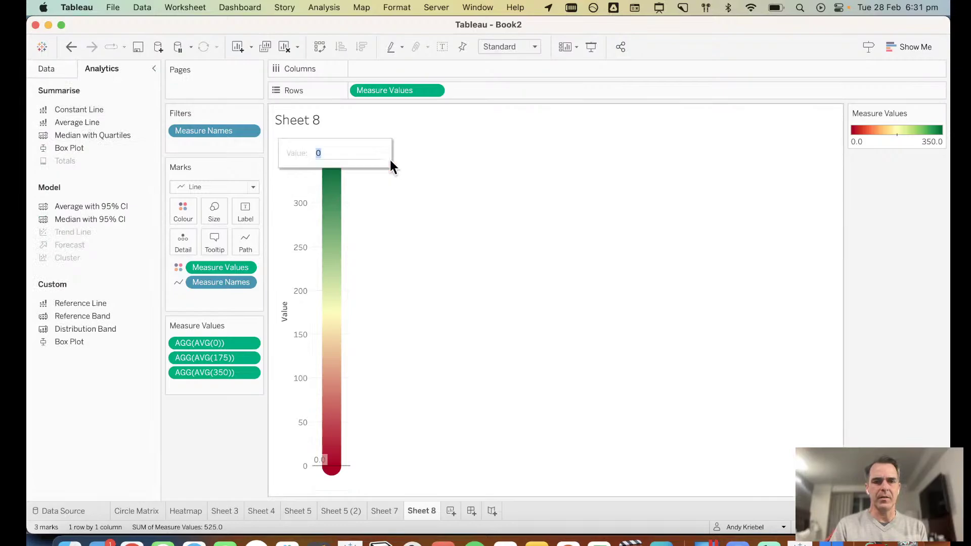
{"action": "type", "text": "350"}
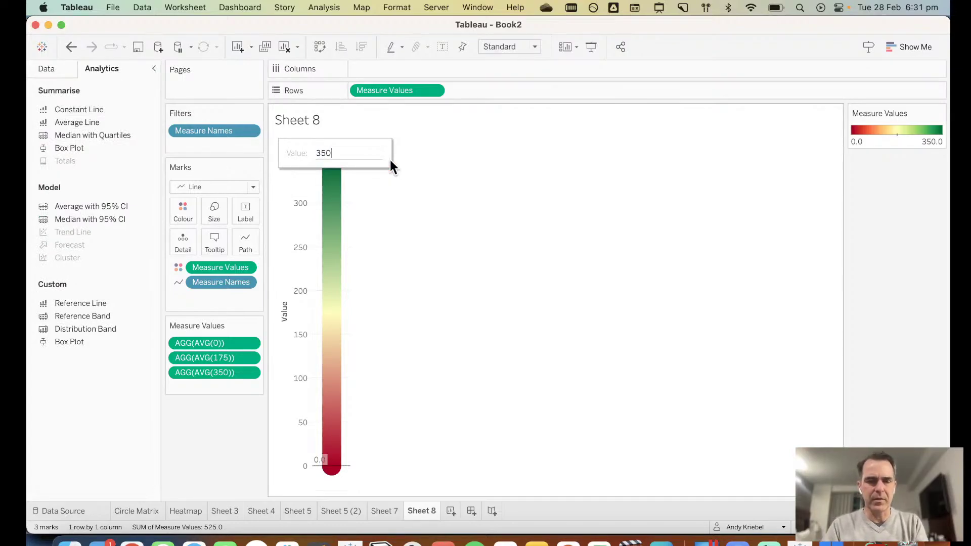
{"action": "key", "text": "Return"}
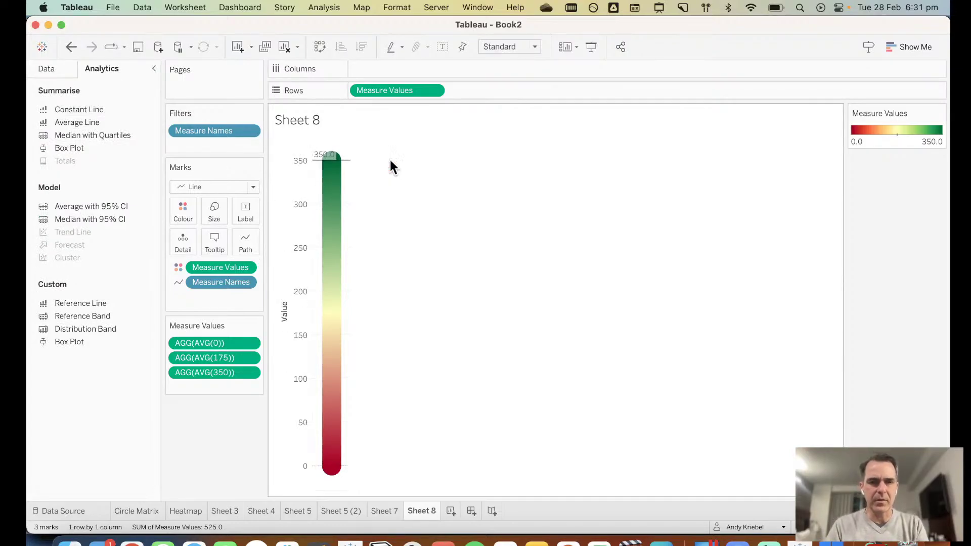
Step: Format the 350 reference line with a white fill above it and no line
{"action": "left_click", "coordinate": [347, 161]}
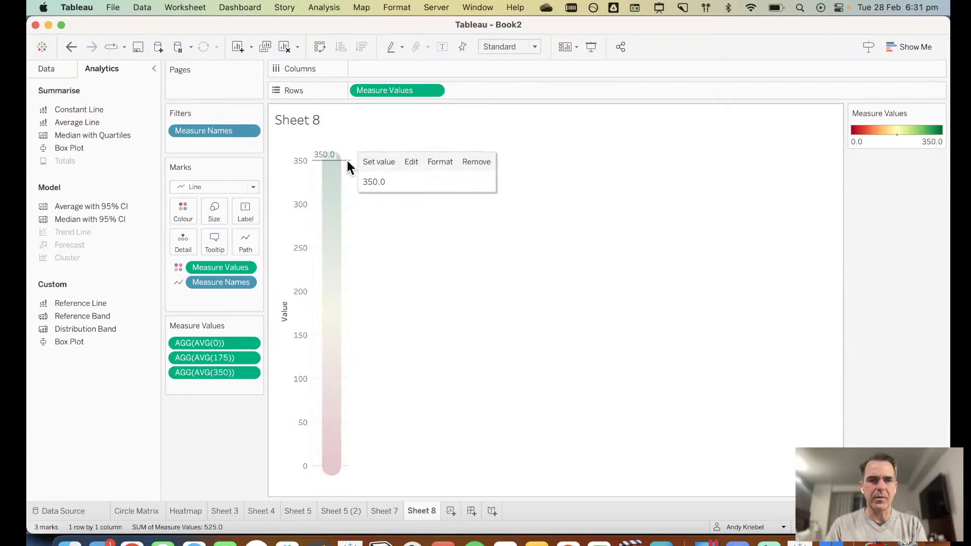
{"action": "left_click", "coordinate": [438, 162]}
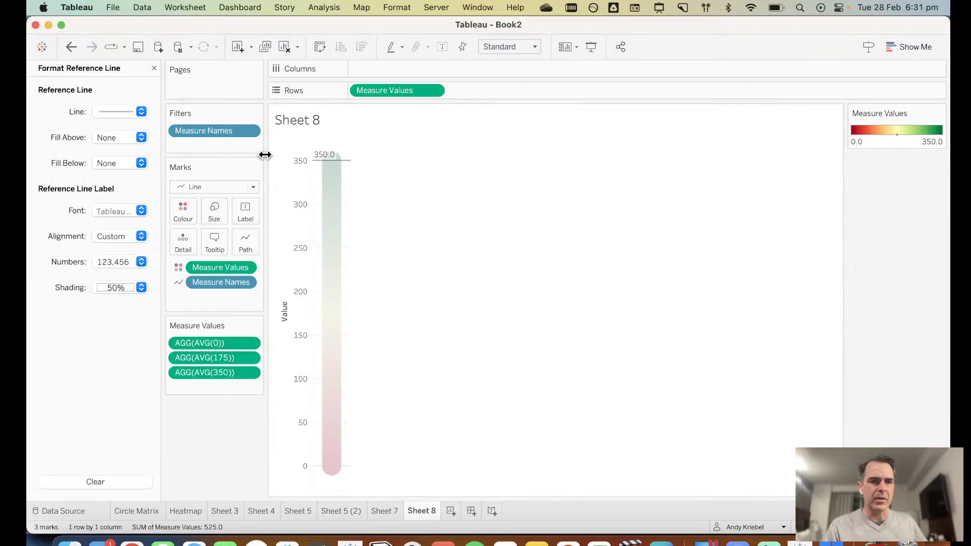
{"action": "left_click", "coordinate": [101, 138]}
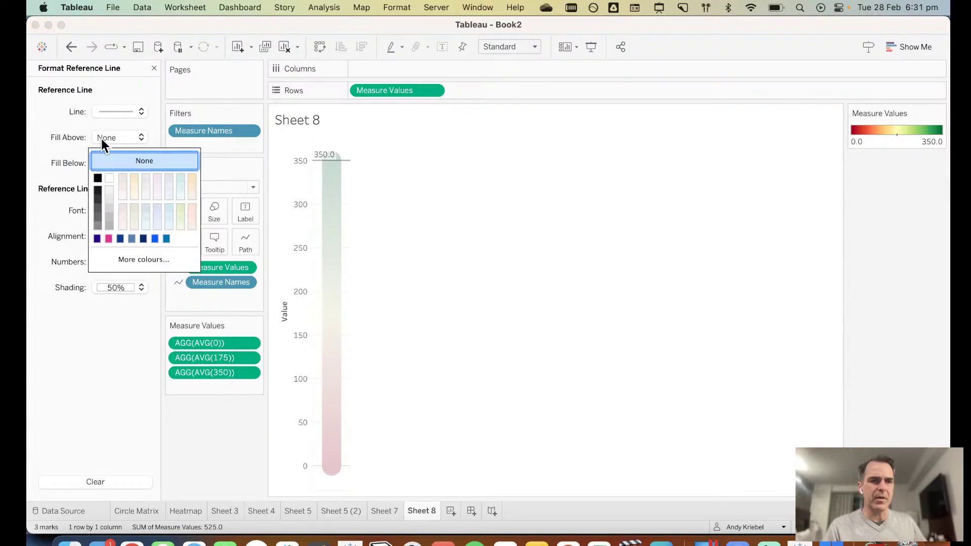
{"action": "left_click", "coordinate": [108, 177]}
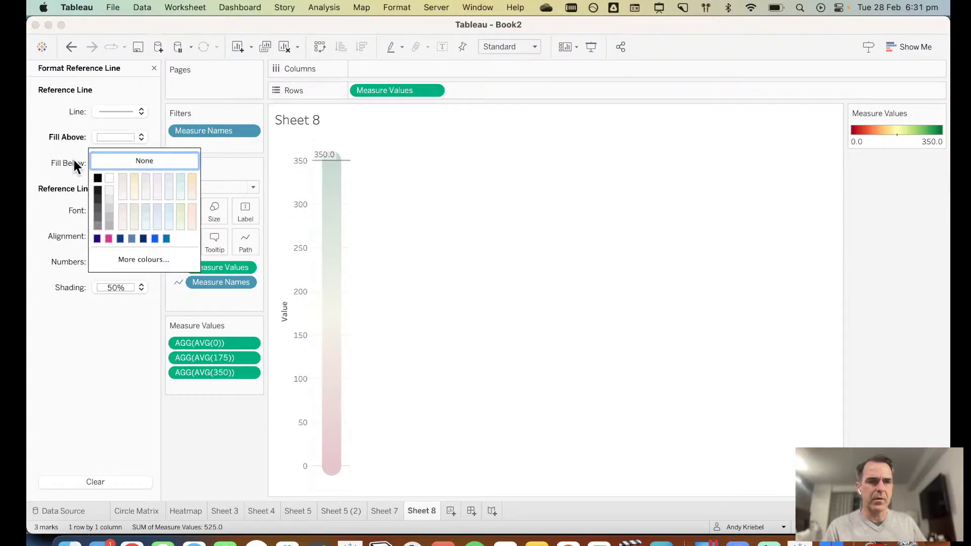
{"action": "left_click", "coordinate": [69, 139]}
{"action": "left_click", "coordinate": [111, 112]}
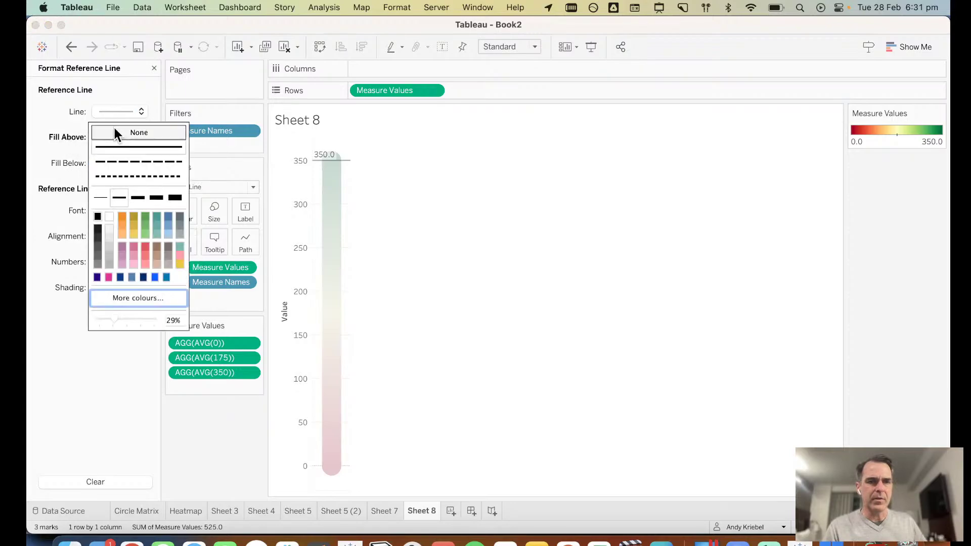
{"action": "left_click", "coordinate": [115, 132]}
{"action": "left_click", "coordinate": [64, 120]}
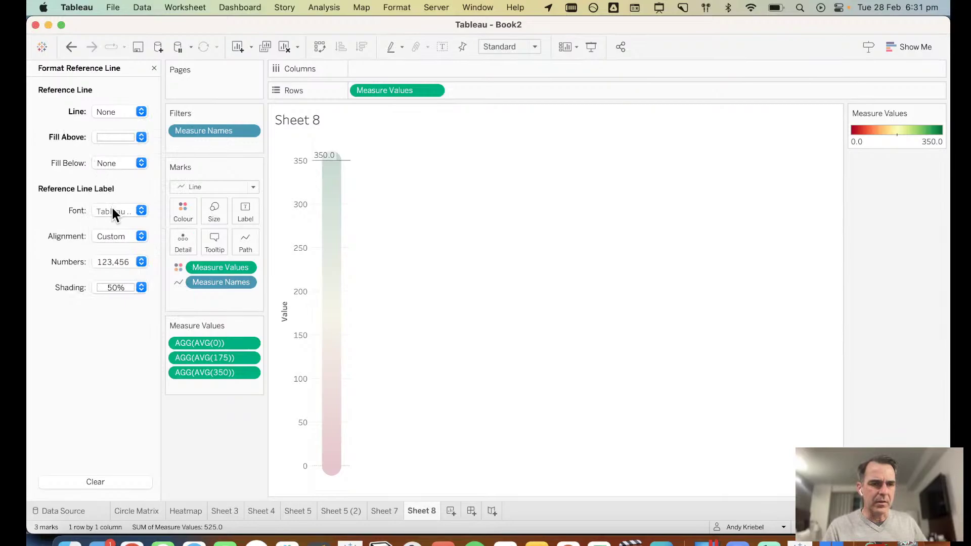
Step: Set the shading of the 350 reference line's label to 0%
{"action": "left_click", "coordinate": [114, 287]}
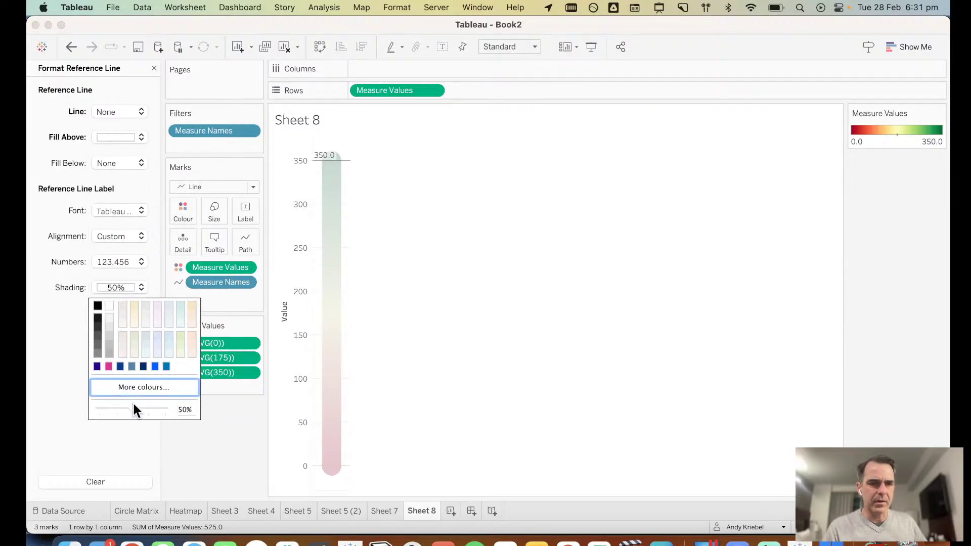
{"action": "left_click_drag", "start_coordinate": [128, 408], "coordinate": [44, 392]}
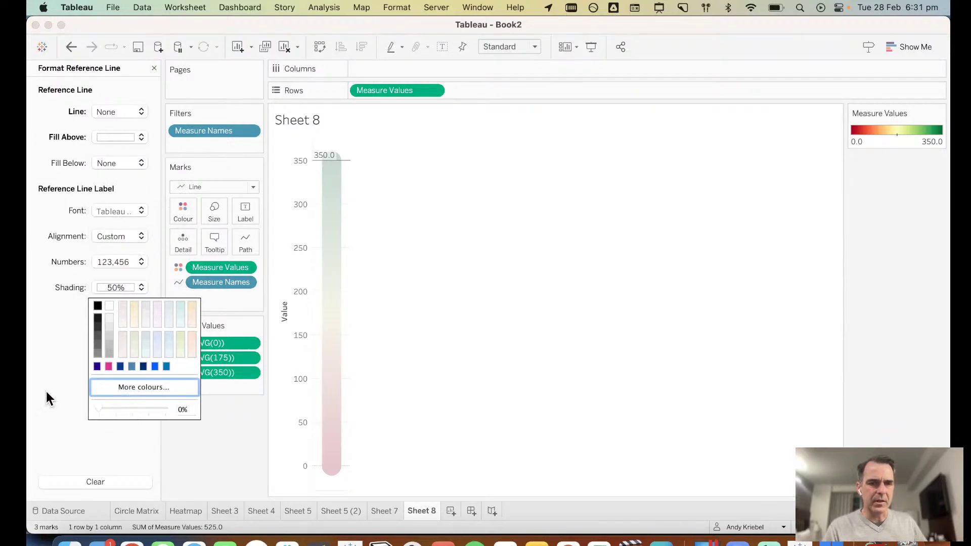
{"action": "left_click", "coordinate": [347, 202]}
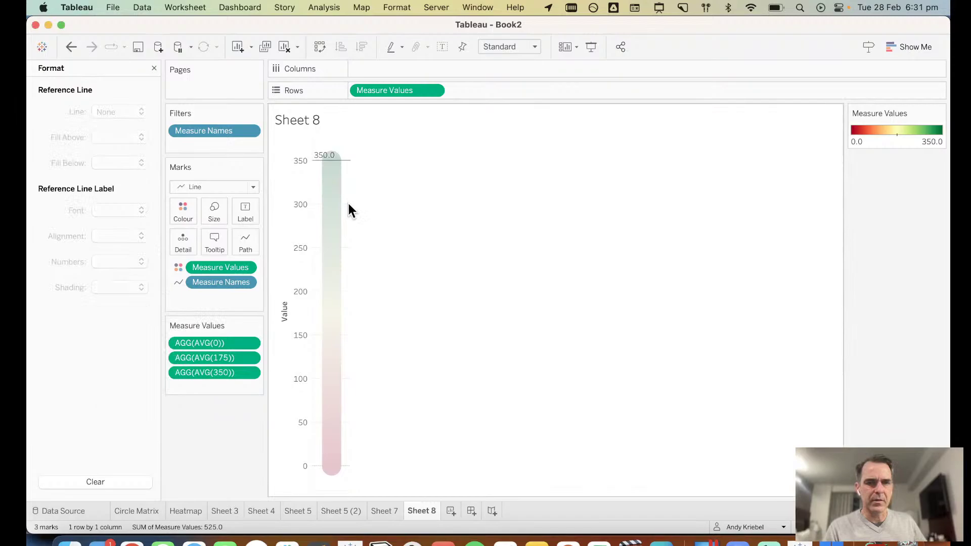
Step: Set the shading of the 350 reference line's label to 100%
{"action": "left_click", "coordinate": [348, 157]}
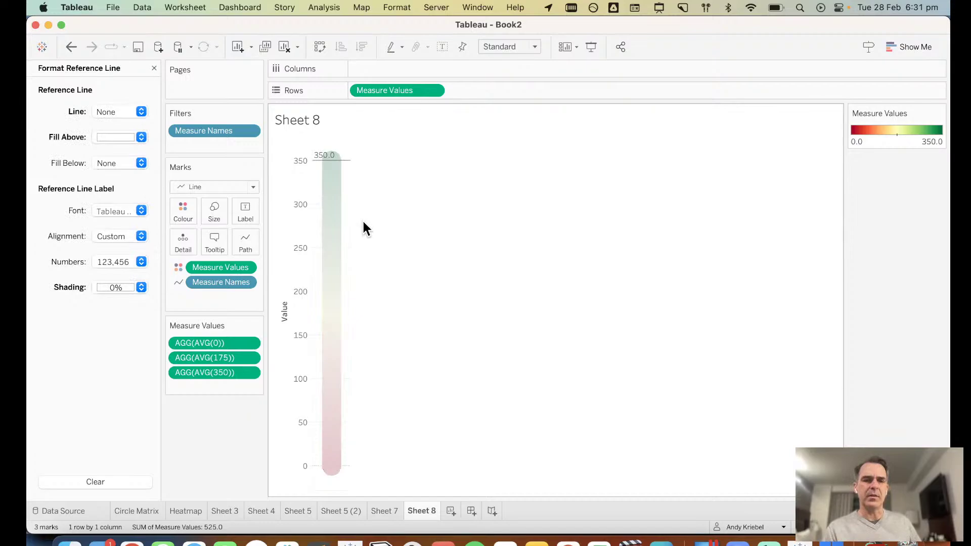
{"action": "left_click", "coordinate": [116, 288]}
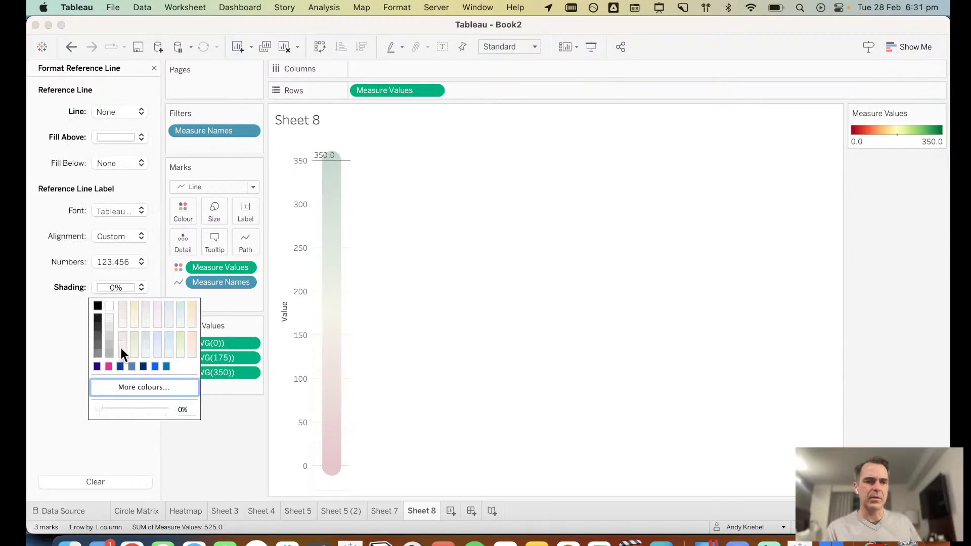
{"action": "left_click_drag", "start_coordinate": [100, 409], "coordinate": [186, 407]}
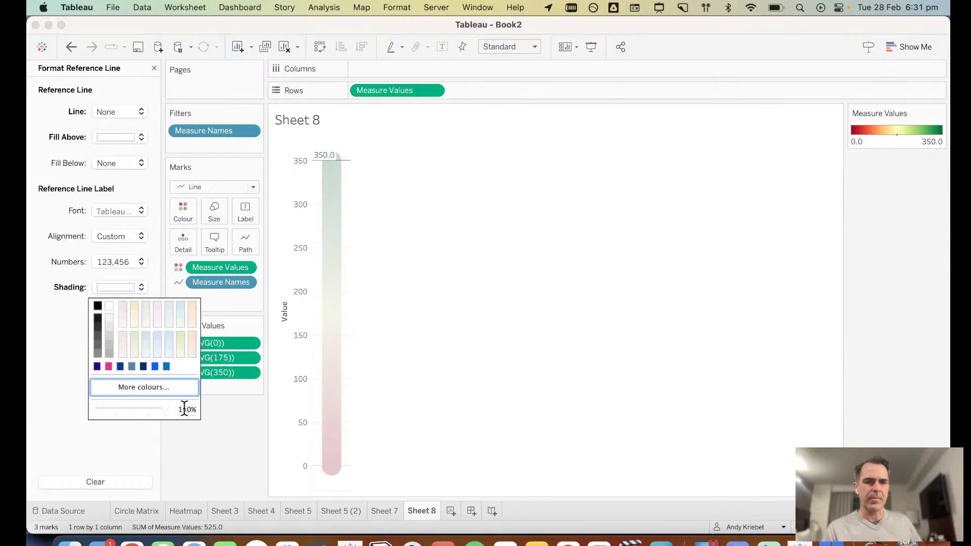
{"action": "left_click", "coordinate": [114, 137]}
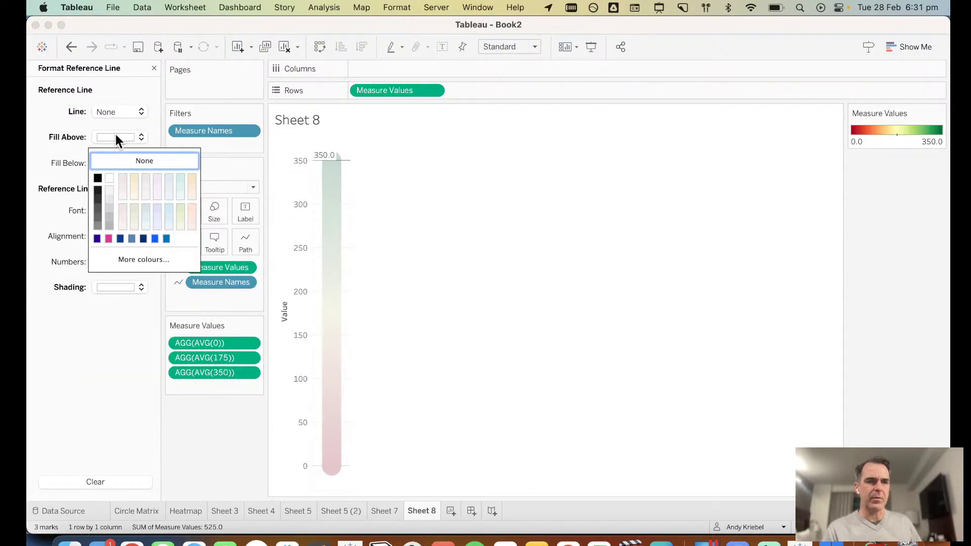
{"action": "left_click", "coordinate": [61, 166]}
{"action": "left_click", "coordinate": [393, 171]}
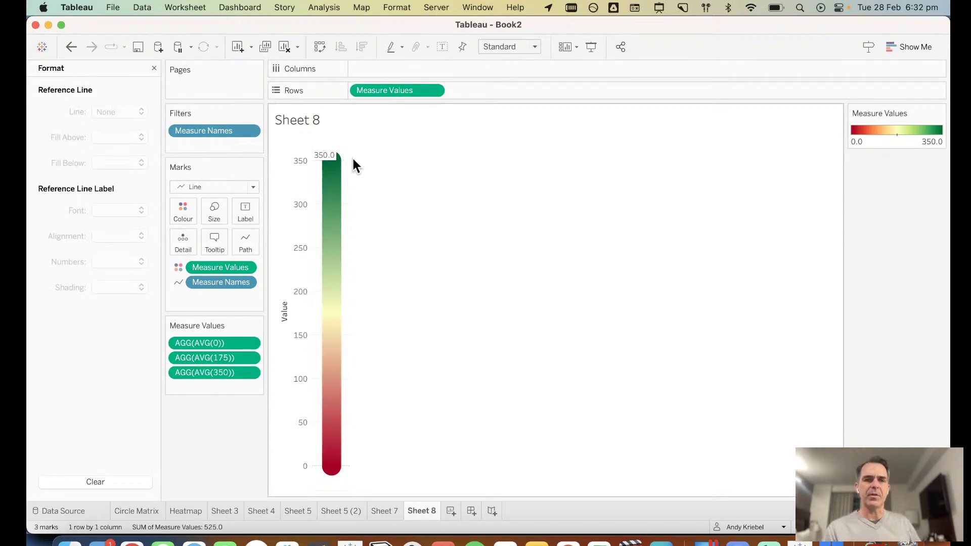
Step: Edit the 350 reference line so that its label is None
{"action": "left_click", "coordinate": [349, 163]}
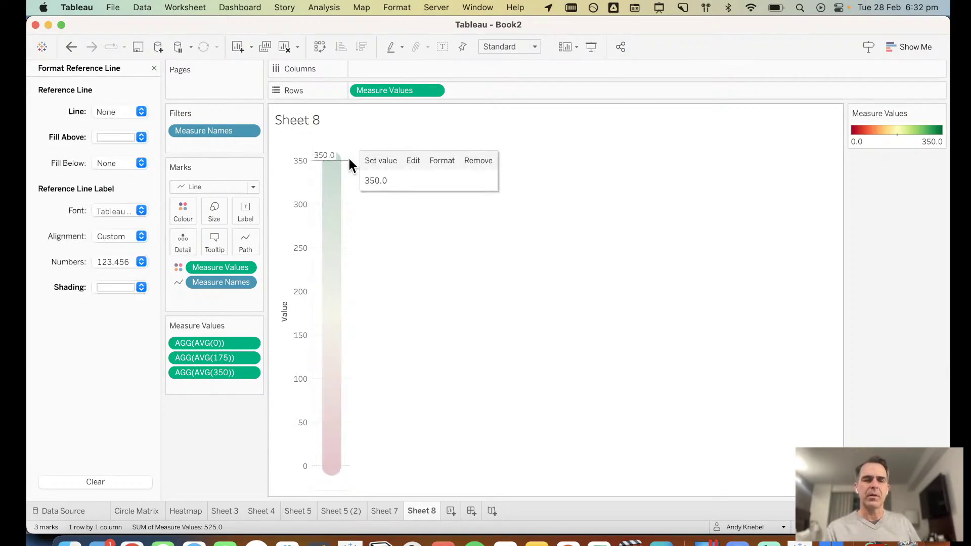
{"action": "left_click", "coordinate": [419, 160]}
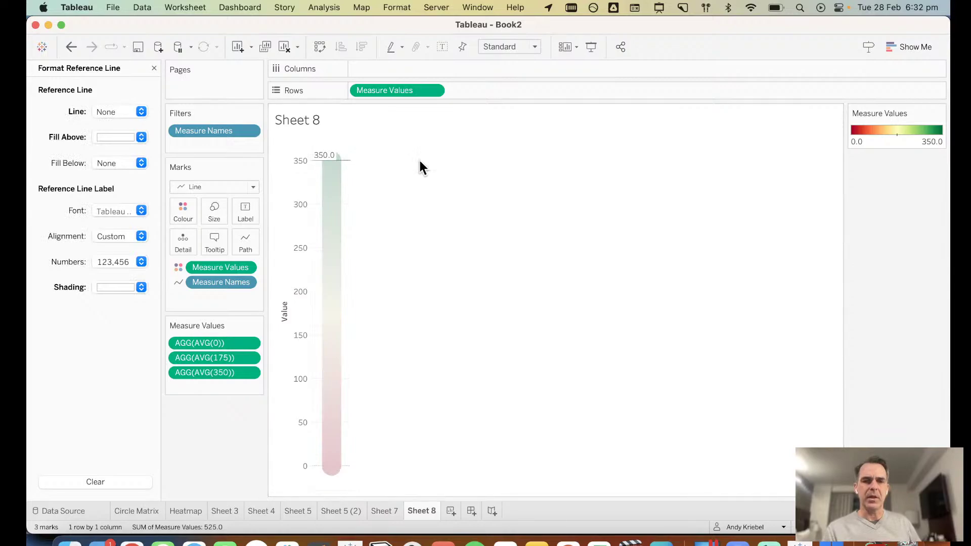
{"action": "left_click", "coordinate": [406, 214]}
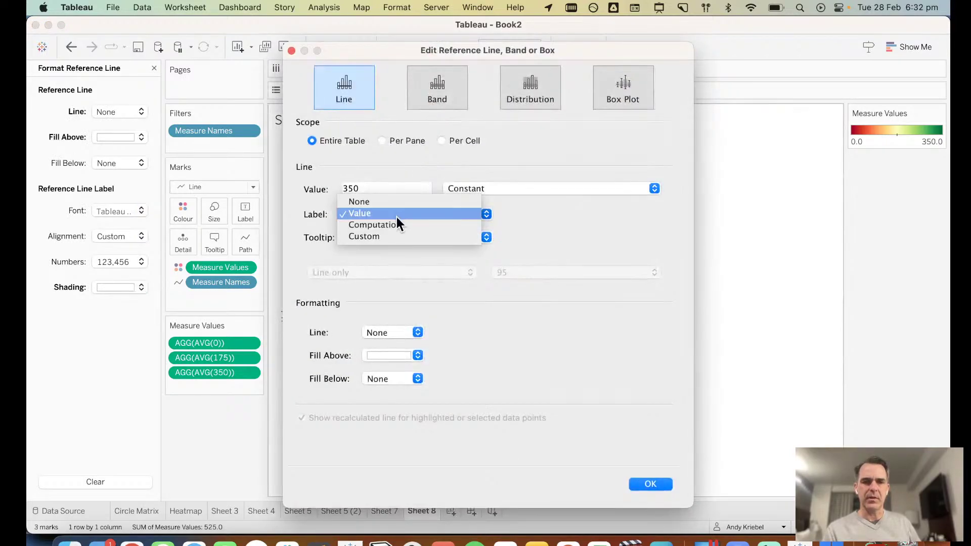
{"action": "left_click", "coordinate": [377, 207]}
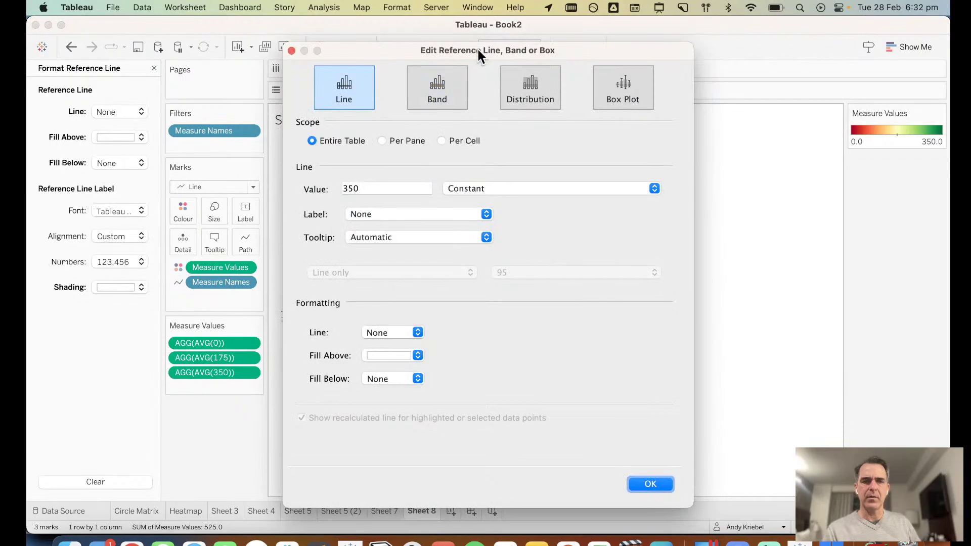
Step: Format the 350 reference line as a solid white line of the thickest weight at 100% opacity
{"action": "left_click_drag", "start_coordinate": [478, 49], "coordinate": [649, 36]}
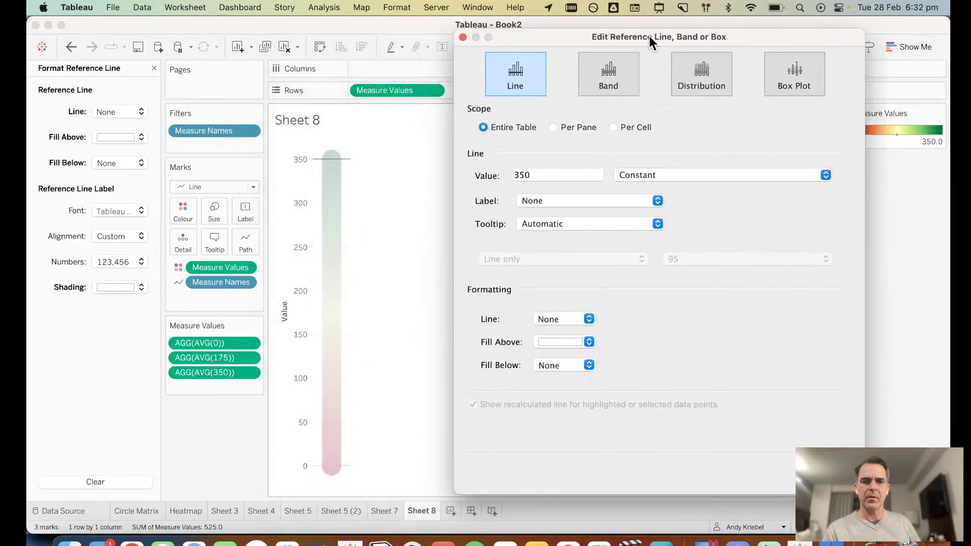
{"action": "left_click", "coordinate": [557, 317]}
{"action": "left_click", "coordinate": [555, 124]}
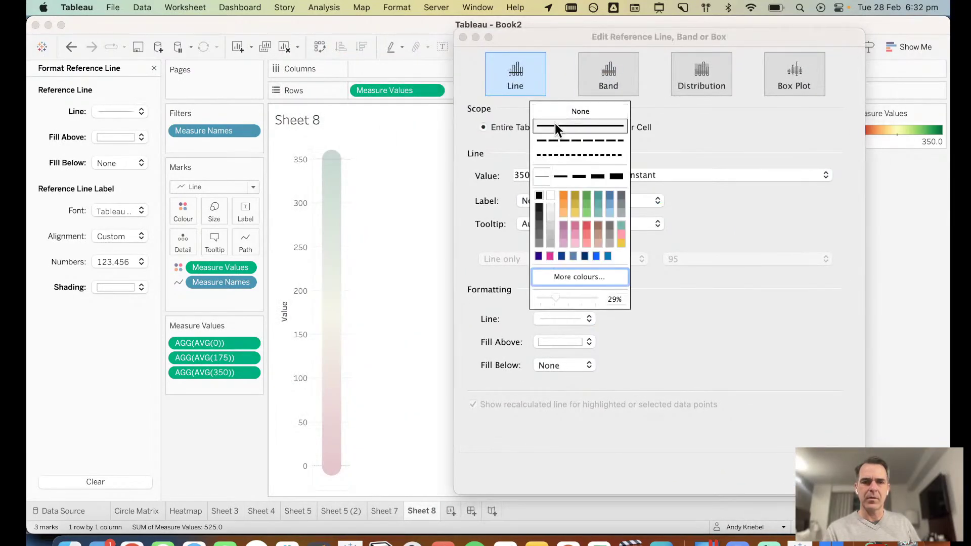
{"action": "left_click", "coordinate": [493, 265]}
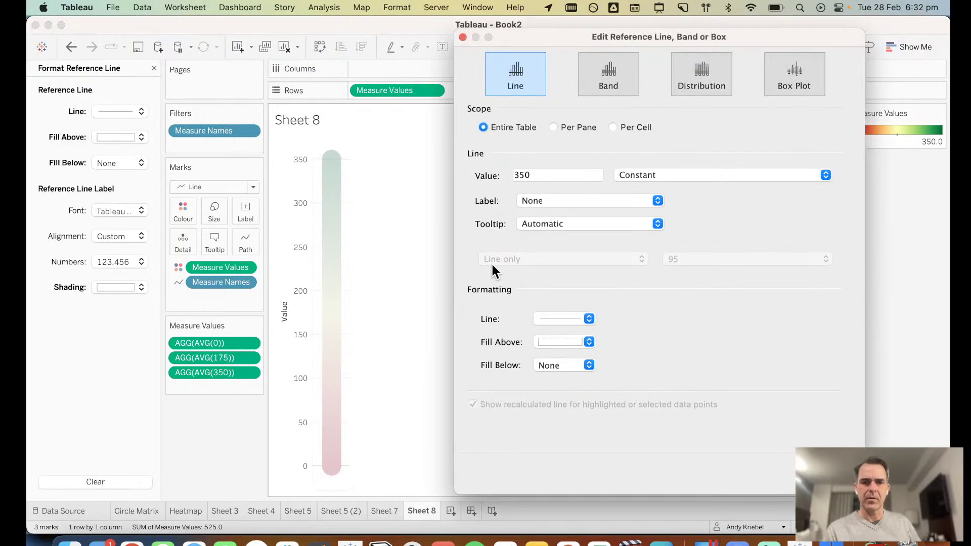
{"action": "left_click", "coordinate": [542, 319]}
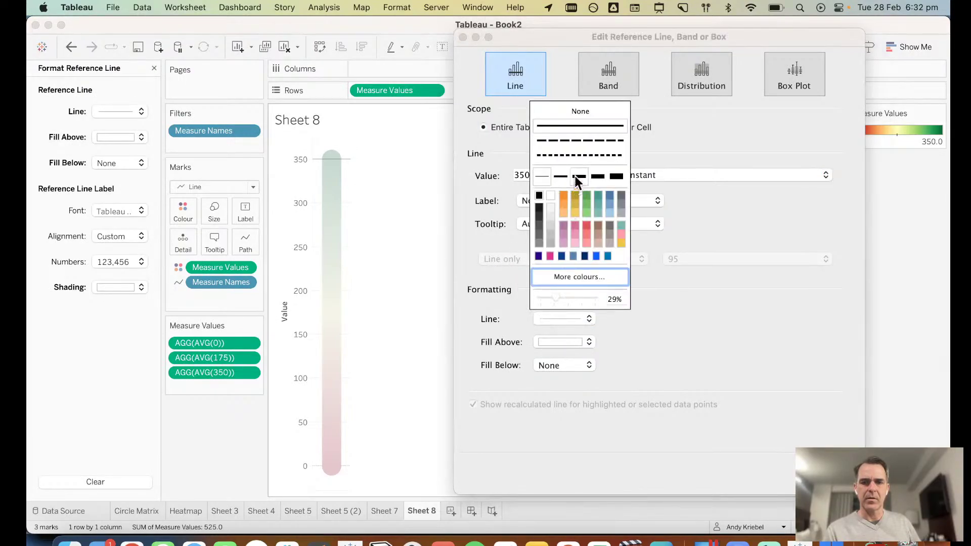
{"action": "left_click", "coordinate": [611, 174]}
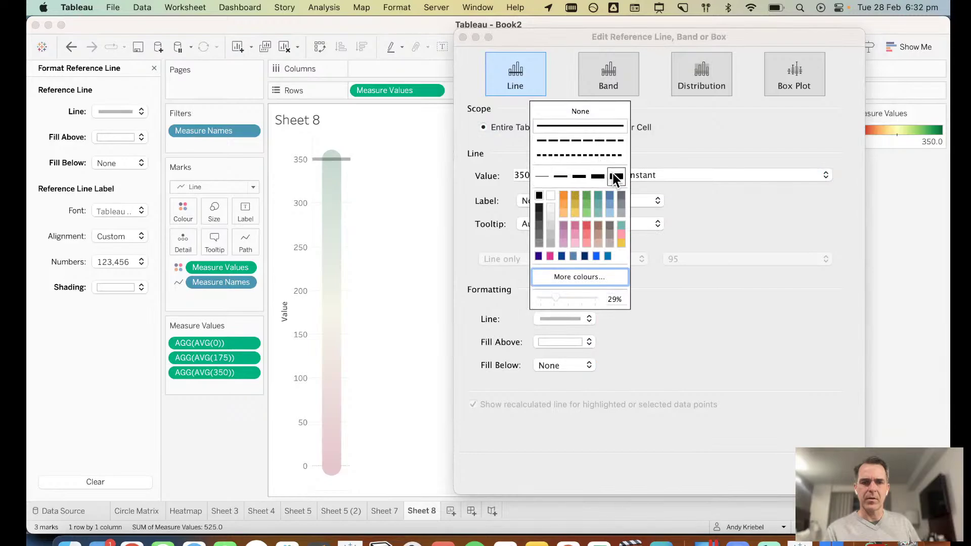
{"action": "left_click", "coordinate": [550, 197]}
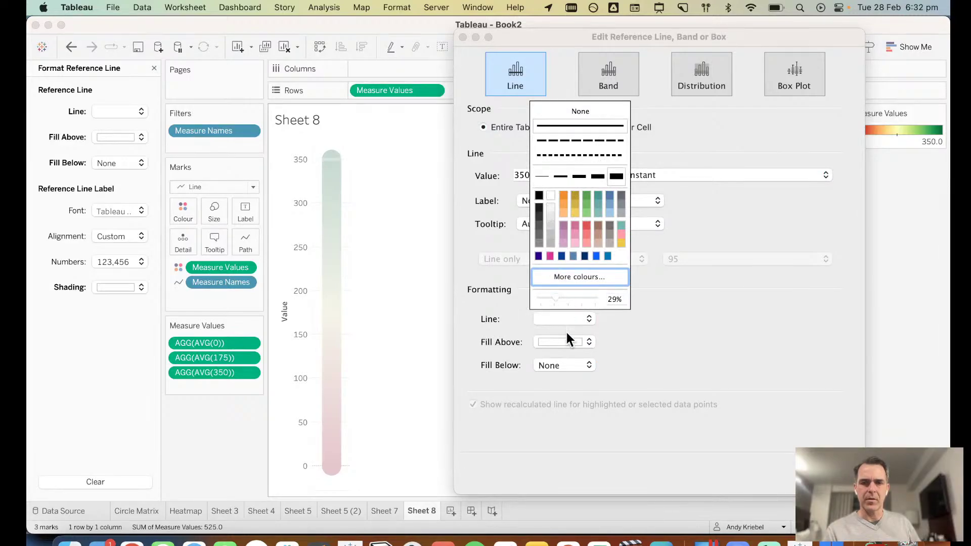
{"action": "left_click_drag", "start_coordinate": [598, 303], "coordinate": [649, 326]}
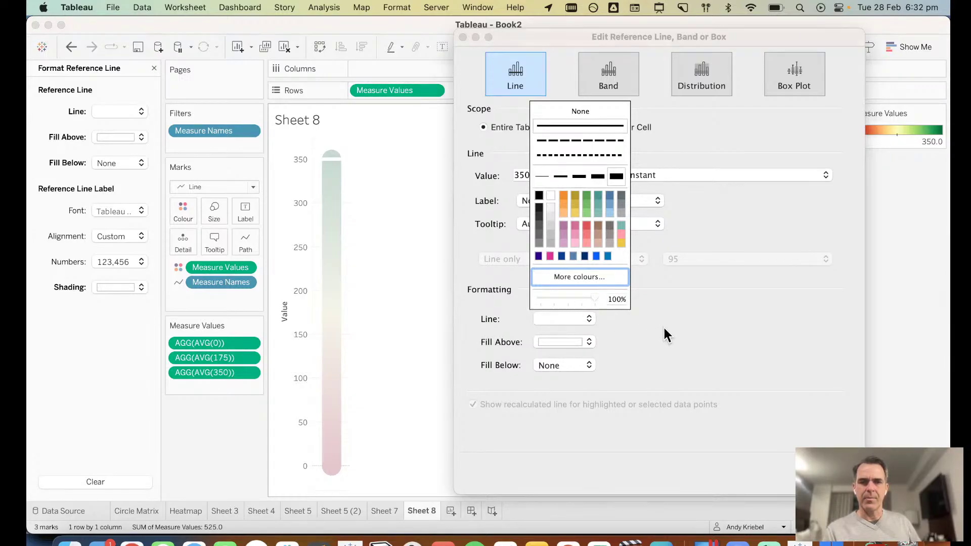
{"action": "left_click", "coordinate": [663, 326]}
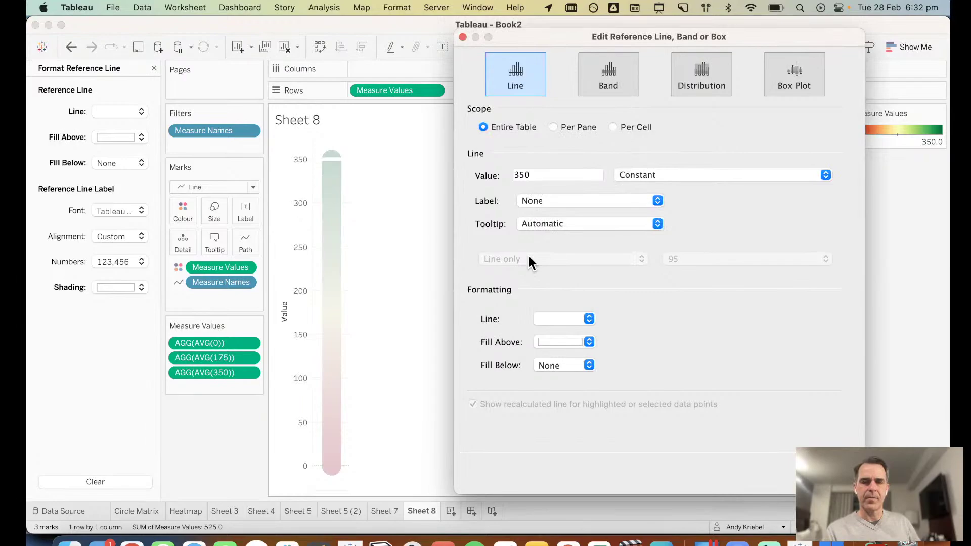
Step: Change the fill above the 350 reference line to medium blue and apply the reference line settings
{"action": "left_click", "coordinate": [558, 342]}
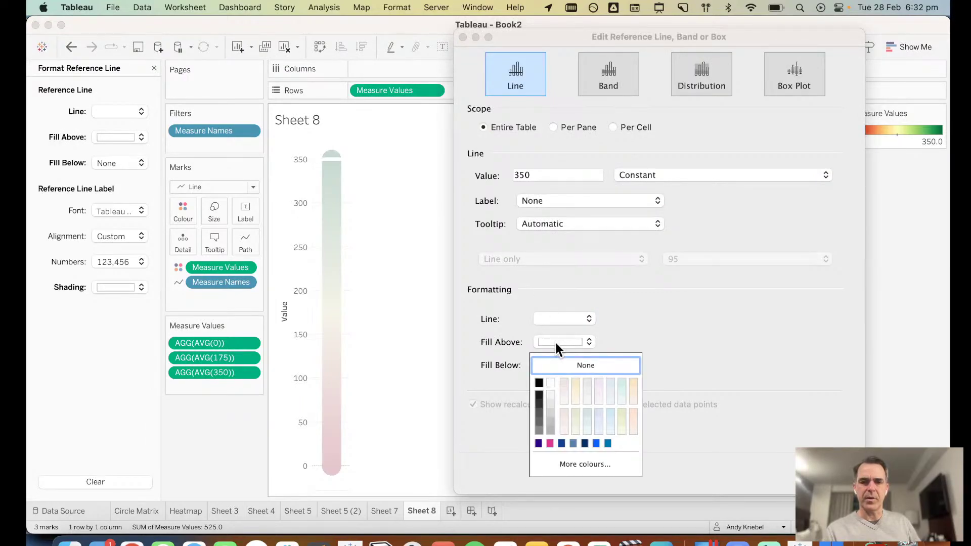
{"action": "left_click", "coordinate": [548, 381]}
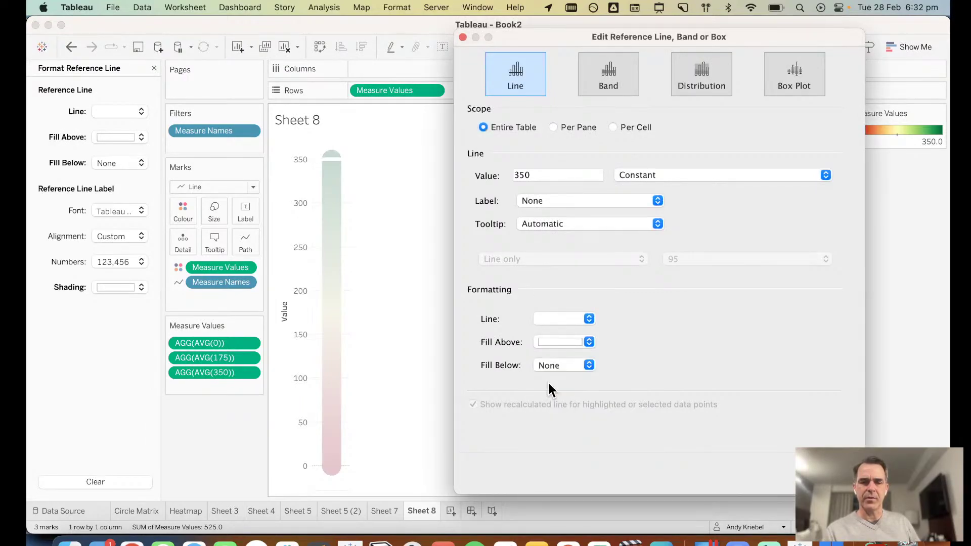
{"action": "left_click", "coordinate": [551, 342]}
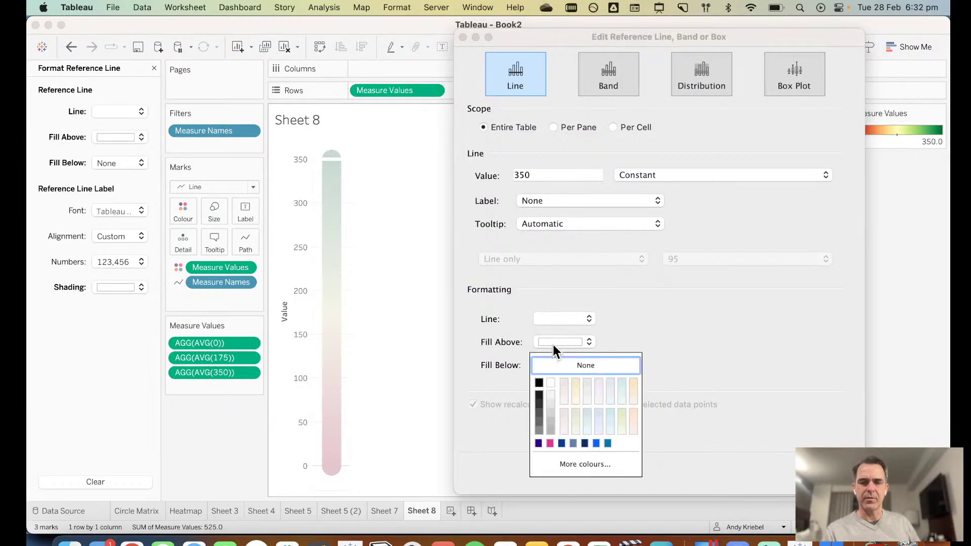
{"action": "left_click", "coordinate": [574, 444]}
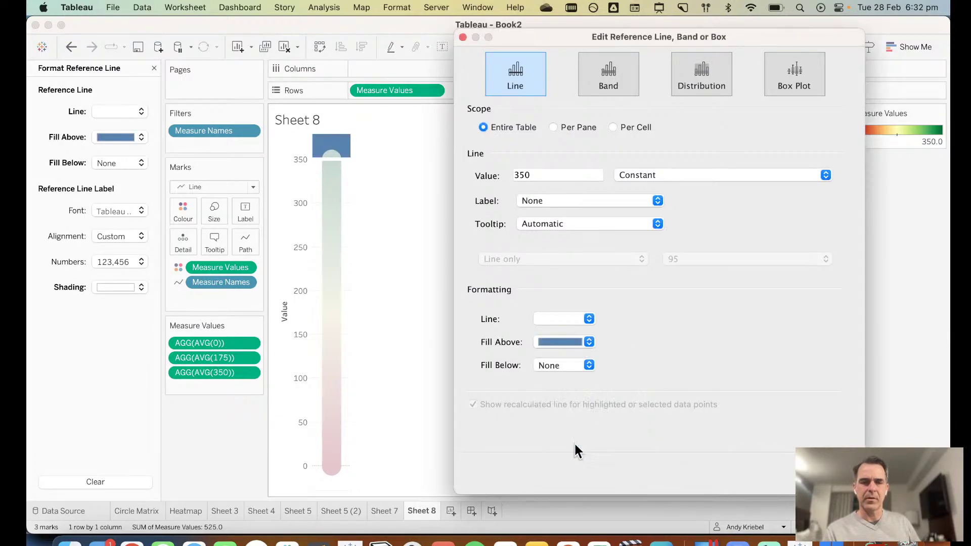
{"action": "key", "text": "Return"}
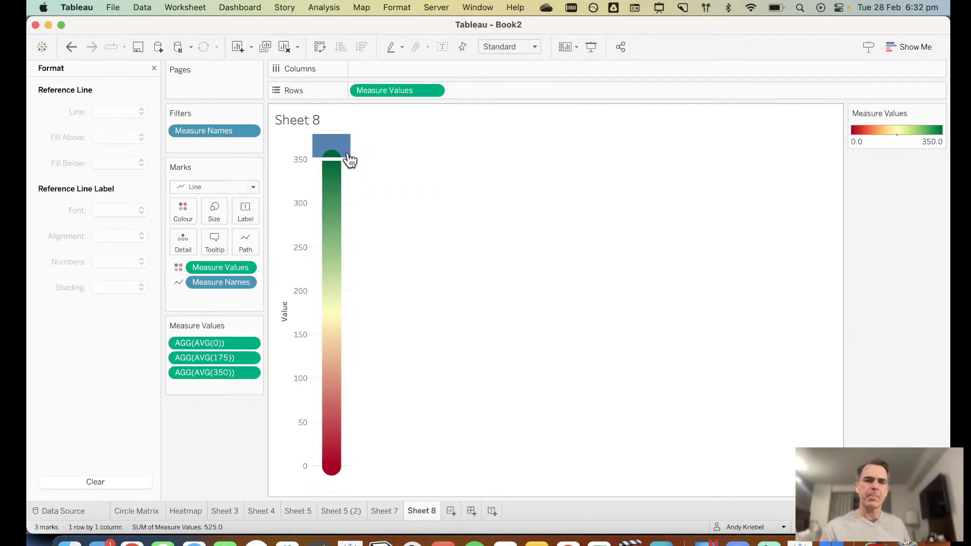
{"action": "left_click", "coordinate": [349, 160]}
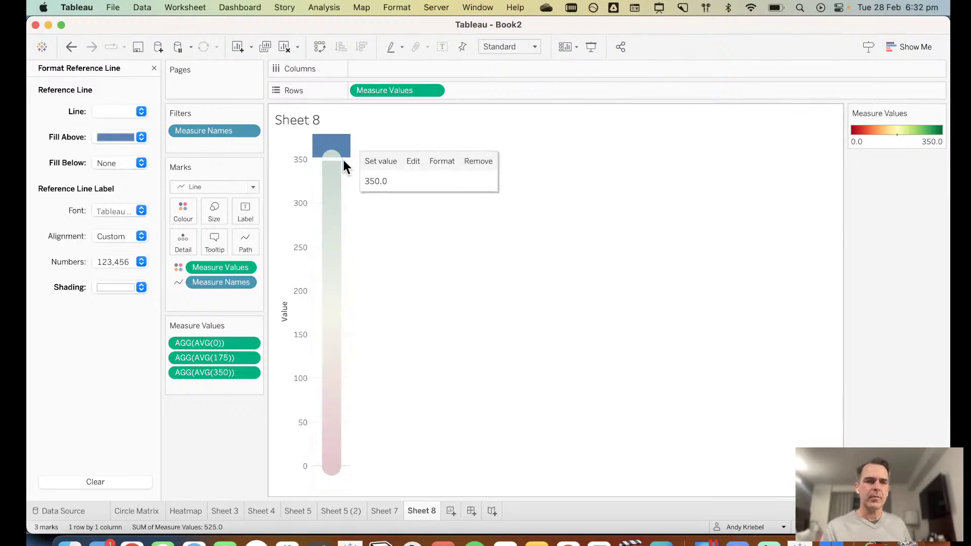
{"action": "left_click", "coordinate": [113, 135]}
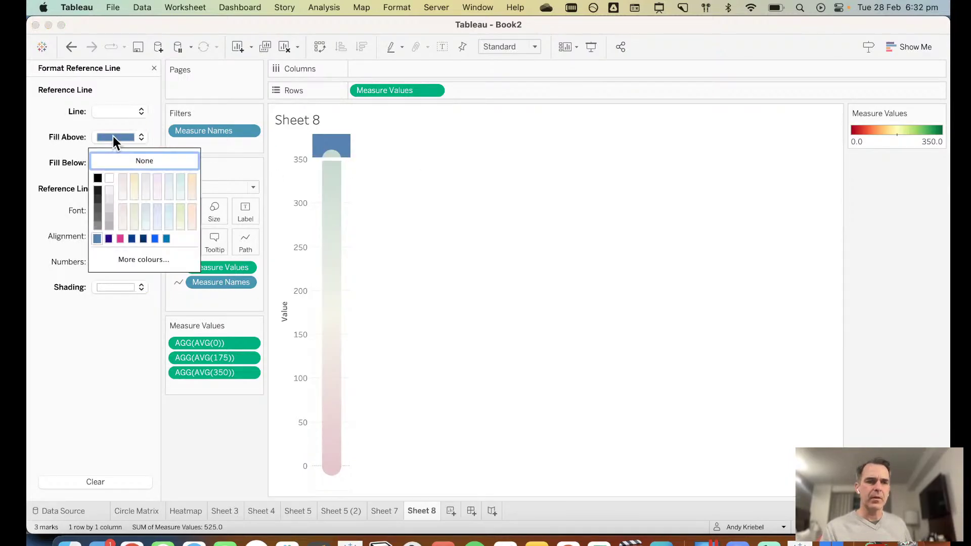
{"action": "left_click", "coordinate": [60, 149]}
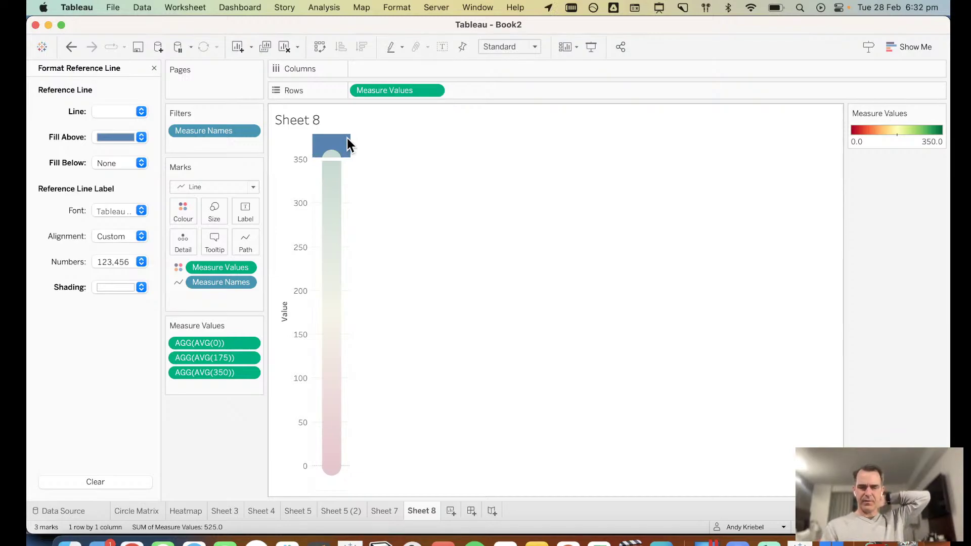
{"action": "left_click", "coordinate": [400, 201]}
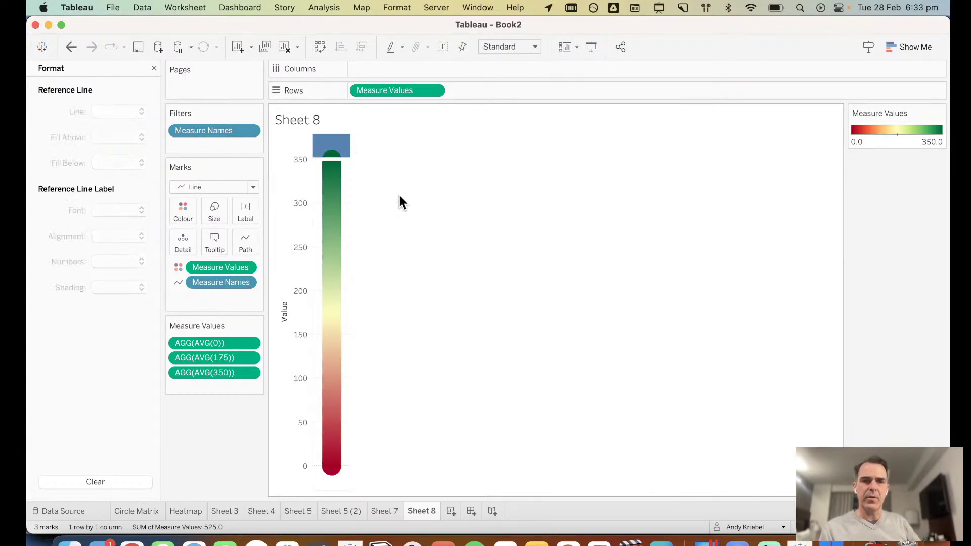
{"action": "mouse_move", "coordinate": [349, 163]}
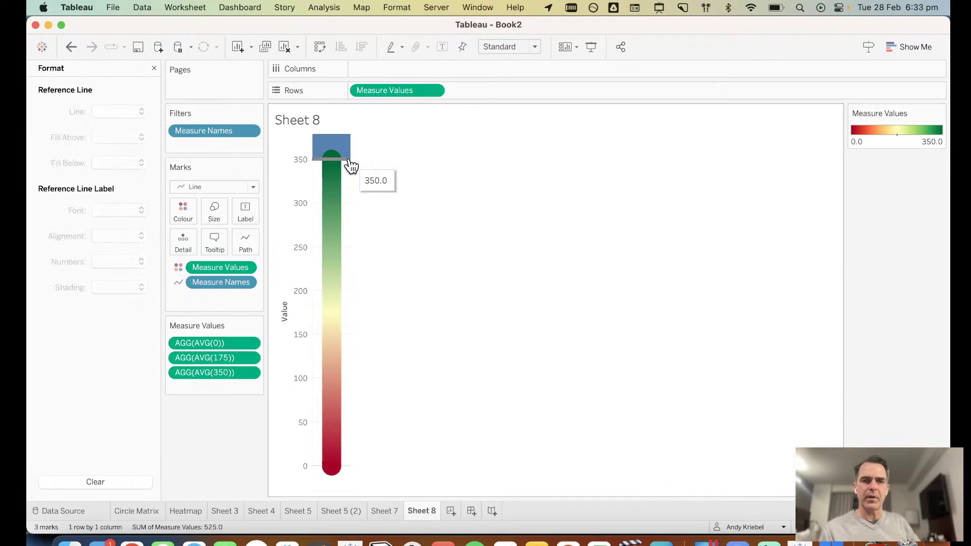
Step: On Sheet 7, change the Measure Values marks to a Line with Measure Names on Path, at the maximum size
{"action": "left_click", "coordinate": [387, 511]}
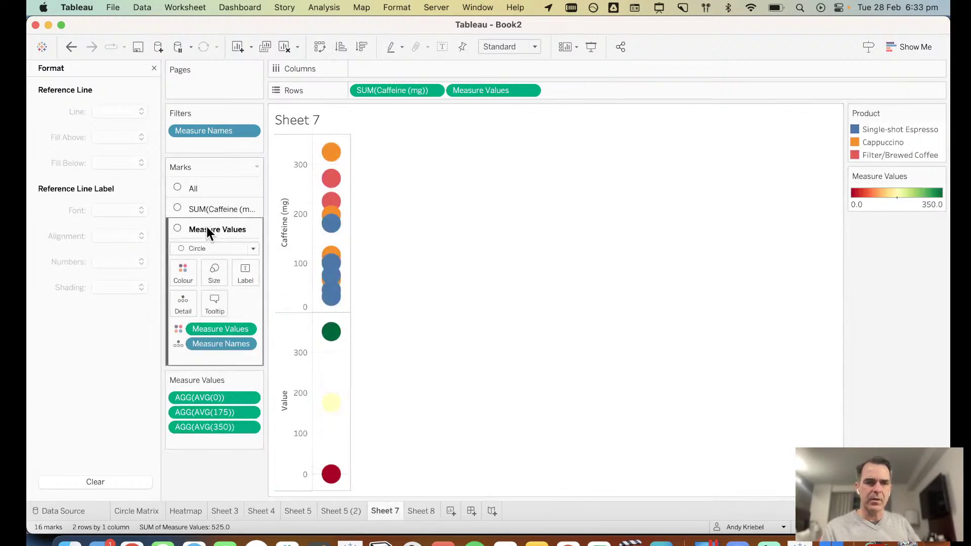
{"action": "left_click", "coordinate": [206, 245]}
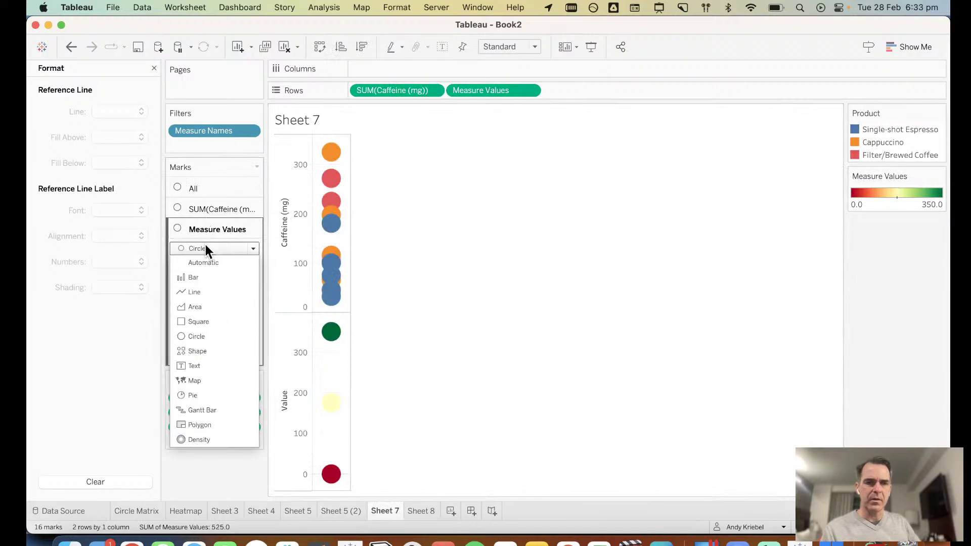
{"action": "left_click", "coordinate": [199, 293]}
{"action": "left_click_drag", "start_coordinate": [205, 344], "coordinate": [239, 299]}
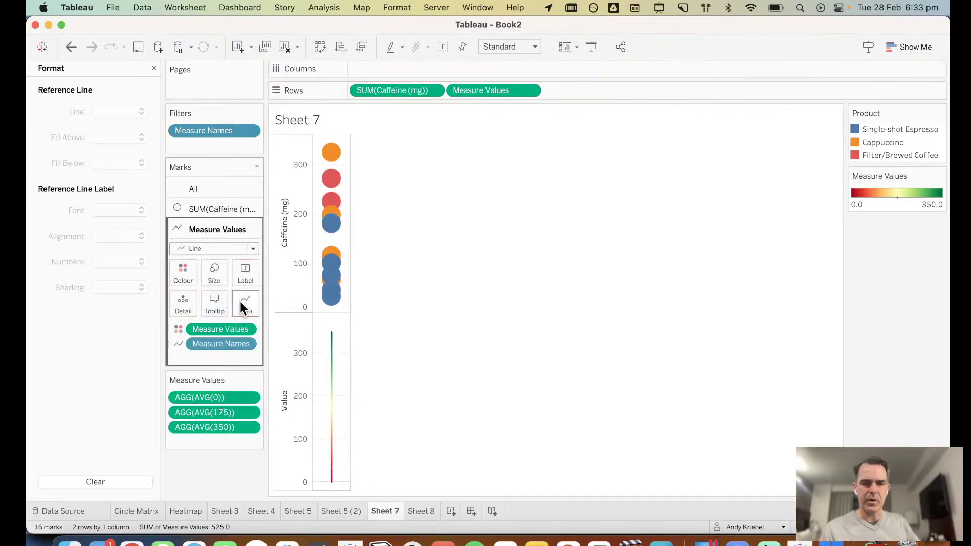
{"action": "left_click", "coordinate": [214, 271]}
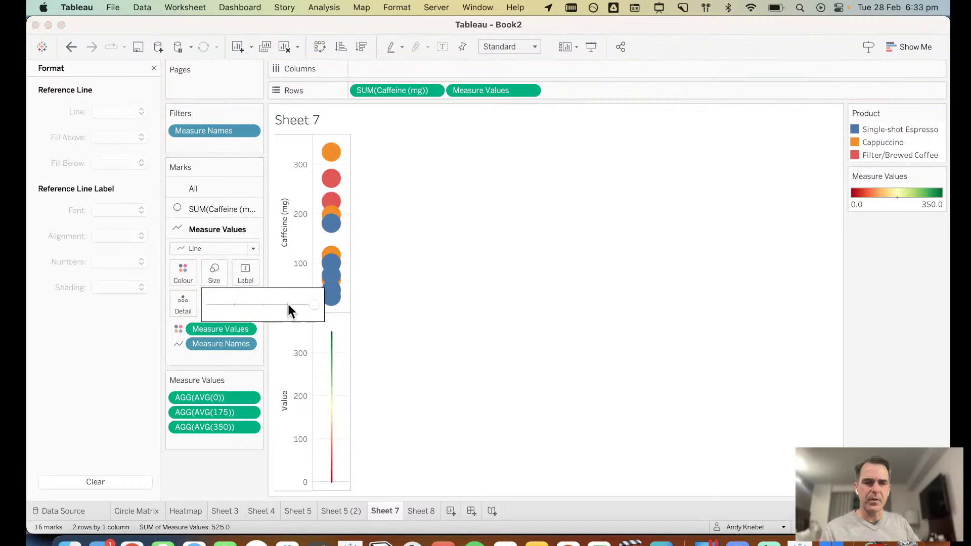
{"action": "left_click", "coordinate": [313, 304]}
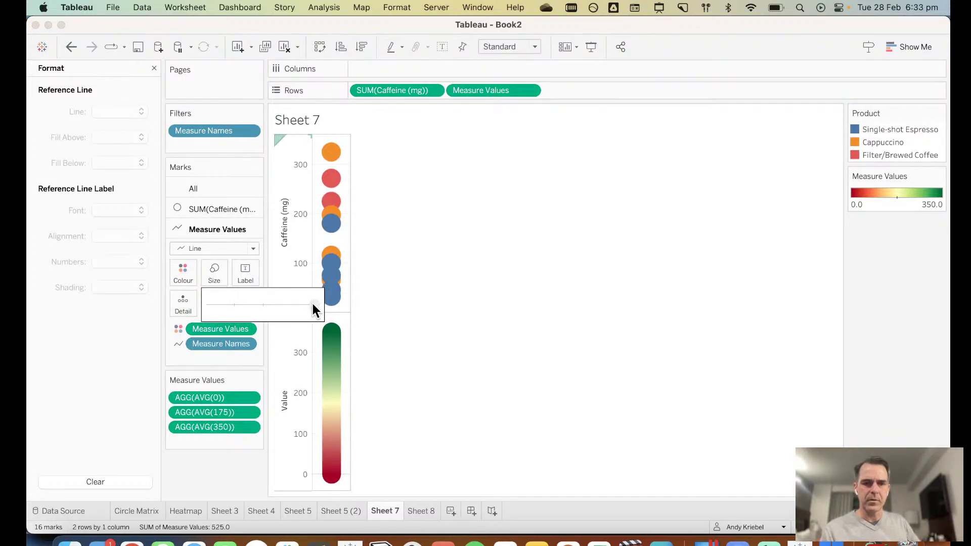
Step: Combine Measure Values with SUM(Caffeine (mg)) as a dual axis and synchronise the two axes
{"action": "right_click", "coordinate": [296, 358]}
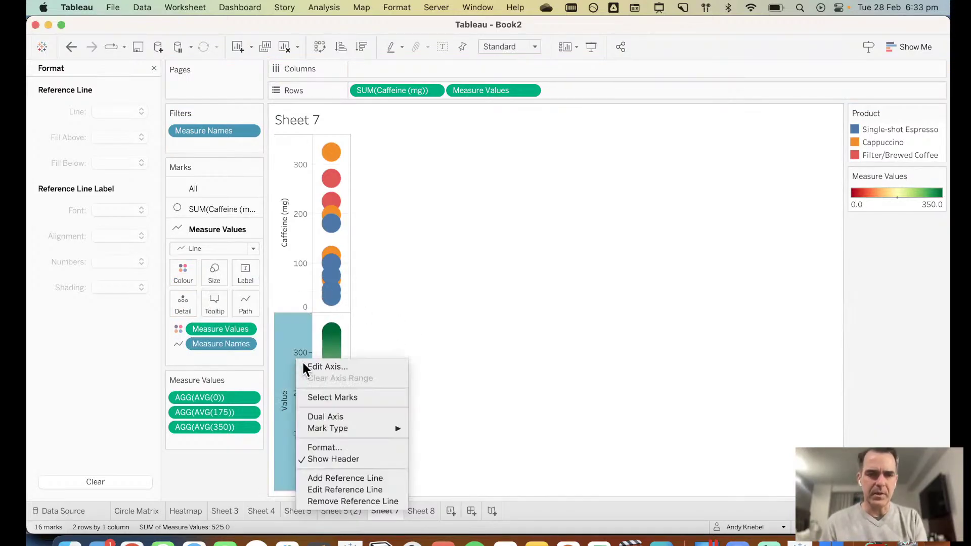
{"action": "left_click", "coordinate": [337, 413]}
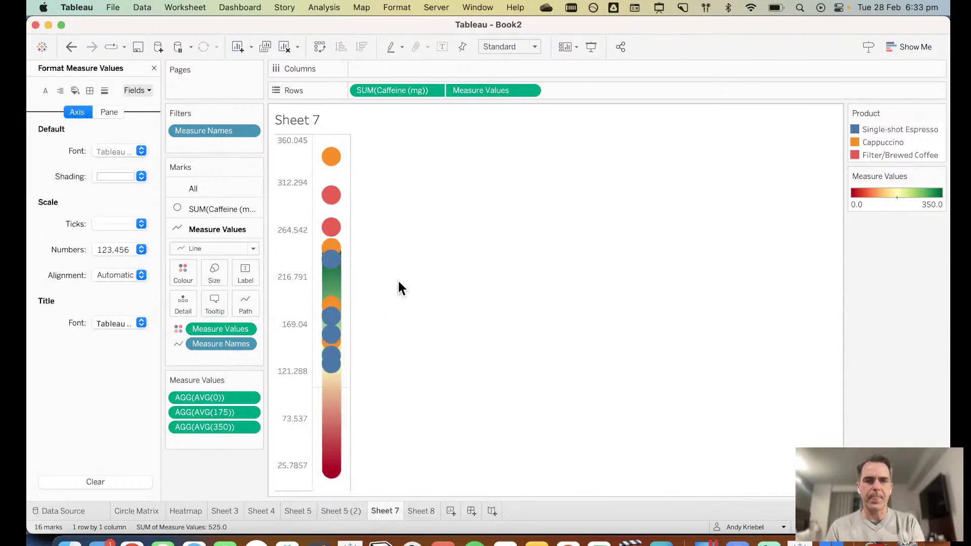
{"action": "right_click", "coordinate": [373, 271]}
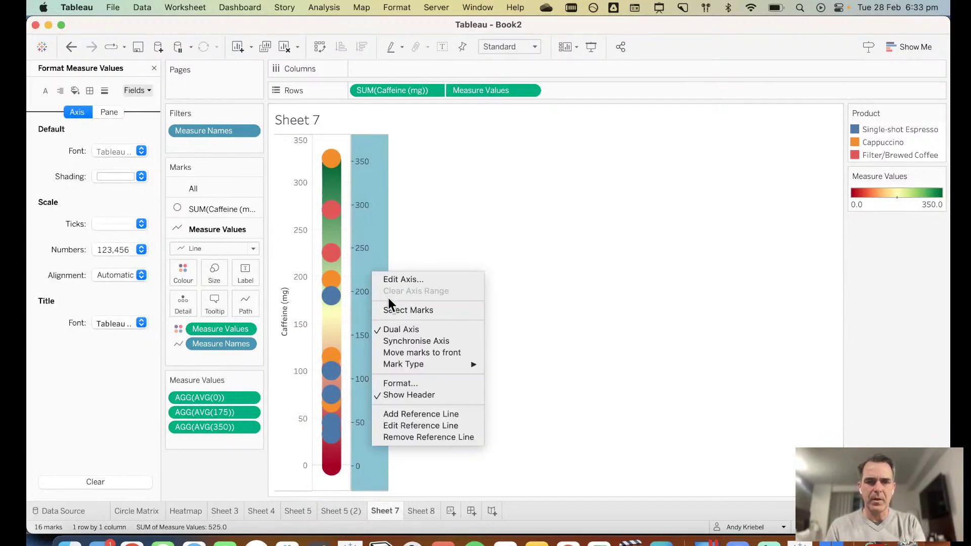
{"action": "left_click", "coordinate": [403, 338]}
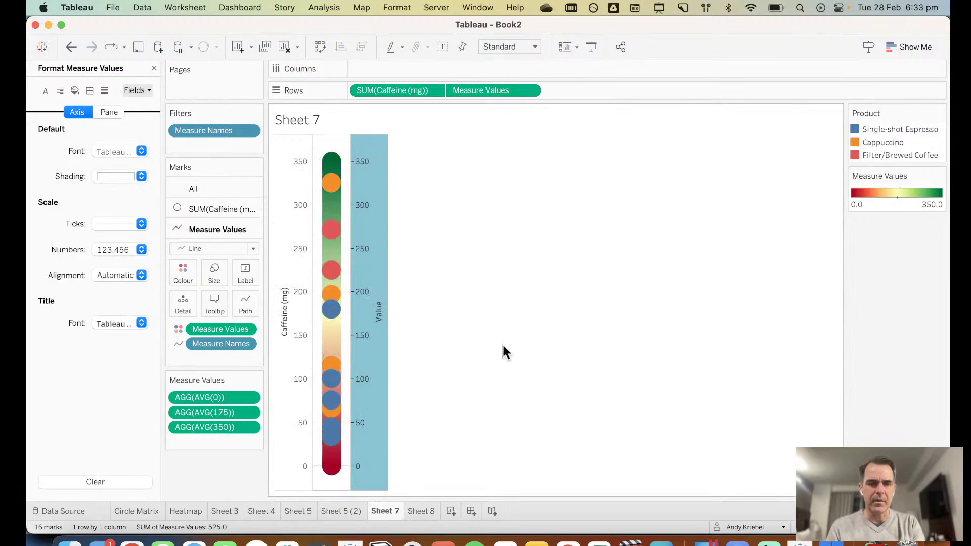
Step: Change Product from Colour to Detail on the SUM(Caffeine (mg)) marks
{"action": "left_click", "coordinate": [201, 208]}
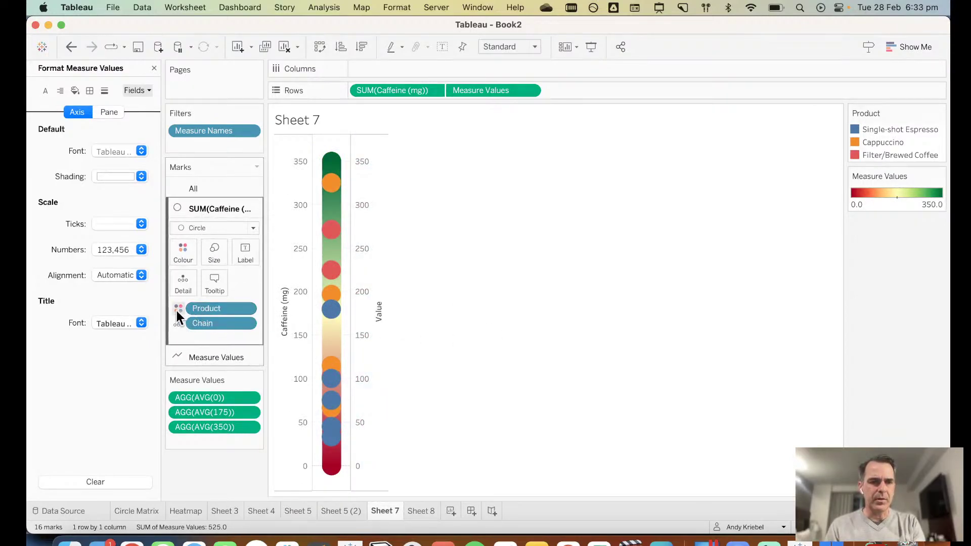
{"action": "left_click", "coordinate": [177, 310]}
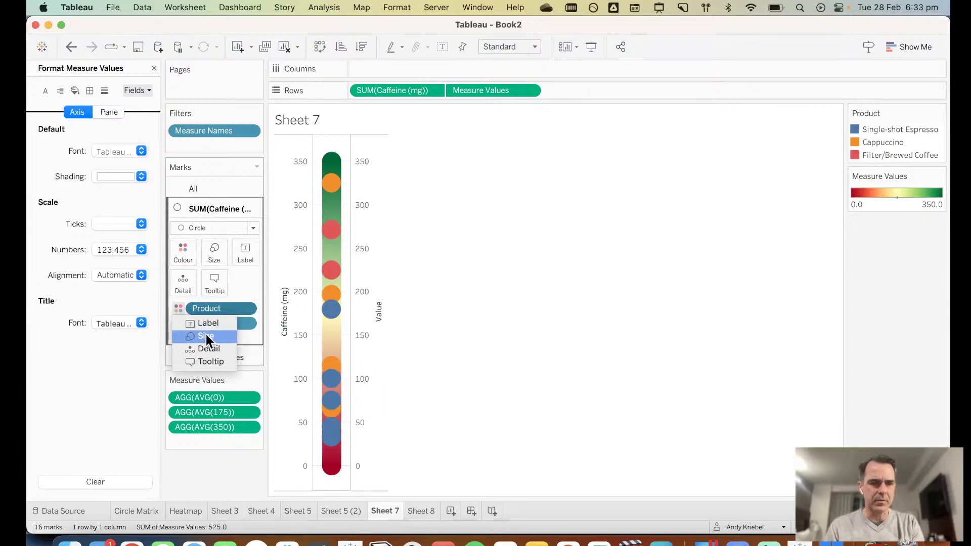
{"action": "left_click", "coordinate": [207, 350]}
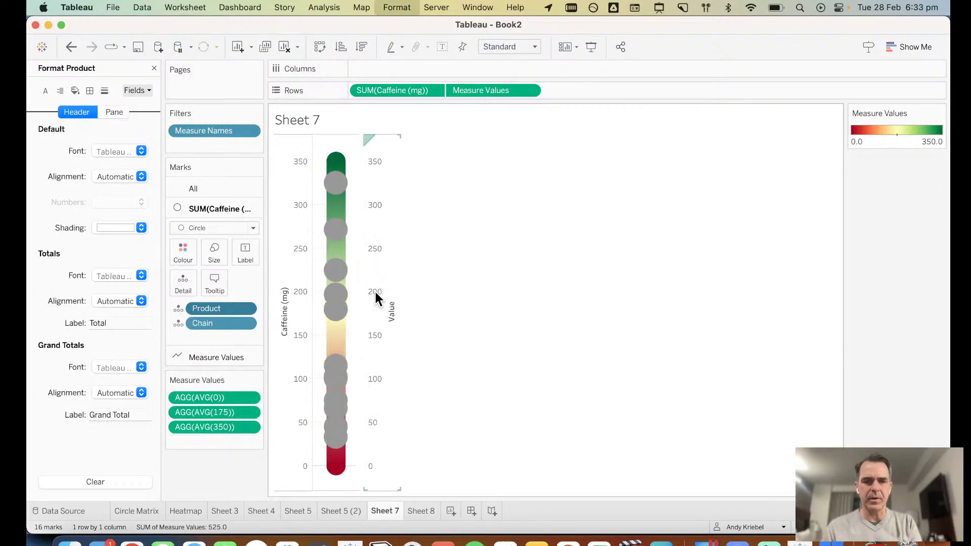
Step: Widen the chart by three increments and shrink the caffeine circles to slightly narrower than the gradient bar
{"action": "key", "text": "super+Right"}
{"action": "key", "text": "super+Right"}
{"action": "key", "text": "super+Right"}
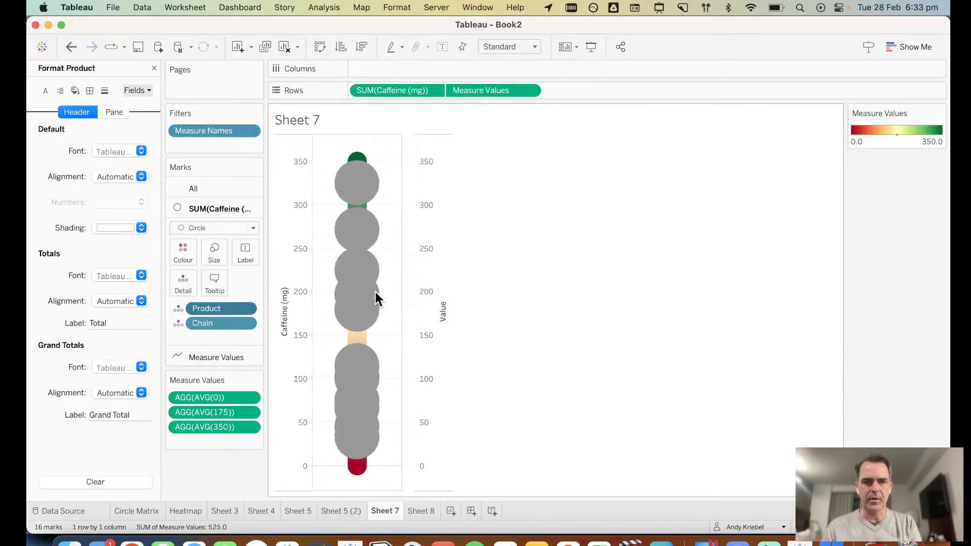
{"action": "left_click", "coordinate": [211, 255]}
{"action": "left_click_drag", "start_coordinate": [237, 284], "coordinate": [226, 290]}
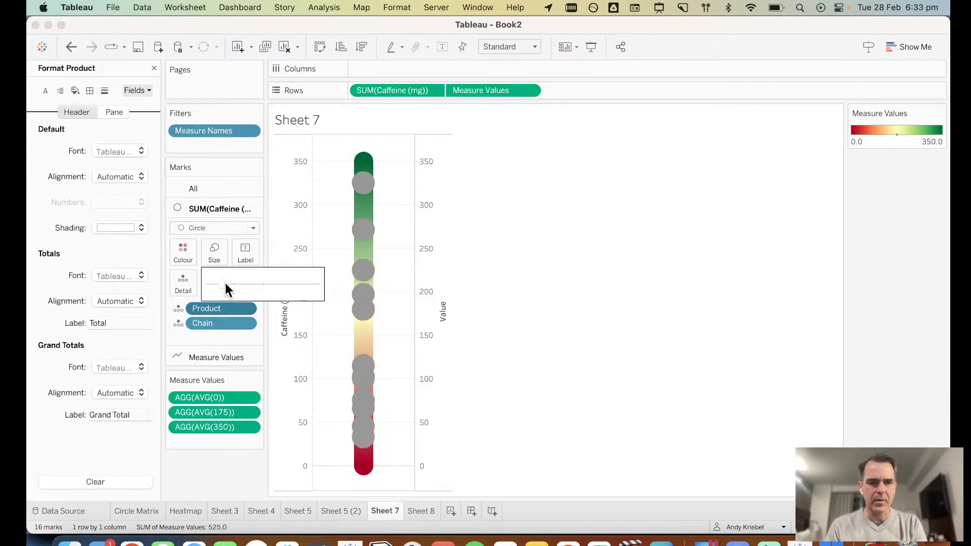
{"action": "left_click_drag", "start_coordinate": [221, 284], "coordinate": [211, 349]}
Step: Try to make the Measure Values gradient line thicker by raising its size to the maximum
{"action": "left_click", "coordinate": [211, 357]}
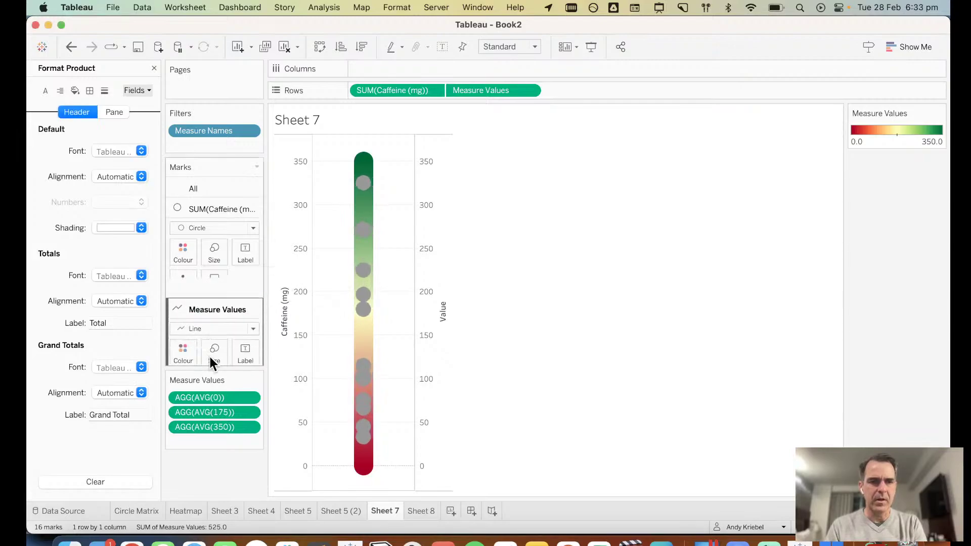
{"action": "left_click", "coordinate": [214, 273]}
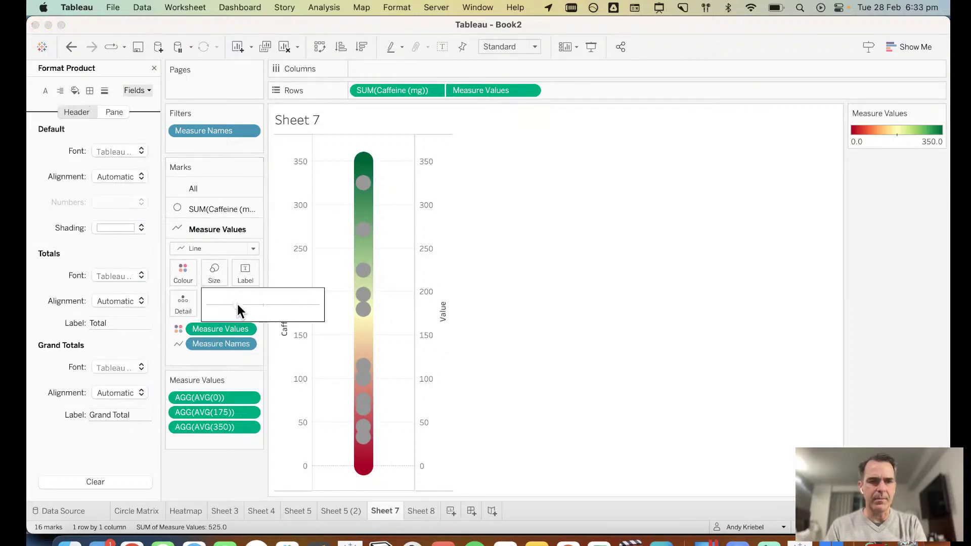
{"action": "left_click_drag", "start_coordinate": [262, 302], "coordinate": [317, 306]}
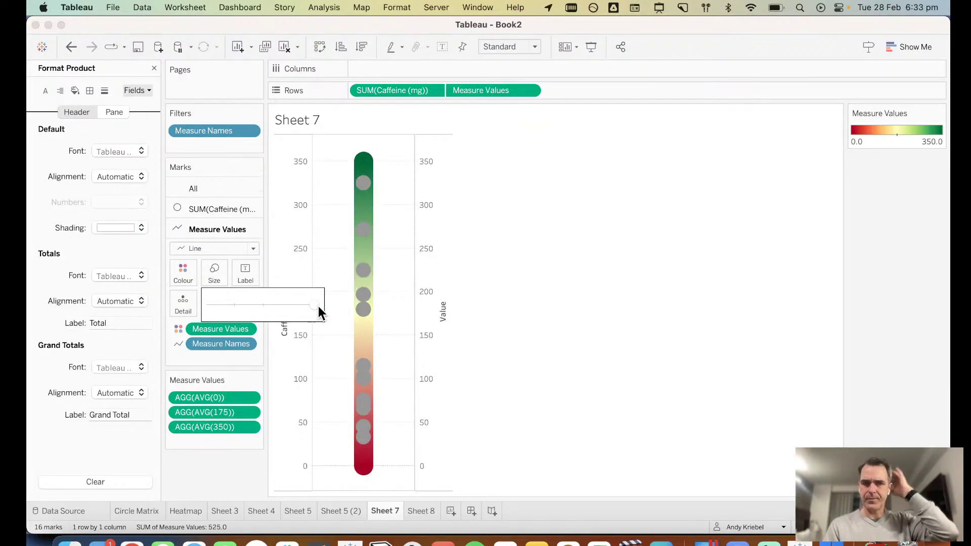
{"action": "left_click", "coordinate": [407, 310]}
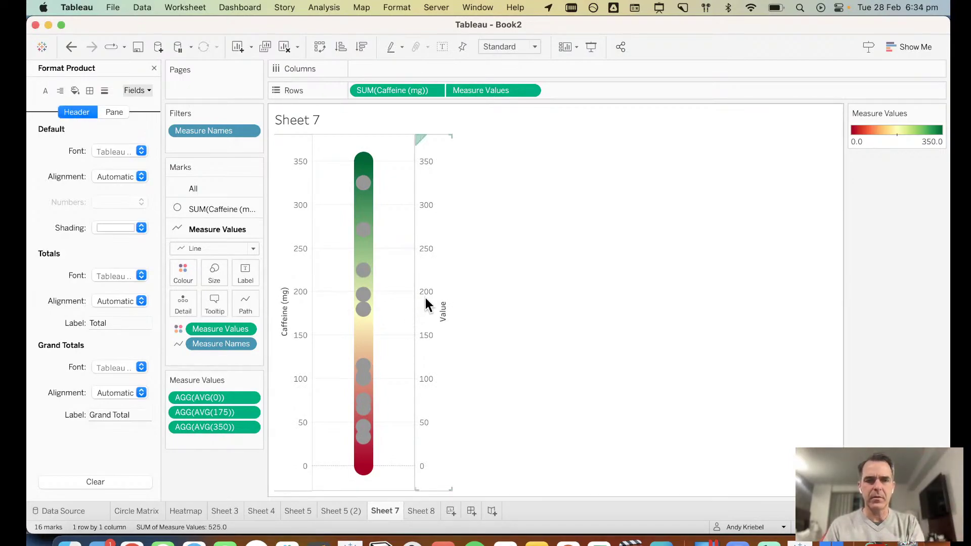
Step: Set the Caffeine (mg) axis to a fixed range from 0 to 350
{"action": "right_click", "coordinate": [297, 258]}
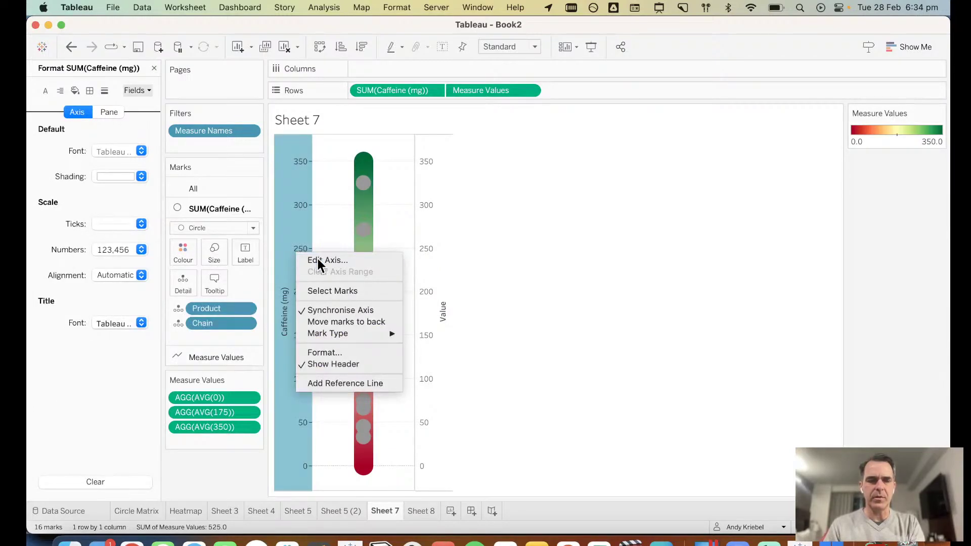
{"action": "left_click", "coordinate": [271, 265]}
{"action": "double_click", "coordinate": [275, 265]}
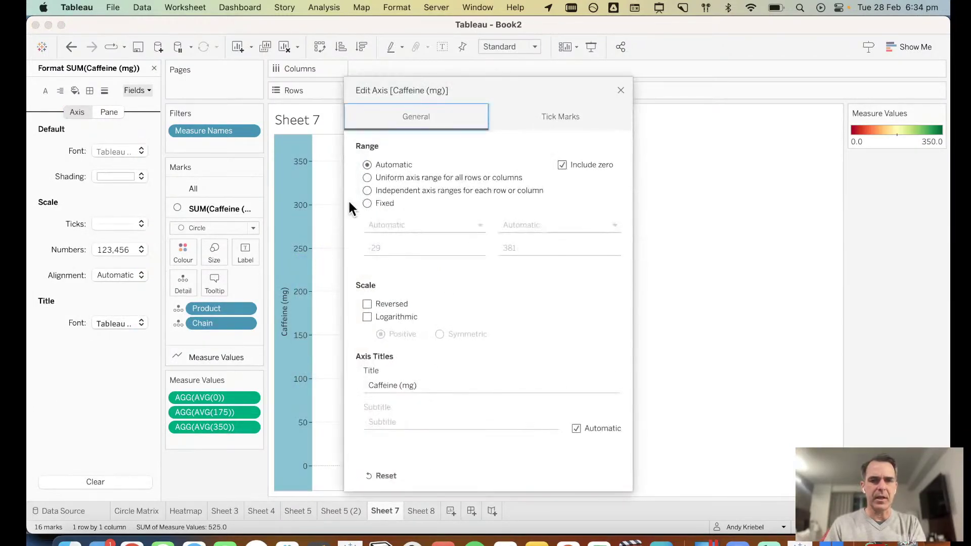
{"action": "left_click", "coordinate": [380, 201]}
{"action": "double_click", "coordinate": [386, 248]}
{"action": "type", "text": "0"}
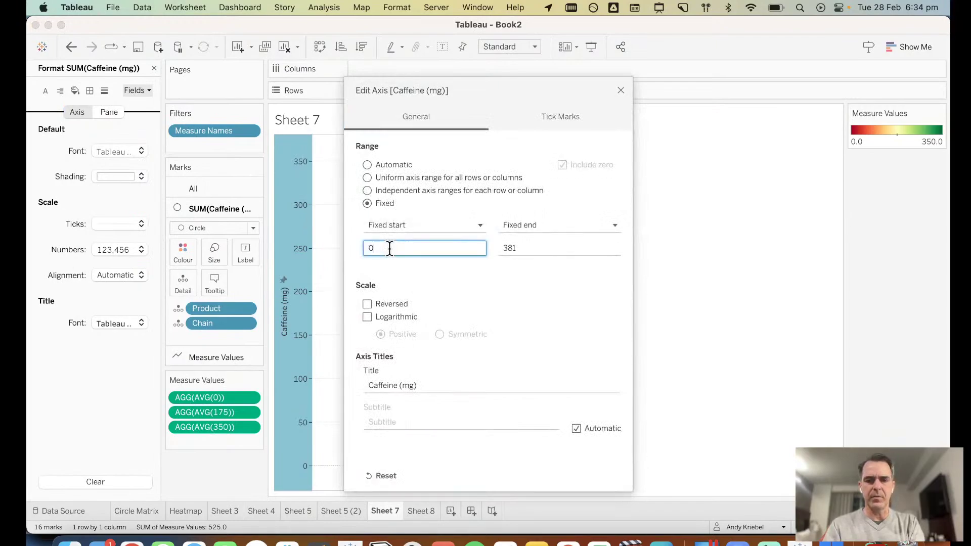
{"action": "key", "text": "Tab"}
{"action": "type", "text": "350"}
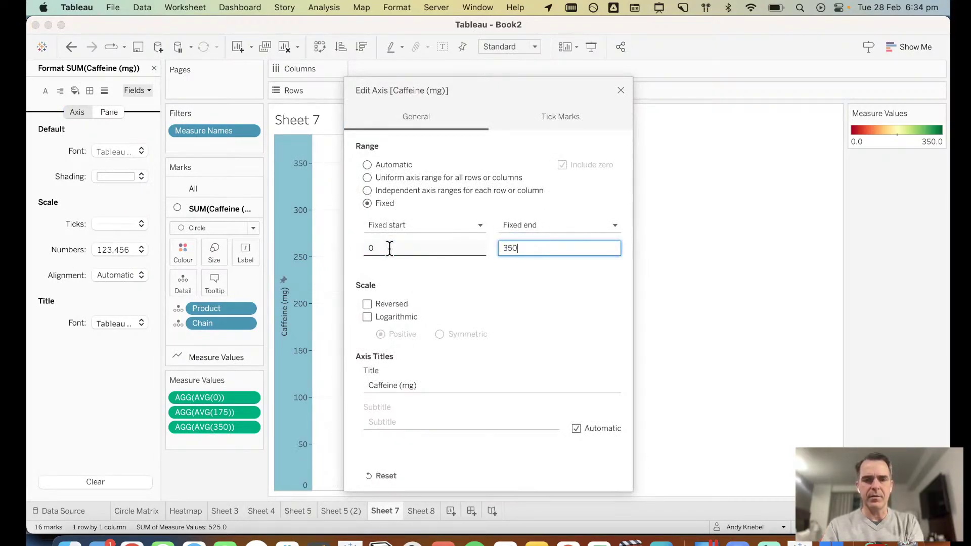
{"action": "key", "text": "Tab"}
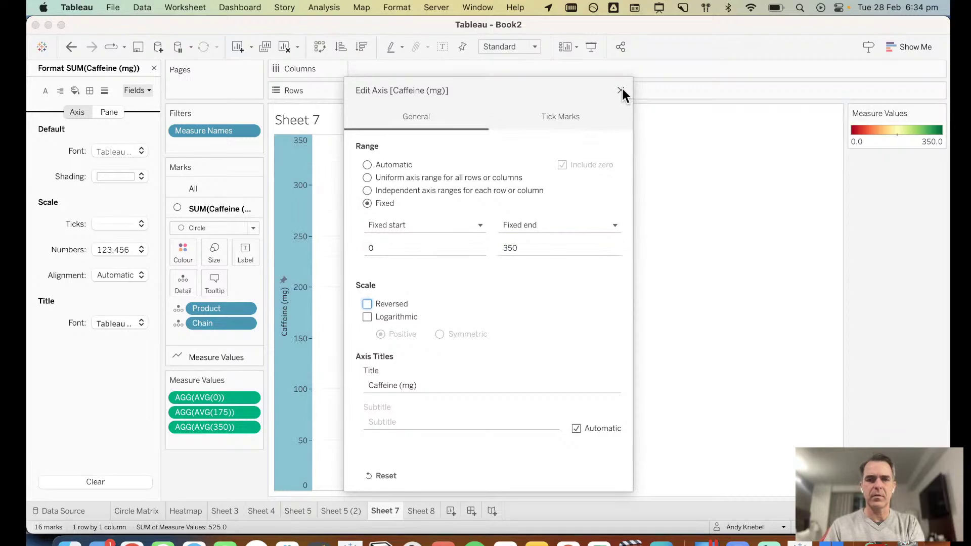
{"action": "left_click", "coordinate": [621, 90]}
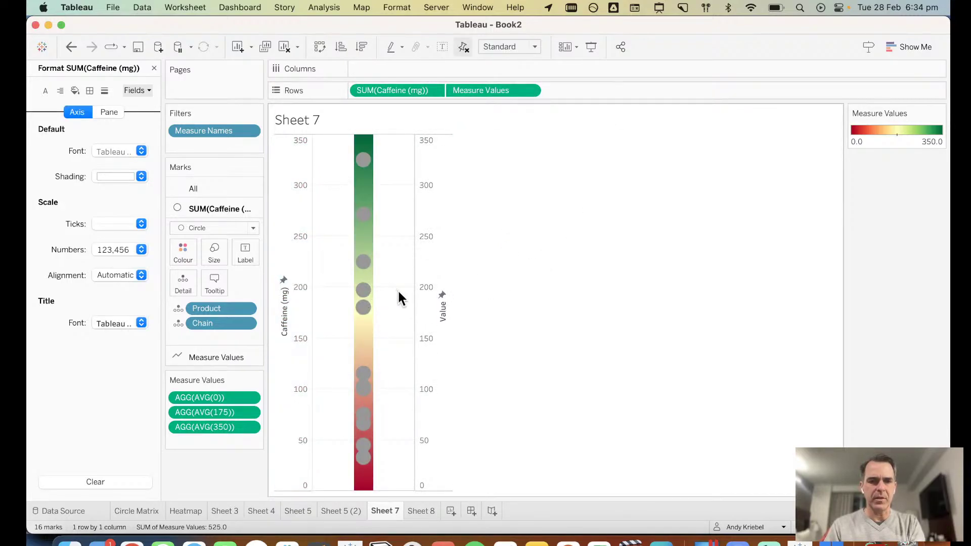
Step: Switch to Chrome, examine the caffeine poster's labels and arrows along its colour bar, and return to Tableau
{"action": "key", "text": "super+Tab"}
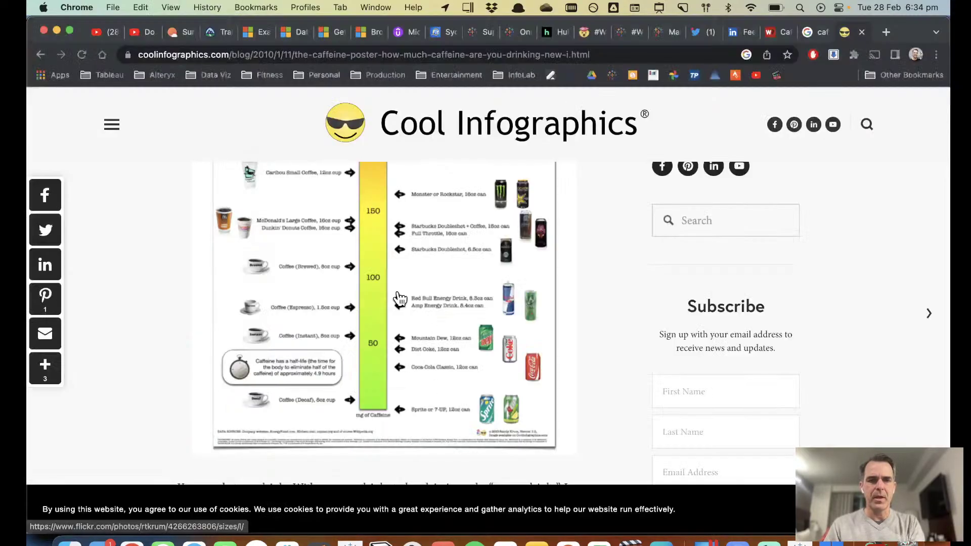
{"action": "scroll", "coordinate": [418, 292], "scroll_direction": "up", "scroll_amount": 3}
{"action": "scroll", "coordinate": [418, 292], "scroll_direction": "up", "scroll_amount": 3}
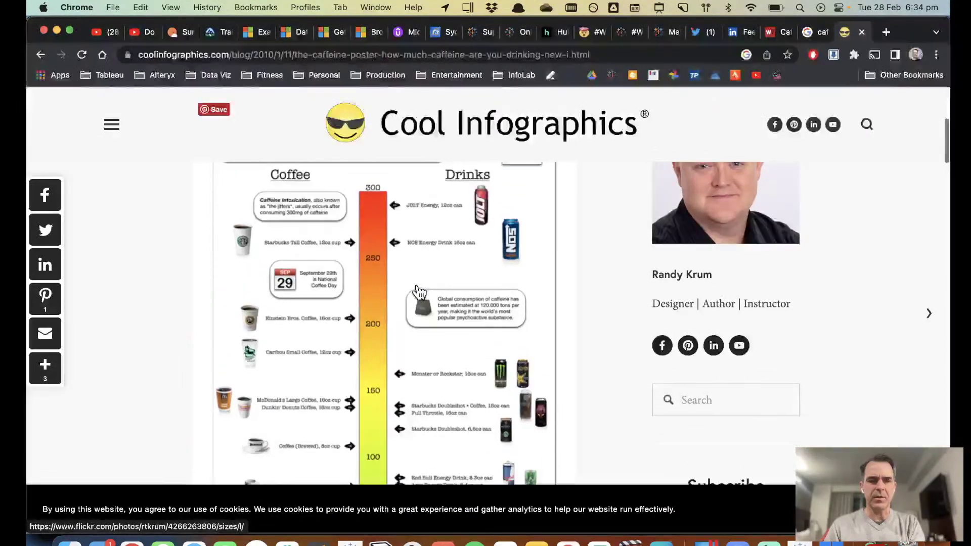
{"action": "key", "text": "super+Tab"}
Step: Add a mark annotation to the Costa Cappuccino circle, putting the Chain and Product fields on one line separated by a bullet, without their captions
{"action": "left_click", "coordinate": [364, 161]}
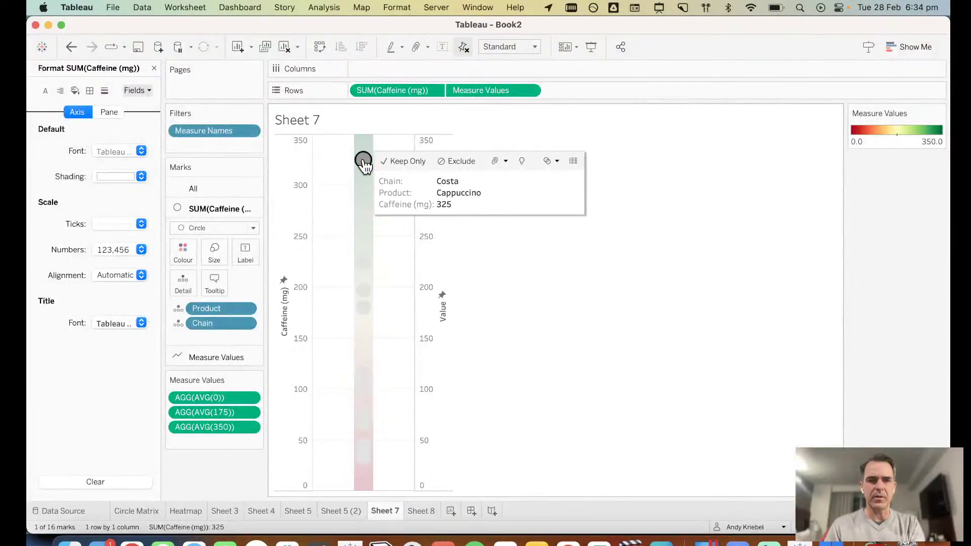
{"action": "right_click", "coordinate": [363, 159]}
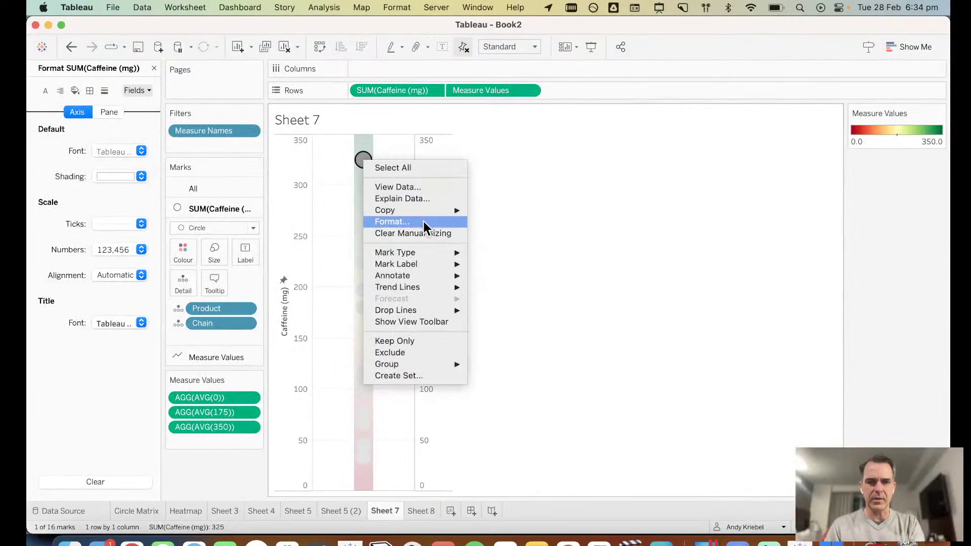
{"action": "mouse_move", "coordinate": [431, 271]}
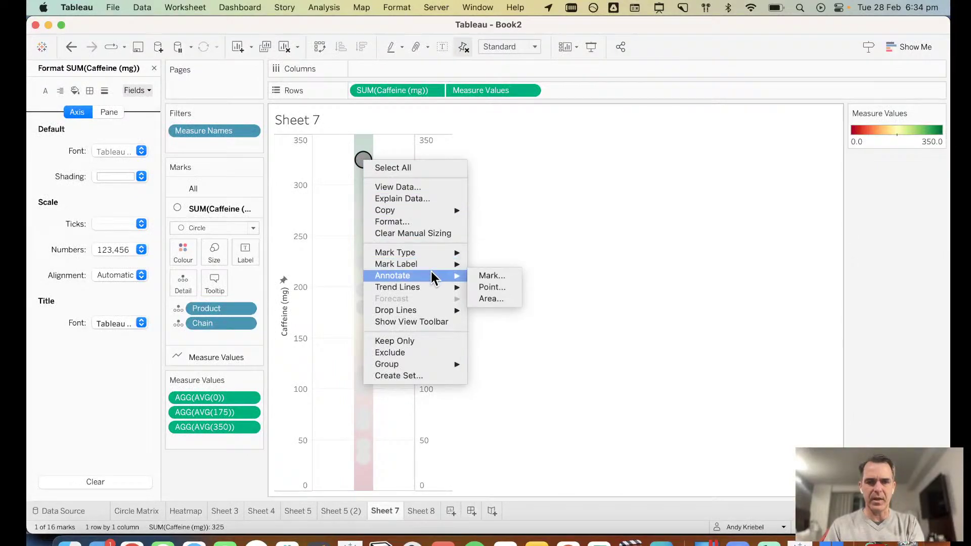
{"action": "left_click", "coordinate": [487, 276]}
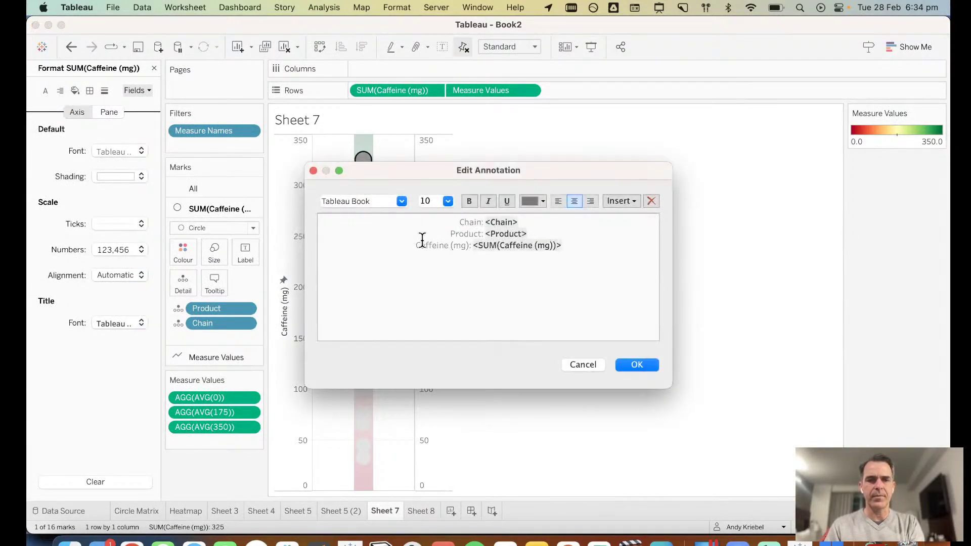
{"action": "left_click", "coordinate": [487, 222], "text": "shift"}
{"action": "key", "text": "BackSpace"}
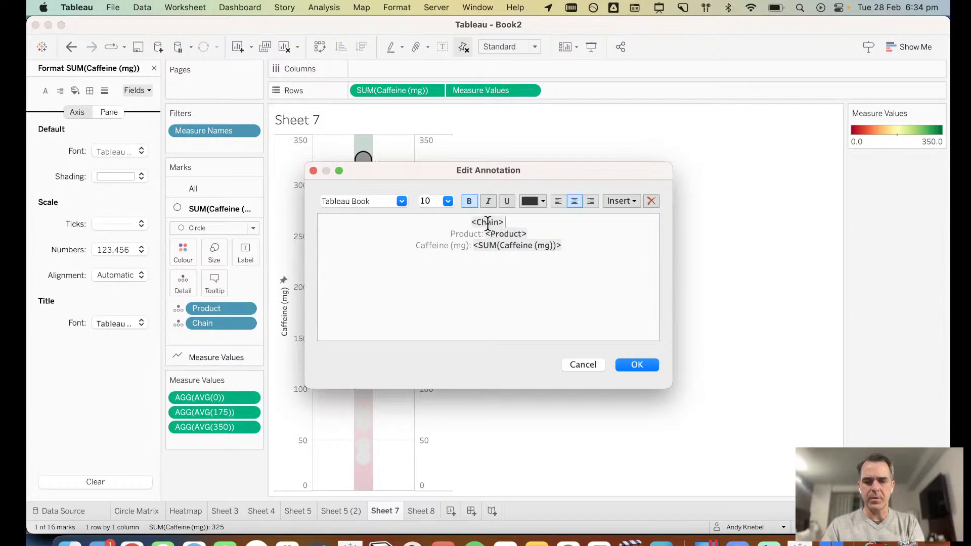
{"action": "type", "text": "•"}
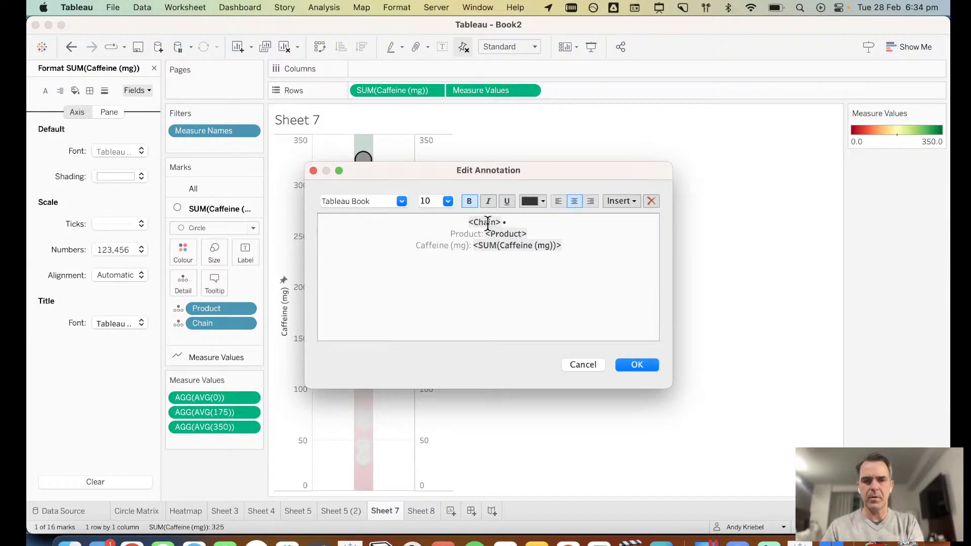
{"action": "key", "text": "shift+Right"}
{"action": "key", "text": "shift+Right"}
{"action": "key", "text": "shift+Right"}
{"action": "key", "text": "shift+Right"}
{"action": "key", "text": "shift+Right"}
{"action": "key", "text": "shift+Right"}
{"action": "key", "text": "shift+Right"}
{"action": "key", "text": "shift+Right"}
{"action": "key", "text": "shift+Right"}
{"action": "key", "text": "shift+Right"}
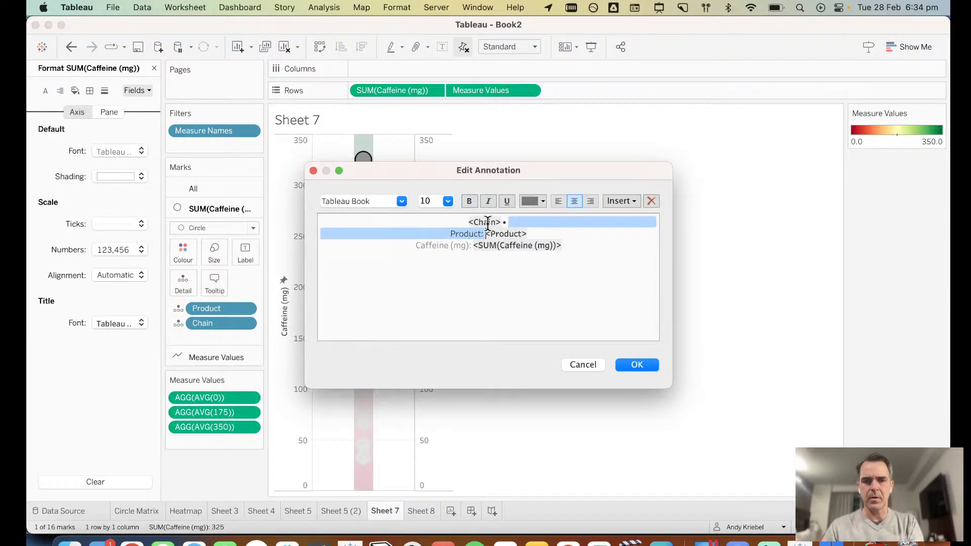
{"action": "key", "text": "BackSpace"}
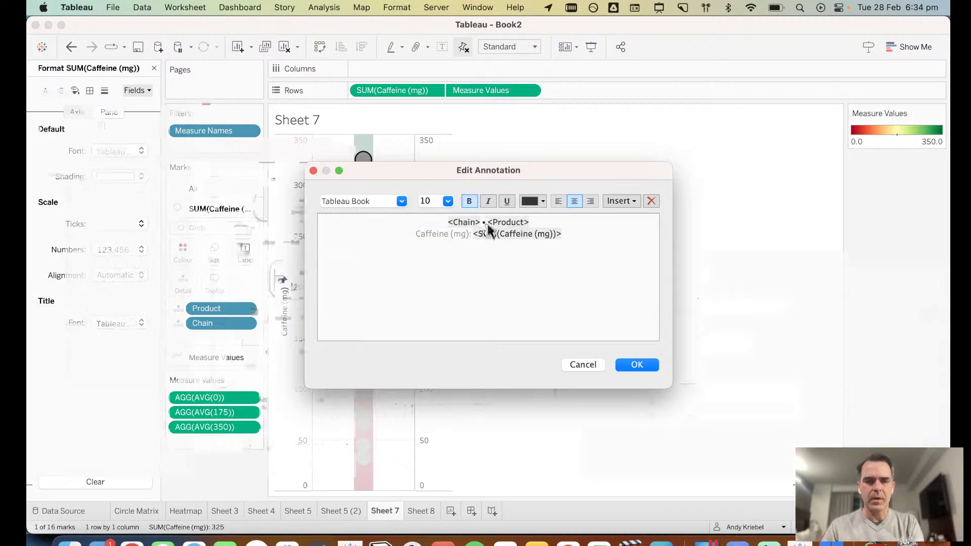
Step: Check the poster's label wording in Chrome, return to Tableau, and finish the annotation as <Chain> • <Product> • <SUM(Caffeine (mg))> on one line
{"action": "key", "text": "super+Tab"}
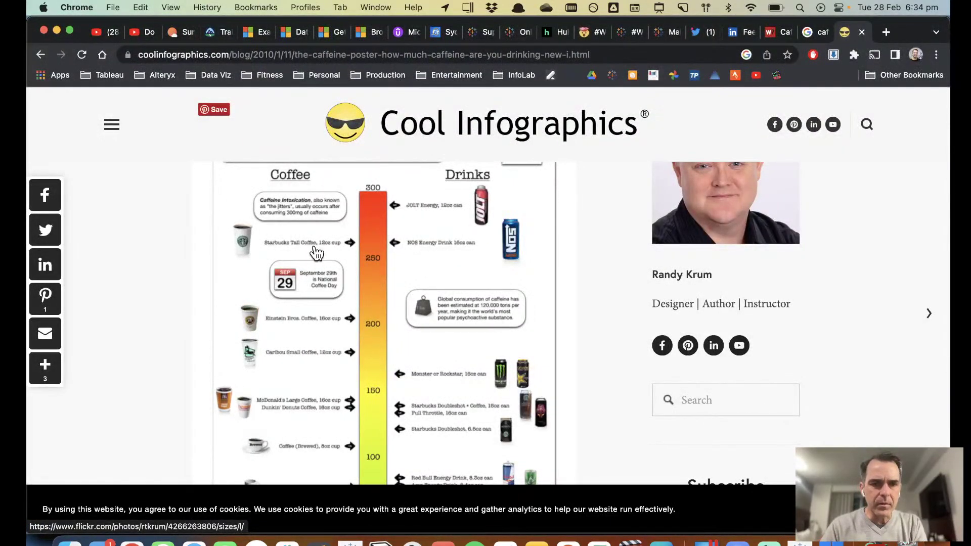
{"action": "key", "text": "super+Tab"}
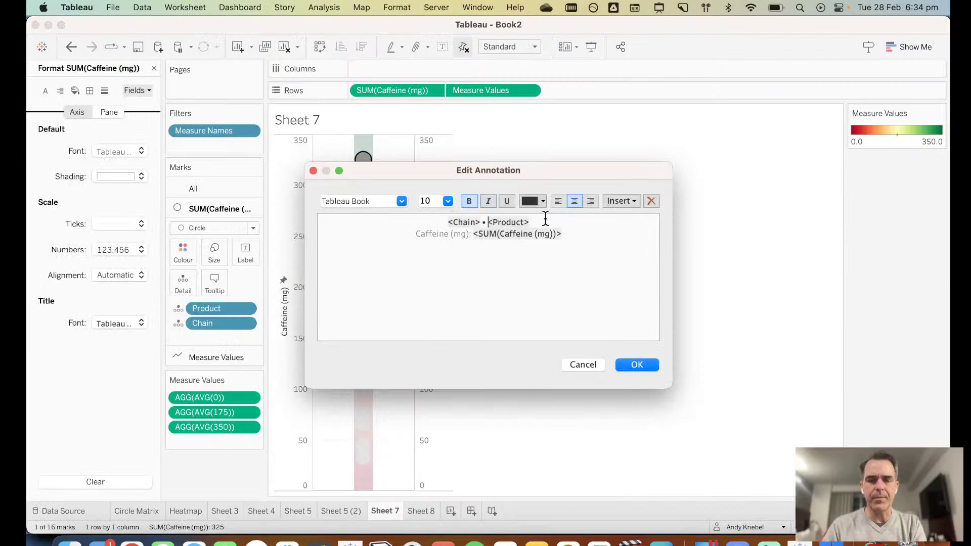
{"action": "type", "text": "•"}
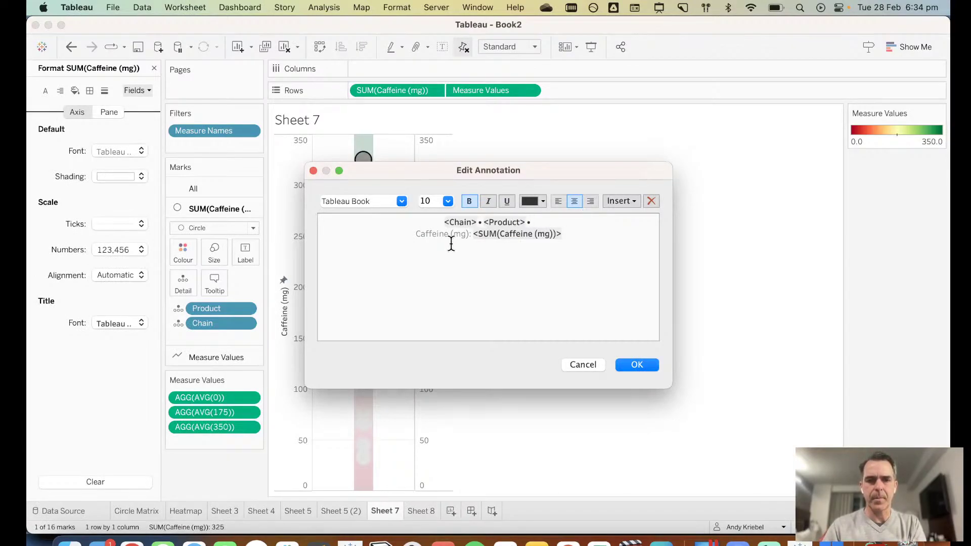
{"action": "left_click", "coordinate": [473, 233], "text": "shift"}
{"action": "key", "text": "BackSpace"}
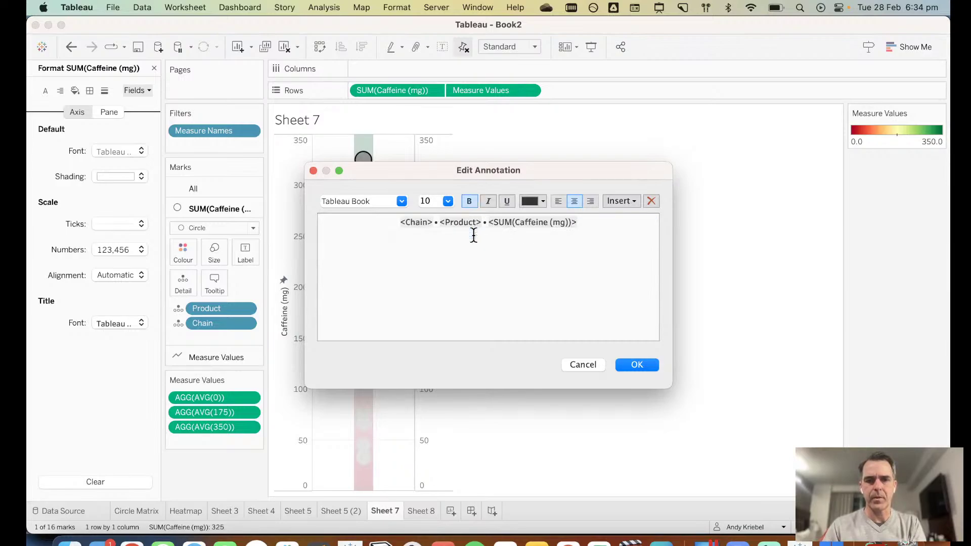
{"action": "left_click", "coordinate": [598, 223]}
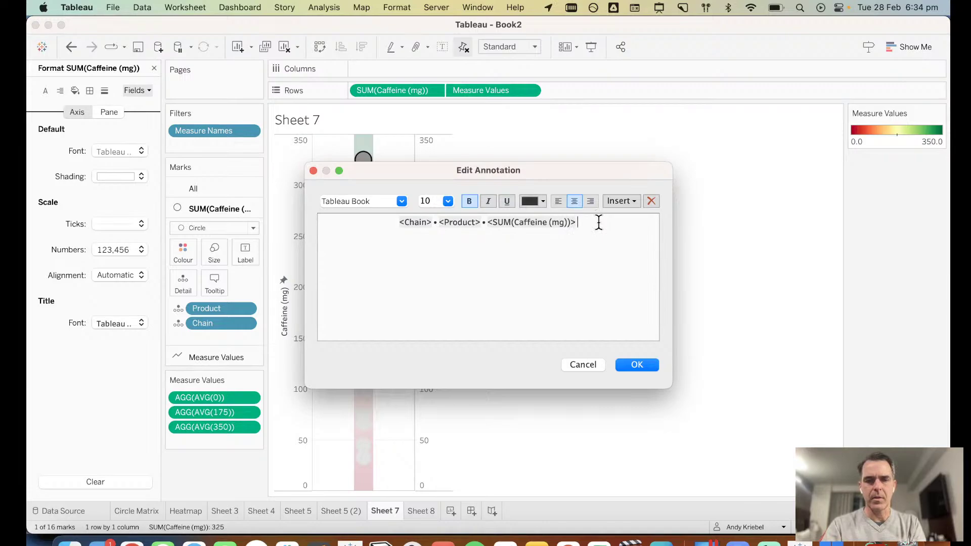
{"action": "left_click", "coordinate": [633, 363]}
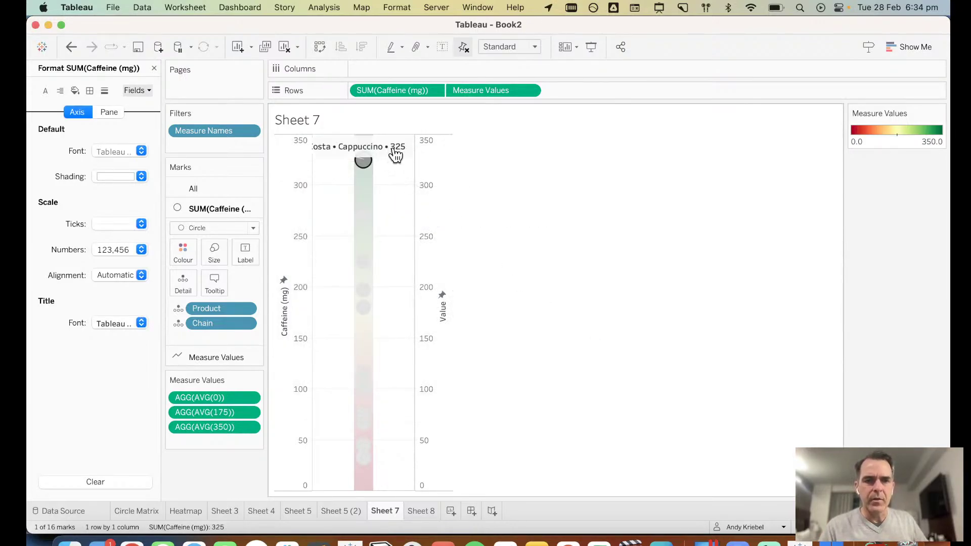
{"action": "left_click", "coordinate": [396, 155]}
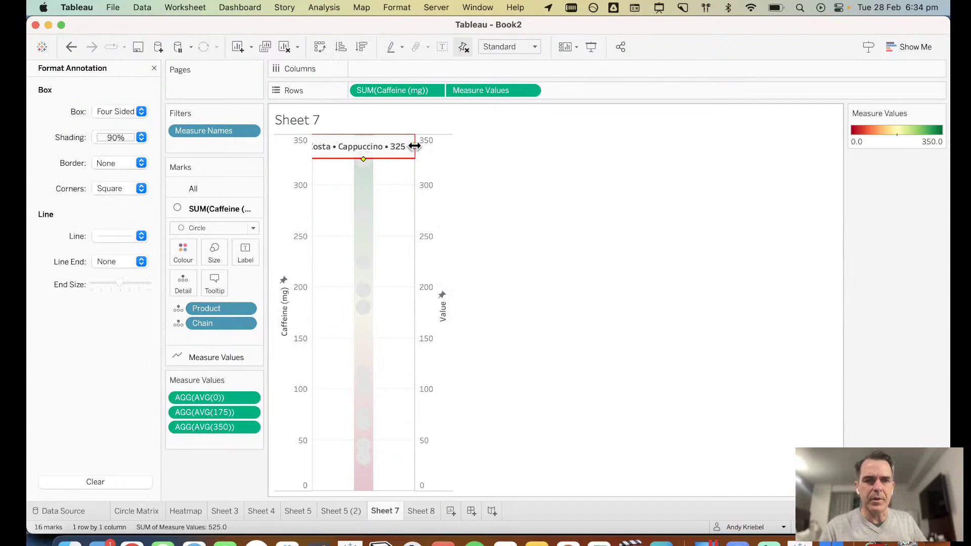
{"action": "left_click_drag", "start_coordinate": [414, 146], "coordinate": [347, 142]}
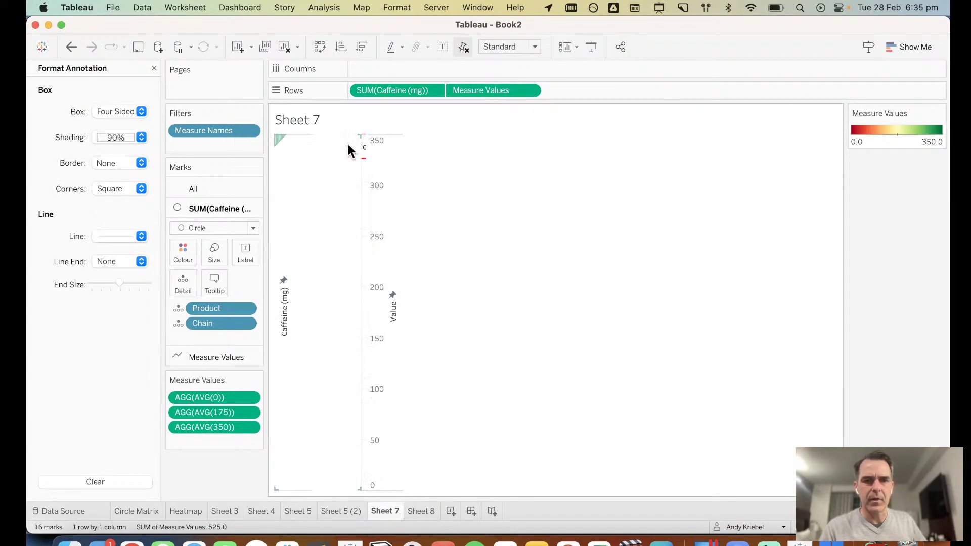
{"action": "left_click", "coordinate": [72, 47]}
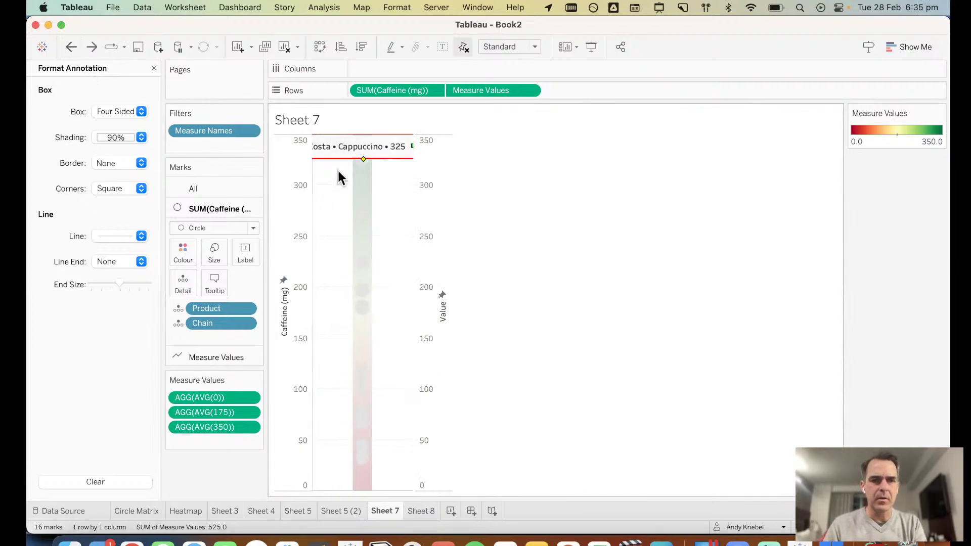
Step: Narrow the Costa Cappuccino annotation box so its text wraps, and place it at the upper end of the gradient bar
{"action": "mouse_move", "coordinate": [390, 149]}
{"action": "left_mouse_down"}
{"action": "mouse_move", "coordinate": [345, 223]}
{"action": "mouse_move", "coordinate": [369, 220]}
{"action": "mouse_move", "coordinate": [315, 216]}
{"action": "left_mouse_up"}
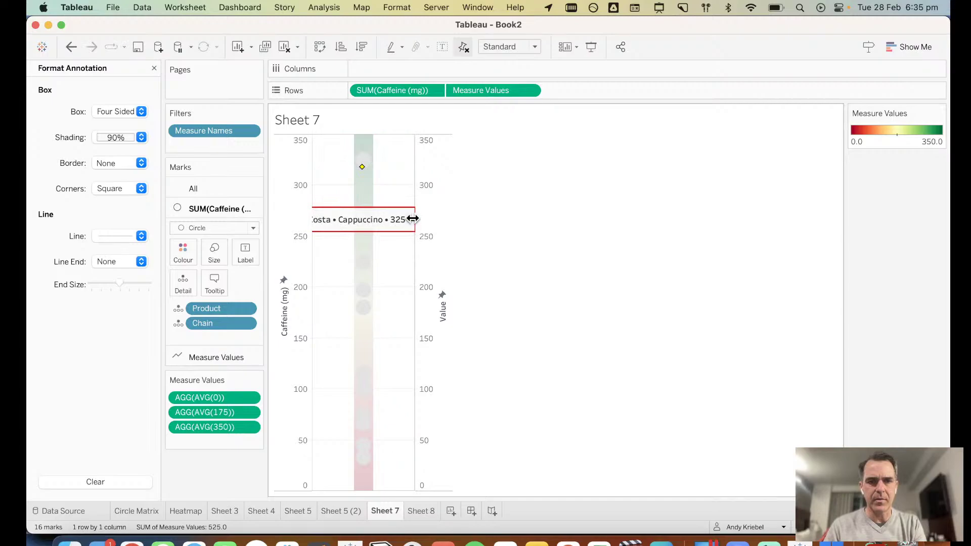
{"action": "left_click_drag", "start_coordinate": [412, 218], "coordinate": [359, 215]}
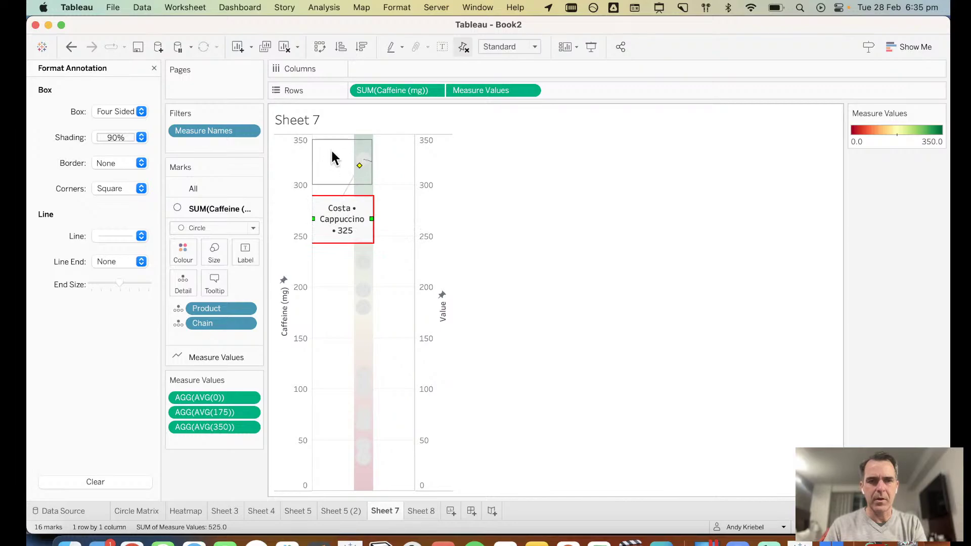
{"action": "left_click_drag", "start_coordinate": [332, 151], "coordinate": [331, 147]}
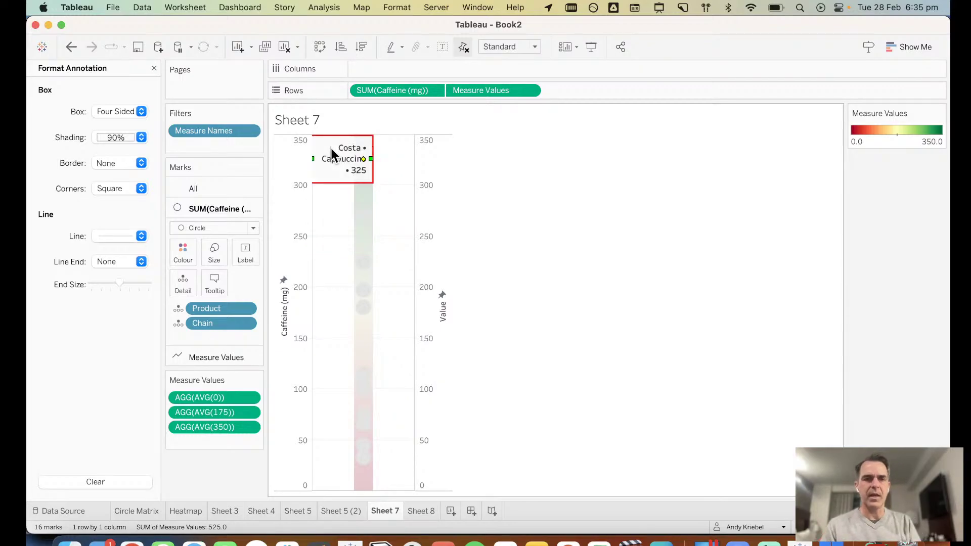
{"action": "left_click", "coordinate": [385, 184]}
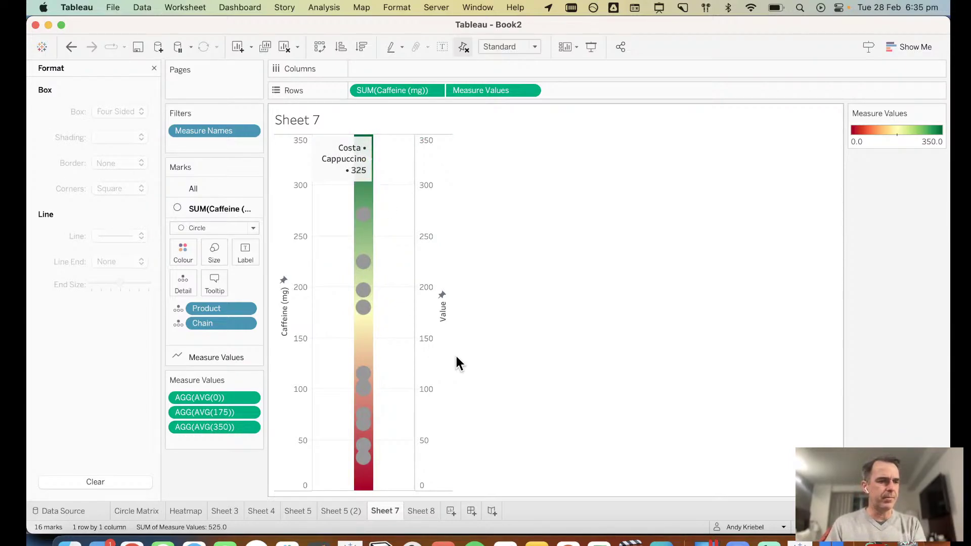
Step: Switch to Sheet 8, clear the sheet, and close the formatting pane to show the data fields
{"action": "left_click", "coordinate": [428, 510]}
{"action": "left_click", "coordinate": [284, 46]}
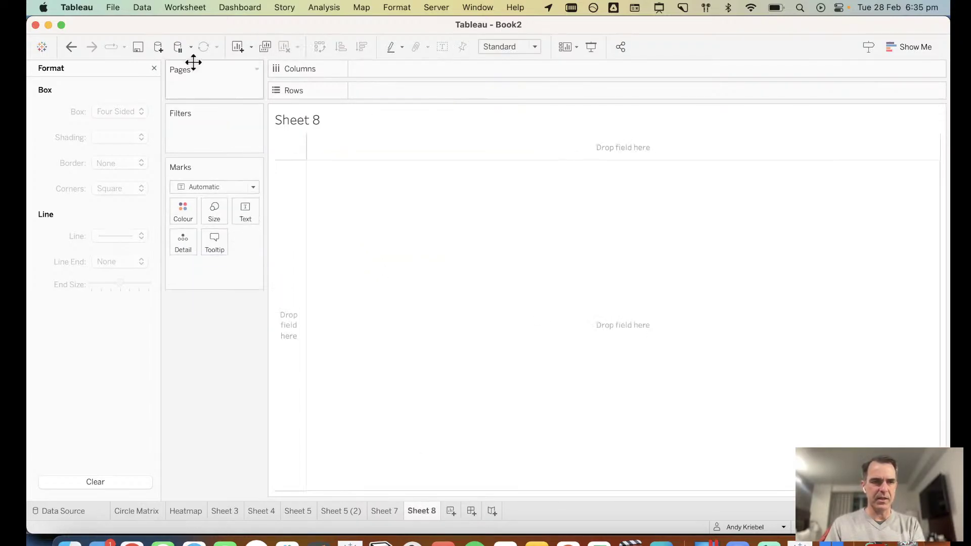
{"action": "left_click", "coordinate": [154, 68]}
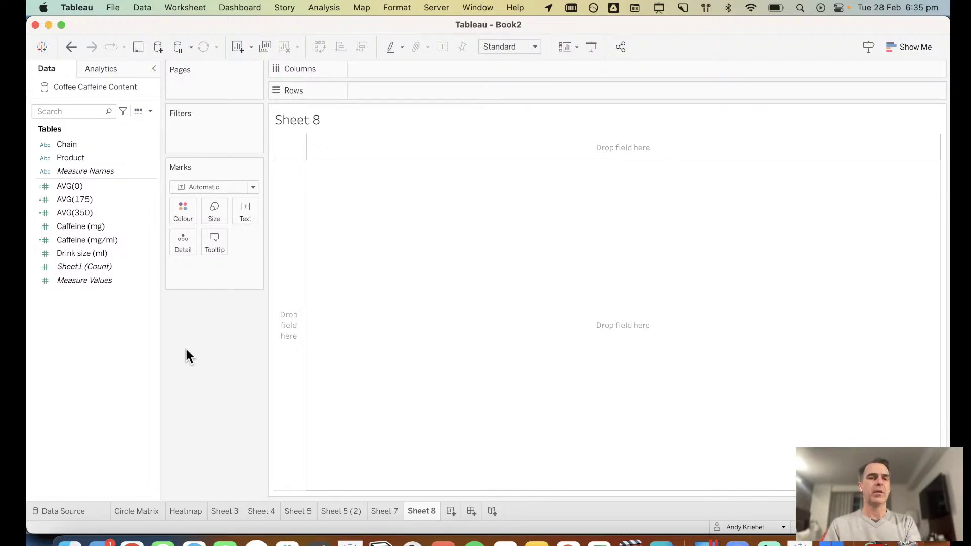
Step: Build a column chart of Caffeine (mg) on Rows with Chain and Product on Columns
{"action": "left_click_drag", "start_coordinate": [80, 145], "coordinate": [374, 68]}
{"action": "left_click_drag", "start_coordinate": [68, 157], "coordinate": [485, 67]}
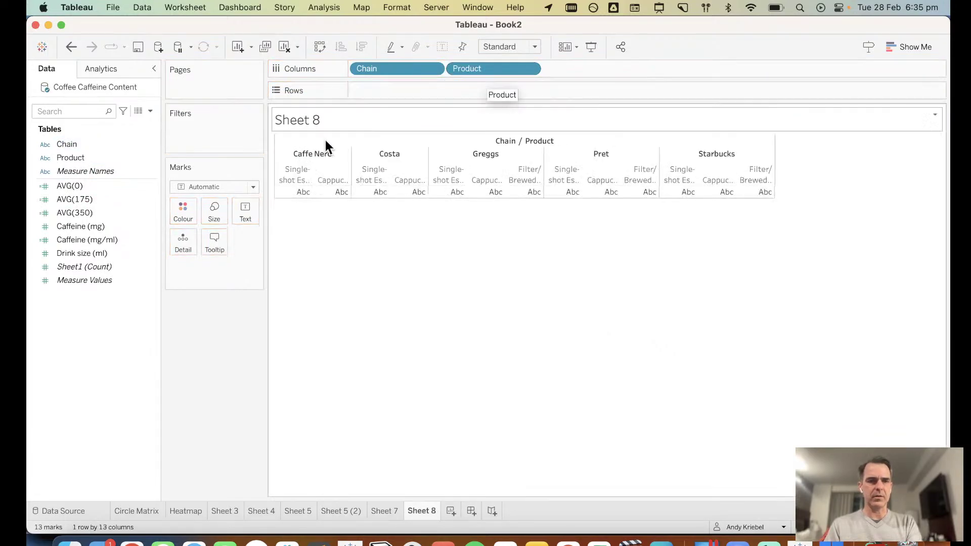
{"action": "left_click_drag", "start_coordinate": [101, 223], "coordinate": [377, 81]}
Step: Add Drink size (ml) as a dual axis opposite Caffeine (mg) and synchronise the two axes
{"action": "left_click", "coordinate": [126, 253]}
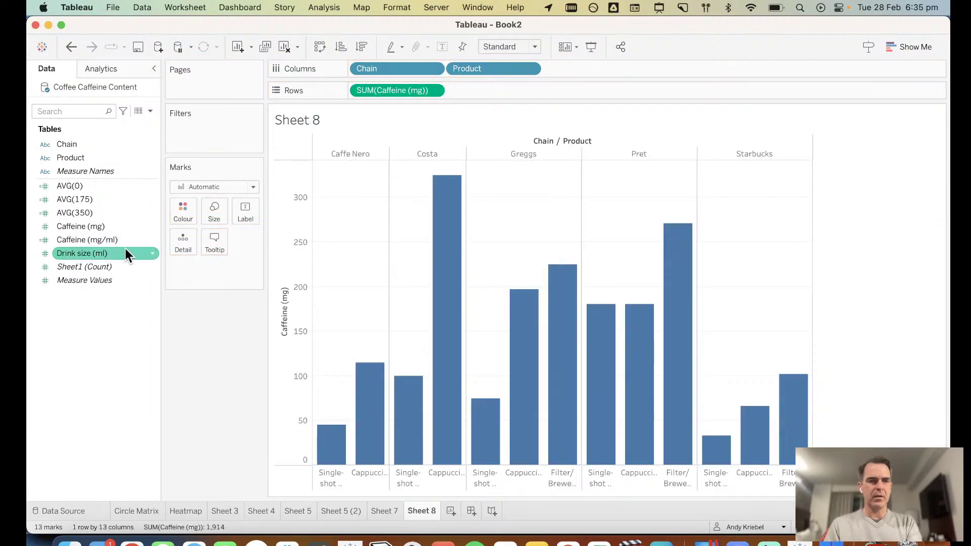
{"action": "left_click_drag", "start_coordinate": [100, 252], "coordinate": [805, 263]}
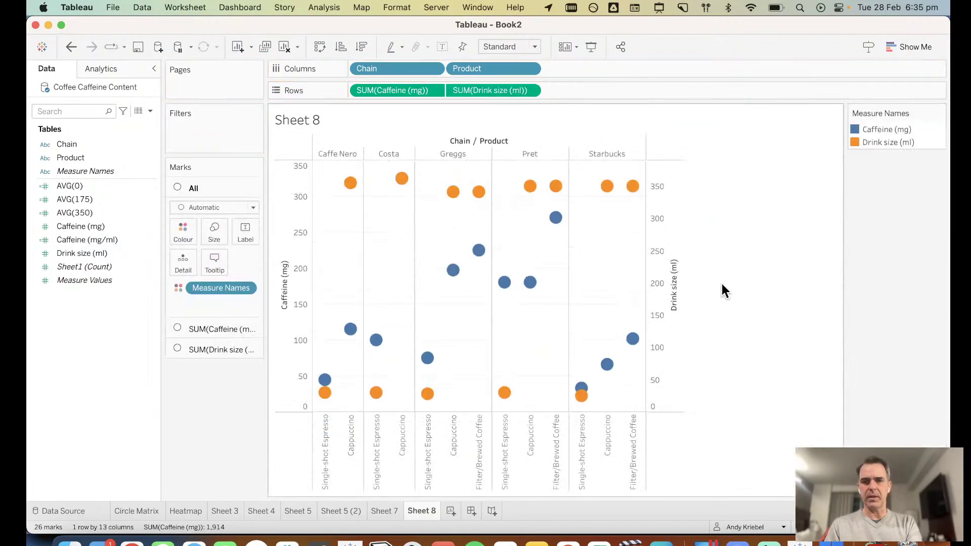
{"action": "right_click", "coordinate": [661, 275]}
{"action": "left_click", "coordinate": [685, 344]}
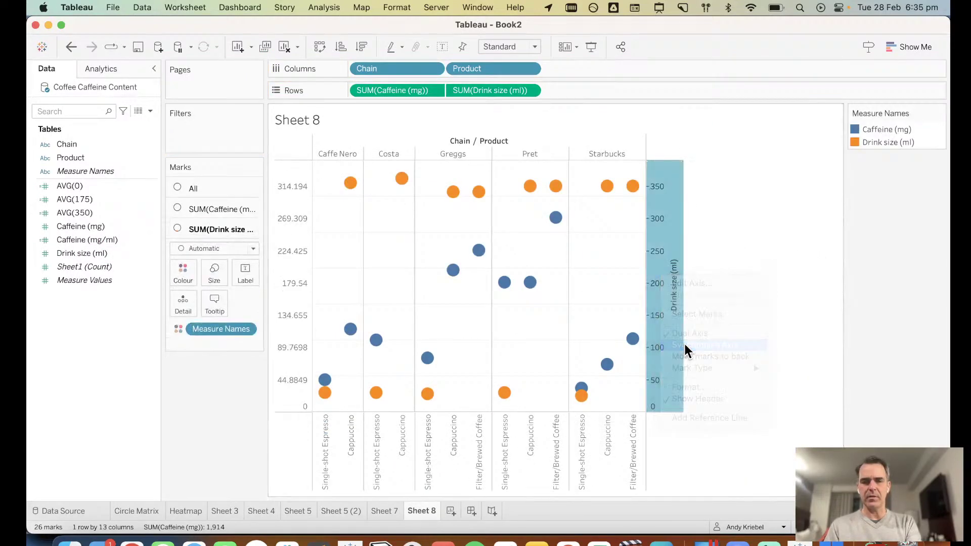
{"action": "left_click", "coordinate": [340, 267]}
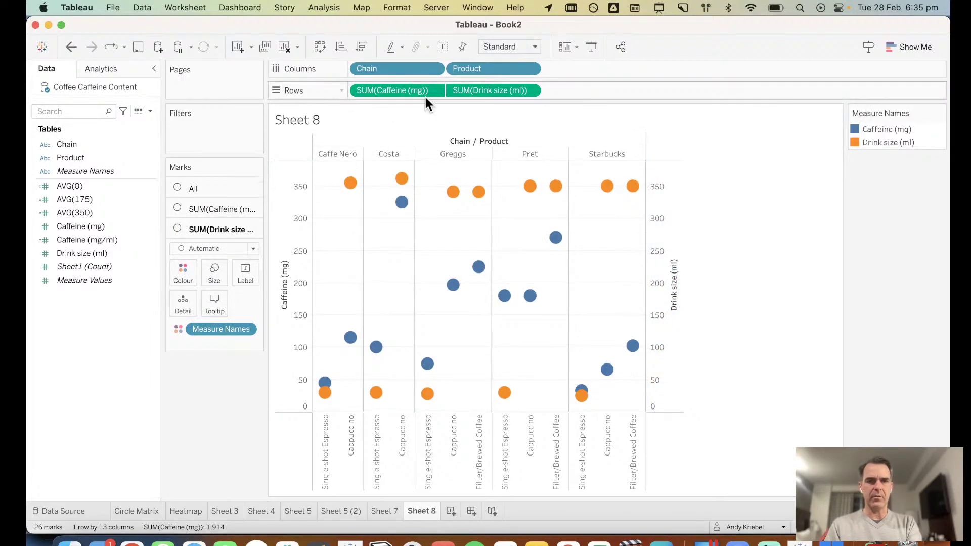
Step: Change the mark type of all measures to Bar
{"action": "left_click", "coordinate": [215, 189]}
{"action": "left_click", "coordinate": [206, 208]}
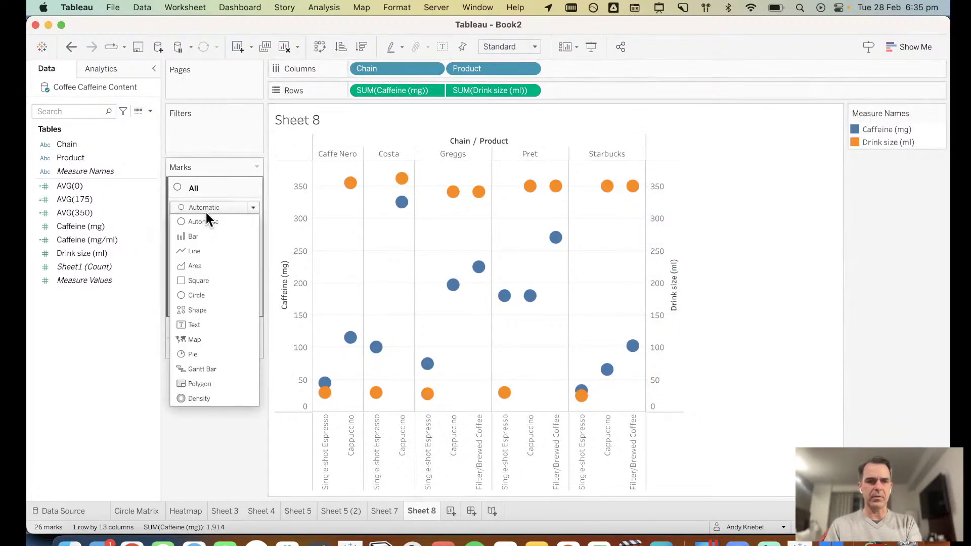
{"action": "left_click", "coordinate": [201, 235]}
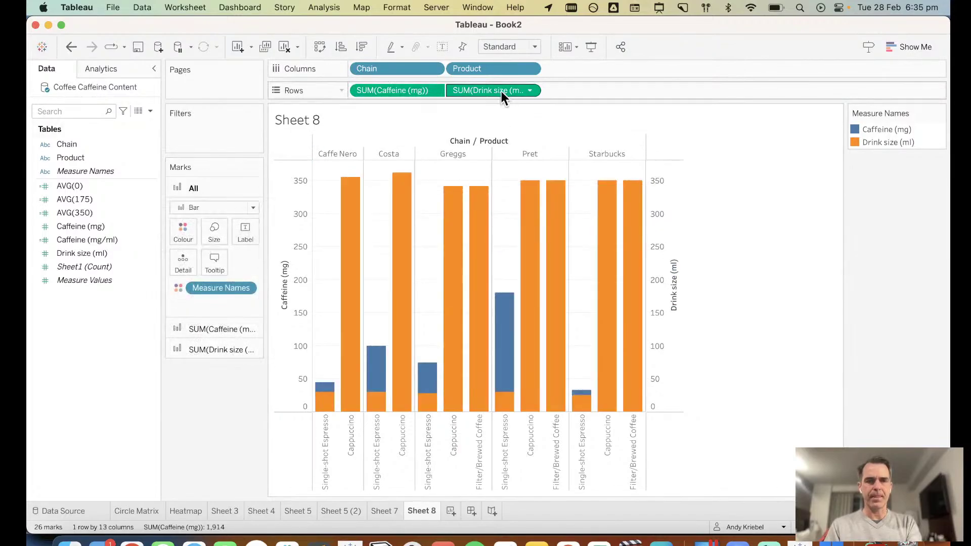
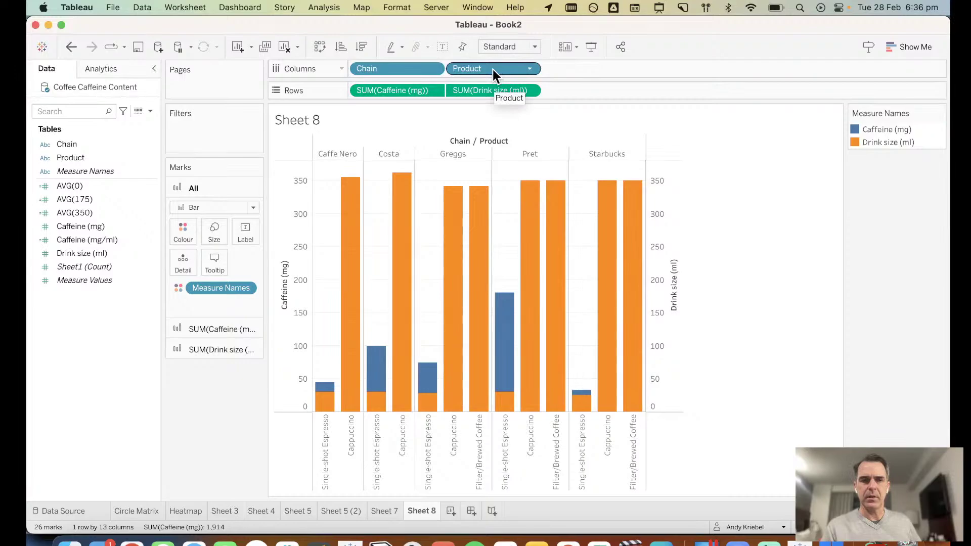
Step: Turn mark stacking off, and combine Drink size (ml) with Caffeine (mg) on one shared axis for side-by-side bars
{"action": "left_click", "coordinate": [329, 7]}
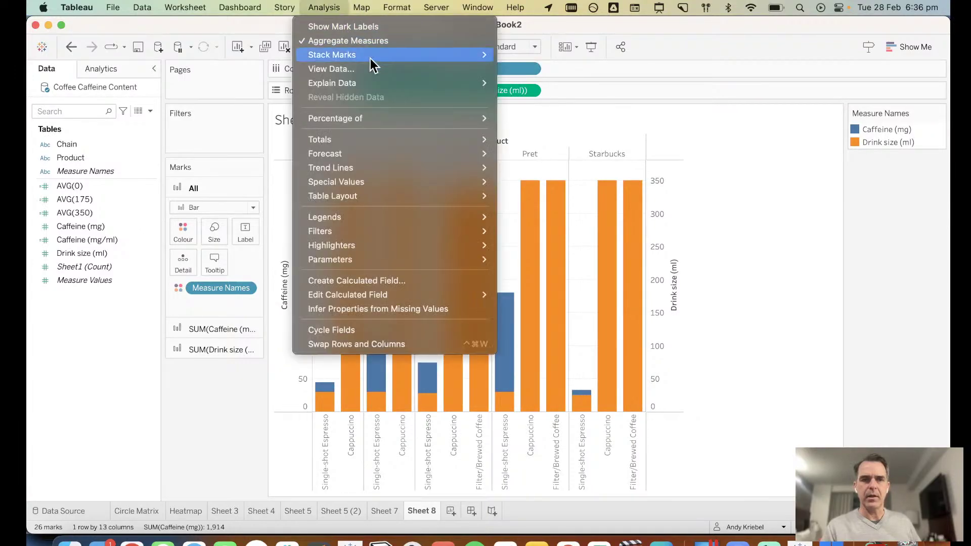
{"action": "mouse_move", "coordinate": [482, 63]}
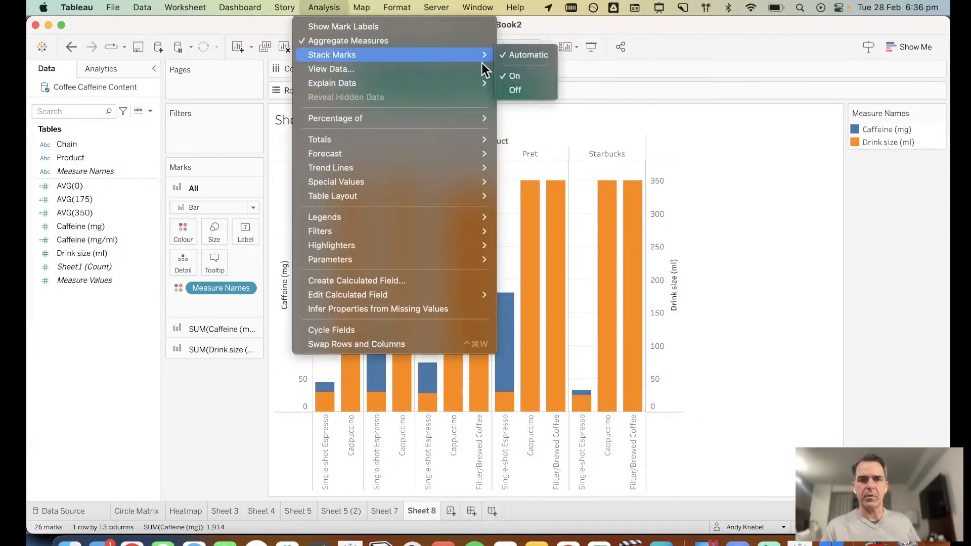
{"action": "left_click", "coordinate": [515, 91]}
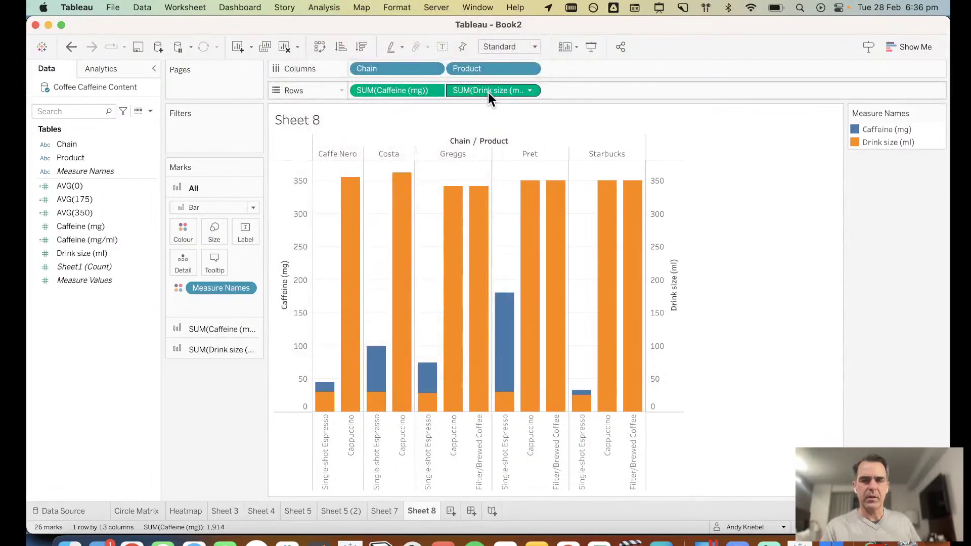
{"action": "left_click_drag", "start_coordinate": [488, 92], "coordinate": [287, 251]}
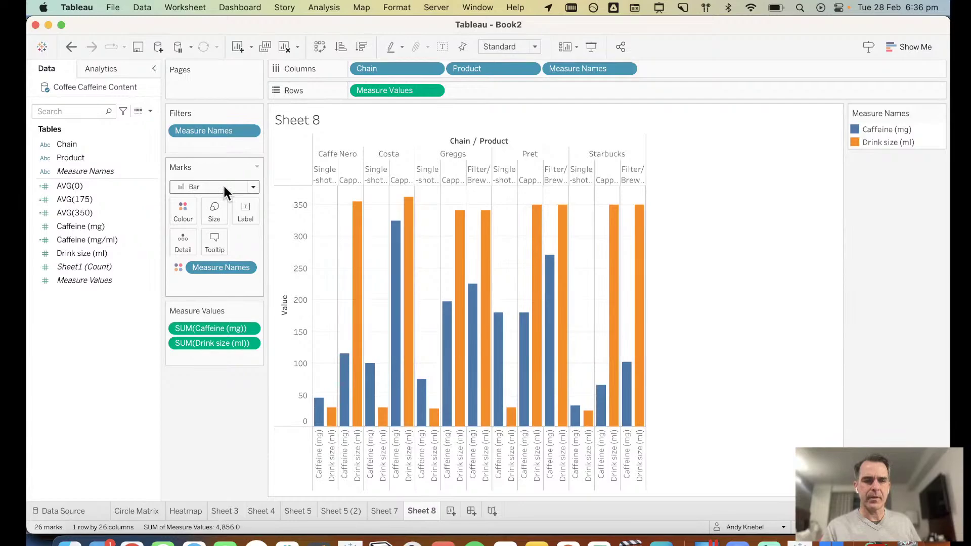
Step: Move Measure Names from Columns to Size so the caffeine bars sit inside the drink size bars
{"action": "left_click_drag", "start_coordinate": [587, 69], "coordinate": [210, 210]}
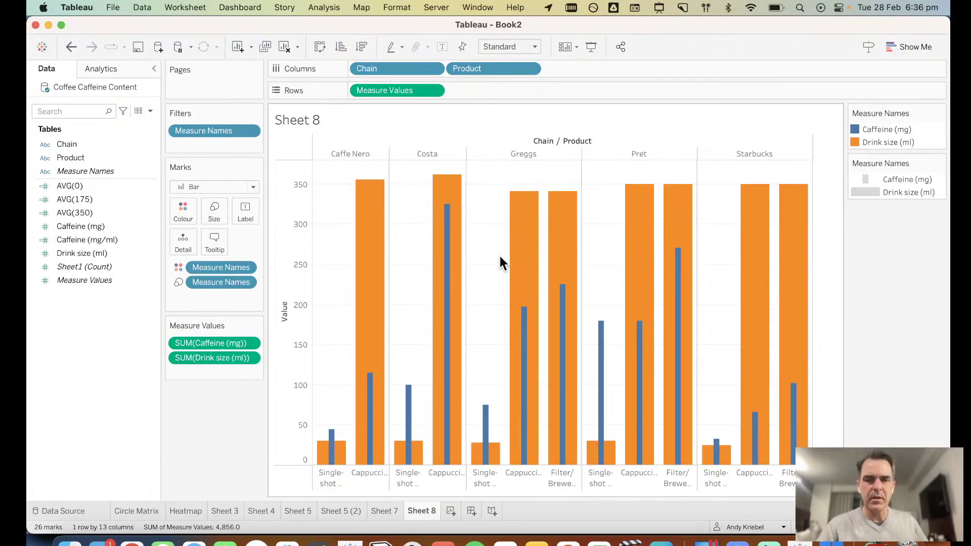
Step: Try swapping rows and columns and placing Product ahead of Chain, undoing each layout change
{"action": "left_click", "coordinate": [317, 48]}
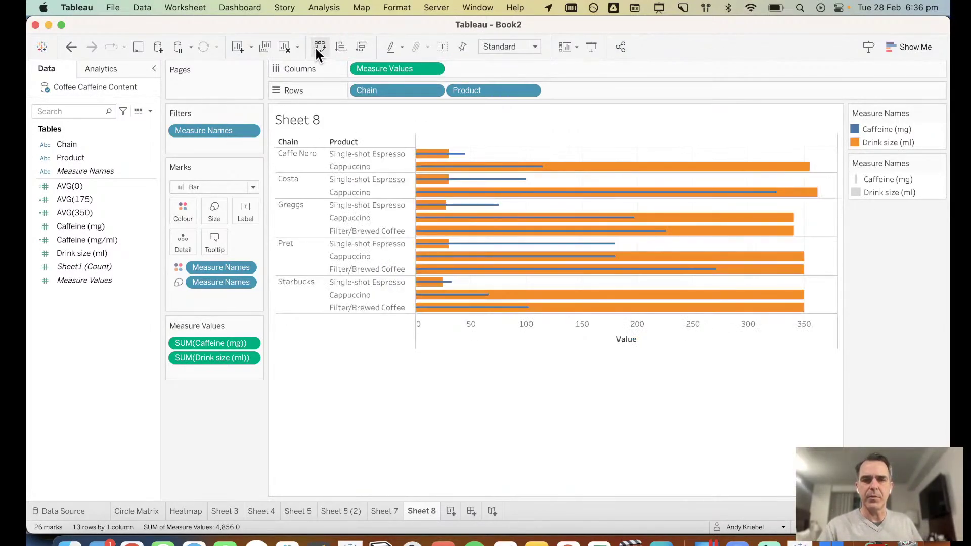
{"action": "left_click", "coordinate": [73, 49]}
{"action": "mouse_move", "coordinate": [446, 229]}
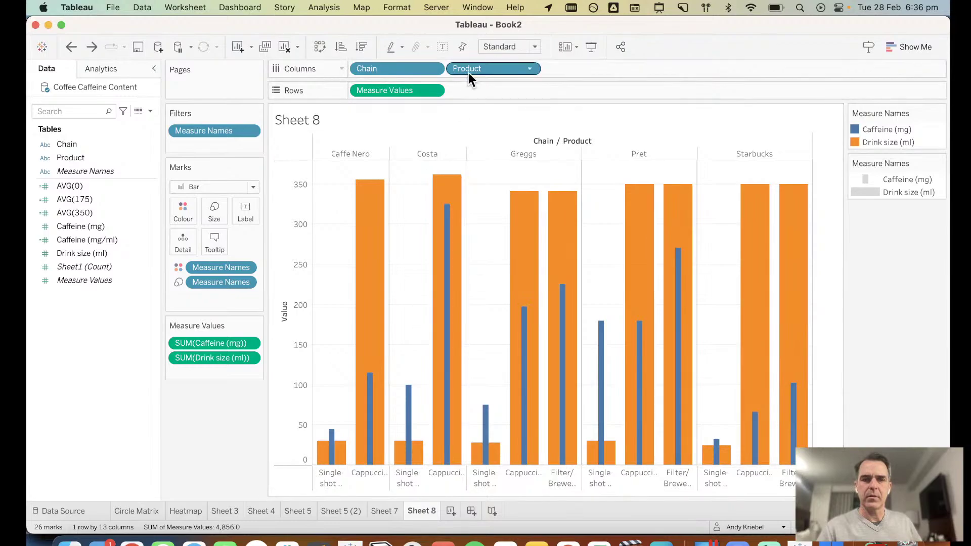
{"action": "left_click_drag", "start_coordinate": [469, 71], "coordinate": [357, 71]}
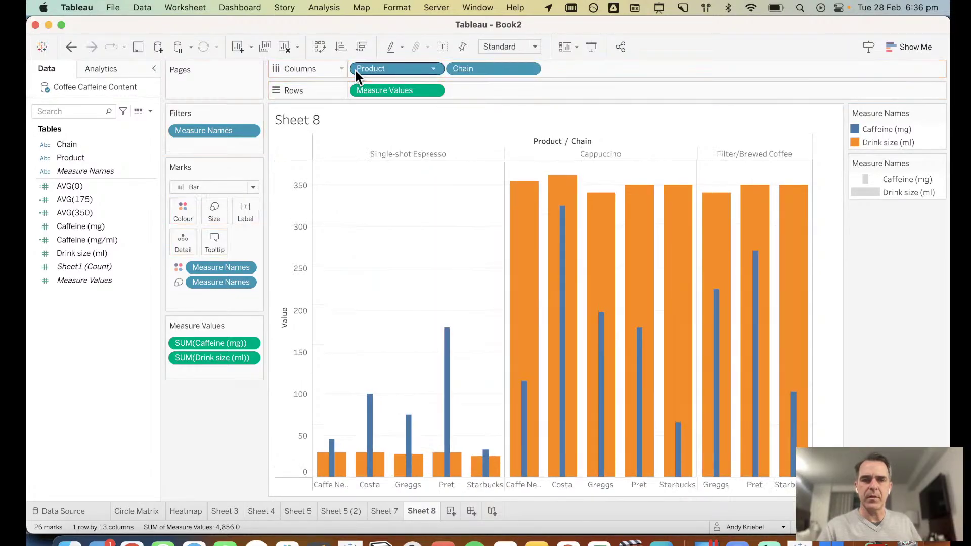
{"action": "left_click", "coordinate": [71, 46]}
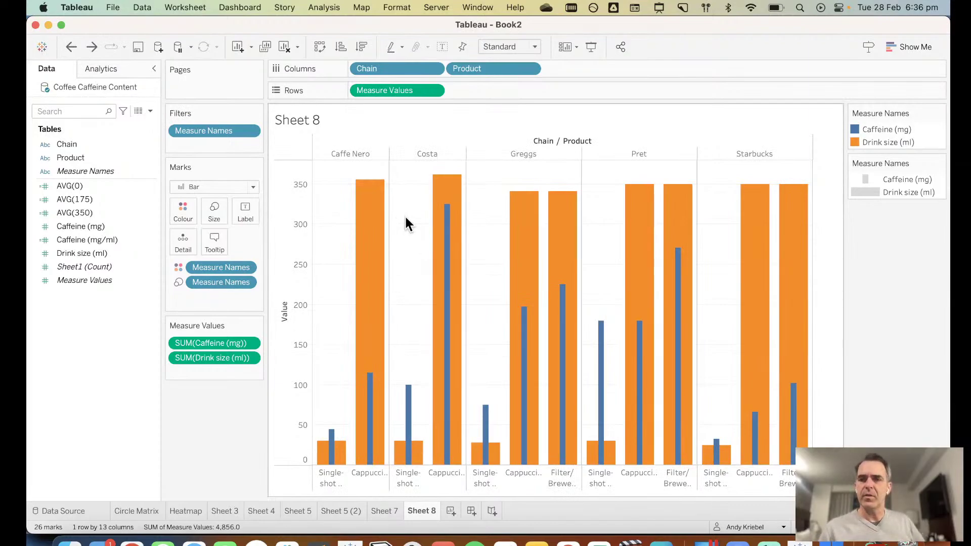
Step: Hide the Chain / Product field labels above the chart's columns
{"action": "right_click", "coordinate": [529, 138]}
{"action": "left_click", "coordinate": [551, 189]}
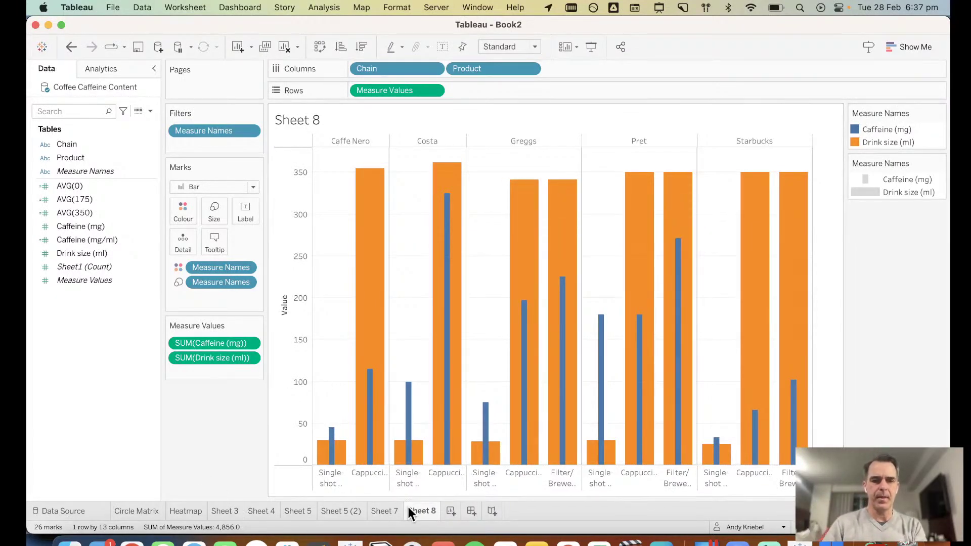
Step: Rename Sheet 8 as bar in bar and duplicate the sheet
{"action": "double_click", "coordinate": [423, 511]}
{"action": "type", "text": "bar in bar"}
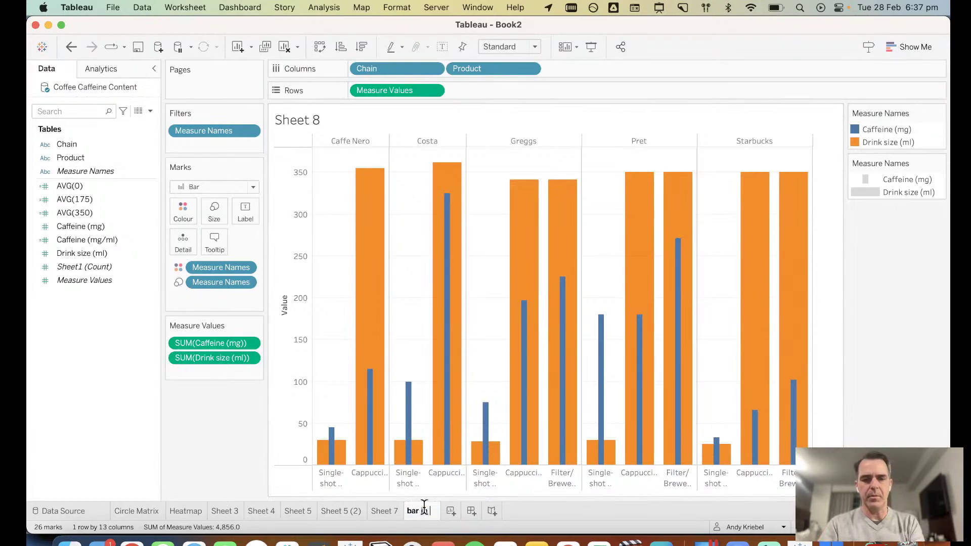
{"action": "key", "text": "Return"}
{"action": "right_click", "coordinate": [425, 511]}
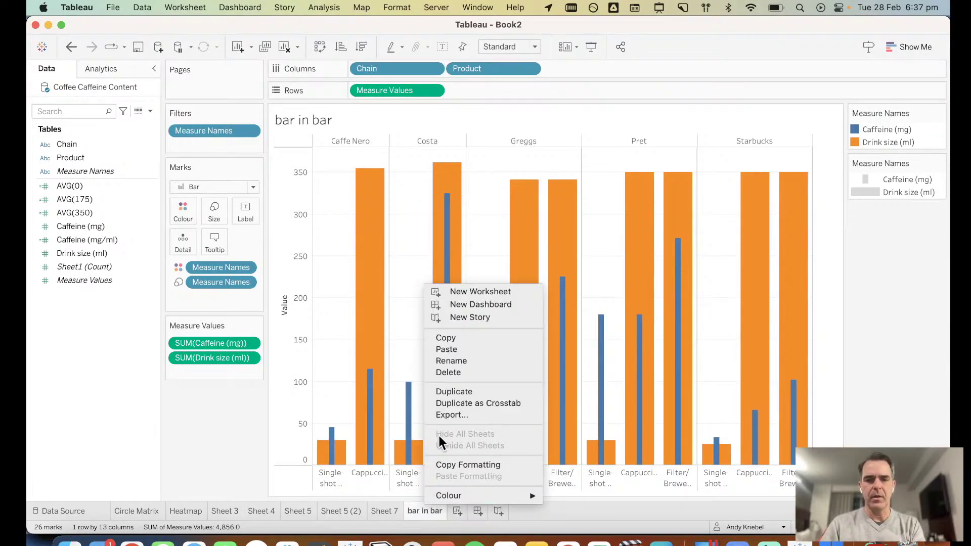
{"action": "left_click", "coordinate": [460, 394]}
Step: Change the mark type on the duplicated sheet to Line and move Measure Names from Size to Path
{"action": "left_click", "coordinate": [212, 187]}
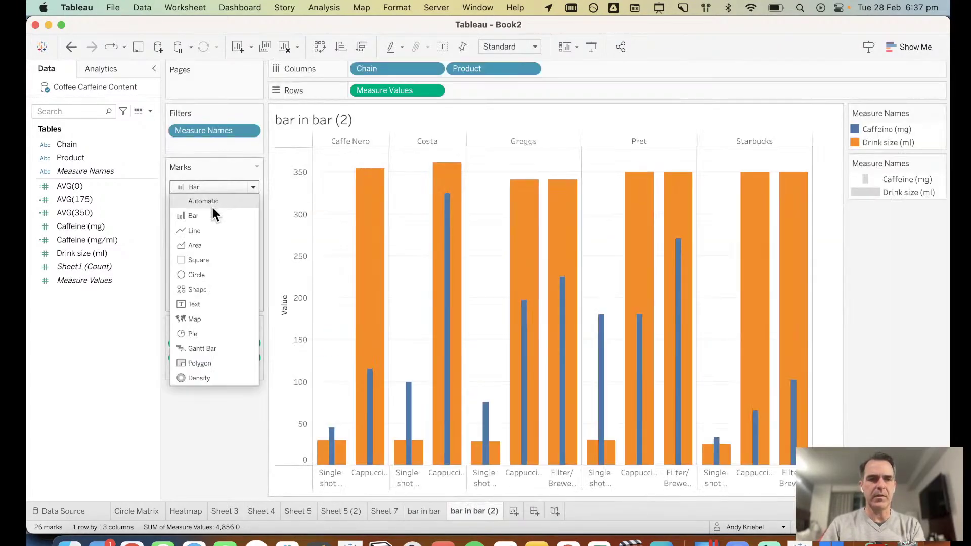
{"action": "left_click", "coordinate": [209, 230]}
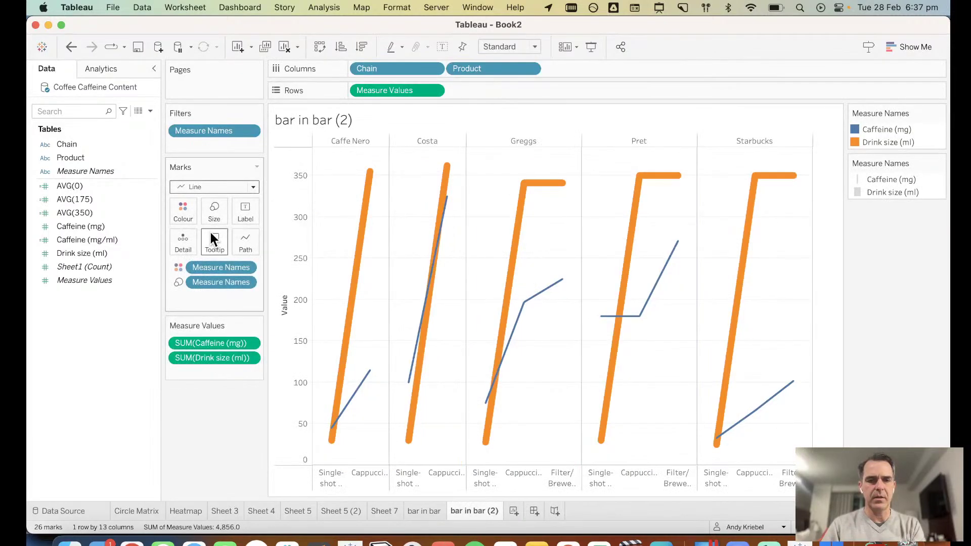
{"action": "left_click_drag", "start_coordinate": [207, 281], "coordinate": [239, 242]}
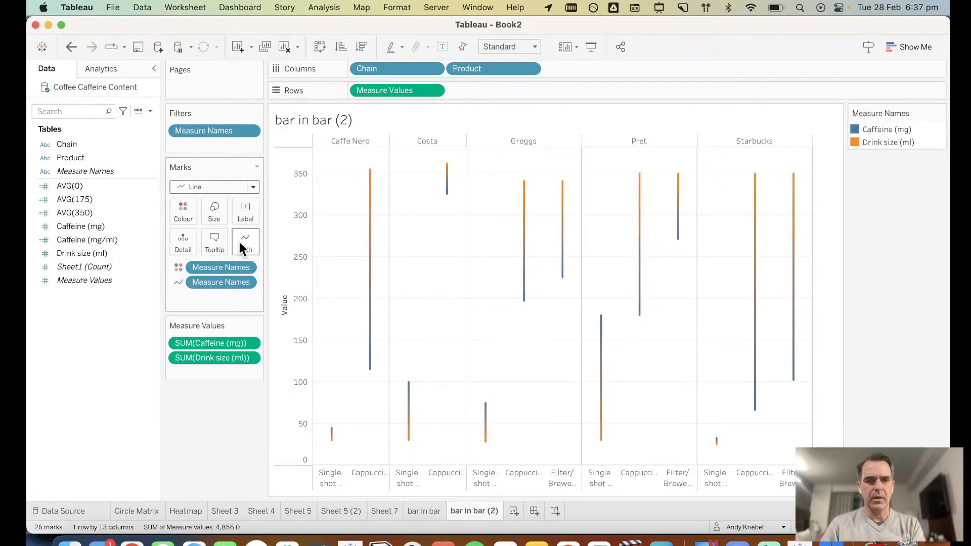
Step: Thicken the connecting lines and remove Measure Names from Colour
{"action": "left_click", "coordinate": [219, 217]}
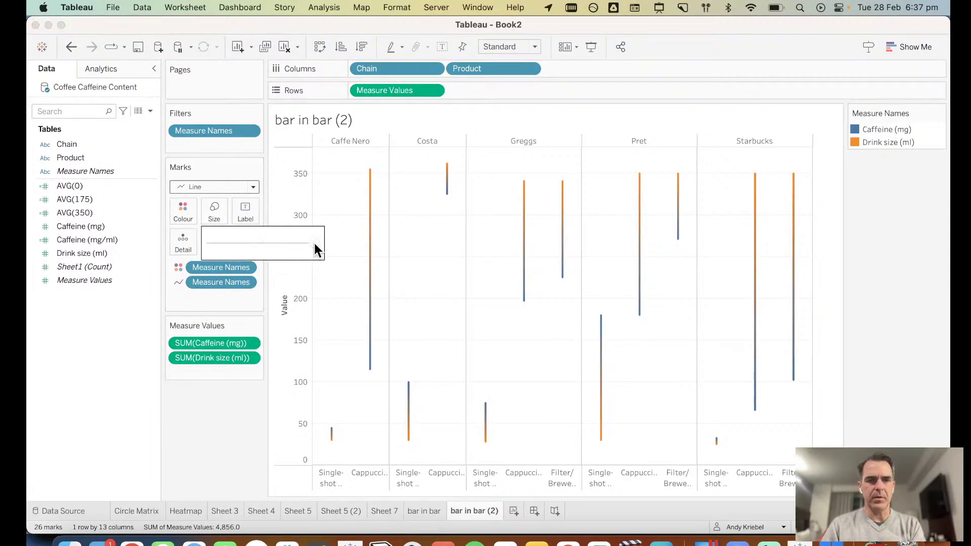
{"action": "left_click_drag", "start_coordinate": [317, 249], "coordinate": [289, 243]}
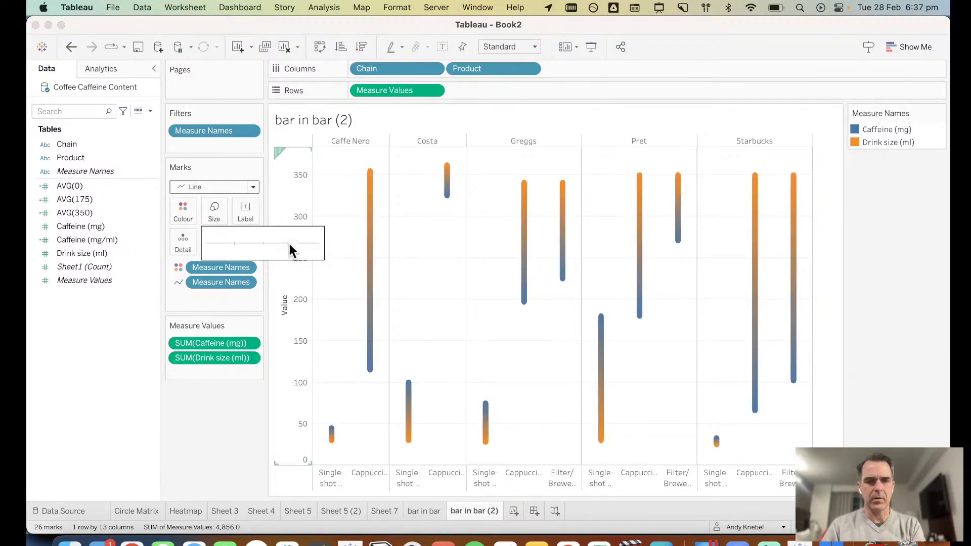
{"action": "left_click_drag", "start_coordinate": [218, 268], "coordinate": [117, 306]}
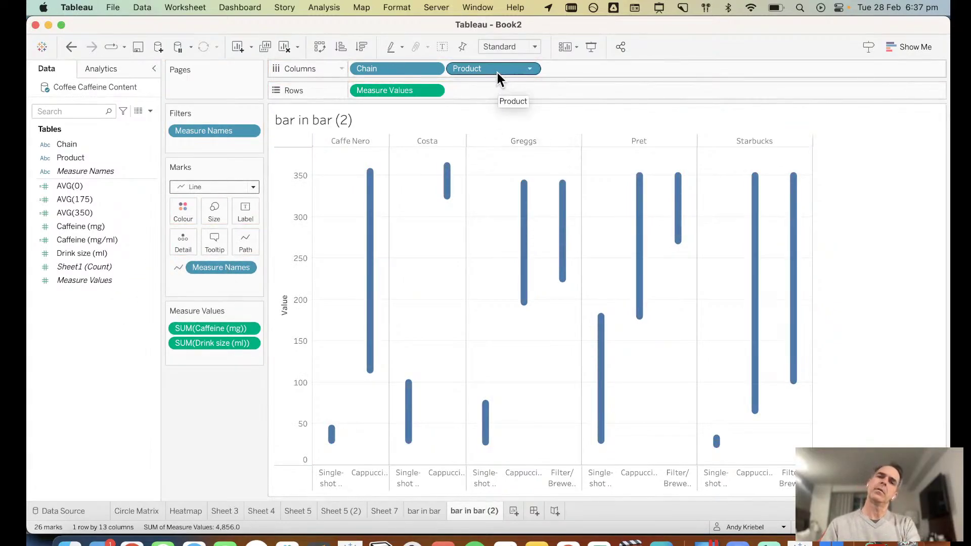
Step: Add a second copy of Measure Values to Rows and set its mark type to Circle
{"action": "left_click_drag", "start_coordinate": [412, 94], "coordinate": [487, 93]}
{"action": "left_click", "coordinate": [202, 247]}
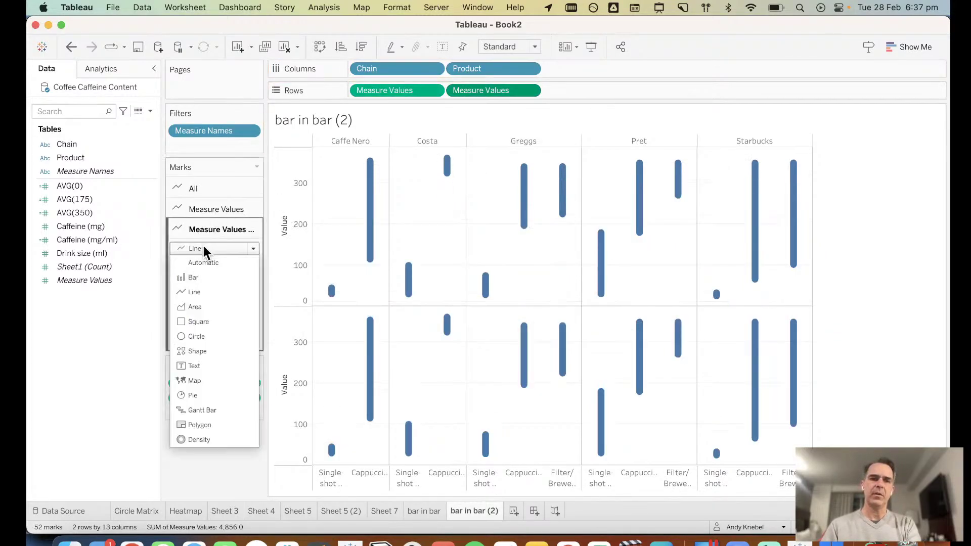
{"action": "left_click", "coordinate": [198, 336]}
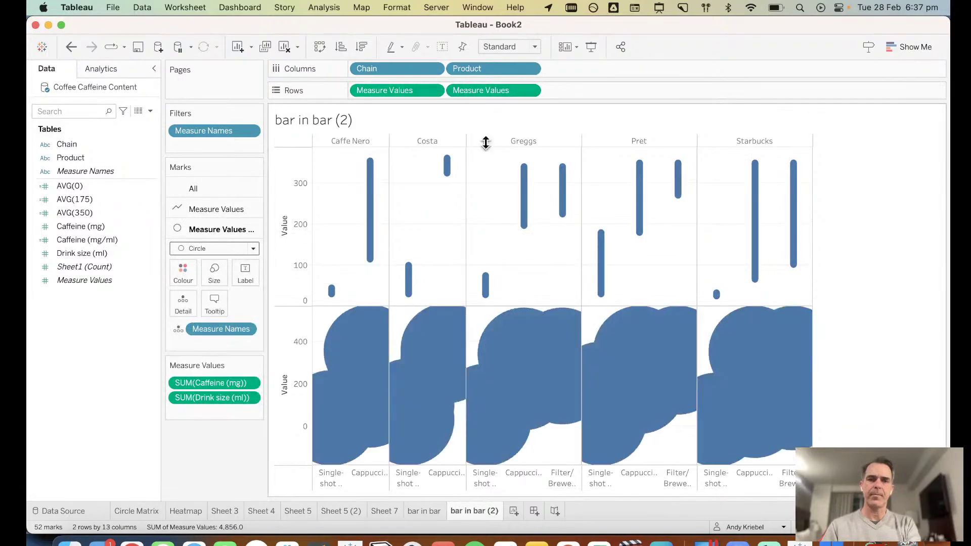
Step: Overlay the two Measure Values as a dual axis and synchronise the axes
{"action": "left_click", "coordinate": [532, 90]}
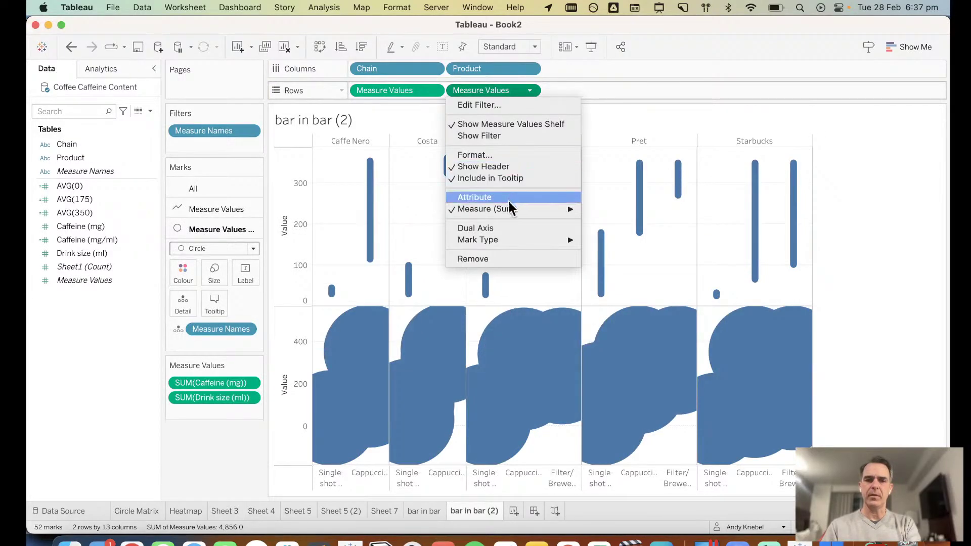
{"action": "left_click", "coordinate": [509, 229]}
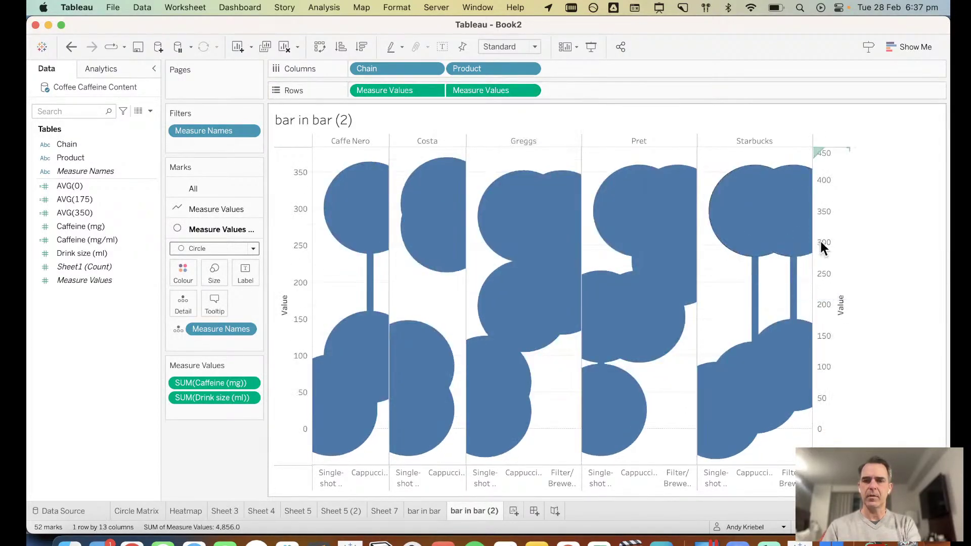
{"action": "right_click", "coordinate": [831, 240]}
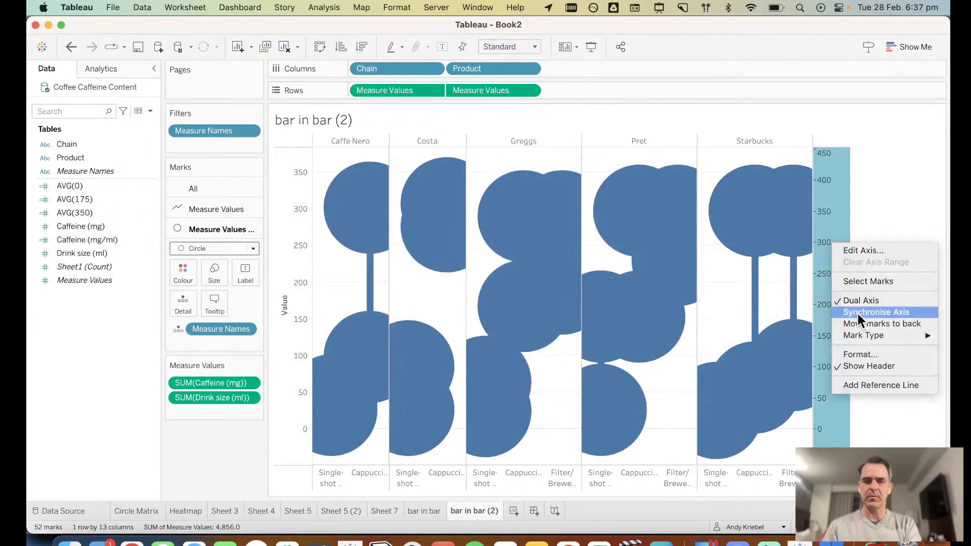
{"action": "left_click", "coordinate": [876, 312]}
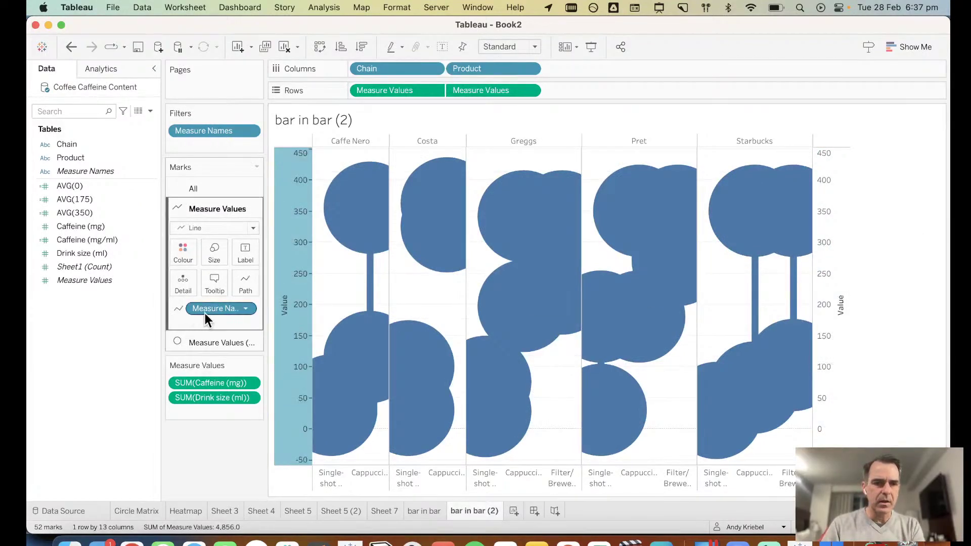
Step: Shrink the circle marks to small dots at the ends of the lines
{"action": "left_click", "coordinate": [208, 343]}
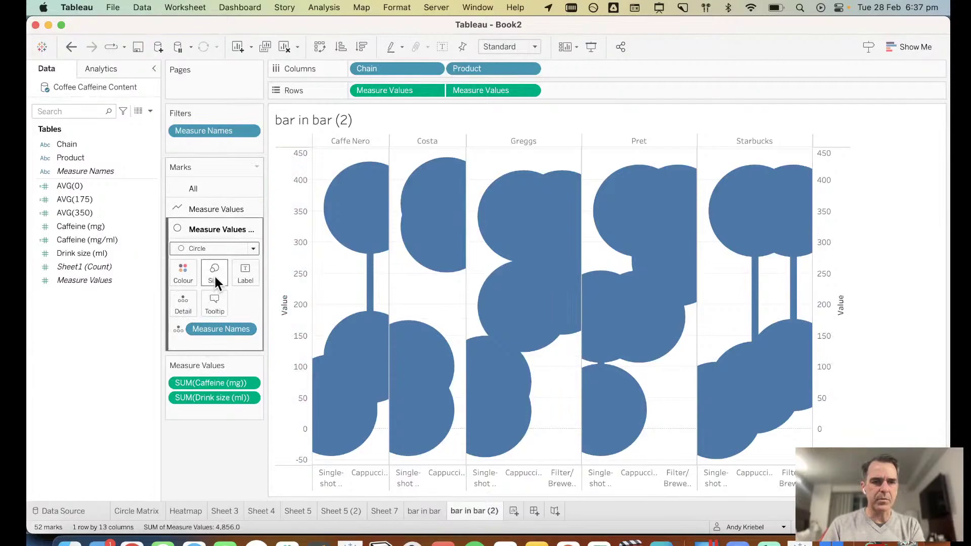
{"action": "mouse_move", "coordinate": [261, 304]}
{"action": "left_mouse_down"}
{"action": "mouse_move", "coordinate": [270, 302]}
{"action": "mouse_move", "coordinate": [253, 305]}
{"action": "left_mouse_up"}
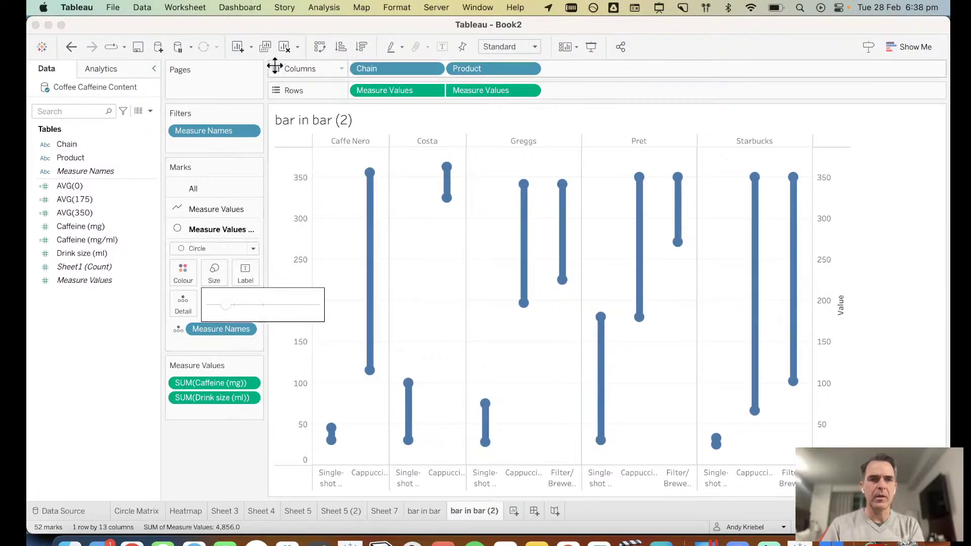
Step: Swap rows and columns to lay the chart out horizontally, and enlarge the circles slightly beyond the line thickness
{"action": "left_click", "coordinate": [323, 50]}
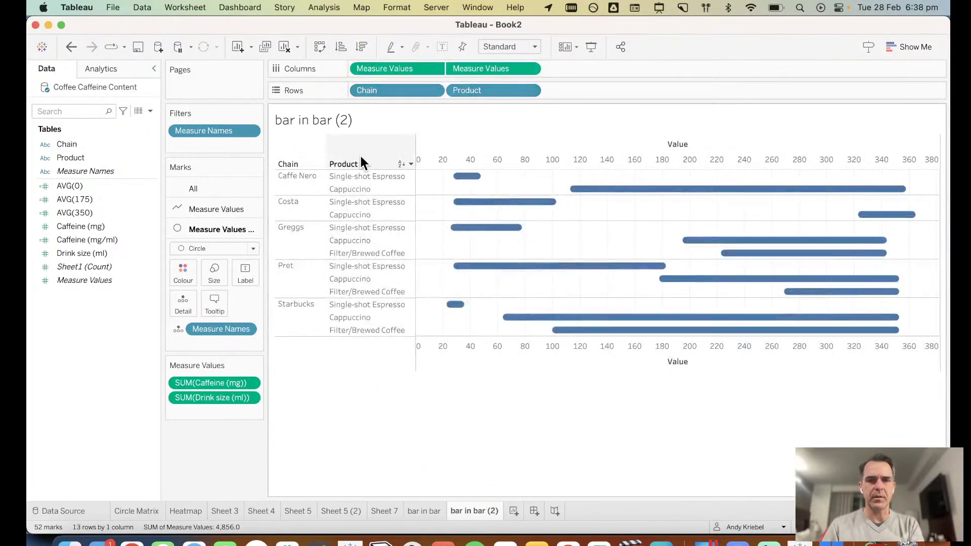
{"action": "left_click", "coordinate": [478, 160]}
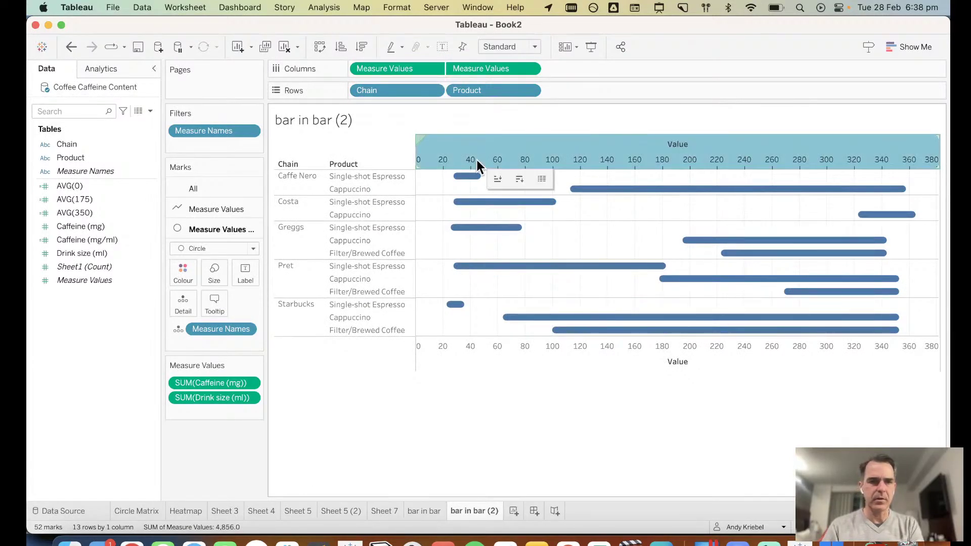
{"action": "left_click", "coordinate": [221, 279]}
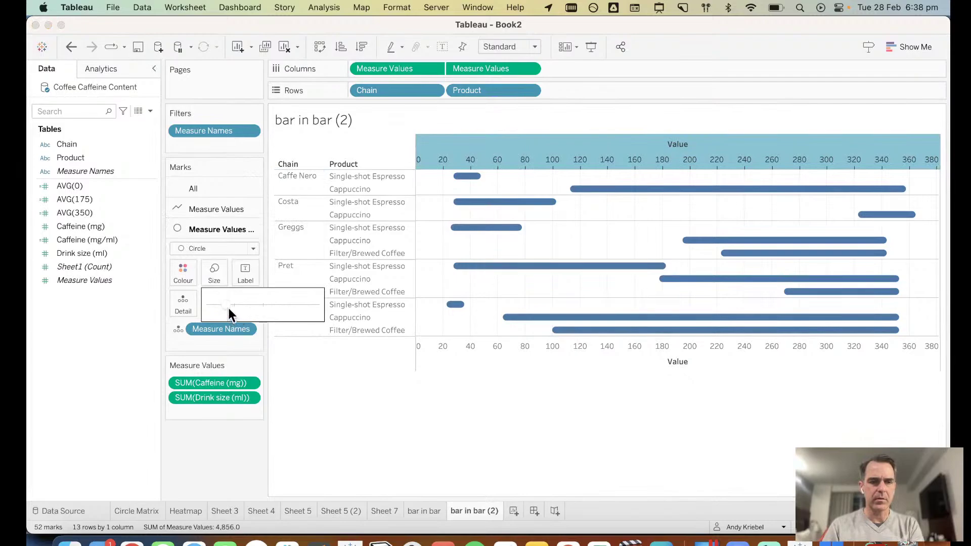
{"action": "left_click_drag", "start_coordinate": [228, 308], "coordinate": [250, 305]}
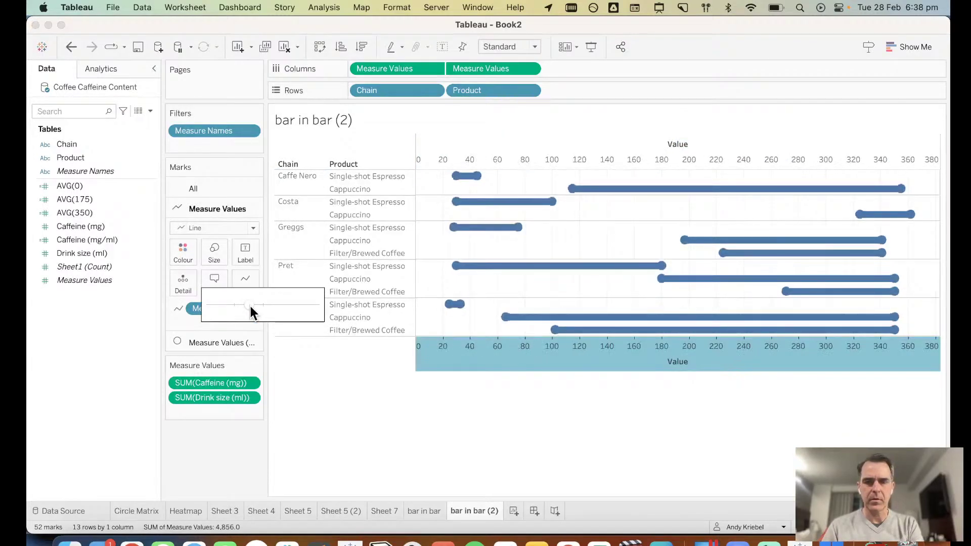
{"action": "left_click", "coordinate": [224, 471]}
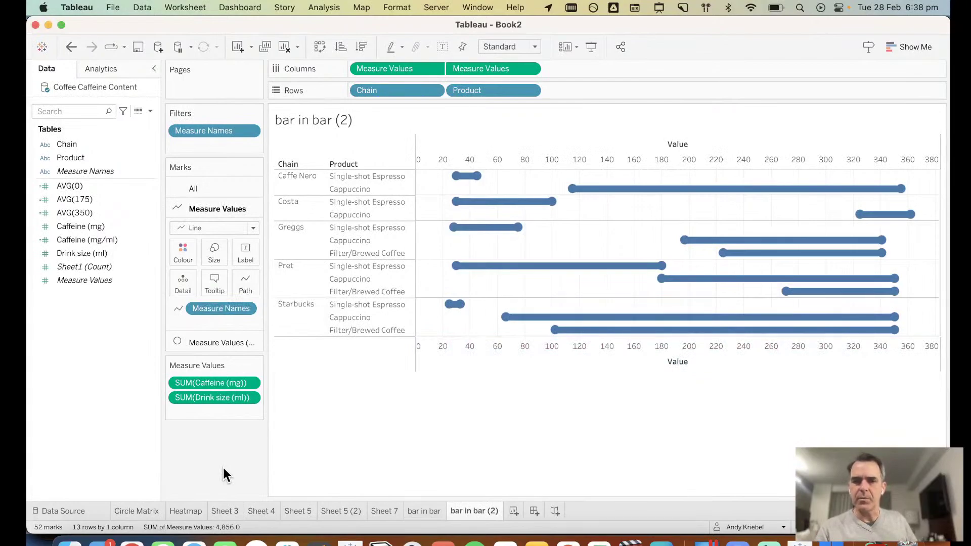
{"action": "right_click", "coordinate": [599, 349]}
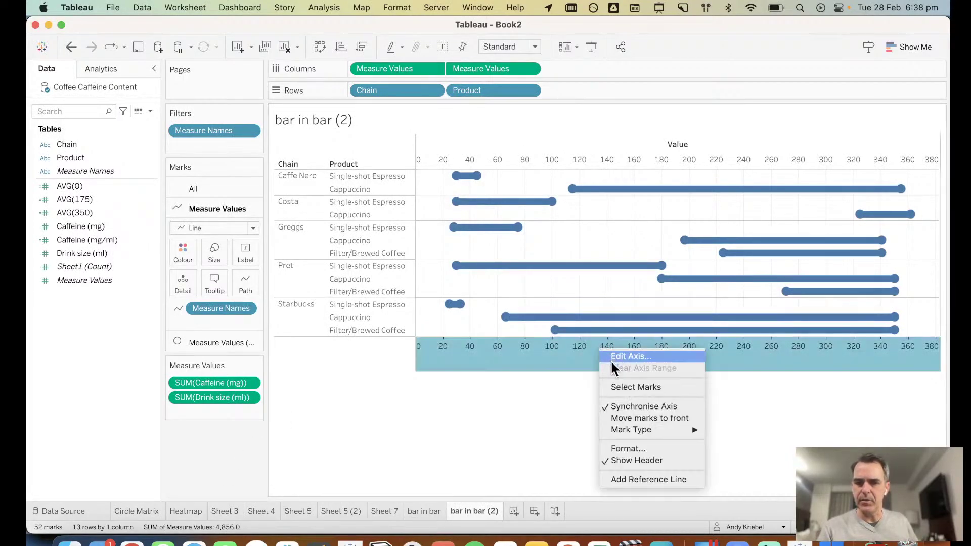
{"action": "left_click", "coordinate": [537, 414]}
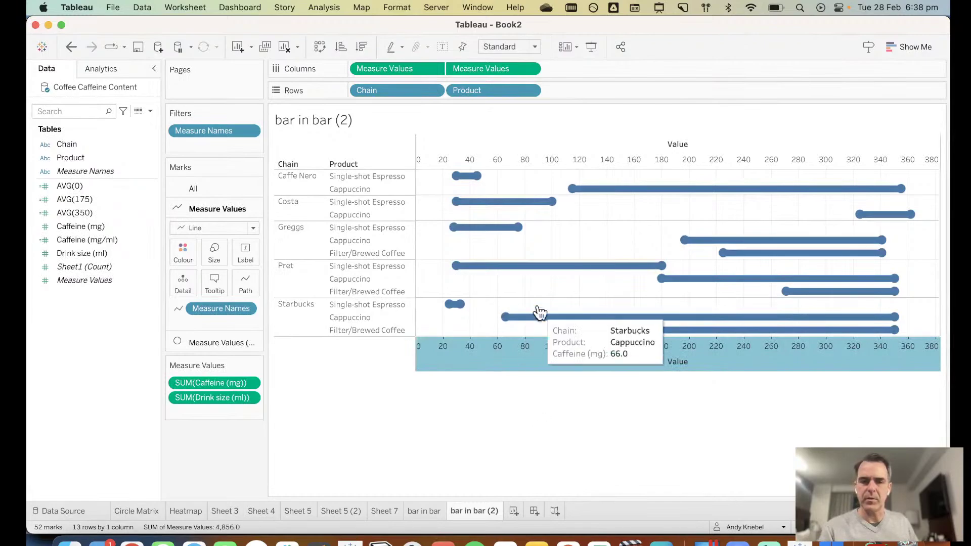
{"action": "left_click", "coordinate": [585, 234]}
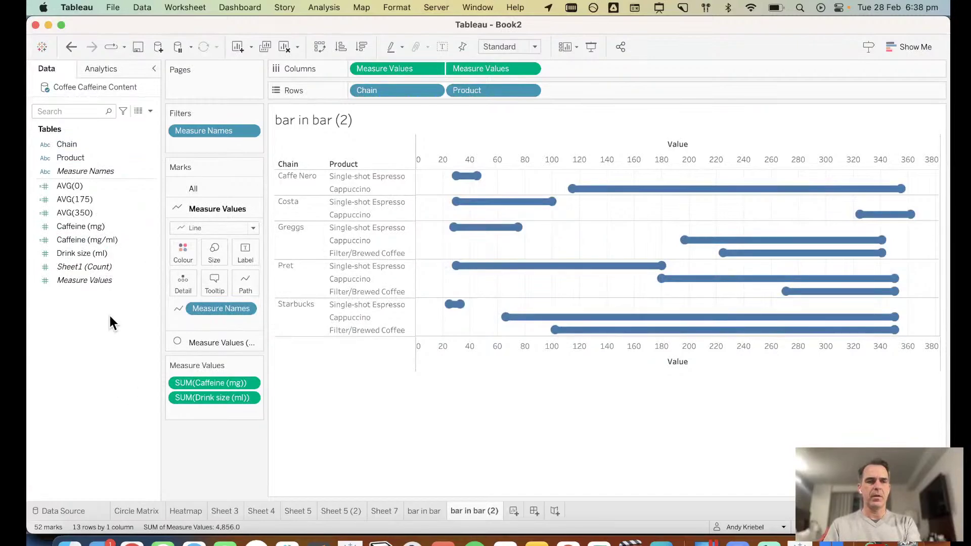
Step: Create a calculated field named Caffeine > Size with the formula SUM([Caffeine (mg)])>SUM([Drink size (ml)])
{"action": "right_click", "coordinate": [102, 354]}
{"action": "left_click", "coordinate": [138, 364]}
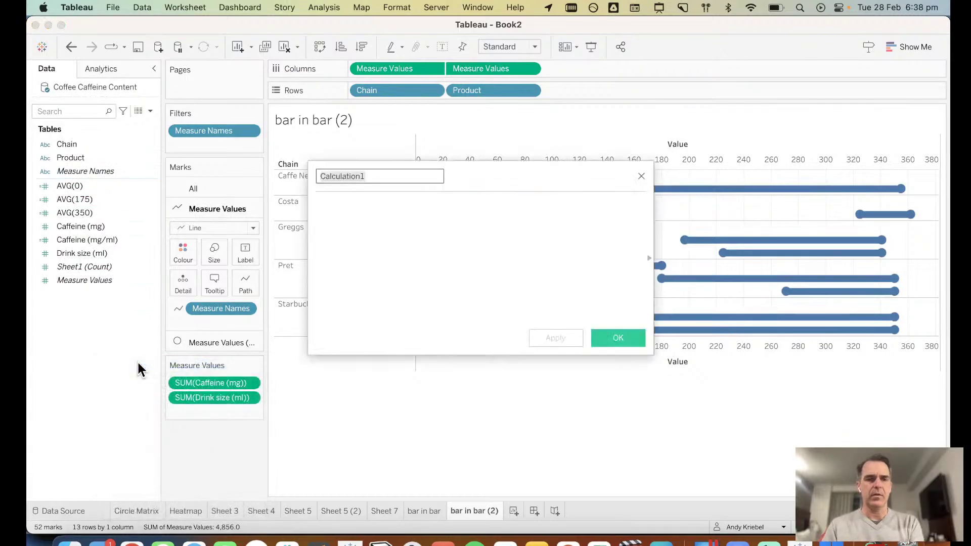
{"action": "type", "text": "Caffein"}
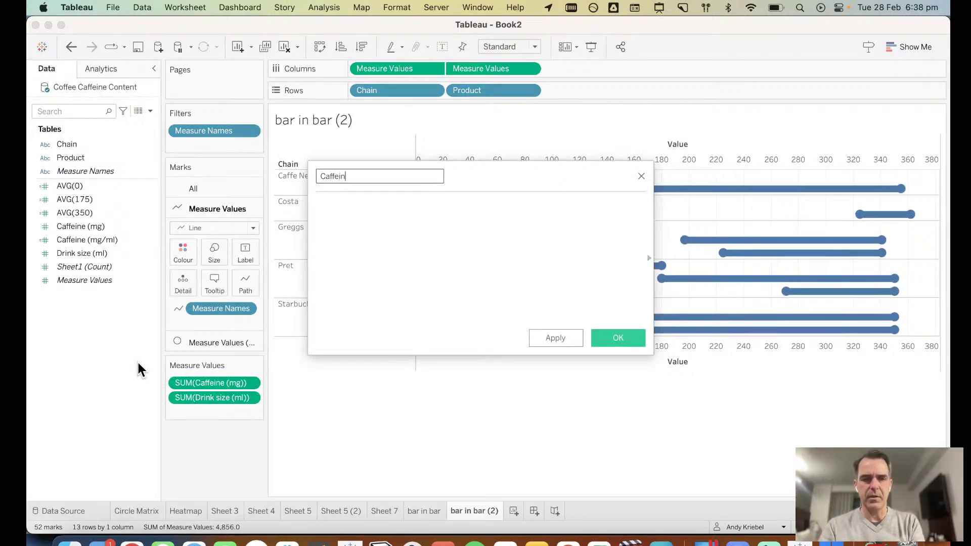
{"action": "type", "text": "e > "}
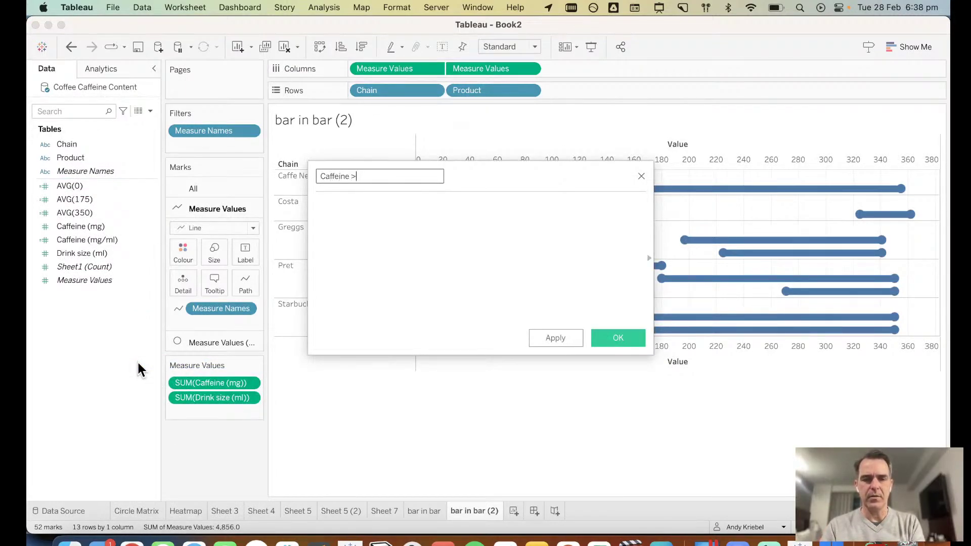
{"action": "type", "text": "Size"}
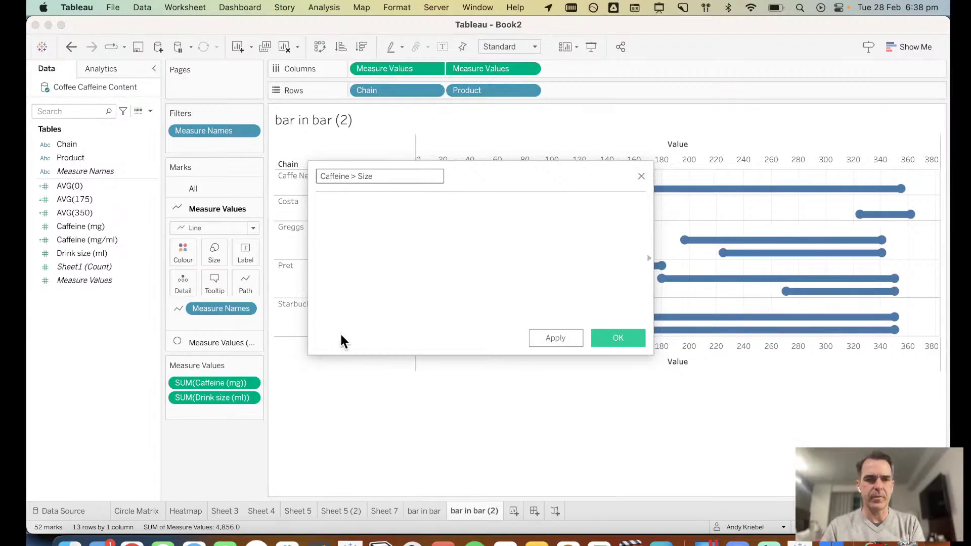
{"action": "left_click_drag", "start_coordinate": [238, 383], "coordinate": [447, 303]}
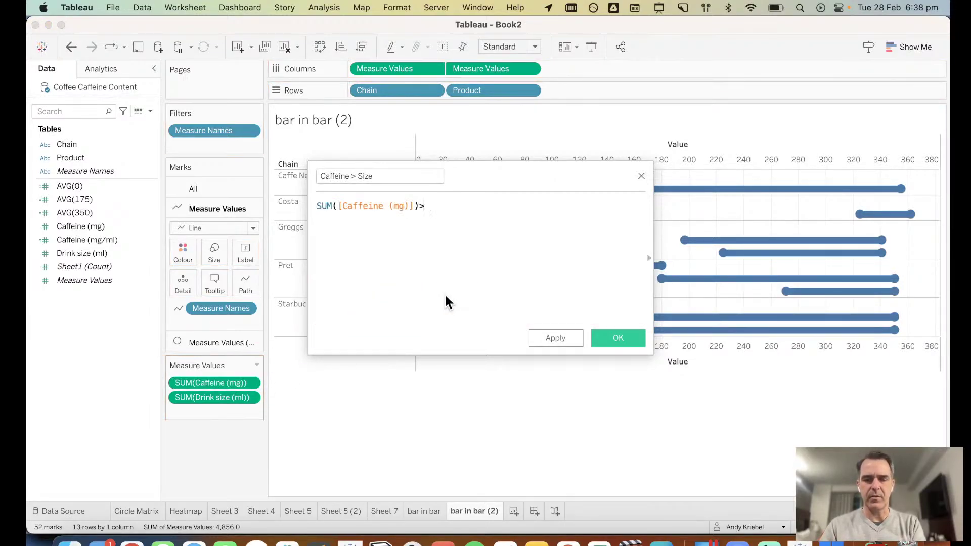
{"action": "left_click_drag", "start_coordinate": [217, 398], "coordinate": [476, 301]}
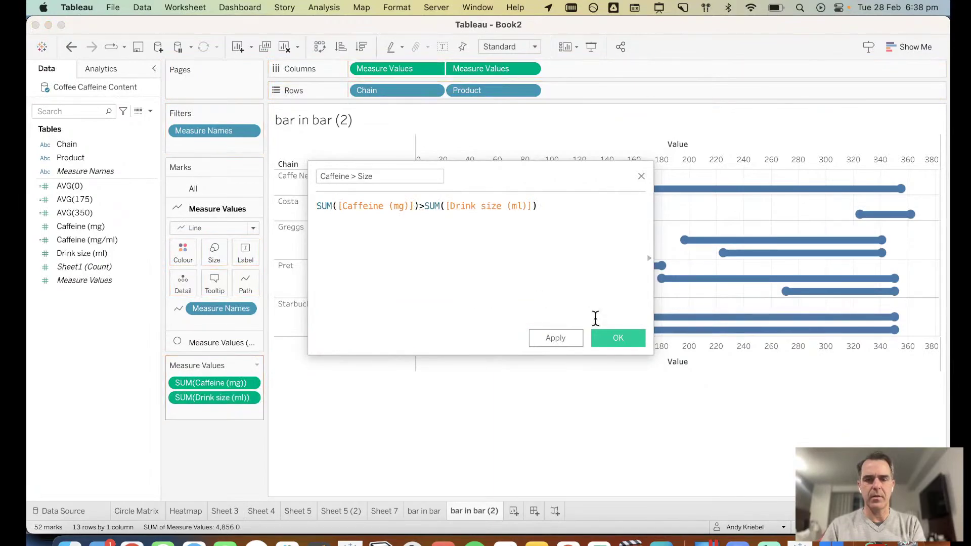
Step: Remove both SUM aggregations so the formula reads [Caffeine (mg)]>[Drink size (ml)], and save the calculated field
{"action": "key", "text": "BackSpace"}
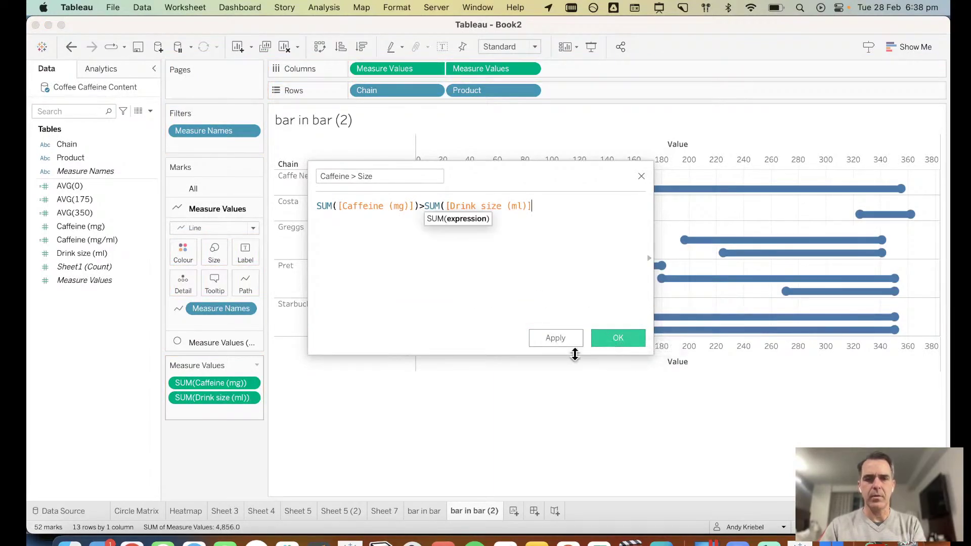
{"action": "left_click", "coordinate": [446, 206]}
{"action": "key", "text": "BackSpace"}
{"action": "key", "text": "BackSpace"}
{"action": "key", "text": "BackSpace"}
{"action": "key", "text": "BackSpace"}
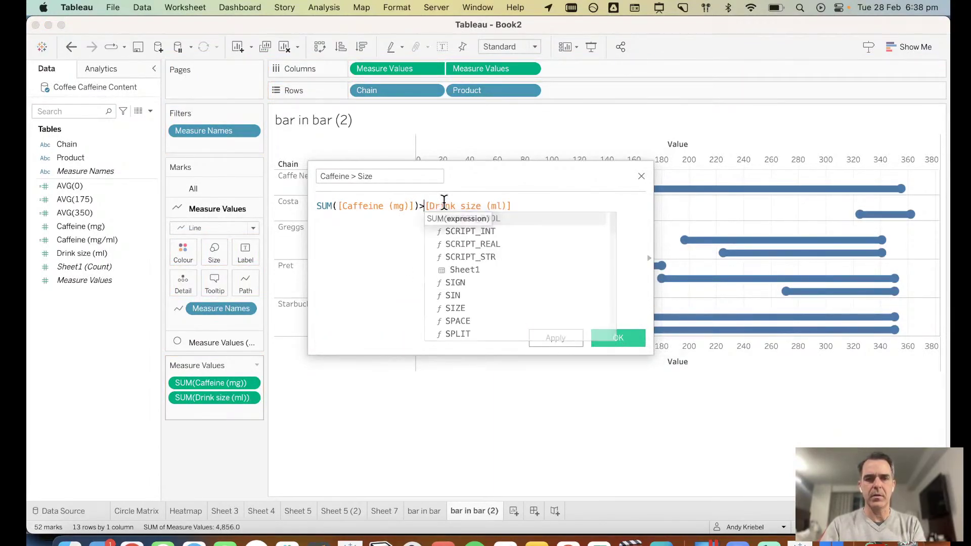
{"action": "key", "text": "Left"}
{"action": "key", "text": "BackSpace"}
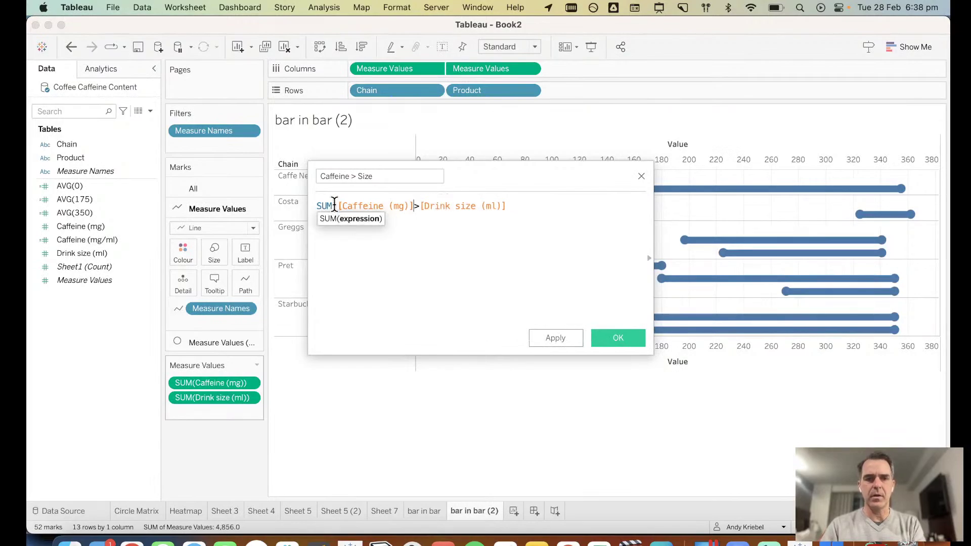
{"action": "left_click_drag", "start_coordinate": [335, 205], "coordinate": [317, 206]}
{"action": "key", "text": "BackSpace"}
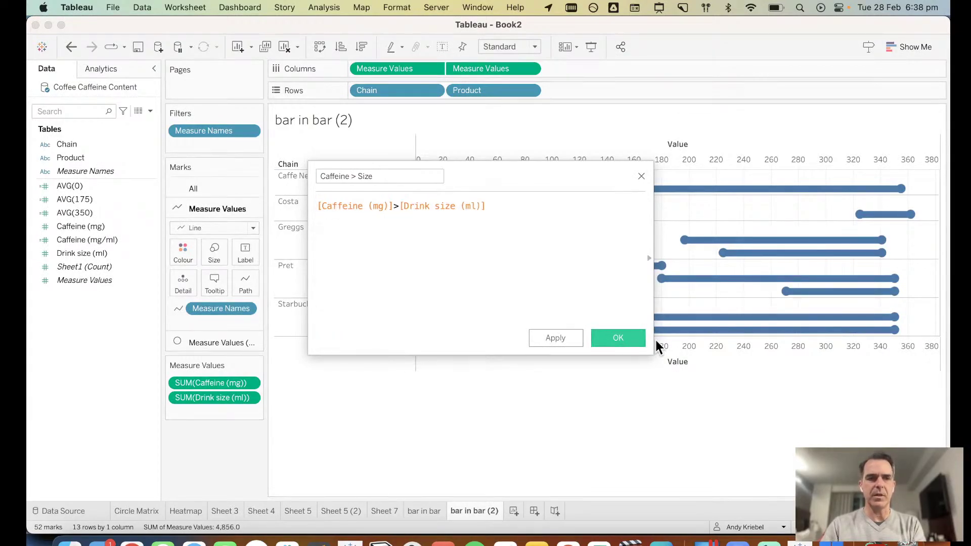
{"action": "left_click", "coordinate": [629, 338]}
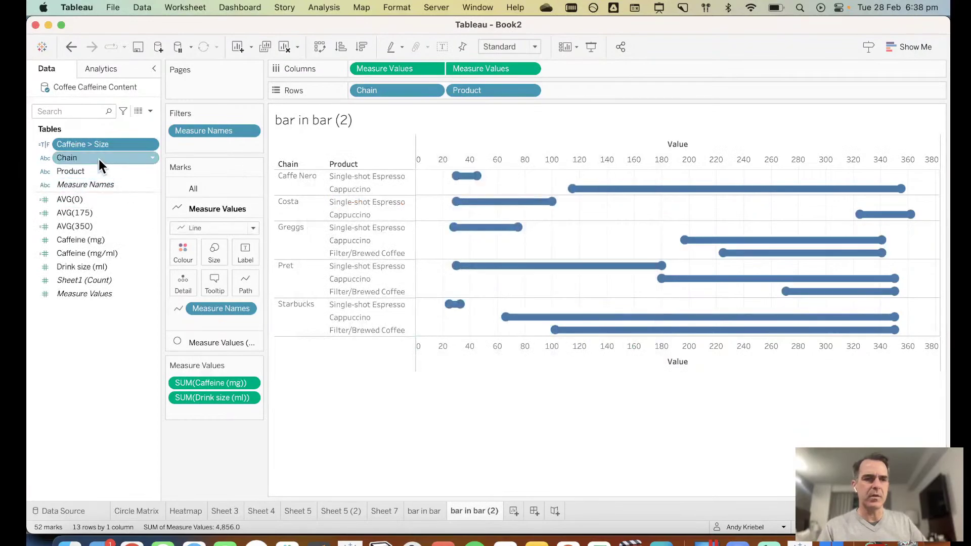
Step: Try colouring the connecting lines by Measure Names
{"action": "mouse_move", "coordinate": [95, 144]}
{"action": "left_mouse_down"}
{"action": "mouse_move", "coordinate": [168, 216]}
{"action": "mouse_move", "coordinate": [178, 244]}
{"action": "mouse_move", "coordinate": [94, 144]}
{"action": "mouse_move", "coordinate": [108, 141]}
{"action": "left_mouse_up"}
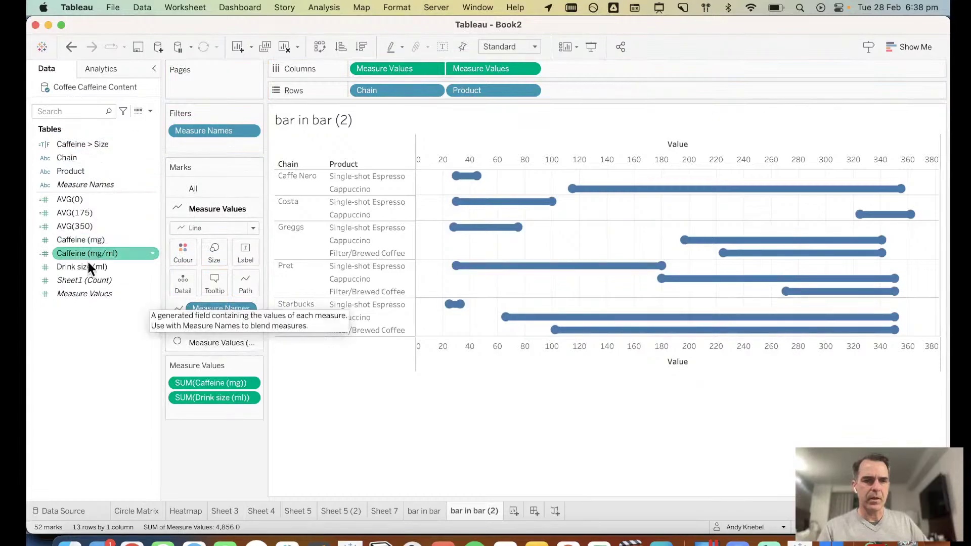
{"action": "left_click_drag", "start_coordinate": [89, 185], "coordinate": [180, 250]}
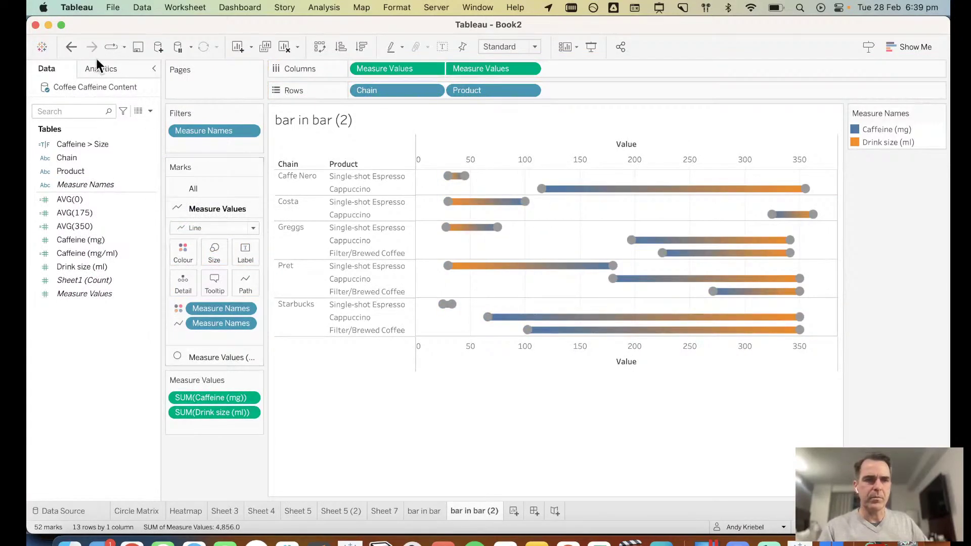
{"action": "left_click", "coordinate": [71, 47]}
Step: Colour the circle marks by Measure Names and the connecting lines by Caffeine > Size
{"action": "left_click", "coordinate": [217, 345]}
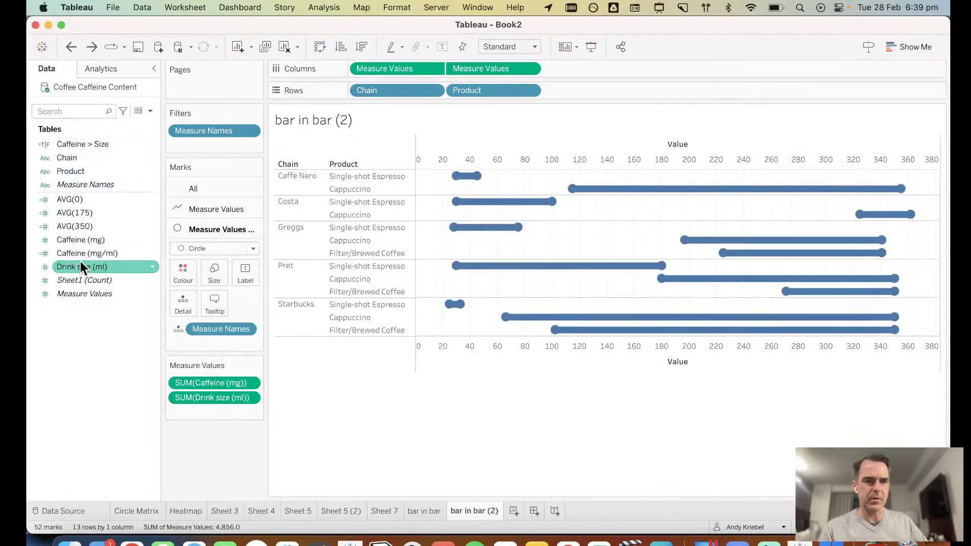
{"action": "left_click_drag", "start_coordinate": [81, 186], "coordinate": [178, 272]}
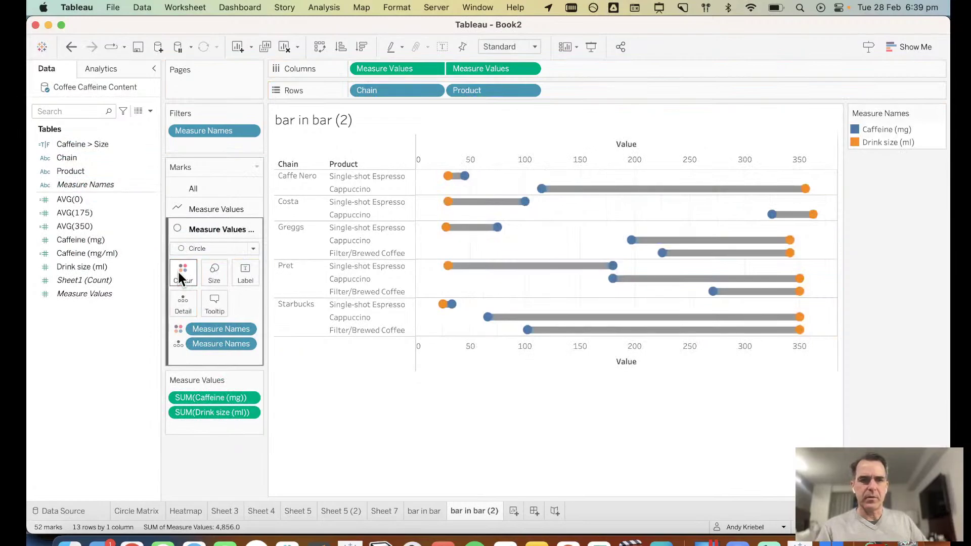
{"action": "left_click", "coordinate": [188, 206]}
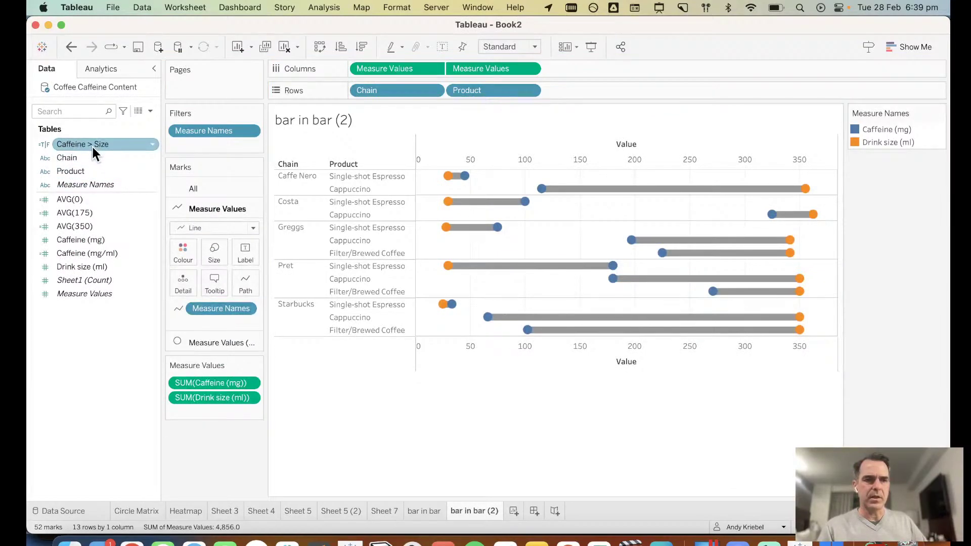
{"action": "left_click_drag", "start_coordinate": [92, 145], "coordinate": [180, 251]}
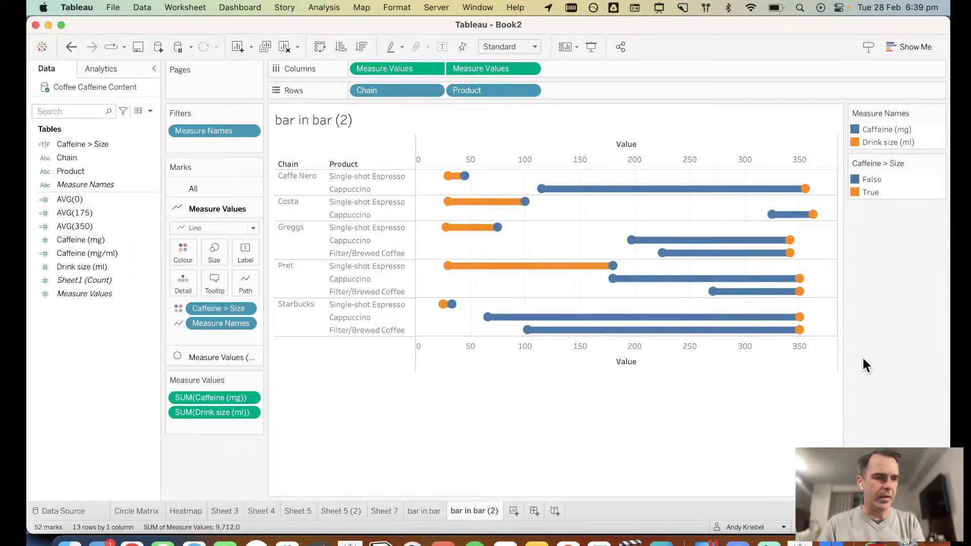
Step: Duplicate the bar in bar (2) sheet and remove the second Measure Values from Columns in the copy
{"action": "right_click", "coordinate": [486, 511]}
{"action": "left_click", "coordinate": [513, 396]}
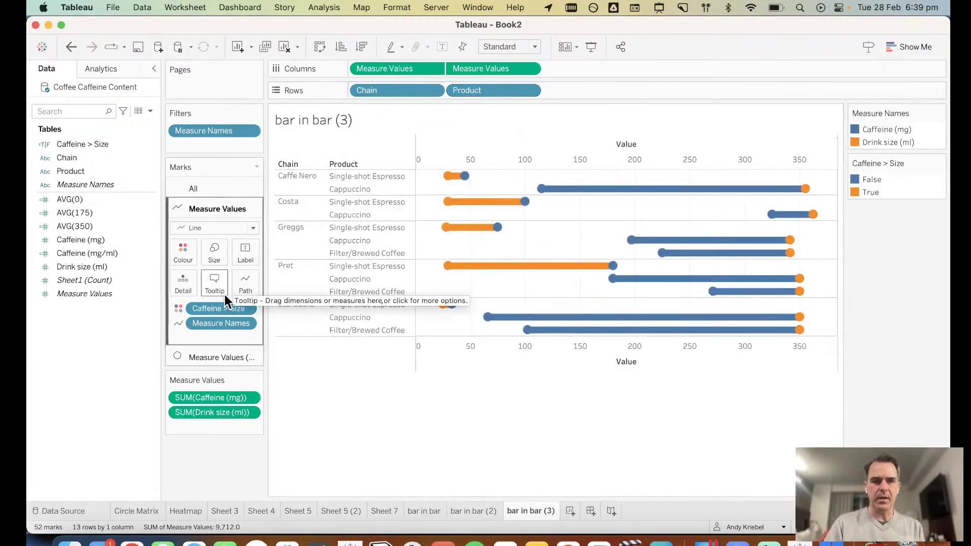
{"action": "left_click", "coordinate": [212, 188]}
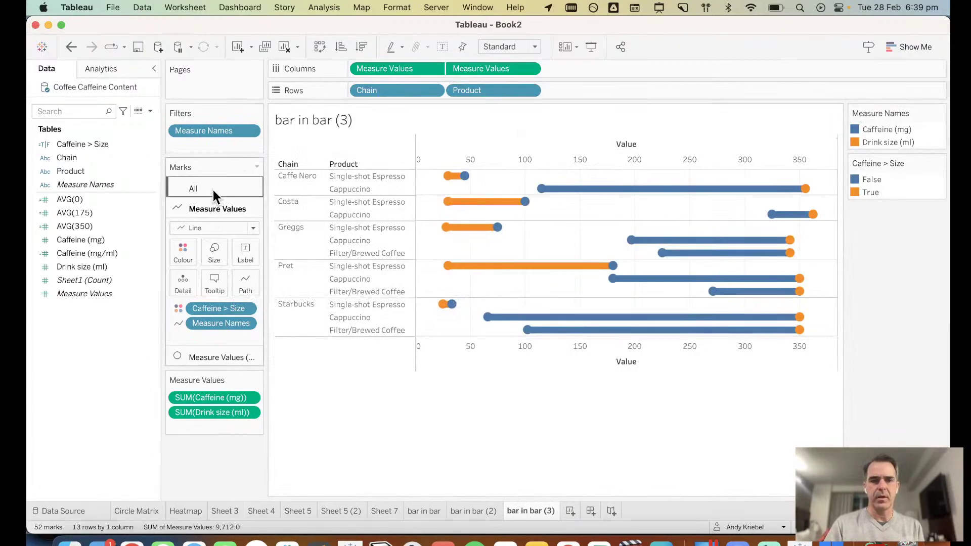
{"action": "left_click", "coordinate": [220, 325]}
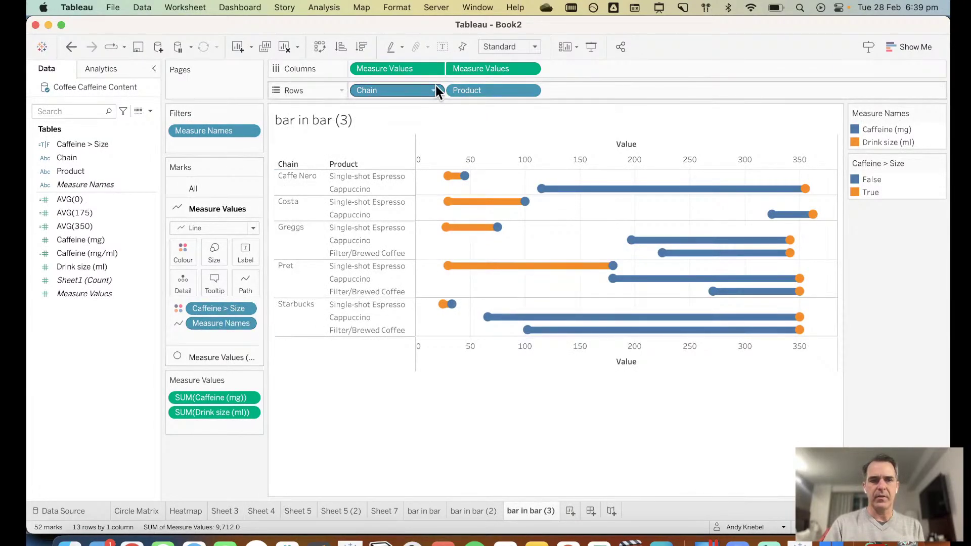
{"action": "left_click_drag", "start_coordinate": [474, 68], "coordinate": [464, 26]}
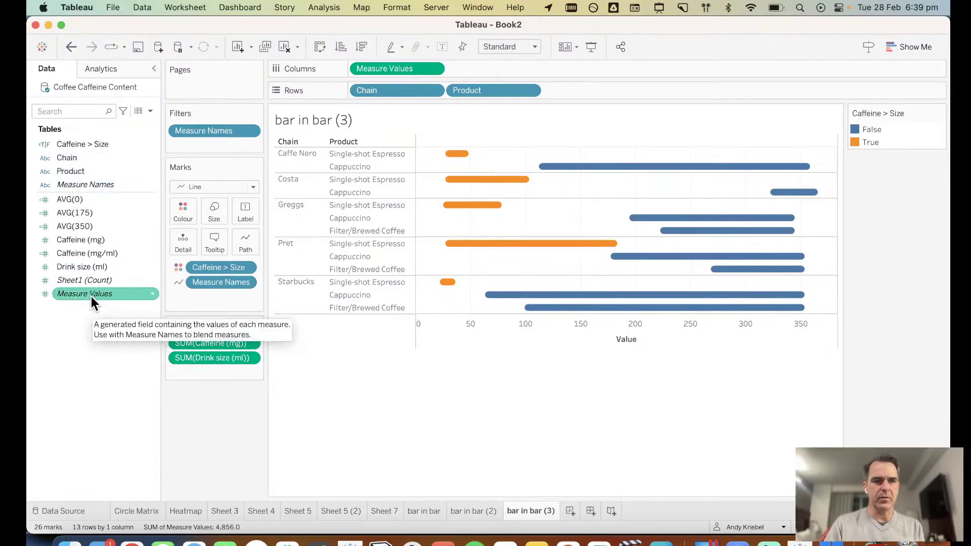
Step: Size the lines by Measure Values to form comets, make them thinner, and fit the chart to Entire View
{"action": "left_click_drag", "start_coordinate": [91, 297], "coordinate": [210, 211]}
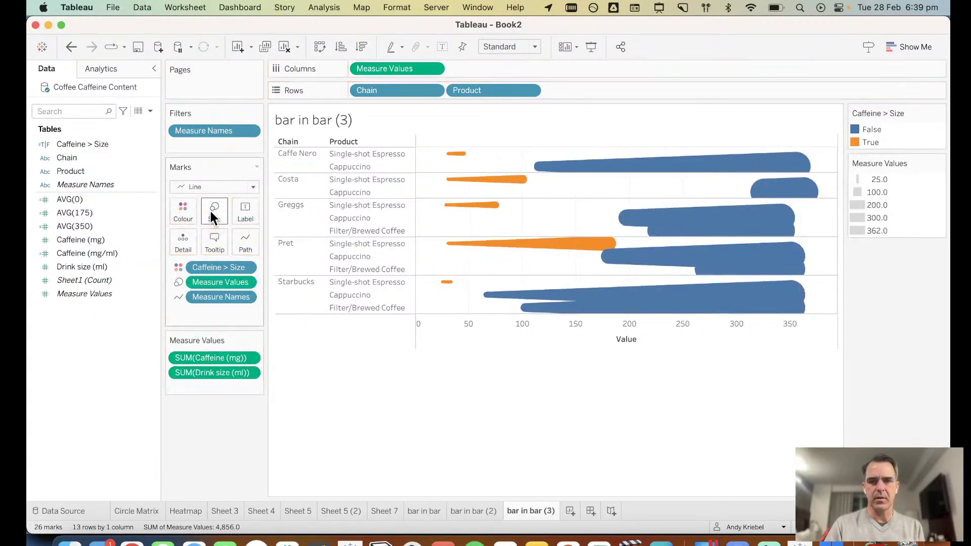
{"action": "left_click", "coordinate": [220, 217]}
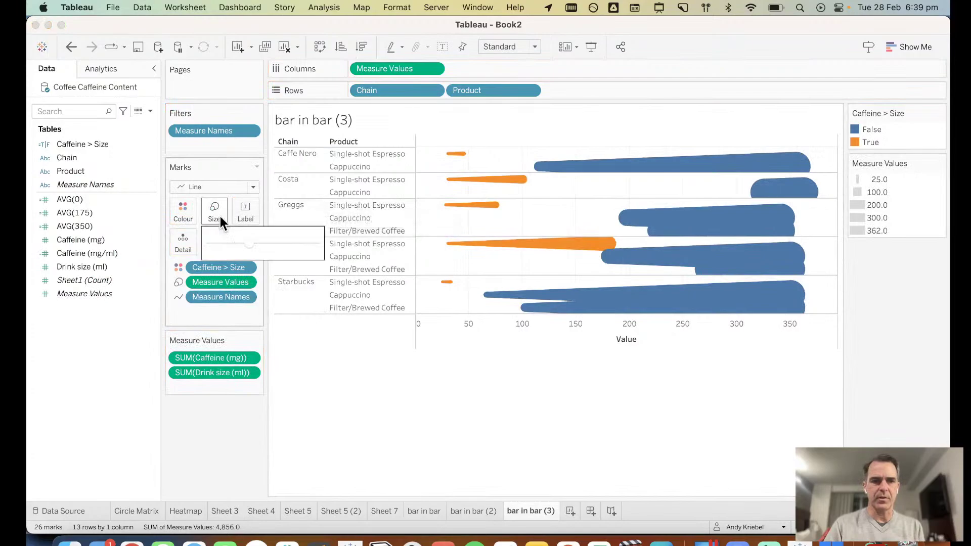
{"action": "left_click_drag", "start_coordinate": [233, 243], "coordinate": [232, 243]}
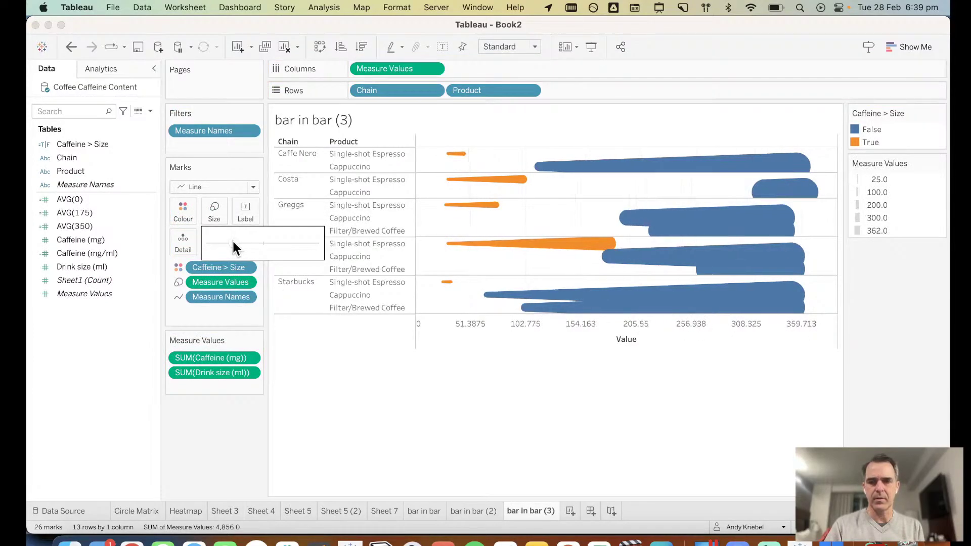
{"action": "left_click", "coordinate": [492, 45]}
{"action": "left_click", "coordinate": [499, 90]}
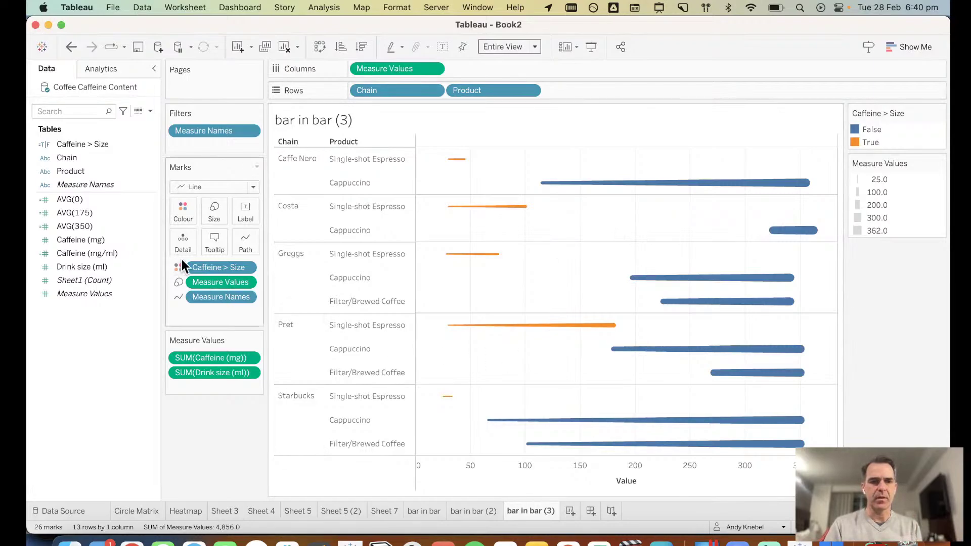
Step: Try the comet chart without the Caffeine > Size colouring
{"action": "left_click_drag", "start_coordinate": [202, 267], "coordinate": [106, 333]}
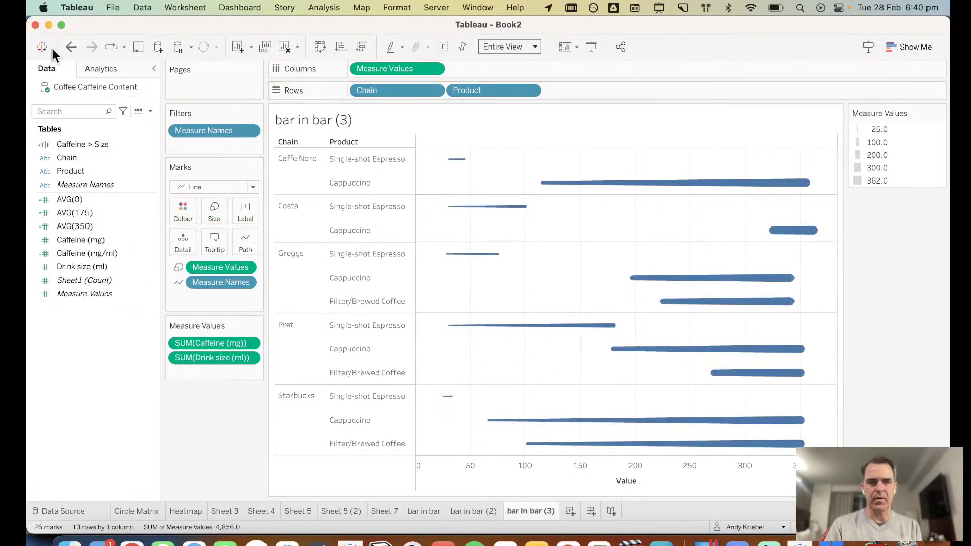
{"action": "left_click", "coordinate": [71, 47]}
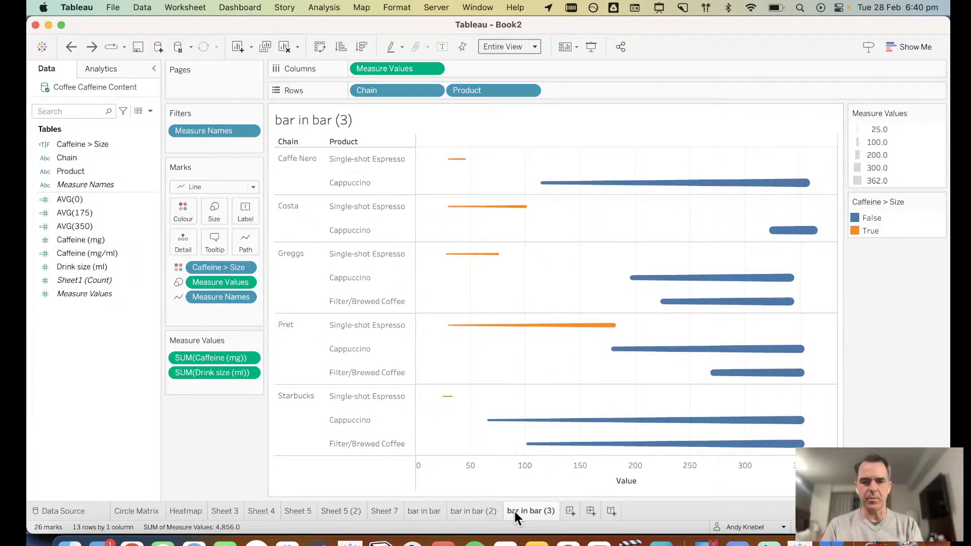
Step: Rename the bar in bar (2) sheet as barbell and the bar in bar (3) sheet as comet (no good)
{"action": "left_click", "coordinate": [486, 508]}
{"action": "double_click", "coordinate": [486, 508]}
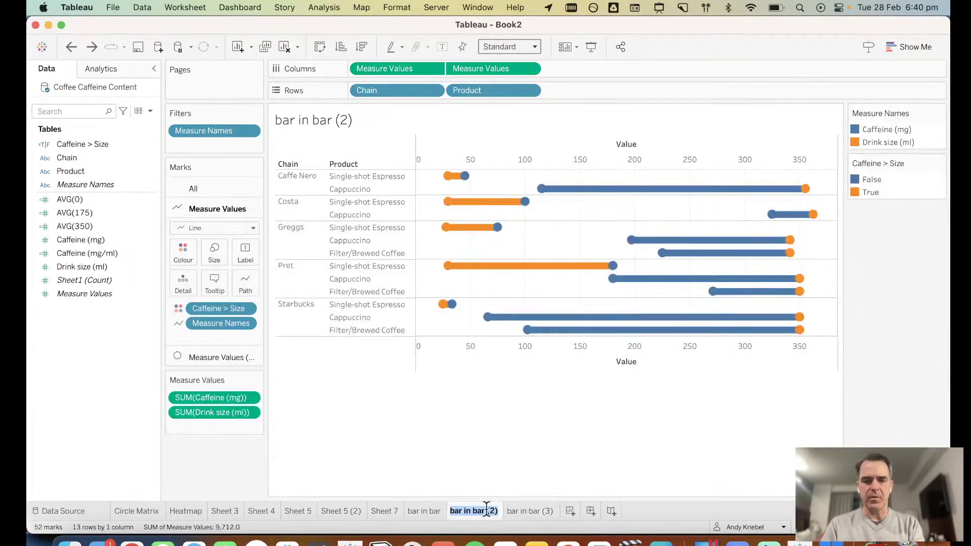
{"action": "type", "text": "barbell"}
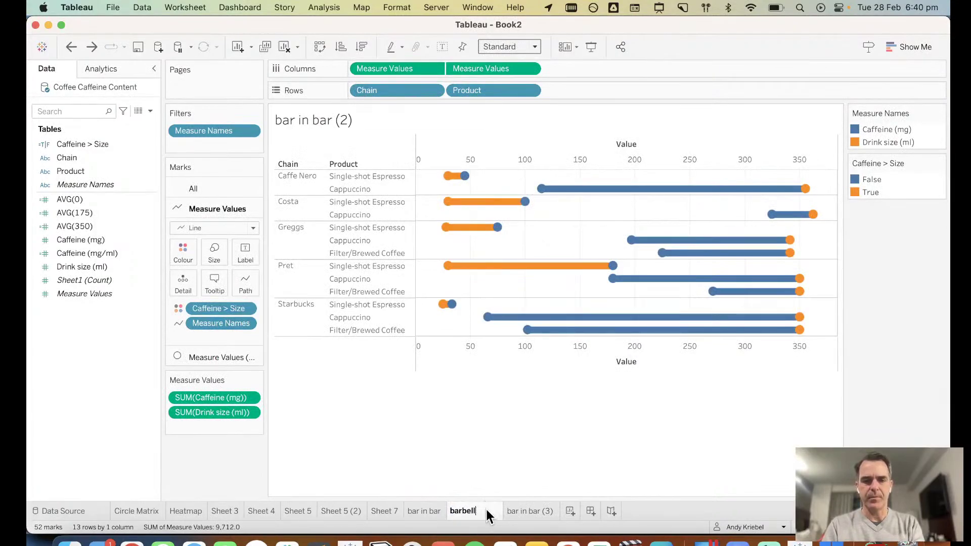
{"action": "key", "text": "Return"}
{"action": "double_click", "coordinate": [499, 514]}
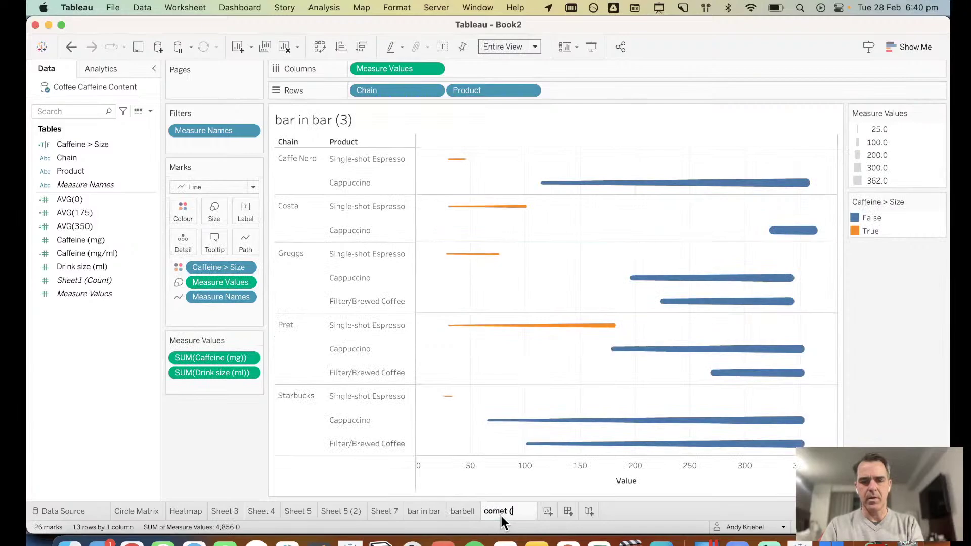
{"action": "type", "text": "comet (no good)"}
{"action": "key", "text": "Return"}
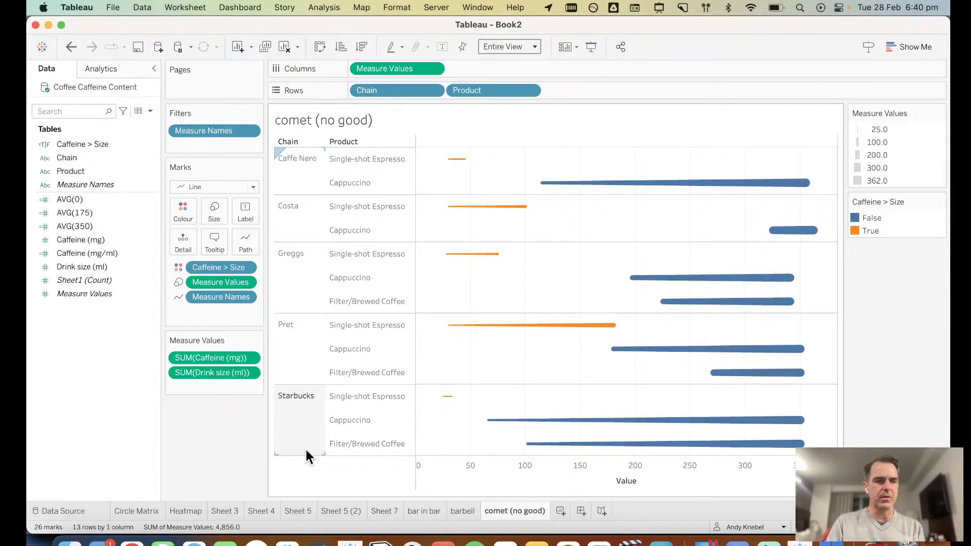
Step: Add Caffeine (mg/ml) to the cell labels on the Heatmap sheet
{"action": "left_click", "coordinate": [192, 511]}
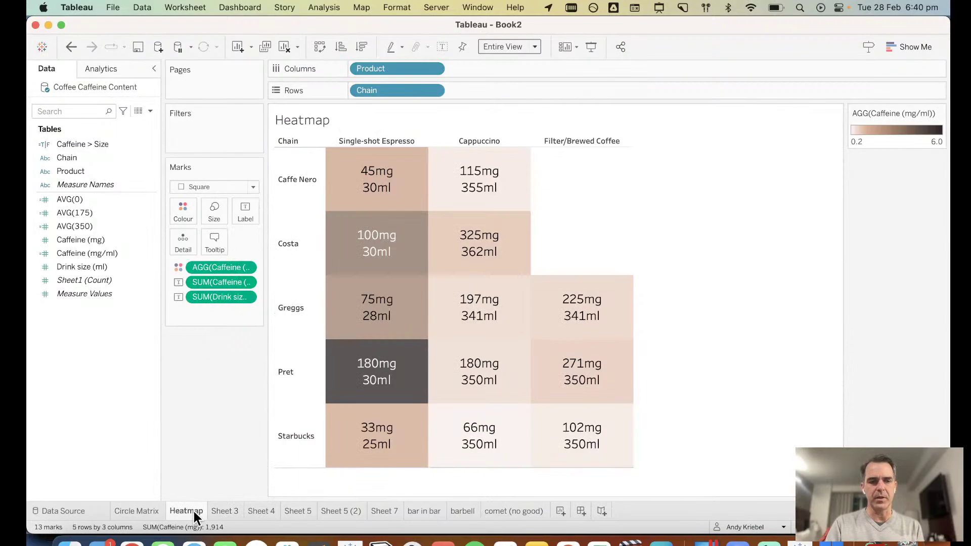
{"action": "left_click", "coordinate": [145, 511]}
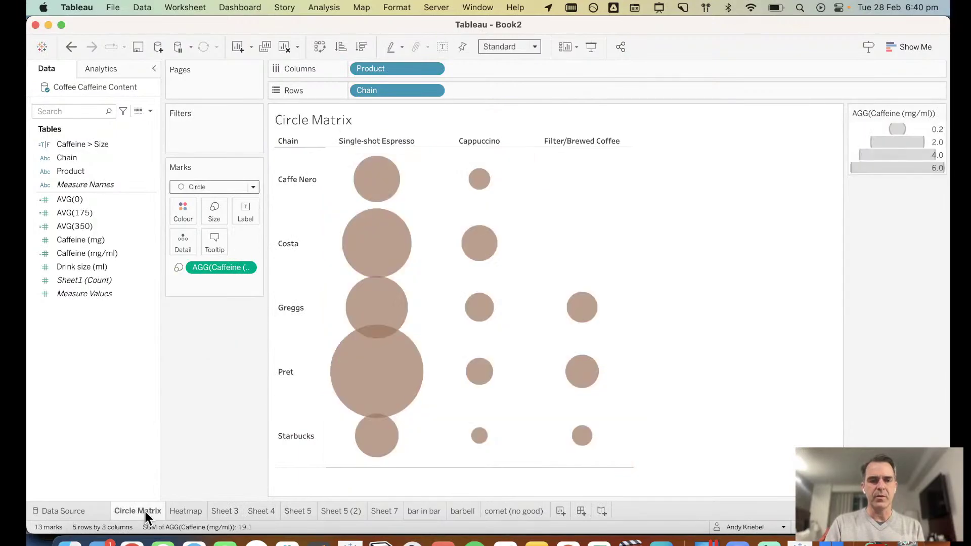
{"action": "left_click", "coordinate": [179, 510]}
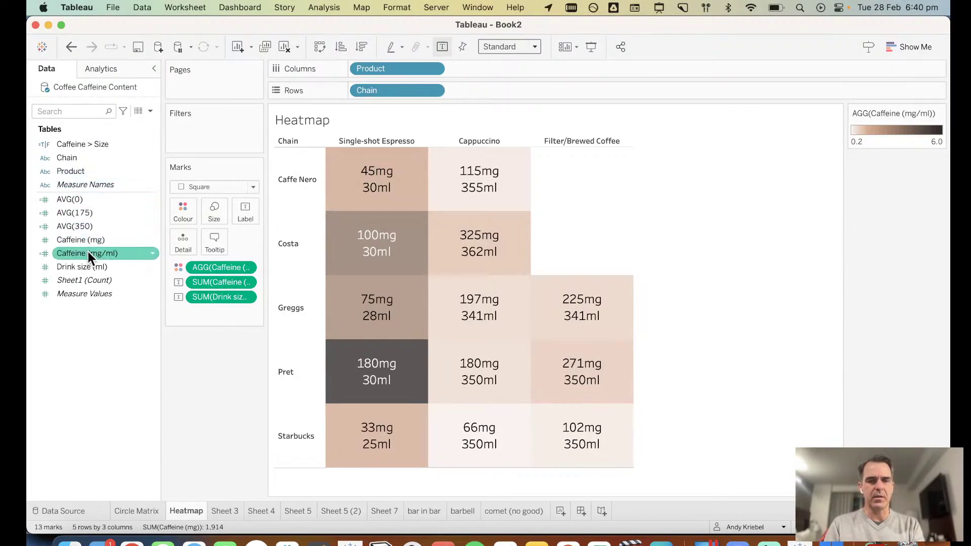
{"action": "left_click_drag", "start_coordinate": [88, 251], "coordinate": [247, 209]}
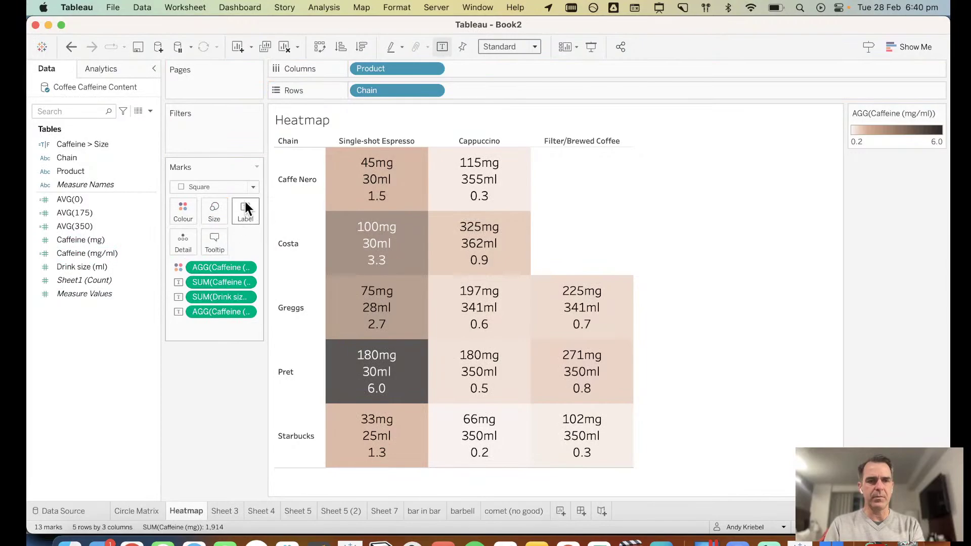
Step: Append the unit mg/ml after the Caffeine (mg/ml) value in the Heatmap cell label and apply it
{"action": "left_click", "coordinate": [247, 202]}
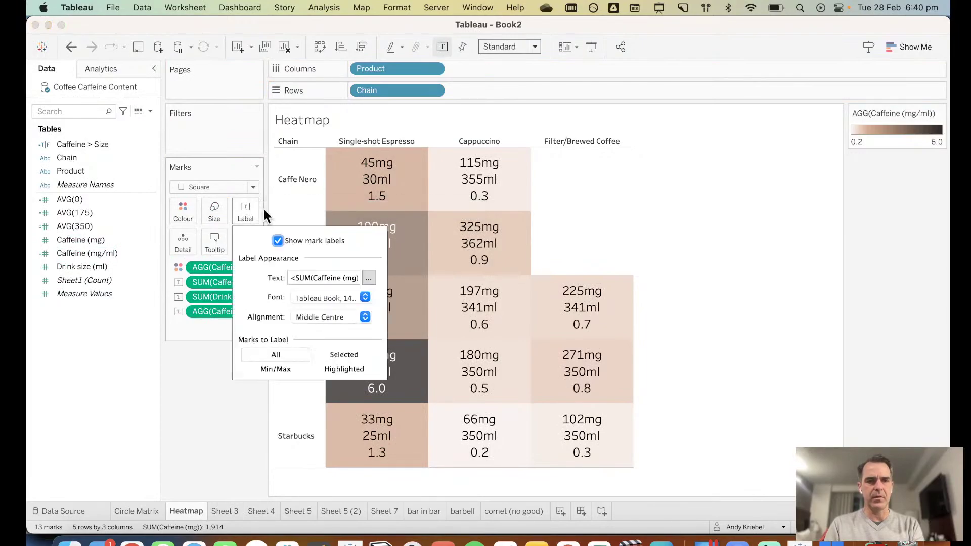
{"action": "left_click", "coordinate": [368, 277]}
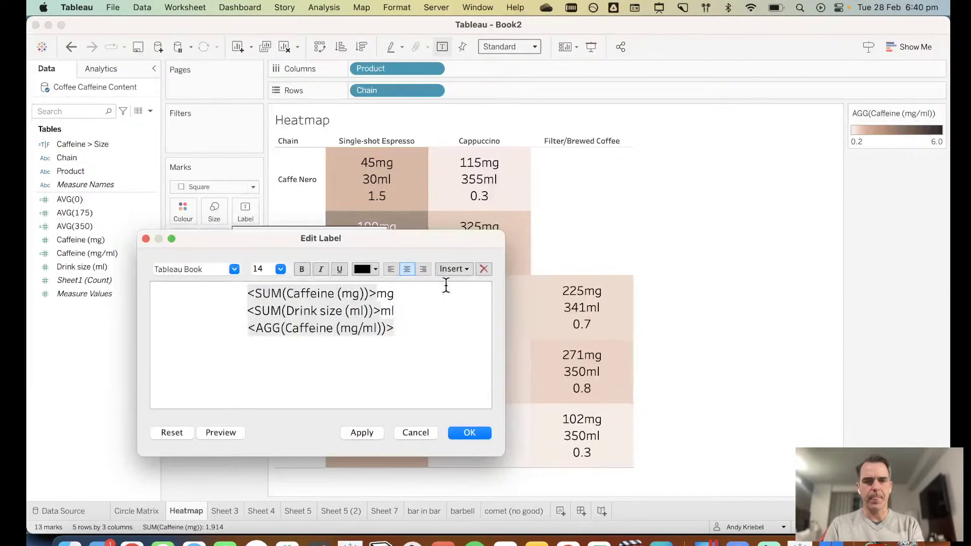
{"action": "left_click", "coordinate": [422, 324]}
{"action": "type", "text": "mg"}
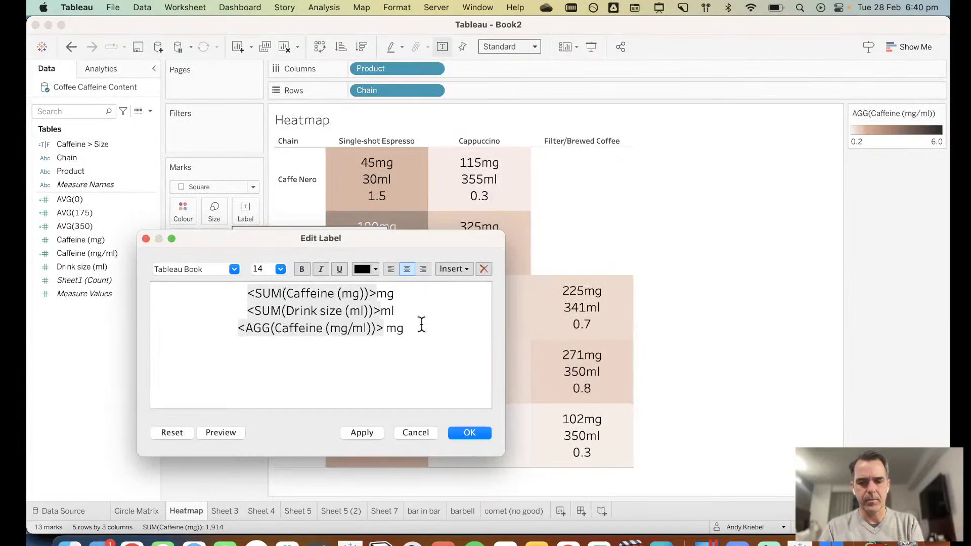
{"action": "type", "text": "/ml"}
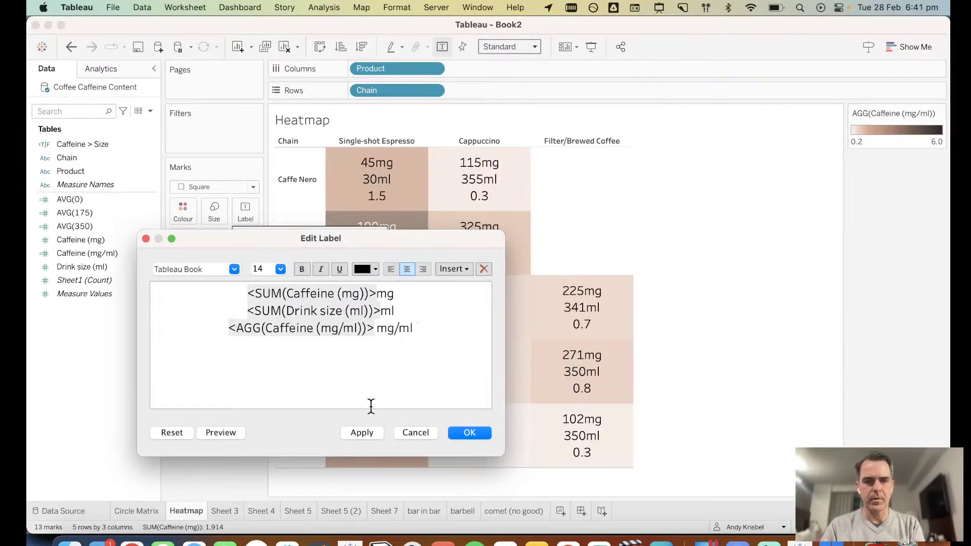
{"action": "left_click", "coordinate": [363, 433]}
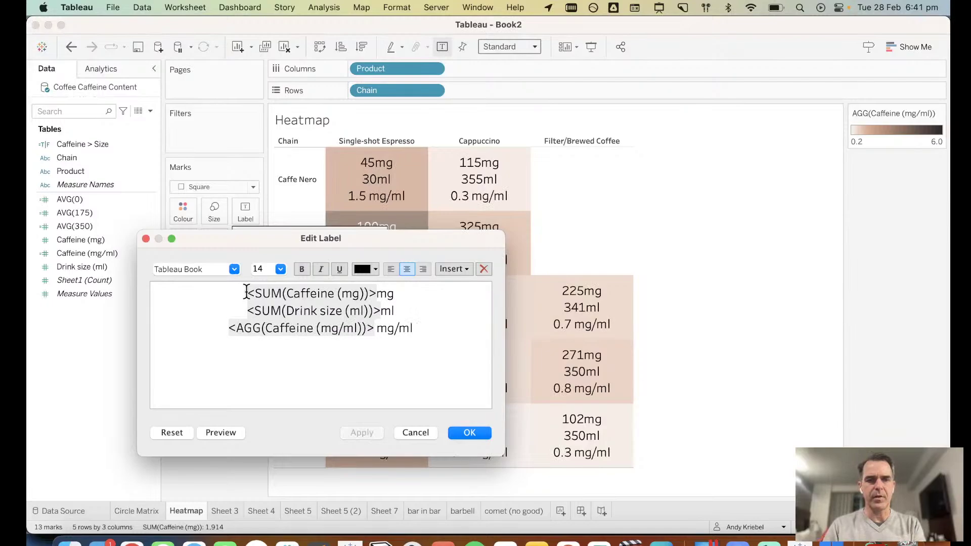
Step: Remove the Caffeine (mg) and Drink size (ml) lines from the Heatmap label text
{"action": "left_click_drag", "start_coordinate": [248, 293], "coordinate": [381, 310]}
{"action": "key", "text": "shift+End"}
{"action": "key", "text": "BackSpace"}
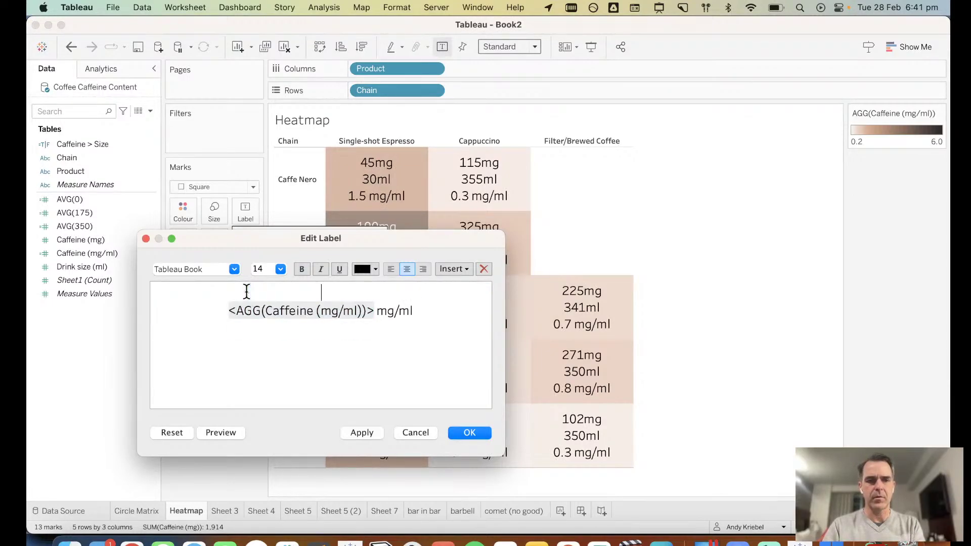
{"action": "key", "text": "Delete"}
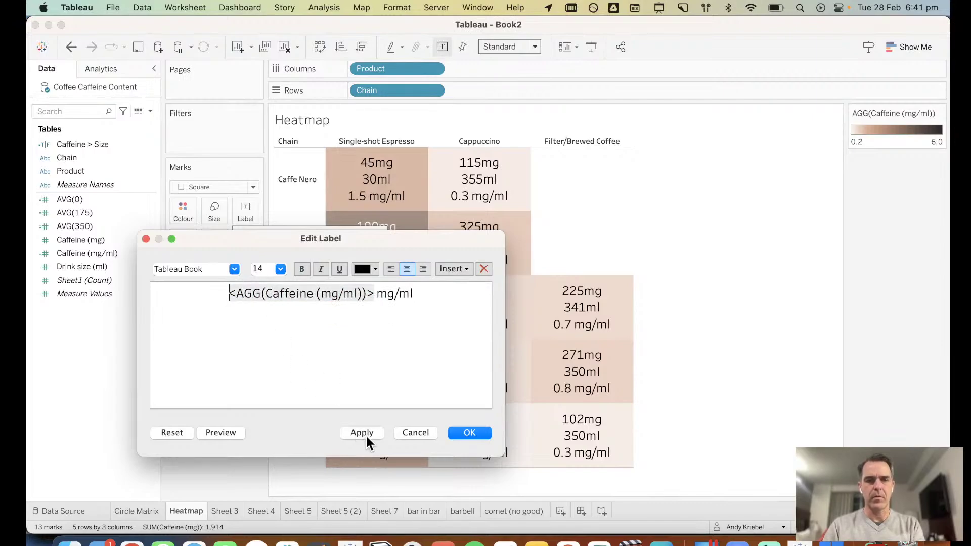
Step: Shrink the label's mg/ml unit text to 10 pt and put it on its own line below the value
{"action": "left_click", "coordinate": [377, 294]}
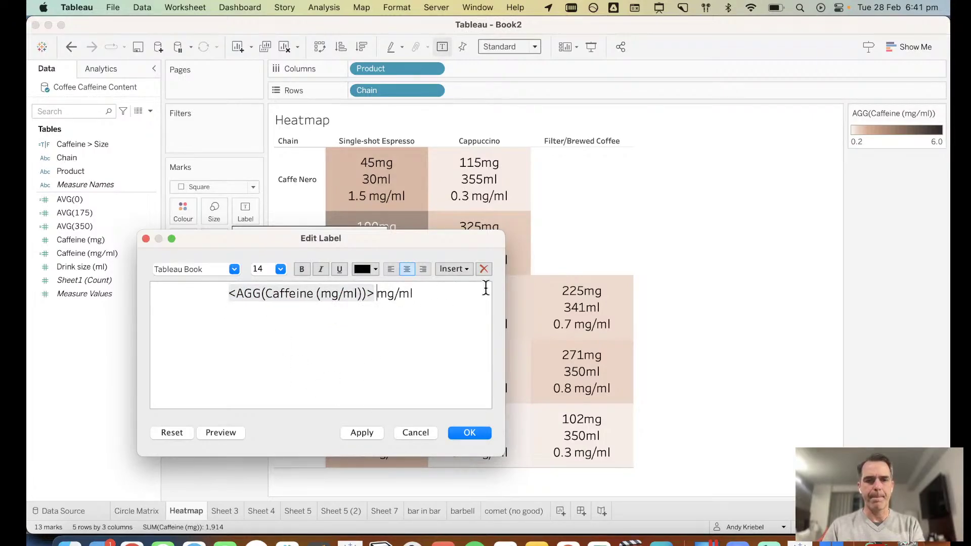
{"action": "left_click", "coordinate": [485, 289], "text": "shift"}
{"action": "left_click", "coordinate": [281, 271]}
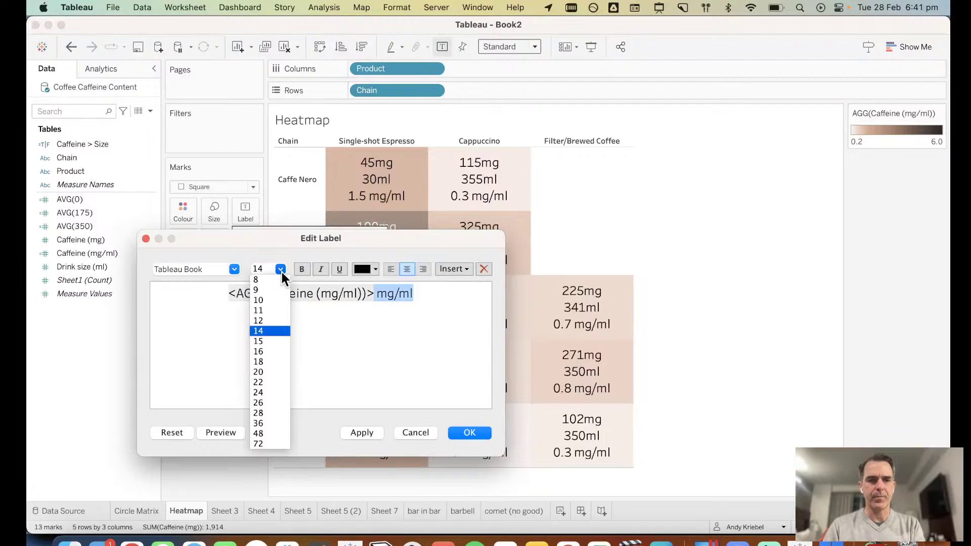
{"action": "left_click", "coordinate": [269, 300]}
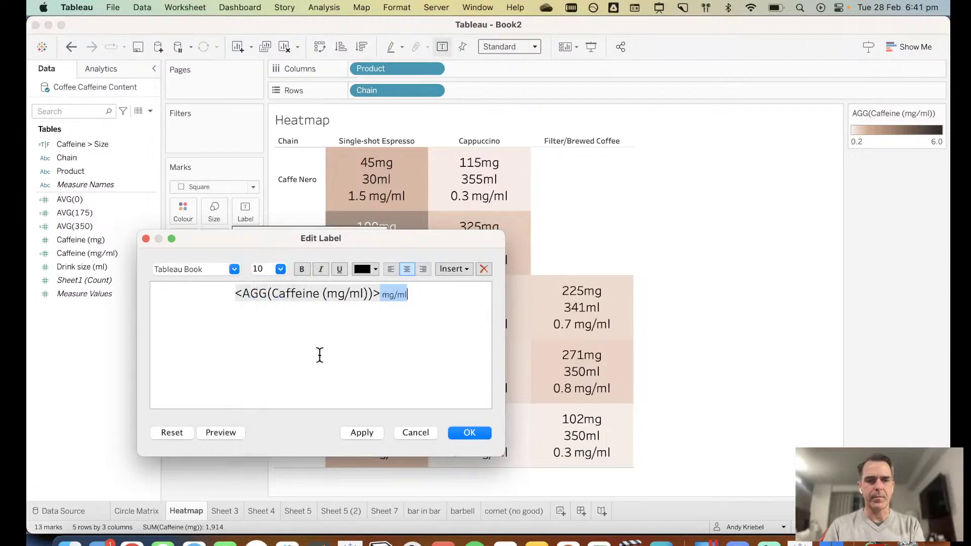
{"action": "left_click", "coordinate": [370, 436]}
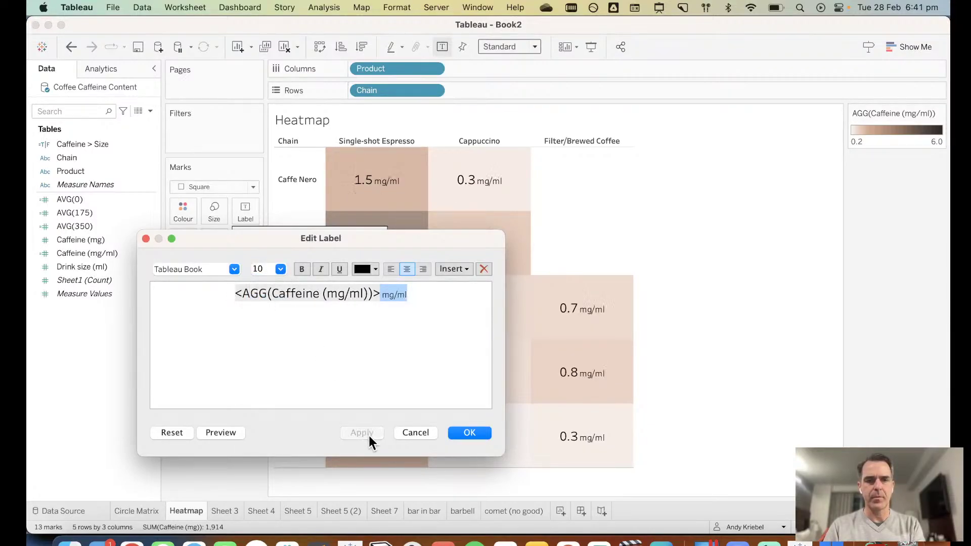
{"action": "left_click", "coordinate": [383, 293]}
{"action": "key", "text": "Return"}
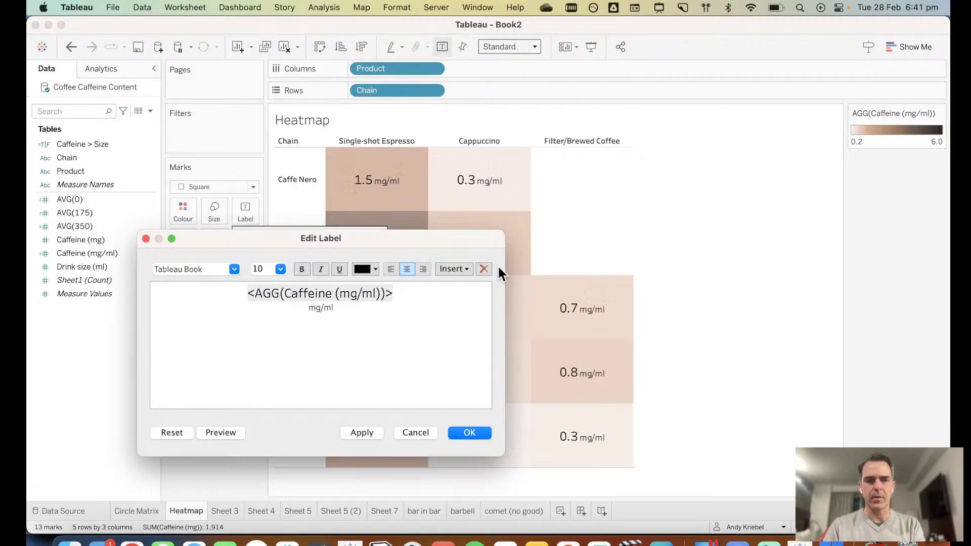
{"action": "left_click", "coordinate": [363, 431]}
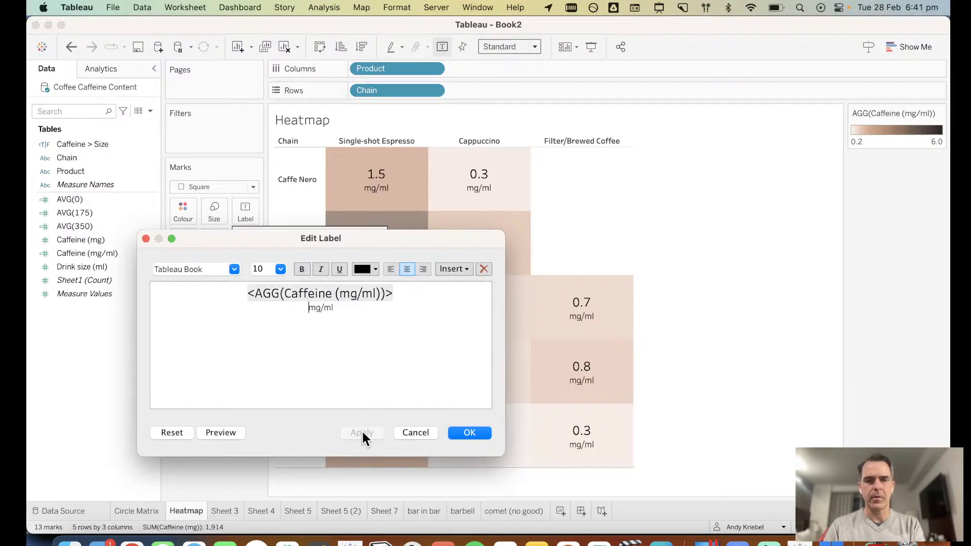
Step: Format the Caffeine (mg/ml) value in the Heatmap label as Tableau Bold at 28 pt and accept the label
{"action": "double_click", "coordinate": [312, 297]}
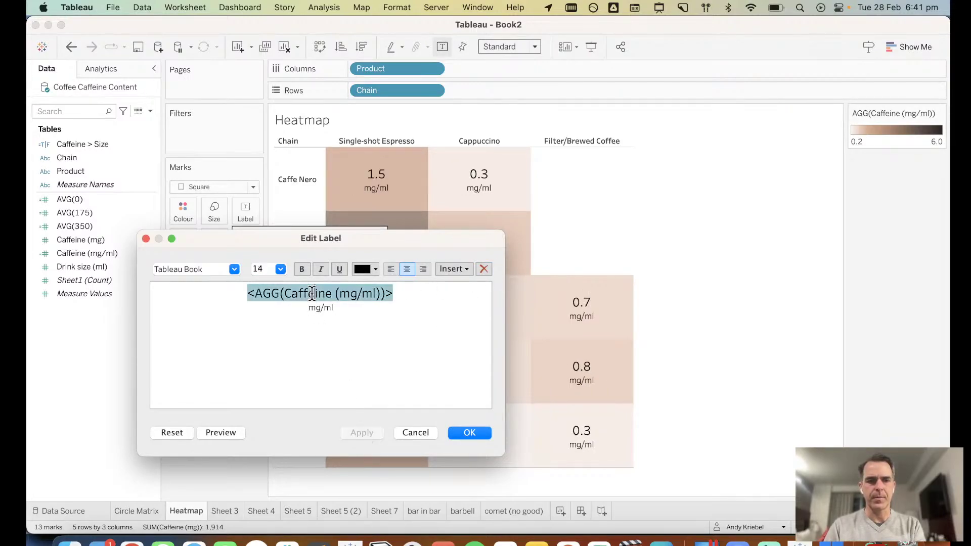
{"action": "left_click", "coordinate": [232, 269]}
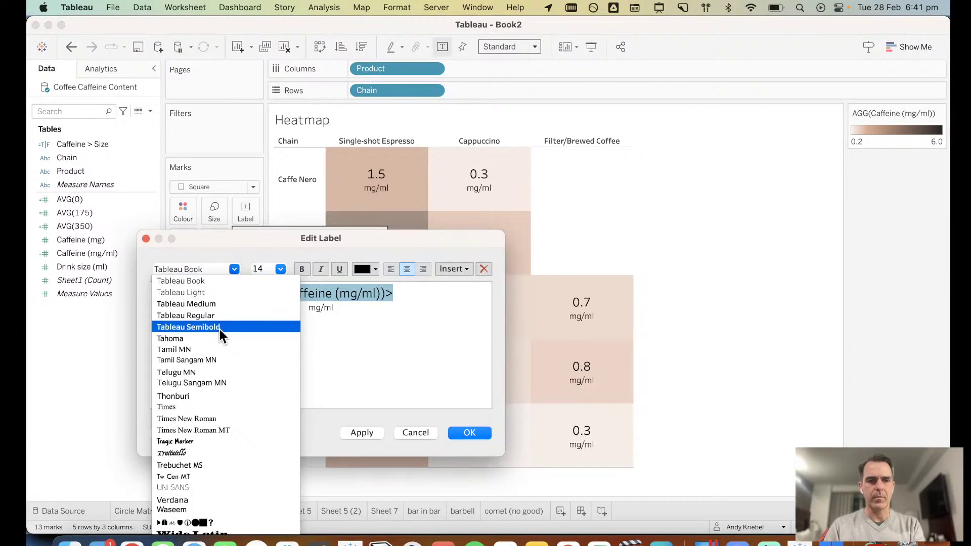
{"action": "scroll", "coordinate": [223, 311], "scroll_direction": "up", "scroll_amount": 2}
{"action": "left_click", "coordinate": [223, 312]}
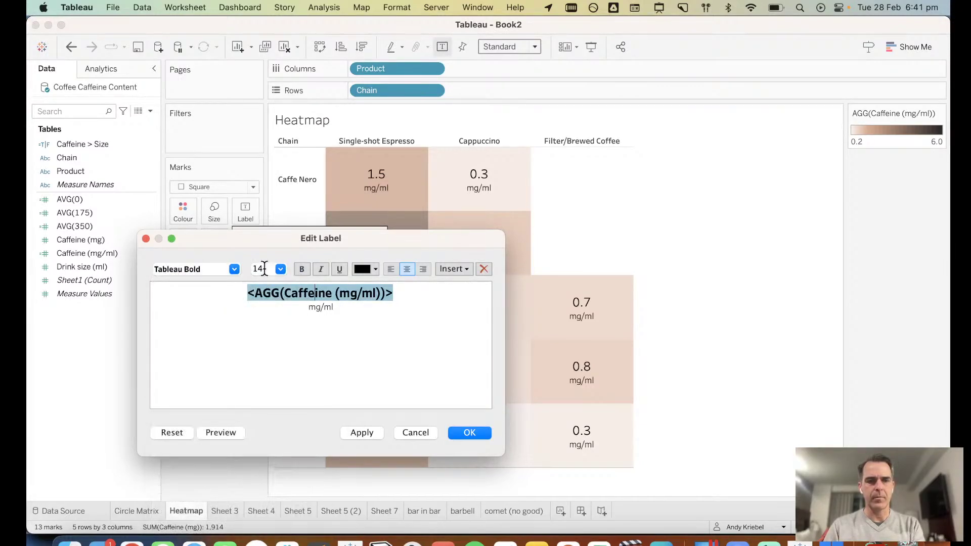
{"action": "left_click", "coordinate": [281, 269]}
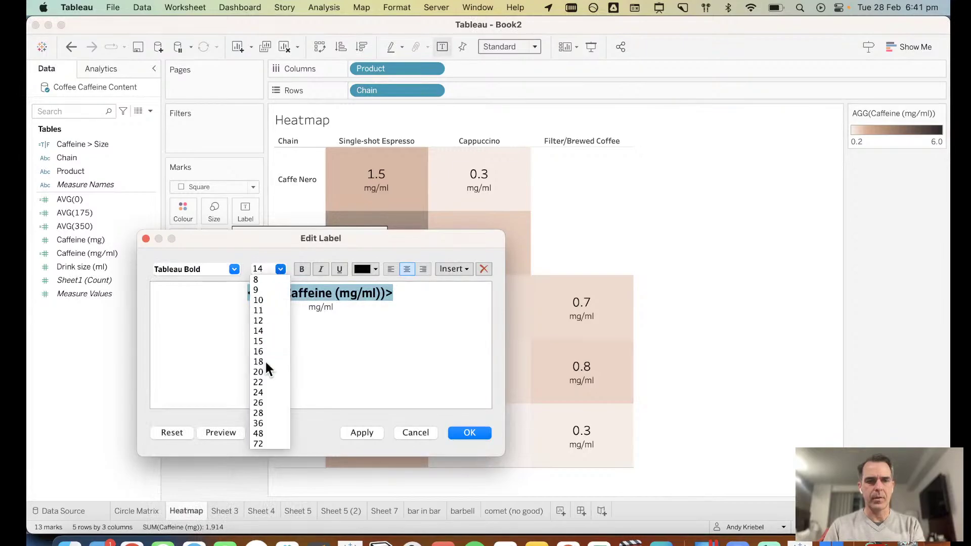
{"action": "left_click", "coordinate": [266, 361]}
{"action": "left_click", "coordinate": [370, 436]}
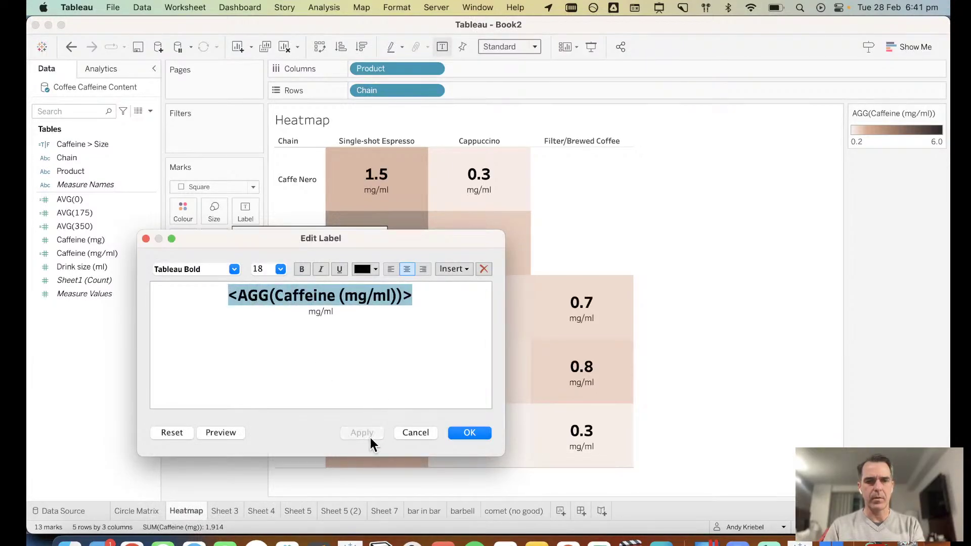
{"action": "left_click", "coordinate": [278, 271]}
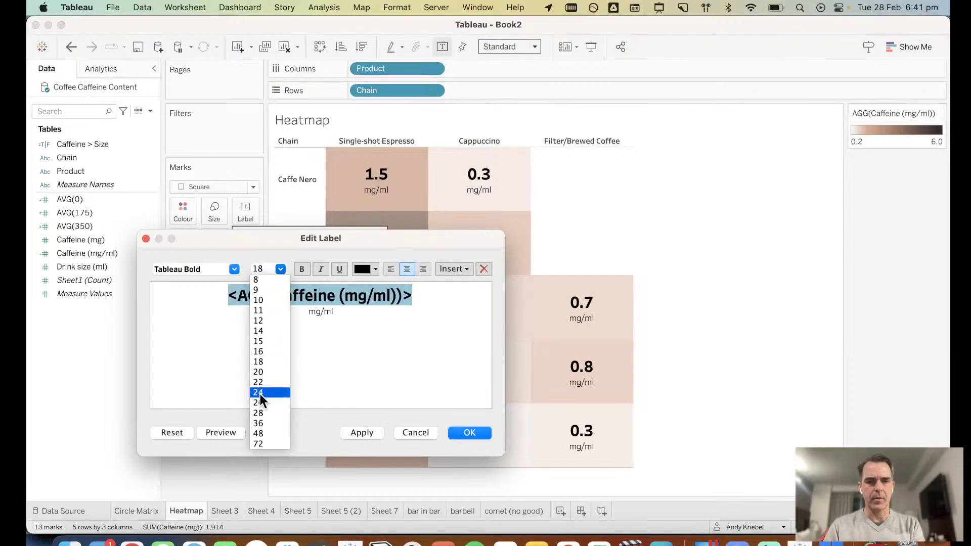
{"action": "left_click", "coordinate": [259, 413]}
{"action": "left_click", "coordinate": [356, 434]}
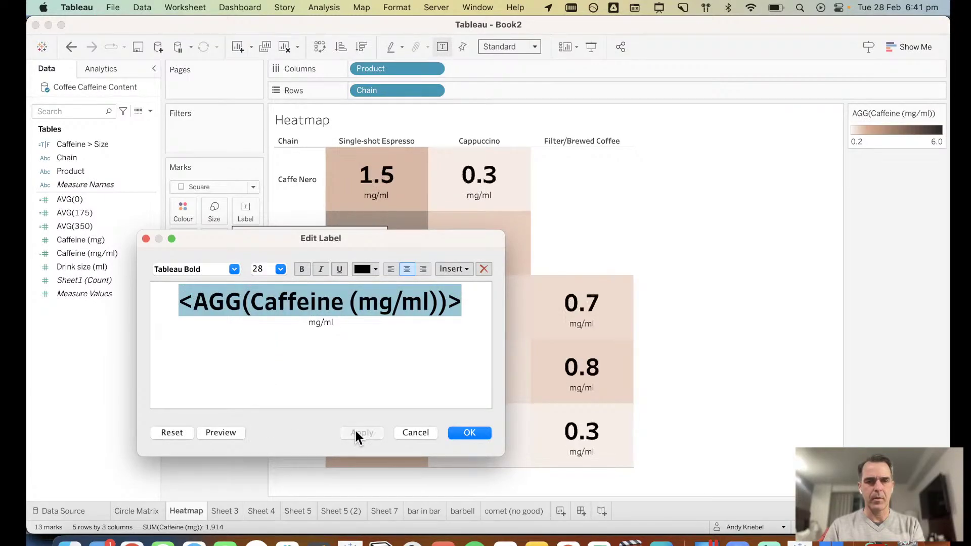
{"action": "left_click", "coordinate": [470, 434]}
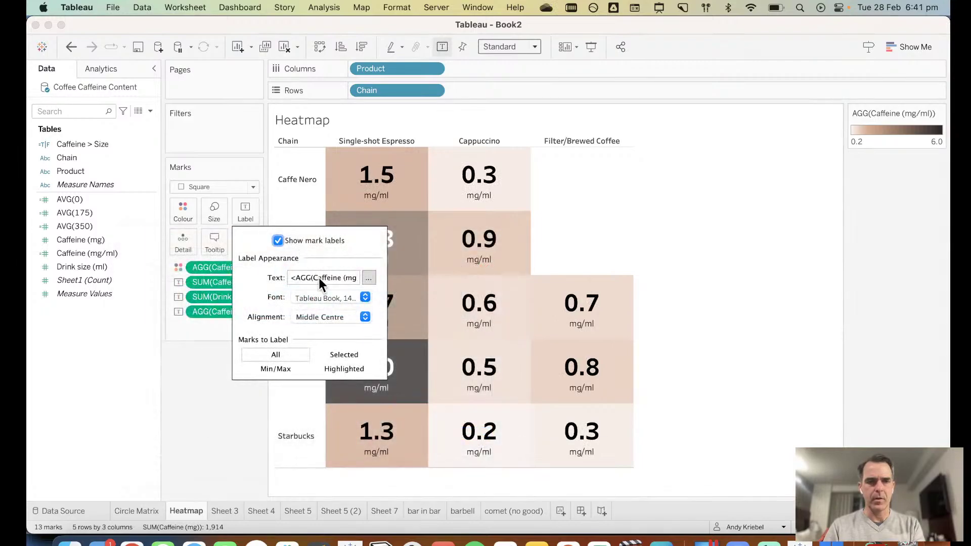
Step: Set the Heatmap label font to match the mark colour
{"action": "left_click", "coordinate": [321, 297]}
{"action": "left_click", "coordinate": [329, 386]}
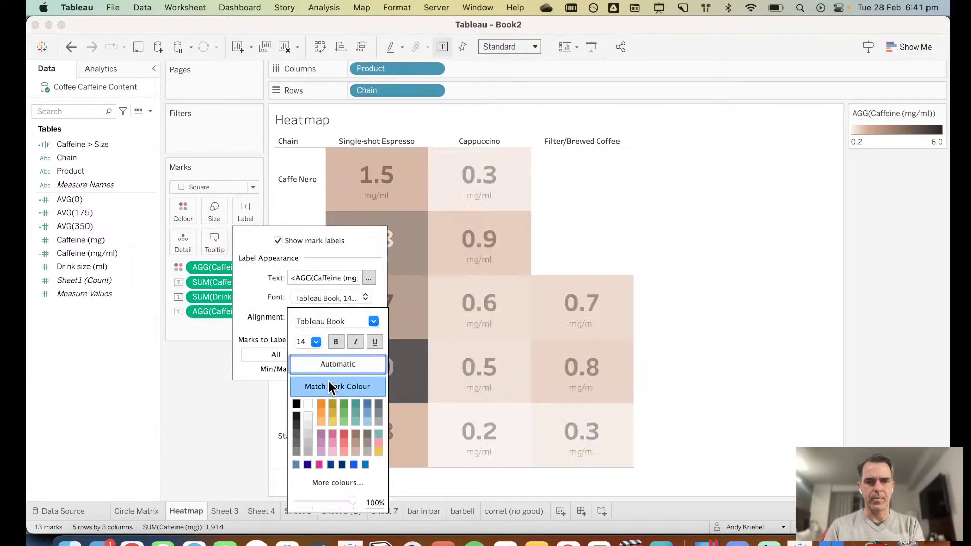
{"action": "left_click", "coordinate": [192, 399]}
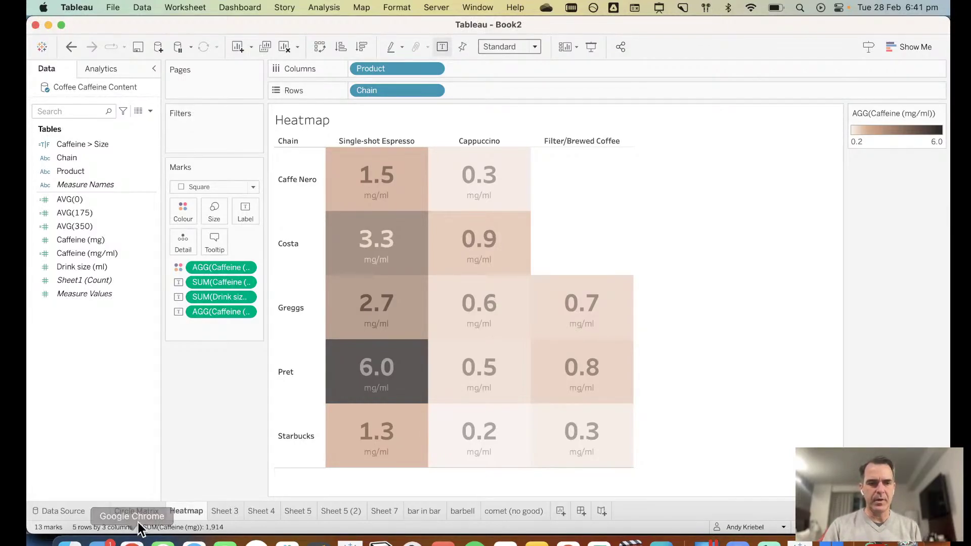
Step: Copy the complete formatted label text from the Heatmap sheet's label without altering it
{"action": "right_click", "coordinate": [174, 512]}
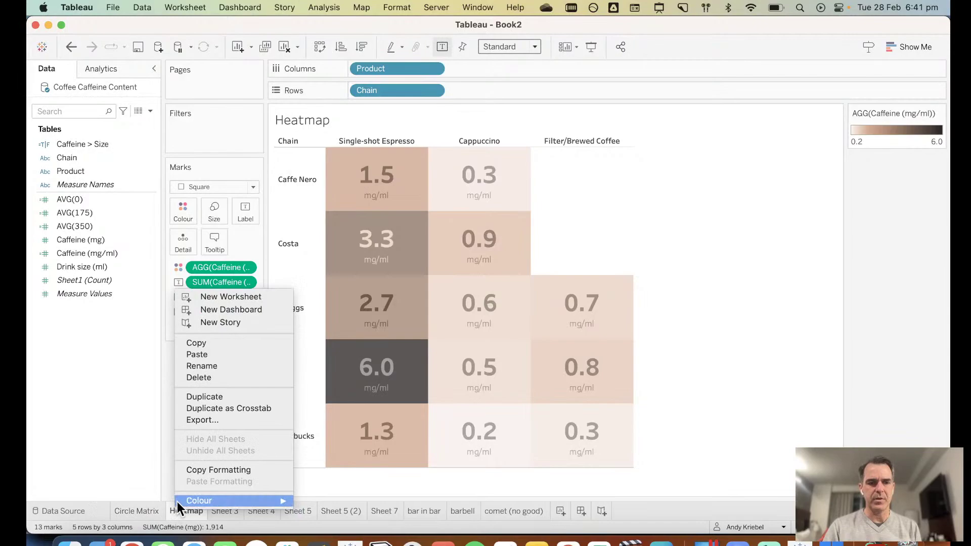
{"action": "left_click", "coordinate": [134, 509]}
{"action": "left_click", "coordinate": [135, 509]}
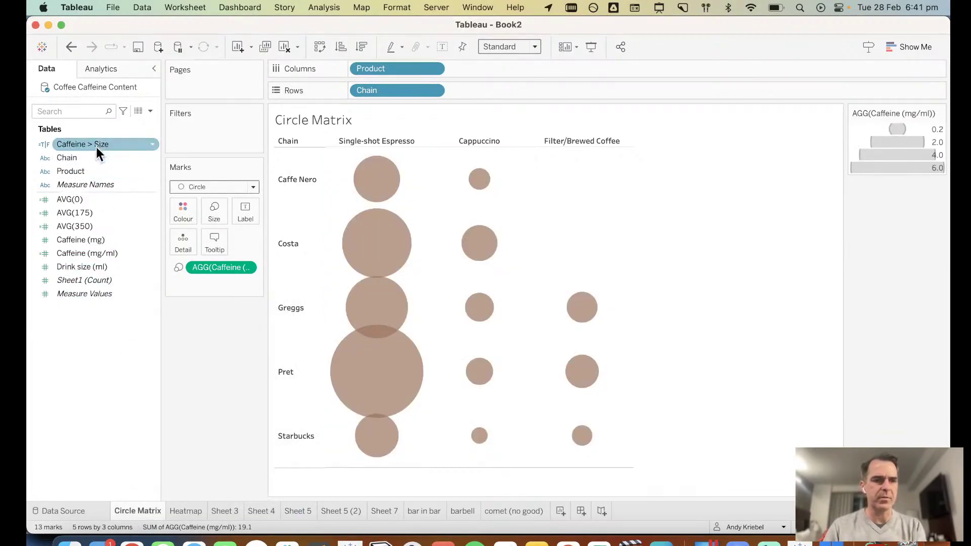
{"action": "left_click", "coordinate": [188, 511]}
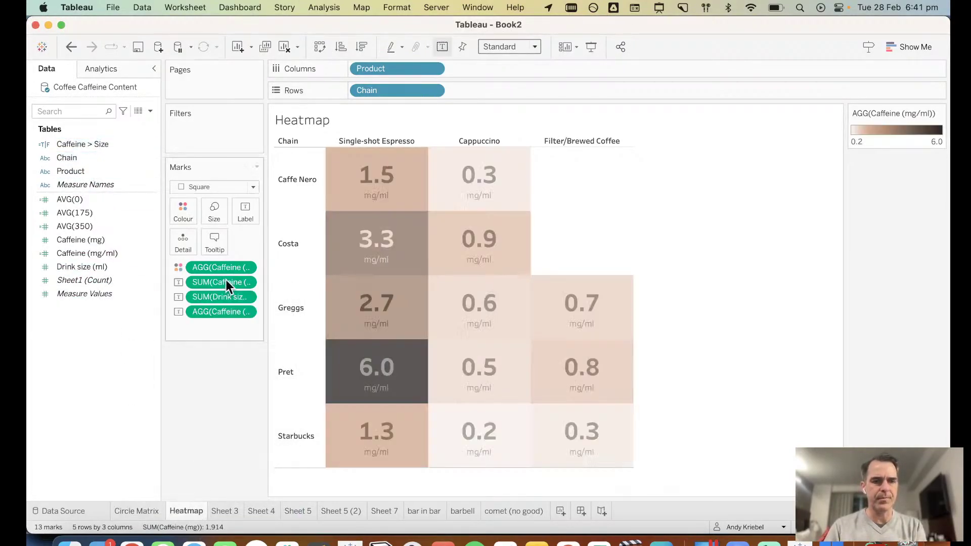
{"action": "left_click", "coordinate": [246, 215]}
{"action": "left_click", "coordinate": [368, 280]}
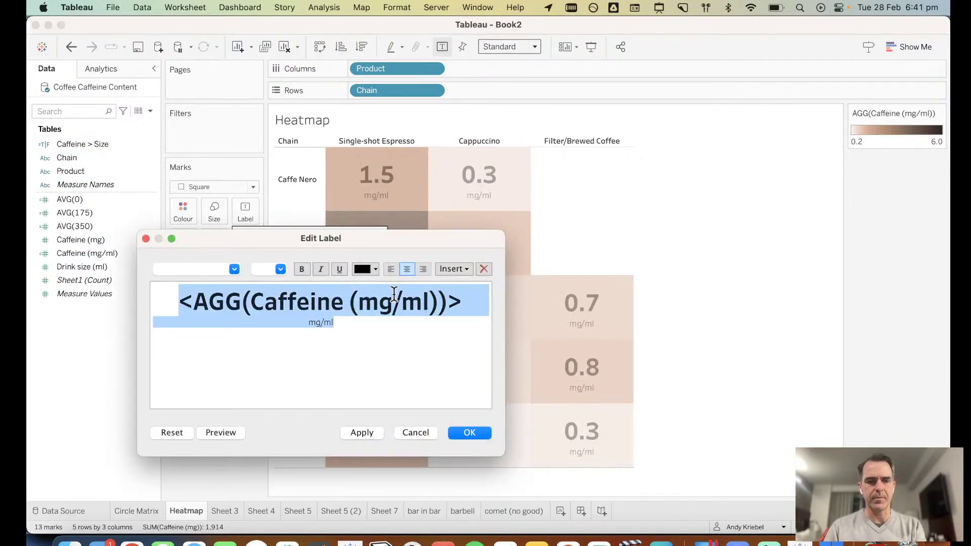
{"action": "key", "text": "super+a"}
{"action": "left_click", "coordinate": [418, 433]}
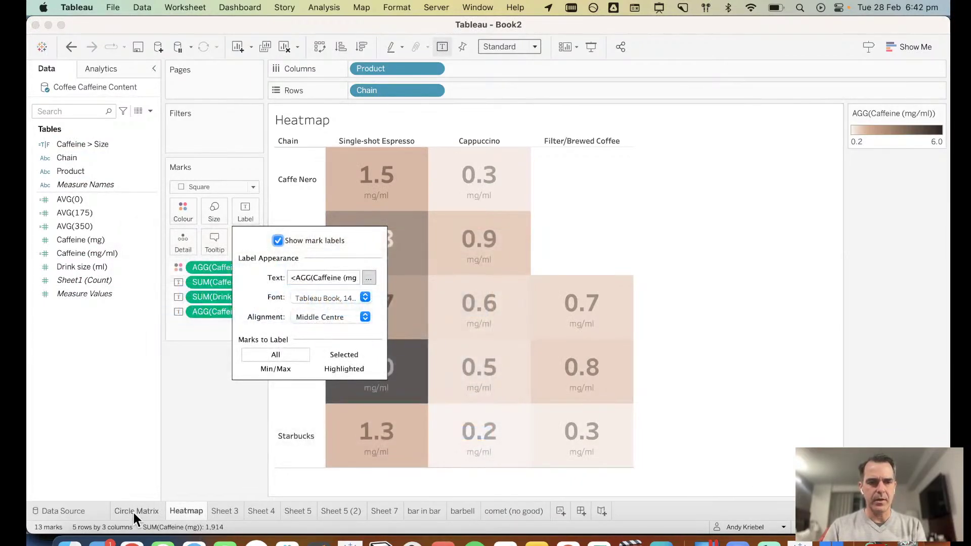
Step: Label the circles on the Circle Matrix sheet with Caffeine (mg/ml) and align the labels to the middle centre
{"action": "left_click", "coordinate": [134, 512]}
{"action": "left_click_drag", "start_coordinate": [209, 265], "coordinate": [242, 211]}
{"action": "left_click", "coordinate": [241, 207]}
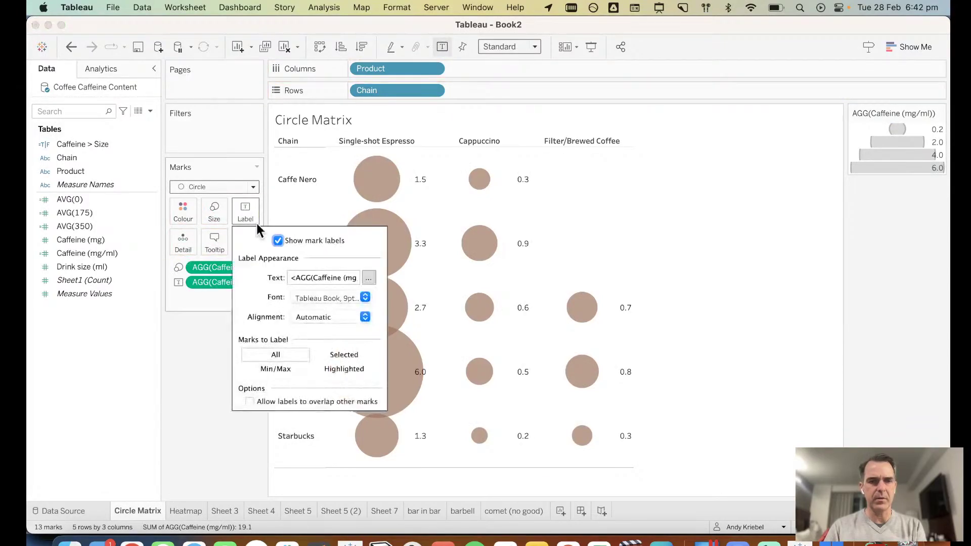
{"action": "left_click", "coordinate": [314, 299]}
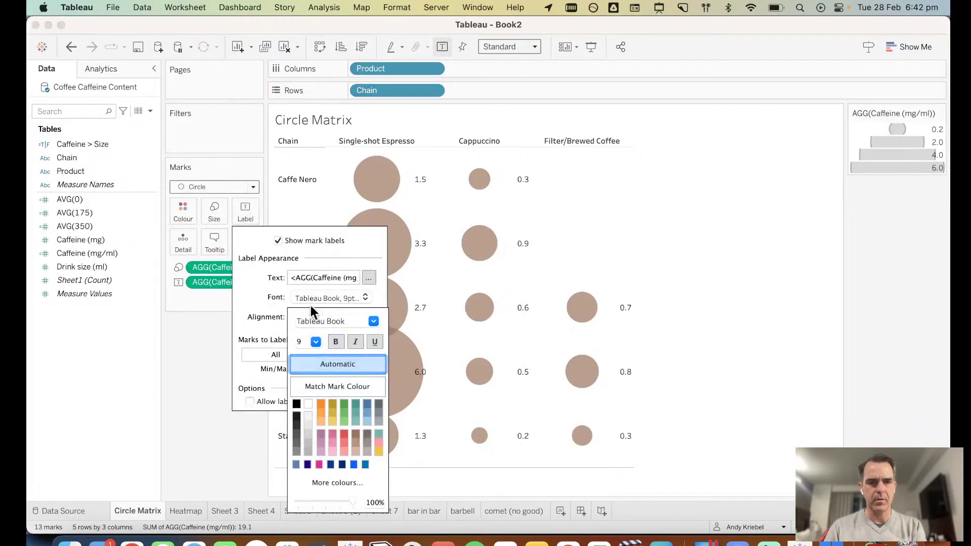
{"action": "left_click", "coordinate": [271, 286]}
{"action": "left_click", "coordinate": [320, 316]}
{"action": "left_click", "coordinate": [323, 379]}
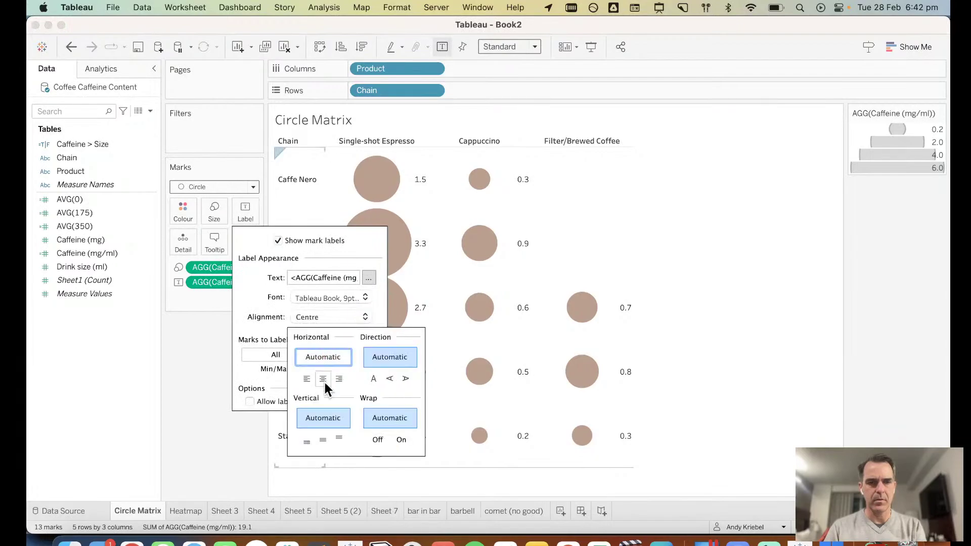
{"action": "left_click", "coordinate": [323, 440]}
Step: Replace the Circle Matrix label text with the copied Heatmap label and centre it
{"action": "left_click", "coordinate": [369, 278]}
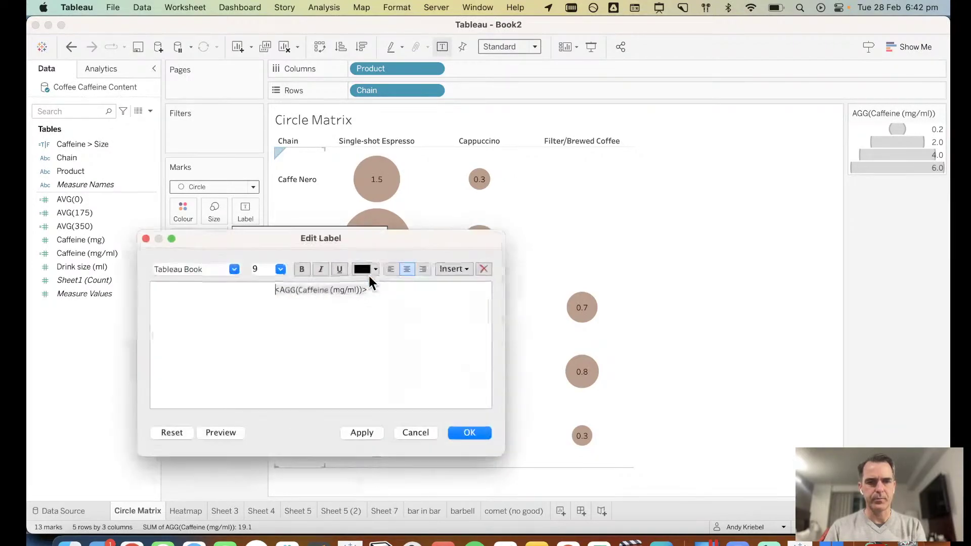
{"action": "key", "text": "super+a"}
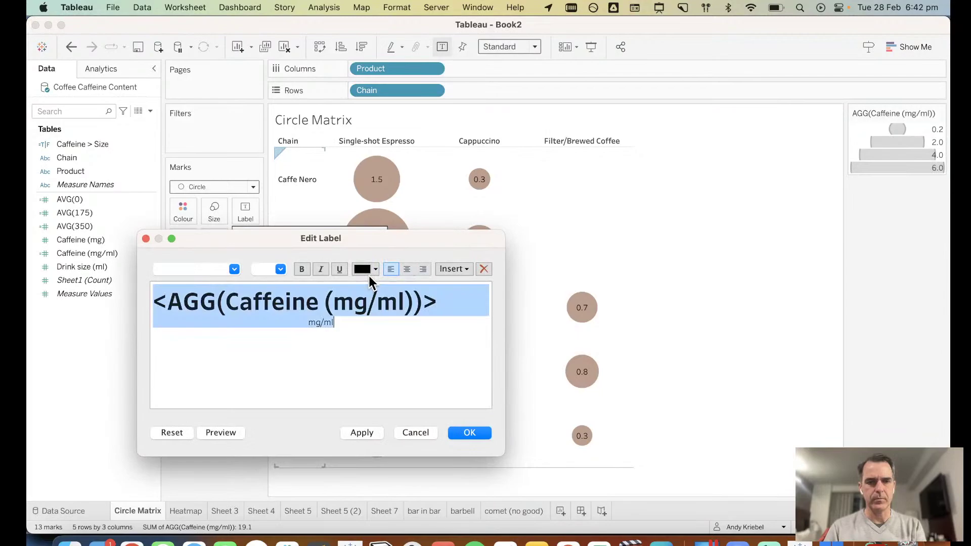
{"action": "left_click", "coordinate": [408, 269]}
{"action": "left_click", "coordinate": [470, 433]}
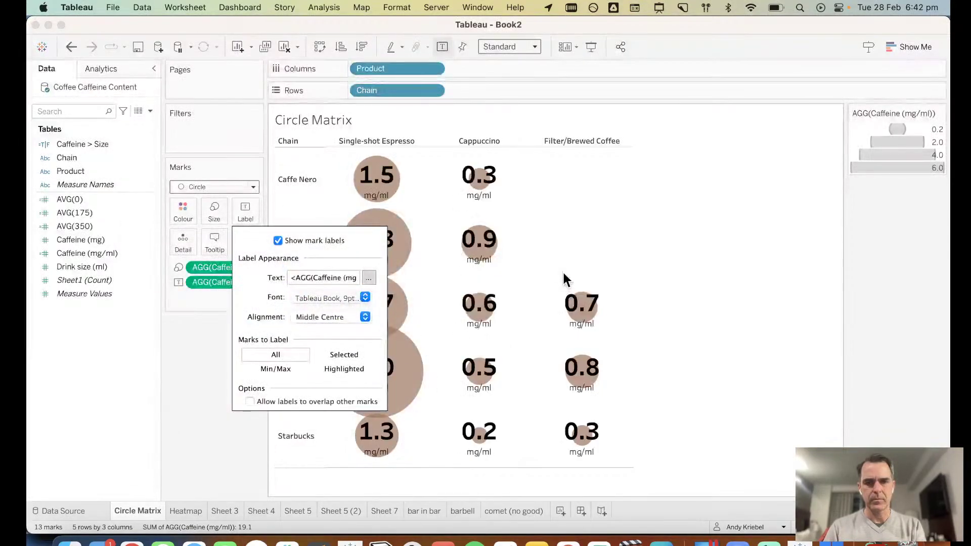
{"action": "left_click", "coordinate": [560, 225]}
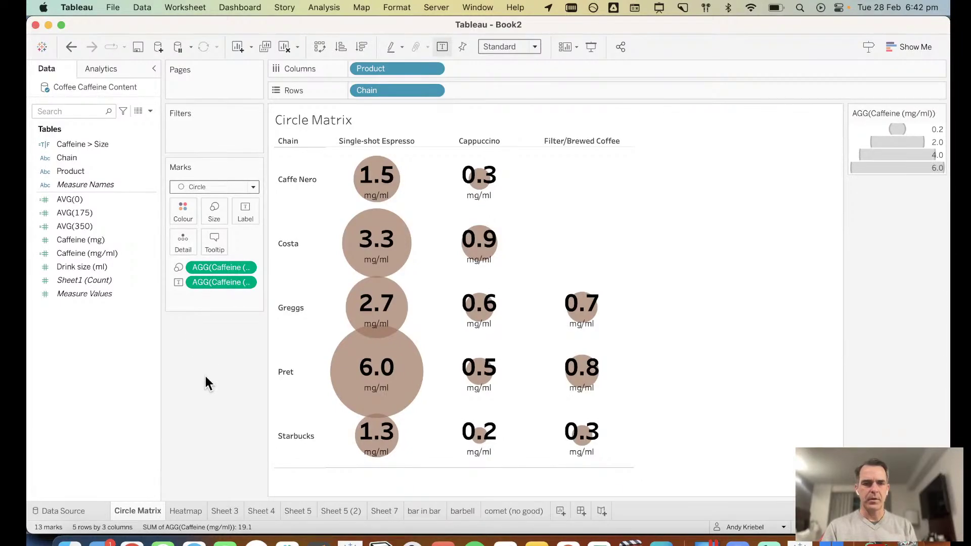
Step: Show the Heatmap sheet, switch to Chrome and search Google in a new tab for "caffeine per day recommendation"
{"action": "left_click", "coordinate": [189, 511]}
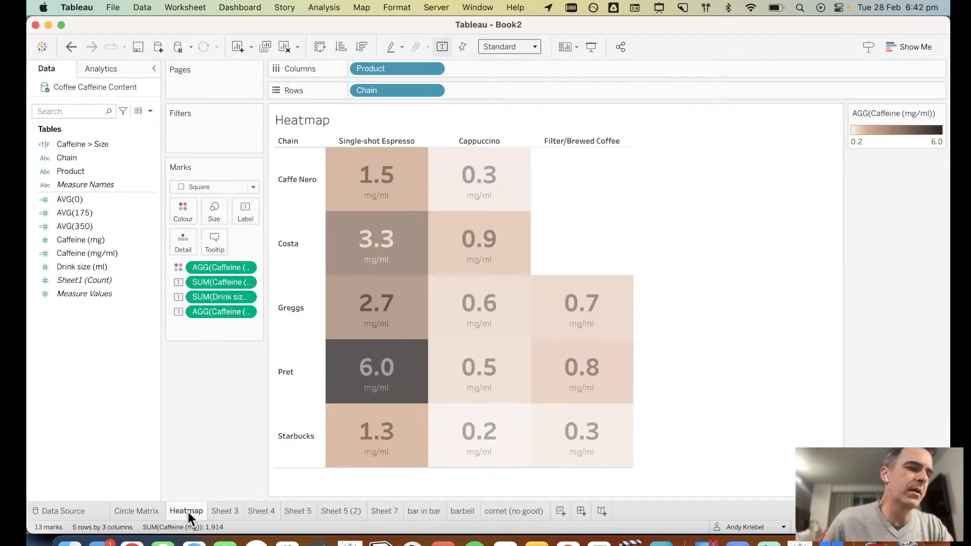
{"action": "key", "text": "super+Tab"}
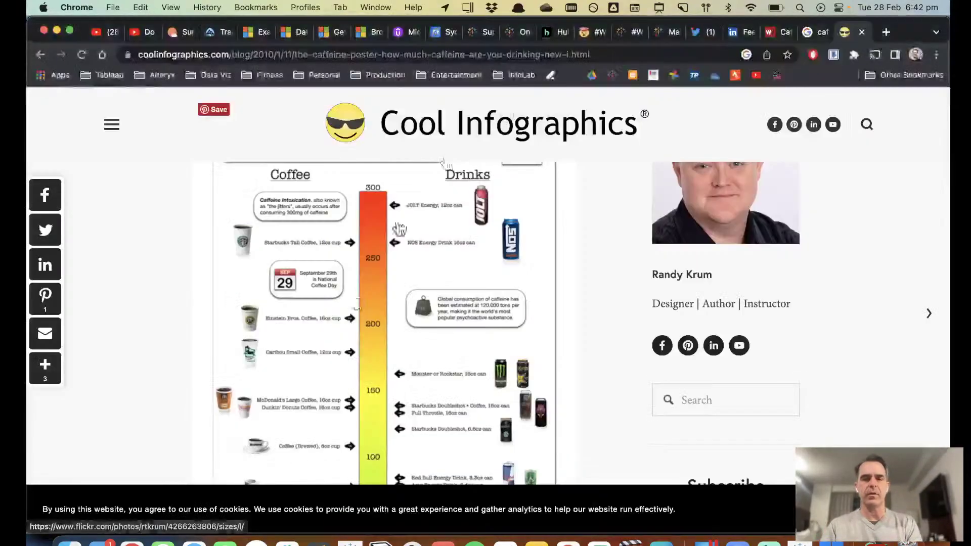
{"action": "left_click", "coordinate": [887, 33]}
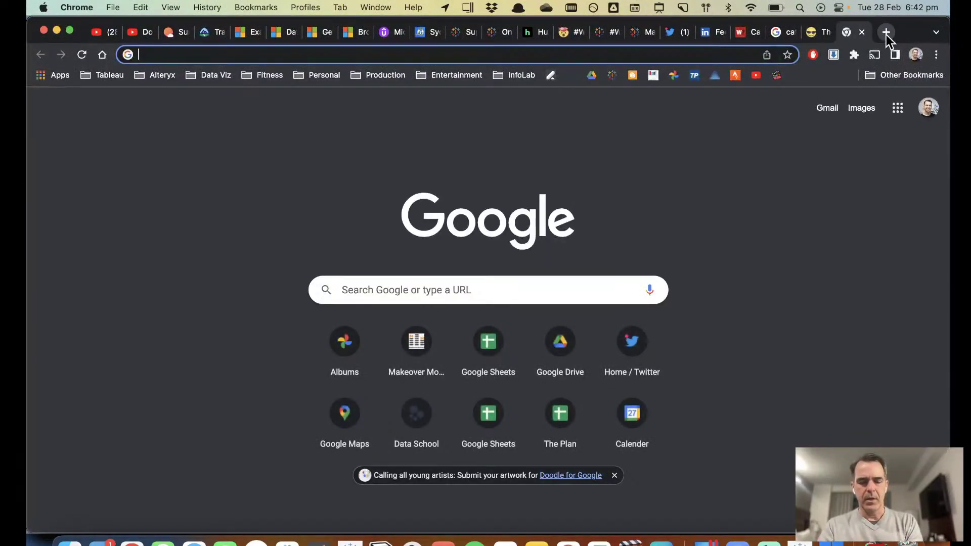
{"action": "type", "text": "caffgein"}
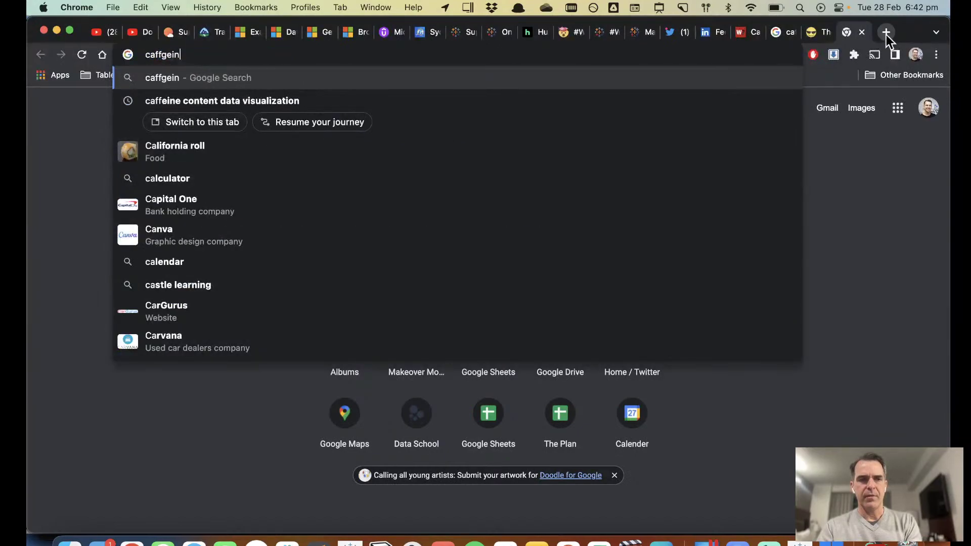
{"action": "key", "text": "BackSpace"}
{"action": "key", "text": "BackSpace"}
{"action": "key", "text": "BackSpace"}
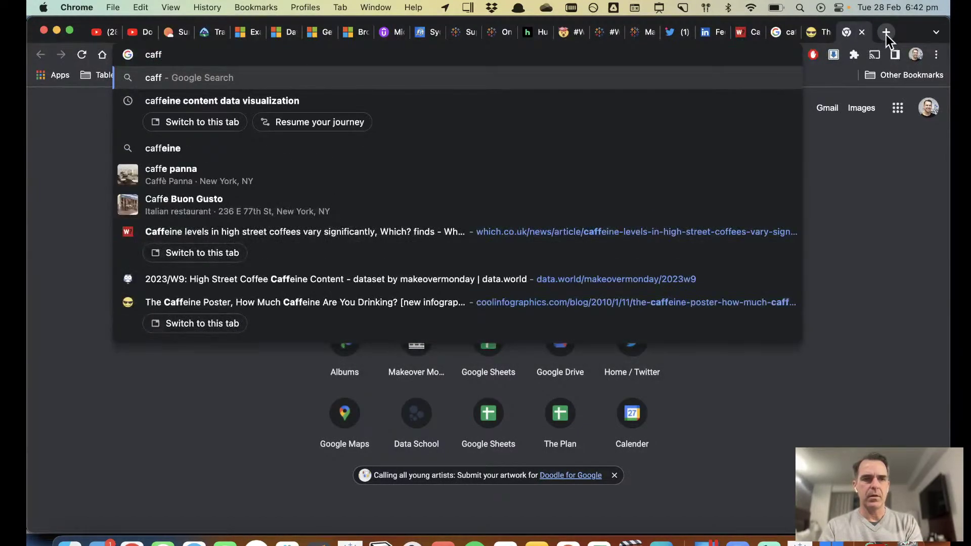
{"action": "type", "text": "eine"}
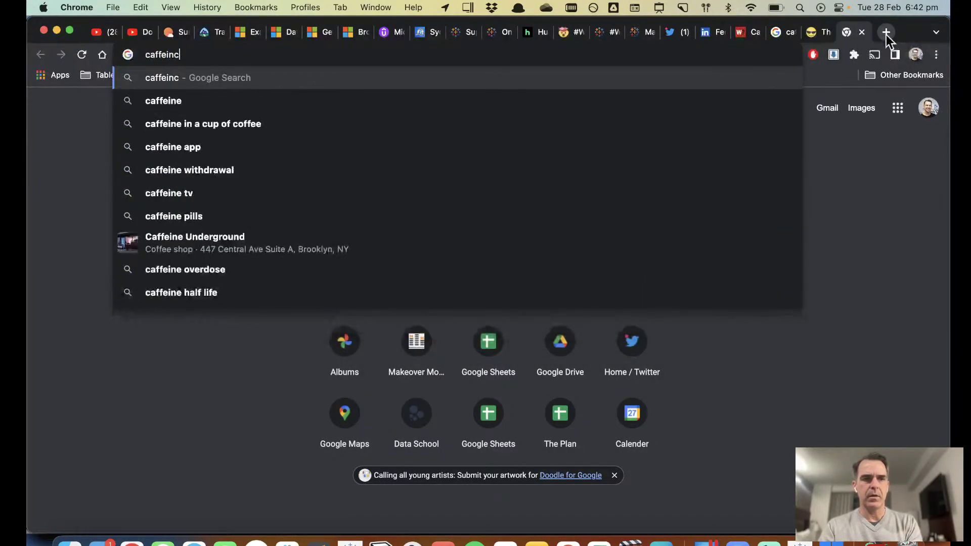
{"action": "type", "text": " per day "}
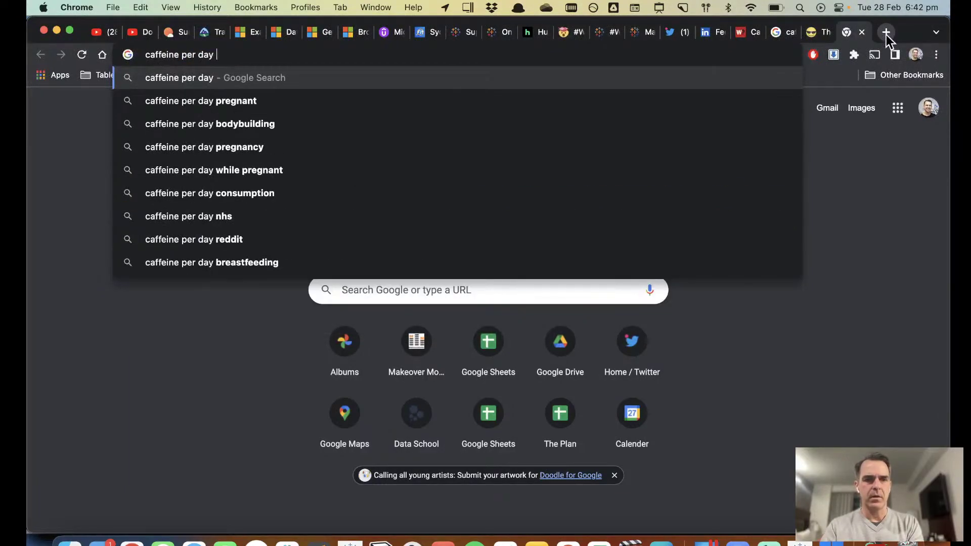
{"action": "type", "text": "recommen"}
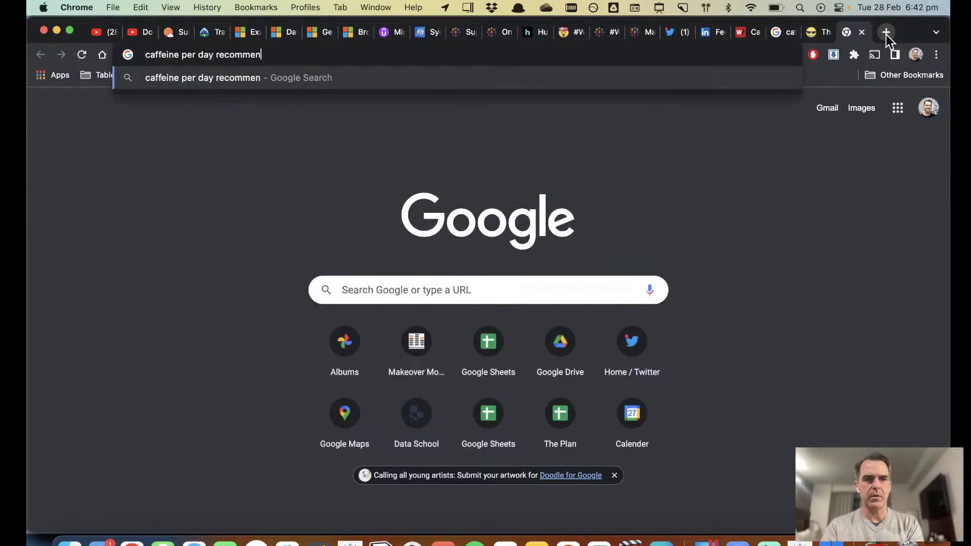
{"action": "type", "text": "dation"}
{"action": "key", "text": "Return"}
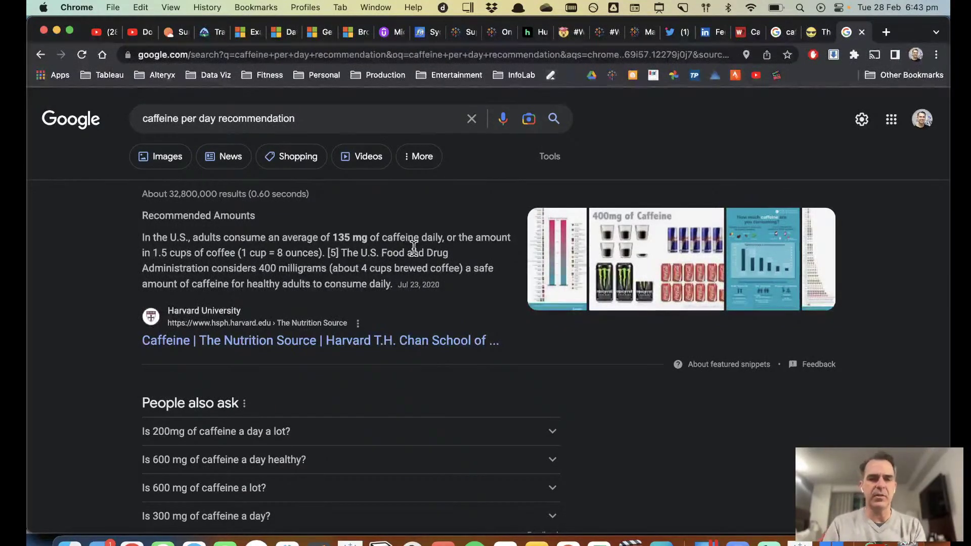
Step: Check the recommended daily caffeine amount in the Chrome search results and return to the Heatmap sheet in Tableau
{"action": "key", "text": "super+Tab"}
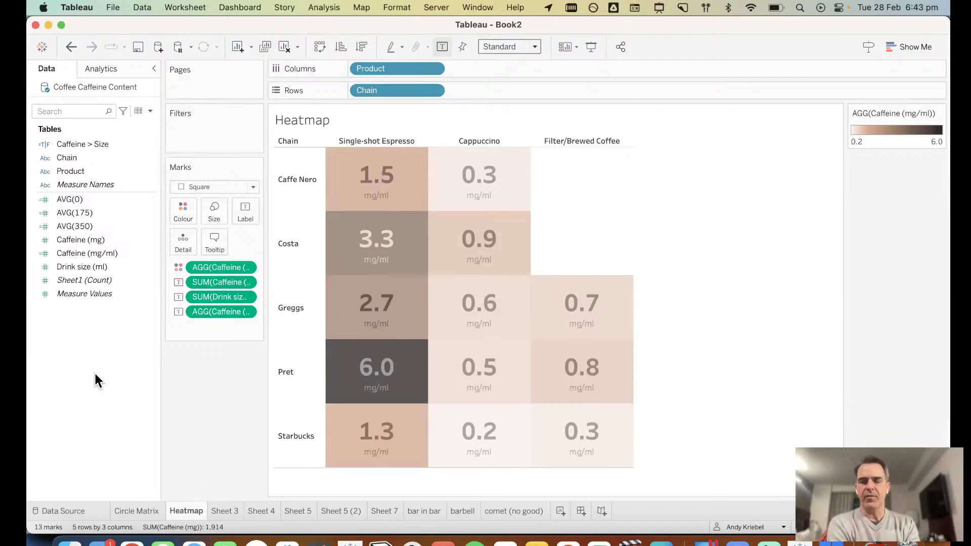
{"action": "key", "text": "super+Tab"}
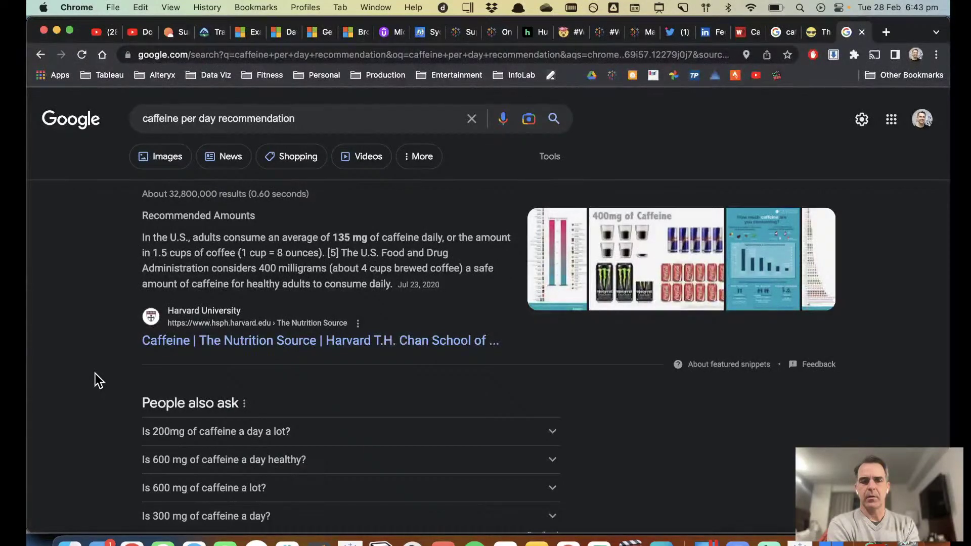
{"action": "key", "text": "super+Tab"}
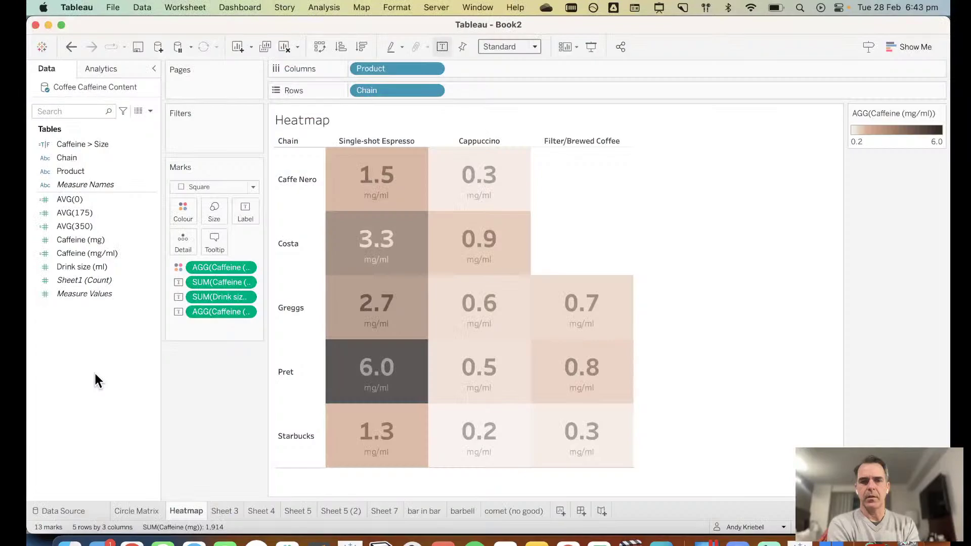
{"action": "key", "text": "super+Tab"}
{"action": "key", "text": "super+Tab"}
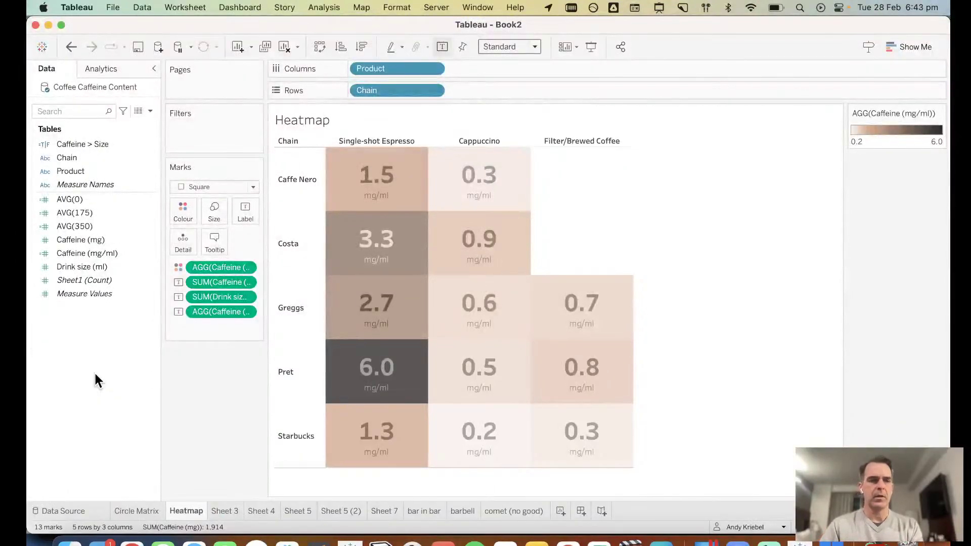
{"action": "right_click", "coordinate": [94, 372]}
{"action": "left_click", "coordinate": [181, 217]}
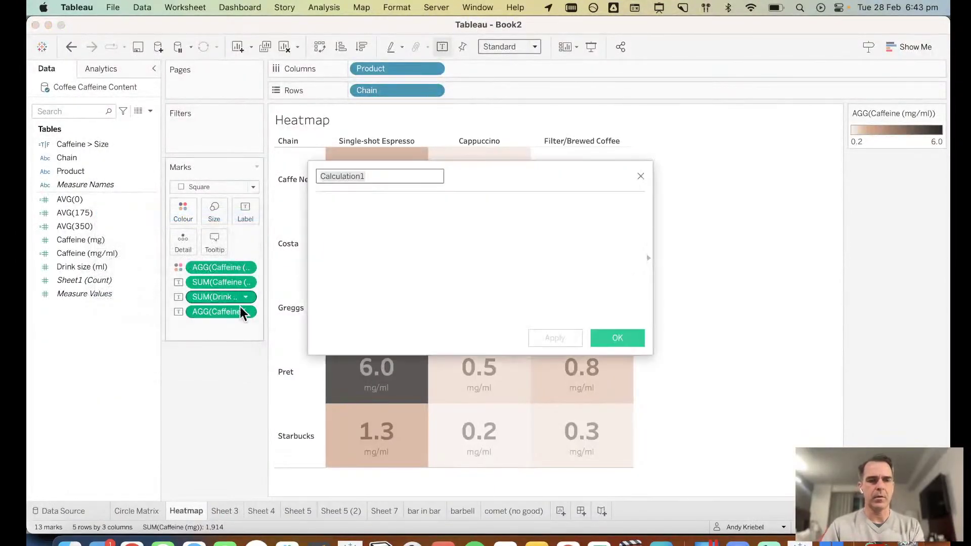
{"action": "left_click", "coordinate": [641, 177]}
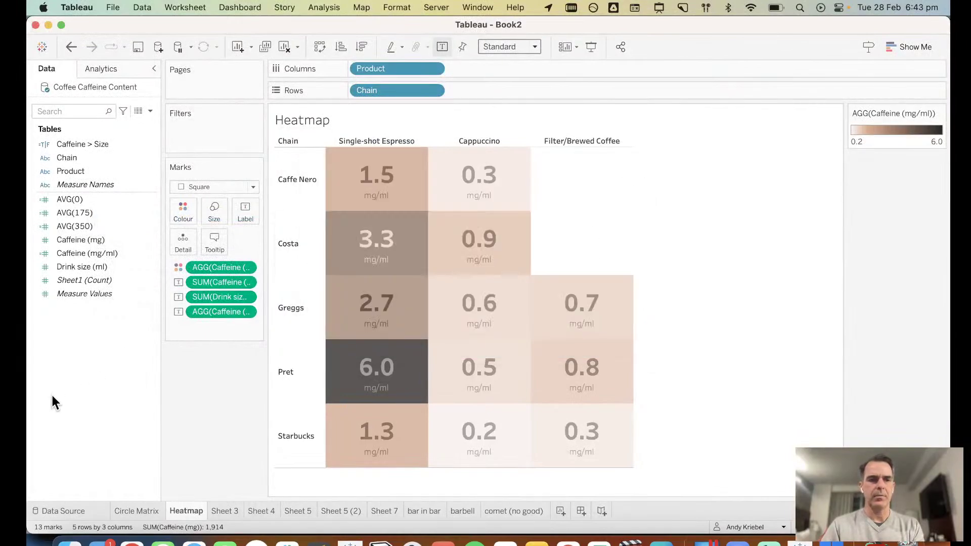
Step: Start a new parameter named Drink Size with the Integer data type
{"action": "right_click", "coordinate": [48, 395]}
{"action": "left_click", "coordinate": [112, 247]}
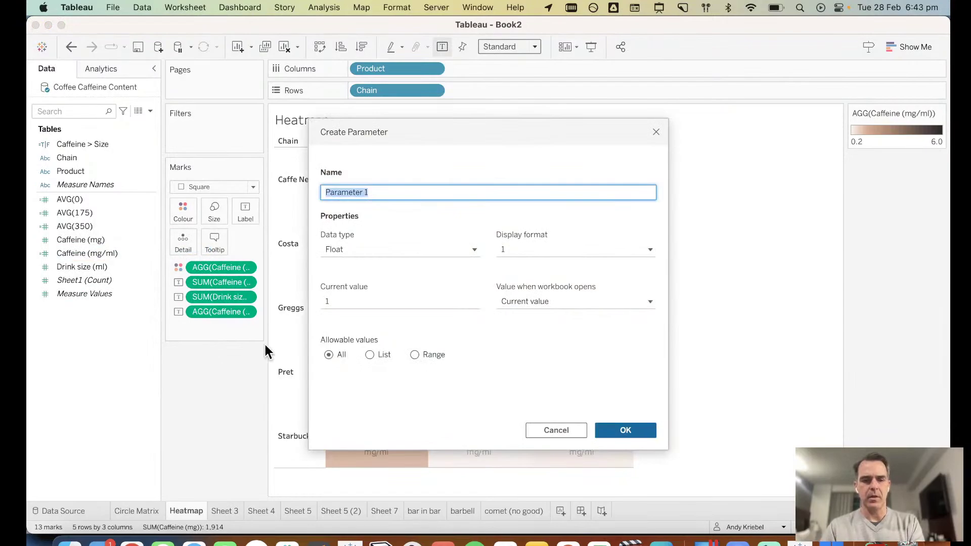
{"action": "type", "text": "What's t"}
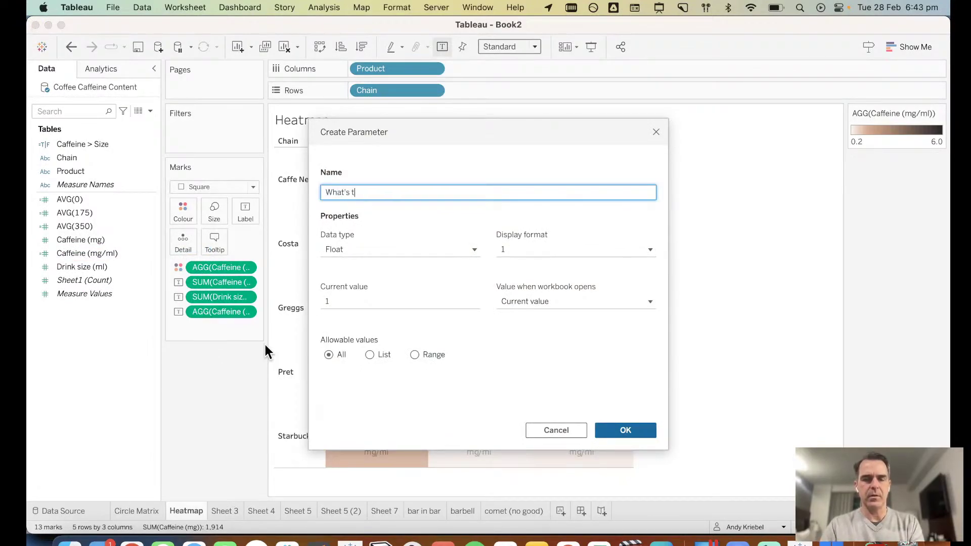
{"action": "key", "text": "super+a"}
{"action": "type", "text": "D"}
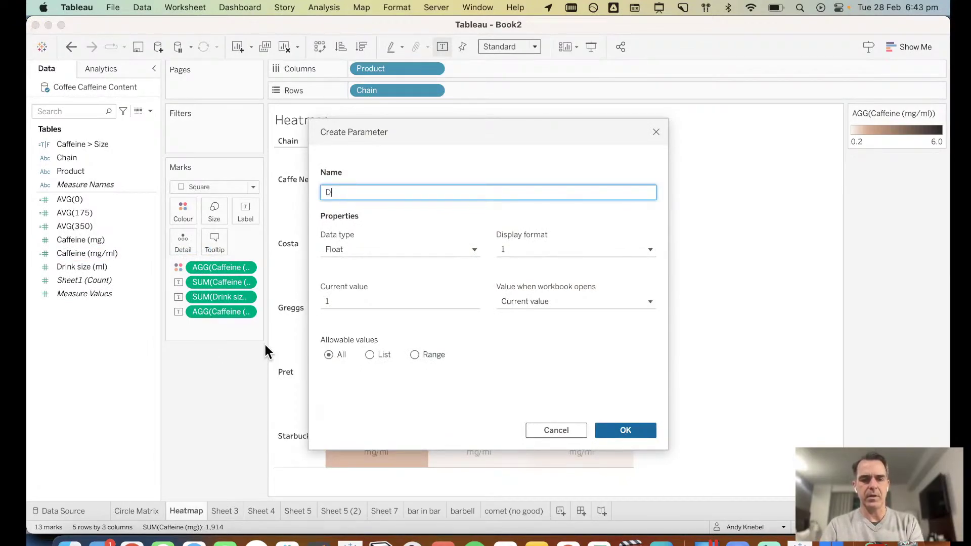
{"action": "type", "text": "rink Size"}
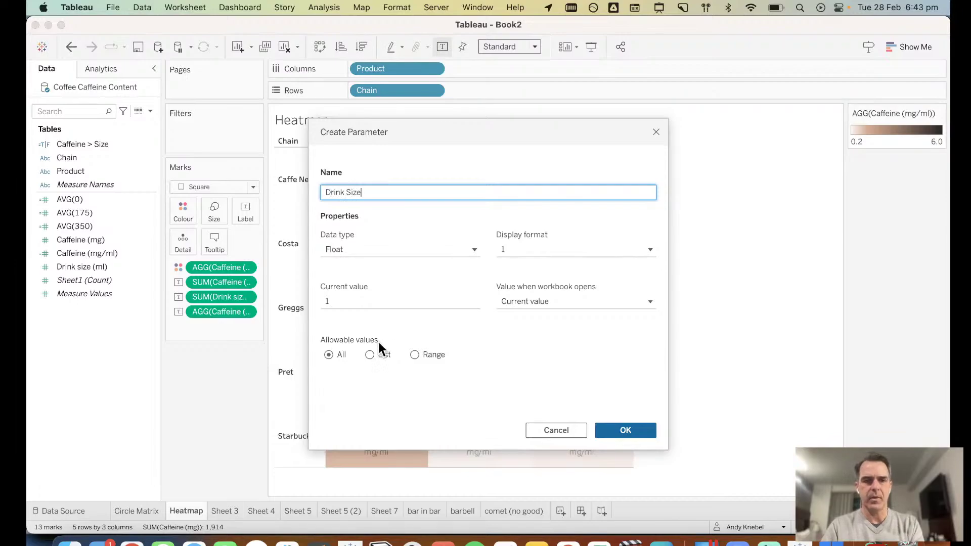
{"action": "left_click", "coordinate": [373, 248]}
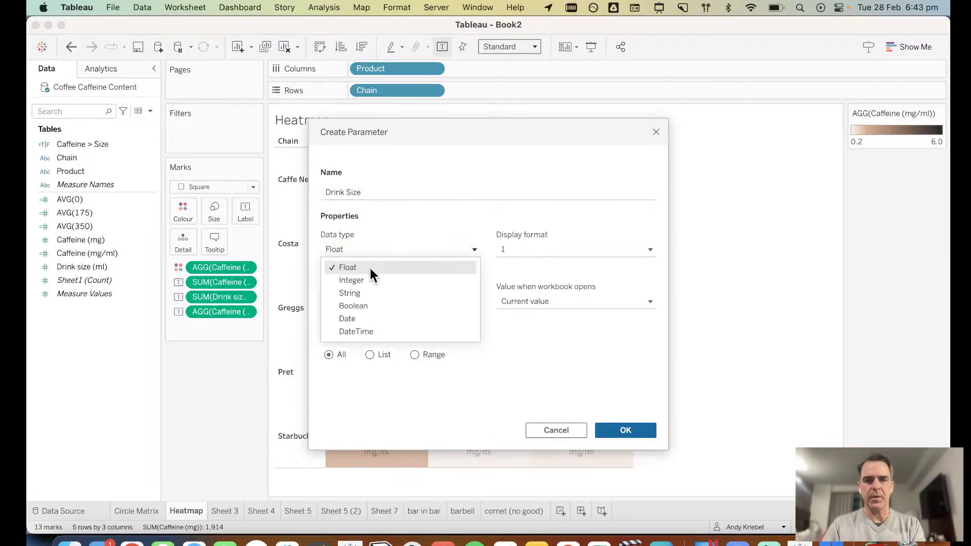
{"action": "left_click", "coordinate": [368, 278]}
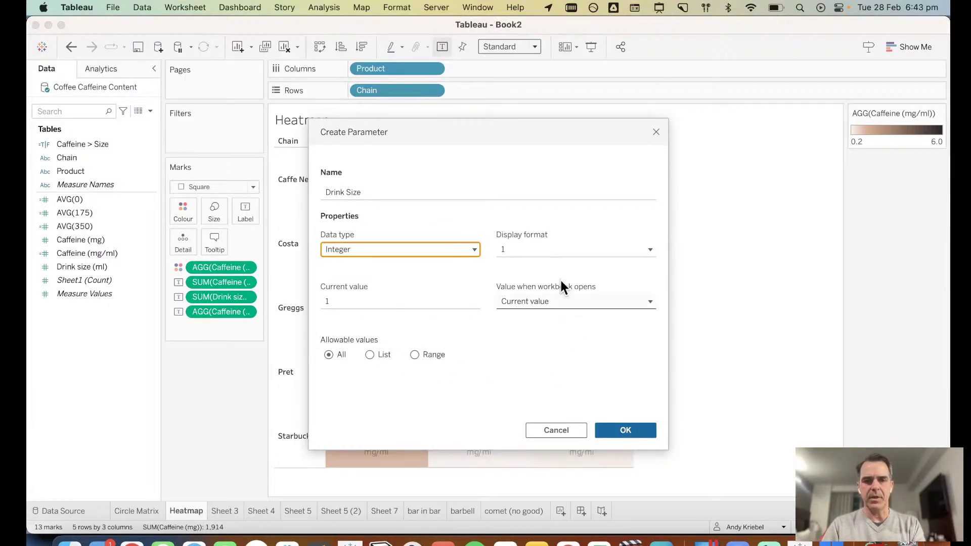
Step: Give the Drink Size parameter a custom number display format with 0 decimal places and the suffix " ml"
{"action": "left_click", "coordinate": [559, 249]}
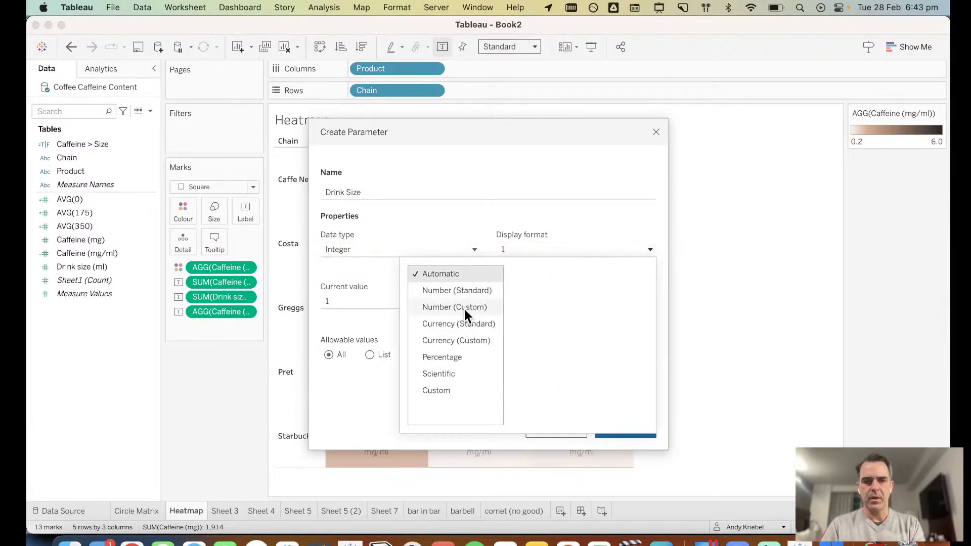
{"action": "left_click", "coordinate": [470, 290]}
{"action": "left_click", "coordinate": [479, 308]}
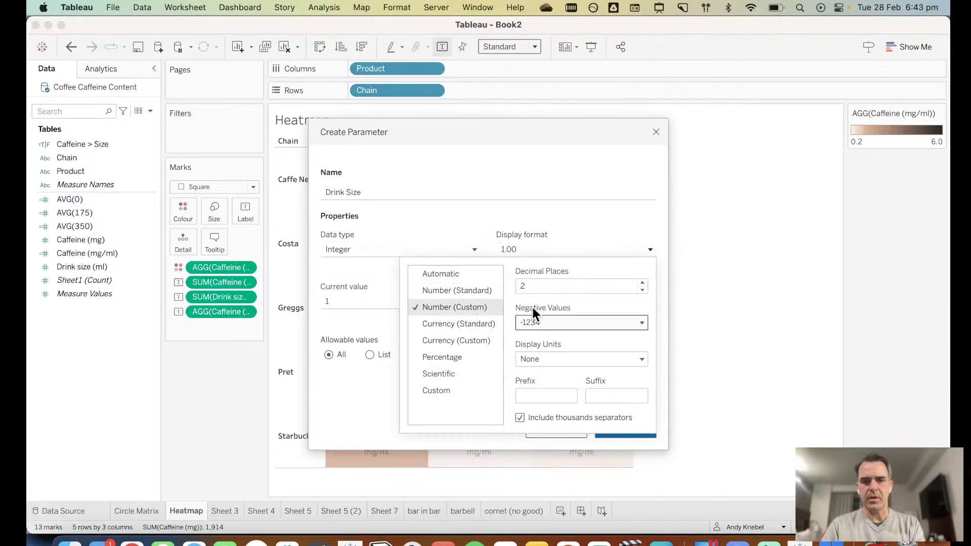
{"action": "left_click", "coordinate": [642, 290]}
{"action": "left_click", "coordinate": [642, 289]}
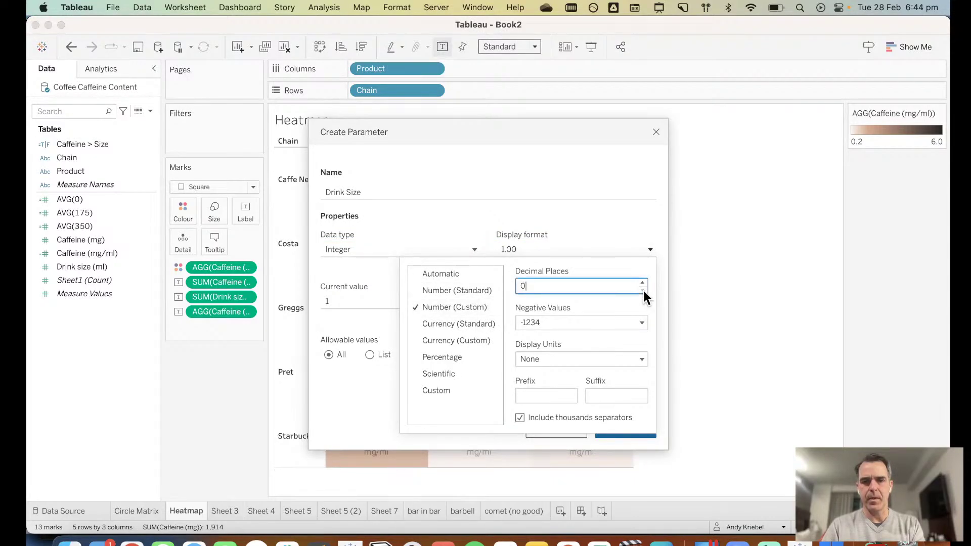
{"action": "left_click", "coordinate": [615, 396]}
{"action": "type", "text": "ml"}
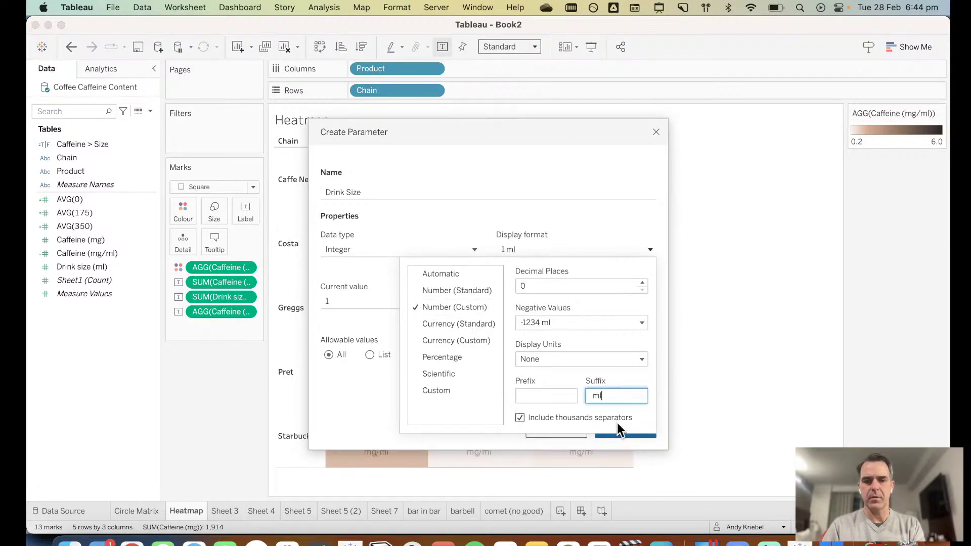
{"action": "left_click", "coordinate": [559, 159]}
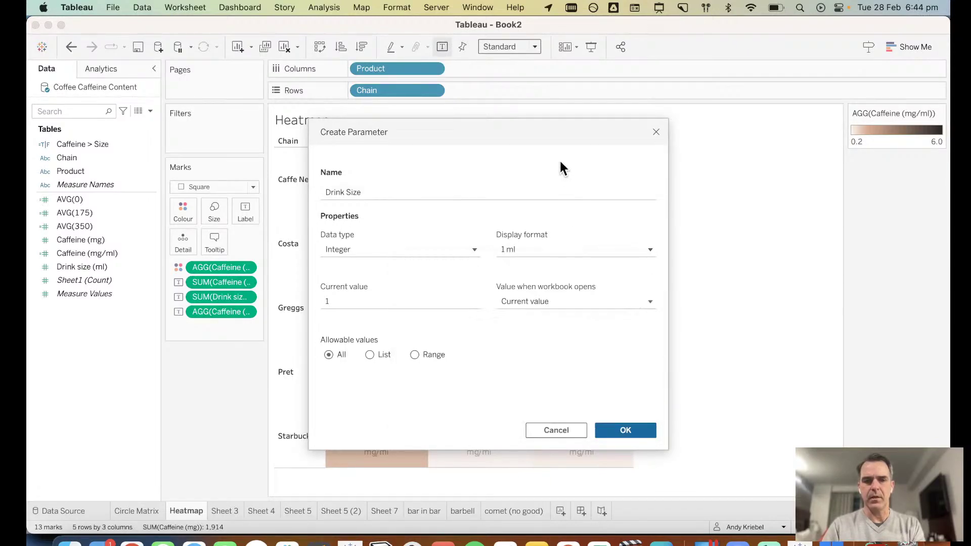
Step: Set the Drink Size parameter's current value to 250 and create the parameter
{"action": "left_click", "coordinate": [341, 303]}
{"action": "key", "text": "BackSpace"}
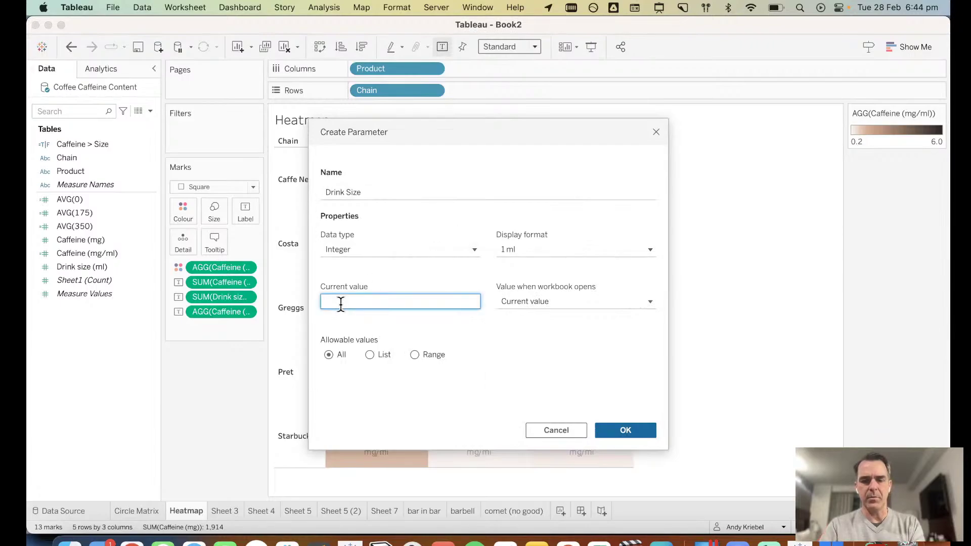
{"action": "key", "text": "super+space"}
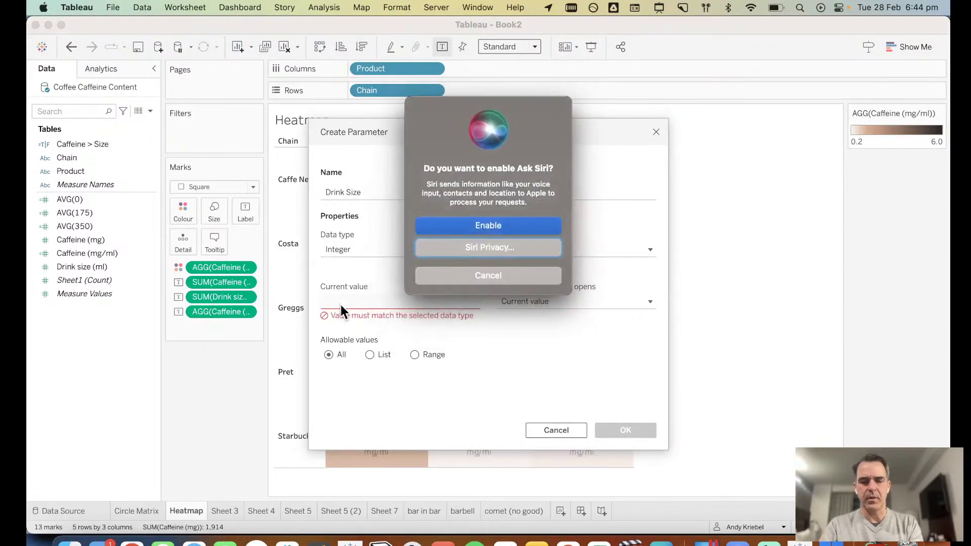
{"action": "left_click", "coordinate": [484, 275]}
{"action": "left_click", "coordinate": [403, 299]}
{"action": "type", "text": "250"}
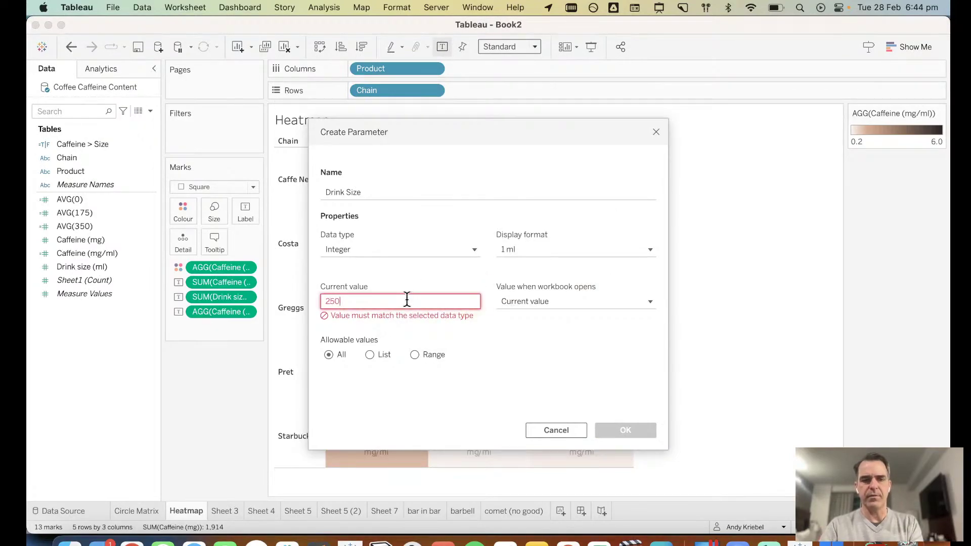
{"action": "key", "text": "Tab"}
{"action": "left_click", "coordinate": [616, 431]}
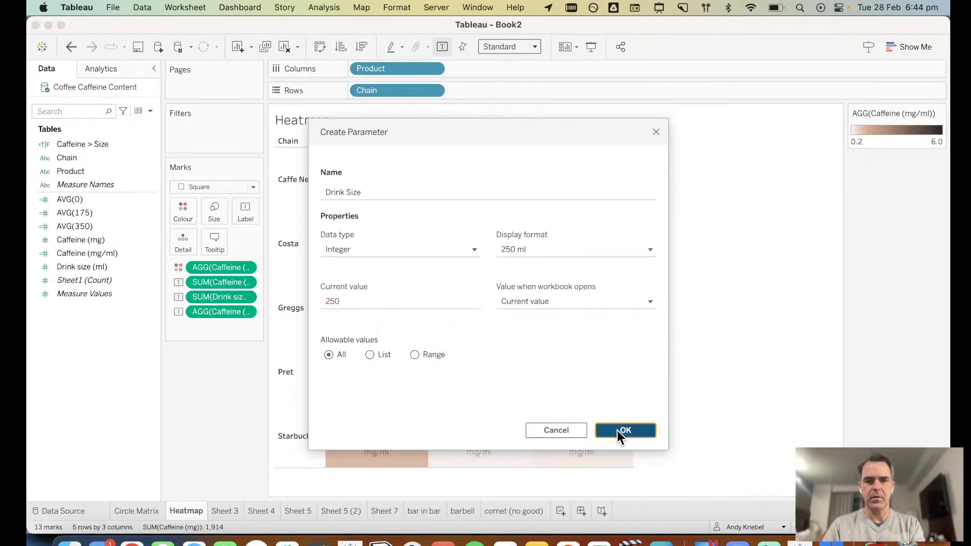
Step: Duplicate the Heatmap worksheet
{"action": "right_click", "coordinate": [190, 506]}
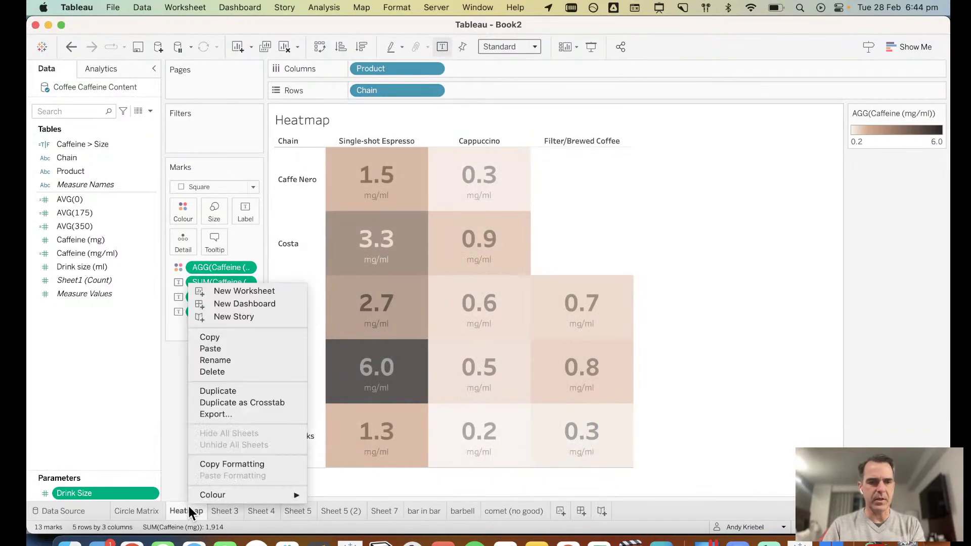
{"action": "left_click", "coordinate": [206, 387]}
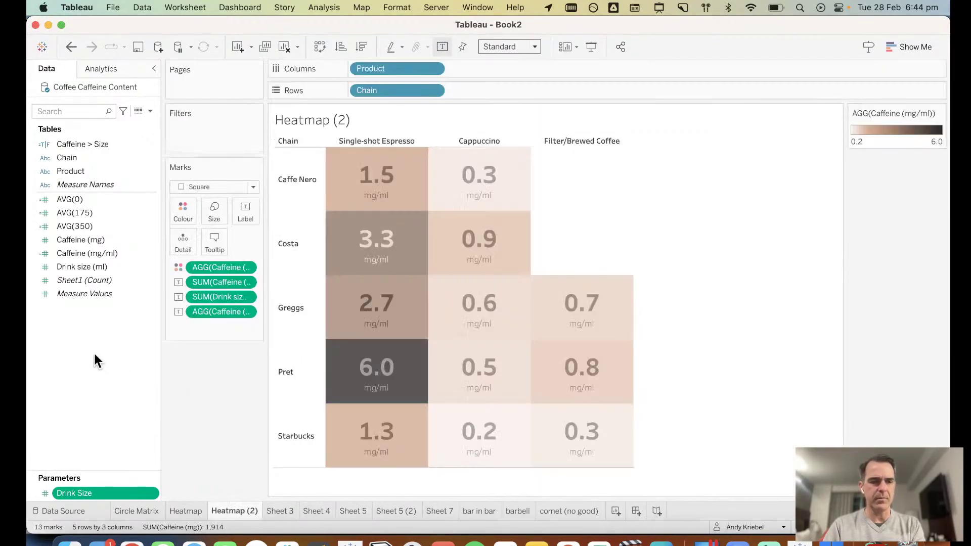
Step: Start a new calculated field named "Caffeine in your size"
{"action": "right_click", "coordinate": [93, 351]}
{"action": "left_click", "coordinate": [120, 362]}
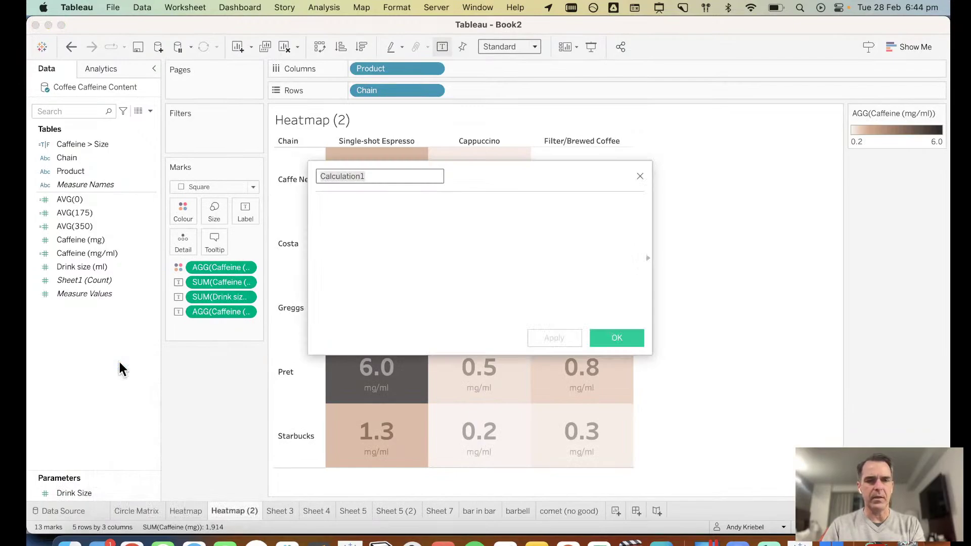
{"action": "type", "text": "Caffeince in"}
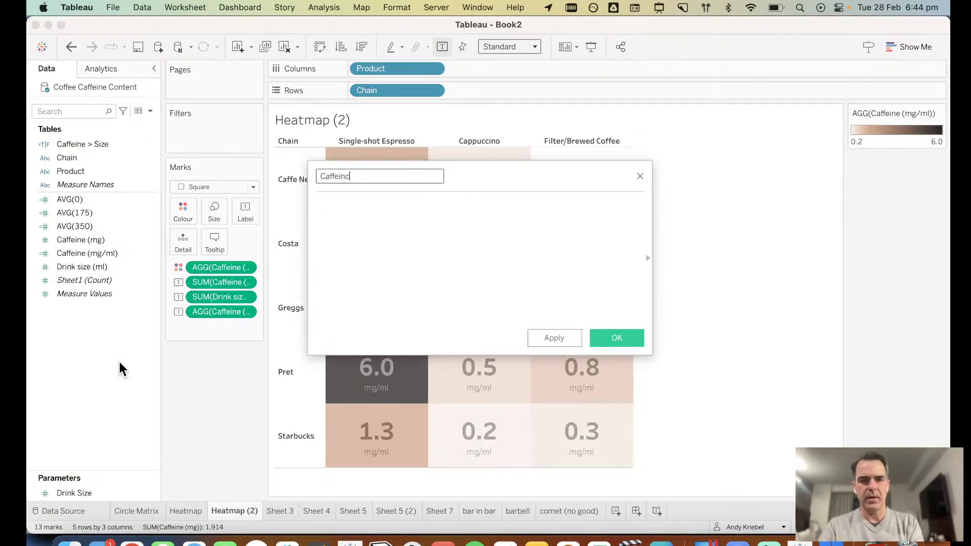
{"action": "key", "text": "BackSpace"}
{"action": "key", "text": "BackSpace"}
{"action": "key", "text": "BackSpace"}
{"action": "key", "text": "BackSpace"}
{"action": "key", "text": "BackSpace"}
{"action": "type", "text": "e in"}
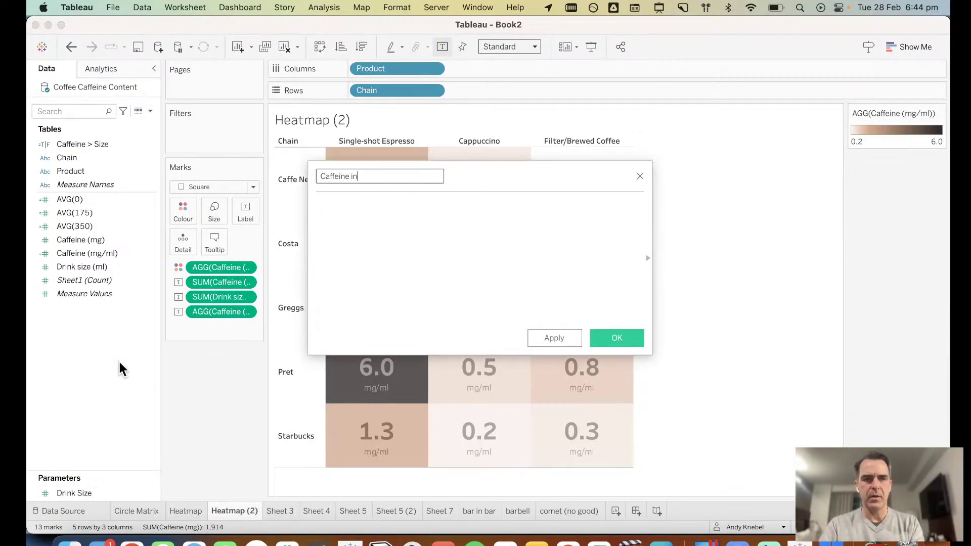
{"action": "type", "text": " your siz"}
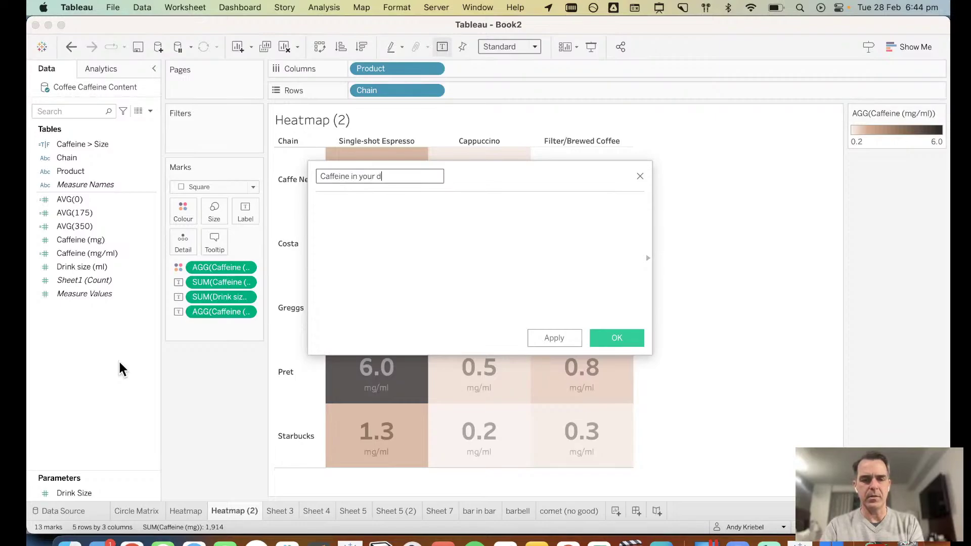
{"action": "type", "text": "e"}
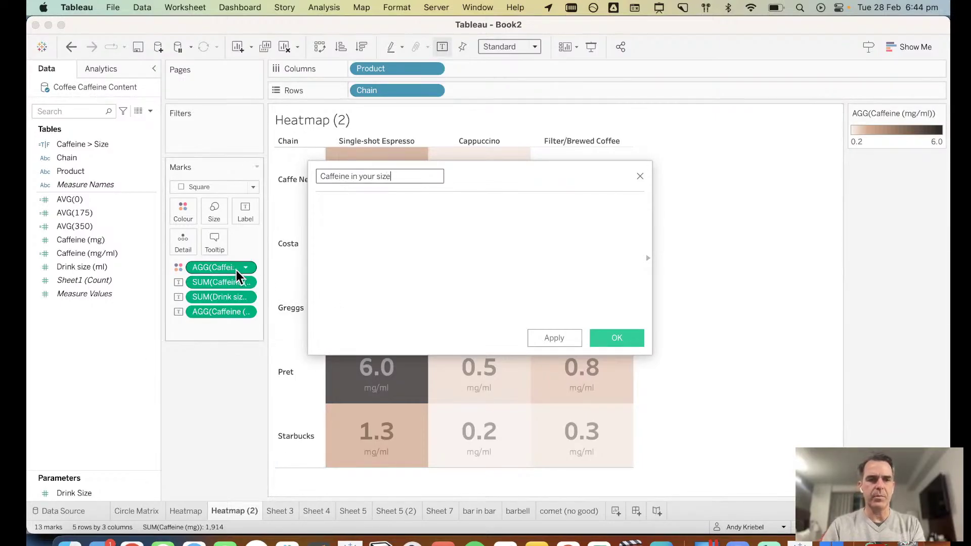
Step: Define the calculation as [Caffeine (mg/ml)]*[Drink Size], using the Drink Size parameter, and save the field
{"action": "left_click_drag", "start_coordinate": [235, 274], "coordinate": [433, 259]}
{"action": "type", "text": "*"}
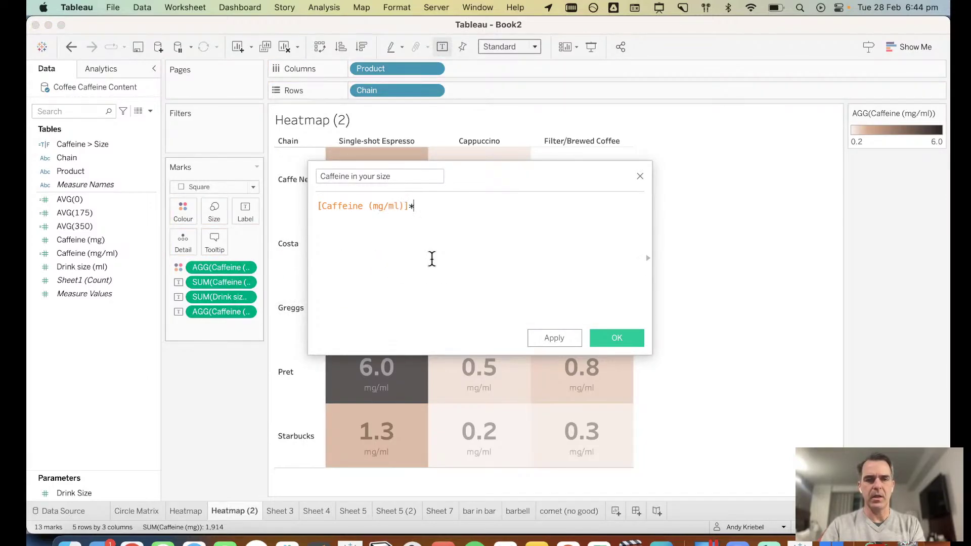
{"action": "type", "text": "dri"}
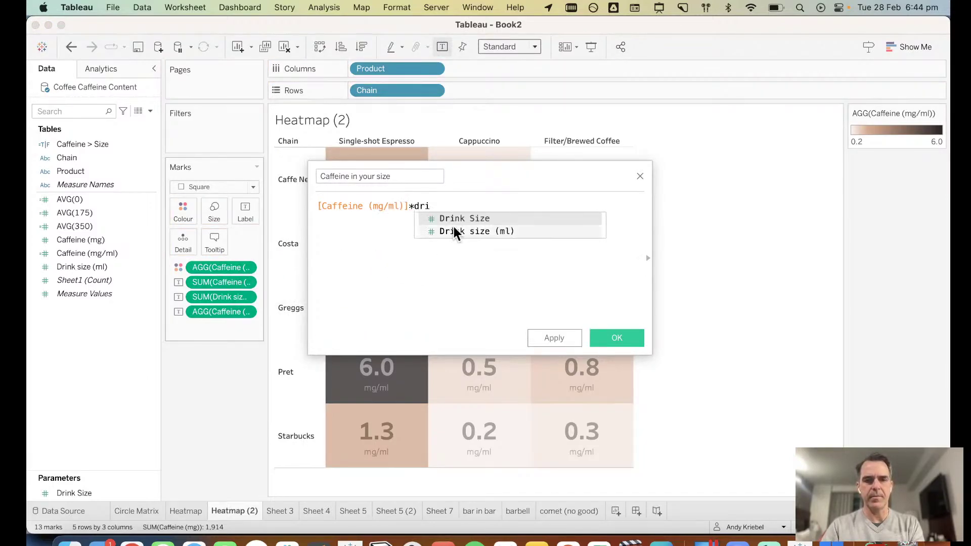
{"action": "left_click", "coordinate": [473, 220]}
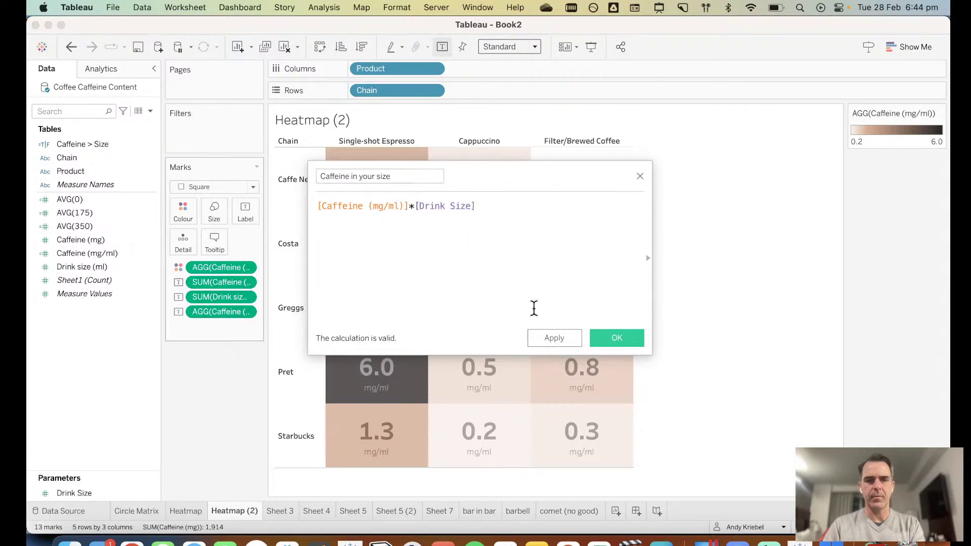
{"action": "left_click", "coordinate": [616, 339]}
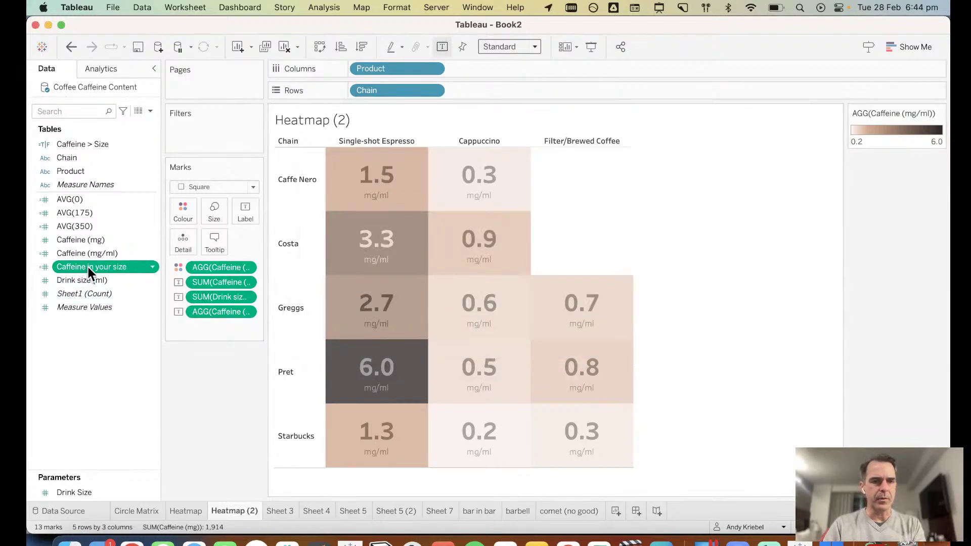
Step: Remove the Drink size (ml) and Caffeine (mg) fields from the heatmap's label marks
{"action": "left_click_drag", "start_coordinate": [88, 267], "coordinate": [113, 271]}
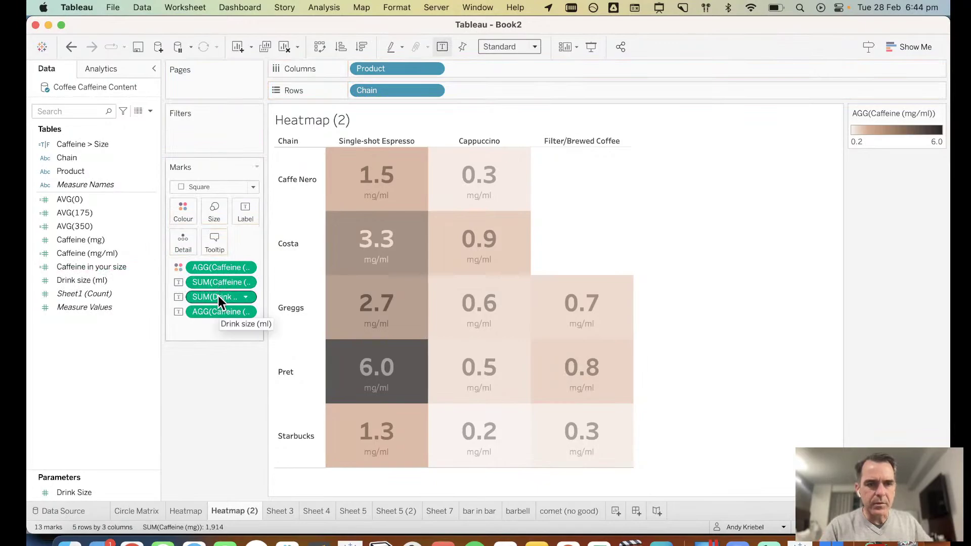
{"action": "left_click_drag", "start_coordinate": [217, 296], "coordinate": [221, 342]}
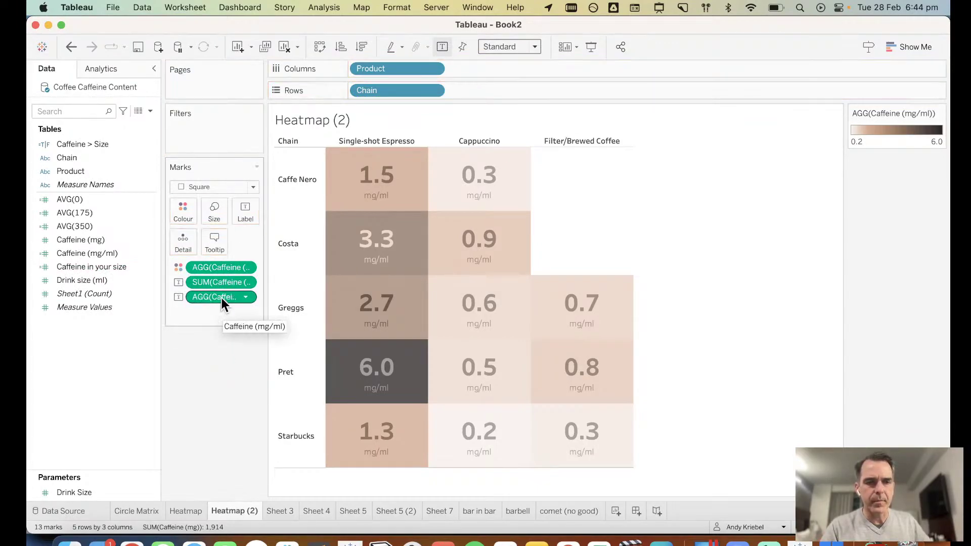
{"action": "left_click_drag", "start_coordinate": [221, 284], "coordinate": [223, 384]}
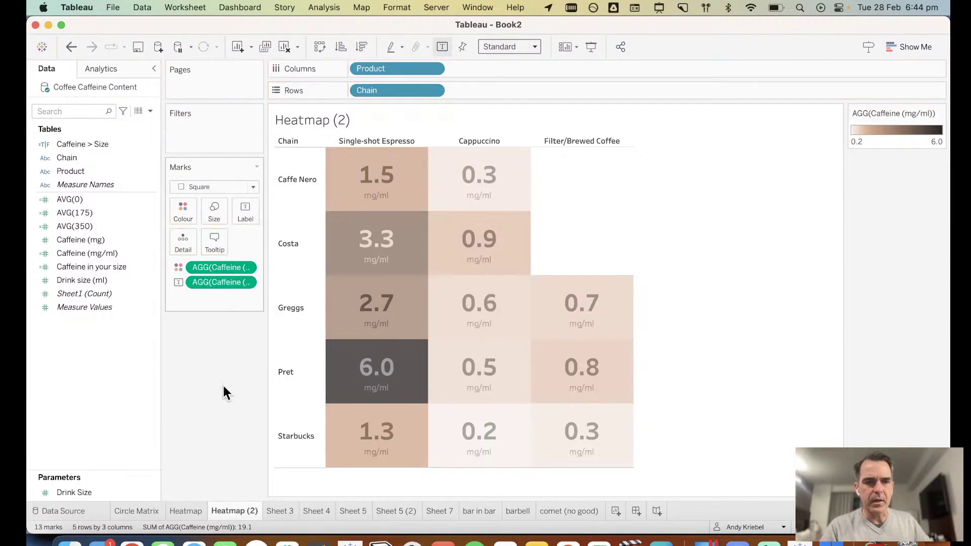
Step: Replace the Caffeine (mg/ml) label field with Caffeine in your size and show the Drink Size parameter control
{"action": "mouse_move", "coordinate": [210, 284]}
{"action": "left_mouse_down"}
{"action": "mouse_move", "coordinate": [182, 241]}
{"action": "mouse_move", "coordinate": [217, 283]}
{"action": "left_mouse_up"}
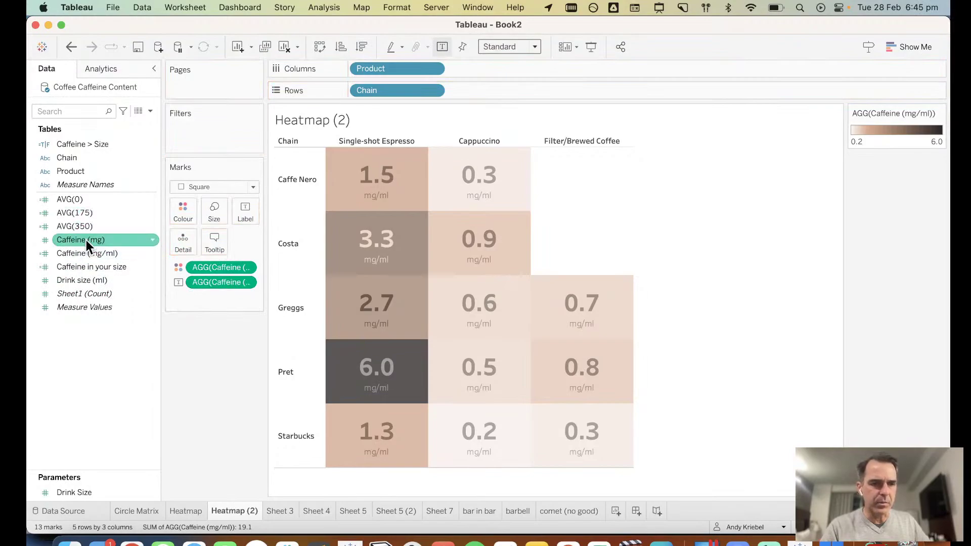
{"action": "left_click_drag", "start_coordinate": [96, 265], "coordinate": [224, 281]}
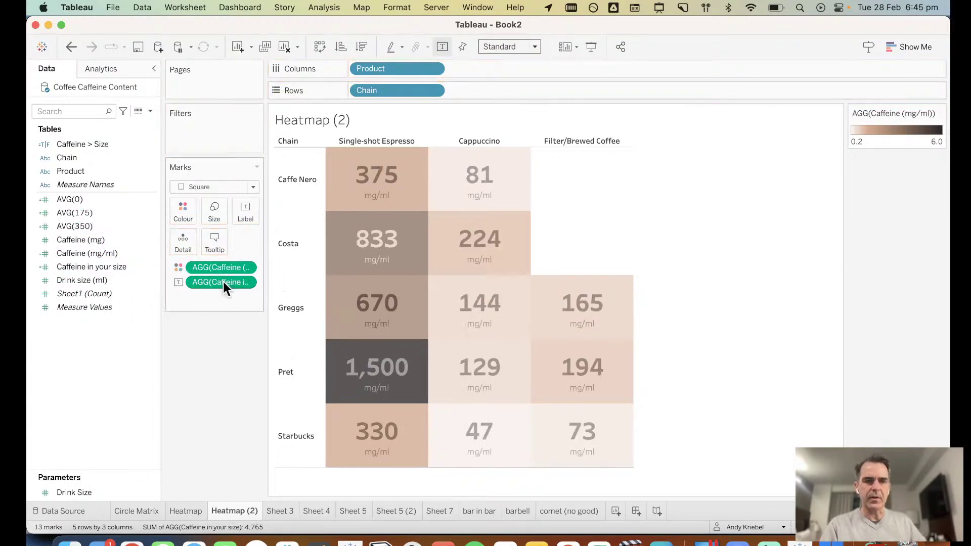
{"action": "right_click", "coordinate": [89, 495]}
{"action": "left_click", "coordinate": [142, 296]}
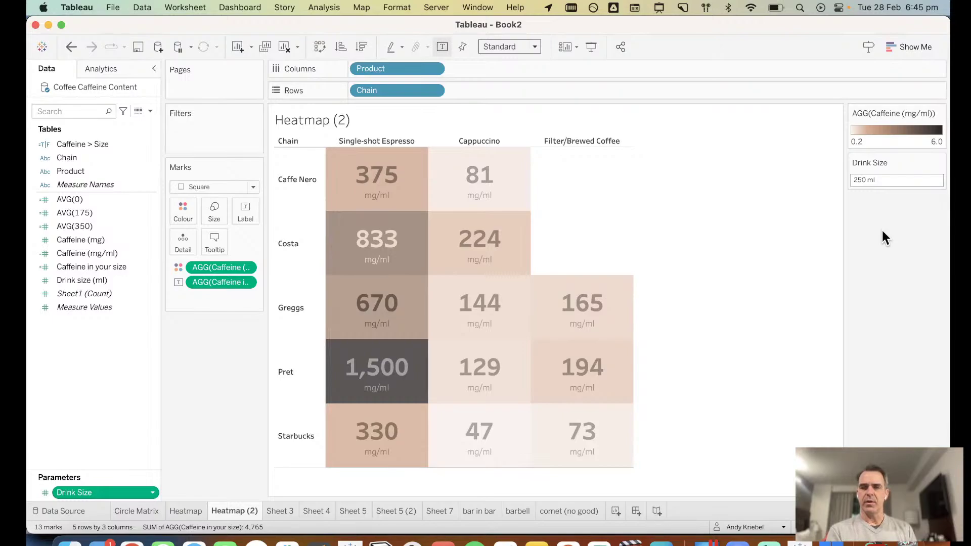
Step: Switch to Chrome and search Google in a new tab for "how many ml in a cappuccino"
{"action": "left_click", "coordinate": [132, 543]}
{"action": "left_click", "coordinate": [886, 32]}
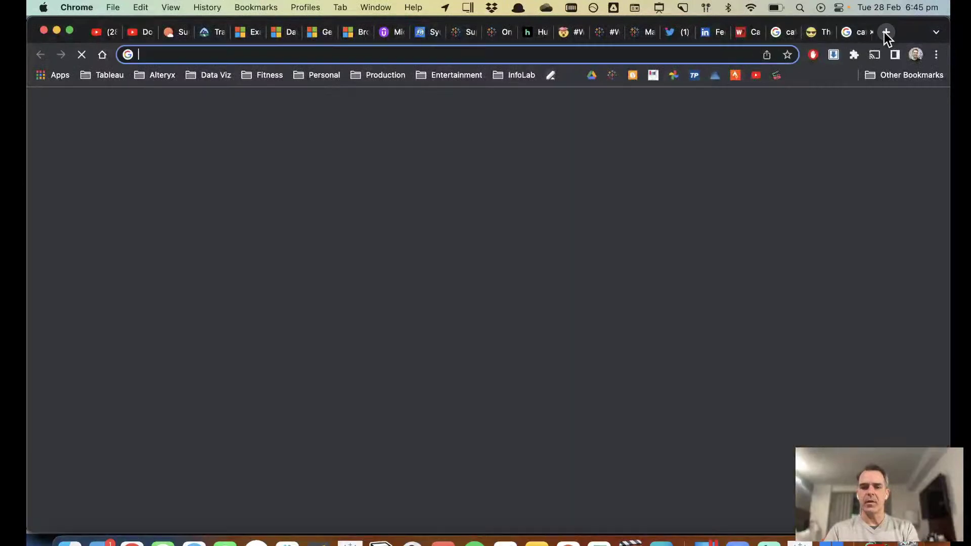
{"action": "type", "text": "ml in a cu"}
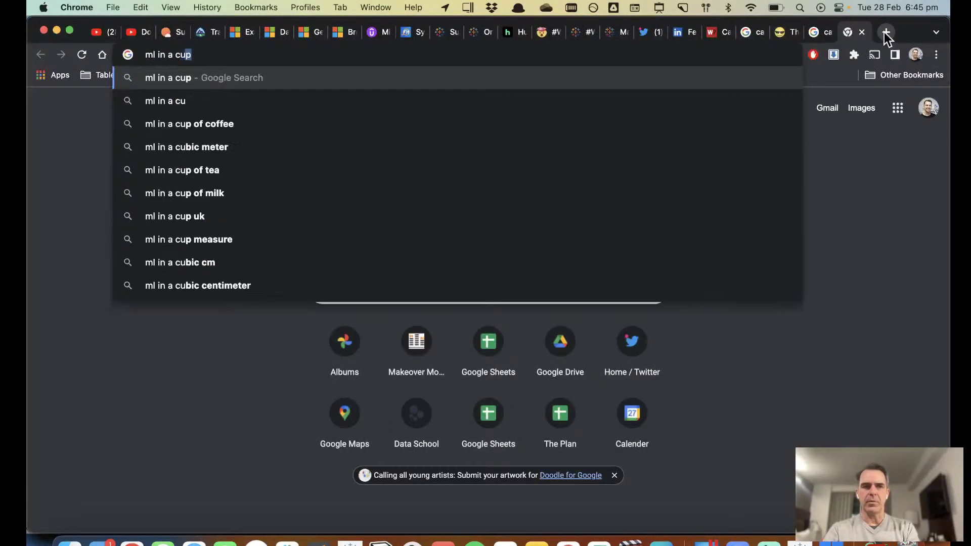
{"action": "key", "text": "BackSpace"}
{"action": "key", "text": "BackSpace"}
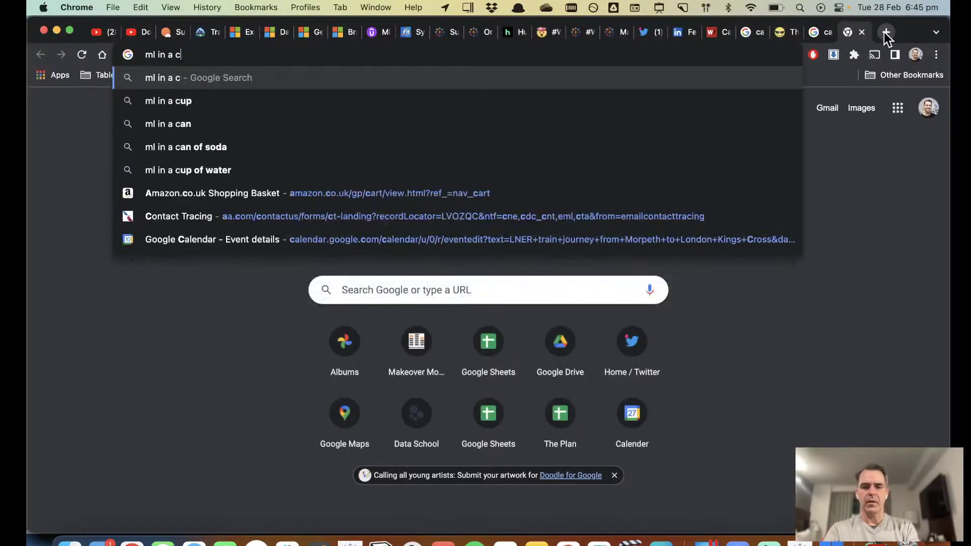
{"action": "type", "text": "u"}
{"action": "key", "text": "BackSpace"}
{"action": "key", "text": "BackSpace"}
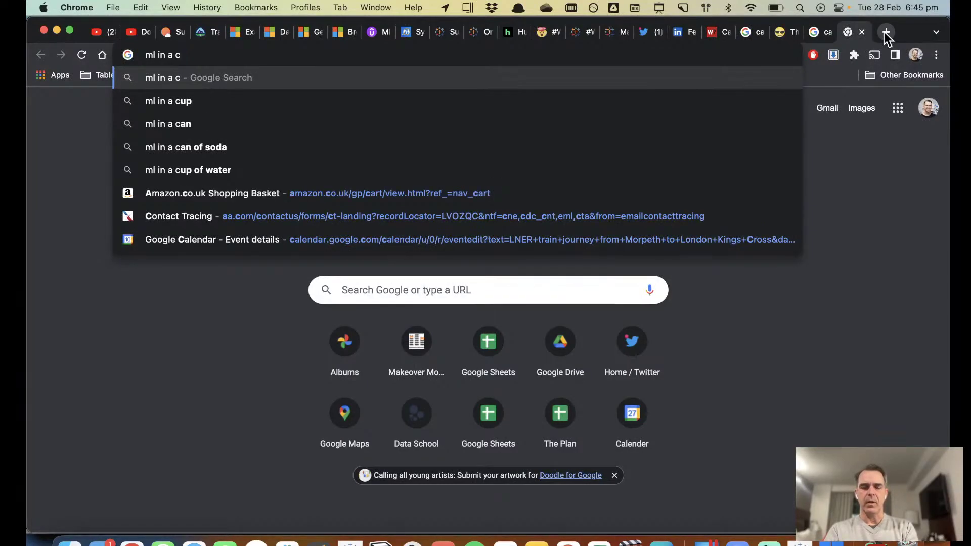
{"action": "type", "text": "app"}
{"action": "key", "text": "Down"}
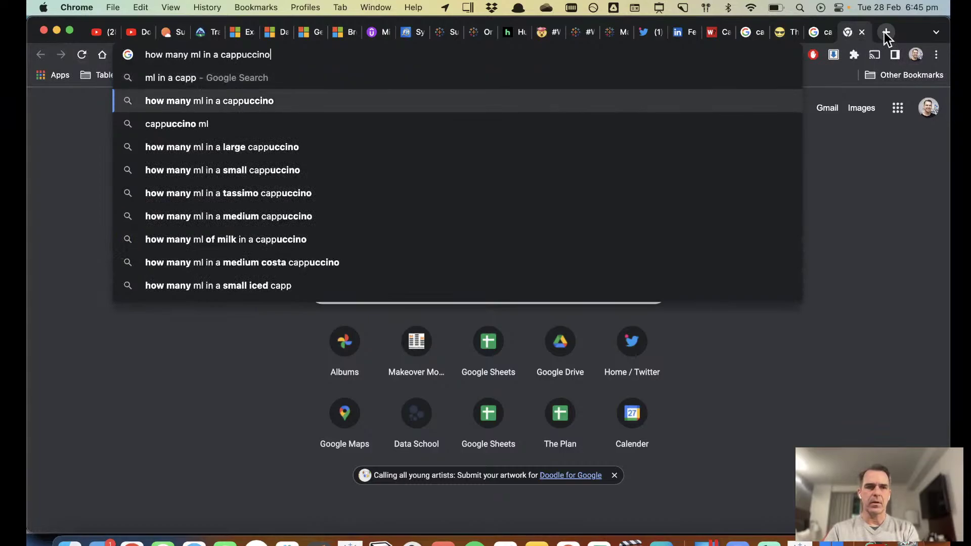
{"action": "key", "text": "Return"}
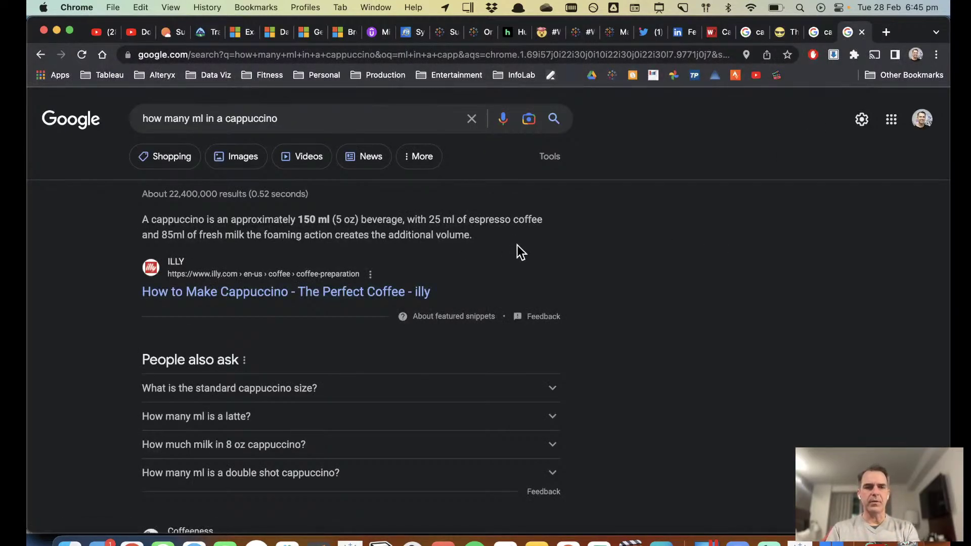
Step: Switch back to Tableau and set the Drink Size parameter to 150 ml
{"action": "key", "text": "super+Tab"}
{"action": "left_click", "coordinate": [880, 179]}
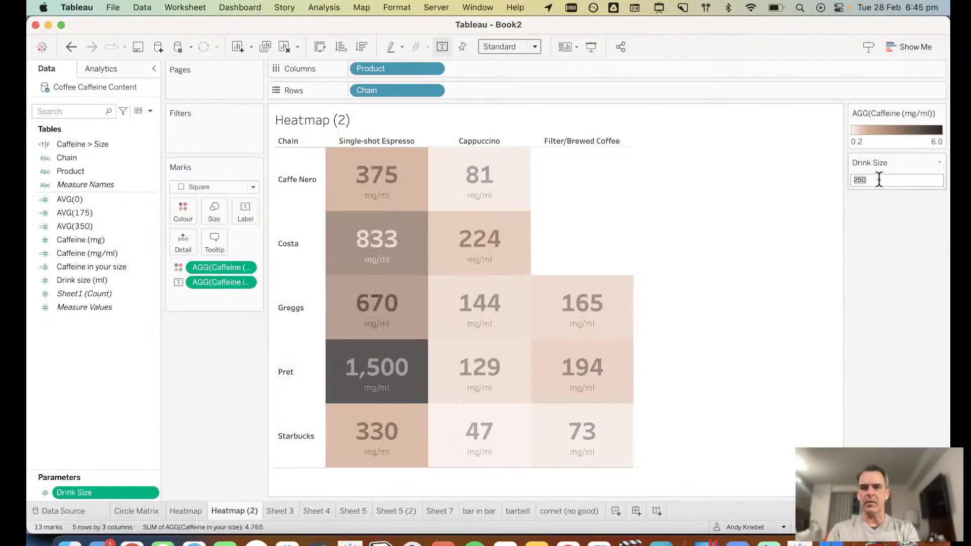
{"action": "type", "text": "150"}
{"action": "key", "text": "Return"}
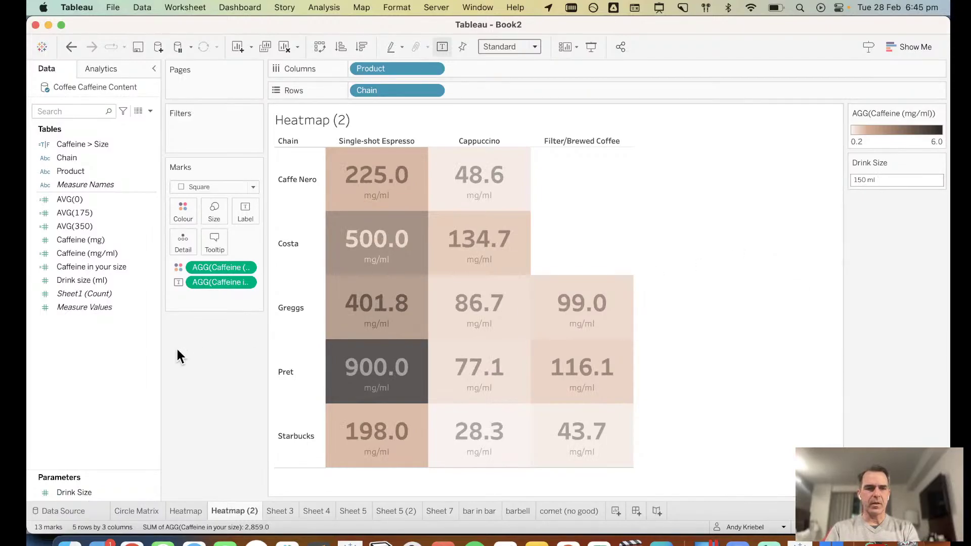
Step: Set the default number format of Caffeine in your size to Number (Custom) with 0 decimal places
{"action": "left_click", "coordinate": [84, 266]}
{"action": "right_click", "coordinate": [96, 268]}
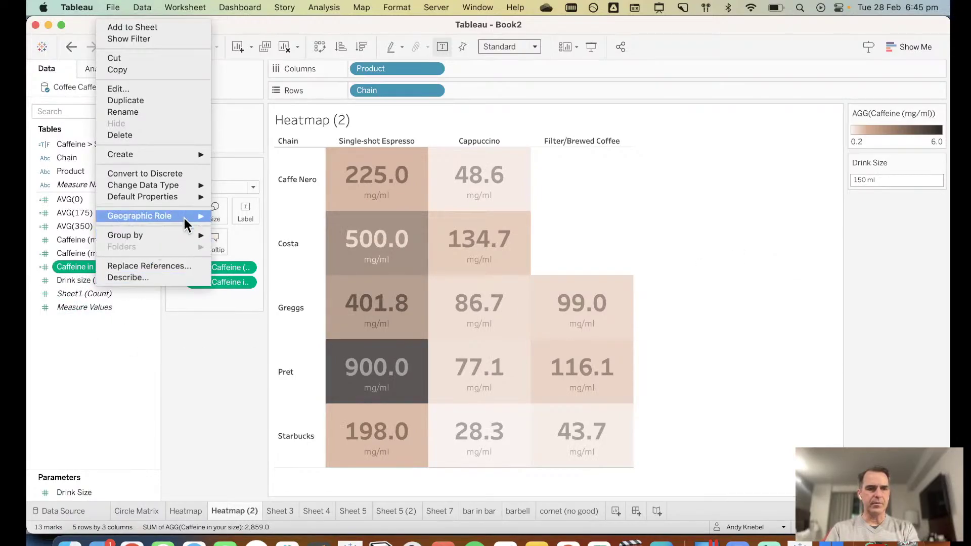
{"action": "mouse_move", "coordinate": [195, 197]}
{"action": "left_click", "coordinate": [249, 222]}
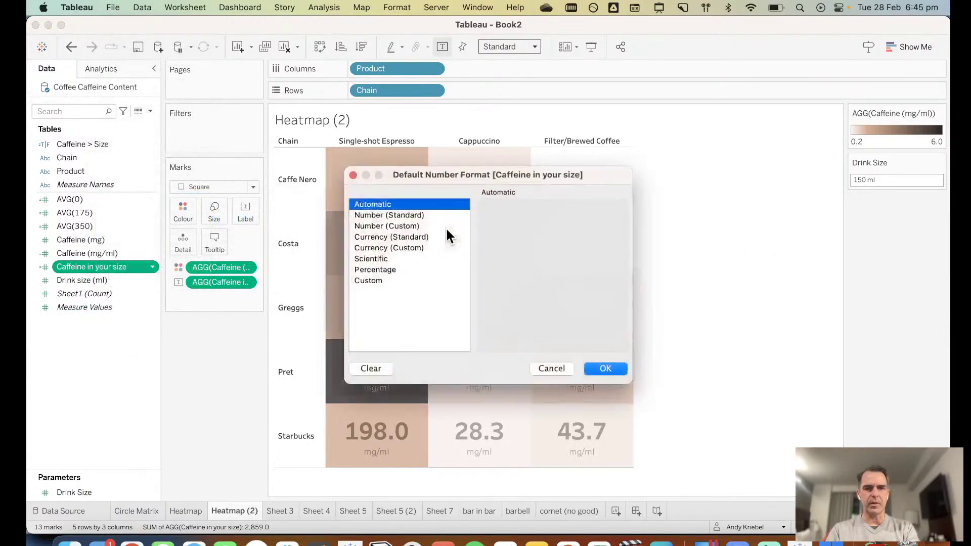
{"action": "left_click", "coordinate": [404, 227]}
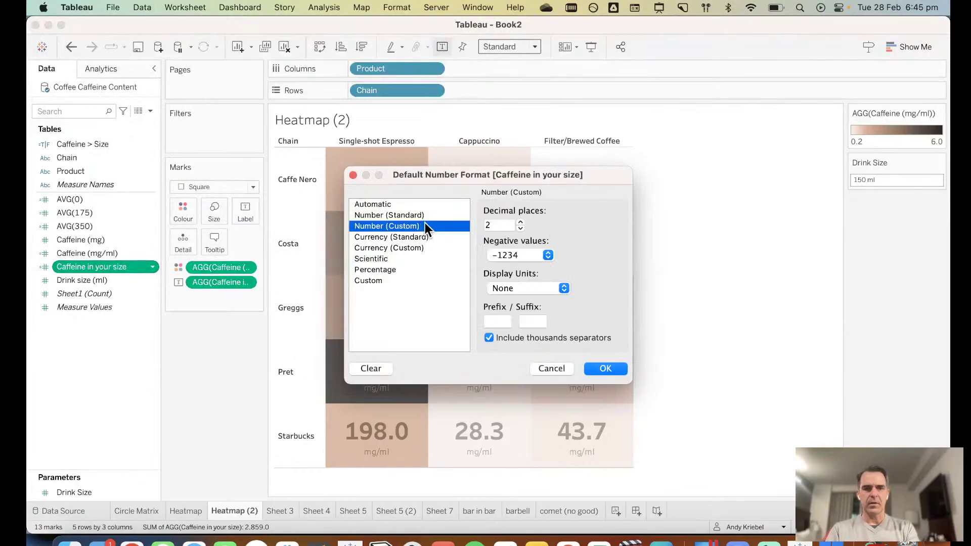
{"action": "left_click", "coordinate": [521, 223]}
{"action": "left_click", "coordinate": [520, 222]}
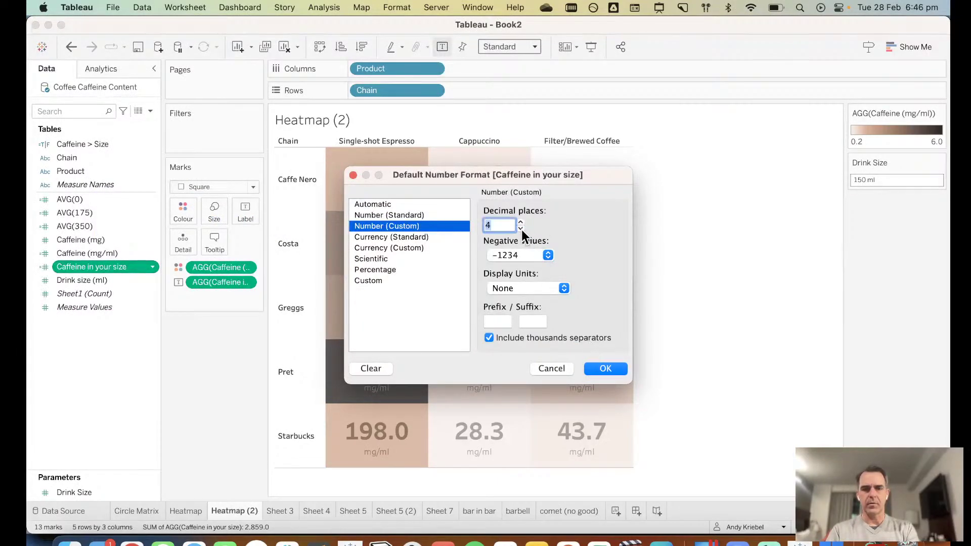
{"action": "type", "text": "0"}
{"action": "key", "text": "Tab"}
{"action": "left_click", "coordinate": [605, 370]}
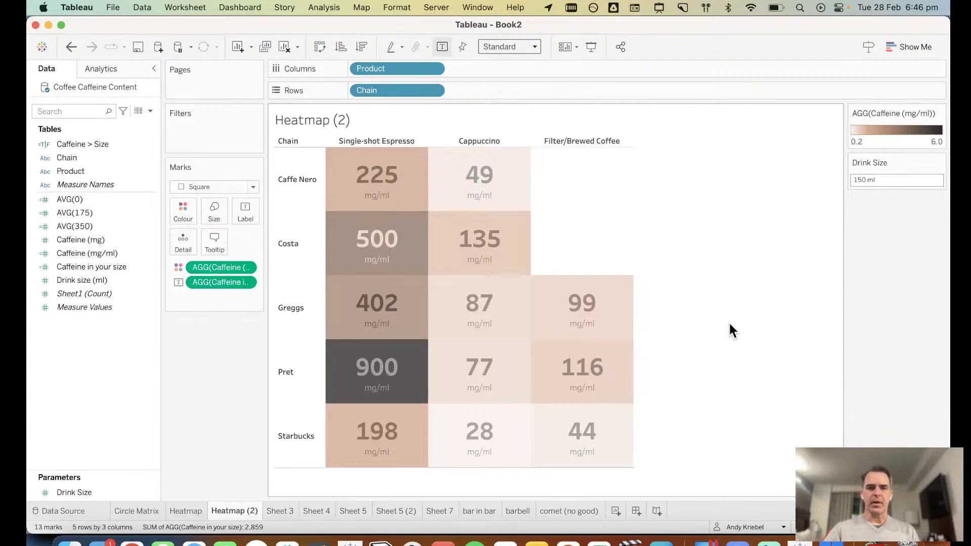
Step: Filter the heatmap to keep only Cappuccino and remove Product from Columns
{"action": "mouse_move", "coordinate": [238, 505]}
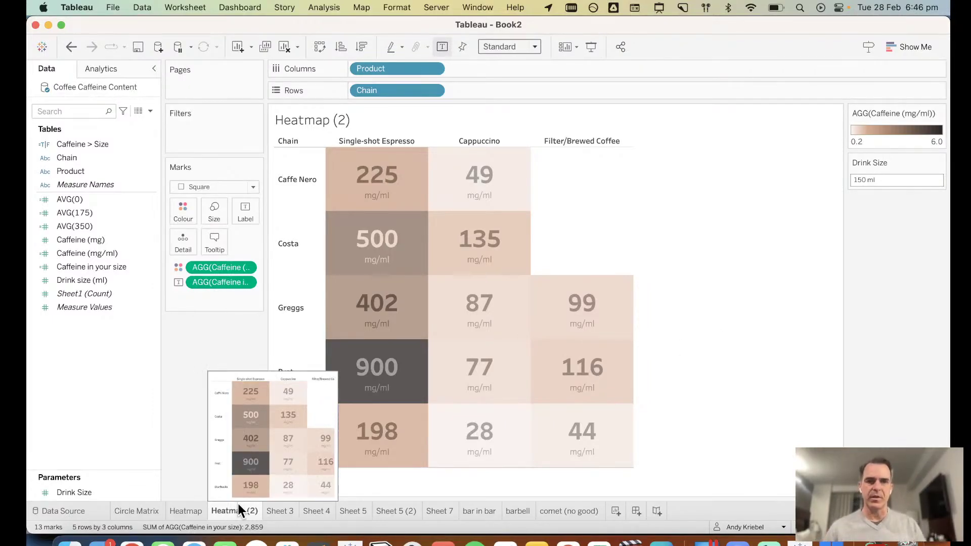
{"action": "left_click", "coordinate": [474, 142]}
{"action": "left_click", "coordinate": [510, 157]}
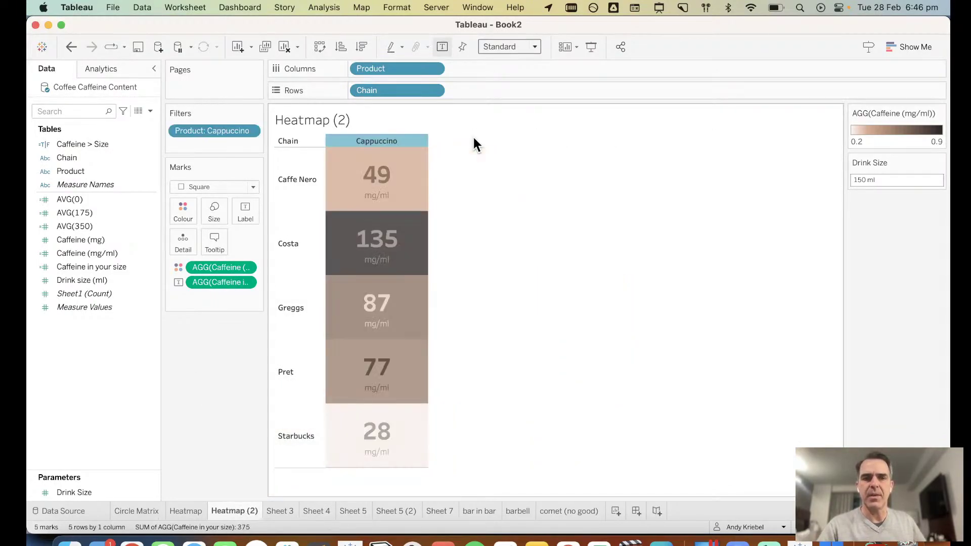
{"action": "left_click_drag", "start_coordinate": [409, 72], "coordinate": [386, 25]}
Step: Replace the worksheet title with "How much caffeine is in your cappuccino?"
{"action": "double_click", "coordinate": [360, 119]}
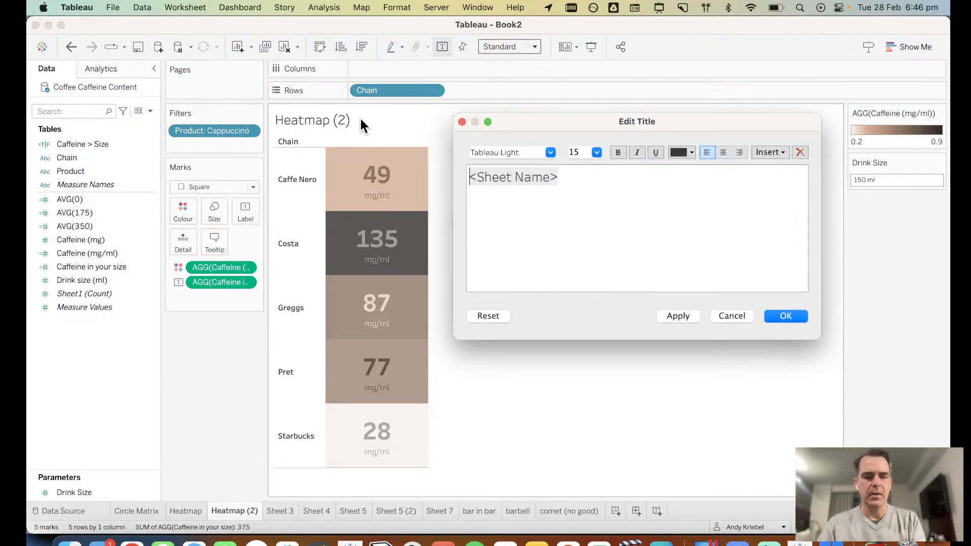
{"action": "key", "text": "super+a"}
{"action": "type", "text": "How mu"}
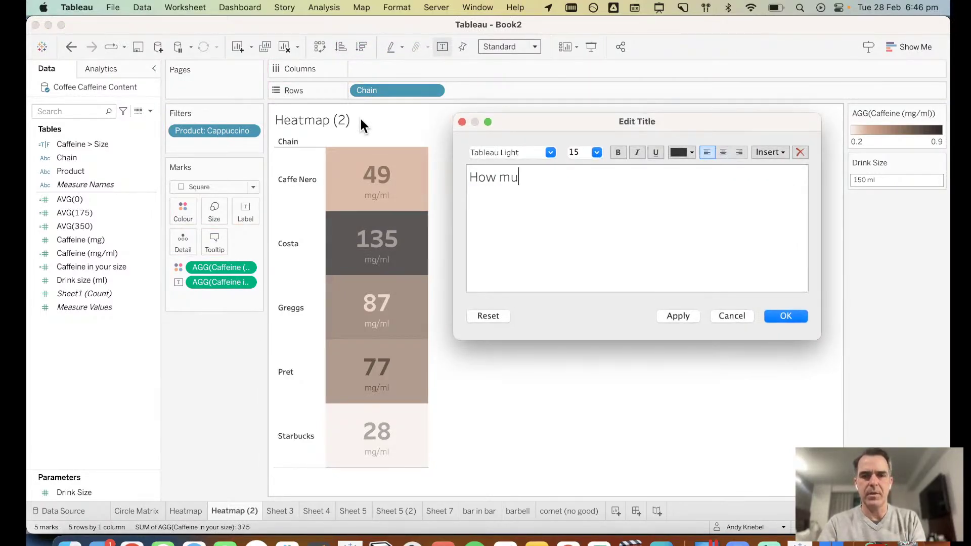
{"action": "type", "text": "ch caffeince"}
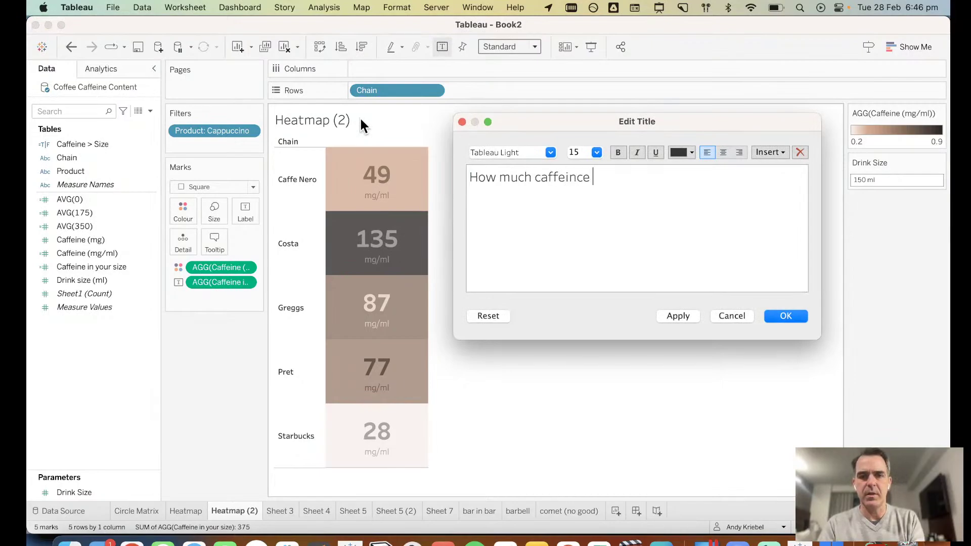
{"action": "key", "text": "BackSpace"}
{"action": "key", "text": "BackSpace"}
{"action": "key", "text": "BackSpace"}
{"action": "type", "text": "e in"}
{"action": "key", "text": "BackSpace"}
{"action": "type", "text": "s in your"}
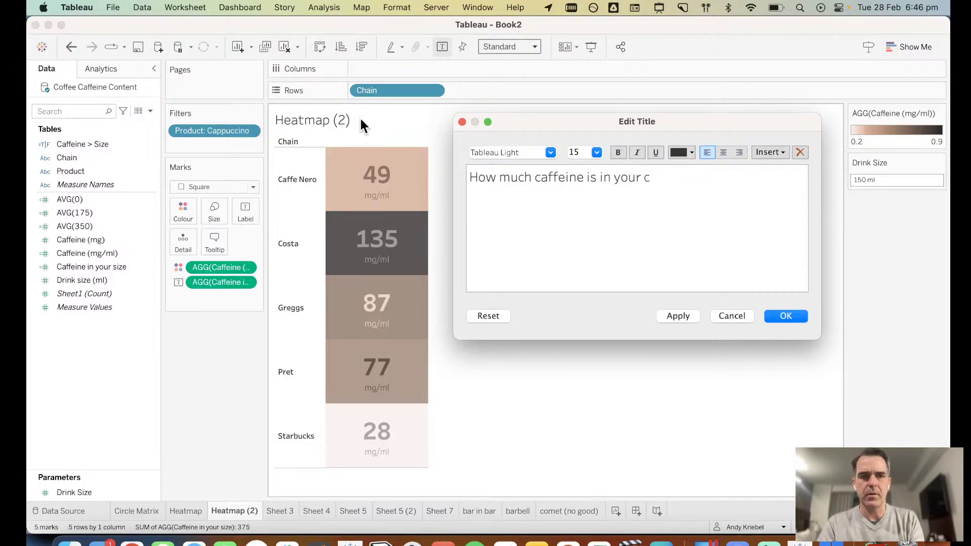
{"action": "type", "text": " c"}
{"action": "key", "text": "BackSpace"}
{"action": "type", "text": "cappuccino?"}
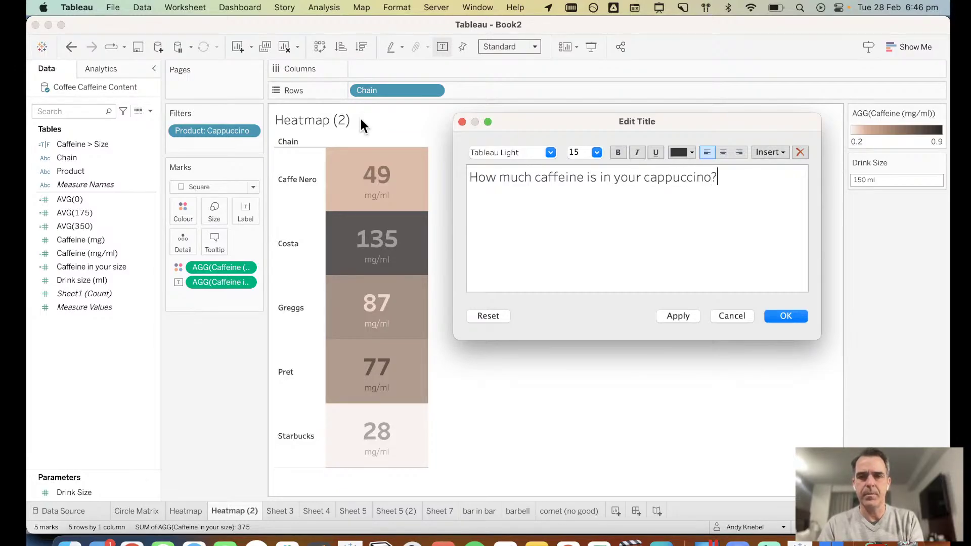
{"action": "left_click", "coordinate": [787, 317]}
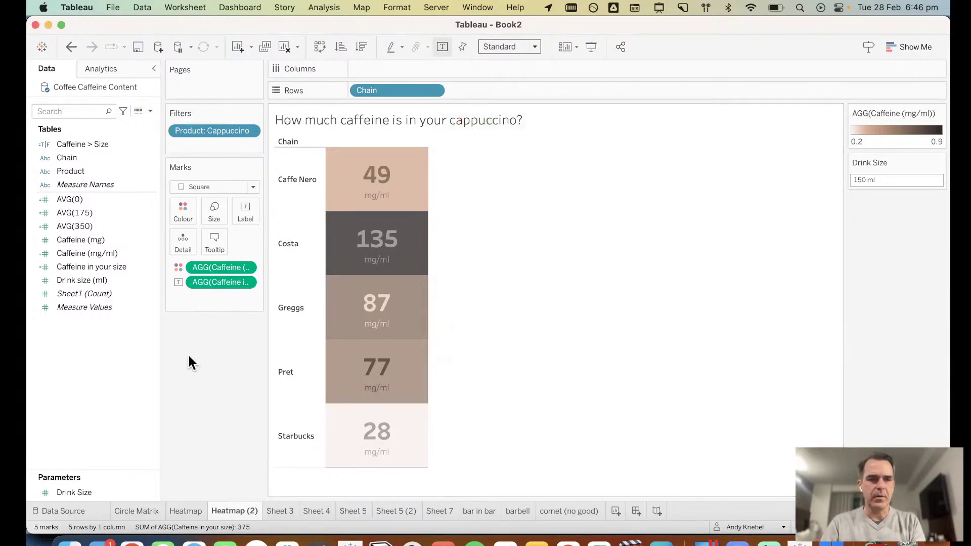
Step: Convert the heatmap to a bar chart with Caffeine (mg/ml) moved from Colour to Columns, and make the bars thinner
{"action": "left_click", "coordinate": [208, 187]}
{"action": "left_click", "coordinate": [208, 214]}
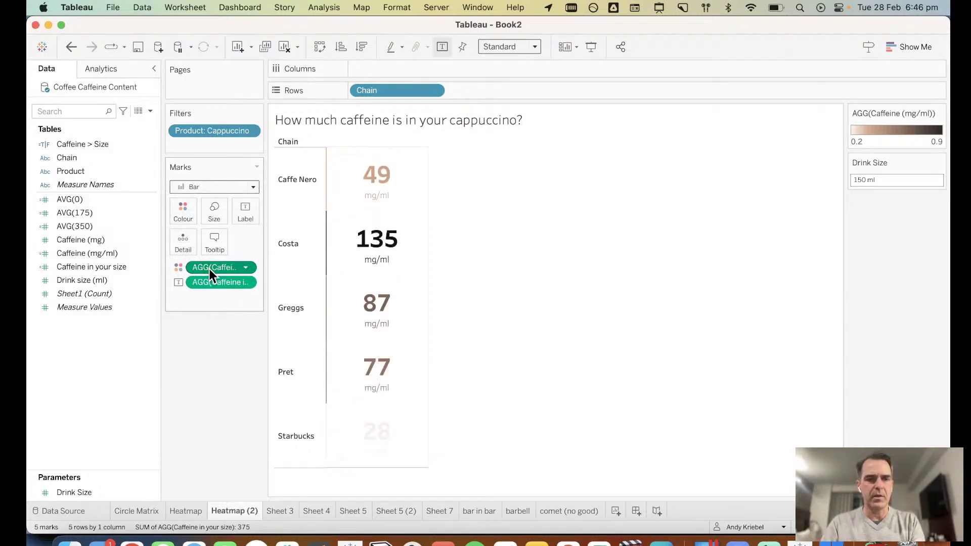
{"action": "left_click_drag", "start_coordinate": [208, 269], "coordinate": [374, 66]}
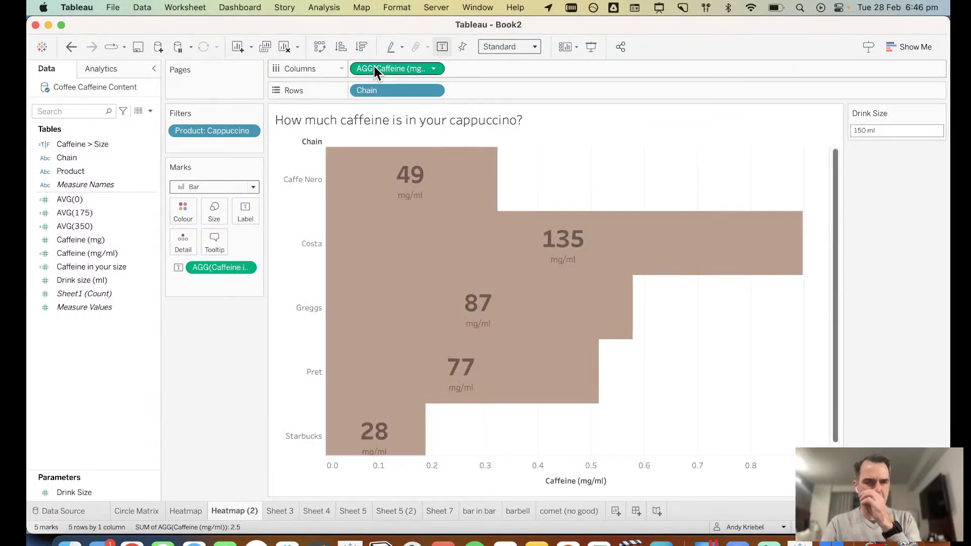
{"action": "left_click", "coordinate": [214, 210]}
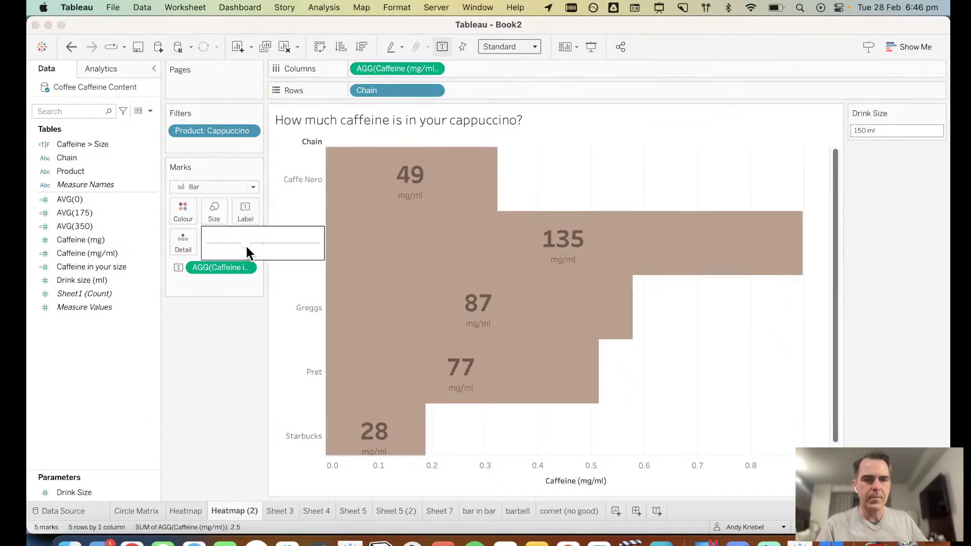
{"action": "left_click_drag", "start_coordinate": [229, 243], "coordinate": [265, 242]}
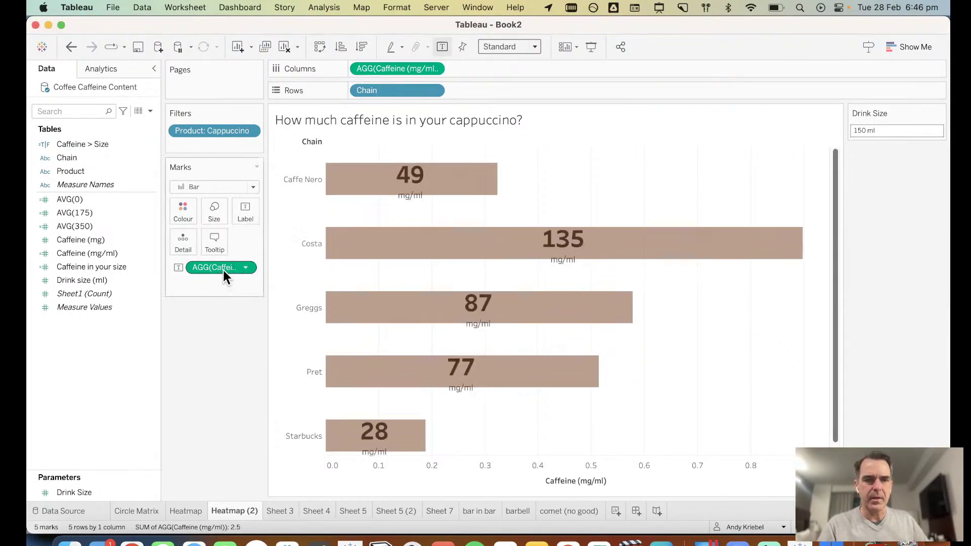
Step: Sort Chain in descending order by the field Caffeine in your size
{"action": "left_click", "coordinate": [433, 90]}
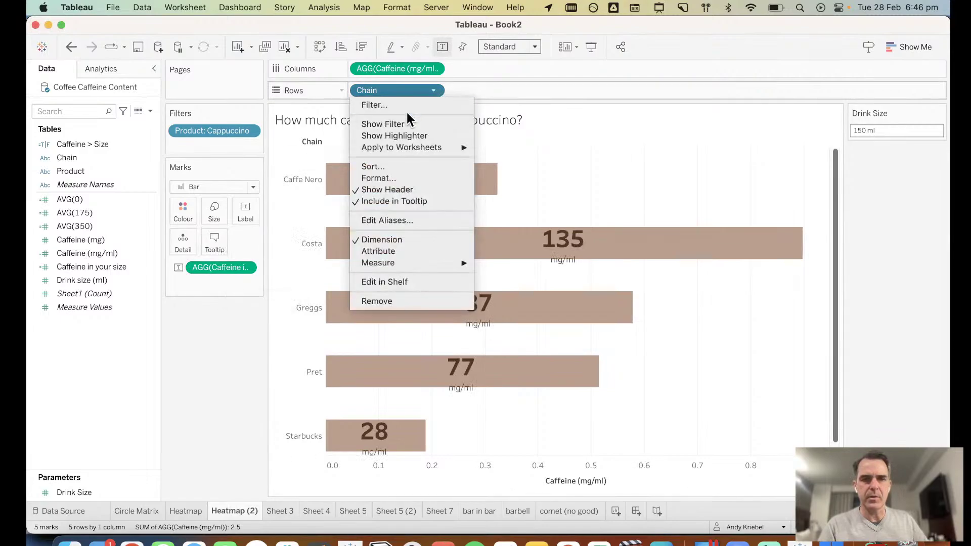
{"action": "left_click", "coordinate": [381, 167]}
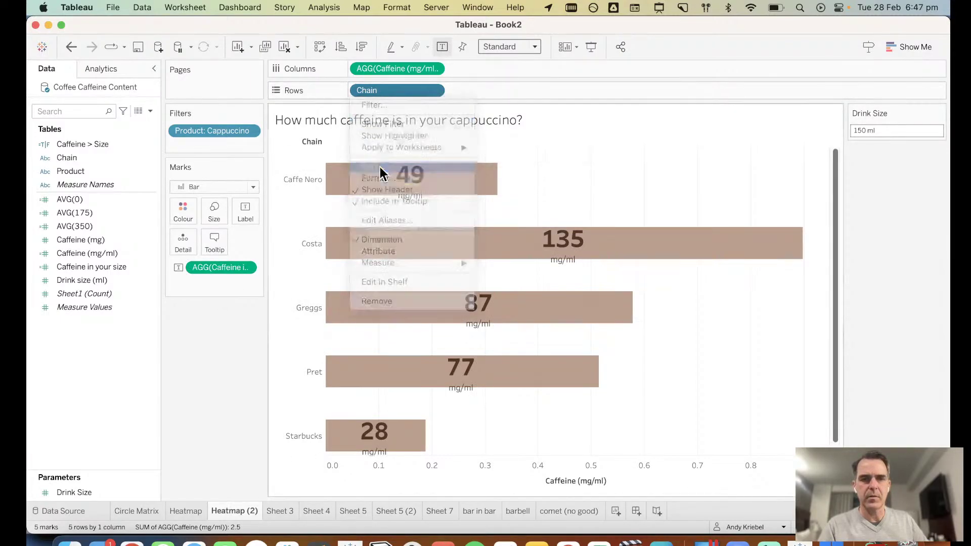
{"action": "left_click", "coordinate": [445, 263]}
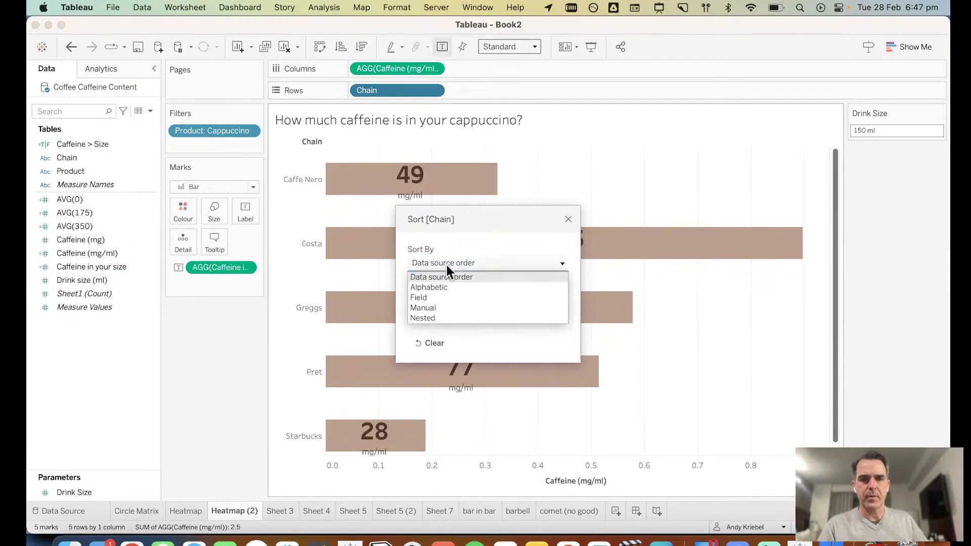
{"action": "left_click", "coordinate": [441, 298]}
{"action": "left_click", "coordinate": [433, 312]}
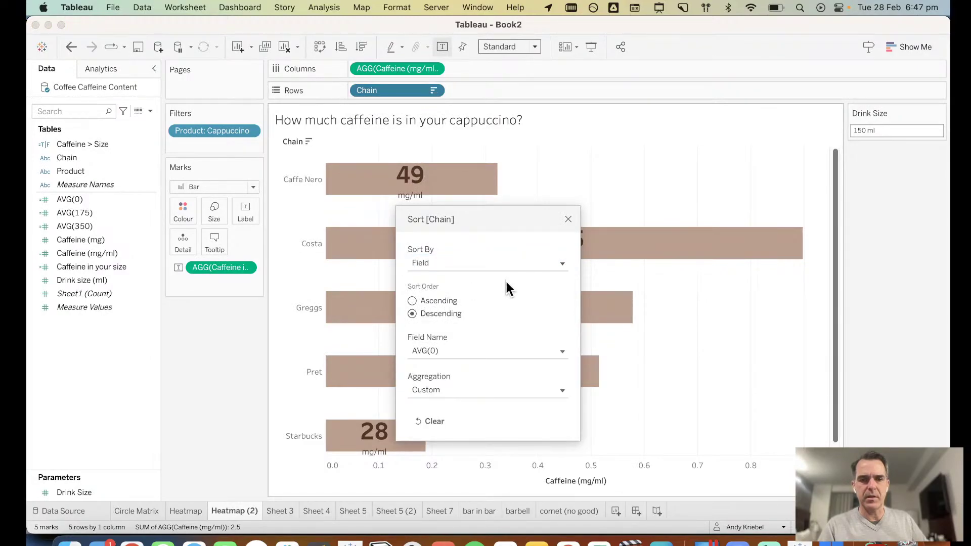
{"action": "left_click", "coordinate": [461, 351]}
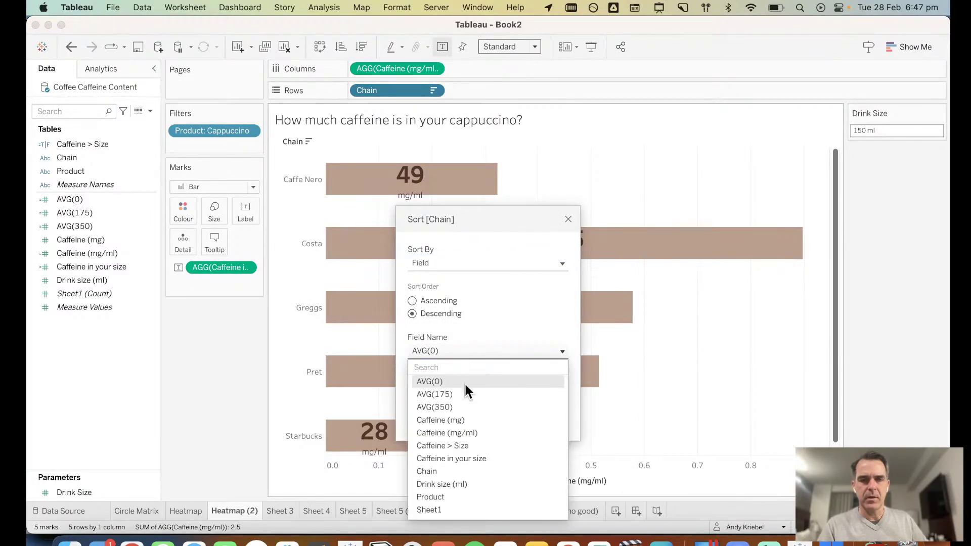
{"action": "left_click", "coordinate": [469, 458]}
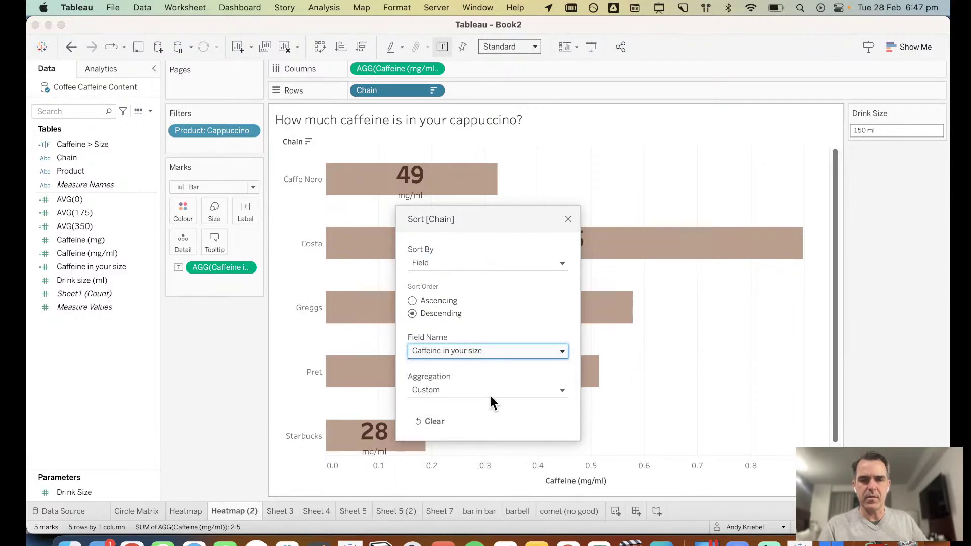
{"action": "left_click", "coordinate": [567, 220]}
{"action": "mouse_move", "coordinate": [349, 351]}
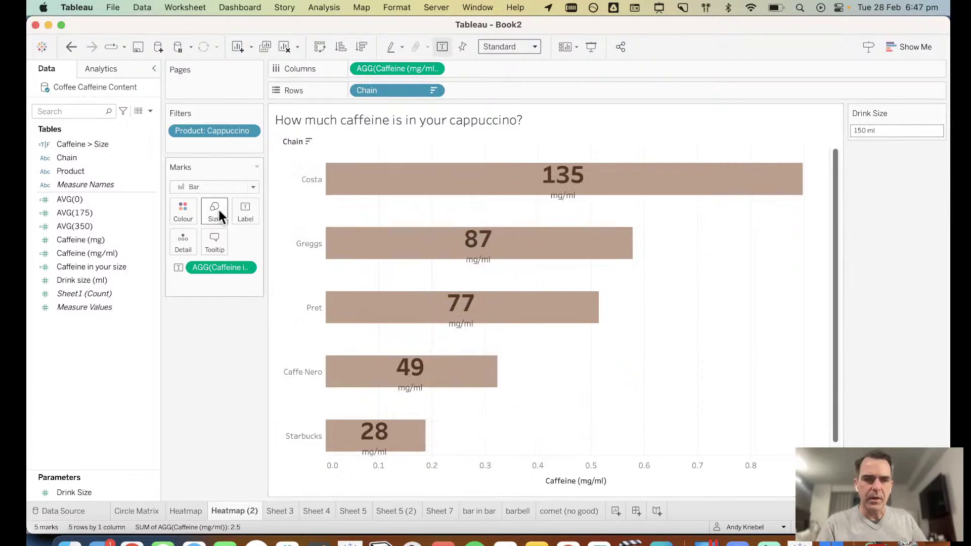
Step: Edit the mark label so mg/ml sits on the same line as the caffeine value, with the text left-aligned
{"action": "left_click", "coordinate": [247, 212]}
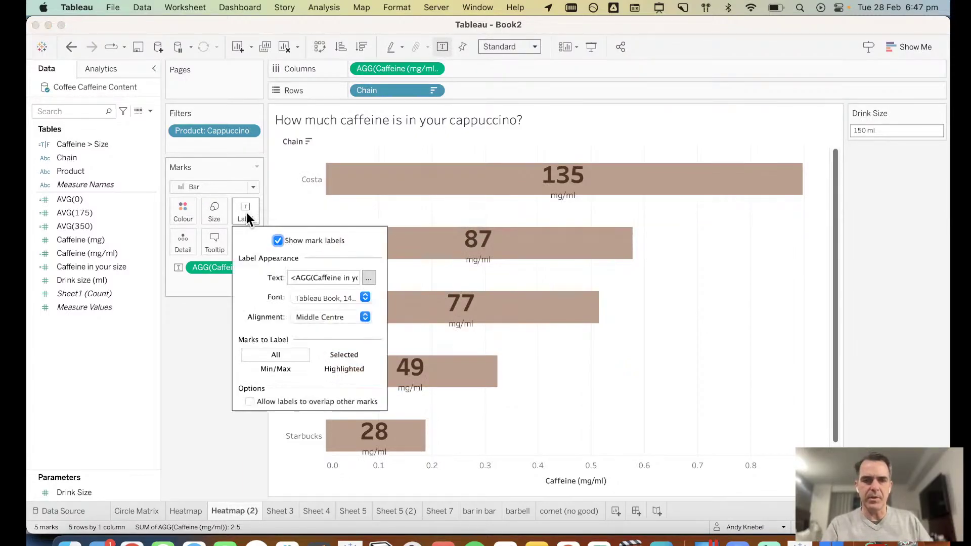
{"action": "left_click", "coordinate": [311, 299]}
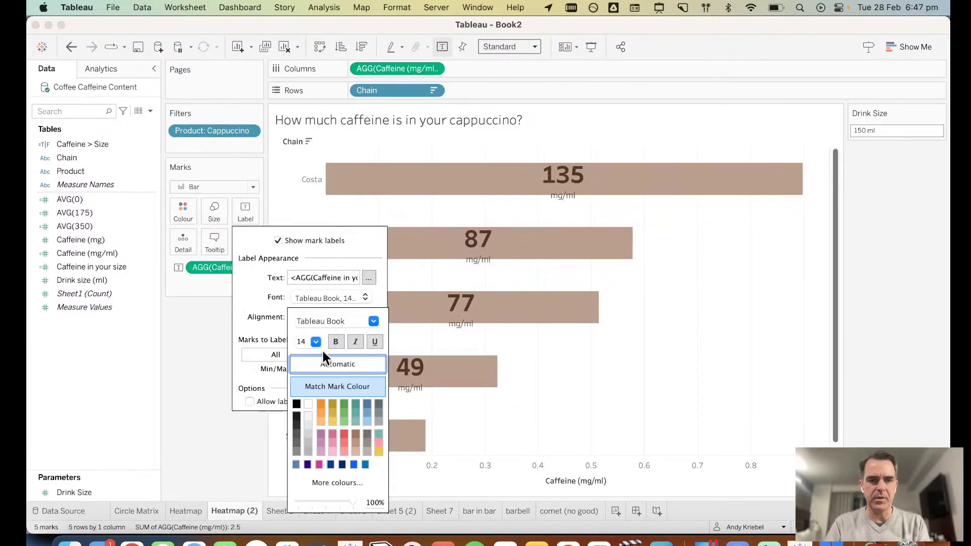
{"action": "left_click", "coordinate": [367, 279]}
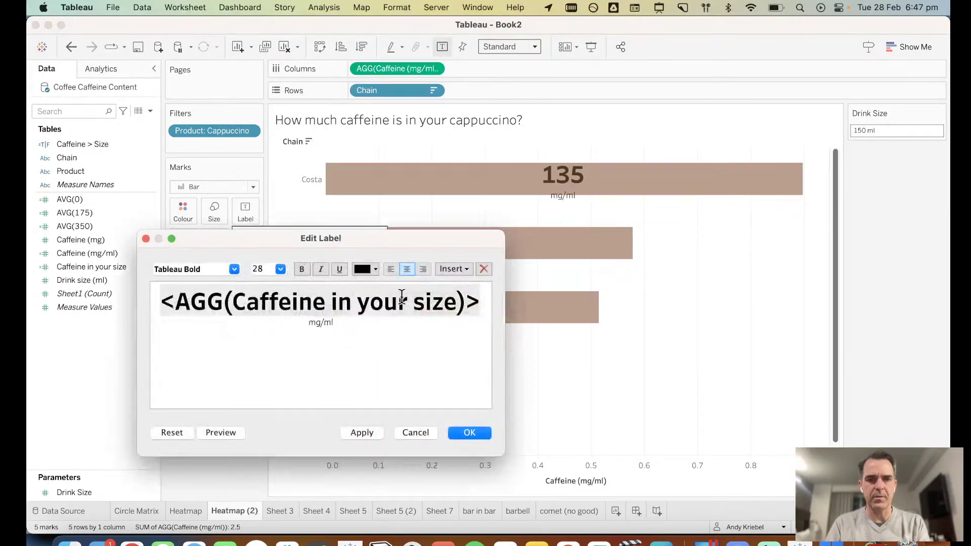
{"action": "left_click", "coordinate": [308, 324]}
{"action": "key", "text": "BackSpace"}
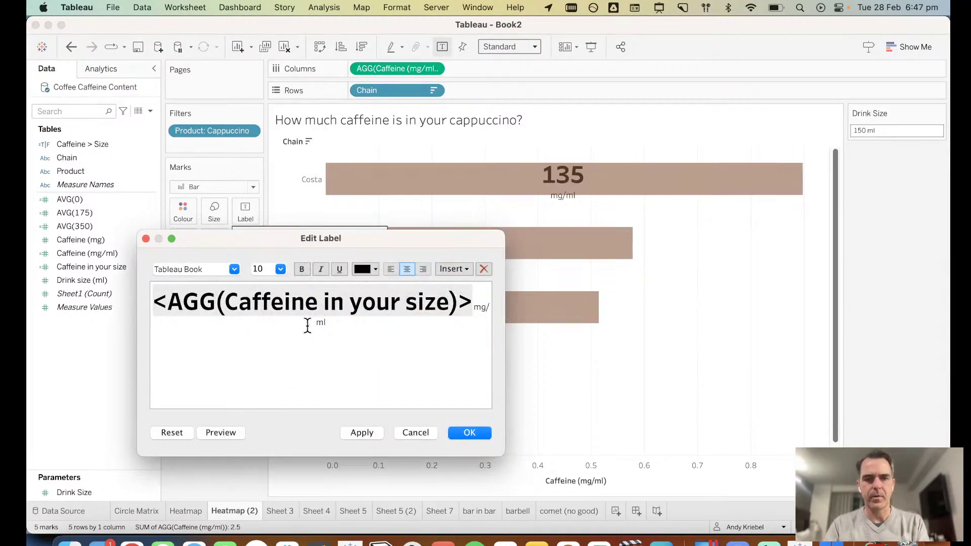
{"action": "left_click", "coordinate": [394, 270]}
{"action": "left_click", "coordinate": [479, 433]}
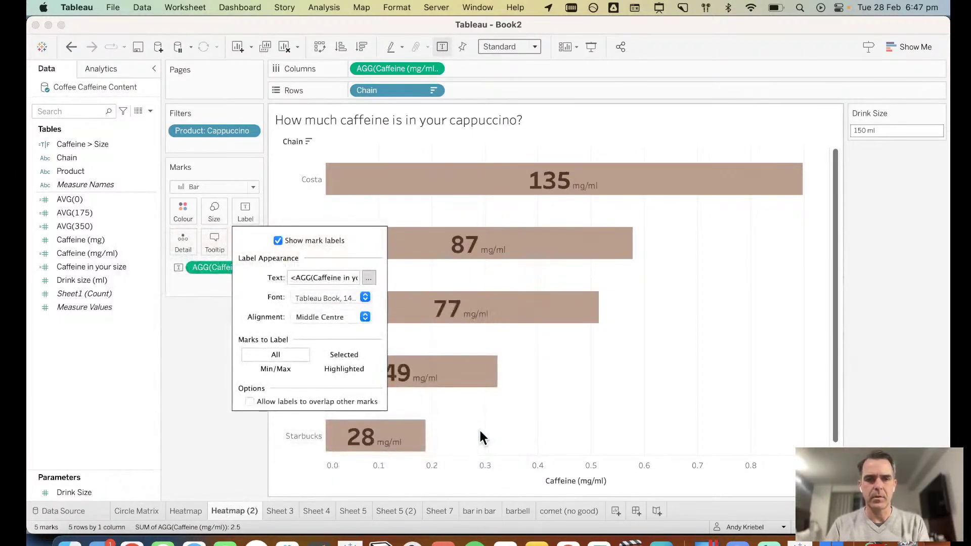
Step: Set the horizontal alignment of the bar labels to left
{"action": "left_click", "coordinate": [305, 313]}
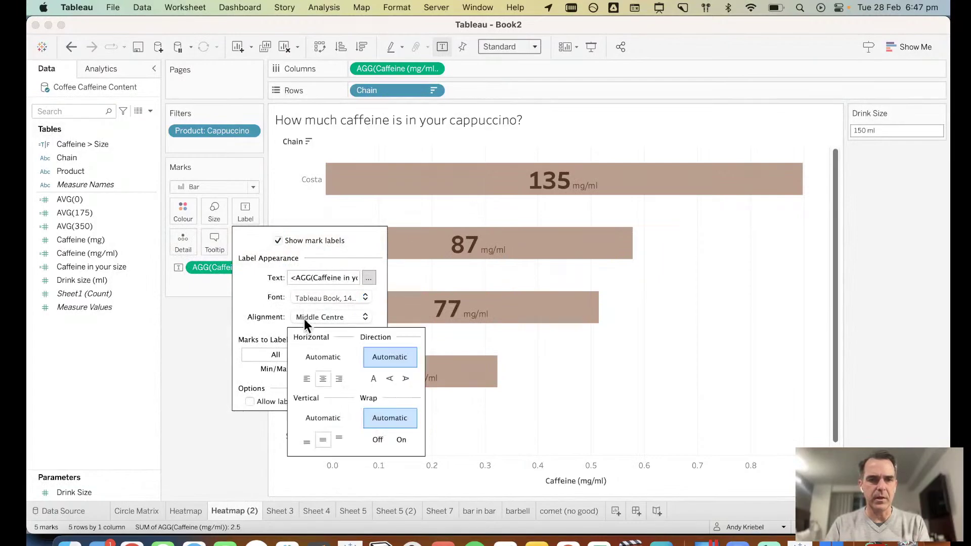
{"action": "left_click", "coordinate": [306, 377]}
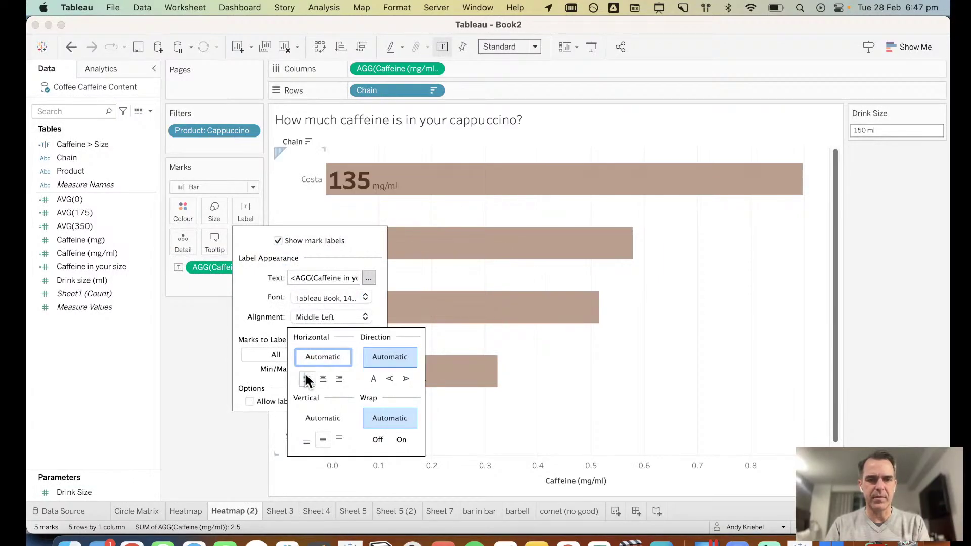
{"action": "left_click", "coordinate": [191, 412]}
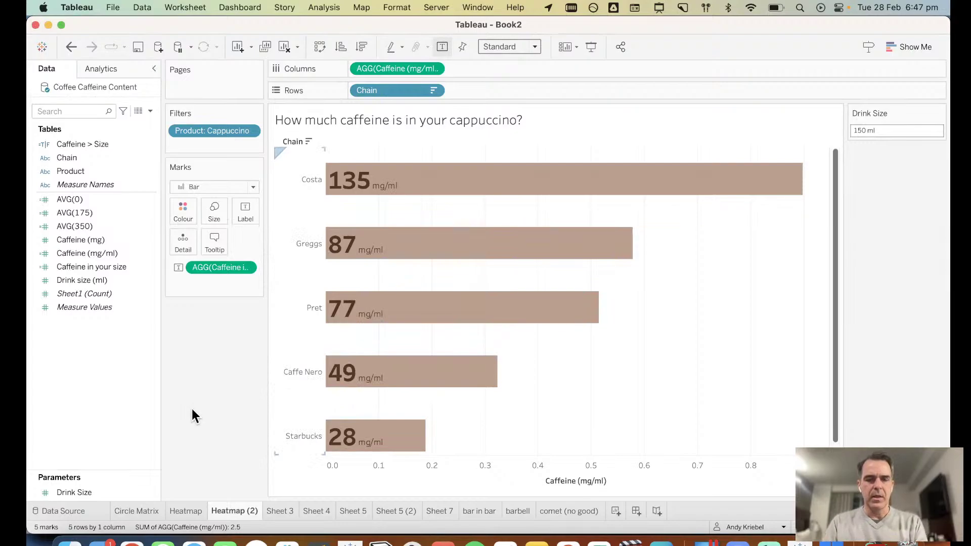
Step: Switch to Chrome to read the search results on cappuccino volume and recommended daily caffeine, and return to Tableau
{"action": "key", "text": "super+Tab"}
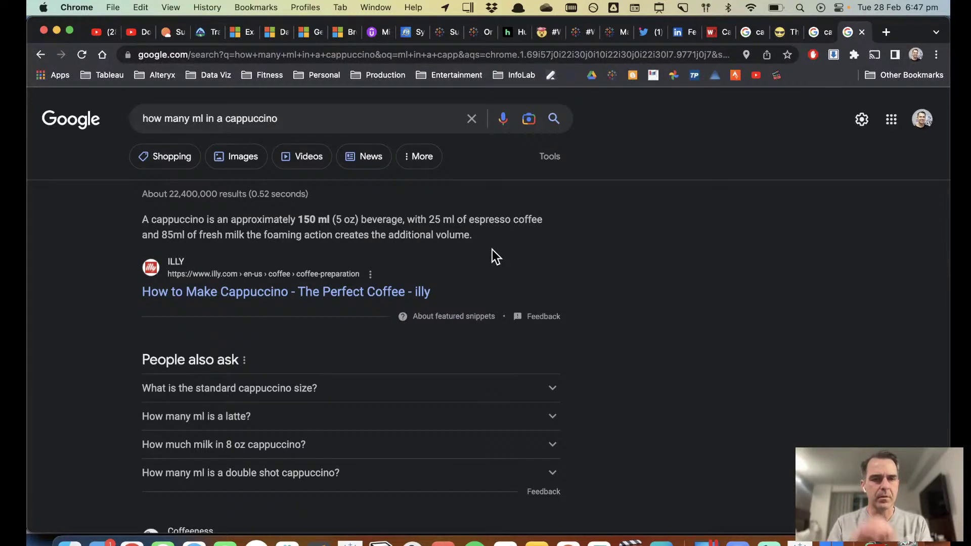
{"action": "left_click", "coordinate": [41, 55]}
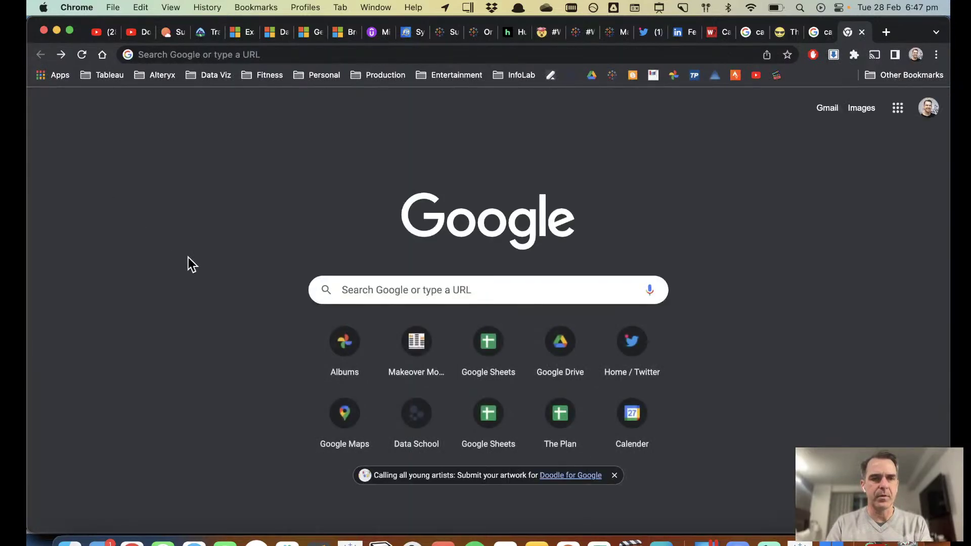
{"action": "left_click", "coordinate": [62, 54]}
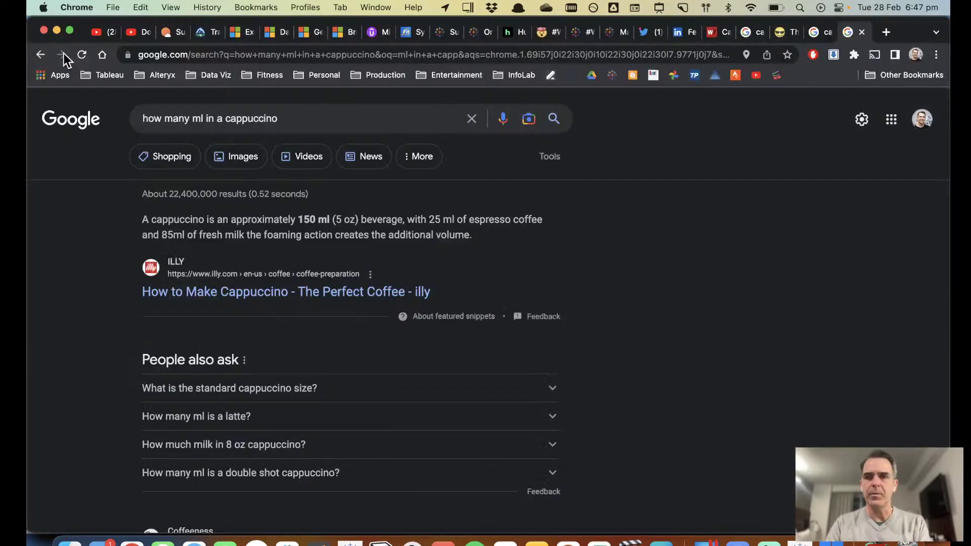
{"action": "left_click", "coordinate": [821, 34]}
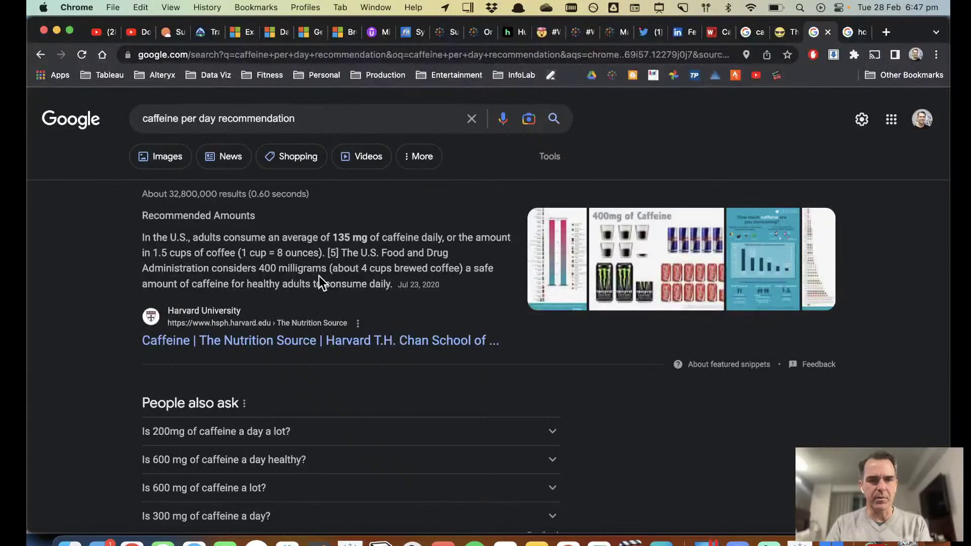
{"action": "key", "text": "super+Tab"}
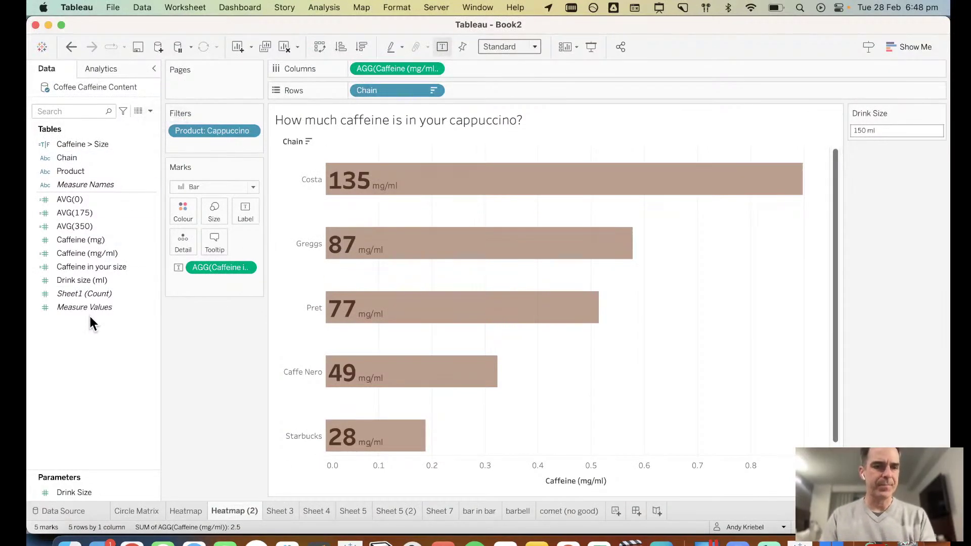
Step: Create an Integer parameter named "How many?" with a current value of 3 and show its control on the worksheet
{"action": "right_click", "coordinate": [89, 406]}
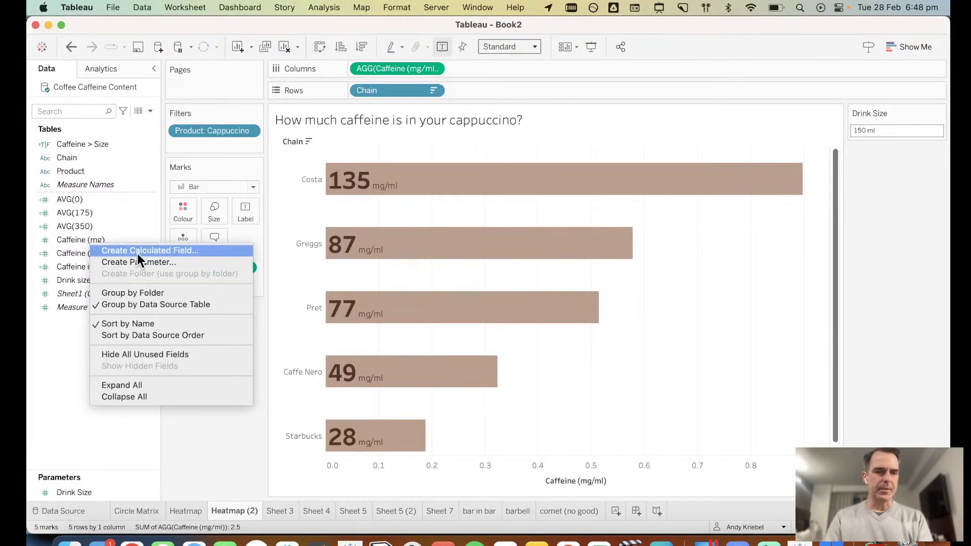
{"action": "key", "text": "Escape"}
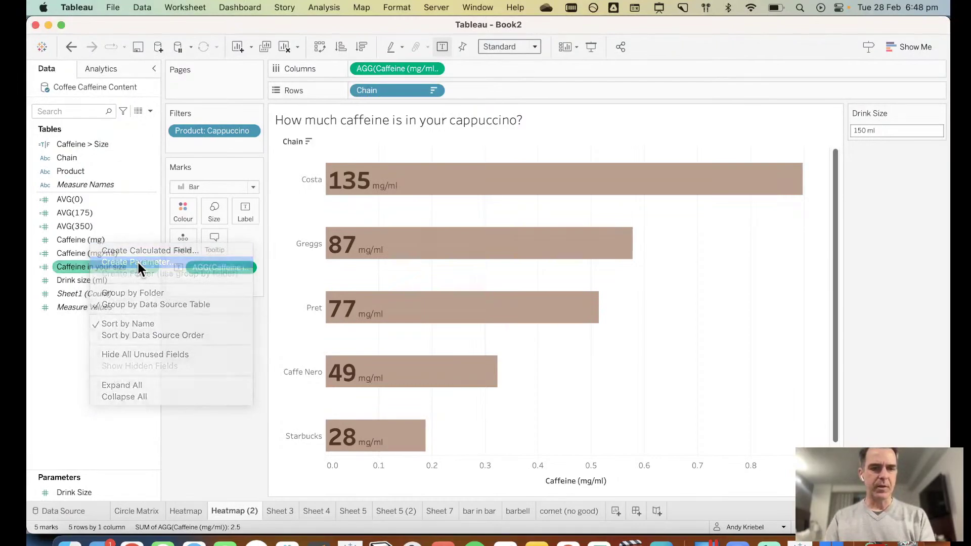
{"action": "type", "text": "H"}
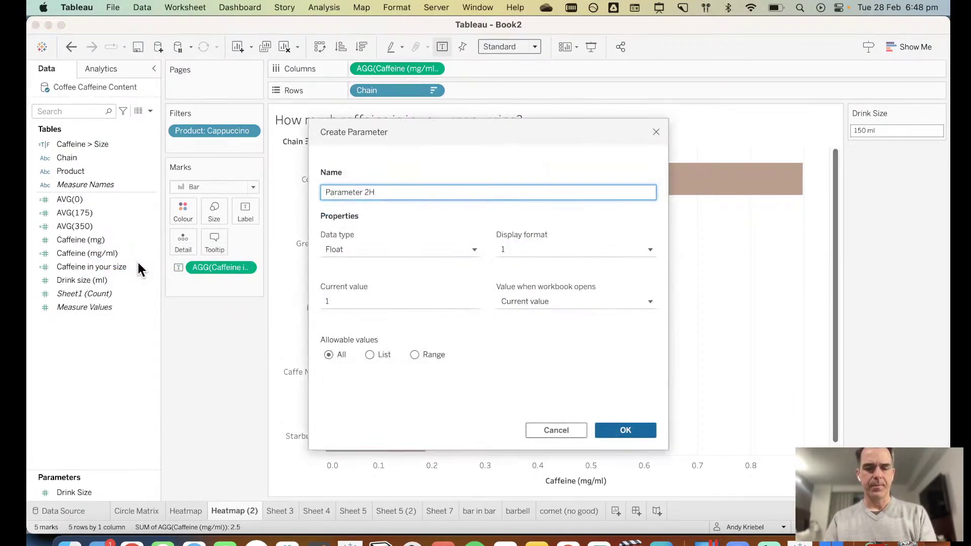
{"action": "key", "text": "ctrl+a"}
{"action": "type", "text": "How many"}
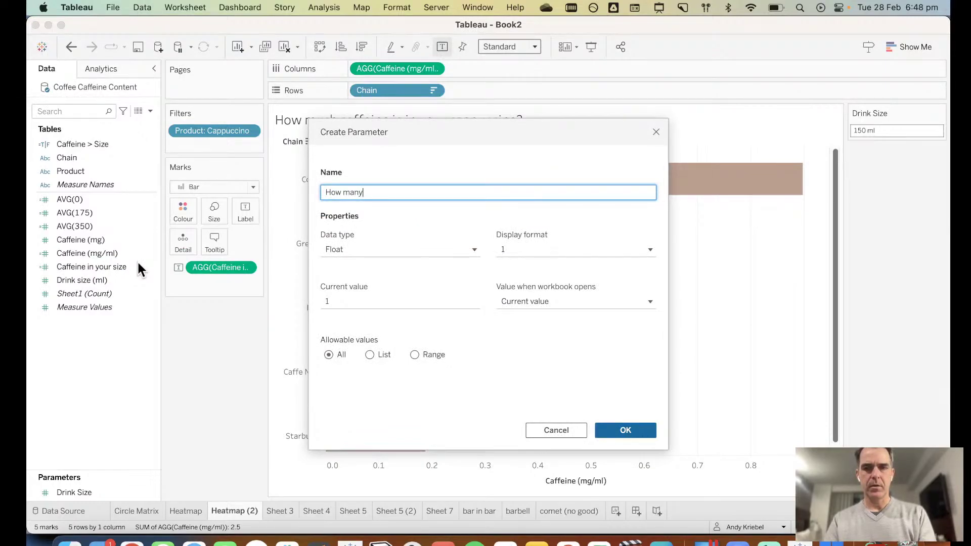
{"action": "left_click", "coordinate": [348, 249]}
{"action": "left_click", "coordinate": [354, 279]}
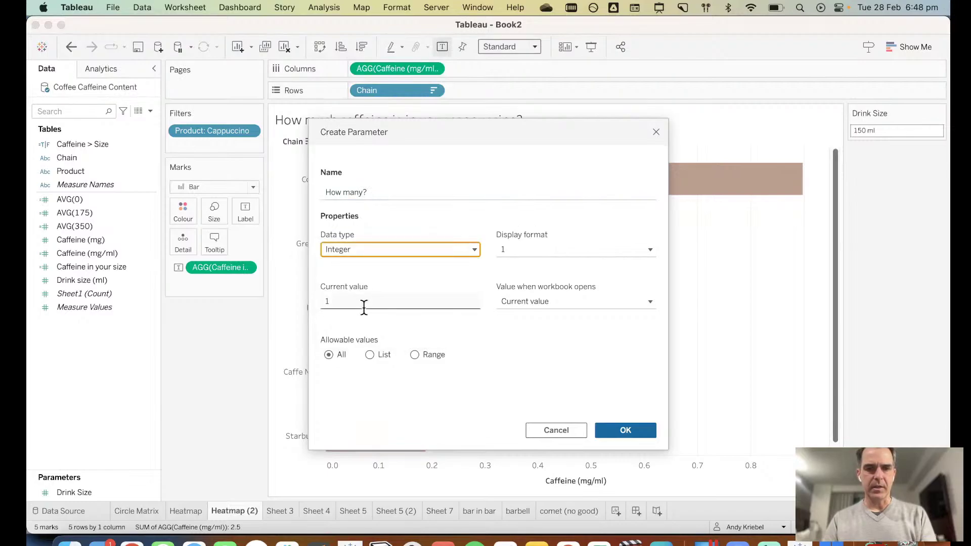
{"action": "left_click", "coordinate": [364, 303]}
{"action": "type", "text": "3"}
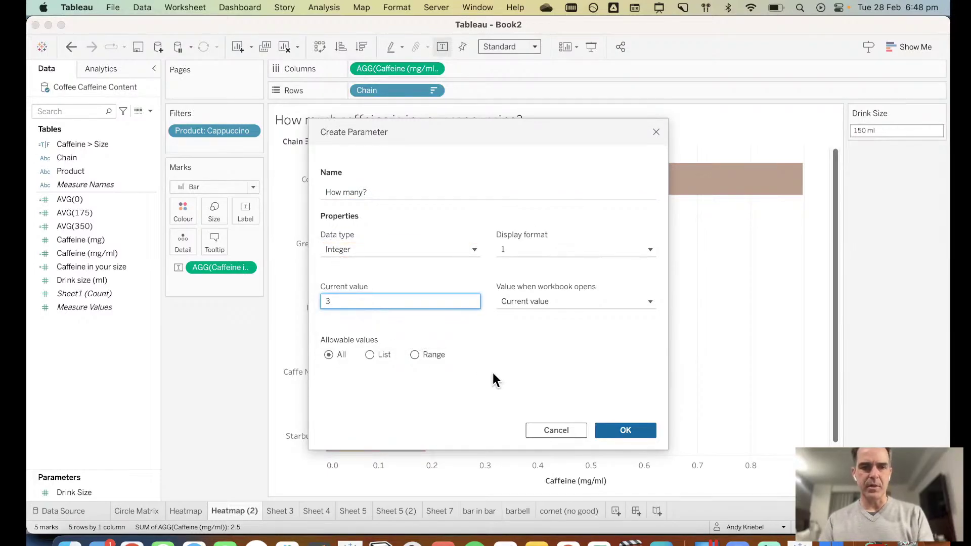
{"action": "left_click", "coordinate": [623, 431]}
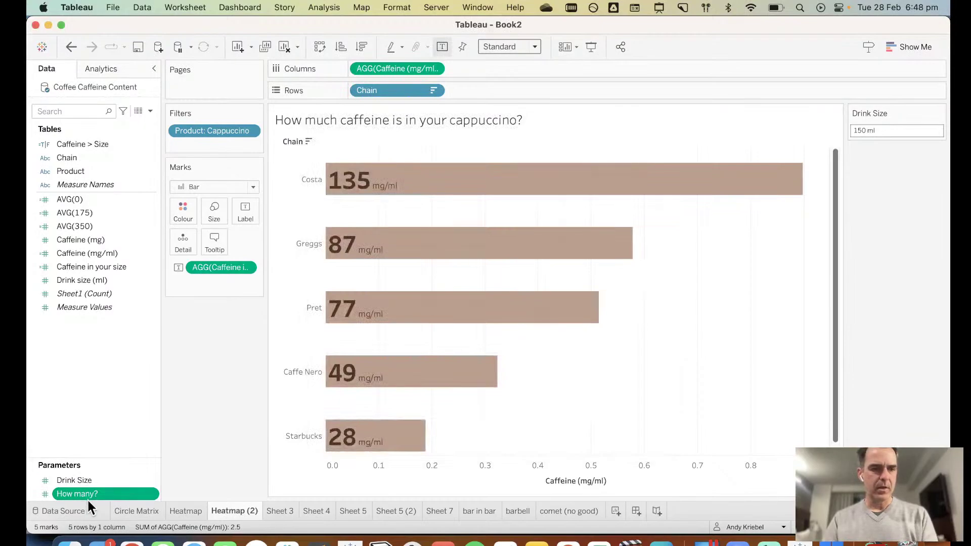
{"action": "right_click", "coordinate": [94, 494]}
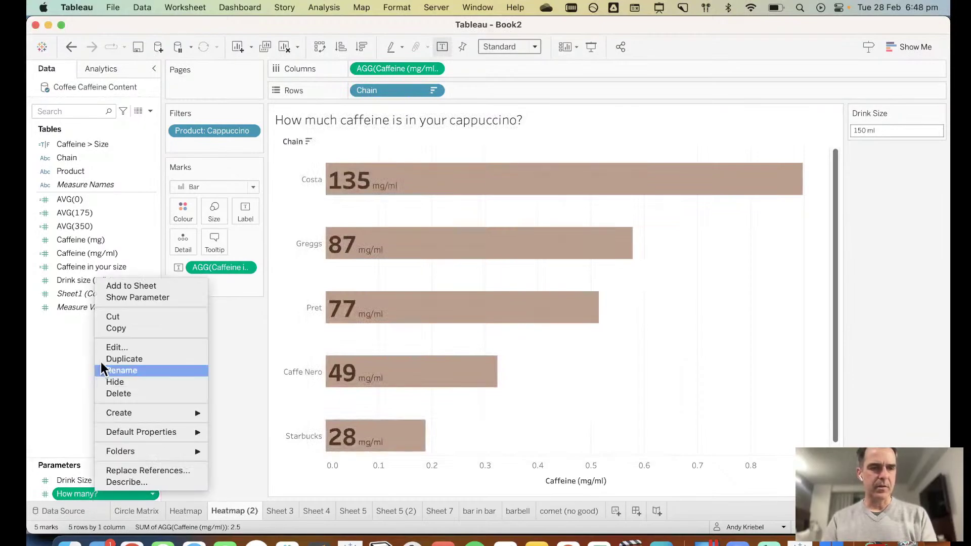
{"action": "left_click", "coordinate": [132, 299]}
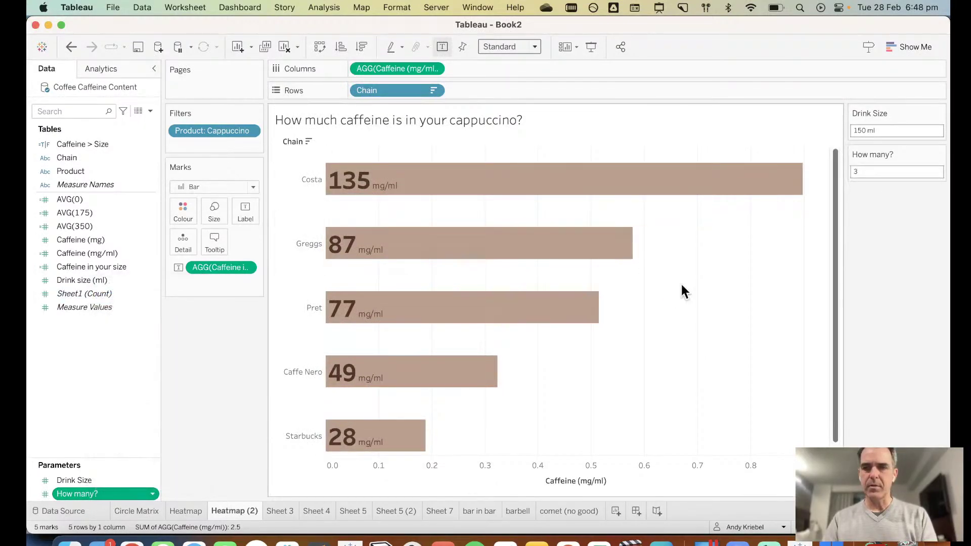
Step: Rename the calculated field Caffeine in your size as "Caffeine per day" and multiply its formula by [How many?]
{"action": "right_click", "coordinate": [104, 267]}
{"action": "left_click", "coordinate": [126, 335]}
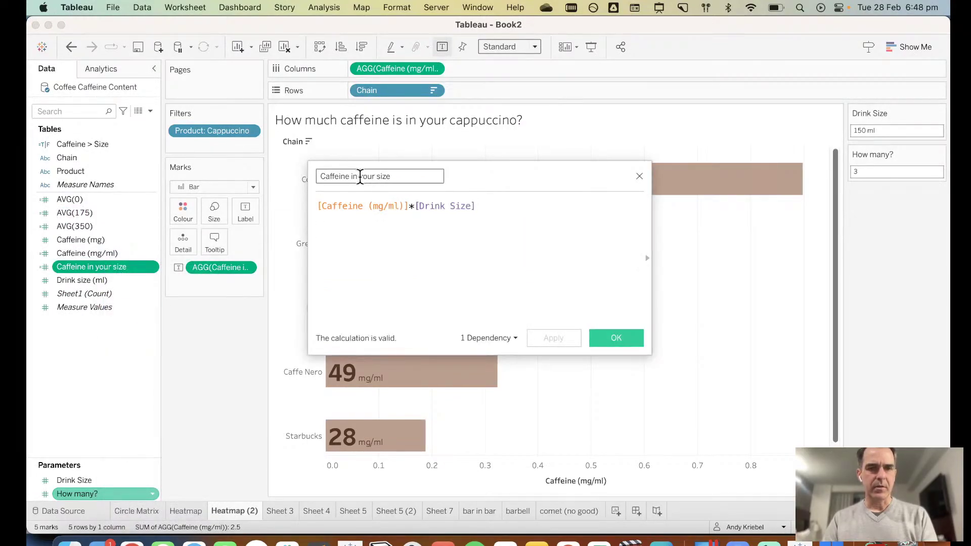
{"action": "left_click_drag", "start_coordinate": [353, 178], "coordinate": [413, 176]}
{"action": "type", "text": "per day"}
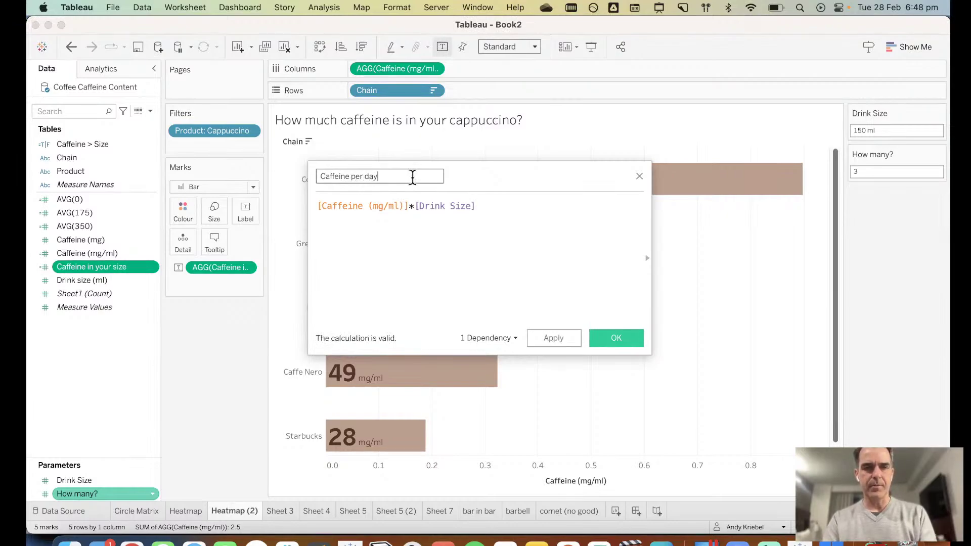
{"action": "left_click", "coordinate": [521, 206]}
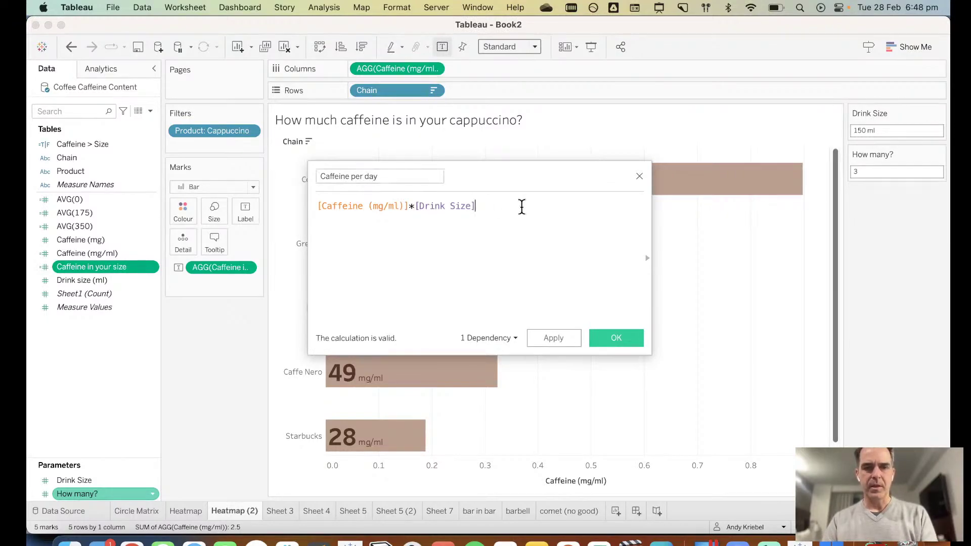
{"action": "type", "text": "*[Ho"}
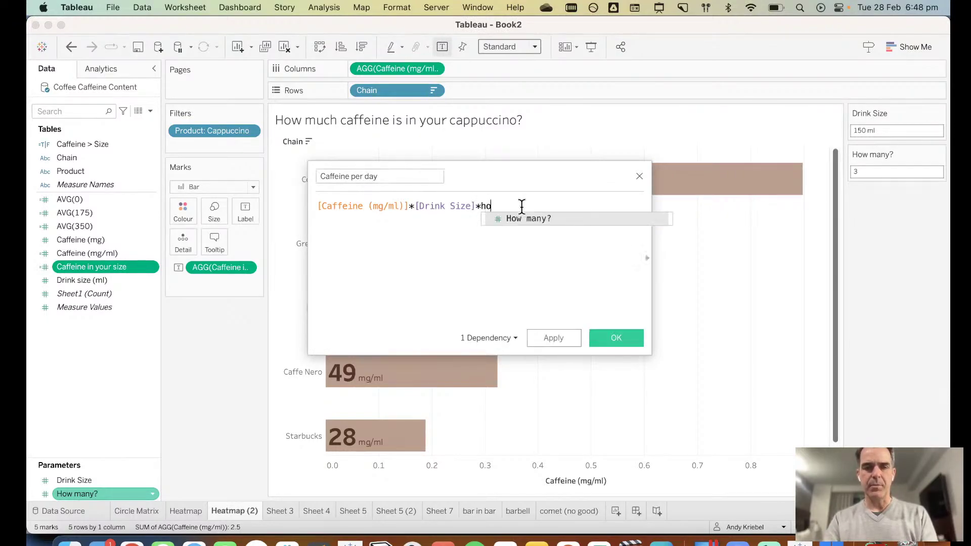
{"action": "key", "text": "Return"}
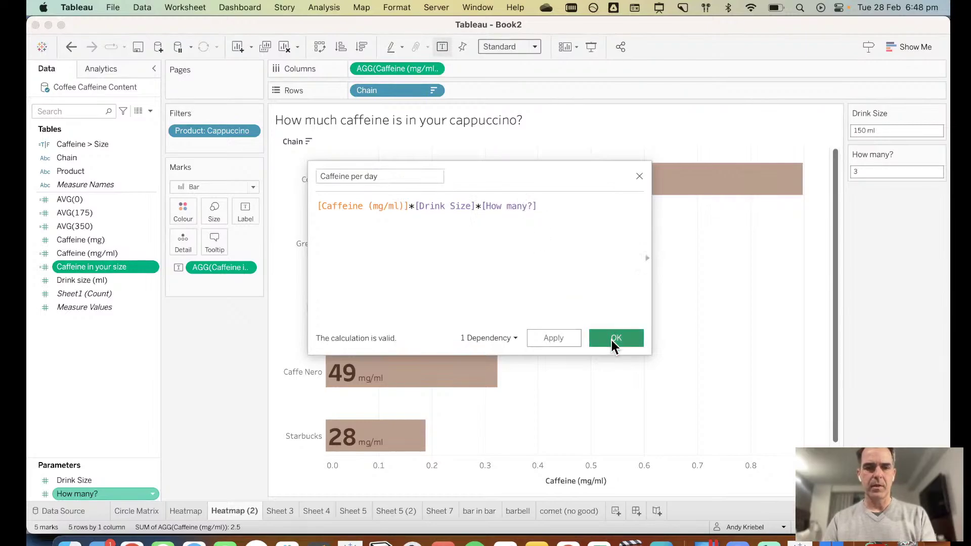
{"action": "left_click", "coordinate": [612, 340]}
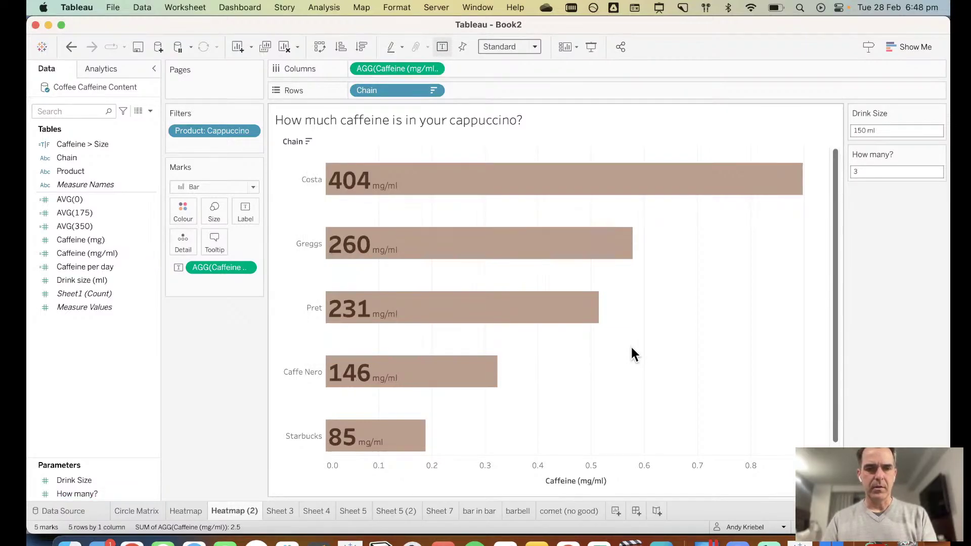
Step: Recheck the safe daily caffeine amount in Chrome, return to Tableau and add a constant line at 400 to the bar chart
{"action": "key", "text": "super+Tab"}
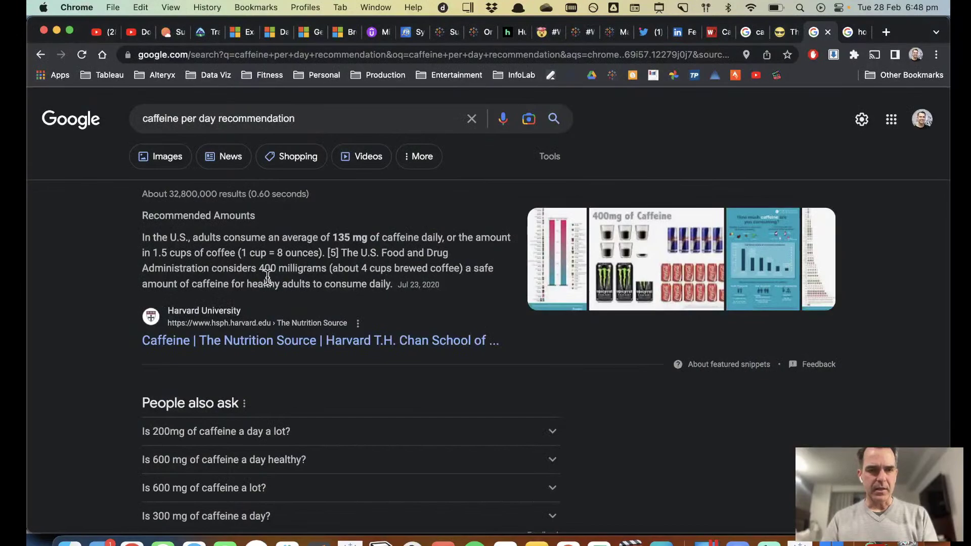
{"action": "key", "text": "super+Tab"}
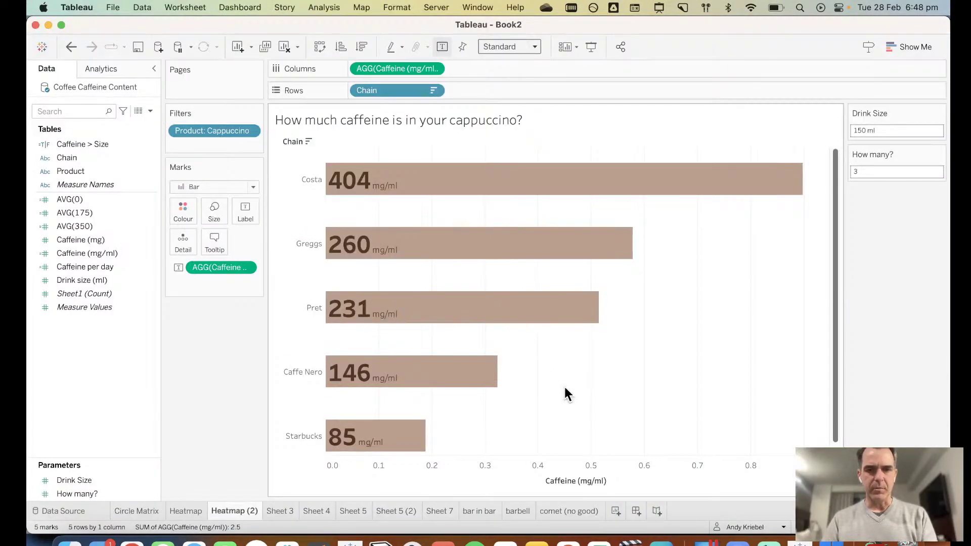
{"action": "left_click", "coordinate": [111, 67]}
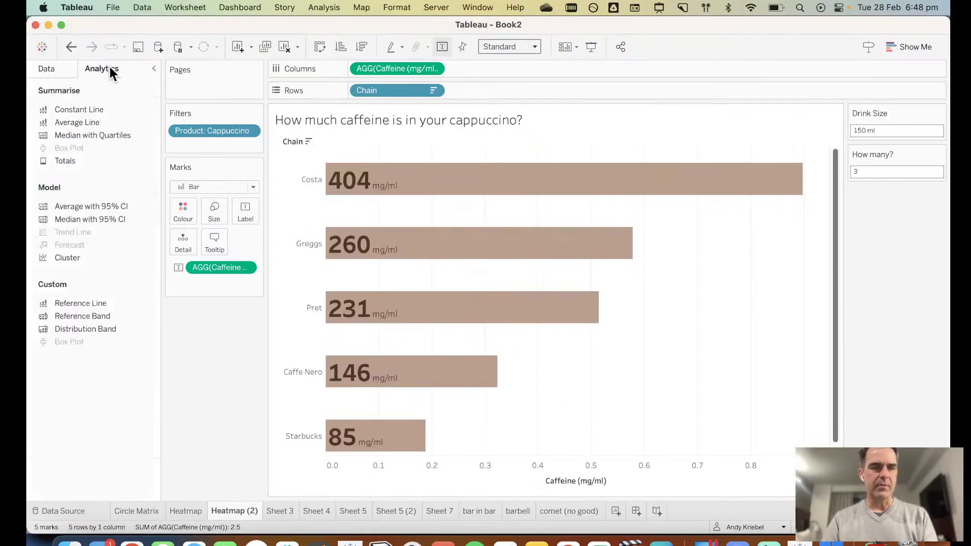
{"action": "left_click_drag", "start_coordinate": [77, 114], "coordinate": [374, 159]}
{"action": "type", "text": "400"}
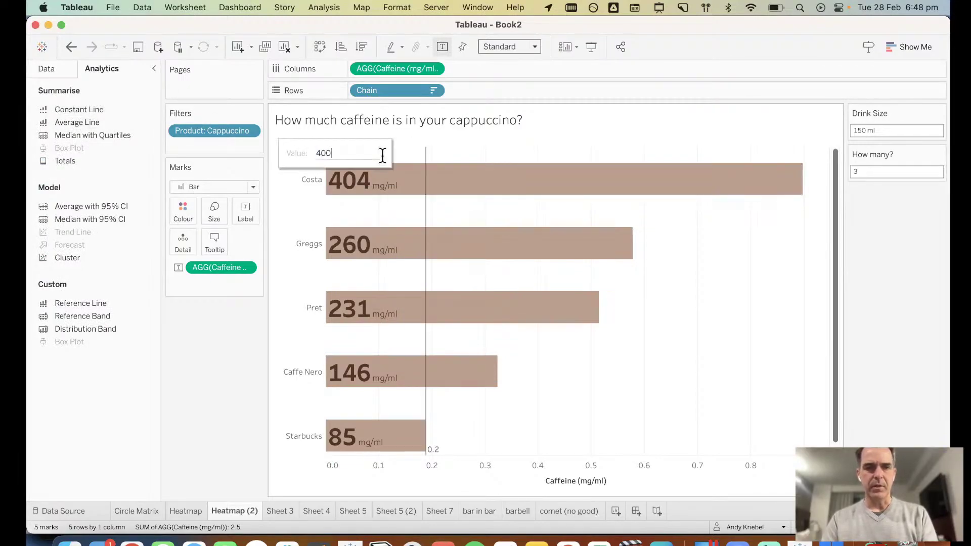
{"action": "key", "text": "Return"}
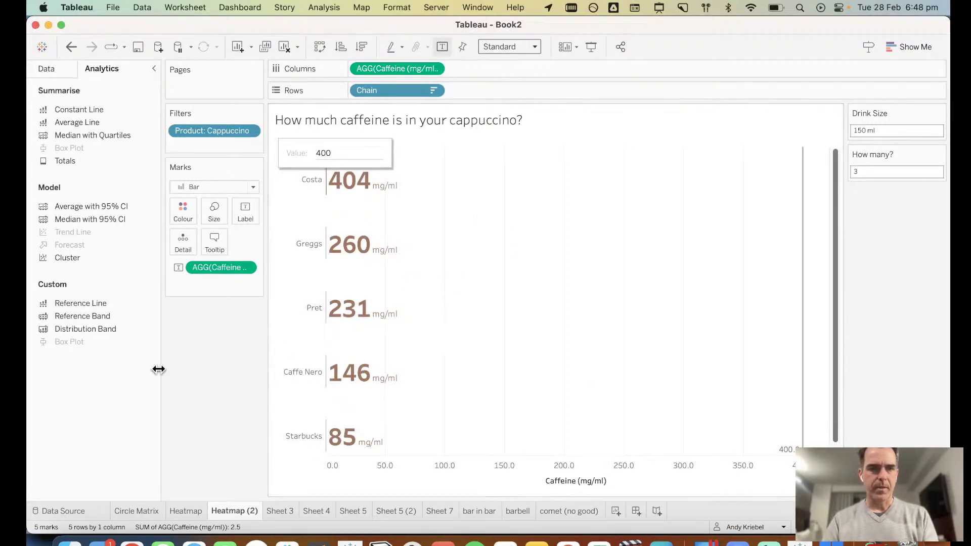
Step: Replace the Caffeine (mg/ml) measure on Columns with Caffeine per day
{"action": "left_click", "coordinate": [59, 62]}
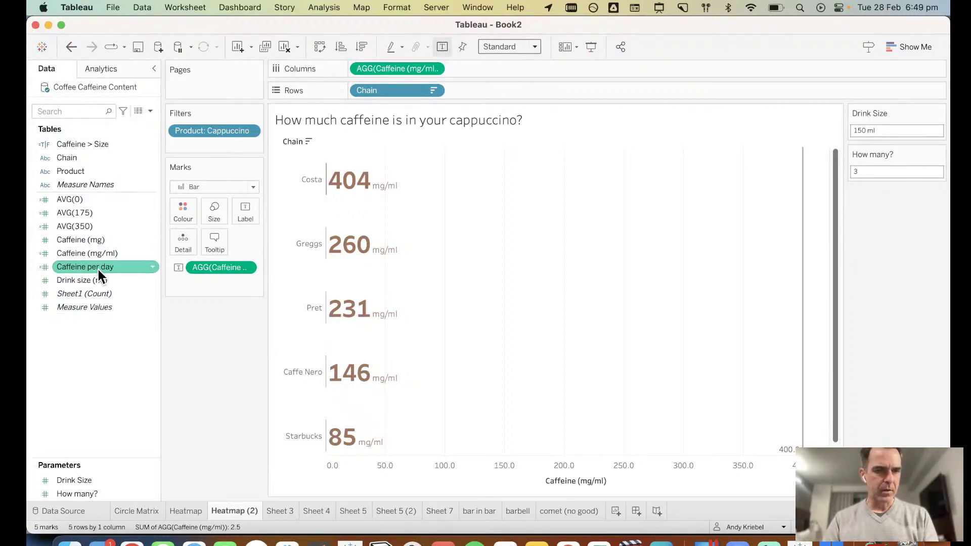
{"action": "left_click_drag", "start_coordinate": [98, 267], "coordinate": [402, 66]}
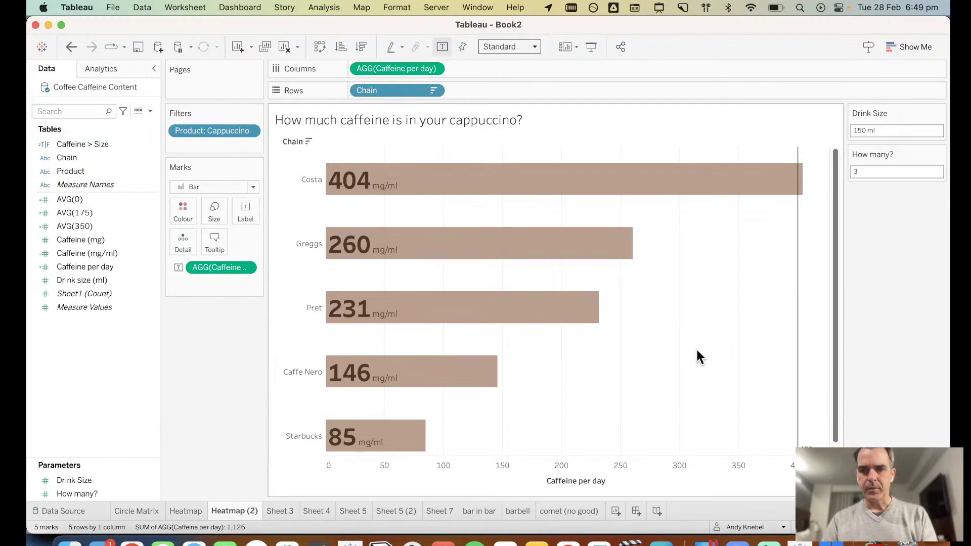
Step: Format the 400 reference line as dashed with 100% opacity
{"action": "right_click", "coordinate": [799, 365]}
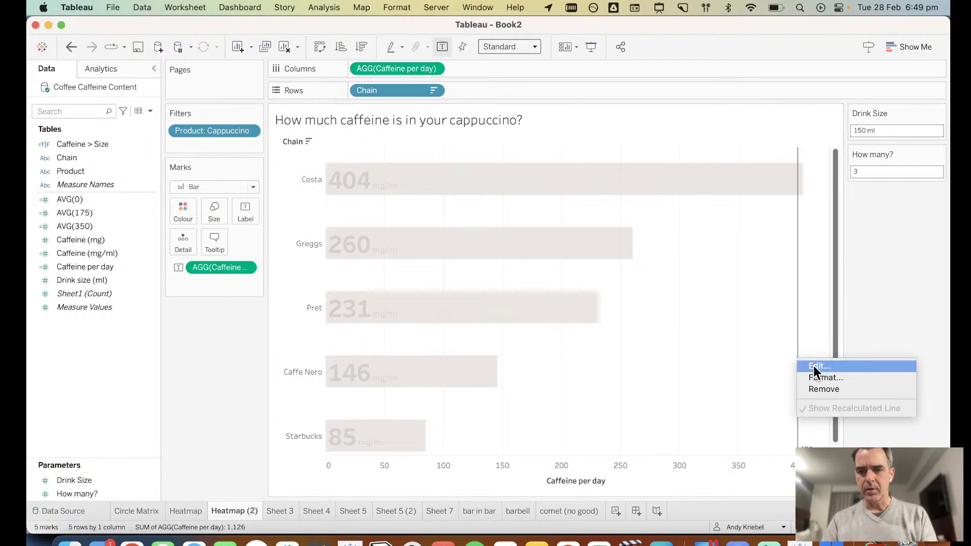
{"action": "left_click", "coordinate": [814, 377]}
{"action": "left_click", "coordinate": [106, 111]}
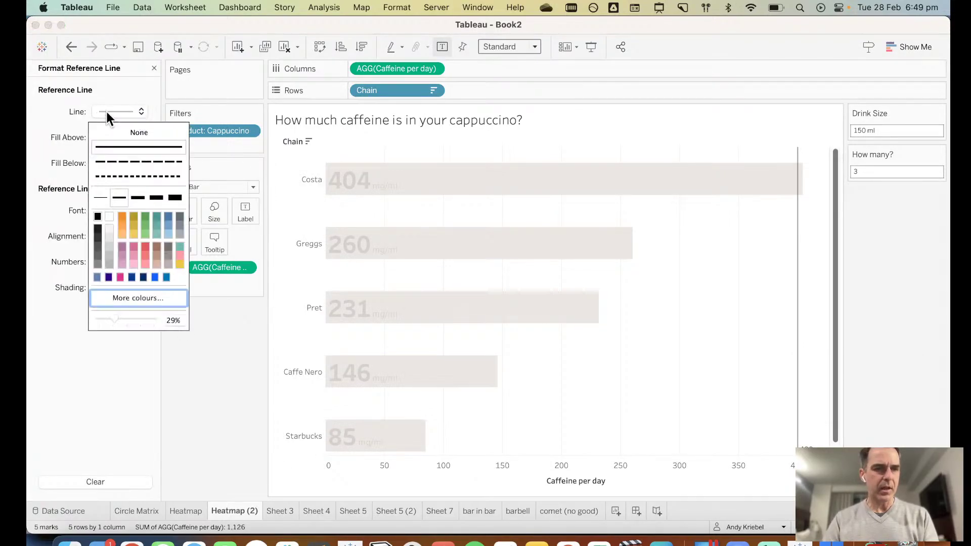
{"action": "left_click", "coordinate": [116, 161]}
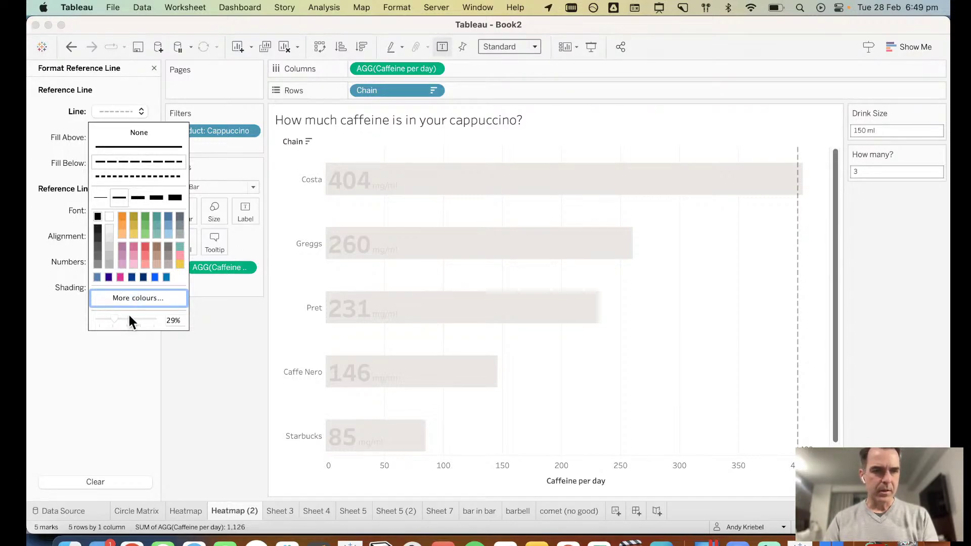
{"action": "left_click_drag", "start_coordinate": [147, 318], "coordinate": [158, 319]}
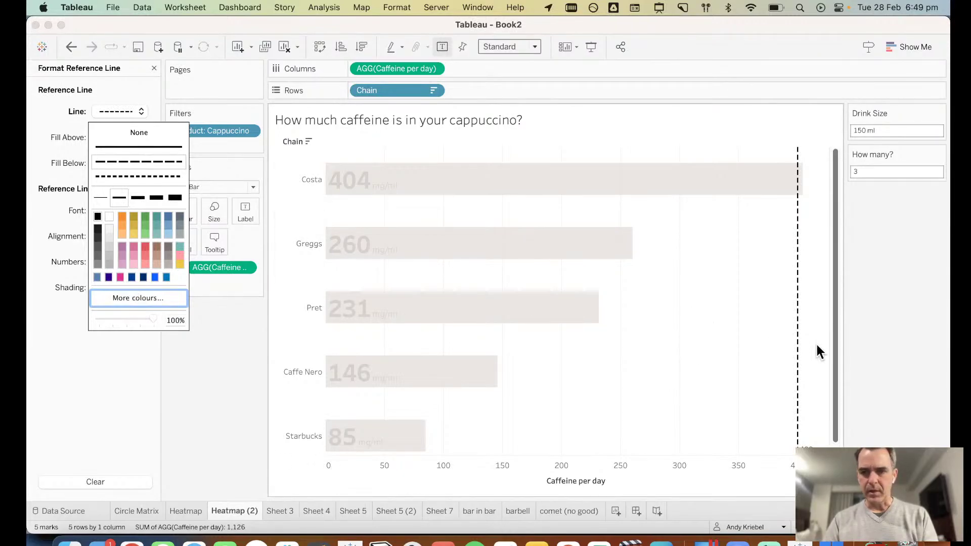
Step: Set both the label and the tooltip of the 400 reference line to None and finish formatting it
{"action": "left_click", "coordinate": [797, 351]}
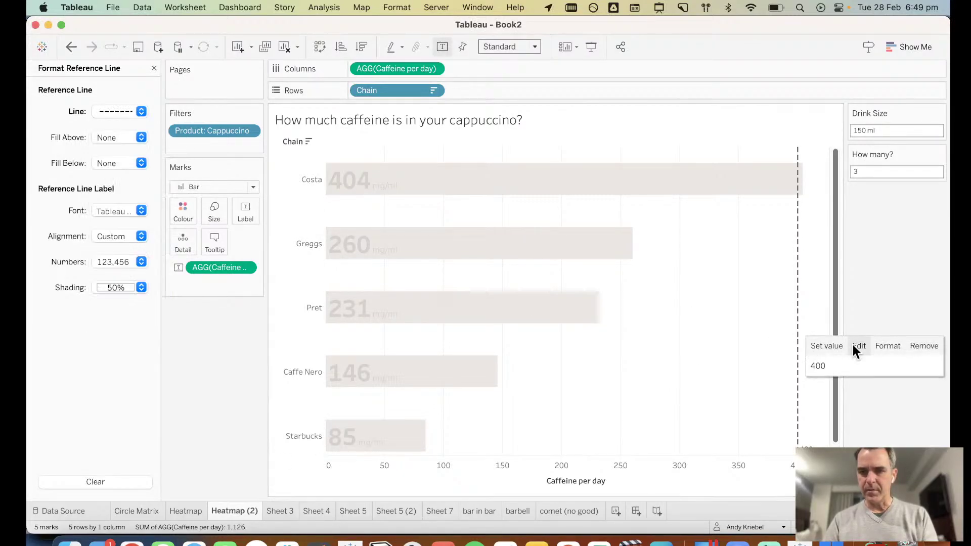
{"action": "left_click", "coordinate": [858, 345]}
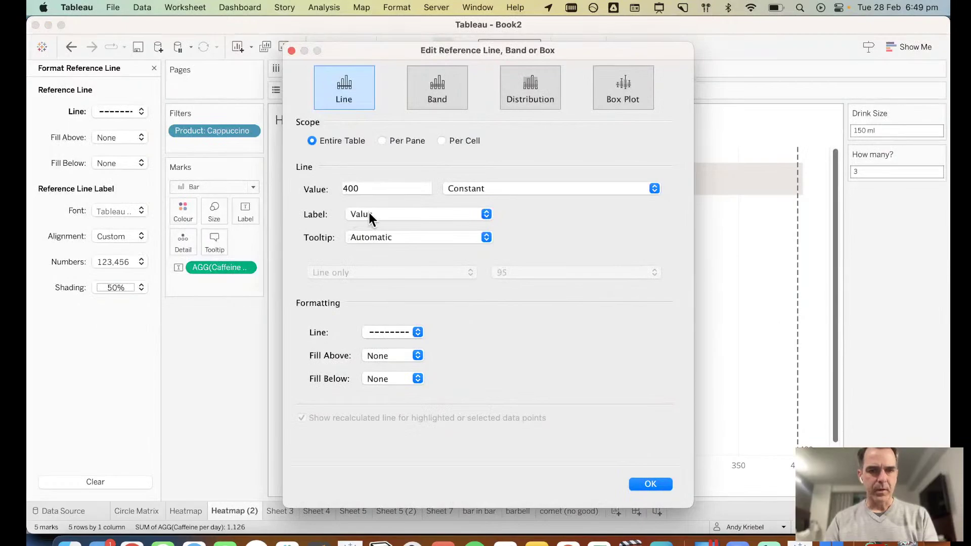
{"action": "left_click", "coordinate": [369, 210]}
{"action": "left_click", "coordinate": [368, 205]}
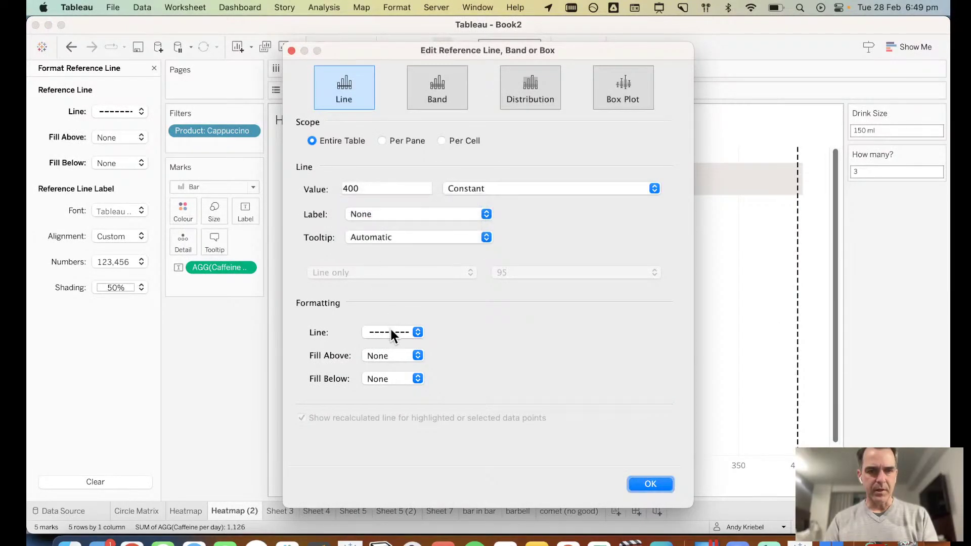
{"action": "left_click", "coordinate": [399, 239]}
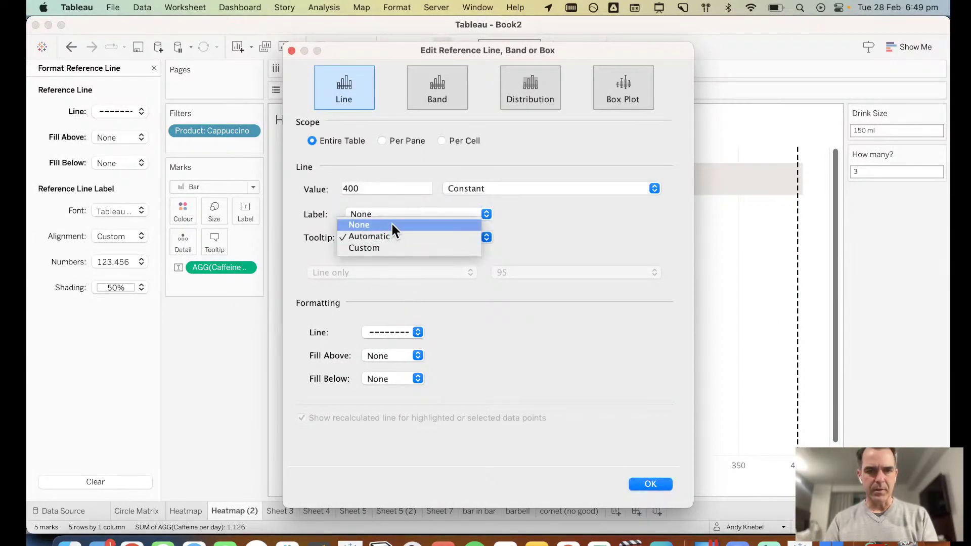
{"action": "left_click", "coordinate": [393, 224]}
{"action": "left_click", "coordinate": [638, 490]}
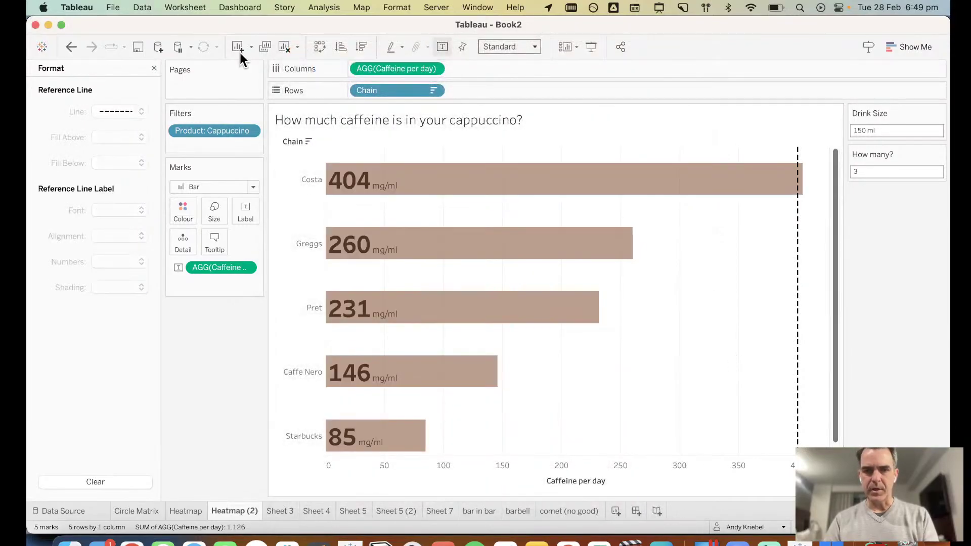
{"action": "left_click", "coordinate": [154, 67]}
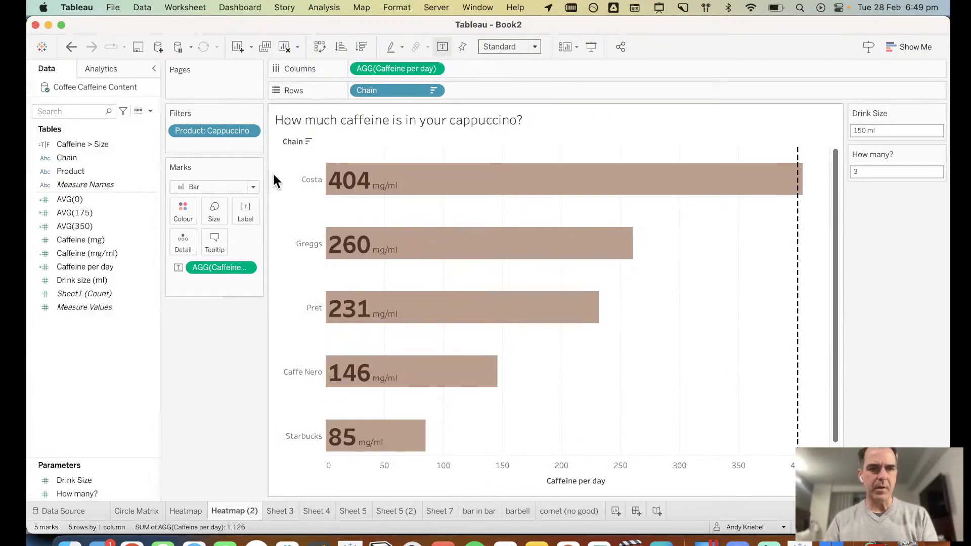
Step: Change the worksheet title to "Are you drinking a safe amount of caffeine?"
{"action": "double_click", "coordinate": [419, 118]}
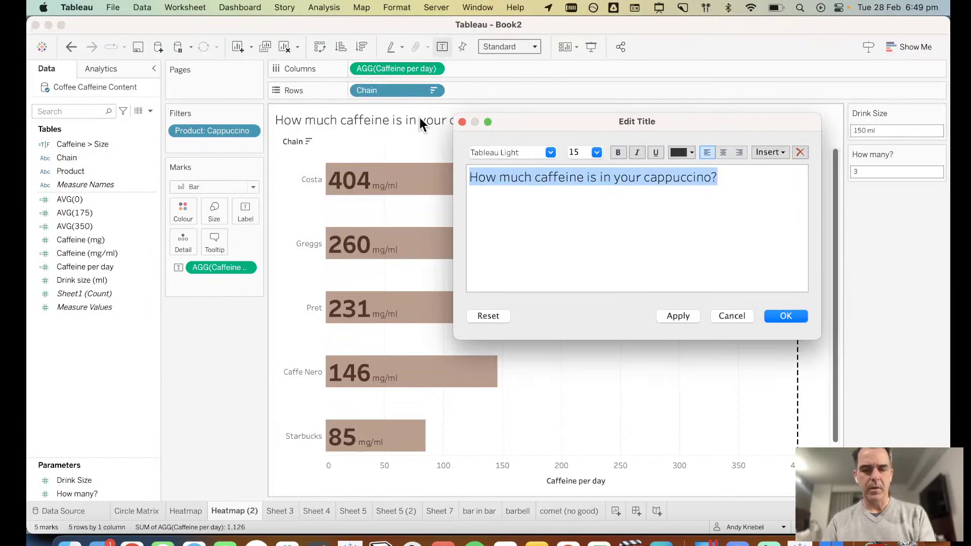
{"action": "type", "text": "A"}
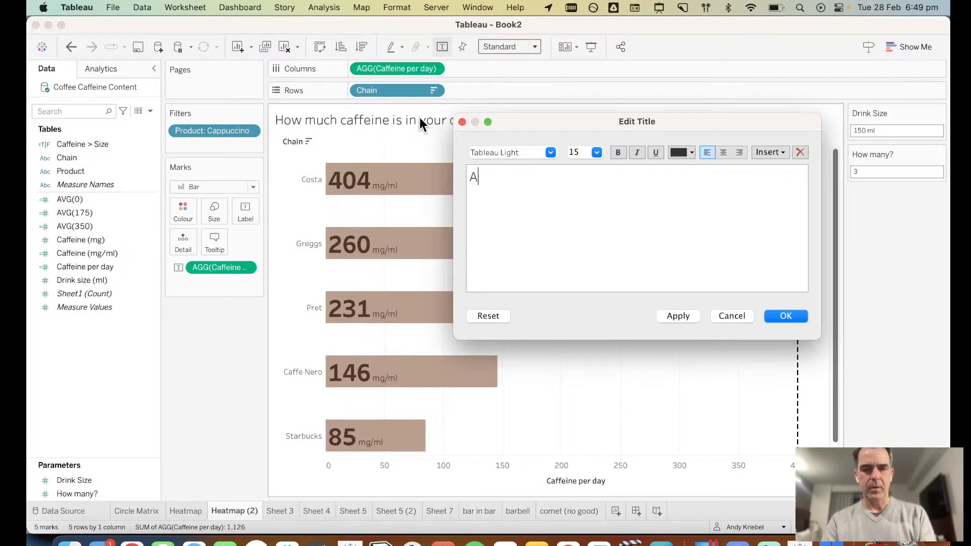
{"action": "type", "text": "re you drinki"}
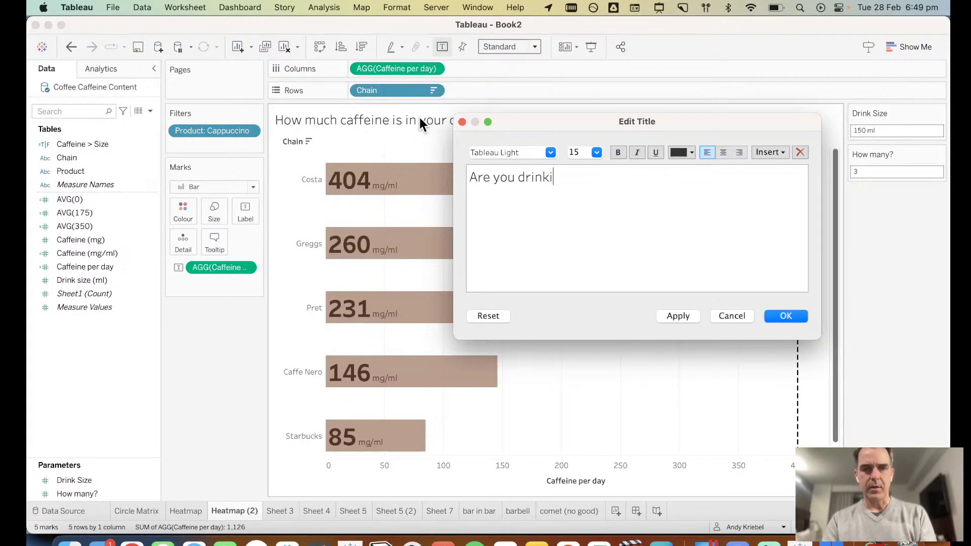
{"action": "type", "text": "ng a safe am"}
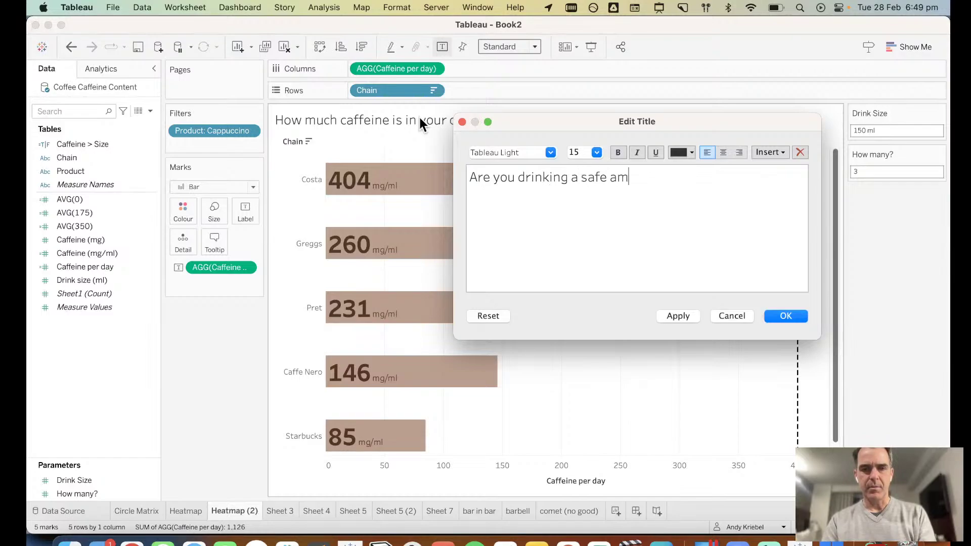
{"action": "type", "text": "ount of ca"}
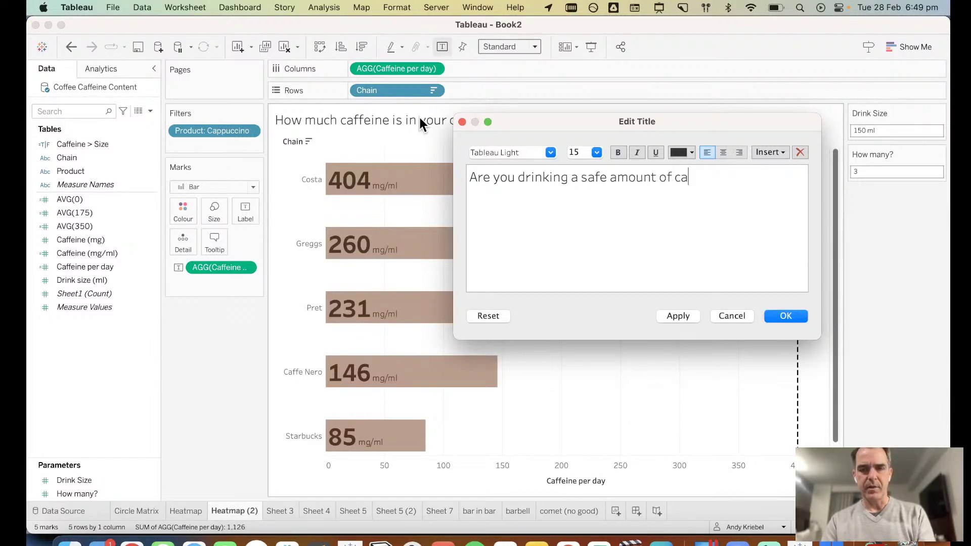
{"action": "type", "text": "ffeine?"}
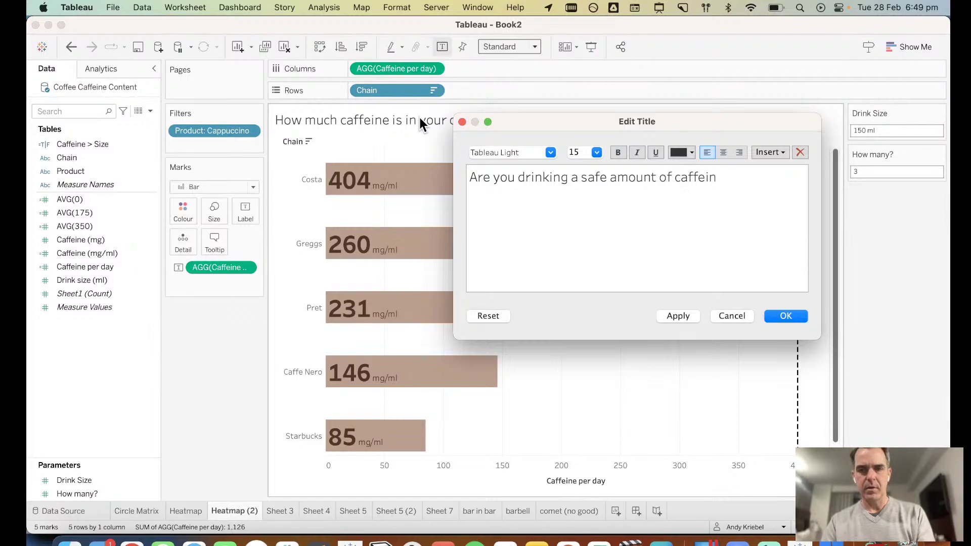
{"action": "left_click", "coordinate": [789, 317]}
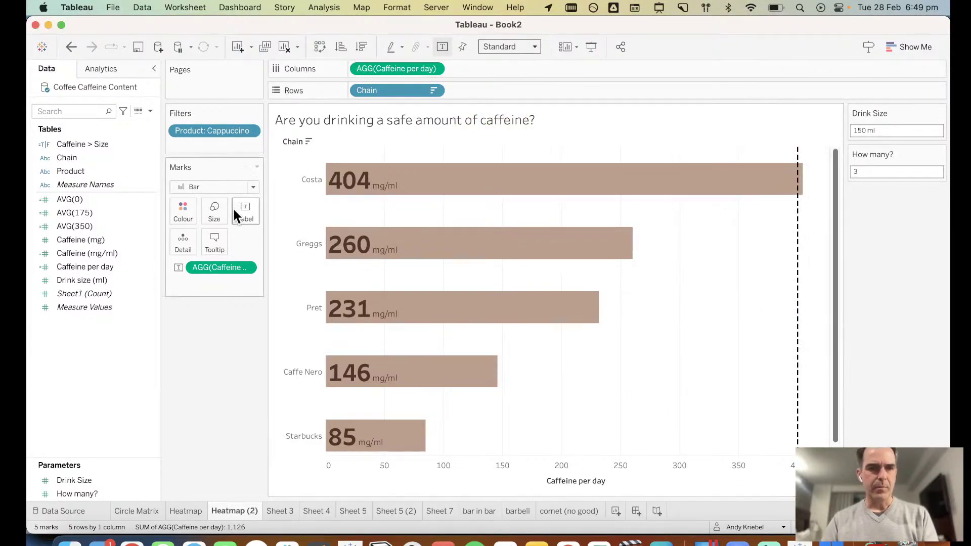
Step: Increase the mark size so the bars are noticeably thicker
{"action": "left_click", "coordinate": [215, 207]}
{"action": "left_click_drag", "start_coordinate": [263, 244], "coordinate": [299, 251]}
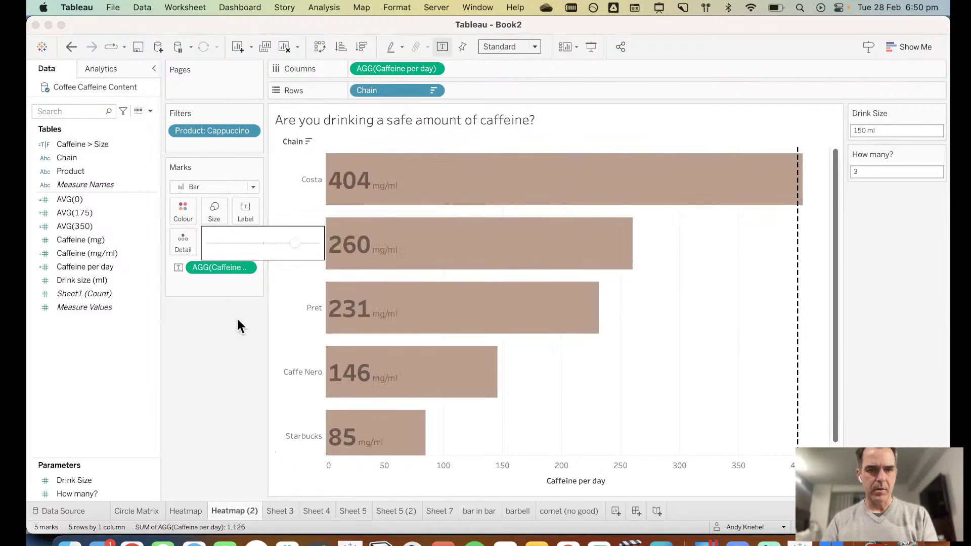
{"action": "left_click", "coordinate": [212, 336]}
Step: Change the unit text after the value in the bar labels to "mg per day"
{"action": "left_click", "coordinate": [242, 213]}
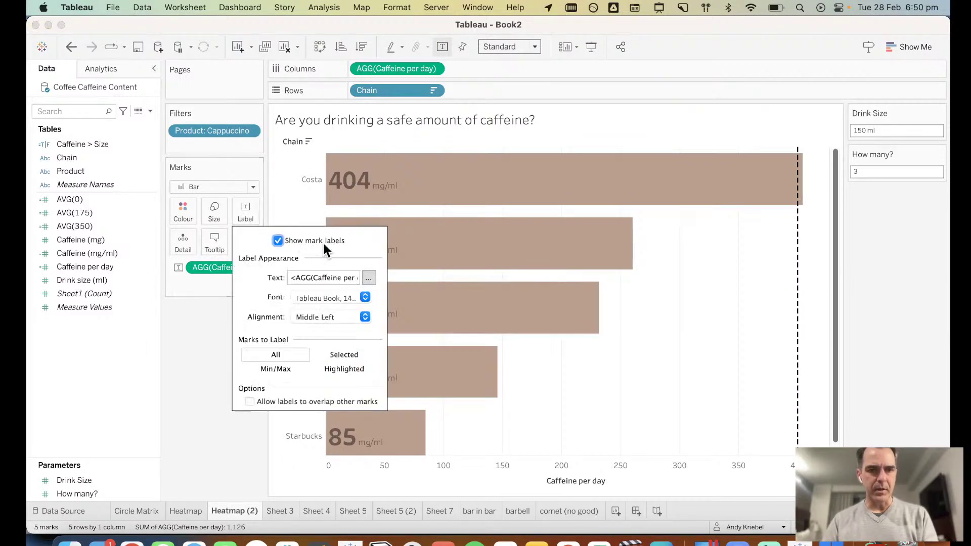
{"action": "left_click", "coordinate": [368, 277]}
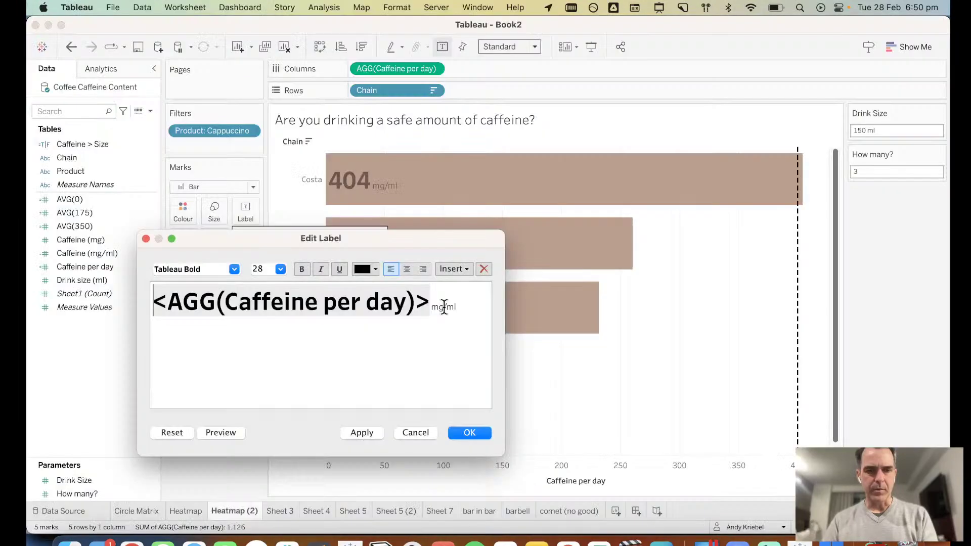
{"action": "double_click", "coordinate": [451, 308]}
{"action": "type", "text": "day"}
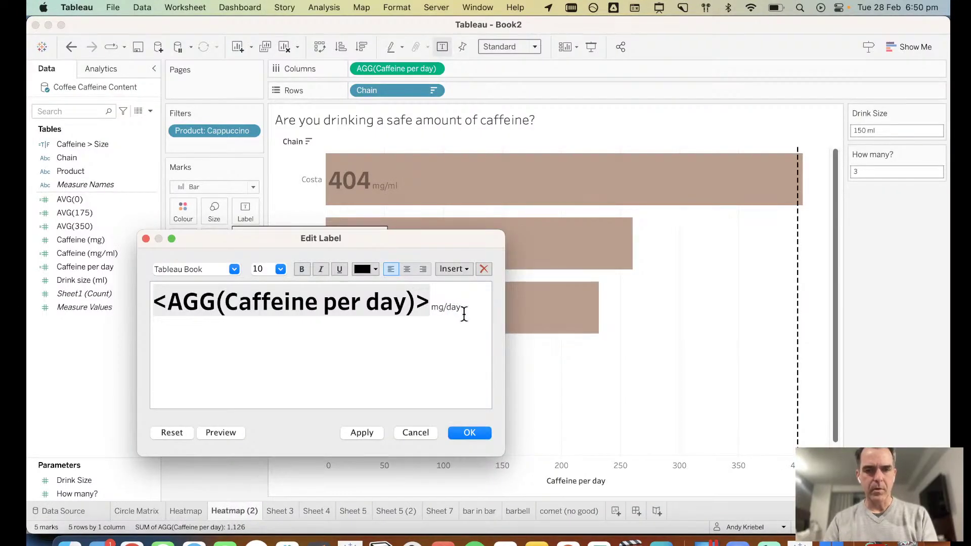
{"action": "left_click", "coordinate": [362, 433]}
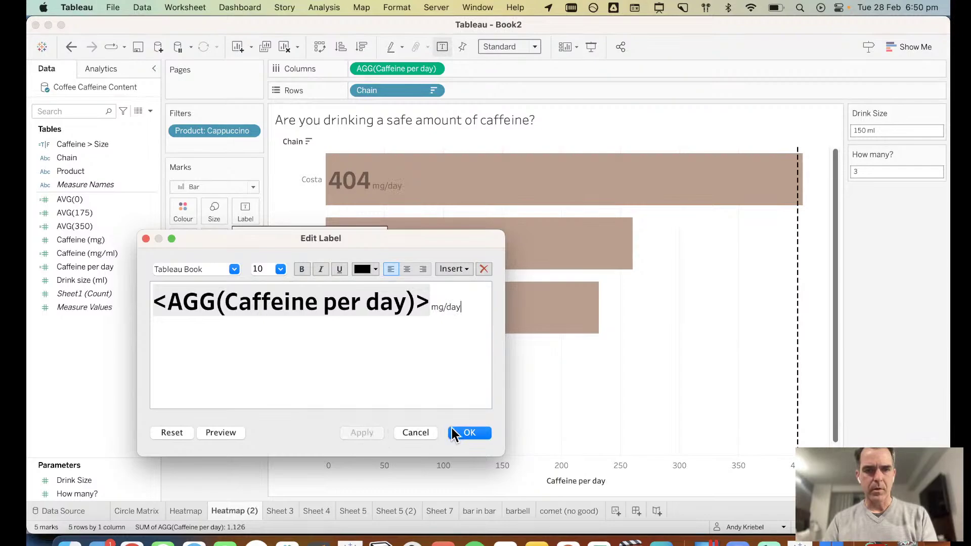
{"action": "left_click", "coordinate": [447, 307]}
{"action": "key", "text": "BackSpace"}
{"action": "type", "text": "per"}
{"action": "left_click", "coordinate": [366, 434]}
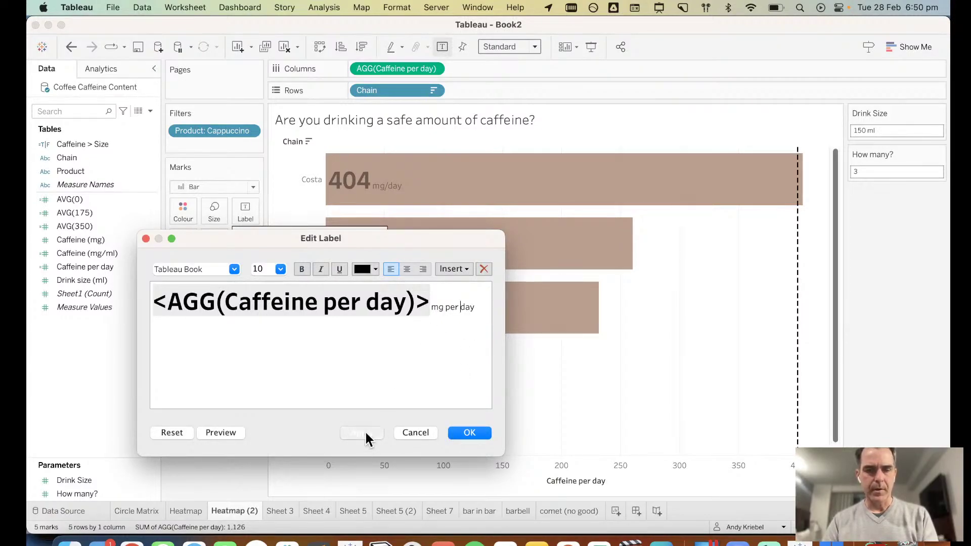
{"action": "left_click", "coordinate": [469, 433]}
{"action": "left_click", "coordinate": [595, 409]}
Step: Hide the header of the Caffeine per day axis
{"action": "right_click", "coordinate": [559, 474]}
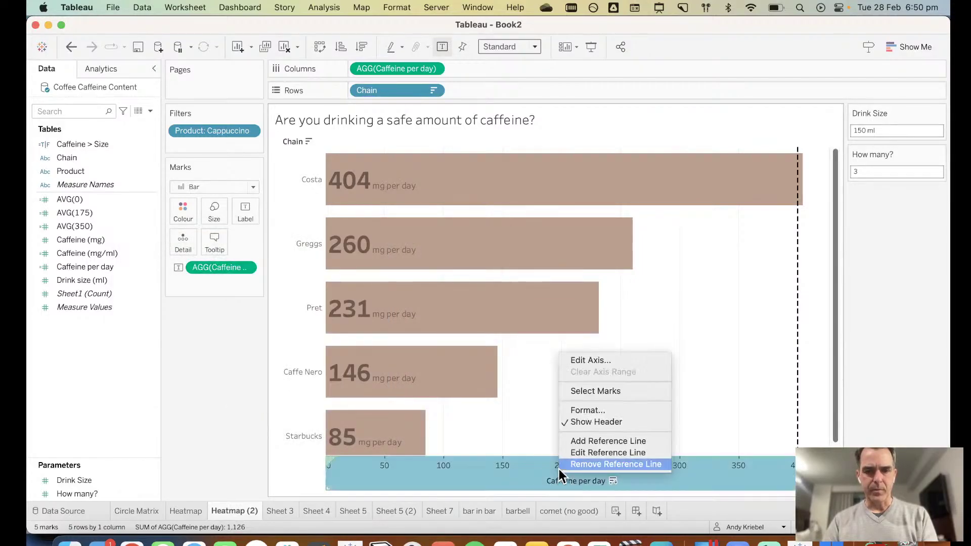
{"action": "left_click", "coordinate": [579, 422]}
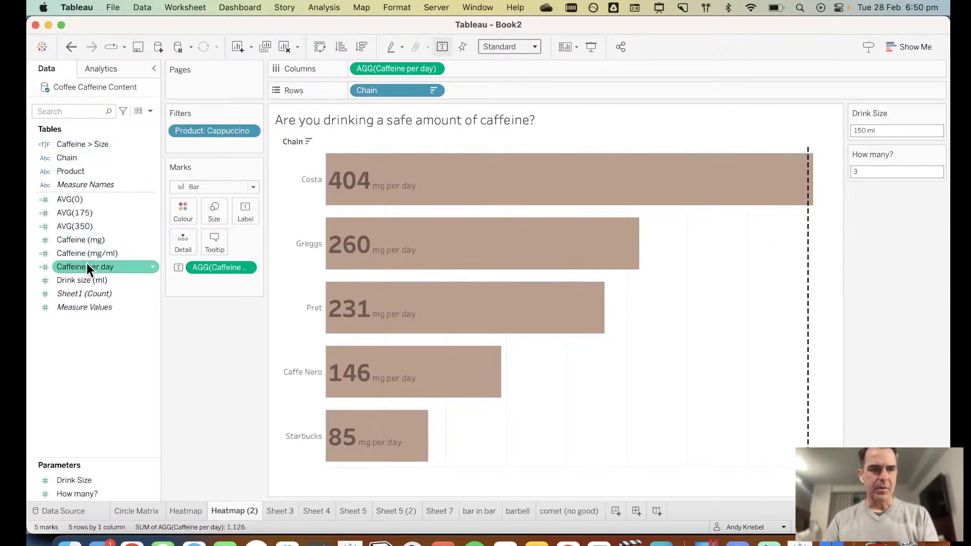
Step: Colour the bars by Caffeine per day using the Red-Black Diverging palette, reversed
{"action": "left_click_drag", "start_coordinate": [86, 266], "coordinate": [185, 199]}
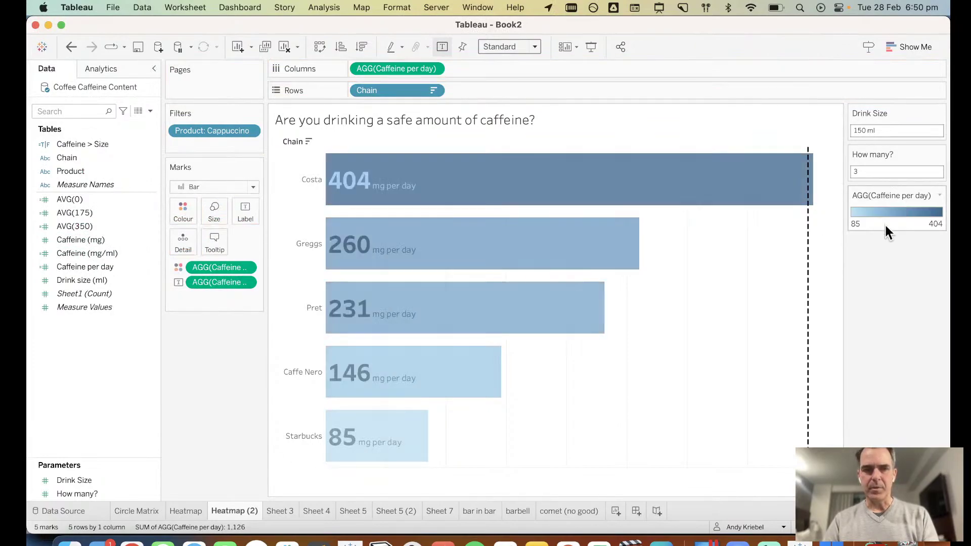
{"action": "double_click", "coordinate": [885, 223]}
{"action": "left_click", "coordinate": [436, 207]}
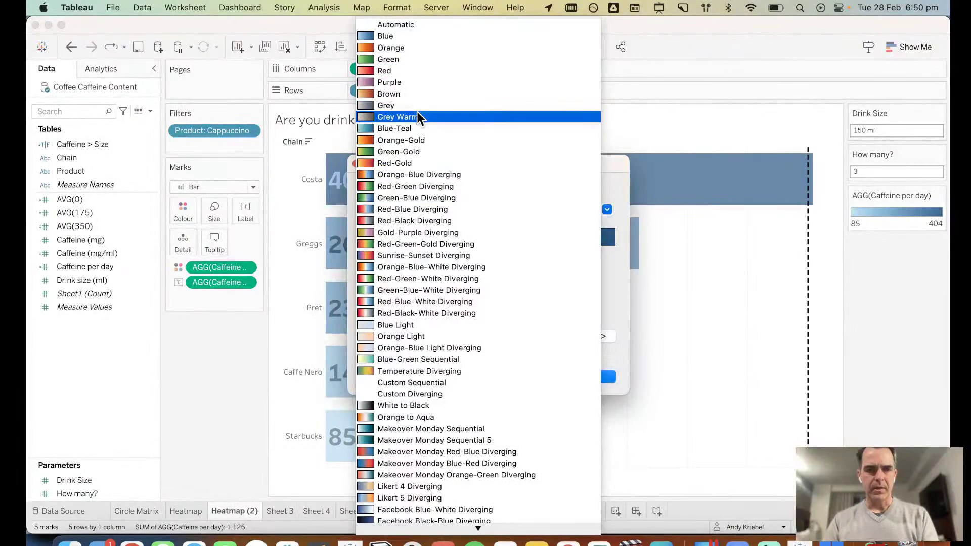
{"action": "left_click", "coordinate": [420, 223]}
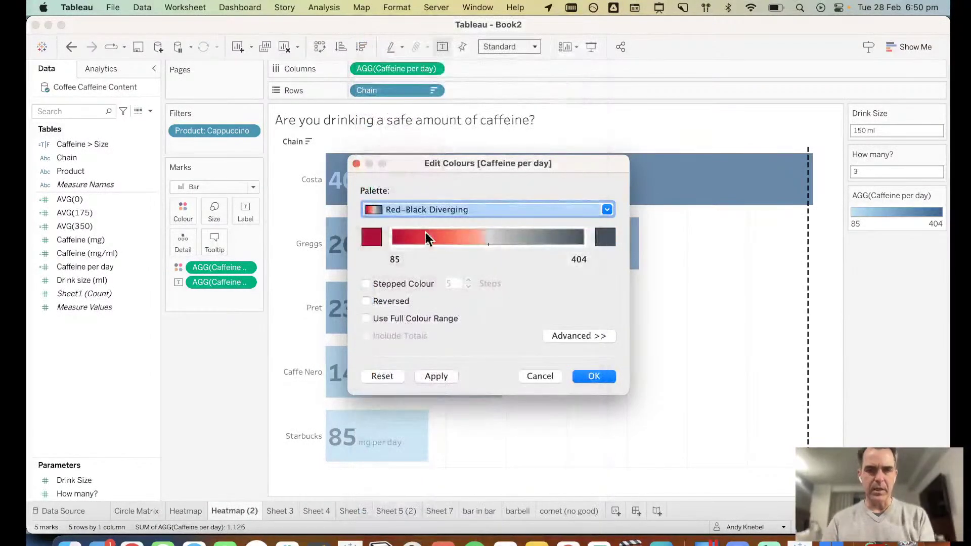
{"action": "left_click", "coordinate": [393, 303]}
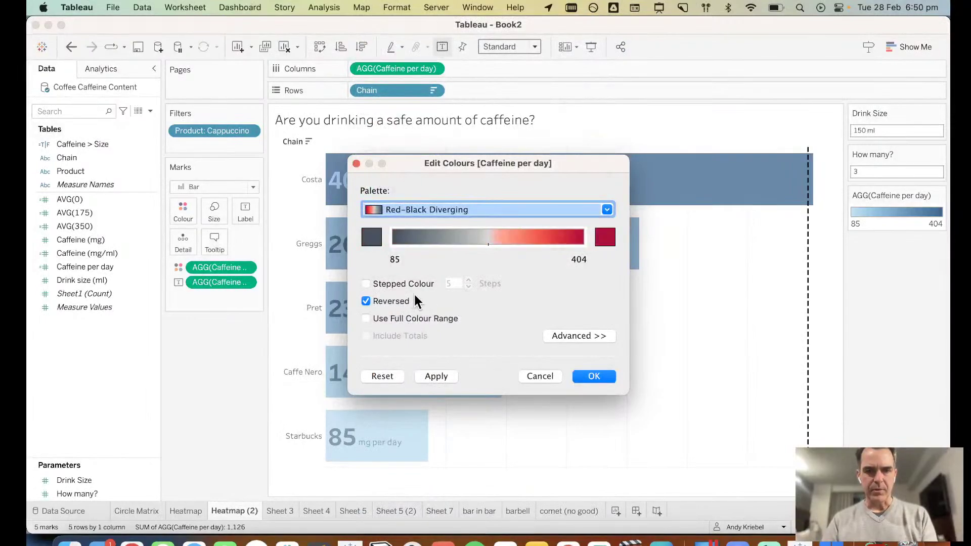
Step: Make the Caffeine per day colour scale stepped, with 2 steps
{"action": "left_click", "coordinate": [405, 282]}
{"action": "left_click", "coordinate": [468, 287]}
{"action": "left_click", "coordinate": [469, 287]}
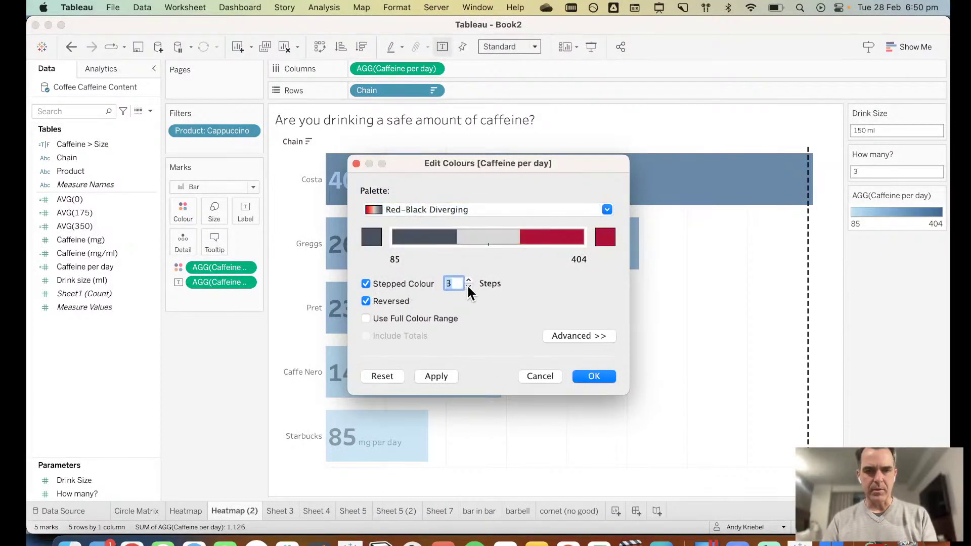
{"action": "left_click", "coordinate": [468, 287]}
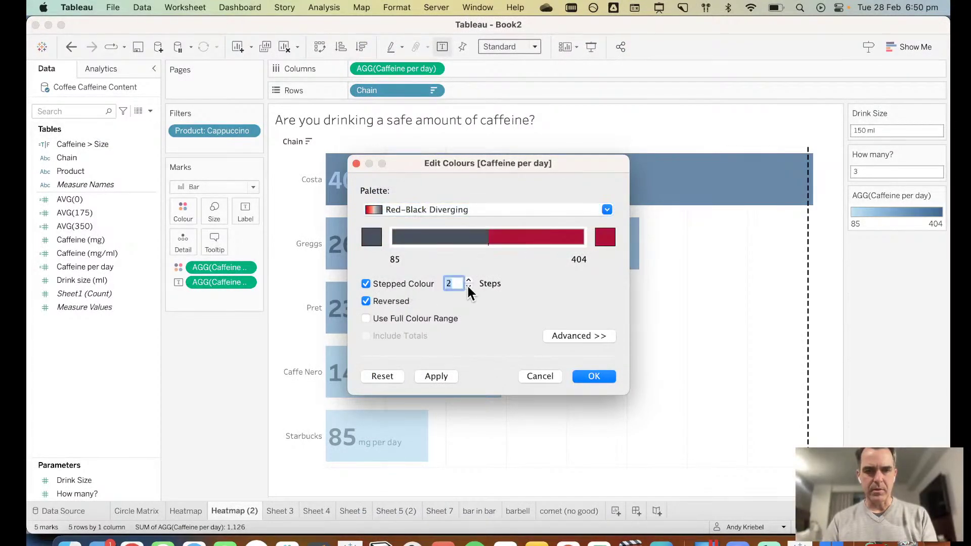
Step: Centre the Caffeine per day colour scale at 400 and apply it to the bars
{"action": "left_click", "coordinate": [575, 337]}
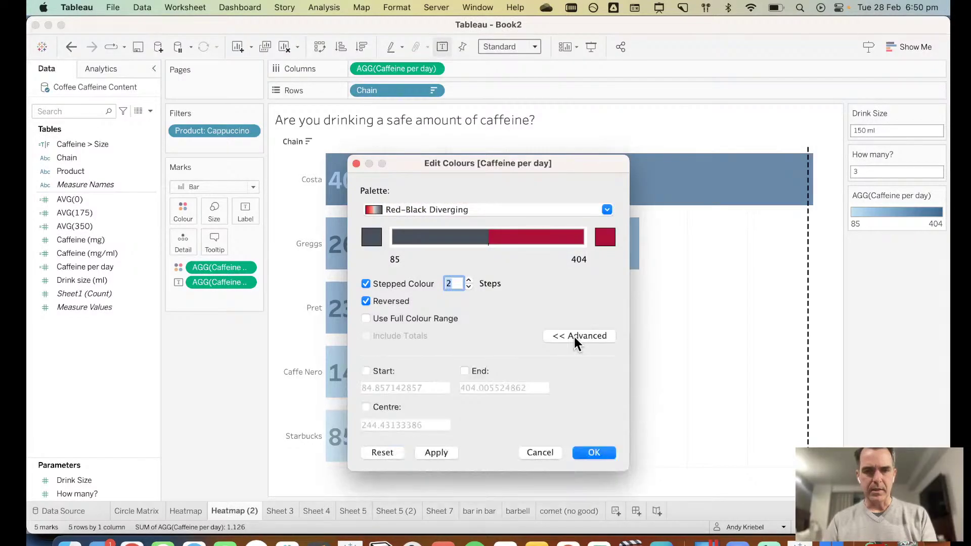
{"action": "left_click", "coordinate": [366, 407]}
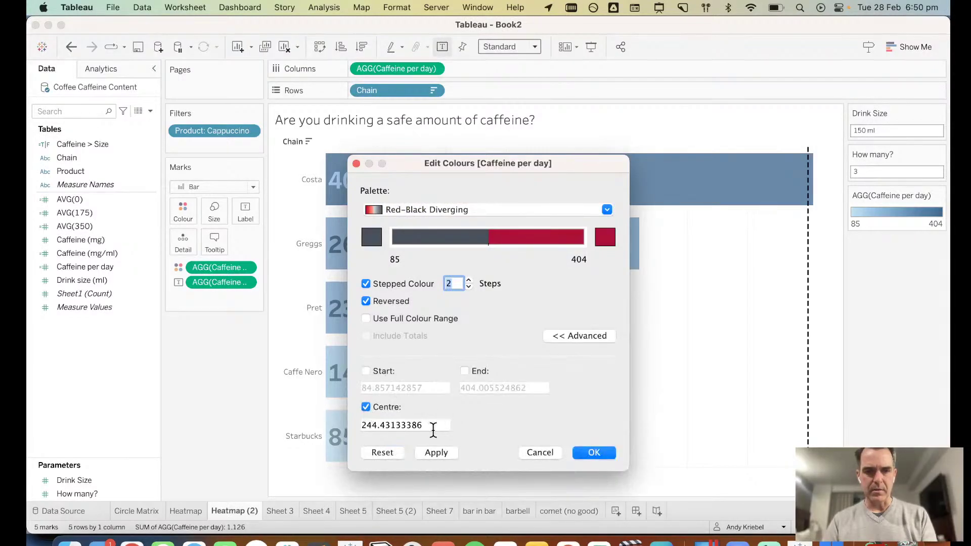
{"action": "left_click_drag", "start_coordinate": [433, 427], "coordinate": [304, 412]}
{"action": "type", "text": "400"}
{"action": "key", "text": "Tab"}
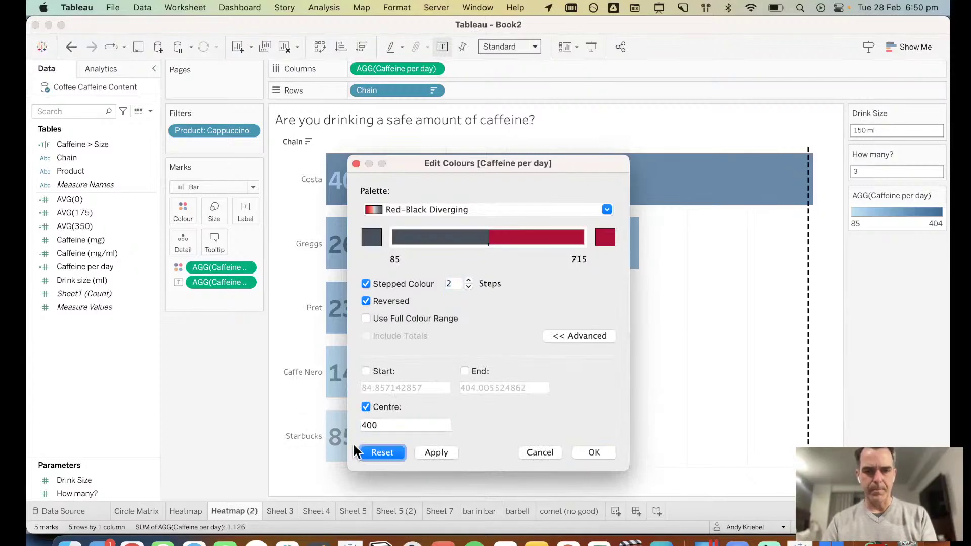
{"action": "left_click", "coordinate": [433, 453]}
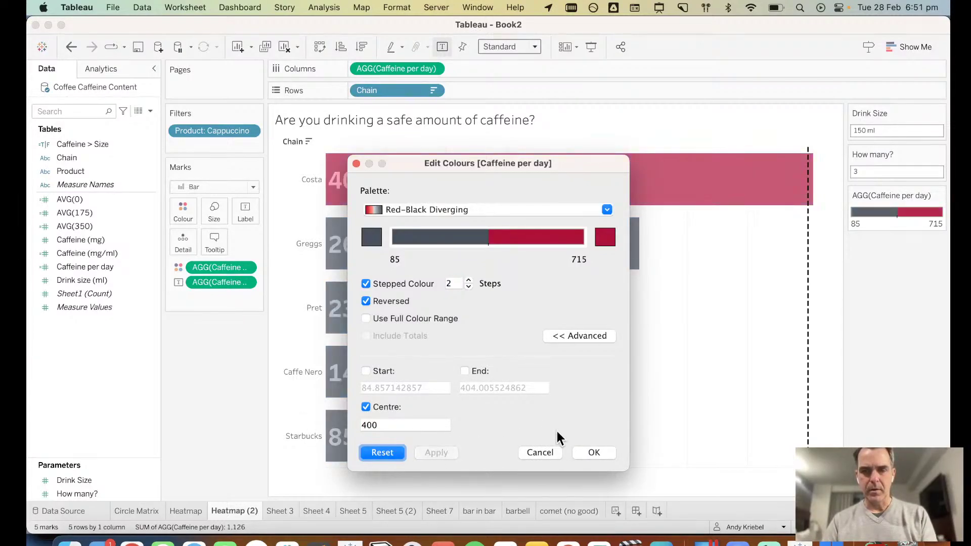
{"action": "left_click", "coordinate": [593, 453]}
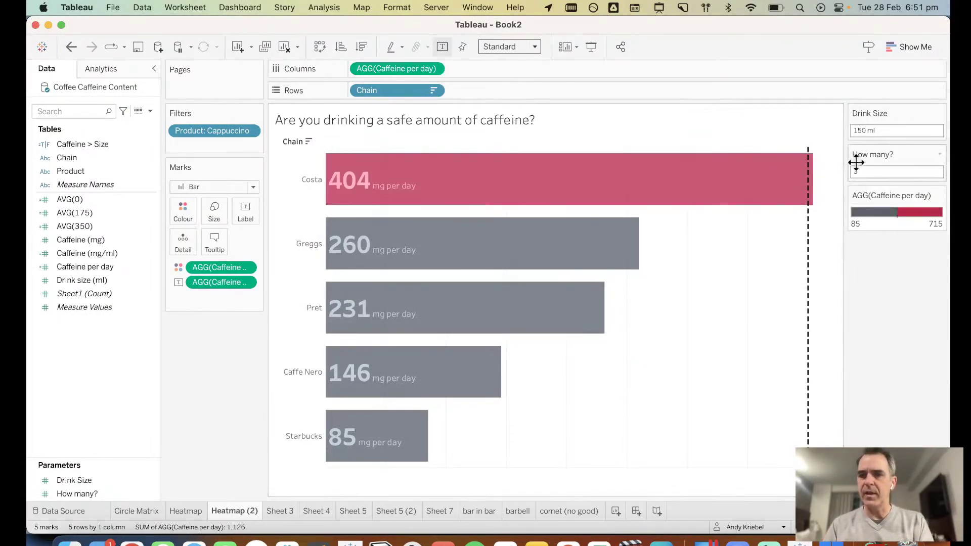
Step: Switch to Chrome, check the cappuccino drink sizes in the Which? high street coffee caffeine table, and return to Tableau
{"action": "left_click", "coordinate": [856, 130]}
{"action": "double_click", "coordinate": [856, 130]}
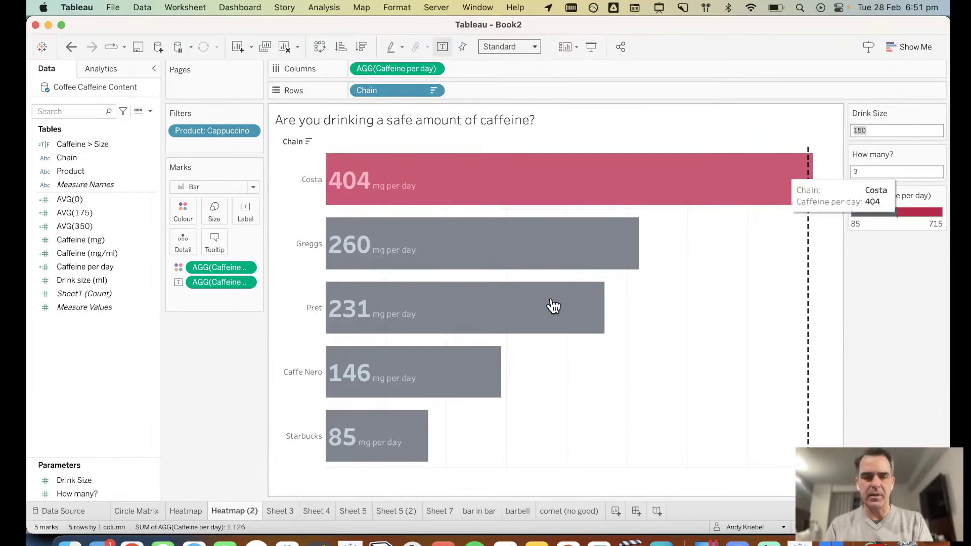
{"action": "left_click", "coordinate": [132, 544]}
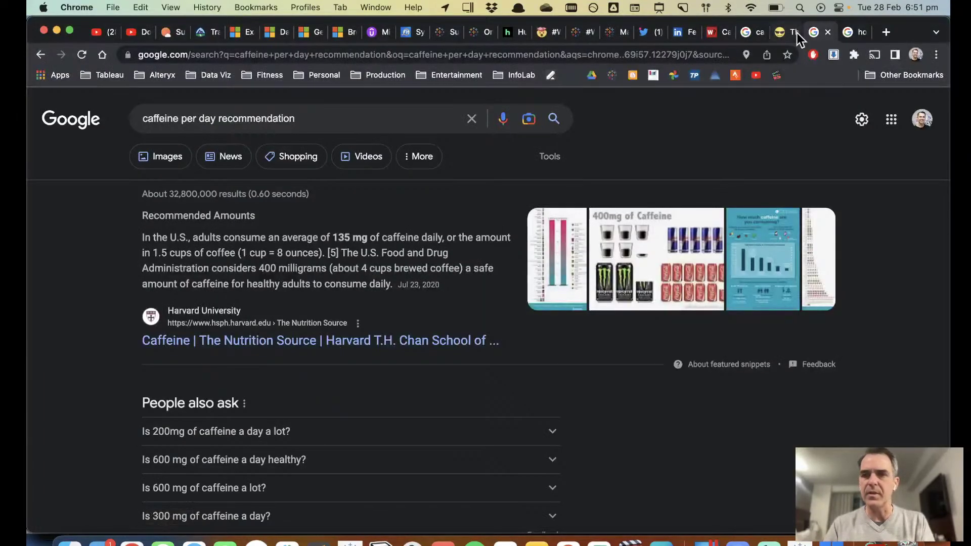
{"action": "left_click", "coordinate": [714, 34]}
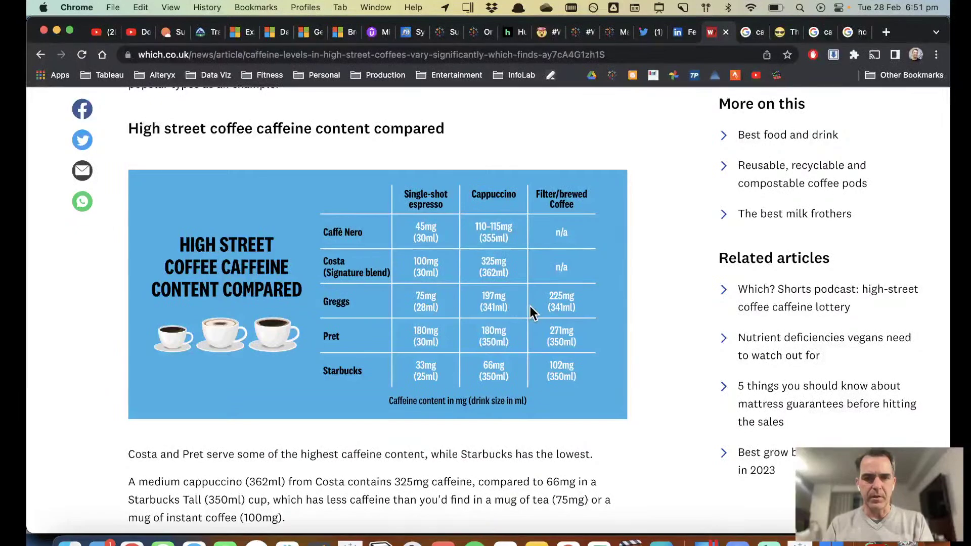
{"action": "key", "text": "super+Tab"}
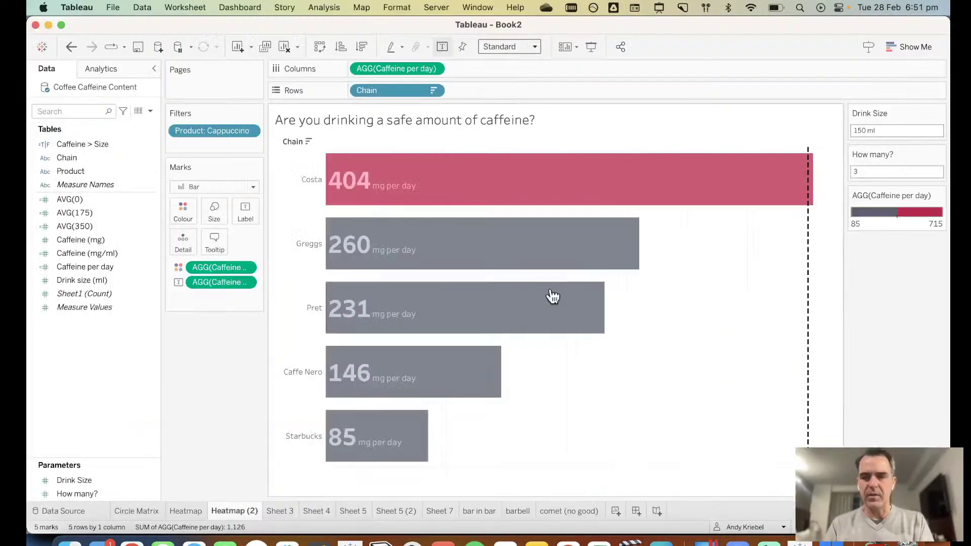
Step: Set the Drink Size parameter to 350 ml
{"action": "left_click", "coordinate": [884, 133]}
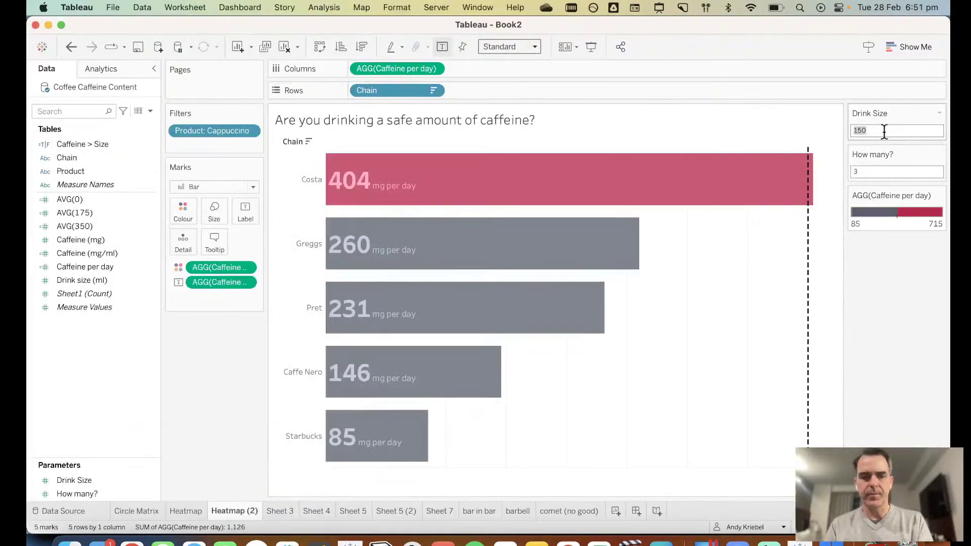
{"action": "type", "text": "350"}
{"action": "key", "text": "Return"}
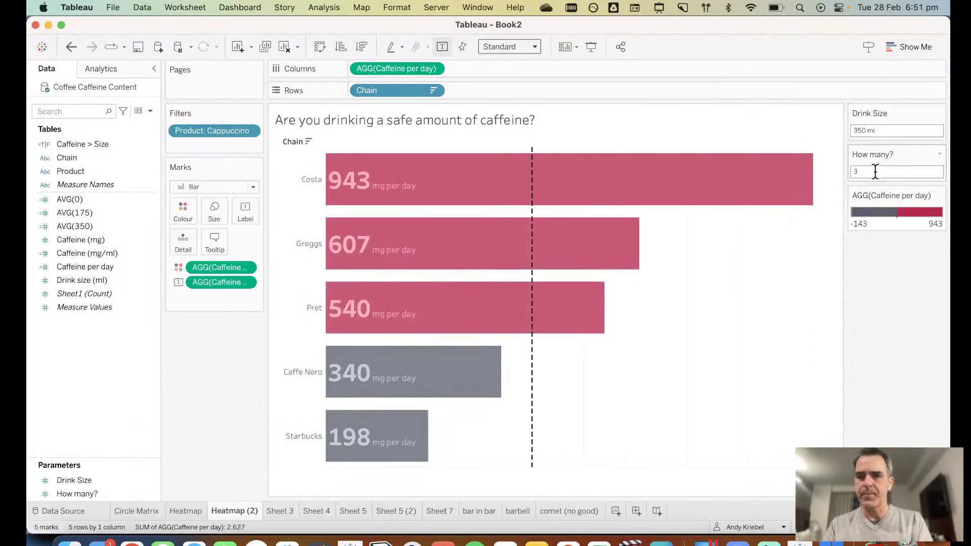
Step: Try the How many? parameter at 1 drink
{"action": "left_click", "coordinate": [874, 173]}
{"action": "type", "text": "1"}
{"action": "key", "text": "Return"}
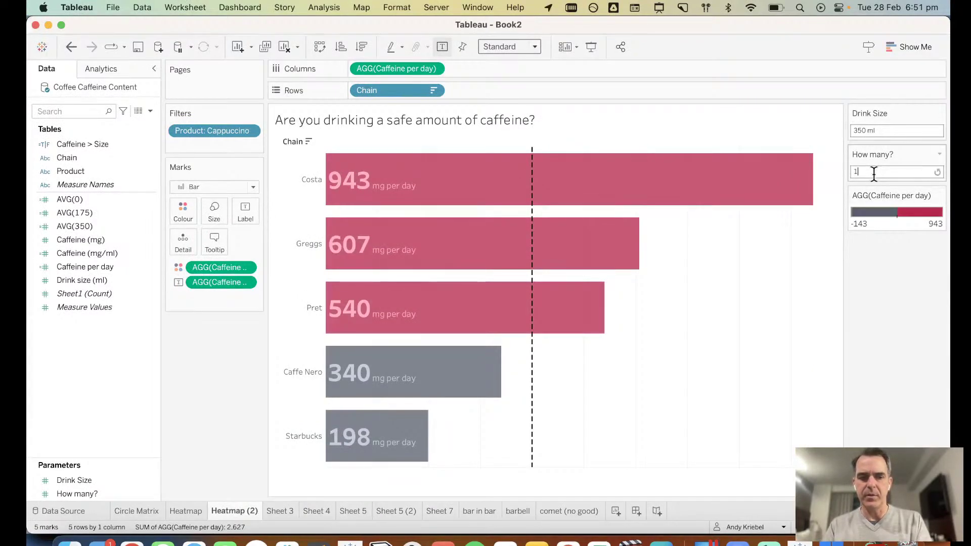
Step: Set the How many? parameter to 2 drinks
{"action": "left_click", "coordinate": [874, 173]}
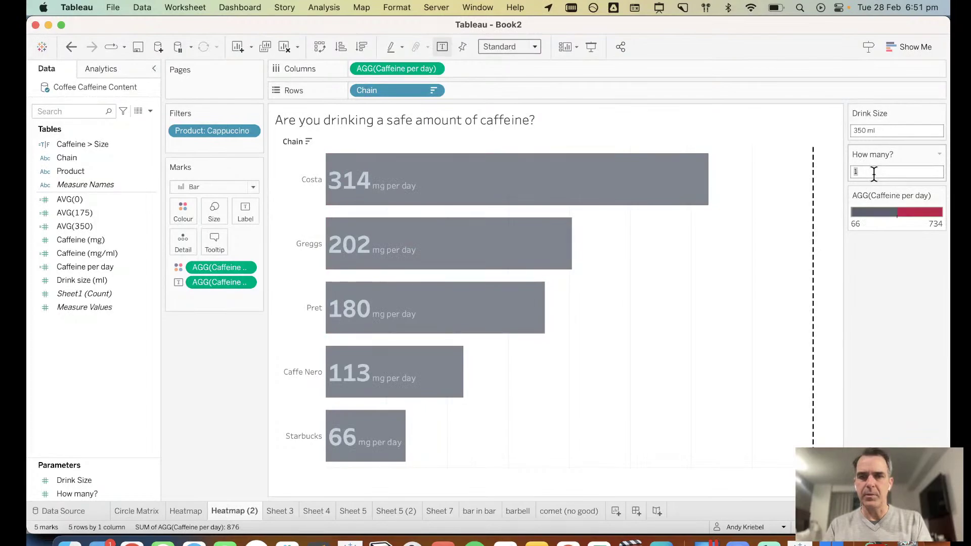
{"action": "type", "text": "2"}
{"action": "key", "text": "Return"}
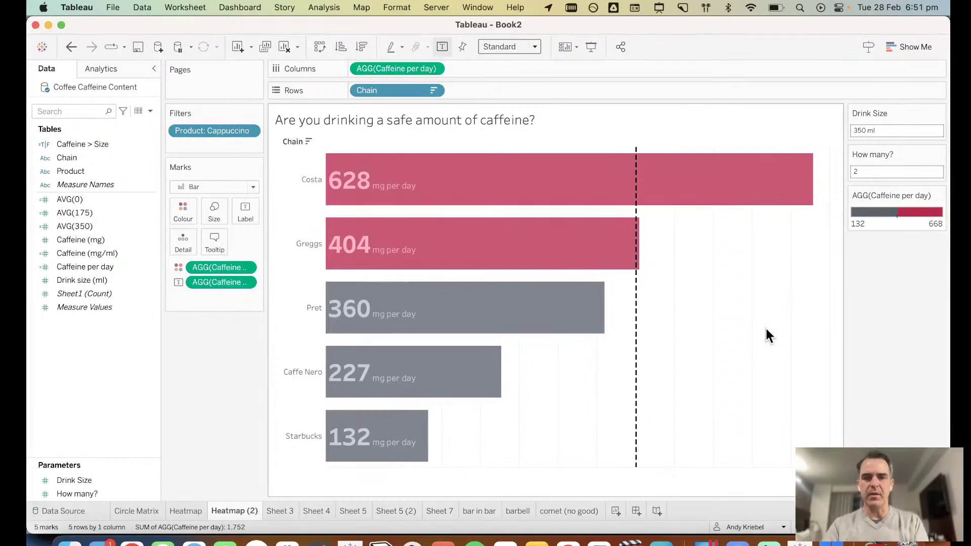
Step: Format the worksheet lines so that grid lines, zero lines and axis rulers are all set to None
{"action": "right_click", "coordinate": [766, 335]}
{"action": "left_click", "coordinate": [796, 391]}
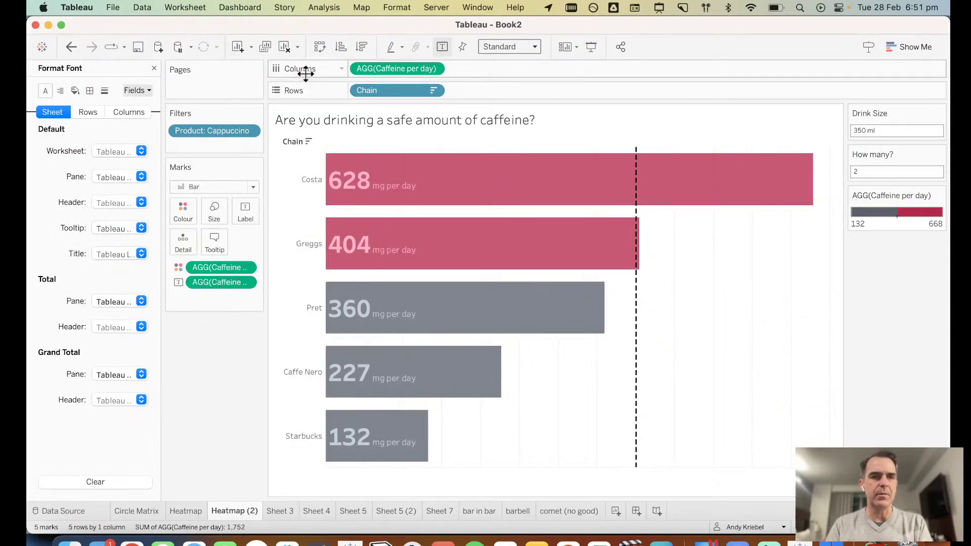
{"action": "left_click", "coordinate": [106, 91]}
{"action": "left_click", "coordinate": [109, 150]}
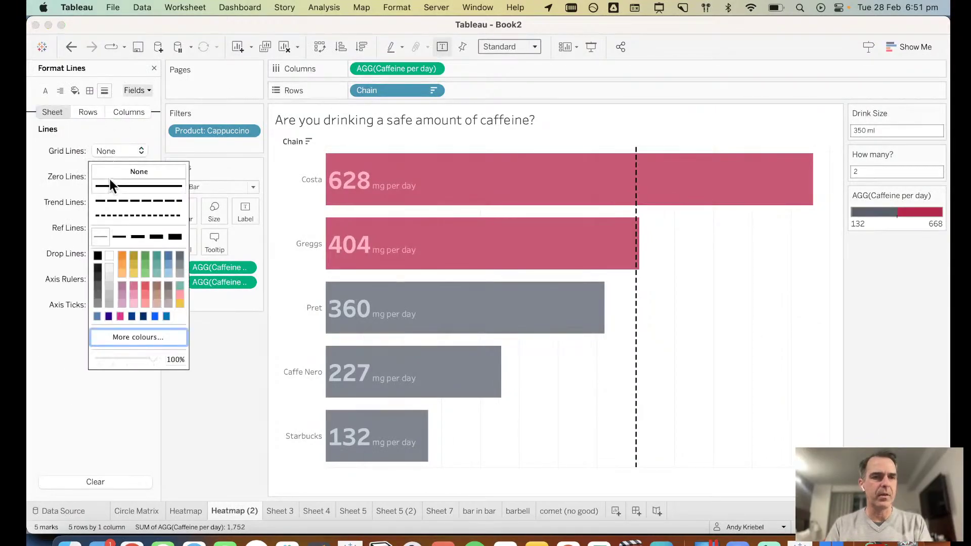
{"action": "left_click", "coordinate": [116, 173]}
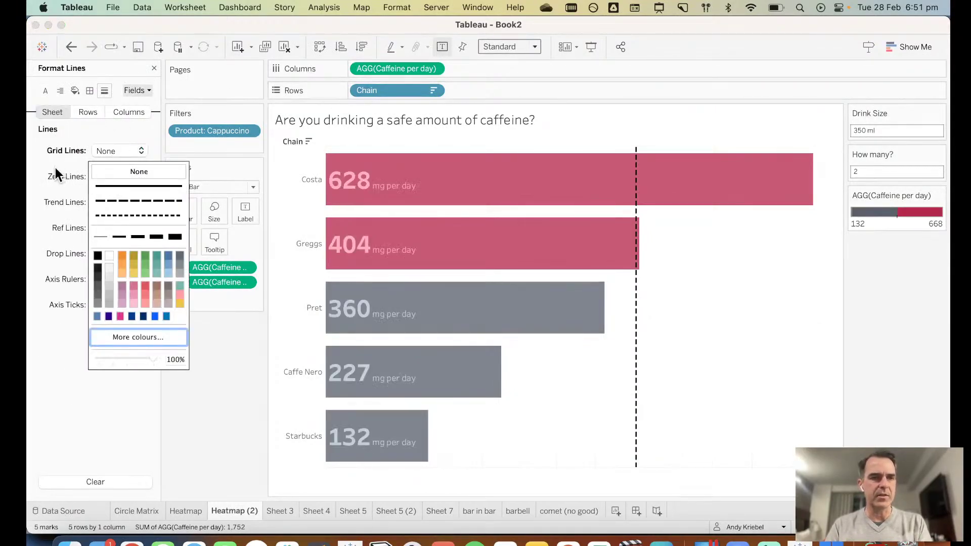
{"action": "left_click", "coordinate": [115, 176]}
{"action": "left_click", "coordinate": [117, 196]}
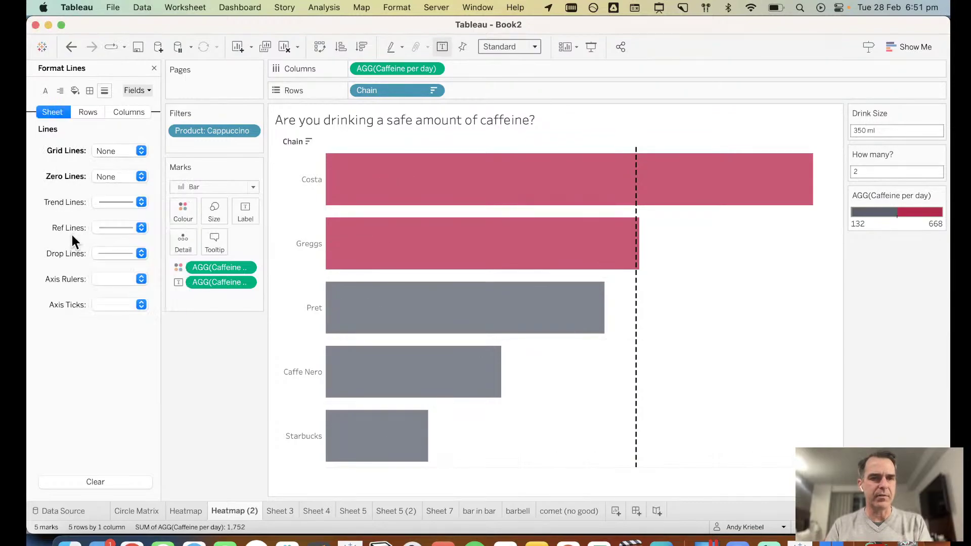
{"action": "left_click", "coordinate": [108, 282]}
{"action": "left_click", "coordinate": [112, 300]}
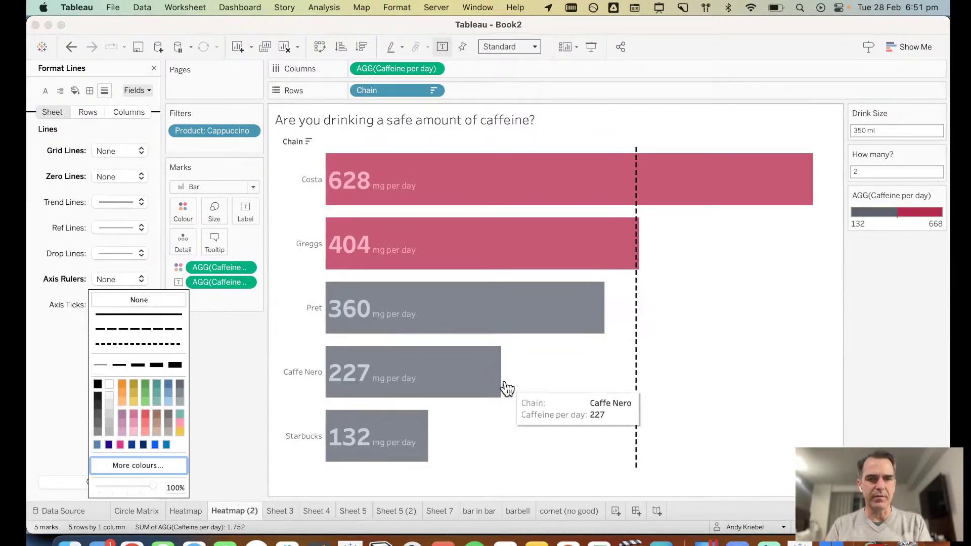
{"action": "left_click", "coordinate": [748, 378]}
Step: Format the Chain header labels with font size 14 and a darker text colour
{"action": "right_click", "coordinate": [297, 176]}
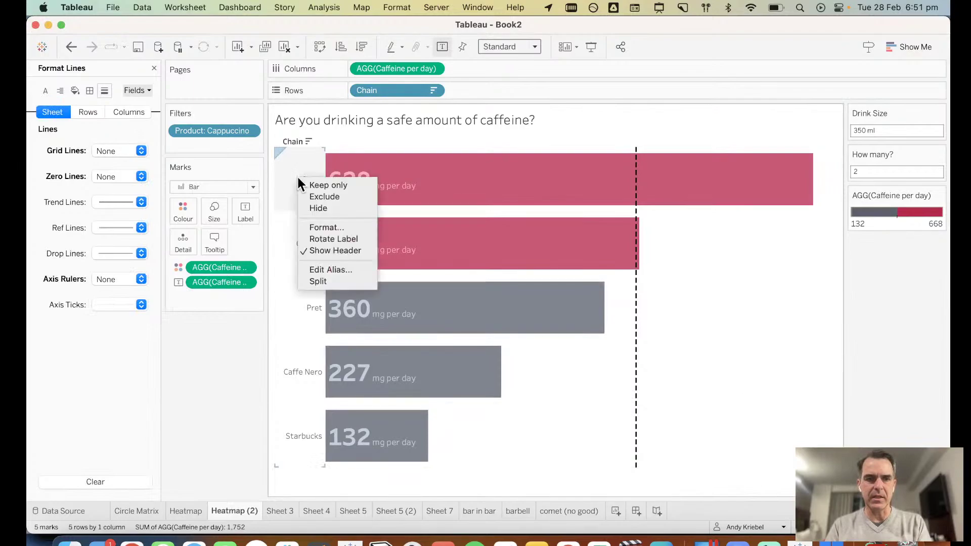
{"action": "left_click", "coordinate": [324, 227]}
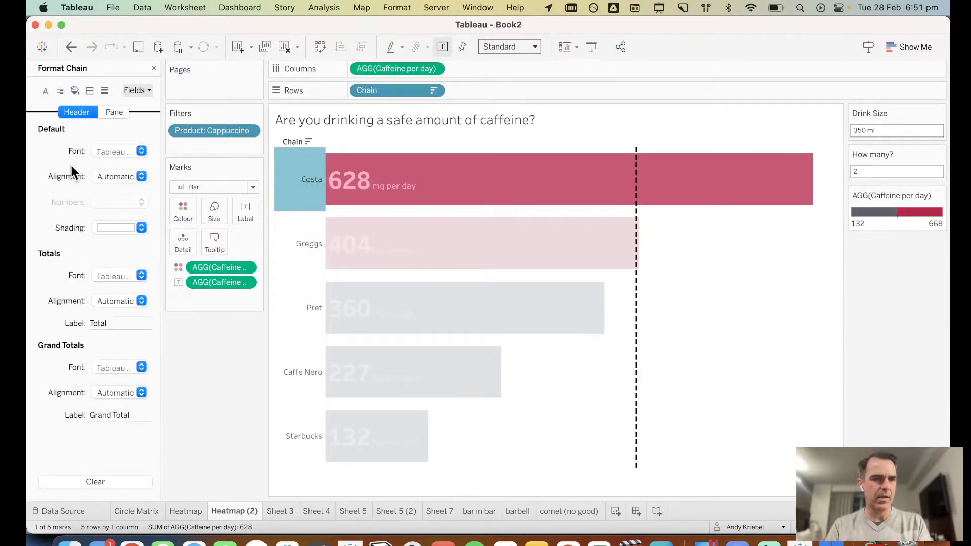
{"action": "left_click", "coordinate": [111, 150]}
{"action": "left_click", "coordinate": [117, 196]}
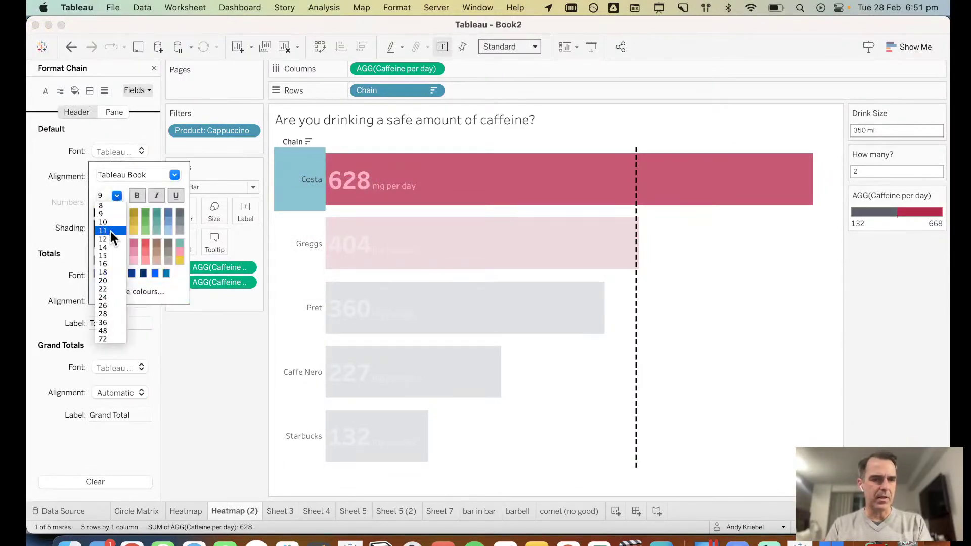
{"action": "left_click", "coordinate": [108, 241]}
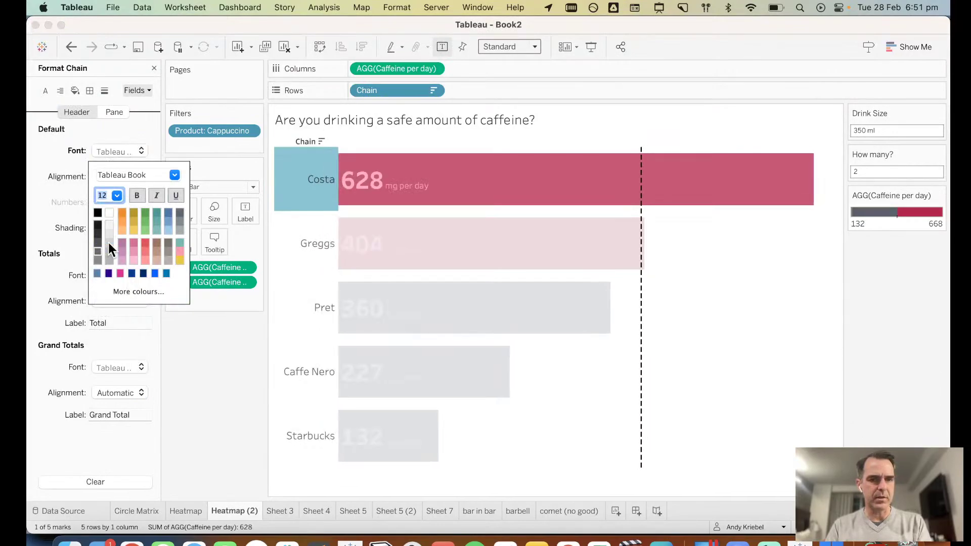
{"action": "left_click", "coordinate": [117, 197]}
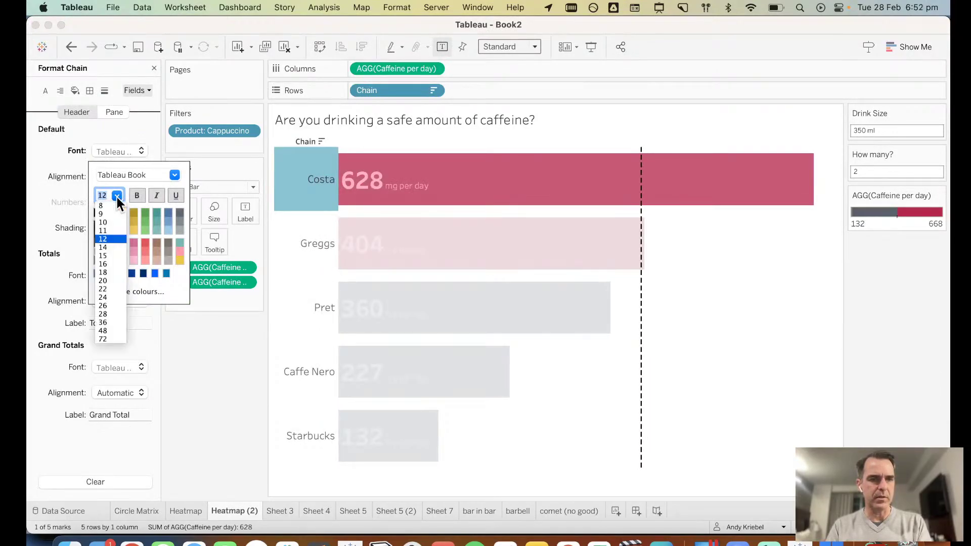
{"action": "left_click", "coordinate": [107, 248]}
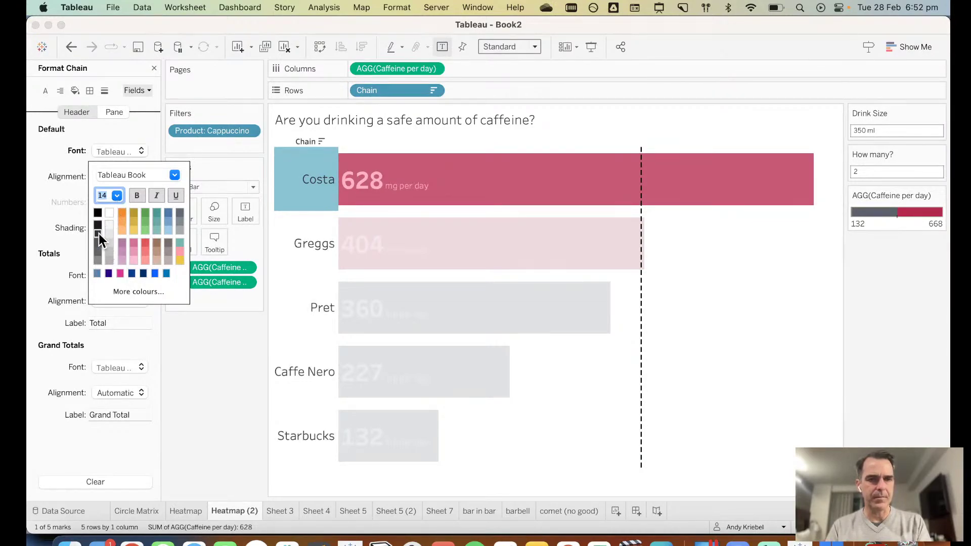
{"action": "left_click", "coordinate": [746, 327]}
{"action": "left_click", "coordinate": [745, 327]}
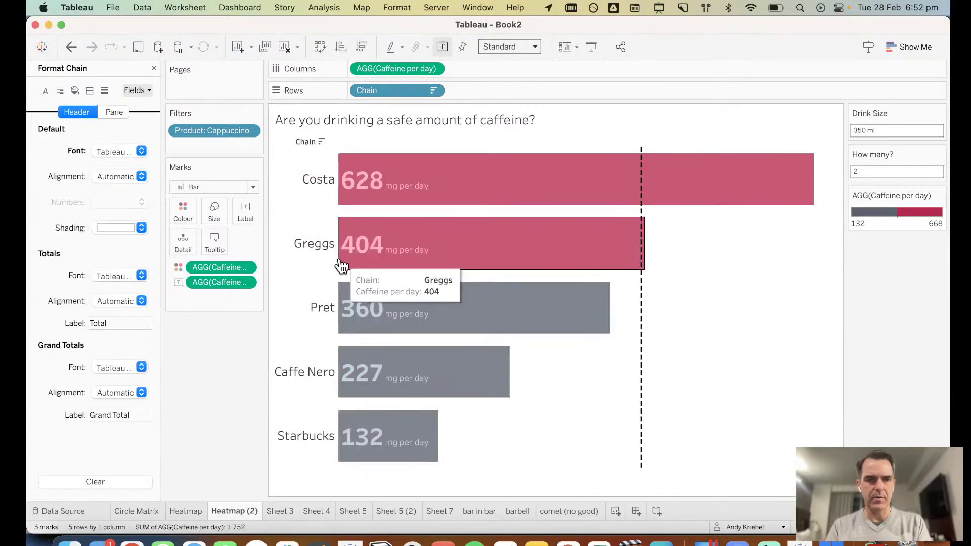
Step: Widen the Chain label column slightly and hide the field labels for rows
{"action": "left_click_drag", "start_coordinate": [337, 256], "coordinate": [346, 254]}
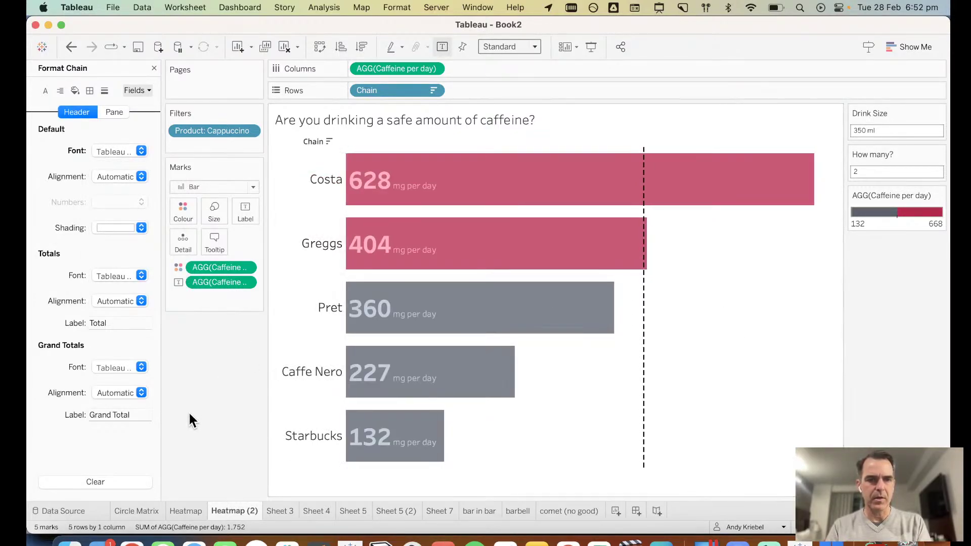
{"action": "right_click", "coordinate": [303, 139]}
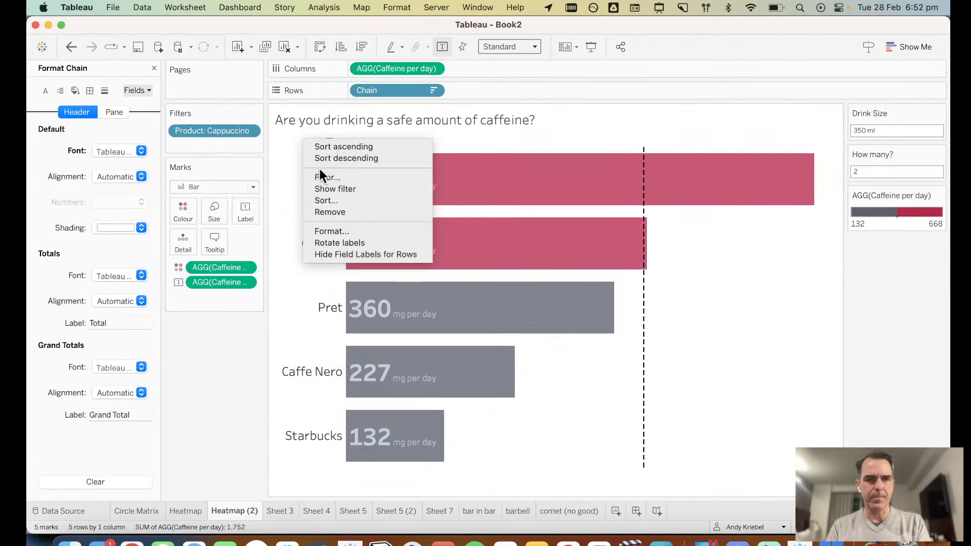
{"action": "left_click", "coordinate": [337, 251]}
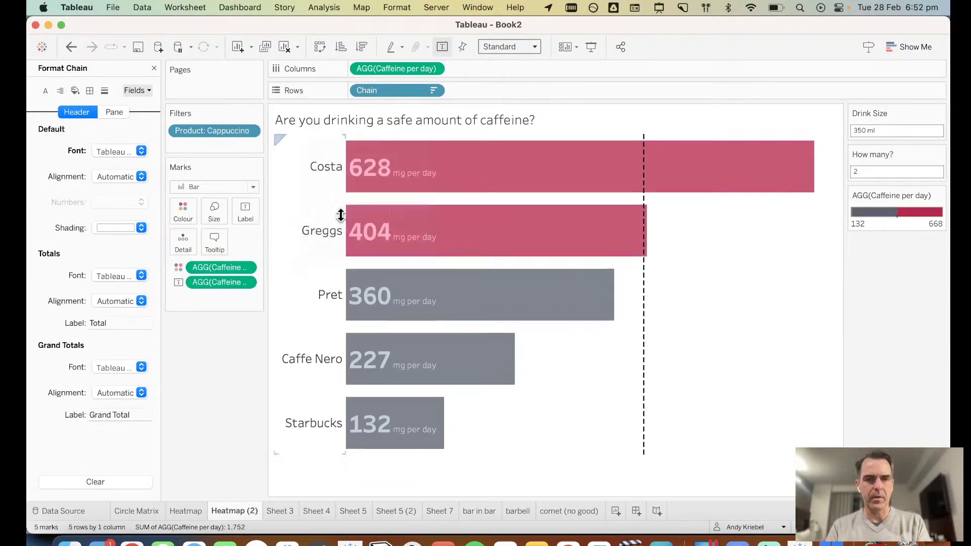
Step: Copy the U.S. Food and Drug Administration 400 milligrams sentence from the Google caffeine results in Chrome and paste it beneath the worksheet title's headline
{"action": "double_click", "coordinate": [379, 115]}
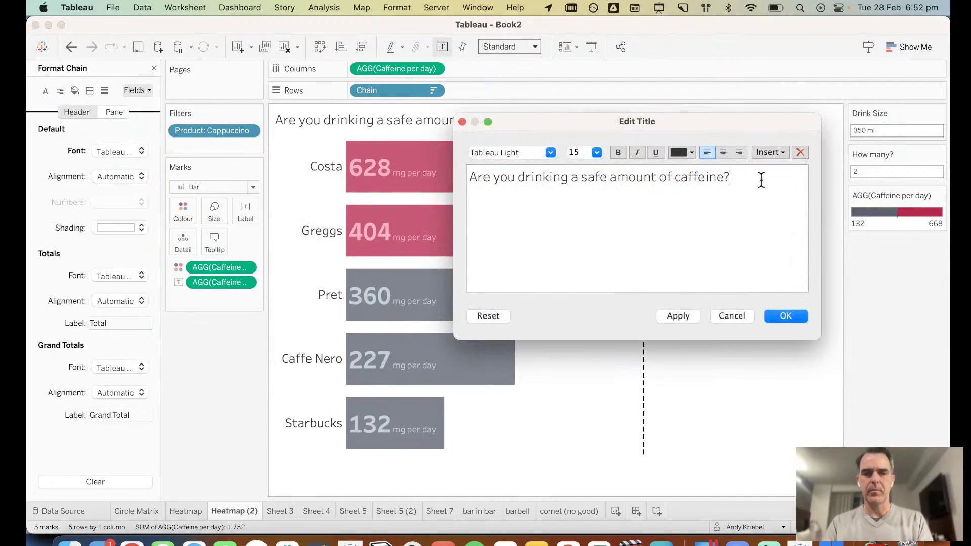
{"action": "key", "text": "super+Tab"}
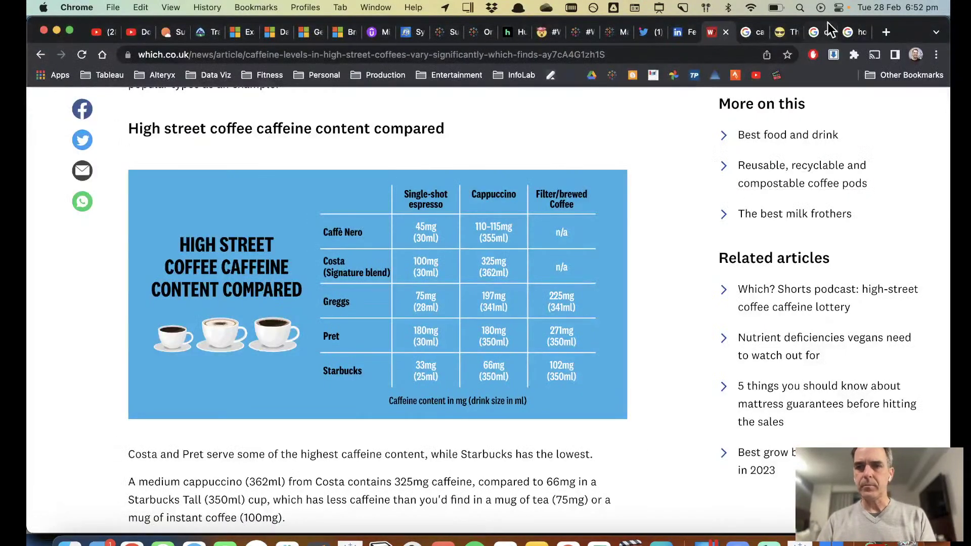
{"action": "left_click", "coordinate": [814, 32]}
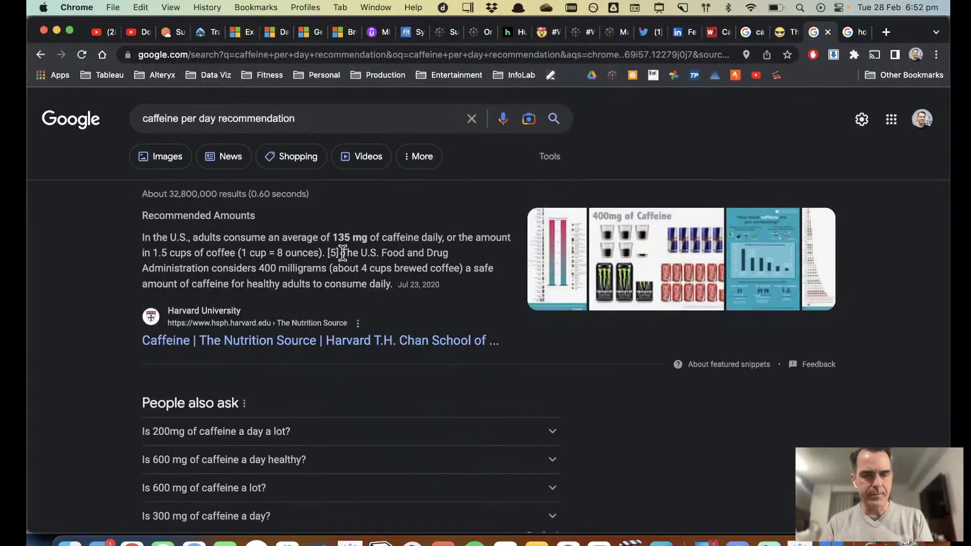
{"action": "left_click_drag", "start_coordinate": [342, 253], "coordinate": [441, 282]}
{"action": "key", "text": "super+c"}
{"action": "key", "text": "super+Tab"}
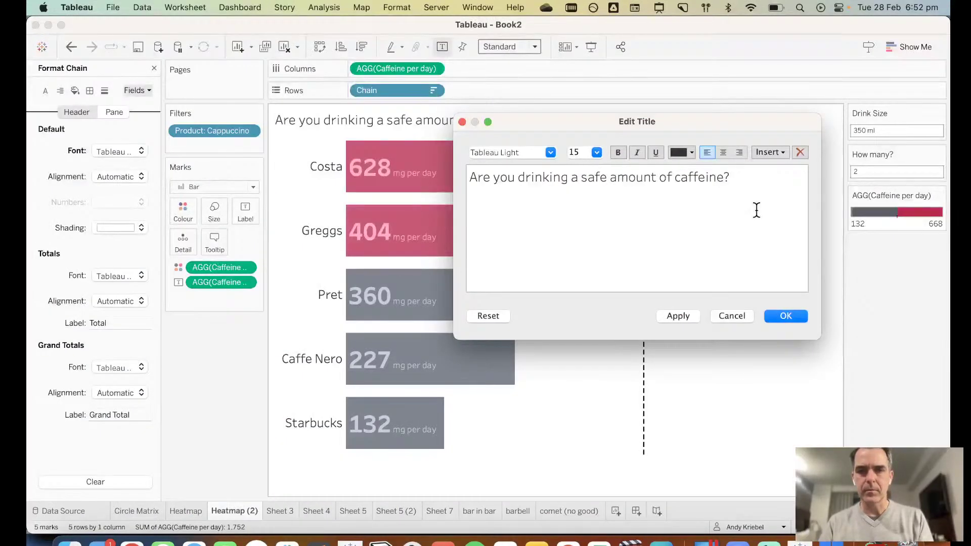
{"action": "key", "text": "Return"}
{"action": "key", "text": "super+v"}
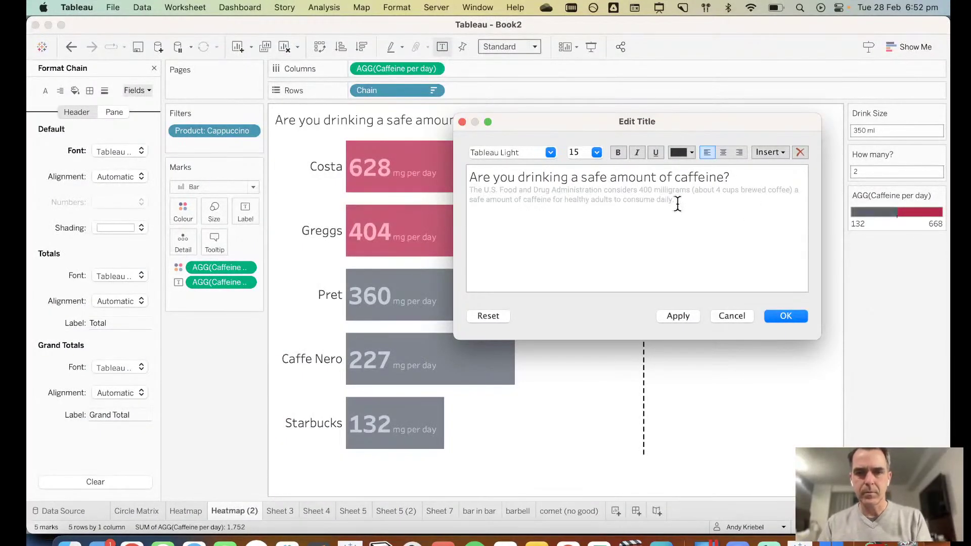
Step: Format the pasted sentence in the worksheet title as Tableau Light, size 10
{"action": "left_click", "coordinate": [469, 190], "text": "shift"}
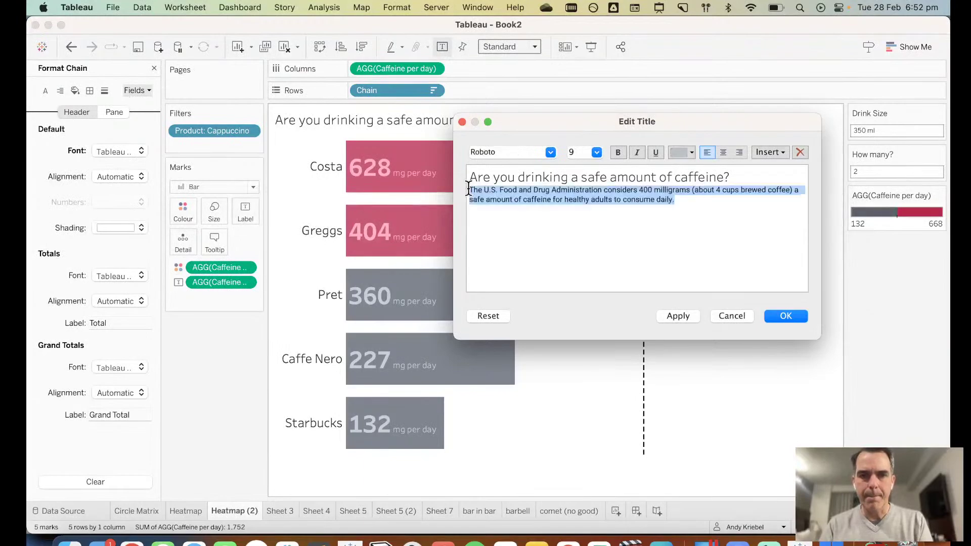
{"action": "left_click", "coordinate": [550, 154]}
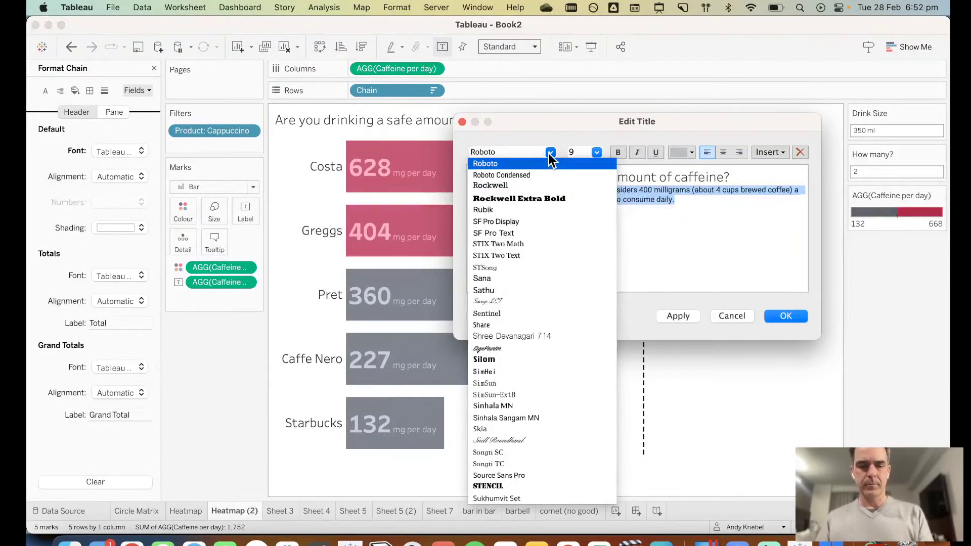
{"action": "scroll", "coordinate": [532, 408], "scroll_direction": "down", "scroll_amount": 5}
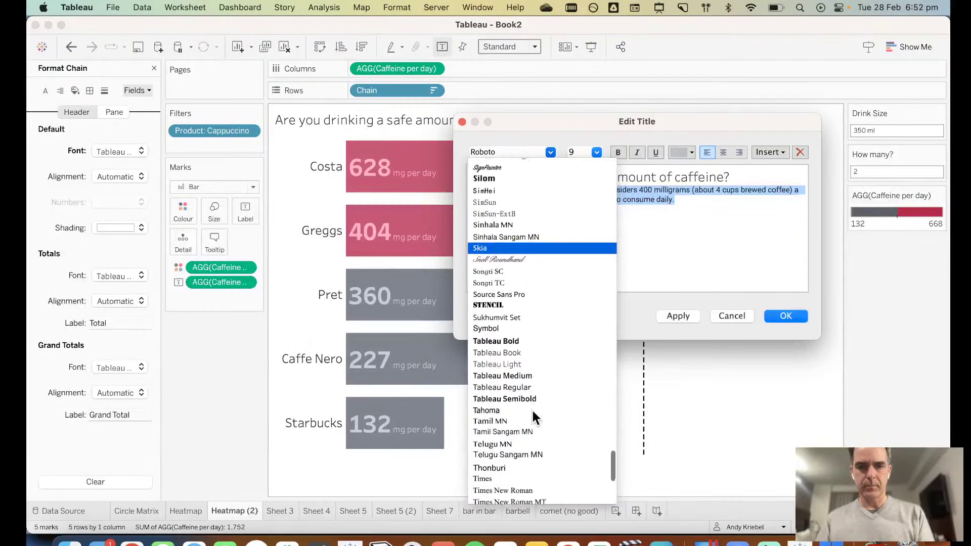
{"action": "left_click", "coordinate": [526, 342]}
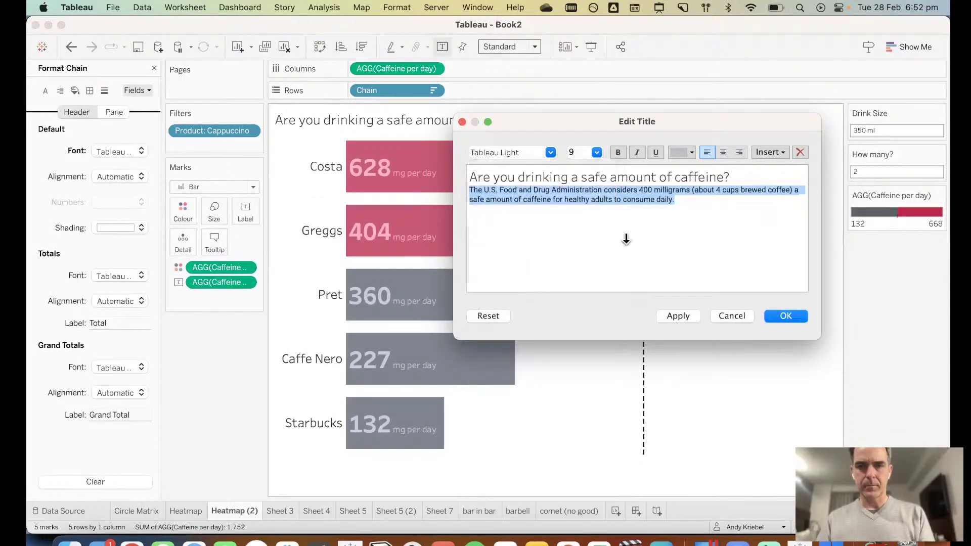
{"action": "left_click", "coordinate": [597, 153]}
{"action": "left_click", "coordinate": [586, 183]}
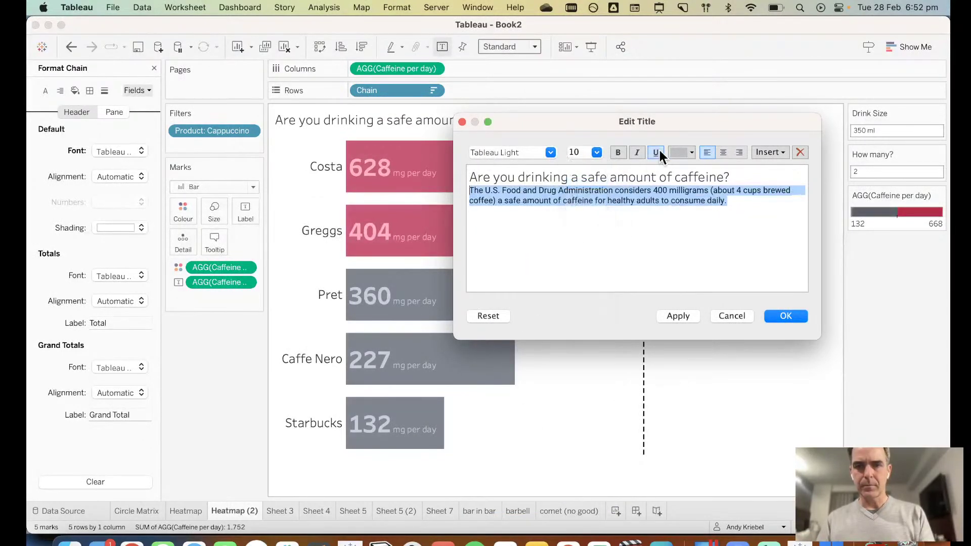
Step: Colour the subtitle sentence dark grey and apply the change to the worksheet title
{"action": "left_click", "coordinate": [677, 152]}
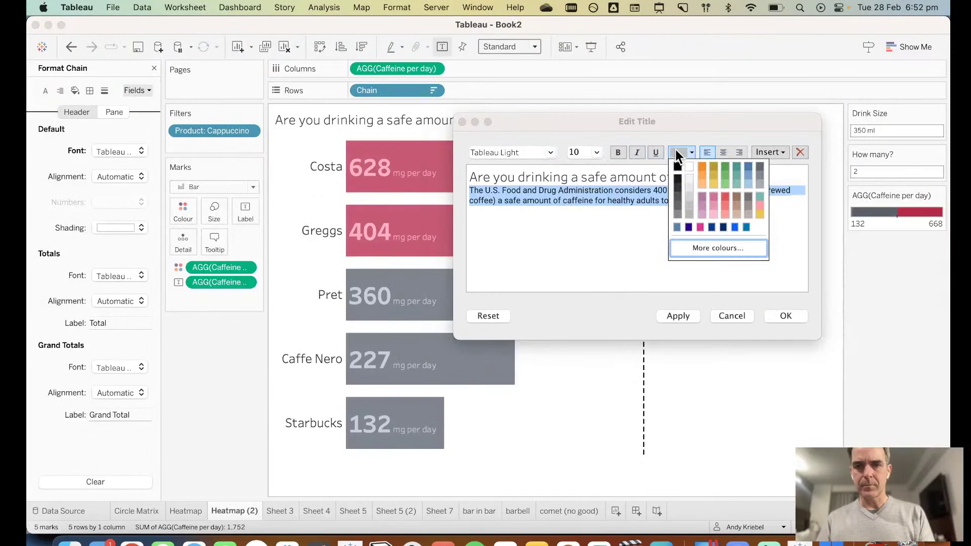
{"action": "left_click", "coordinate": [690, 216]}
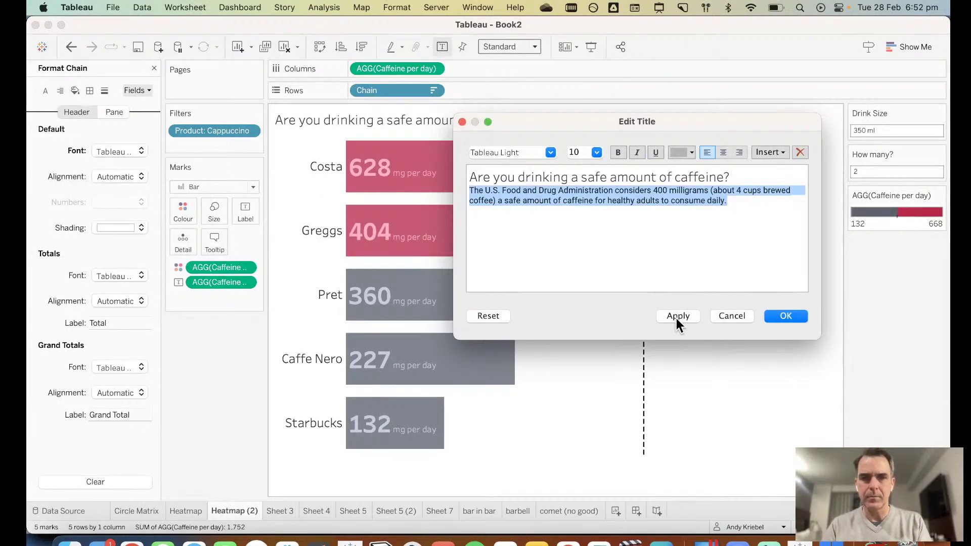
{"action": "left_click", "coordinate": [676, 317]}
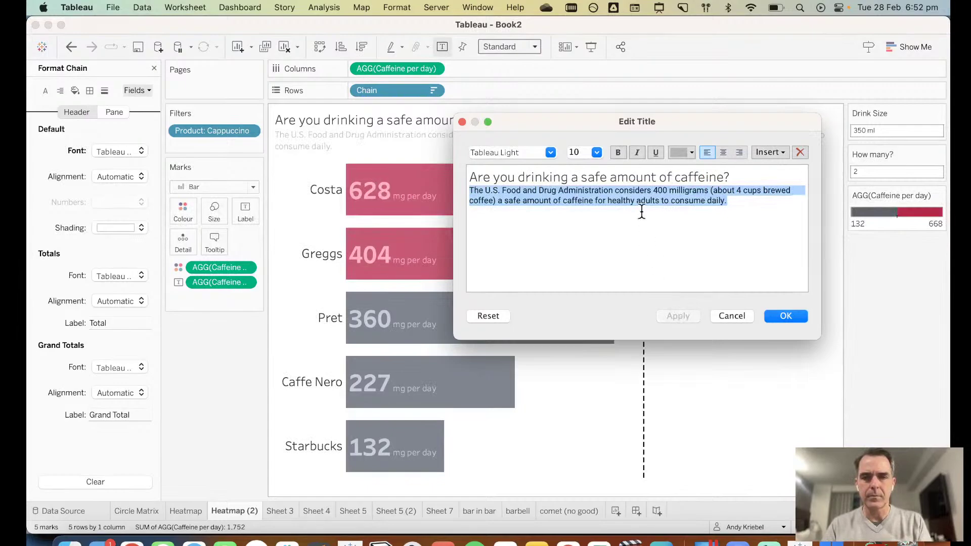
{"action": "left_click", "coordinate": [676, 151]}
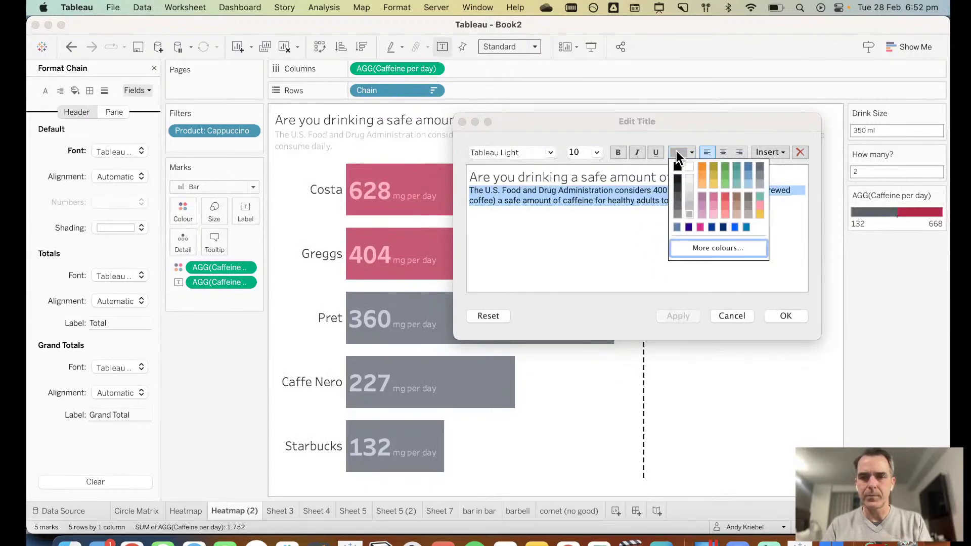
{"action": "left_click", "coordinate": [677, 198]}
{"action": "left_click", "coordinate": [678, 315]}
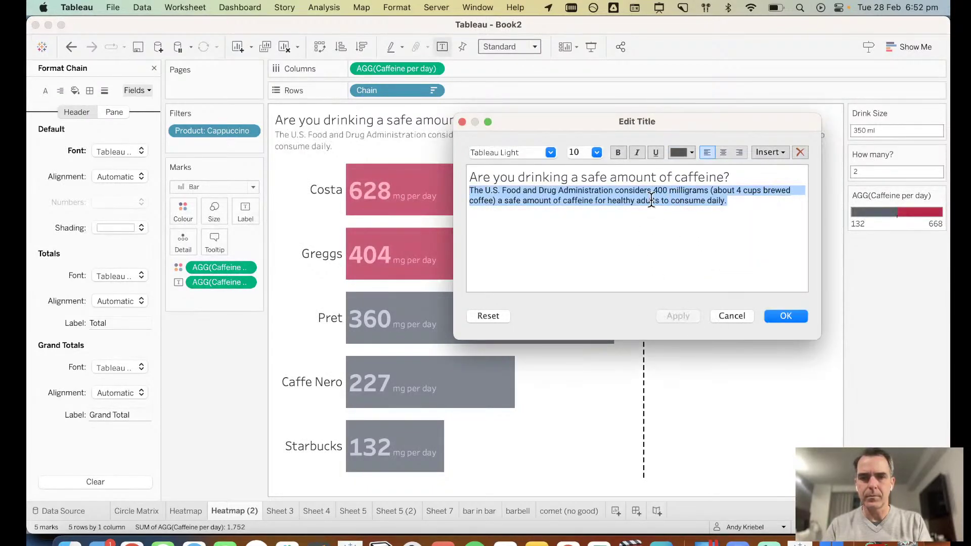
{"action": "left_click", "coordinate": [652, 201]}
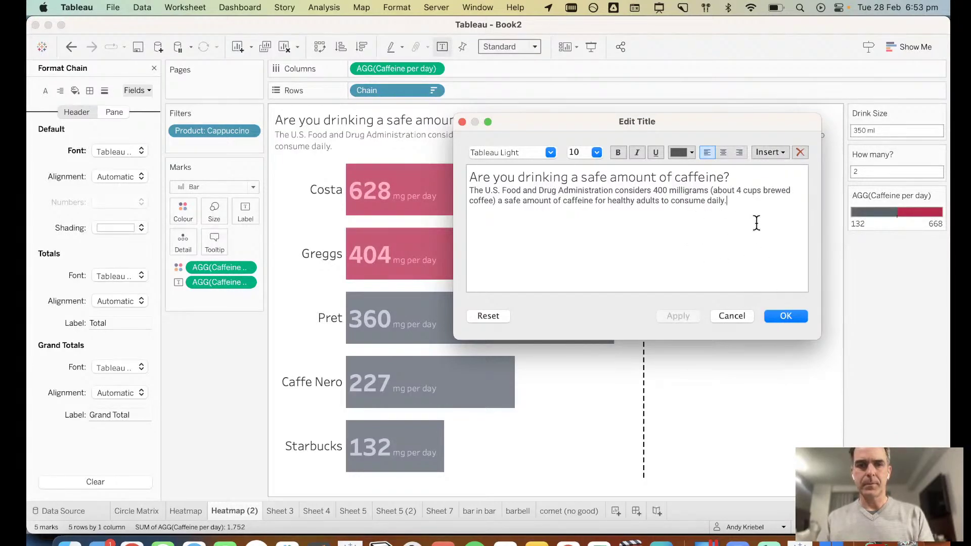
Step: Format the headline "Are you drinking a safe amount of caffeine?" as Tableau Semibold, size 24, and accept the title edits
{"action": "left_click", "coordinate": [737, 179]}
{"action": "triple_click", "coordinate": [739, 178]}
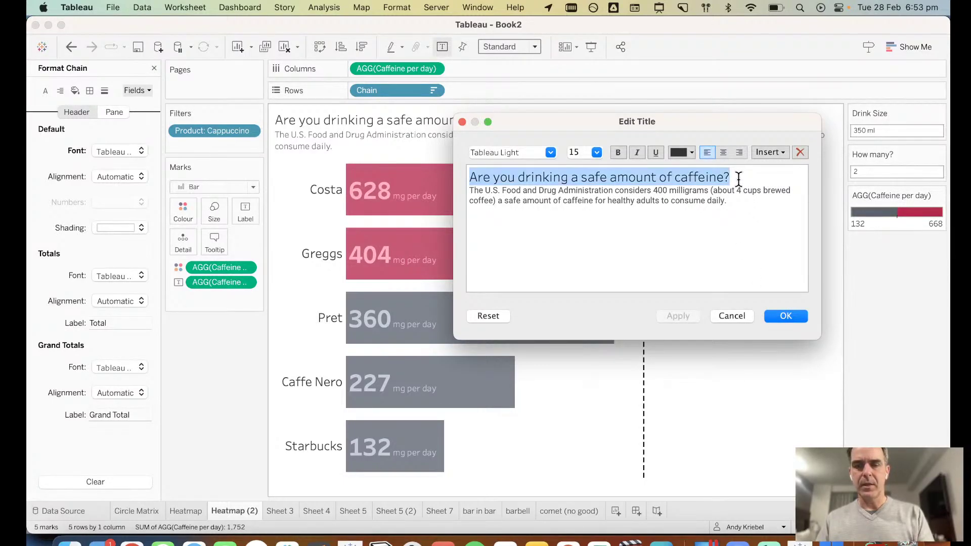
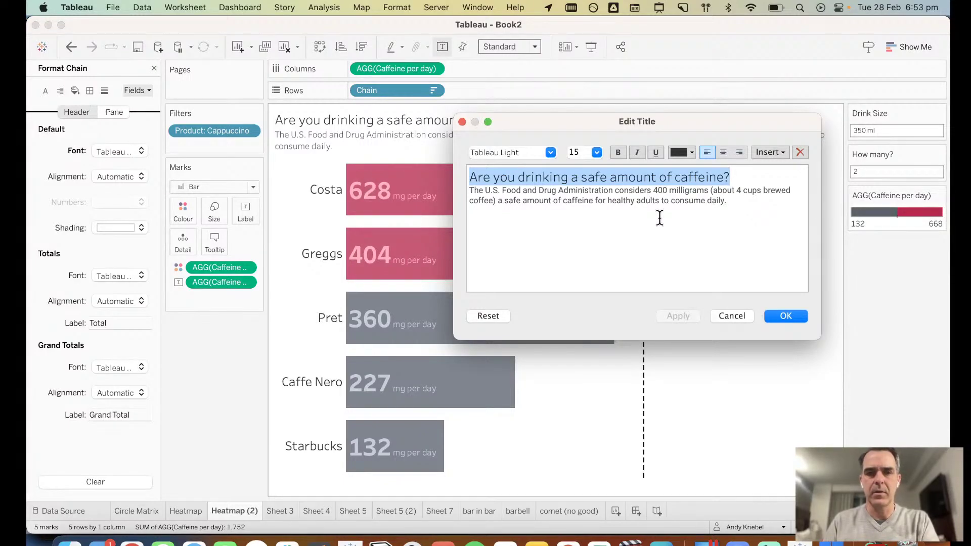
{"action": "left_click", "coordinate": [597, 153]}
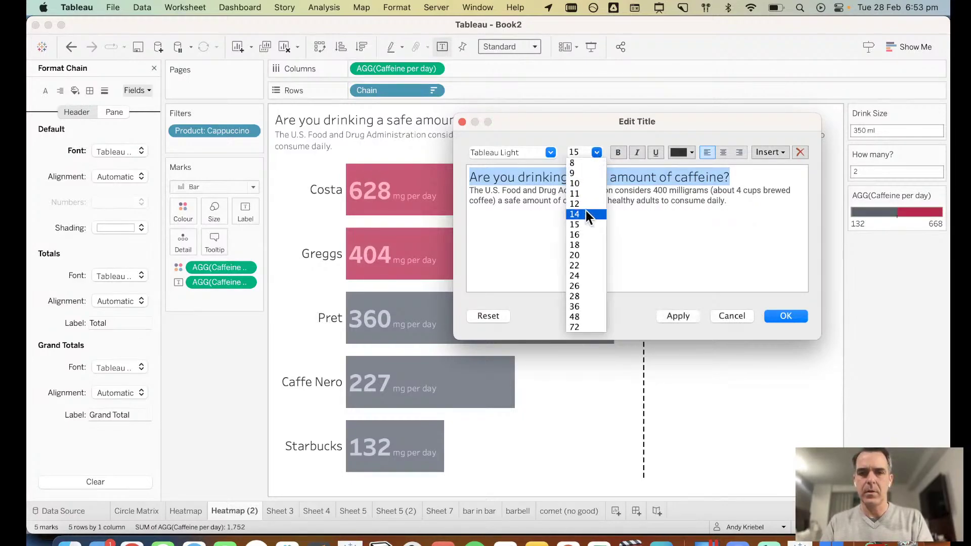
{"action": "left_click", "coordinate": [581, 267]}
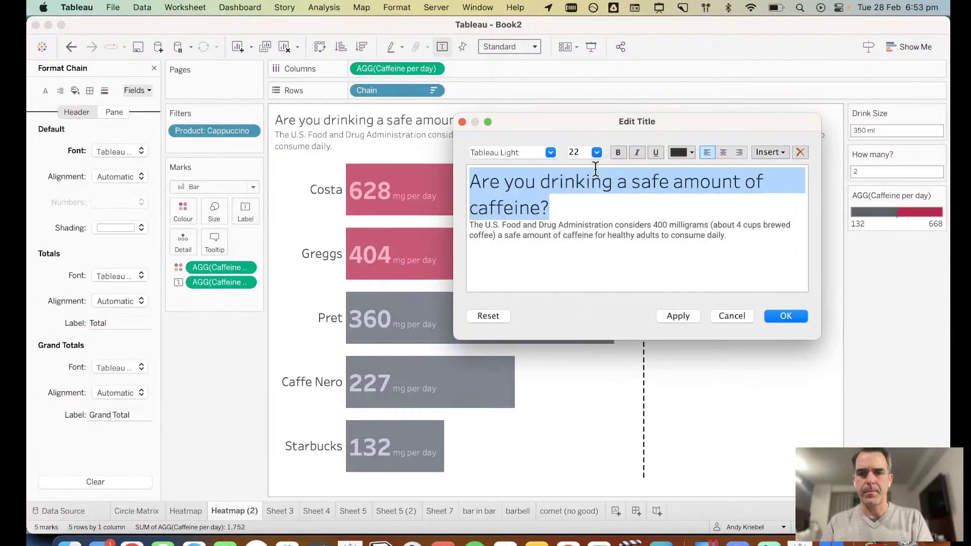
{"action": "left_click", "coordinate": [597, 152]}
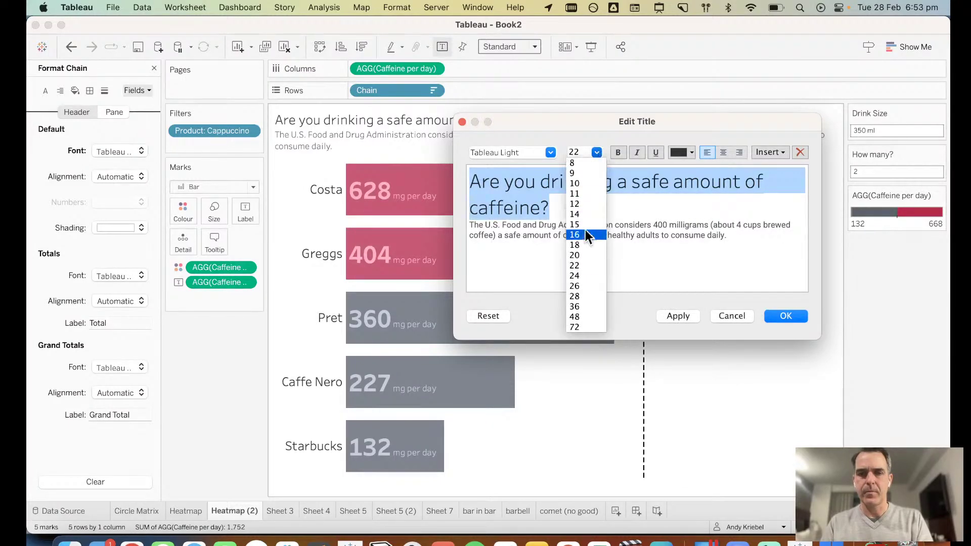
{"action": "left_click", "coordinate": [583, 275]}
{"action": "left_click", "coordinate": [551, 154]}
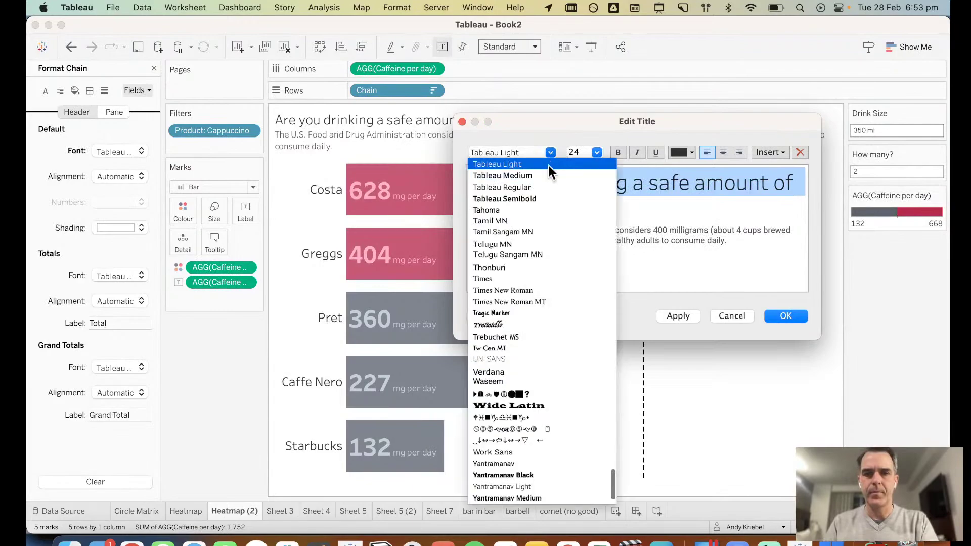
{"action": "left_click", "coordinate": [545, 198]}
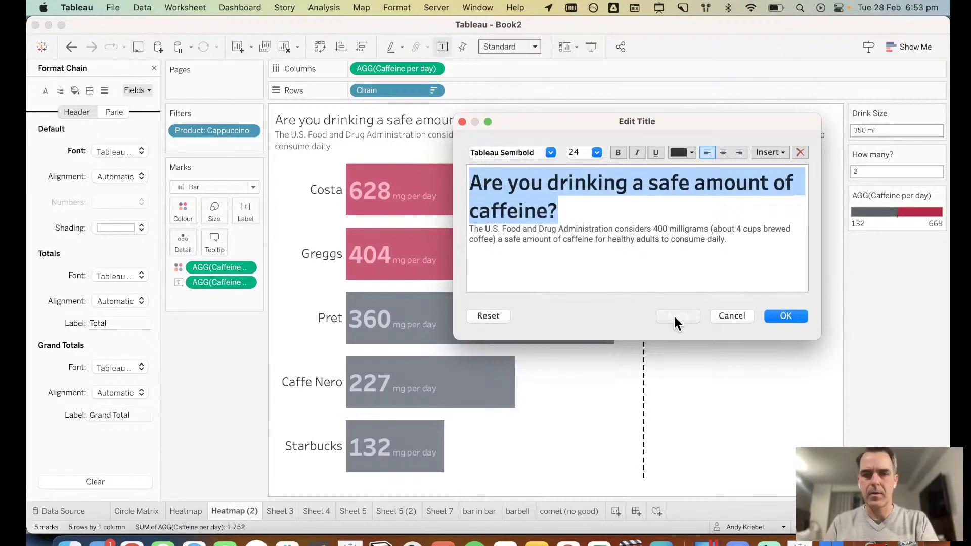
{"action": "left_click", "coordinate": [673, 314]}
{"action": "left_click", "coordinate": [781, 315]}
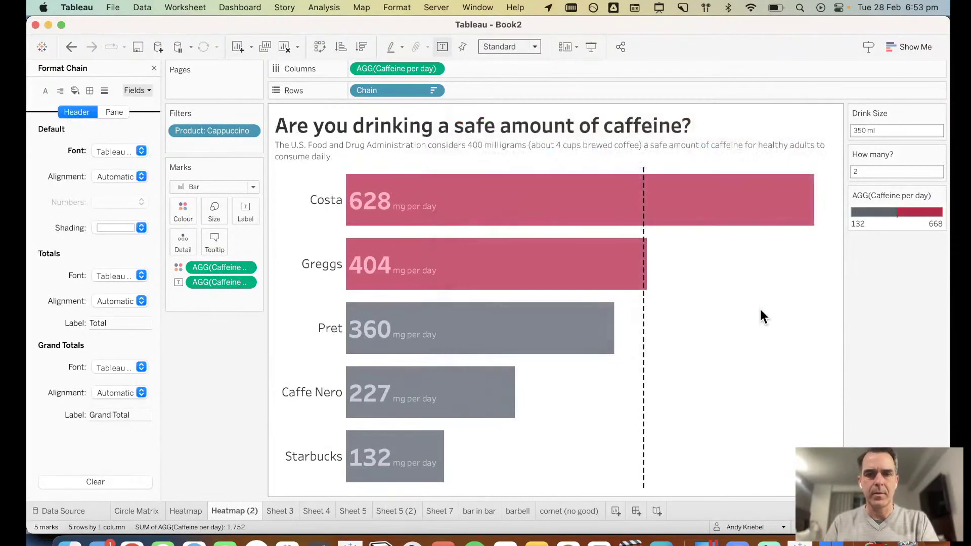
Step: Centre-align the whole worksheet title, both the headline and the subtitle
{"action": "double_click", "coordinate": [650, 123]}
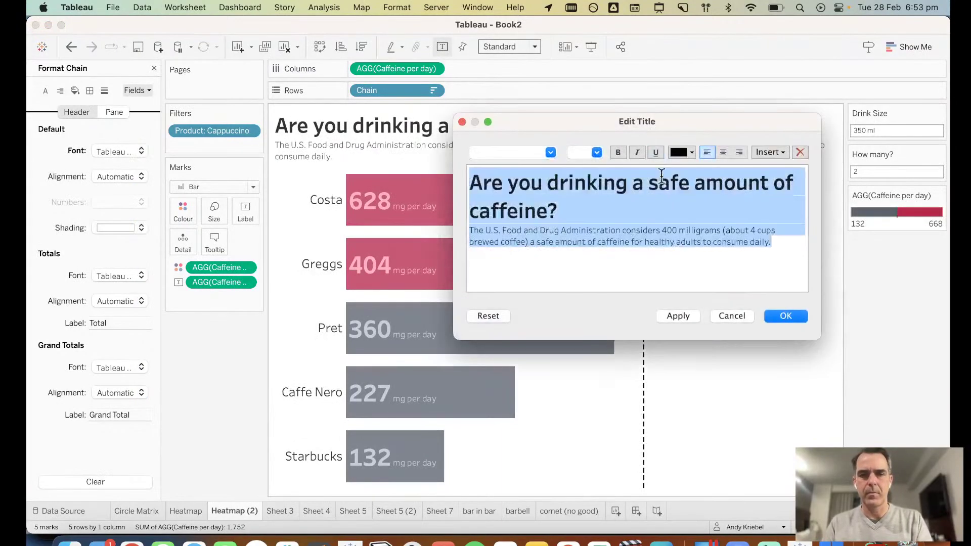
{"action": "left_click", "coordinate": [722, 153]}
{"action": "left_click", "coordinate": [786, 315]}
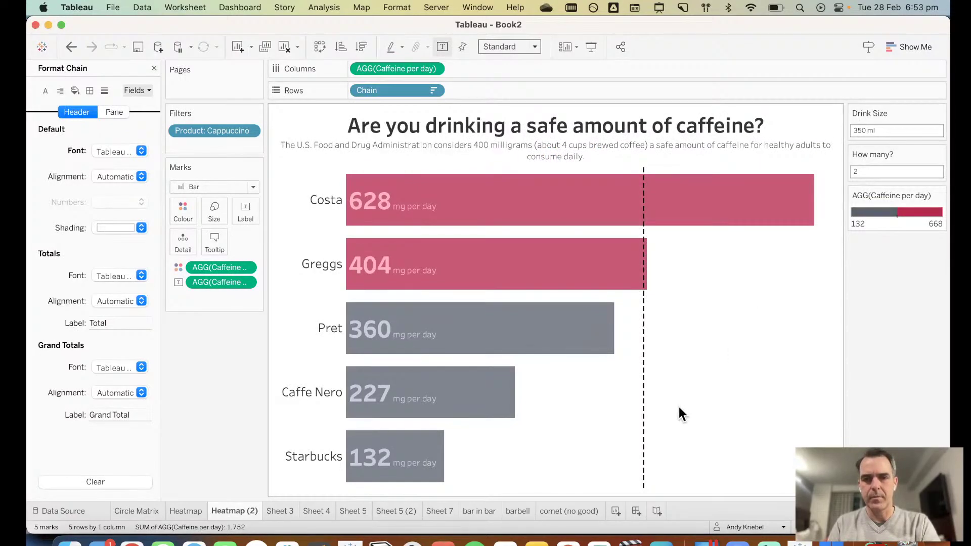
Step: Edit the 400 mg reference line so that its label shows the Value
{"action": "right_click", "coordinate": [646, 411]}
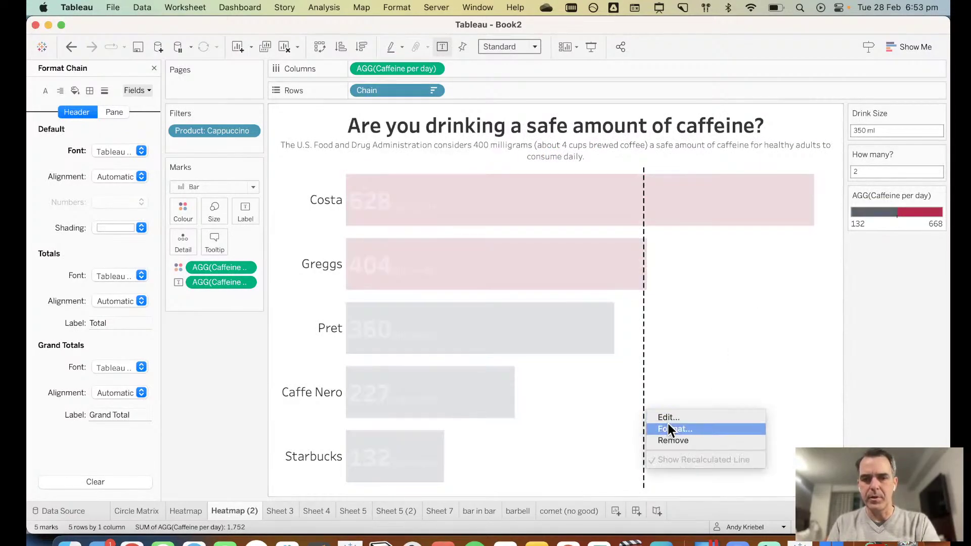
{"action": "left_click", "coordinate": [670, 420]}
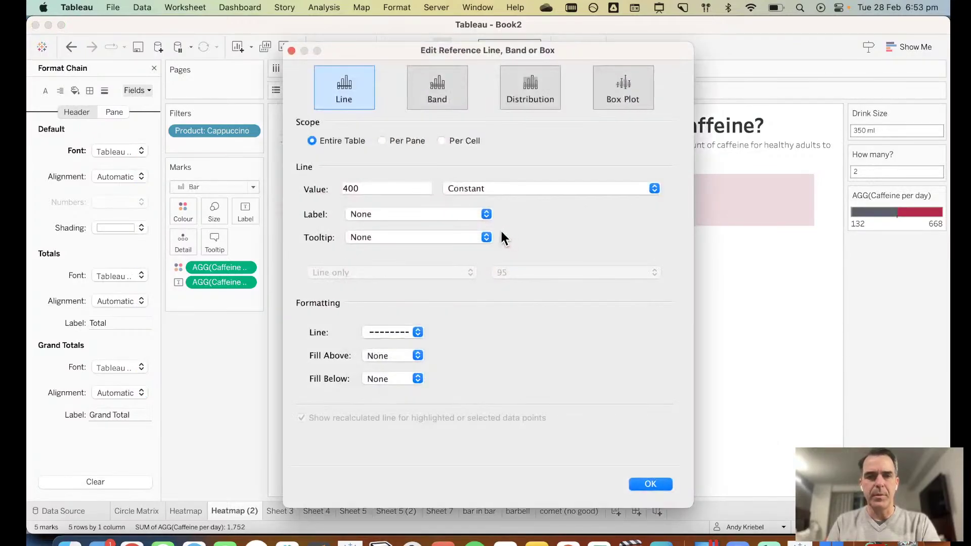
{"action": "left_click", "coordinate": [392, 214]}
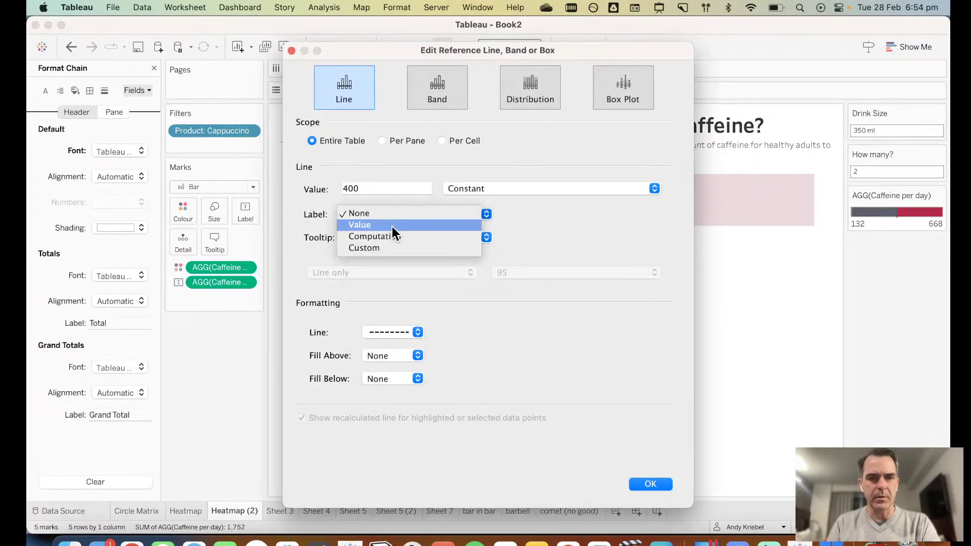
{"action": "left_click", "coordinate": [393, 226]}
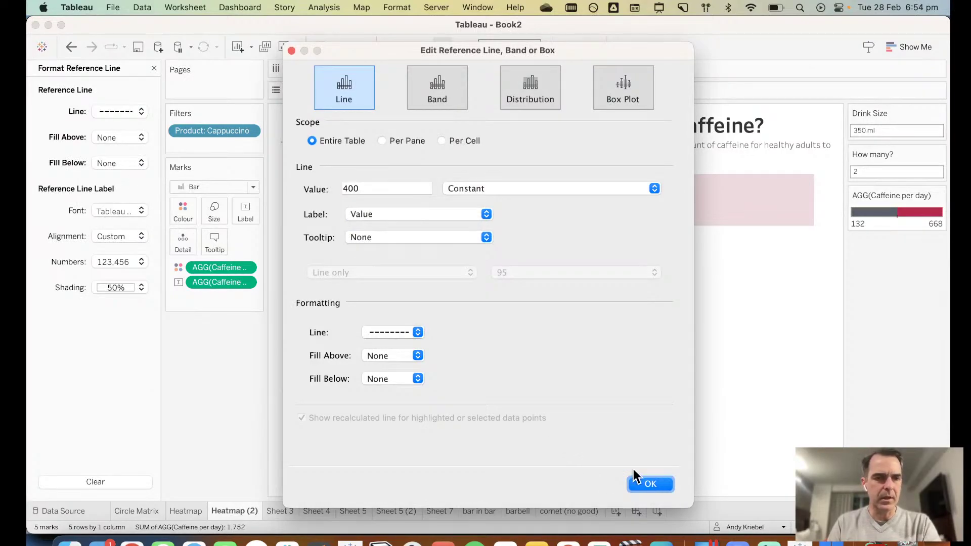
{"action": "left_click", "coordinate": [653, 485]}
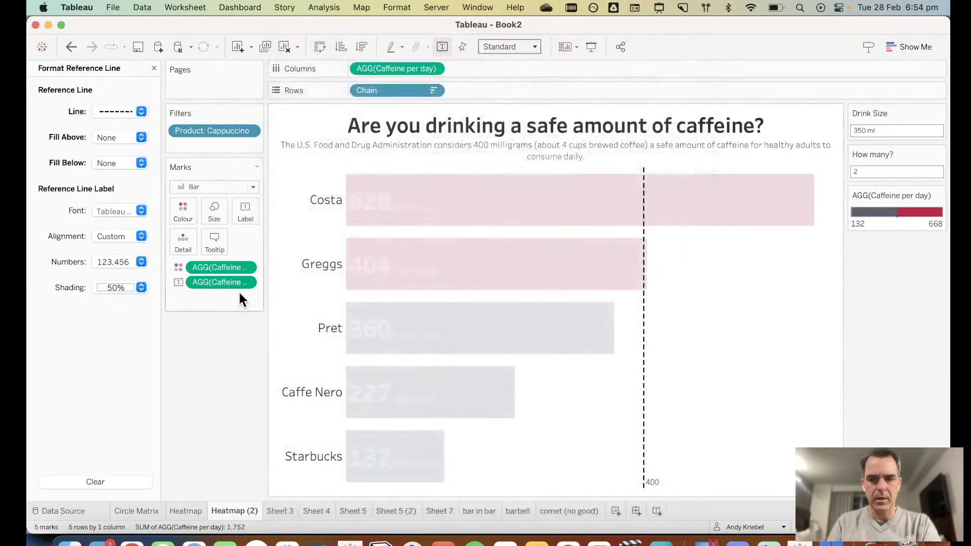
Step: Format the reference line label's number as Number (Custom) with 0 decimal places
{"action": "left_click", "coordinate": [108, 266]}
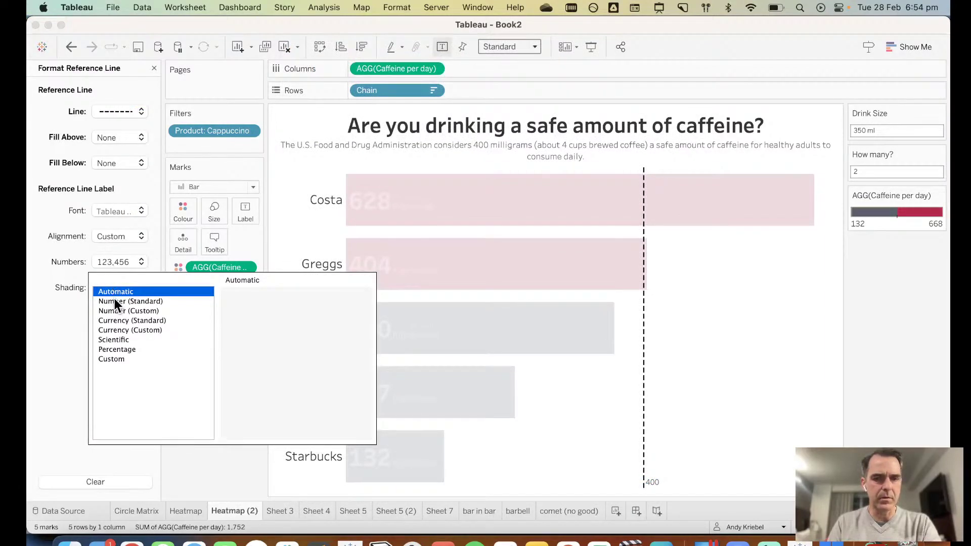
{"action": "left_click", "coordinate": [112, 264]}
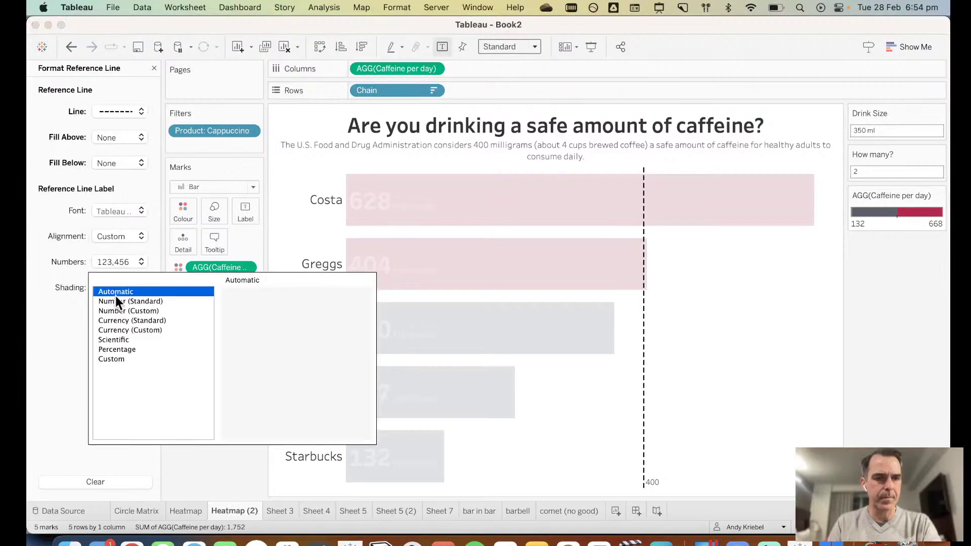
{"action": "left_click", "coordinate": [127, 310]}
{"action": "double_click", "coordinate": [265, 314]}
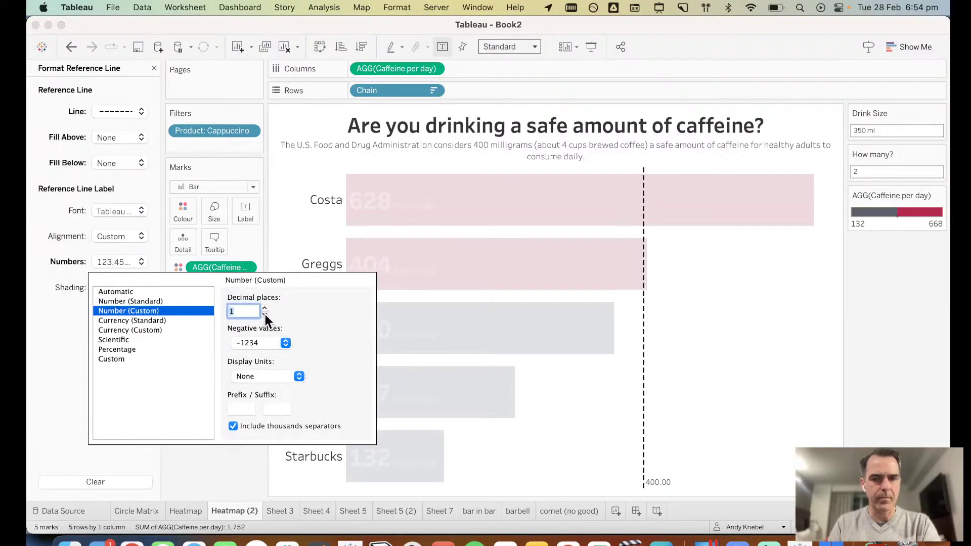
Step: Set the font size of the 400 mg reference line's label to 12
{"action": "left_click", "coordinate": [106, 213]}
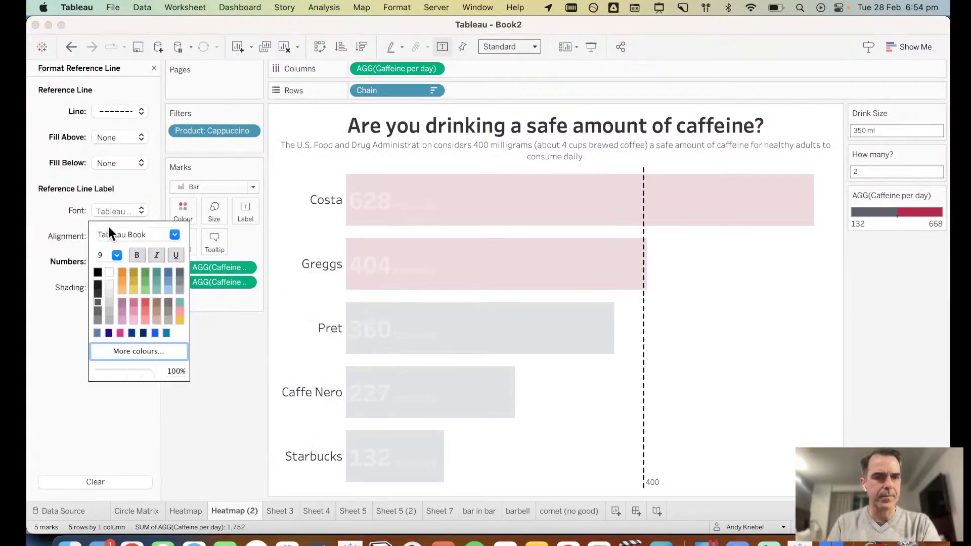
{"action": "left_click", "coordinate": [117, 255]}
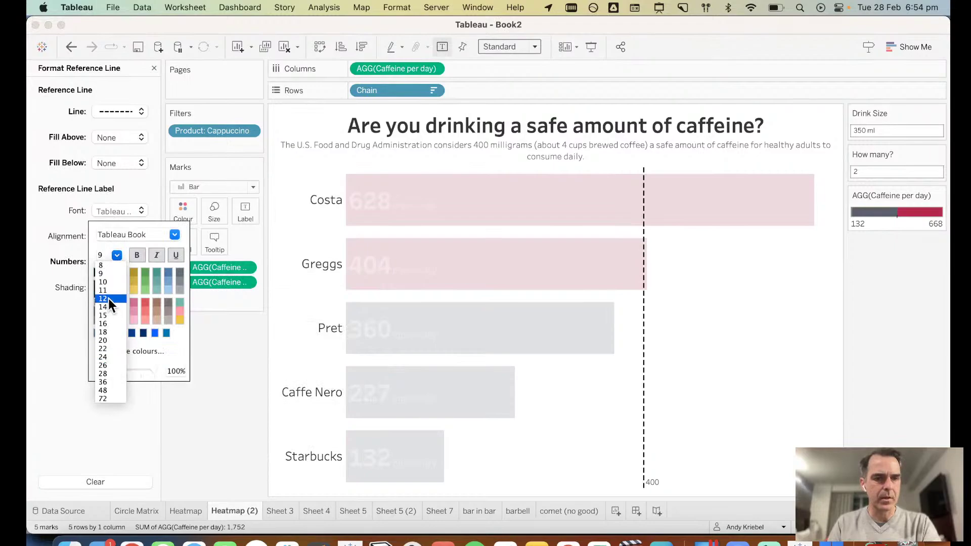
{"action": "left_click", "coordinate": [108, 298]}
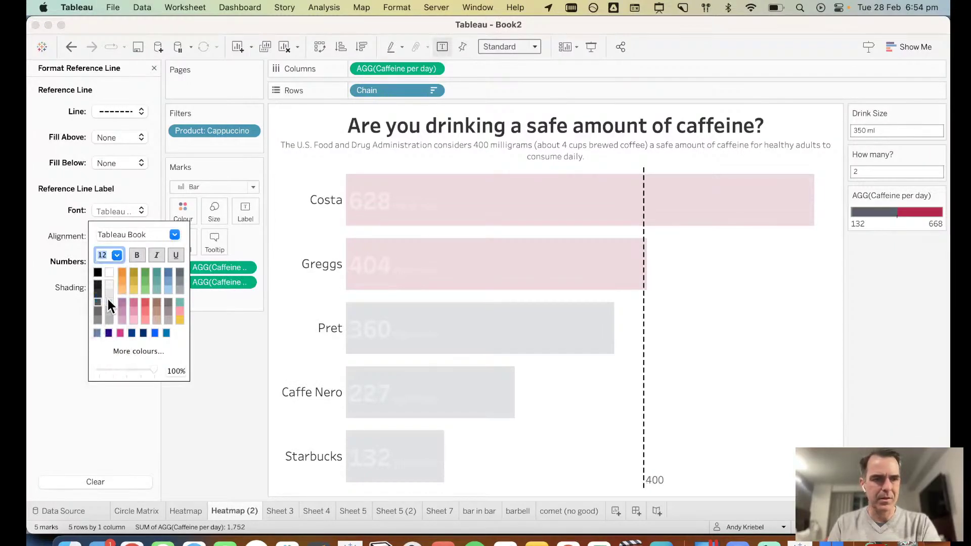
{"action": "left_click", "coordinate": [723, 387]}
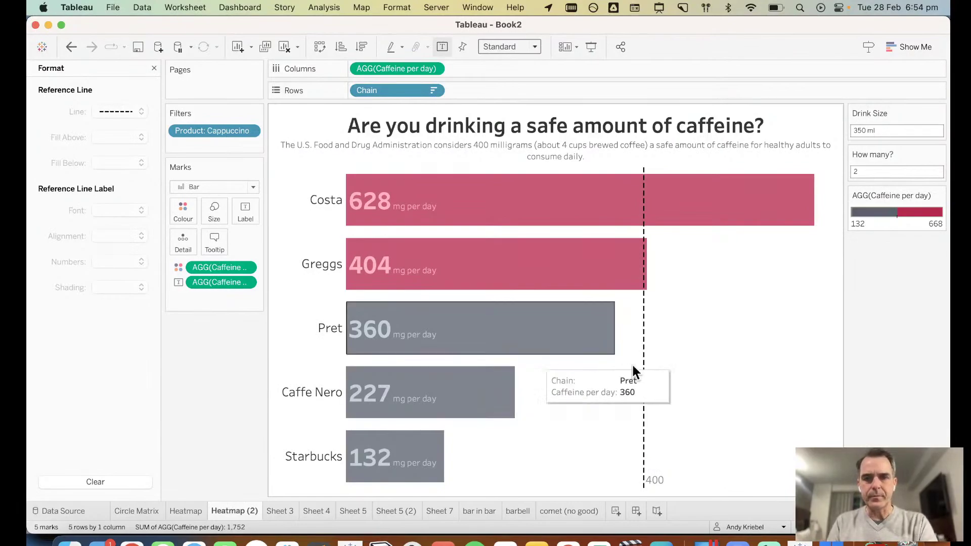
{"action": "double_click", "coordinate": [581, 152]}
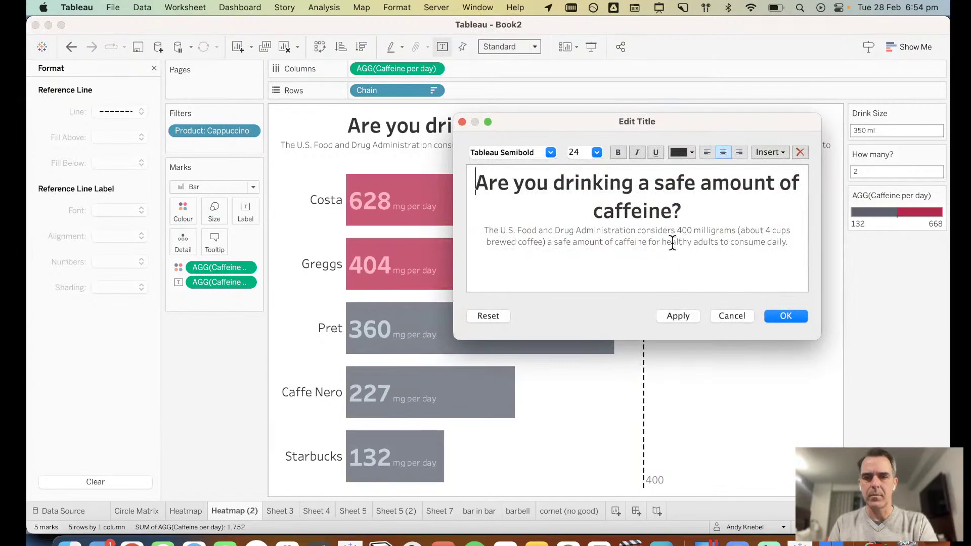
{"action": "left_click", "coordinate": [786, 317]}
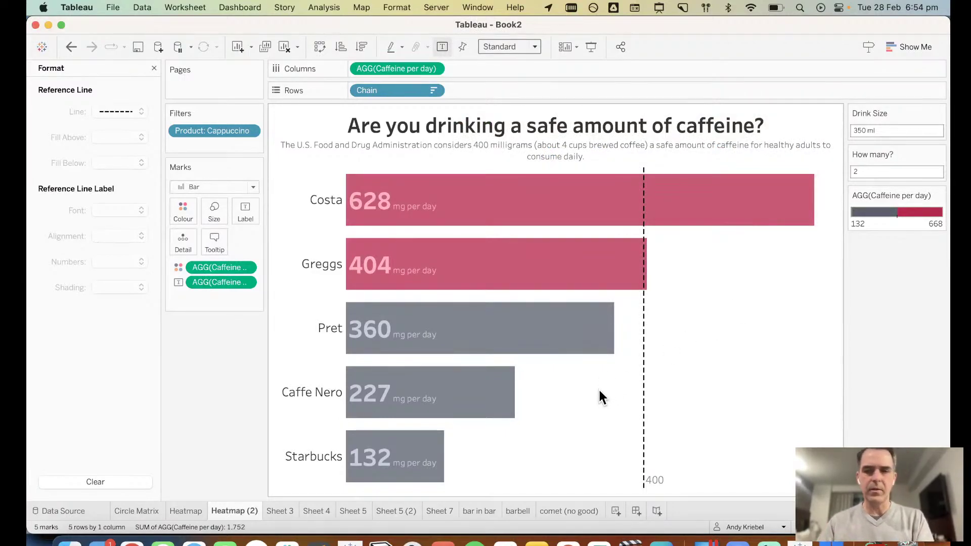
{"action": "right_click", "coordinate": [788, 339]}
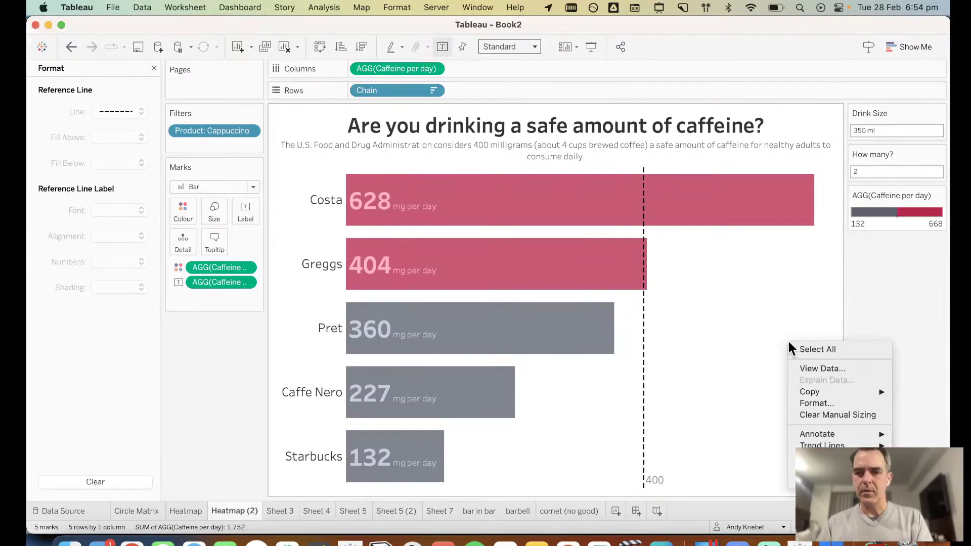
{"action": "left_click", "coordinate": [765, 322]}
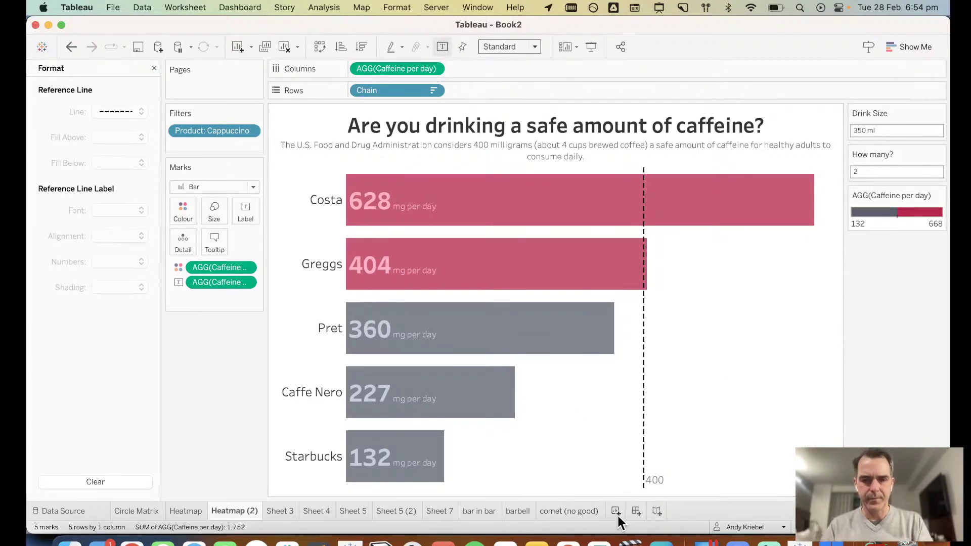
Step: Create a new blank dashboard with its Default layout selected
{"action": "left_click", "coordinate": [636, 511]}
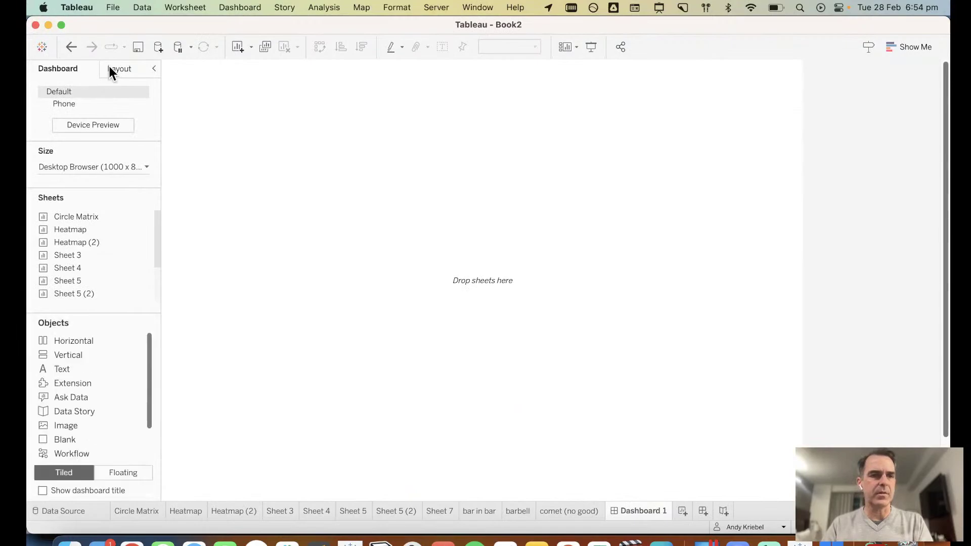
{"action": "left_click", "coordinate": [143, 104]}
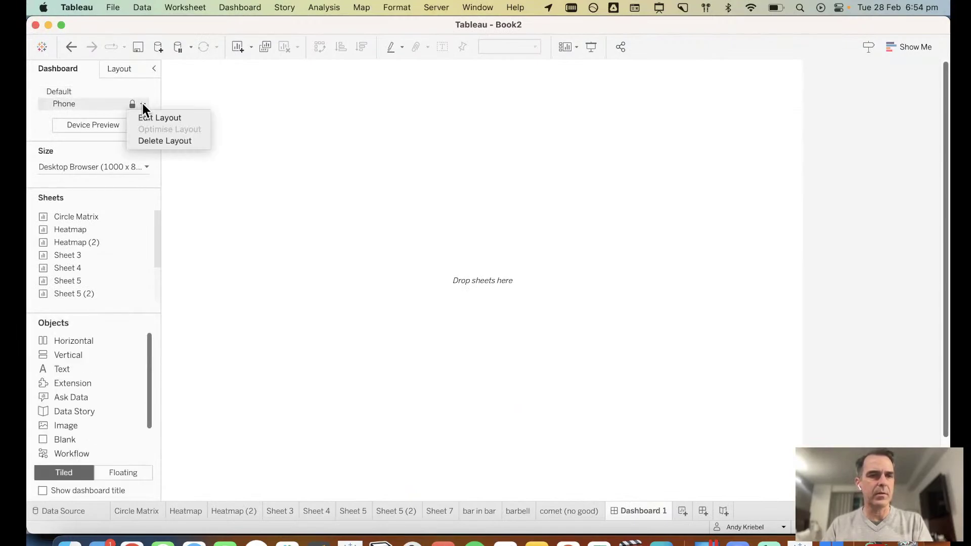
{"action": "left_click", "coordinate": [92, 91]}
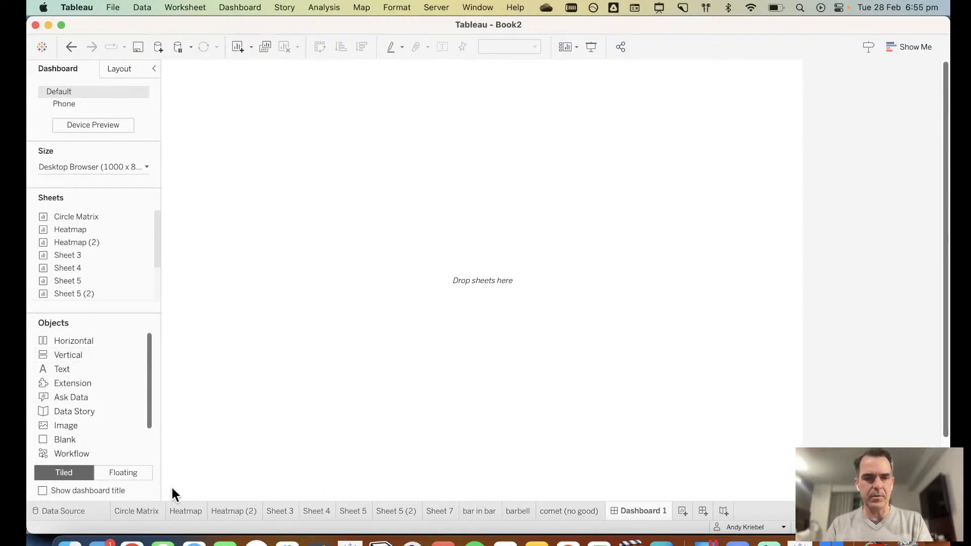
Step: Rename the Heatmap (2) worksheet as "Bar w/ parameters"
{"action": "left_click", "coordinate": [184, 512]}
{"action": "left_click", "coordinate": [239, 511]}
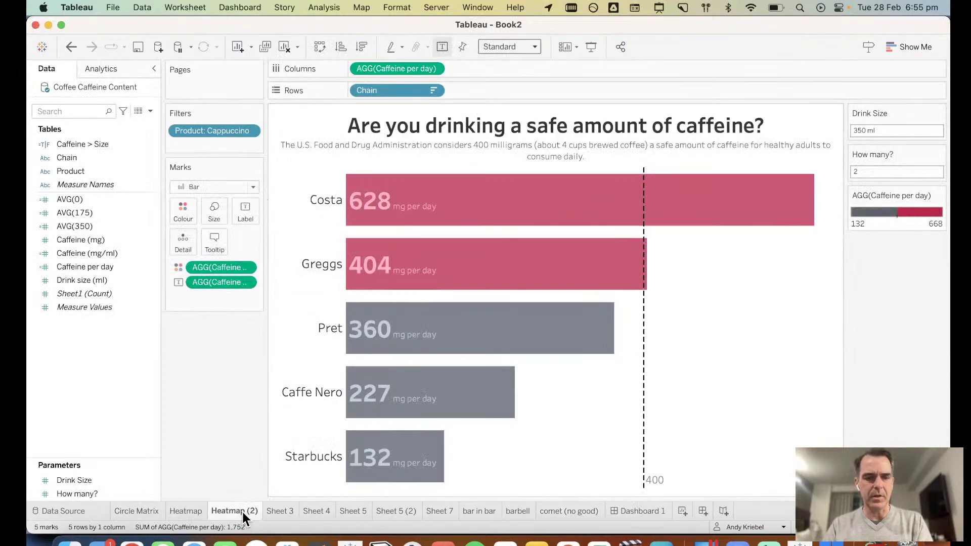
{"action": "type", "text": "Bar w/ {Frame"}
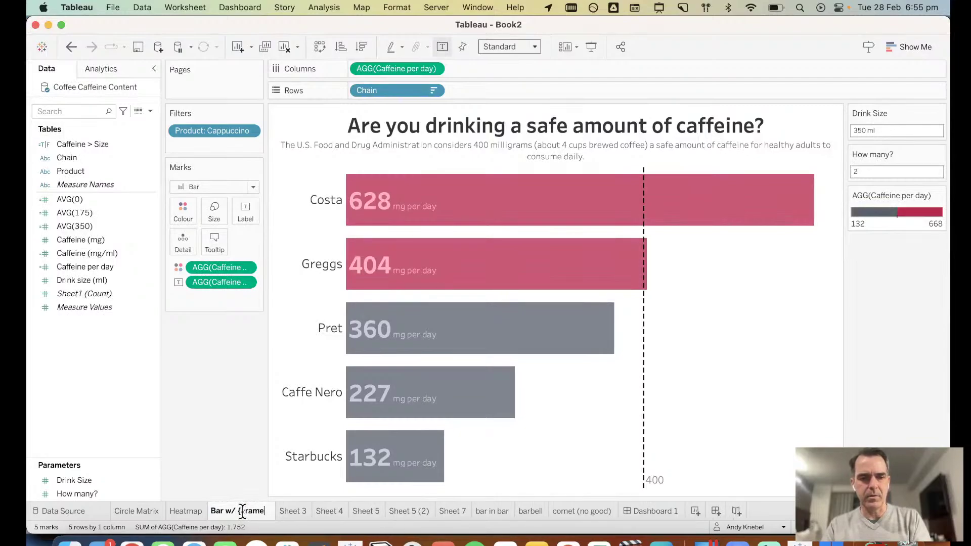
{"action": "key", "text": "BackSpace"}
{"action": "type", "text": "parameters"}
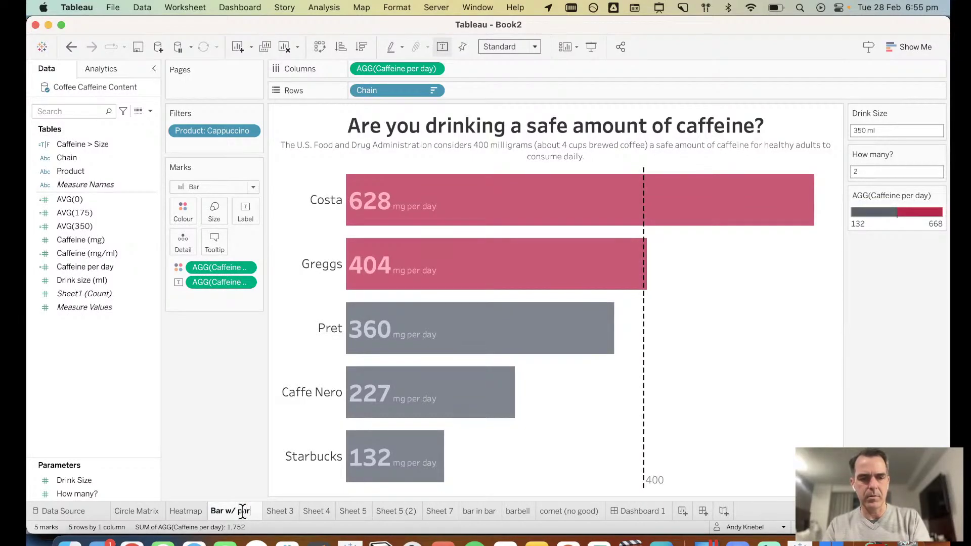
{"action": "key", "text": "Return"}
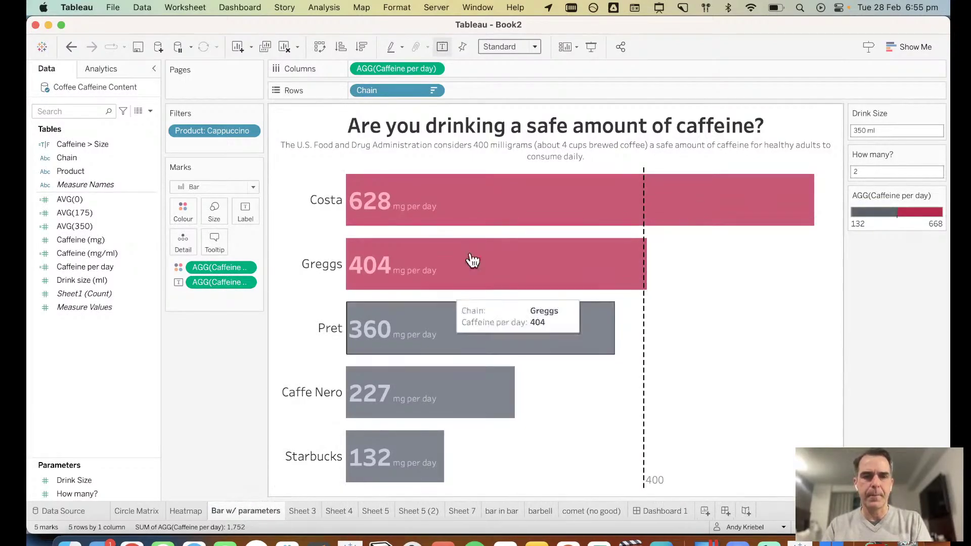
Step: Copy the complete formatted title text of the Bar w/ parameters sheet, leave the title unchanged, and return to Dashboard 1
{"action": "double_click", "coordinate": [478, 122]}
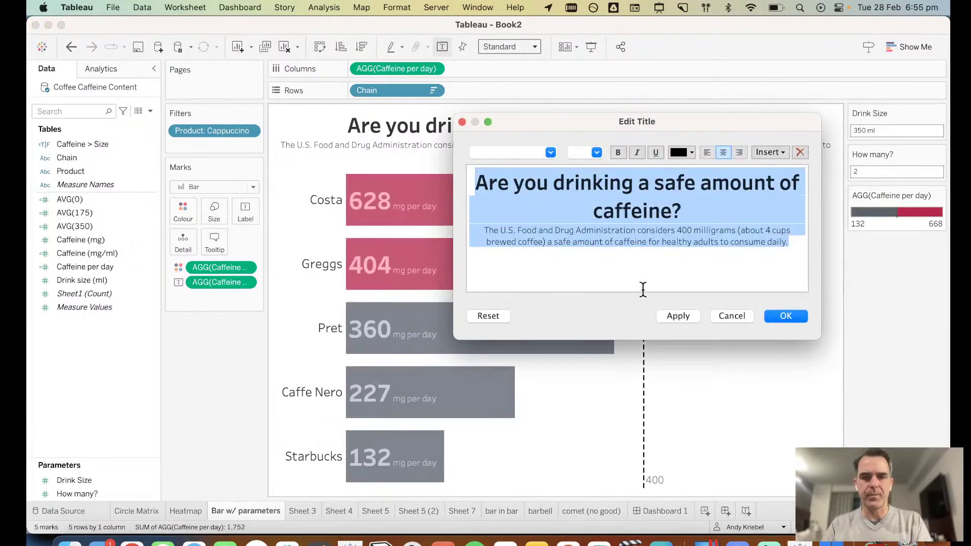
{"action": "left_click", "coordinate": [734, 316]}
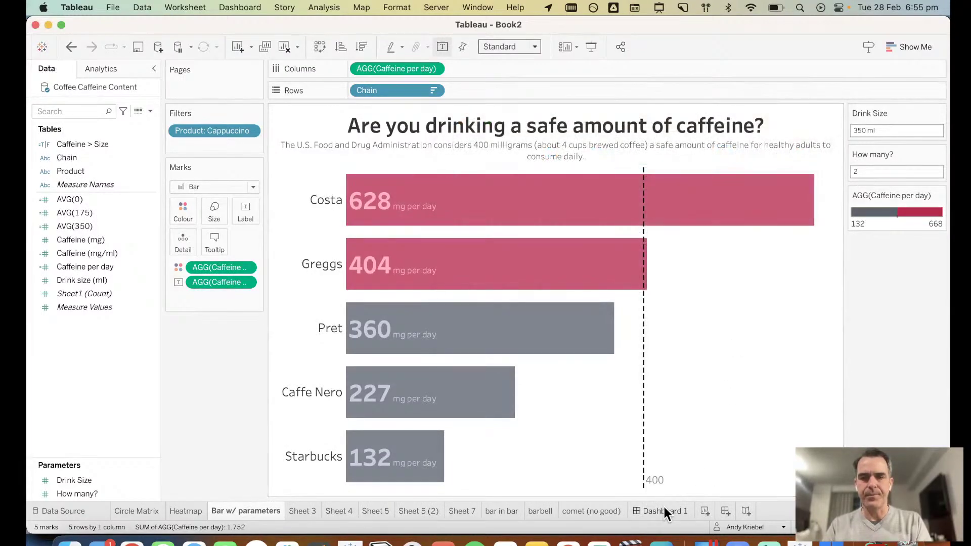
{"action": "left_click", "coordinate": [664, 507]}
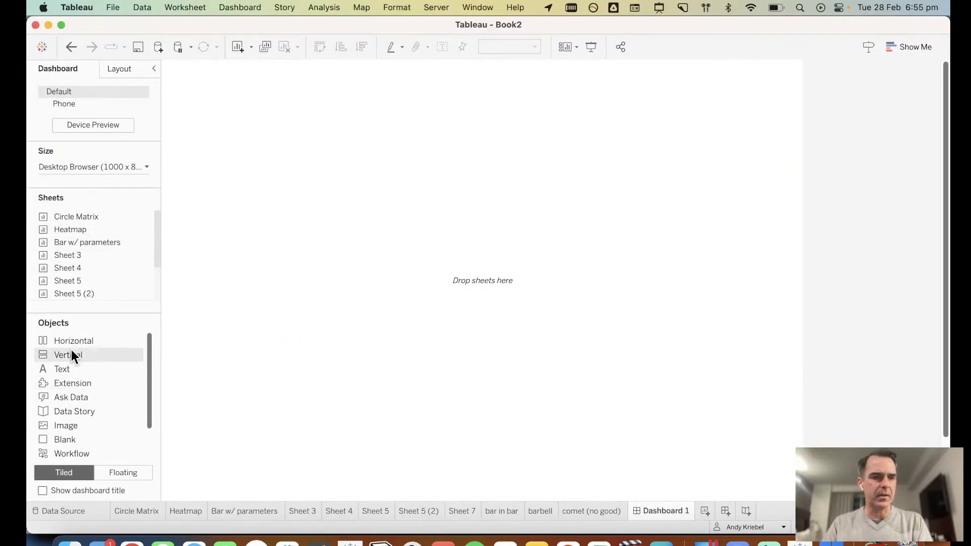
Step: Add a floating vertical container to the dashboard and set its position to x 0, y 0
{"action": "left_click_drag", "start_coordinate": [71, 352], "coordinate": [369, 175]}
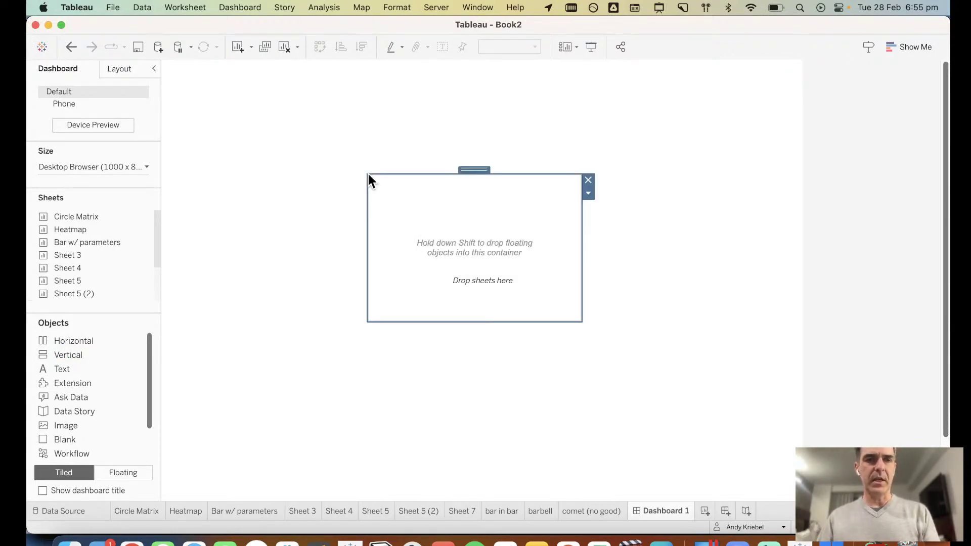
{"action": "left_click", "coordinate": [119, 69]}
{"action": "left_click_drag", "start_coordinate": [64, 199], "coordinate": [29, 186]}
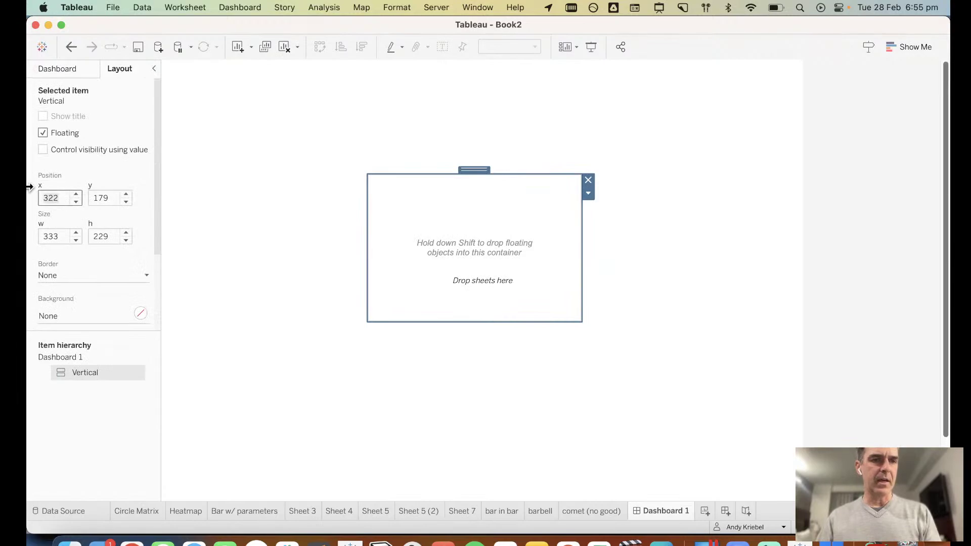
{"action": "type", "text": "0"}
{"action": "key", "text": "Tab"}
{"action": "type", "text": "0"}
{"action": "key", "text": "Tab"}
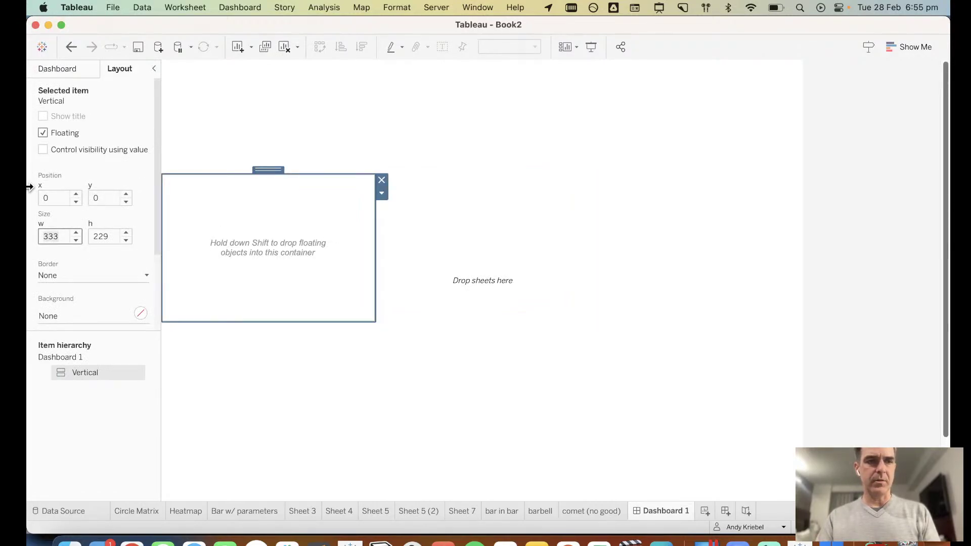
Step: Size the floating vertical container to 1,000 wide and 800 high
{"action": "type", "text": "100"}
{"action": "key", "text": "Tab"}
{"action": "type", "text": "8"}
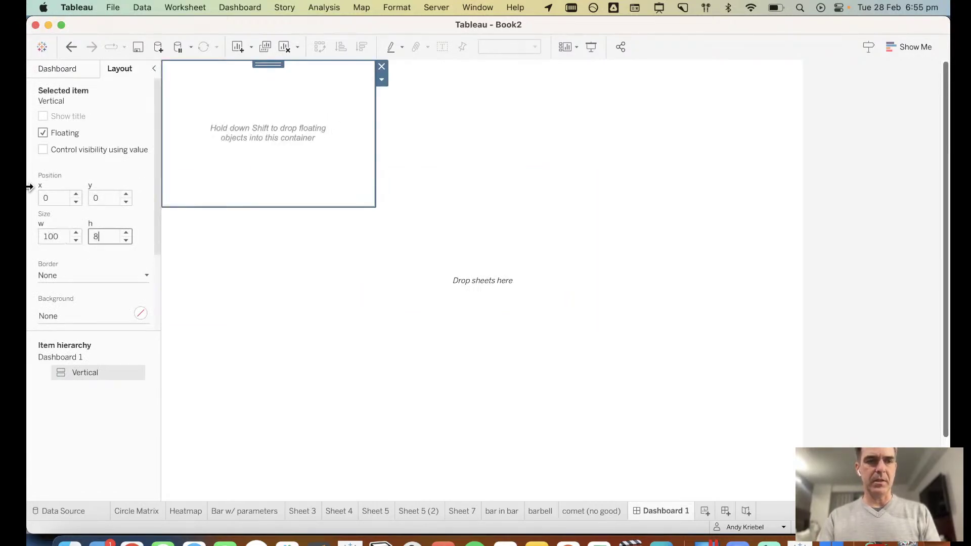
{"action": "type", "text": "00"}
{"action": "left_click", "coordinate": [65, 236]}
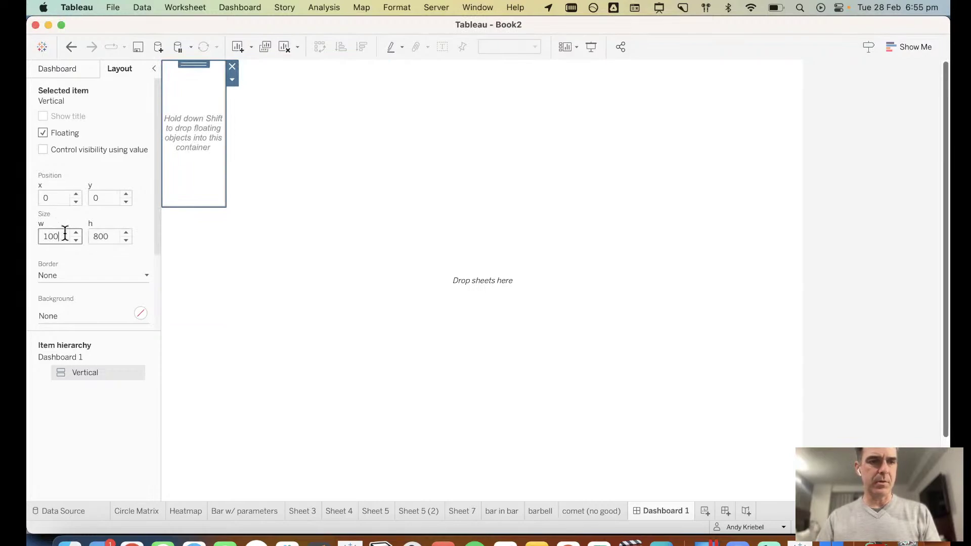
{"action": "type", "text": "000"}
{"action": "key", "text": "Tab"}
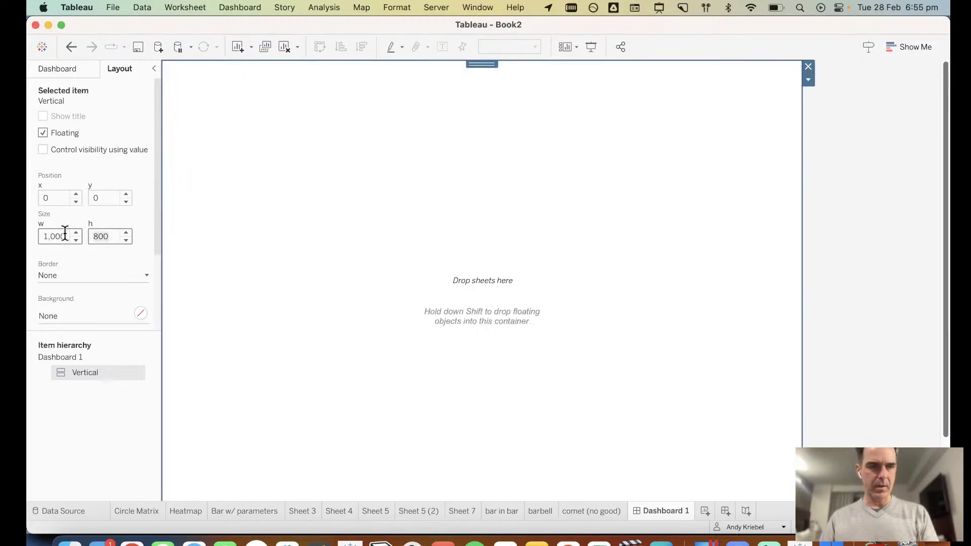
Step: Set the vertical container's inner padding to 20 equally on all sides
{"action": "scroll", "coordinate": [66, 281], "scroll_direction": "down", "scroll_amount": 3}
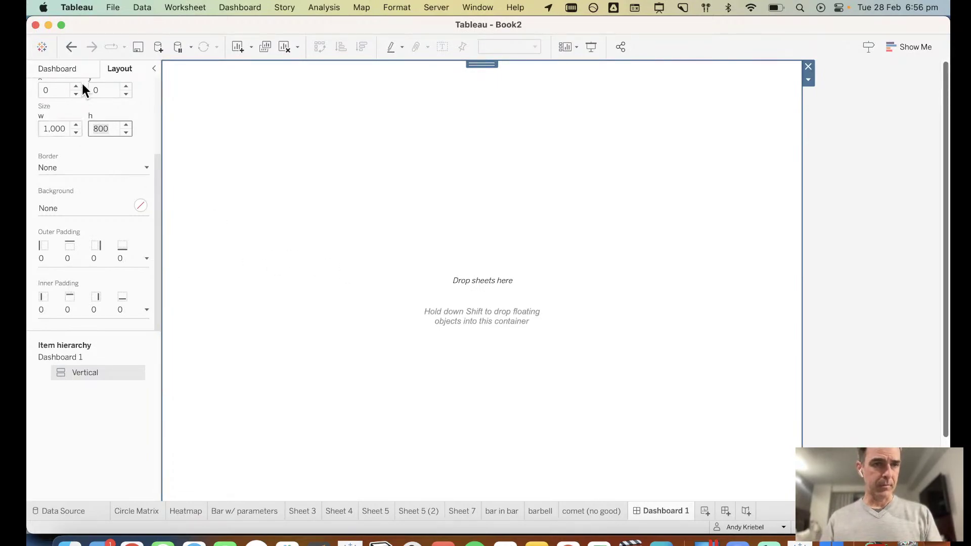
{"action": "left_click", "coordinate": [76, 67]}
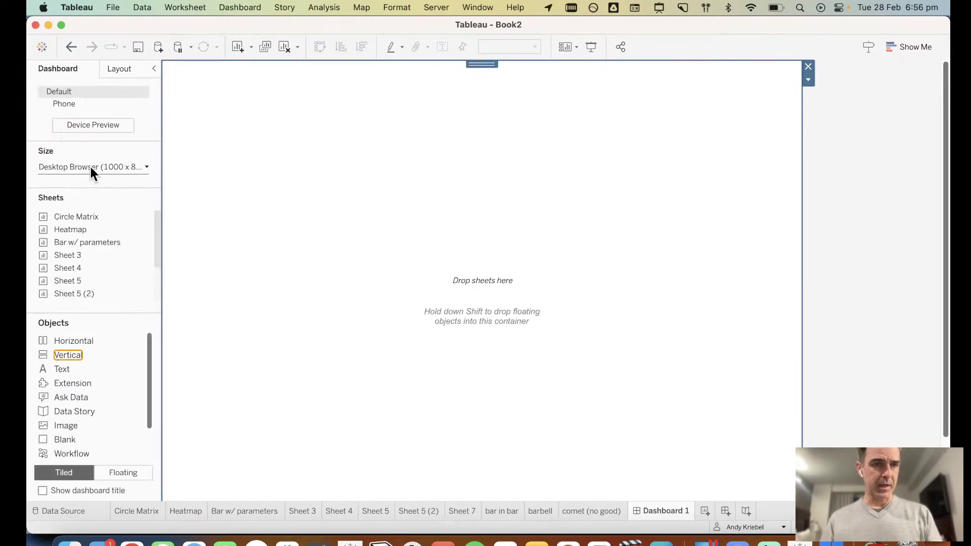
{"action": "left_click", "coordinate": [123, 69]}
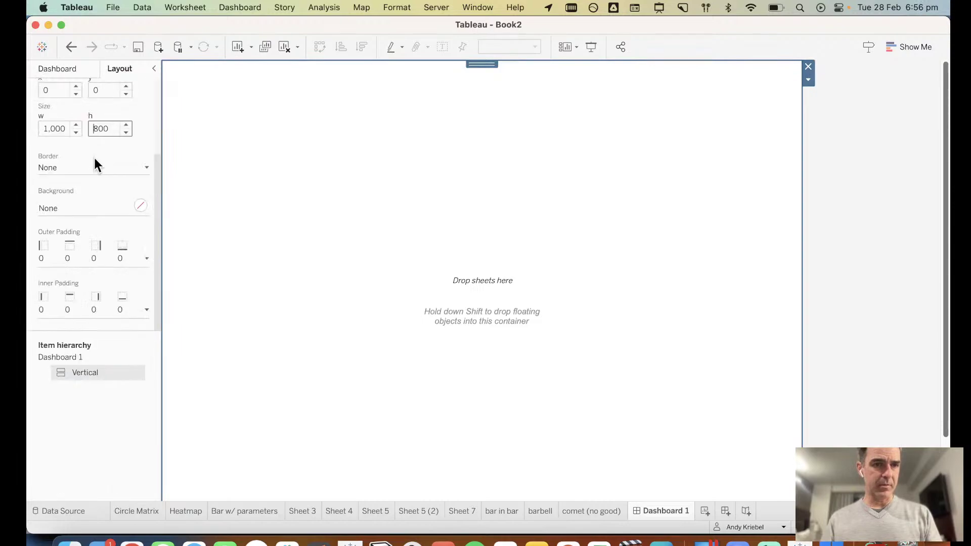
{"action": "left_click", "coordinate": [84, 300]}
{"action": "left_click", "coordinate": [93, 357]}
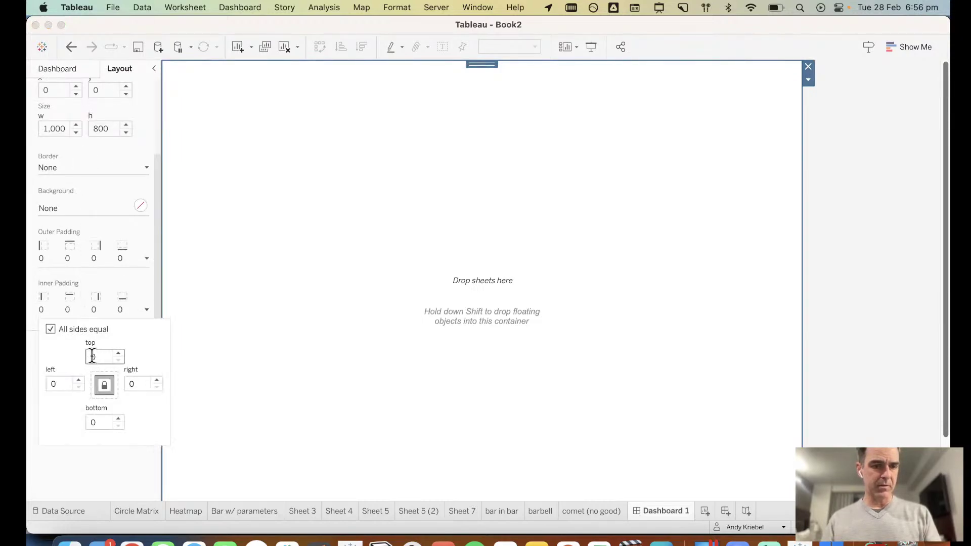
{"action": "type", "text": "20"}
Step: Reduce the dashboard's fixed size to 800 px wide and 600 px high
{"action": "left_click", "coordinate": [74, 71]}
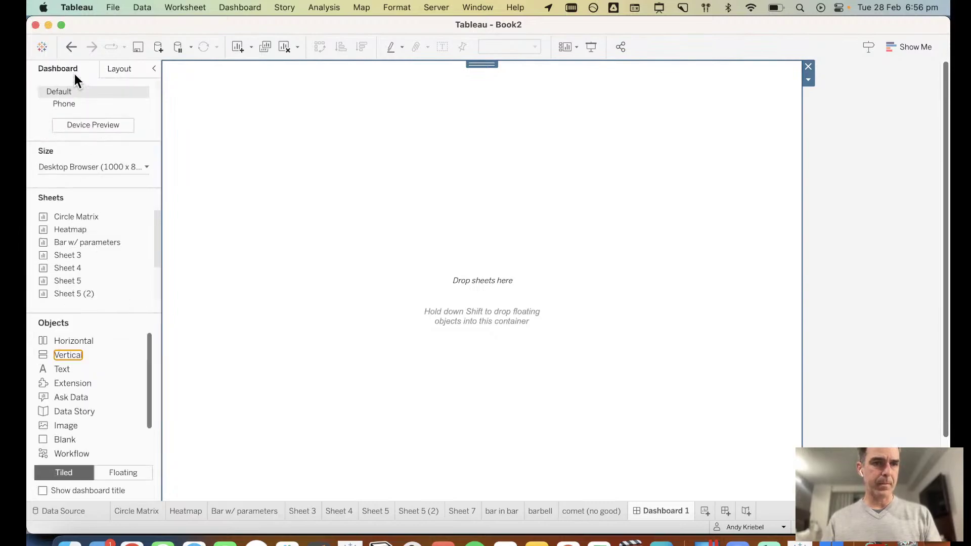
{"action": "left_click", "coordinate": [93, 167]}
{"action": "left_click", "coordinate": [94, 248]}
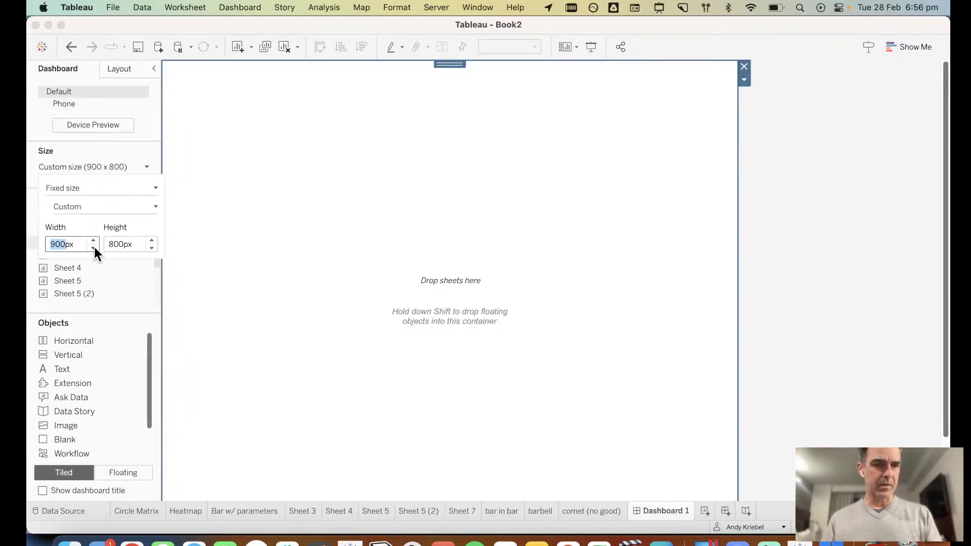
{"action": "left_click", "coordinate": [93, 248]}
{"action": "left_click", "coordinate": [151, 247]}
{"action": "left_click", "coordinate": [152, 248]}
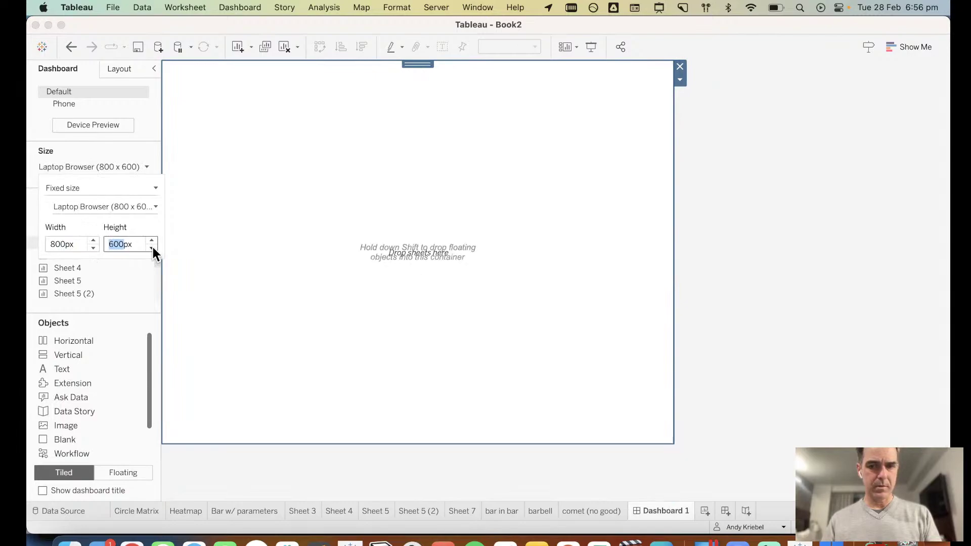
{"action": "left_click", "coordinate": [696, 282]}
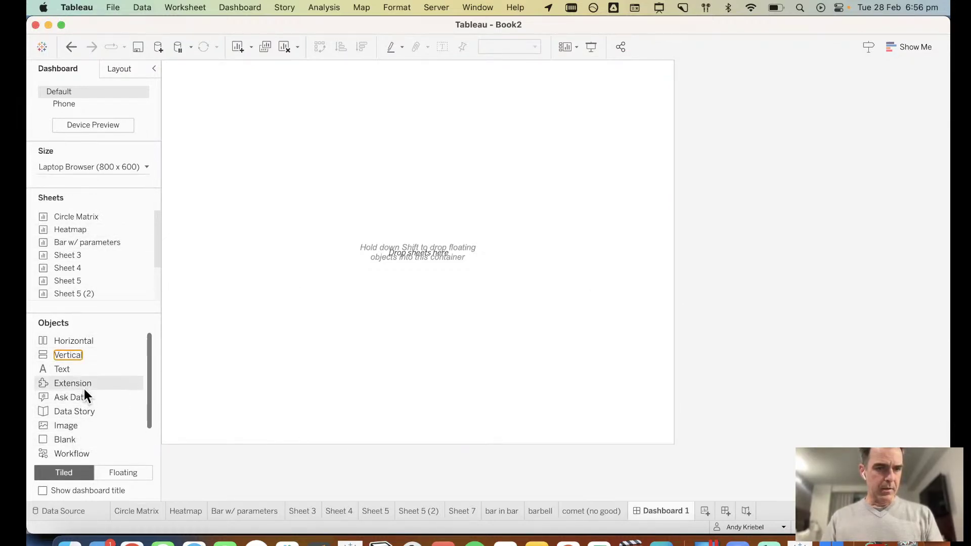
Step: Add a text object in the vertical container with the copied caffeine headline and FDA subtitle, and centre-align the headline
{"action": "scroll", "coordinate": [83, 386], "scroll_direction": "down", "scroll_amount": 1}
{"action": "left_click_drag", "start_coordinate": [75, 356], "coordinate": [326, 223]}
{"action": "type", "text": "Are you drinking a safe amount of caffeine? The U.S. Food and Drug Administration considers 400 milligrams (about 4 cups brewed coffee) a safe amount of caffeine for healthy adults to consume daily."}
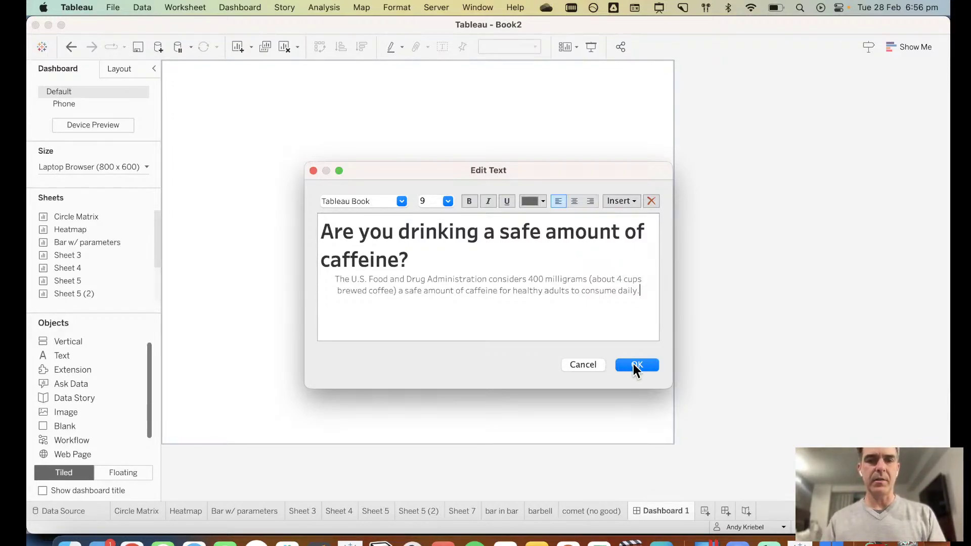
{"action": "left_click", "coordinate": [566, 250]}
{"action": "left_click", "coordinate": [575, 201]}
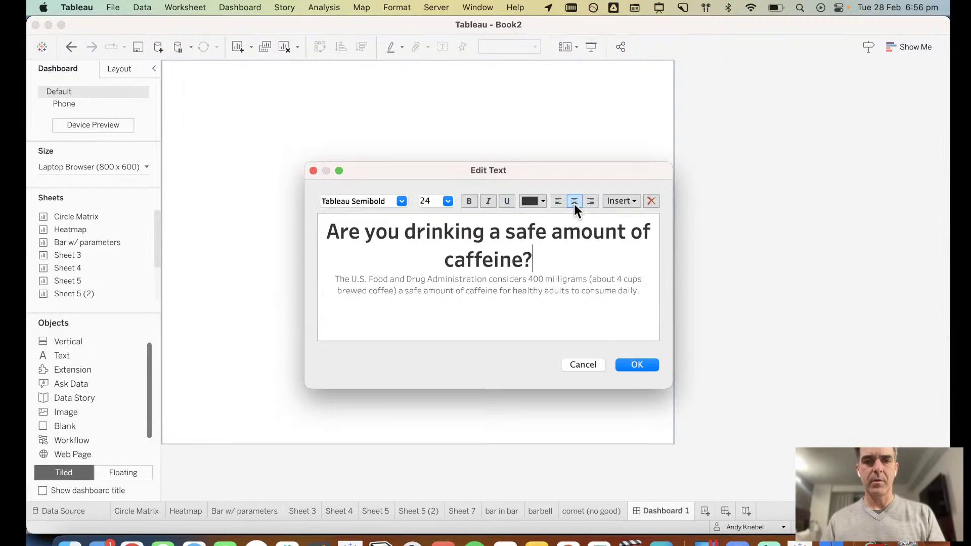
{"action": "left_click", "coordinate": [637, 365]}
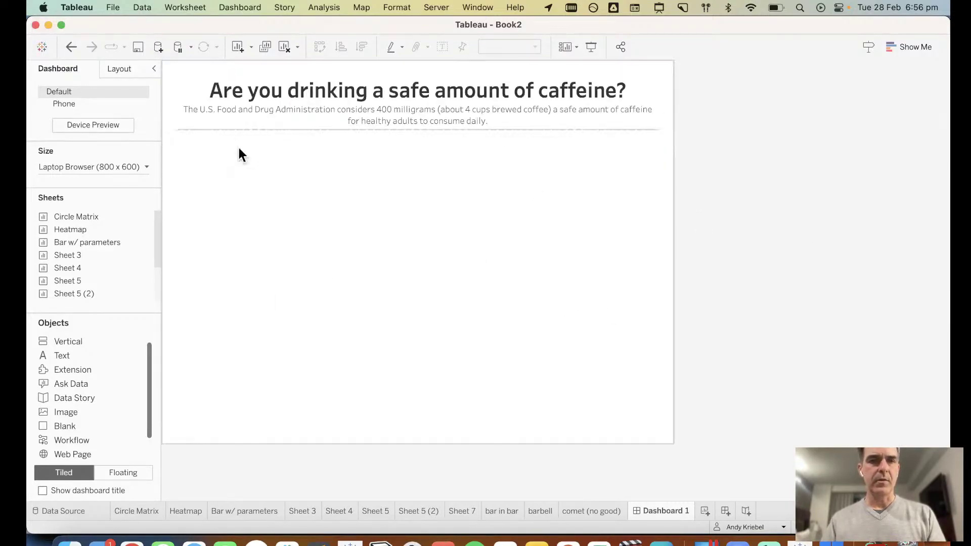
Step: Place the Bar w/ parameters sheet beneath the headline text in the vertical container
{"action": "mouse_move", "coordinate": [75, 268]}
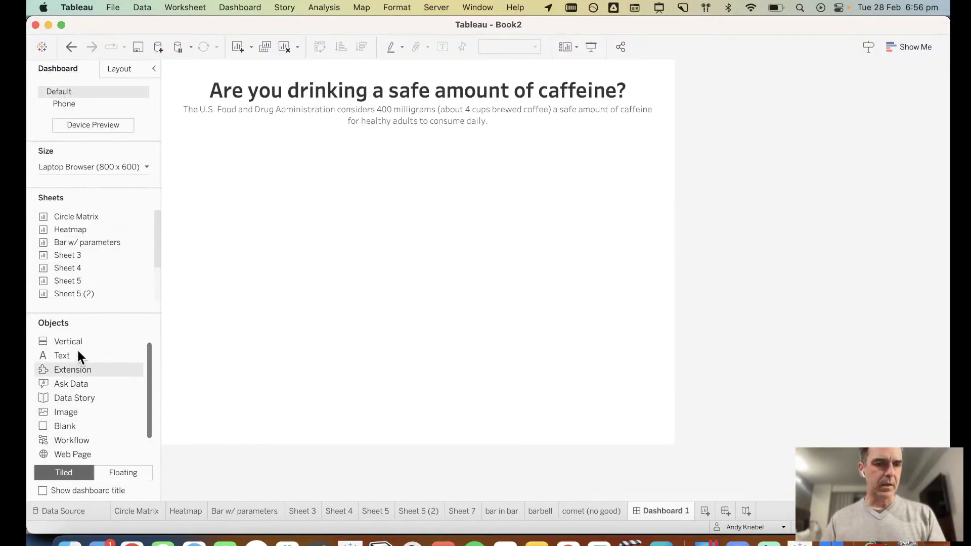
{"action": "mouse_move", "coordinate": [80, 242]}
{"action": "left_click_drag", "start_coordinate": [80, 239], "coordinate": [320, 154]}
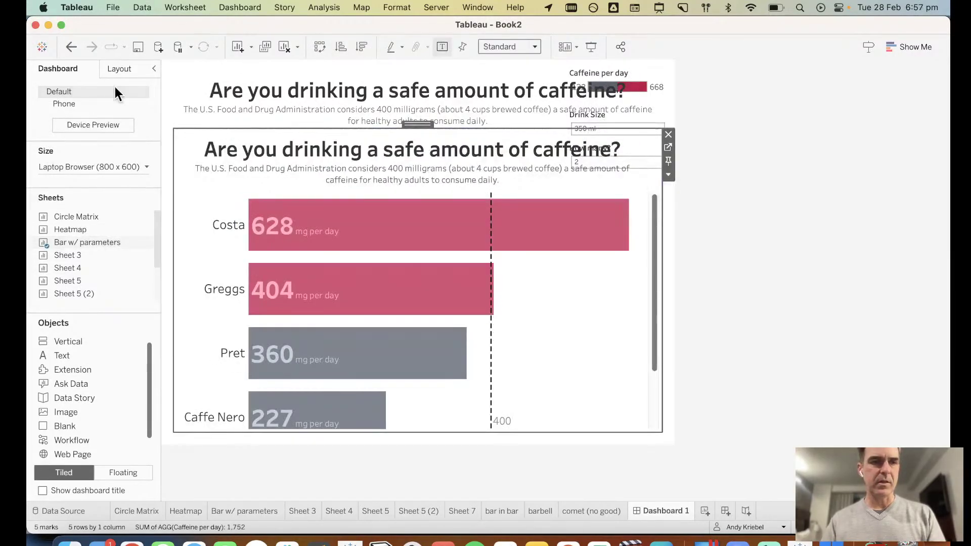
Step: Select the Tiled container in the item hierarchy and open its options for removing the container
{"action": "left_click", "coordinate": [118, 68]}
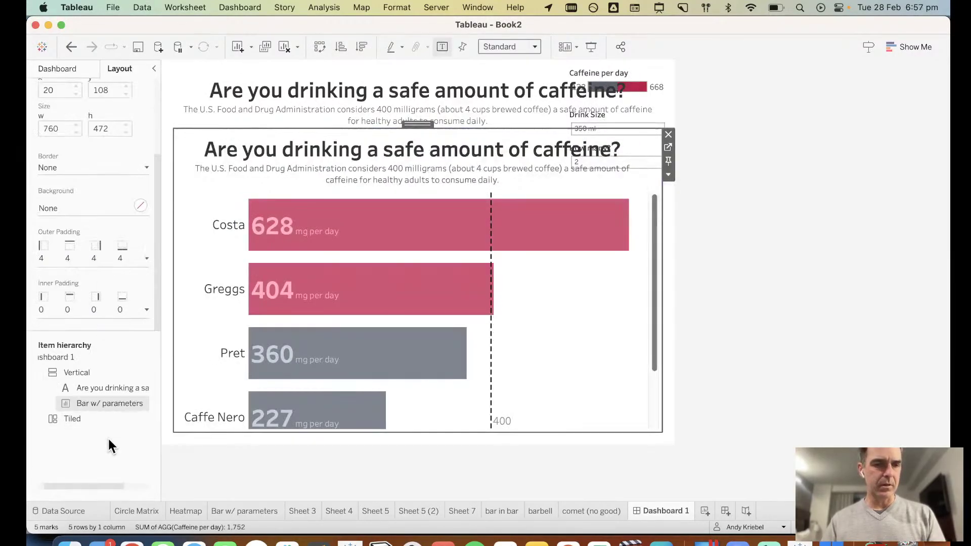
{"action": "left_click", "coordinate": [71, 419]}
{"action": "left_click", "coordinate": [680, 79]}
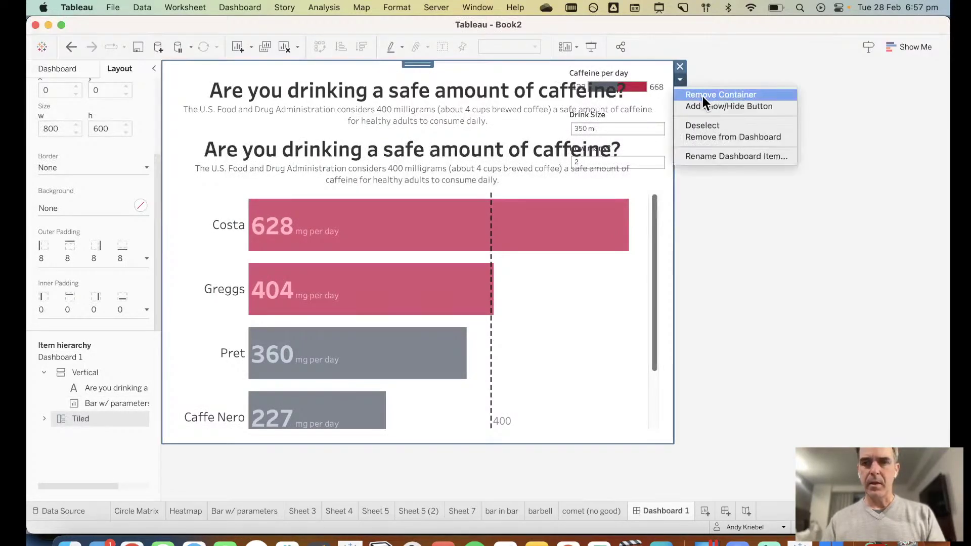
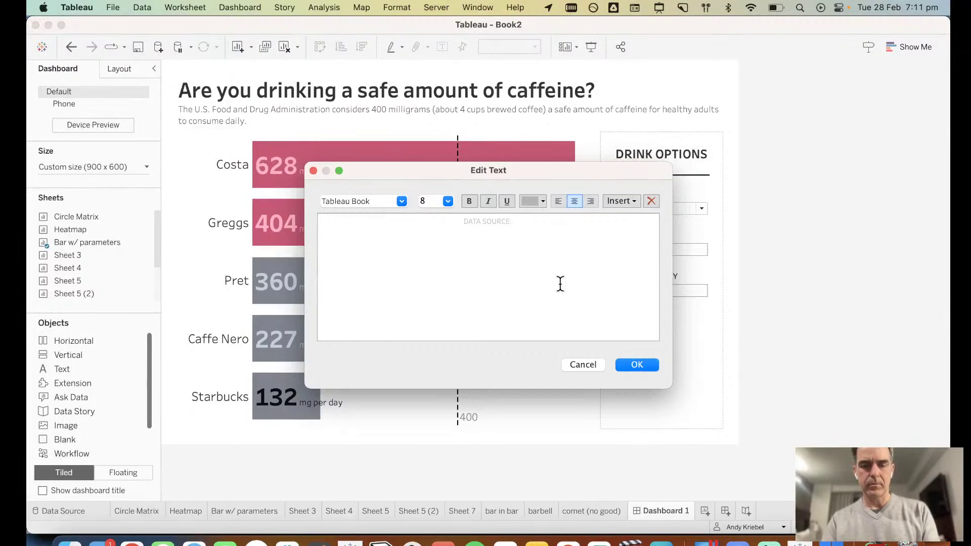
Step: Complete the footer as "DATA SOURCE: WHICH? • CREATED BY:" plus the author's name, checking the source credit on the Makeover Monday page in Chrome
{"action": "type", "text": "H?"}
{"action": "key", "text": "super+Tab"}
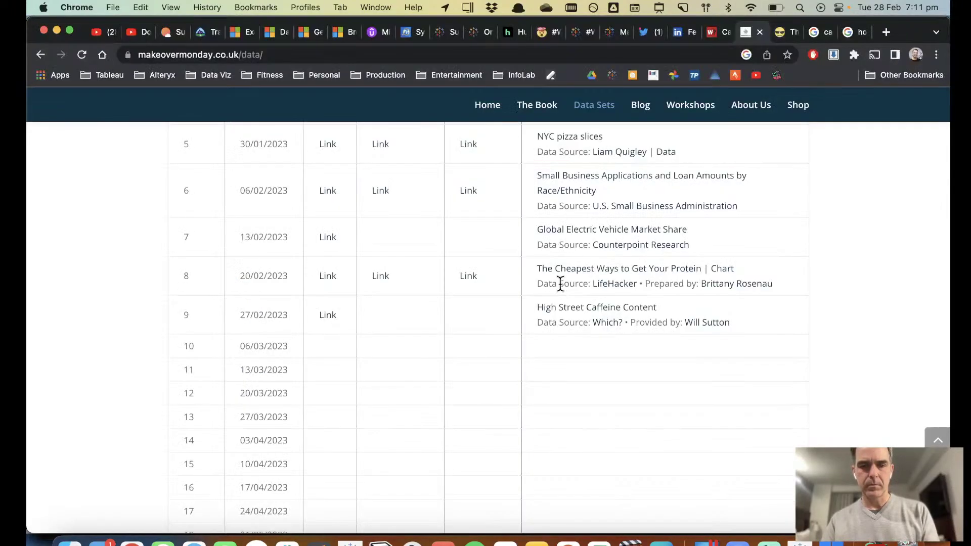
{"action": "key", "text": "super+Tab"}
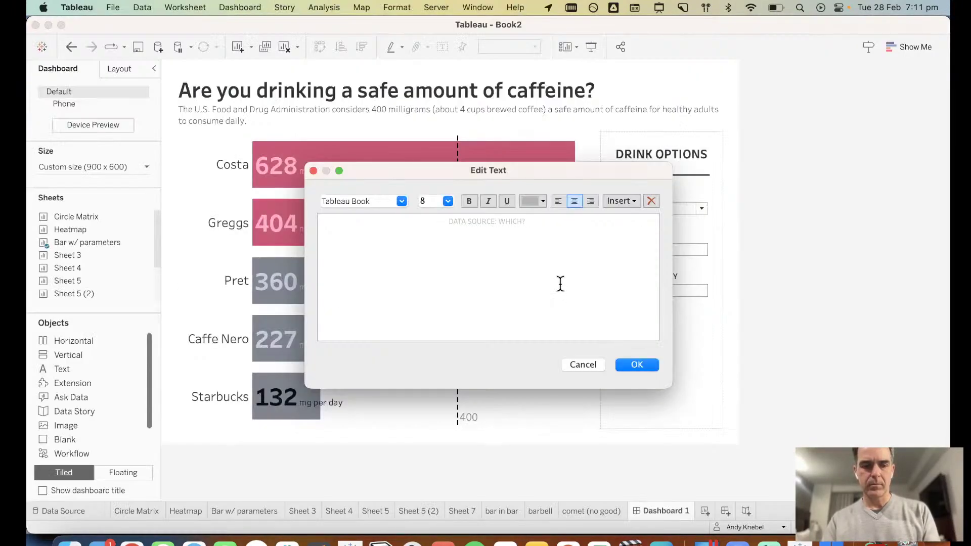
{"action": "type", "text": "• CREATED "}
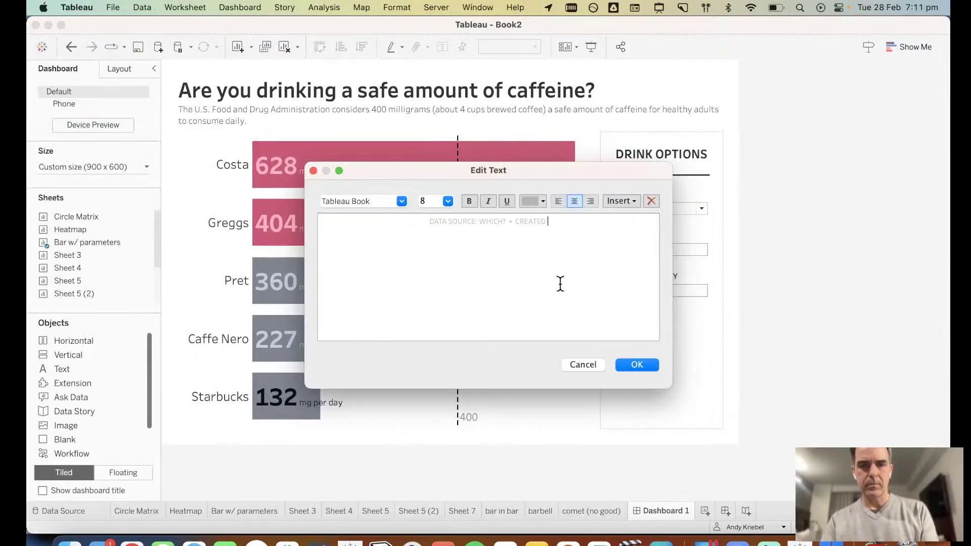
{"action": "type", "text": "BY: ANDY KRIEBEL"}
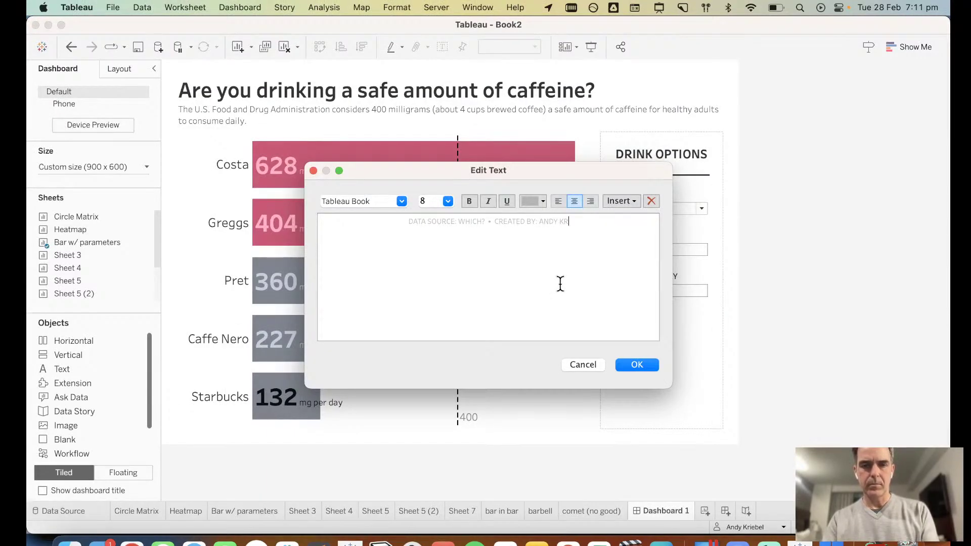
{"action": "left_click", "coordinate": [634, 365]}
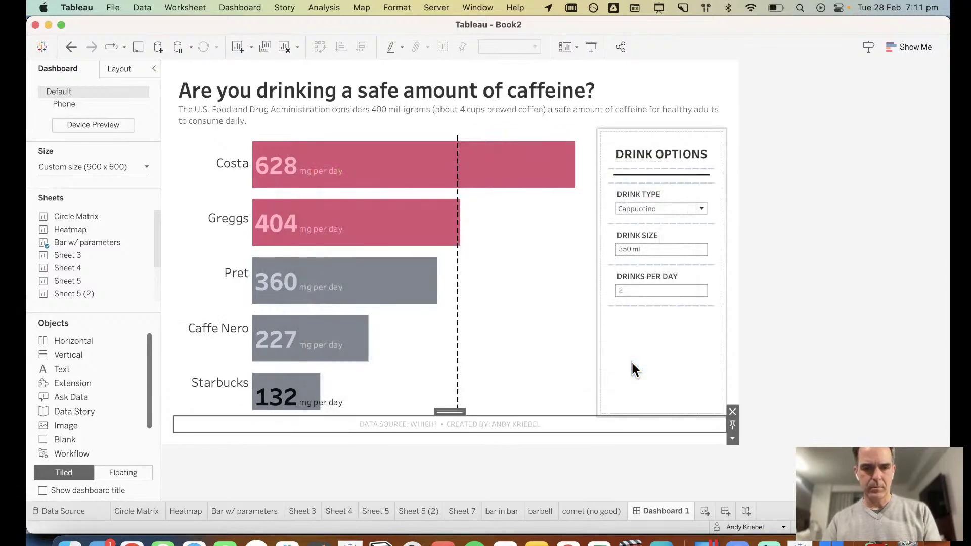
Step: Set the footer text's outer padding to 10 on the top, left and right sides and 0 on the bottom
{"action": "left_click", "coordinate": [526, 425]}
{"action": "left_click", "coordinate": [116, 70]}
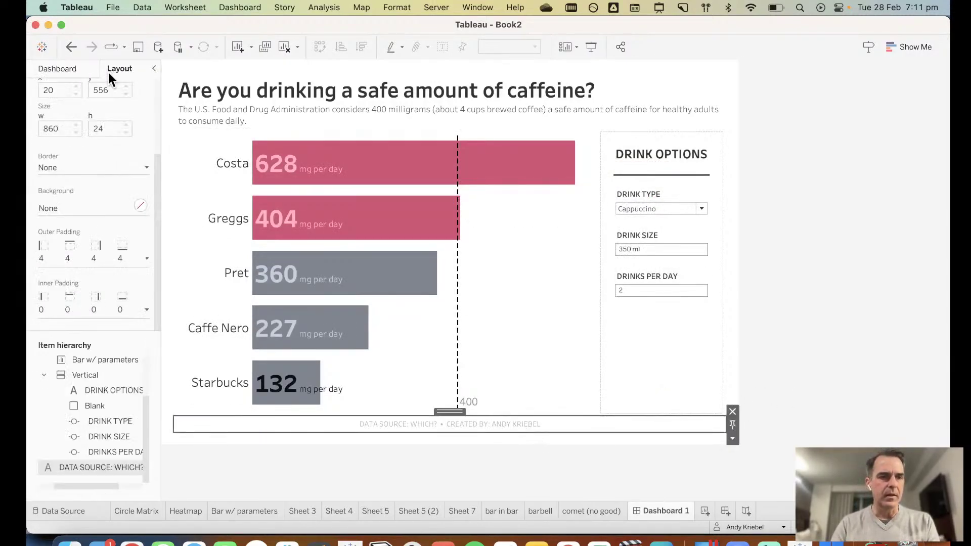
{"action": "left_click", "coordinate": [85, 260]}
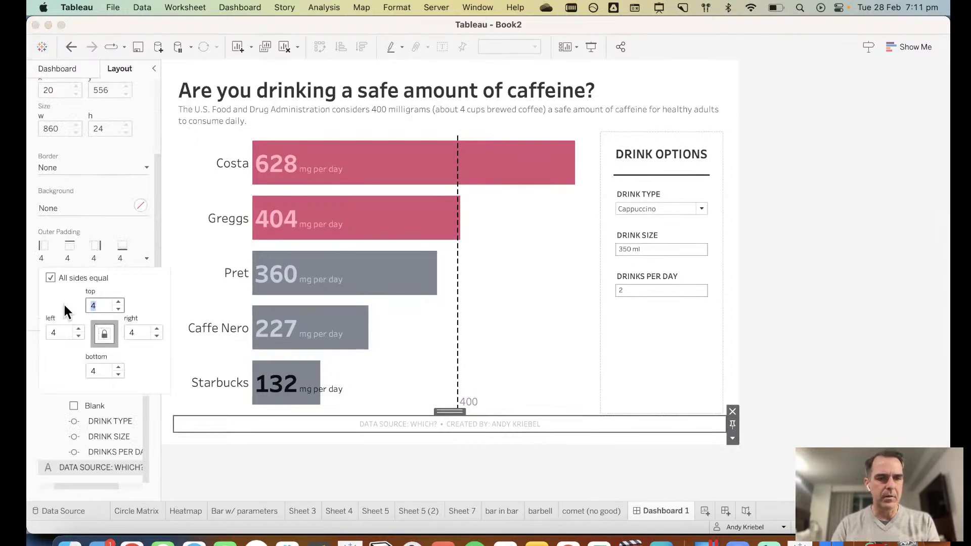
{"action": "type", "text": "10"}
{"action": "key", "text": "Return"}
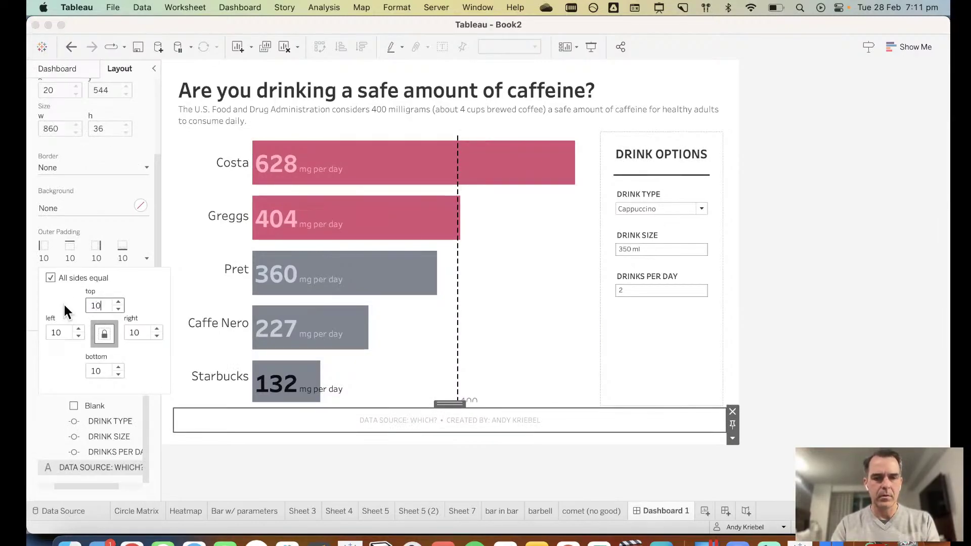
{"action": "left_click", "coordinate": [50, 278]}
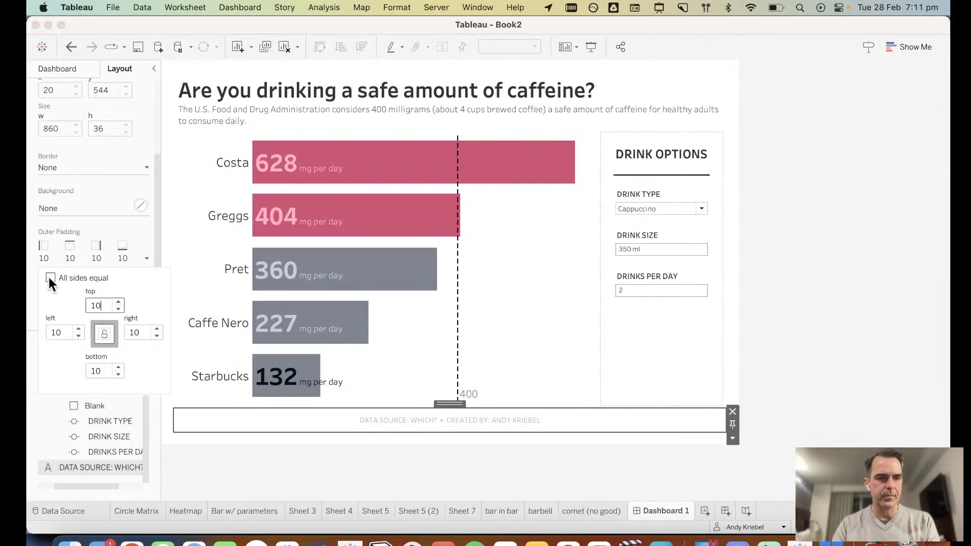
{"action": "double_click", "coordinate": [96, 371]}
{"action": "type", "text": "0"}
{"action": "key", "text": "Return"}
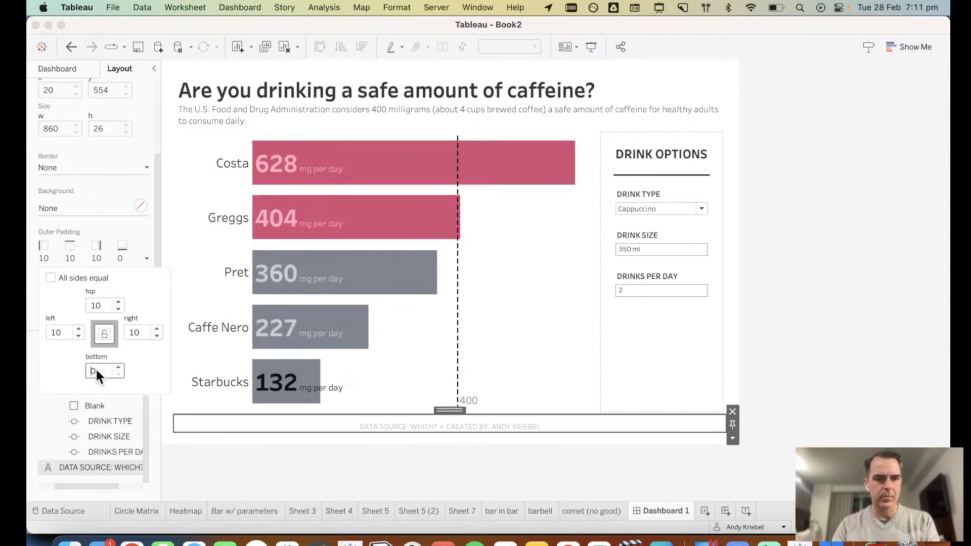
{"action": "left_click", "coordinate": [810, 377]}
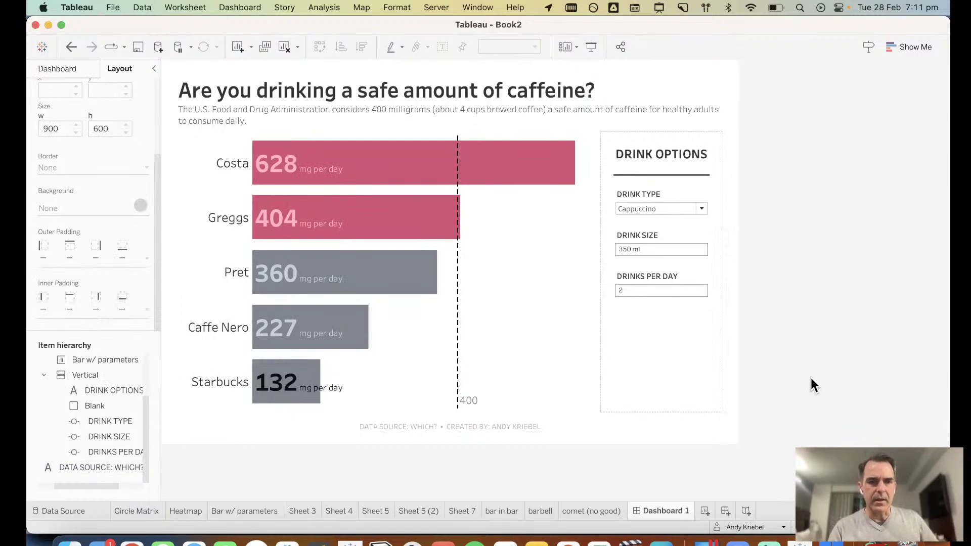
Step: Switch the dashboard to the Phone layout and unlock it for custom editing
{"action": "left_click", "coordinate": [75, 70]}
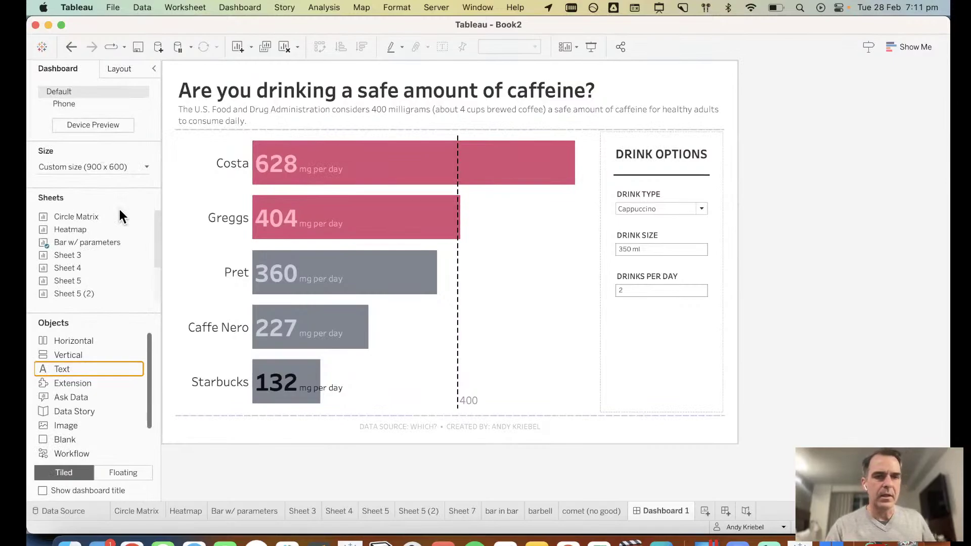
{"action": "left_click", "coordinate": [502, 278]}
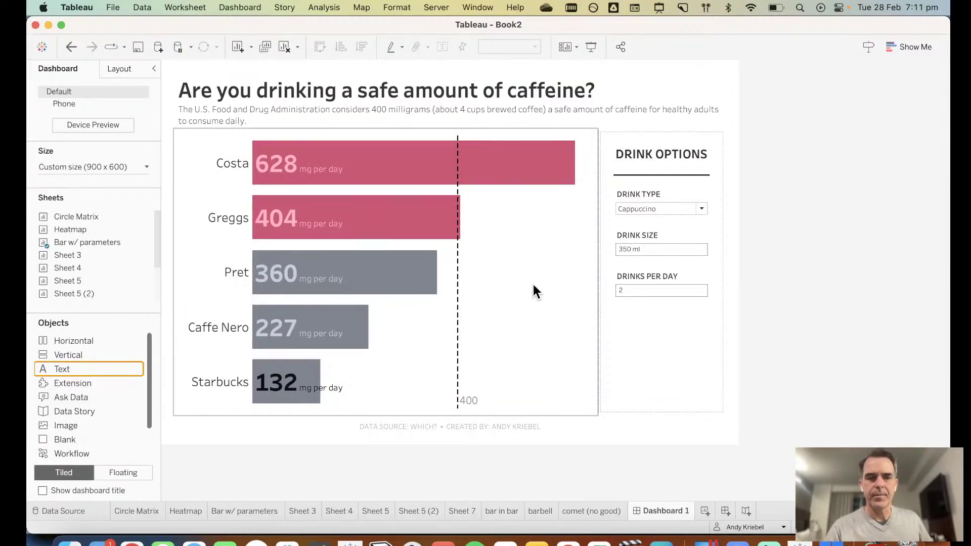
{"action": "left_click", "coordinate": [96, 104]}
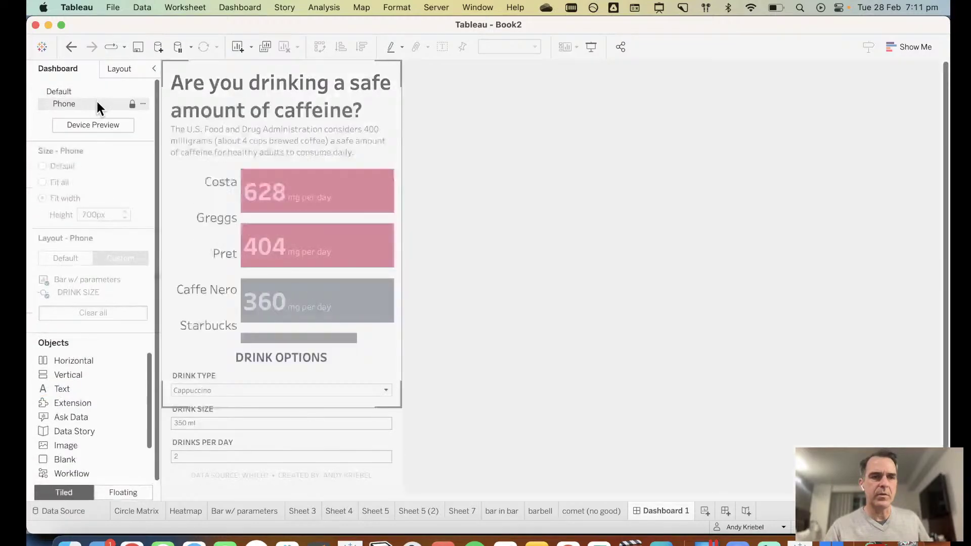
{"action": "left_click", "coordinate": [132, 103]}
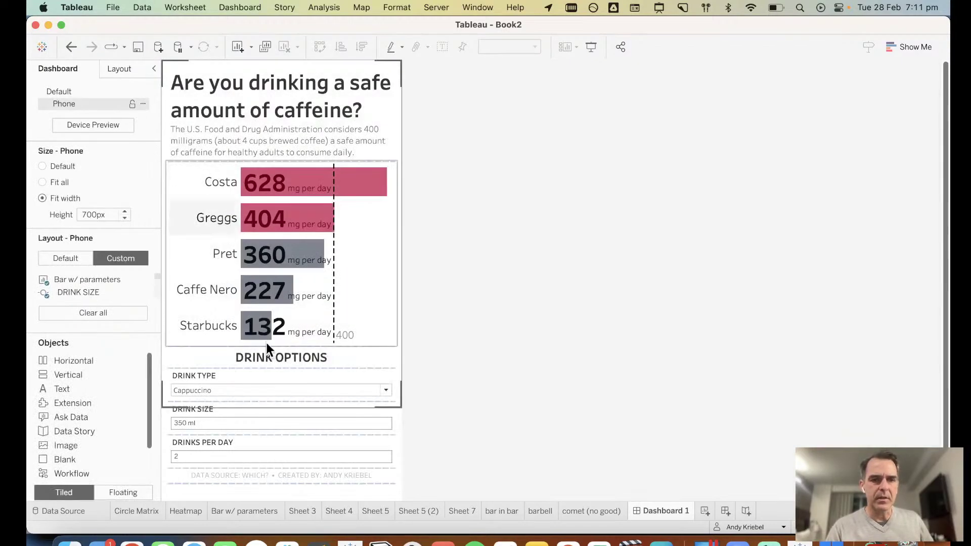
Step: Move the DRINK OPTIONS heading above the bar chart, directly beneath the title text, in the phone layout
{"action": "left_click", "coordinate": [296, 369]}
{"action": "left_click", "coordinate": [307, 351]}
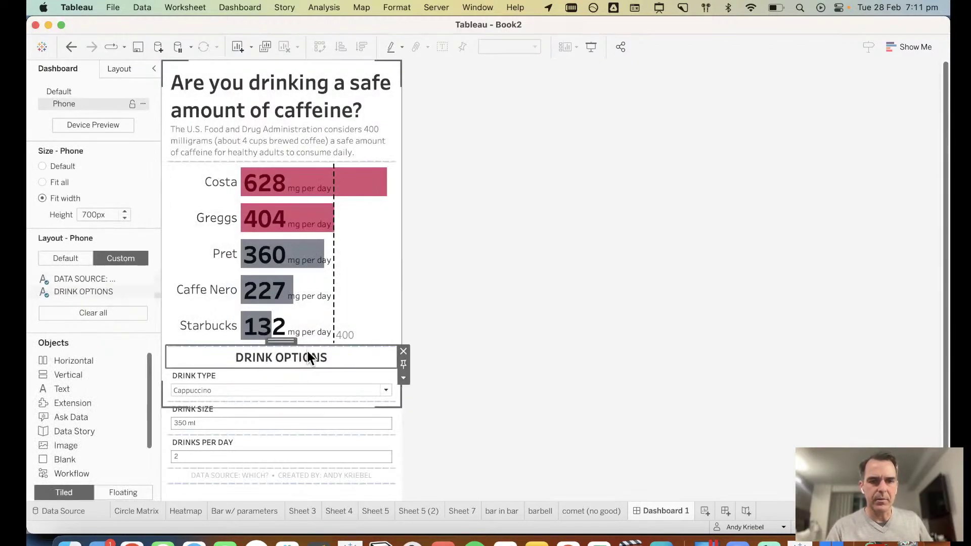
{"action": "double_click", "coordinate": [279, 333]}
{"action": "left_click_drag", "start_coordinate": [308, 157], "coordinate": [308, 157]}
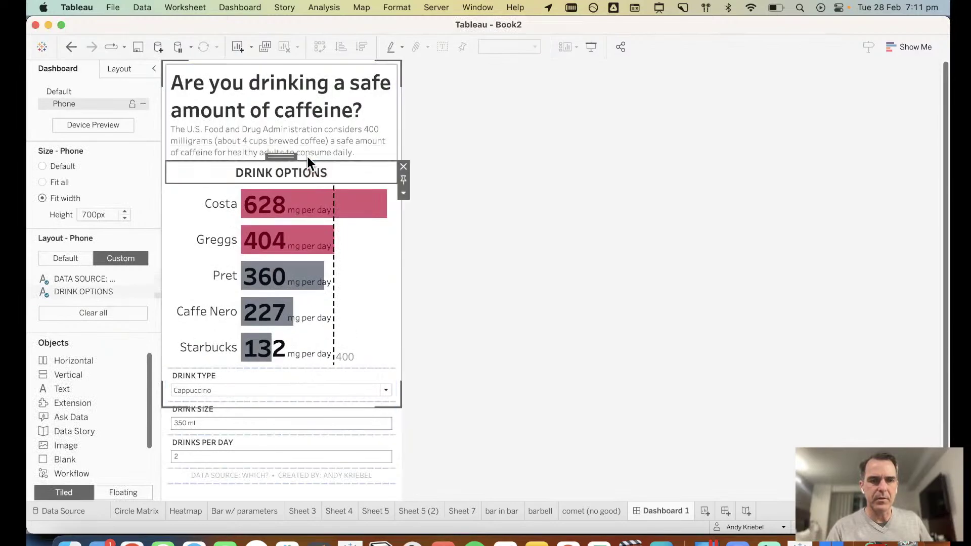
Step: Stack the DRINK TYPE, DRINK SIZE and DRINKS PER DAY controls in that order between the DRINK OPTIONS heading and the bar chart
{"action": "left_click", "coordinate": [293, 384]}
{"action": "left_click_drag", "start_coordinate": [281, 362], "coordinate": [290, 177]}
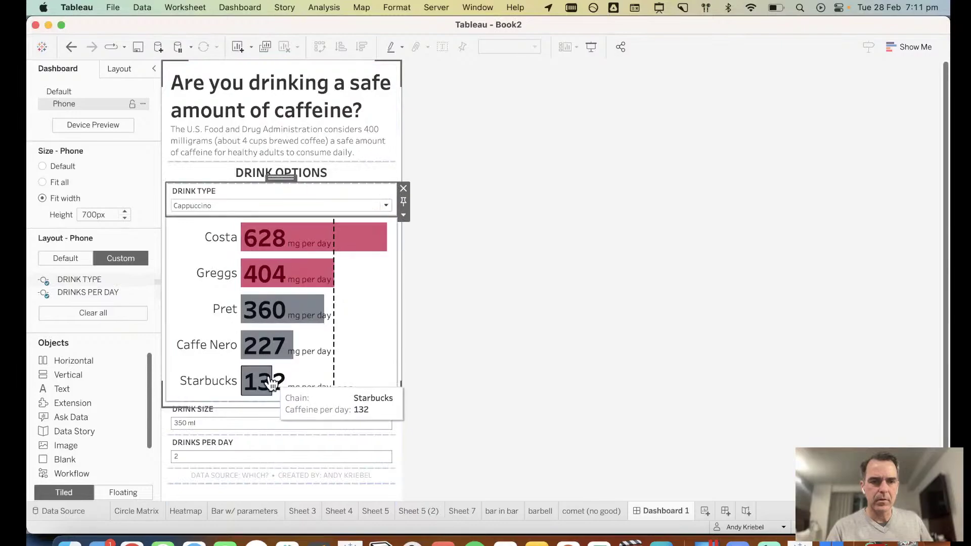
{"action": "left_click_drag", "start_coordinate": [266, 409], "coordinate": [299, 226]}
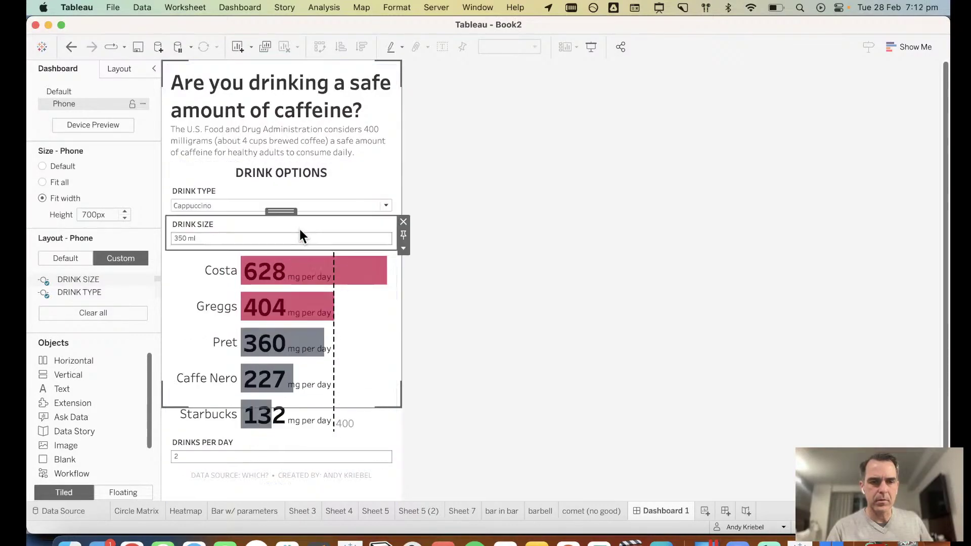
{"action": "left_click", "coordinate": [248, 438]}
{"action": "left_click_drag", "start_coordinate": [277, 430], "coordinate": [276, 260]}
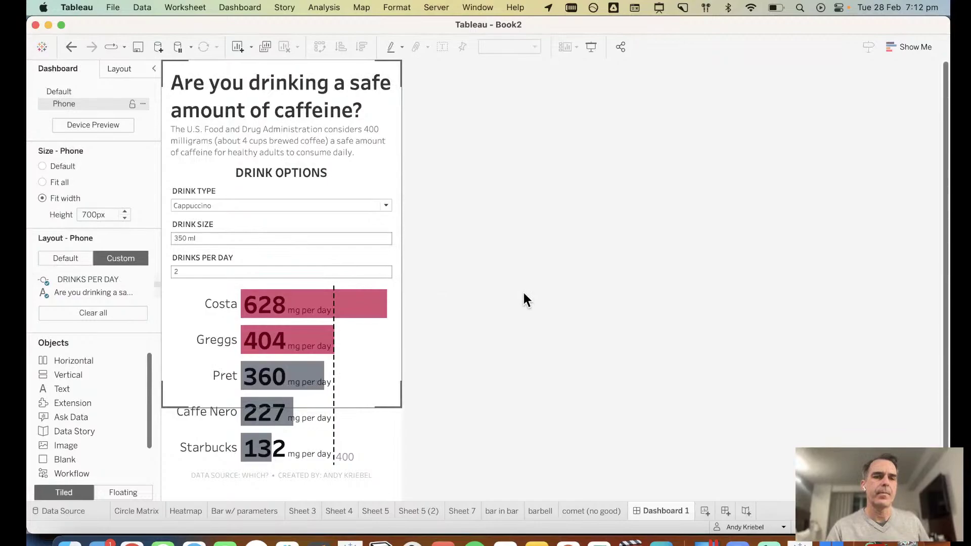
Step: Extend the bar chart's height to take up the blank space at the end of the phone layout
{"action": "left_click", "coordinate": [301, 108]}
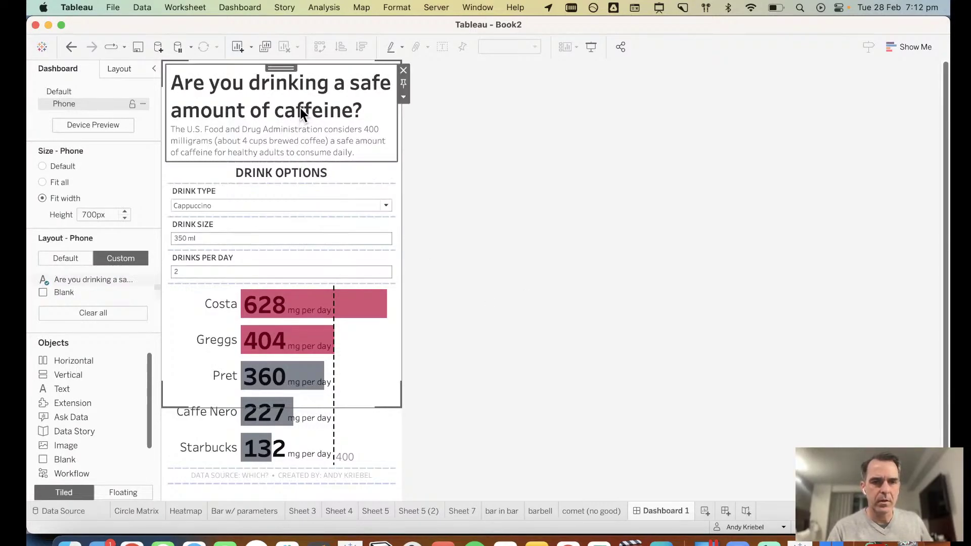
{"action": "left_click", "coordinate": [539, 239]}
{"action": "scroll", "coordinate": [509, 379], "scroll_direction": "down", "scroll_amount": 1}
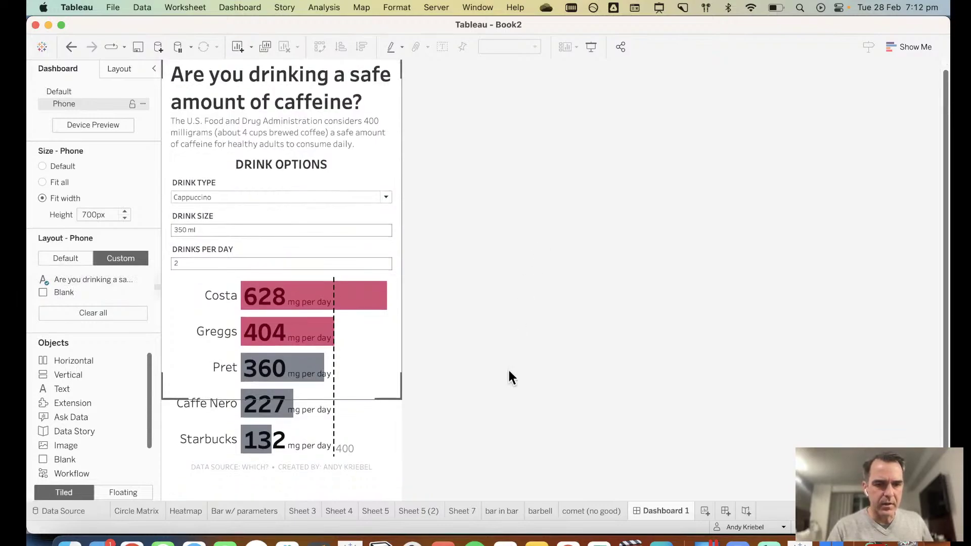
{"action": "left_click", "coordinate": [359, 488]}
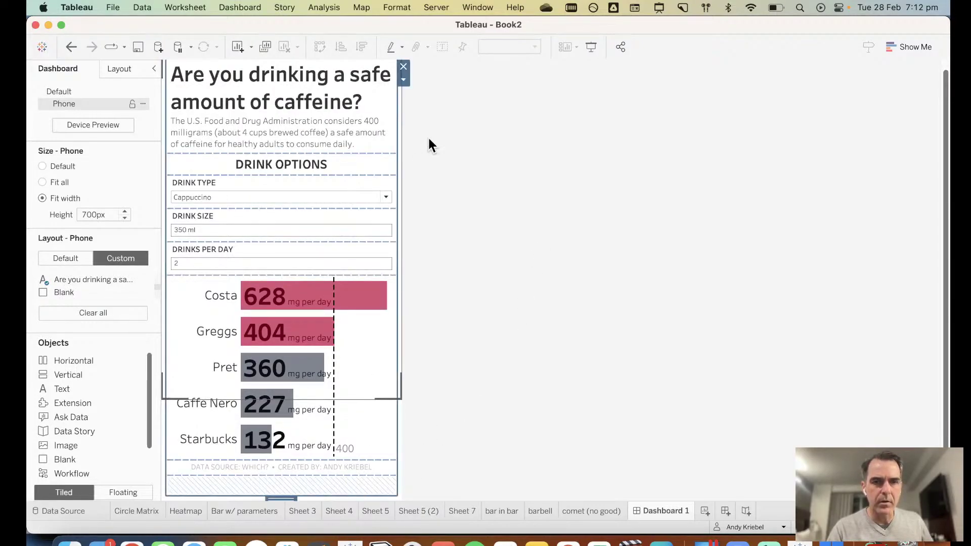
{"action": "left_click", "coordinate": [382, 336]}
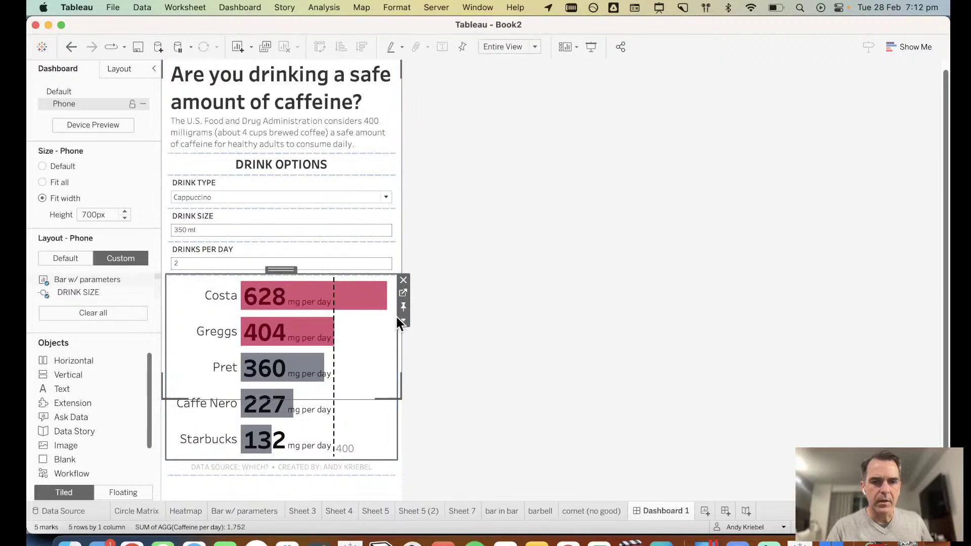
{"action": "left_click", "coordinate": [489, 309]}
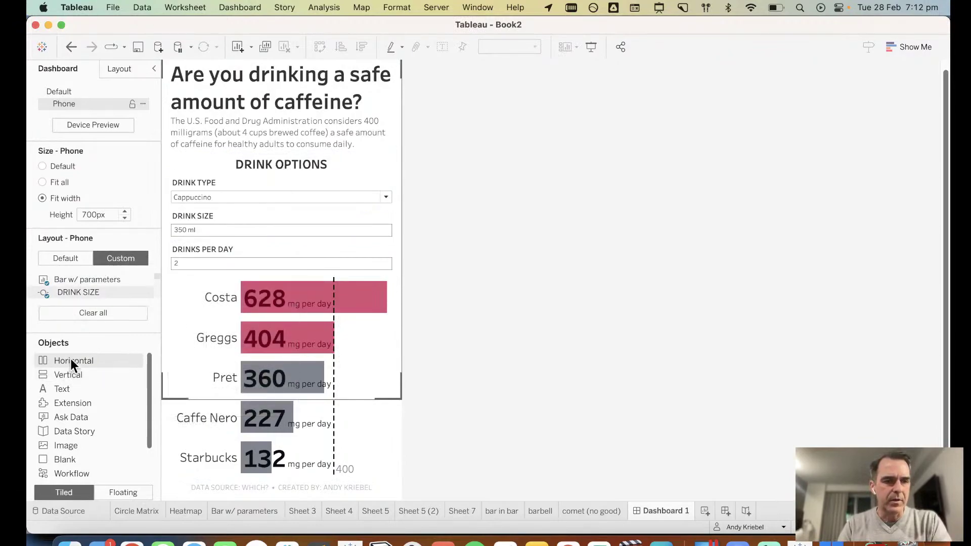
Step: Add a horizontal container above the bar chart and place the DRINK OPTIONS heading and DRINK TYPE control side by side in it
{"action": "left_click_drag", "start_coordinate": [71, 359], "coordinate": [212, 275]}
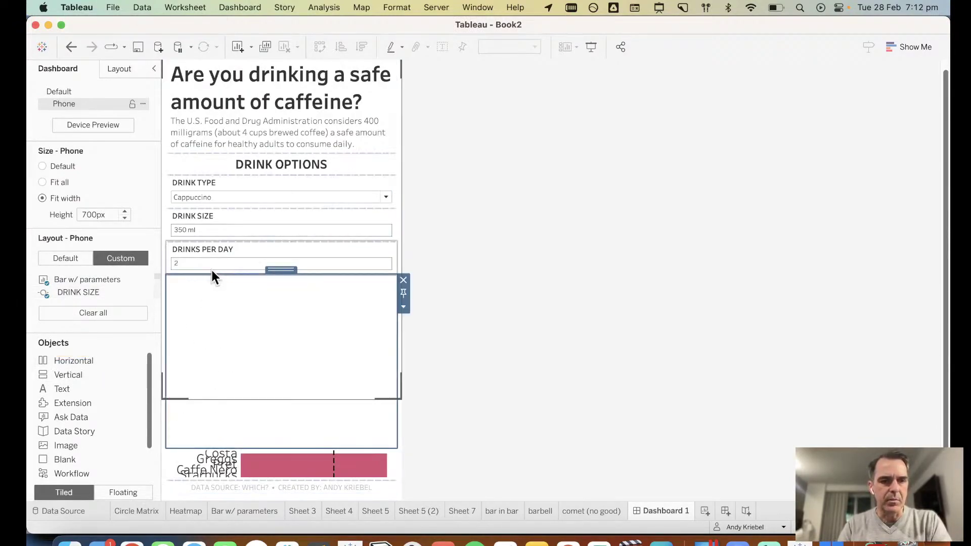
{"action": "left_click", "coordinate": [276, 167]}
{"action": "left_click_drag", "start_coordinate": [281, 152], "coordinate": [253, 344]}
{"action": "left_click", "coordinate": [263, 162]}
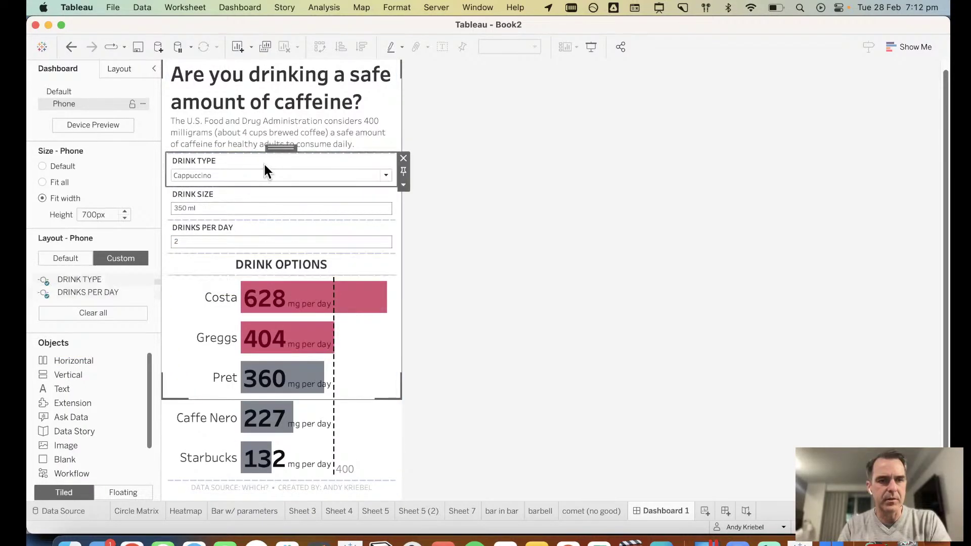
{"action": "left_click_drag", "start_coordinate": [280, 148], "coordinate": [349, 265]}
{"action": "left_click", "coordinate": [212, 235]}
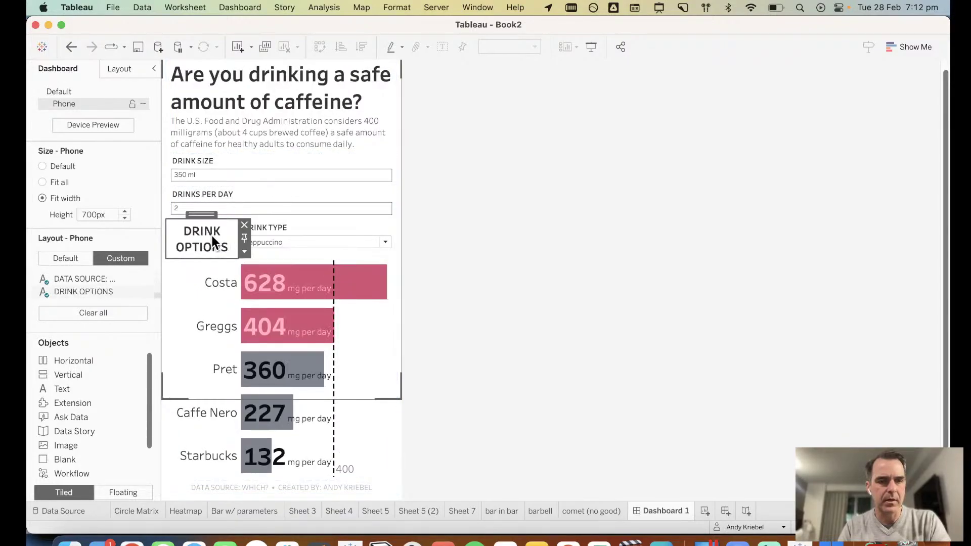
{"action": "left_click", "coordinate": [544, 265]}
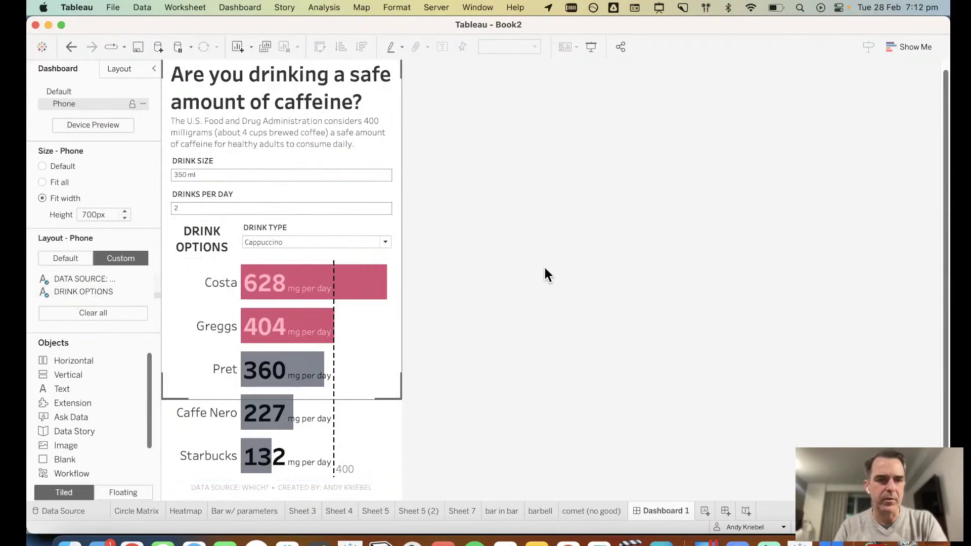
Step: Add a horizontal container above the bar chart and place the DRINK SIZE and DRINKS PER DAY controls side by side in it
{"action": "left_click_drag", "start_coordinate": [74, 363], "coordinate": [225, 260]}
{"action": "left_click", "coordinate": [241, 157]}
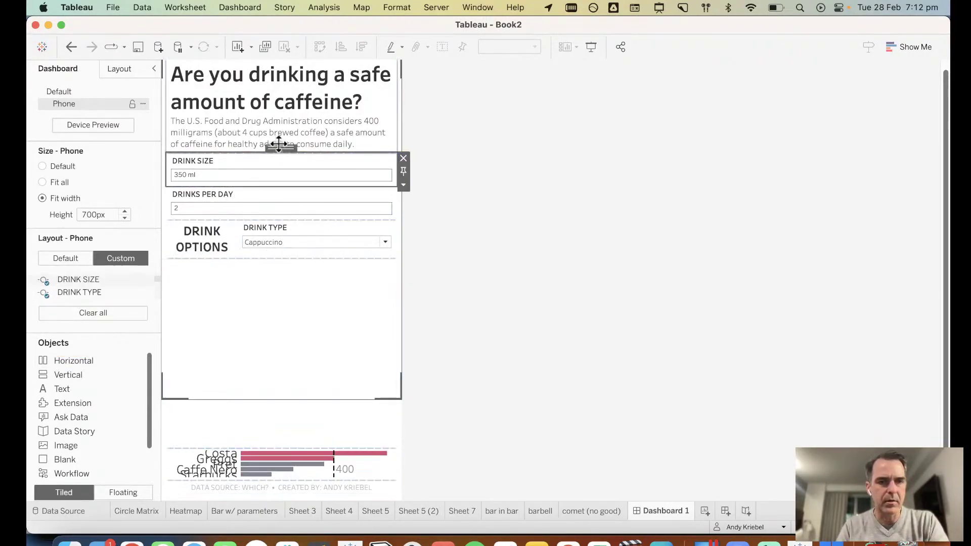
{"action": "left_click_drag", "start_coordinate": [278, 147], "coordinate": [237, 334]}
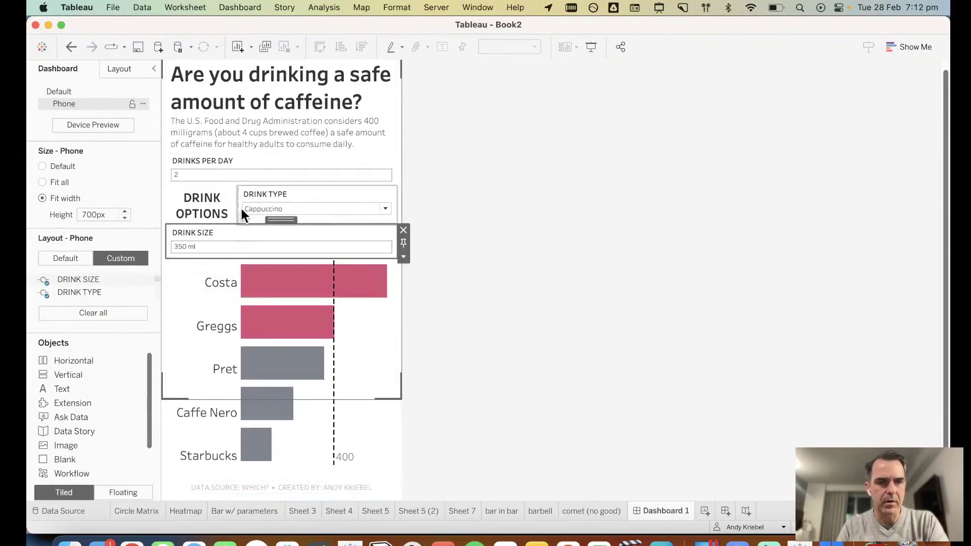
{"action": "left_click", "coordinate": [262, 158]}
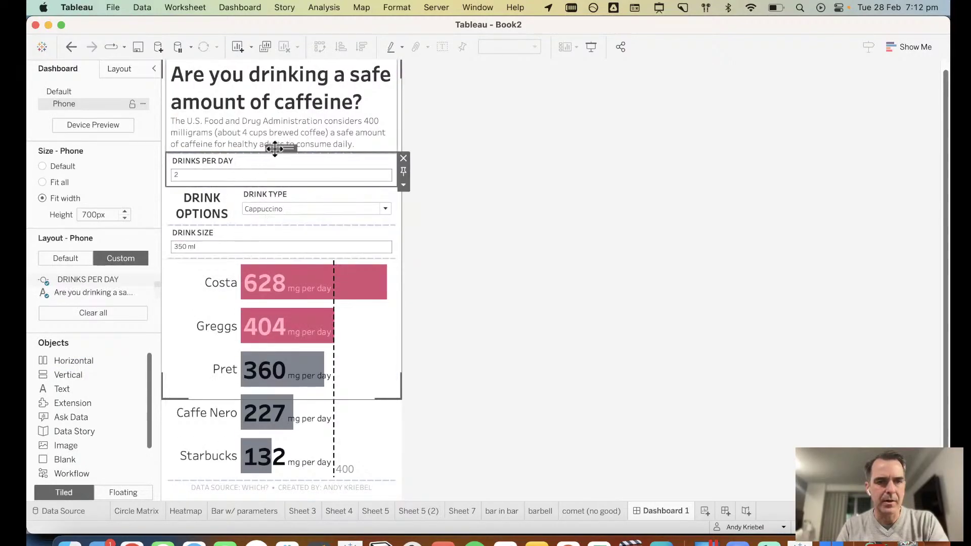
{"action": "left_click_drag", "start_coordinate": [279, 157], "coordinate": [343, 247]}
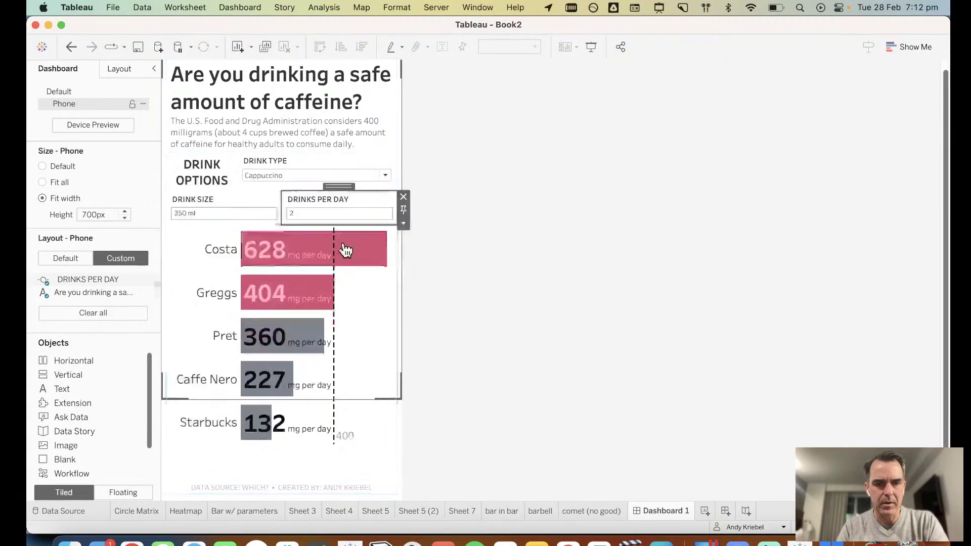
Step: Distribute the contents evenly in the DRINK SIZE and DRINKS PER DAY container and in the DRINK OPTIONS and DRINK TYPE container
{"action": "left_click", "coordinate": [336, 199]}
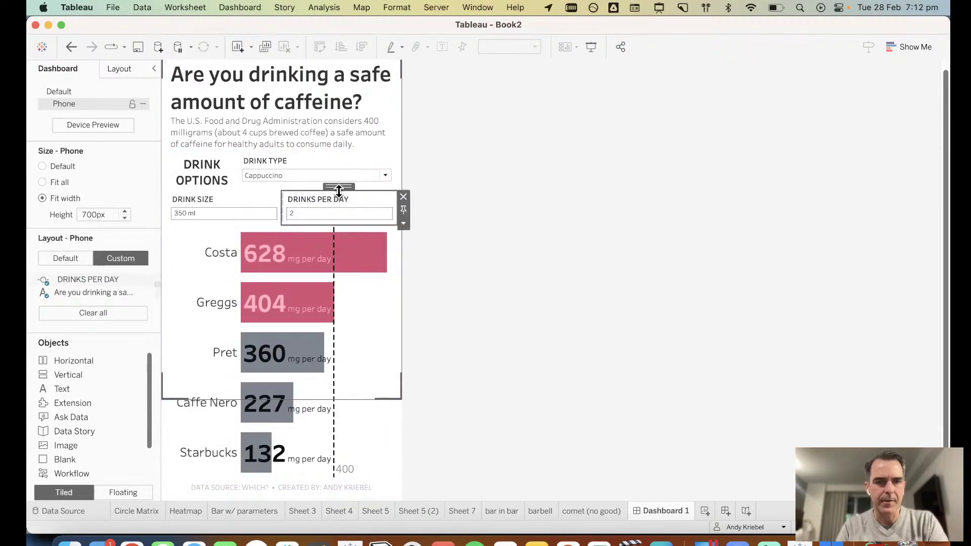
{"action": "double_click", "coordinate": [336, 188]}
{"action": "left_click", "coordinate": [404, 223]}
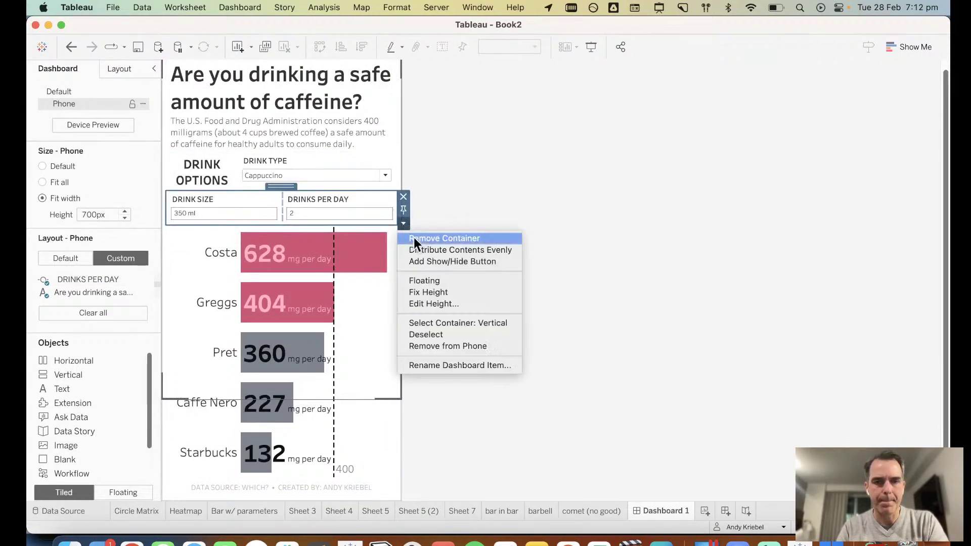
{"action": "left_click", "coordinate": [420, 246]}
{"action": "left_click", "coordinate": [303, 155]}
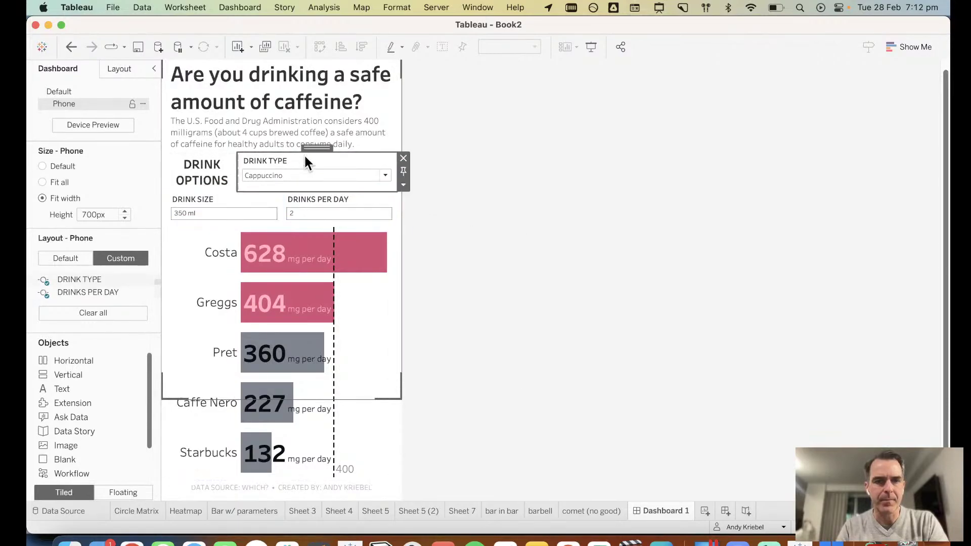
{"action": "left_click", "coordinate": [403, 185]}
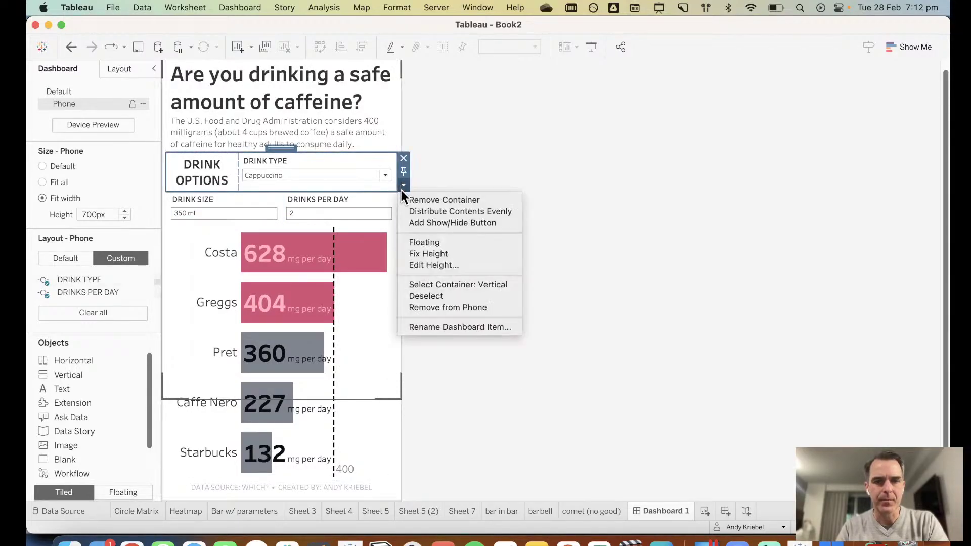
{"action": "left_click", "coordinate": [420, 211]}
{"action": "left_click", "coordinate": [483, 247]}
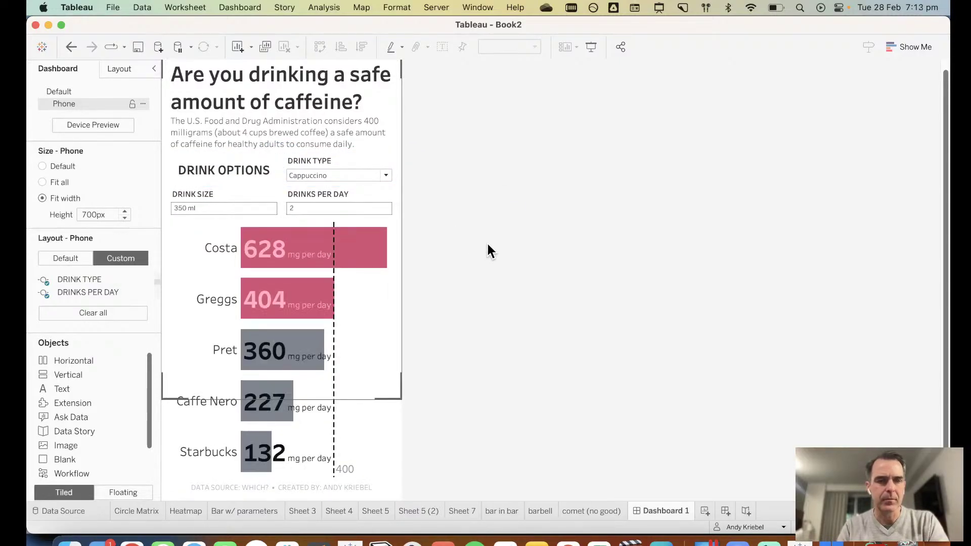
Step: Add a blank object between the title text and the DRINK OPTIONS row, and set its height to 10 pixels
{"action": "mouse_move", "coordinate": [258, 365]}
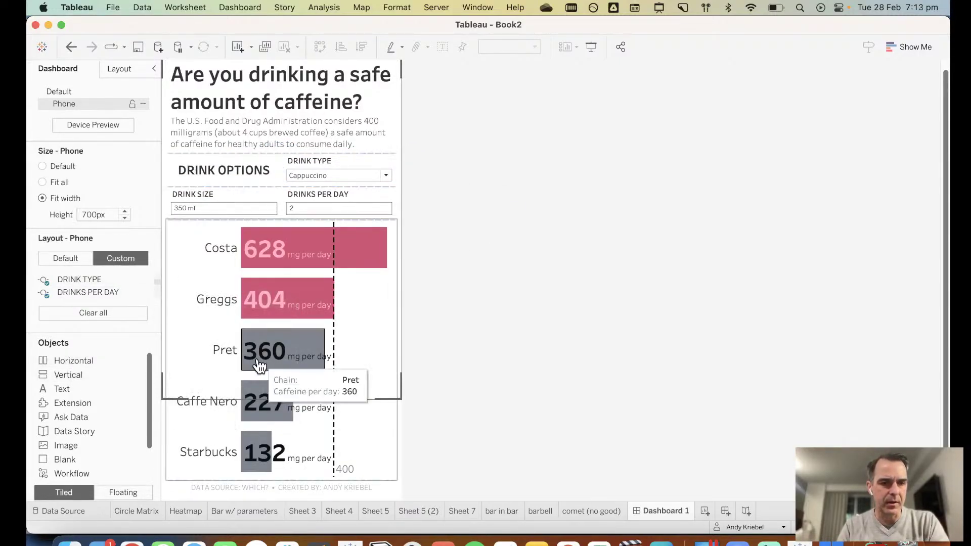
{"action": "left_click_drag", "start_coordinate": [69, 458], "coordinate": [273, 148]}
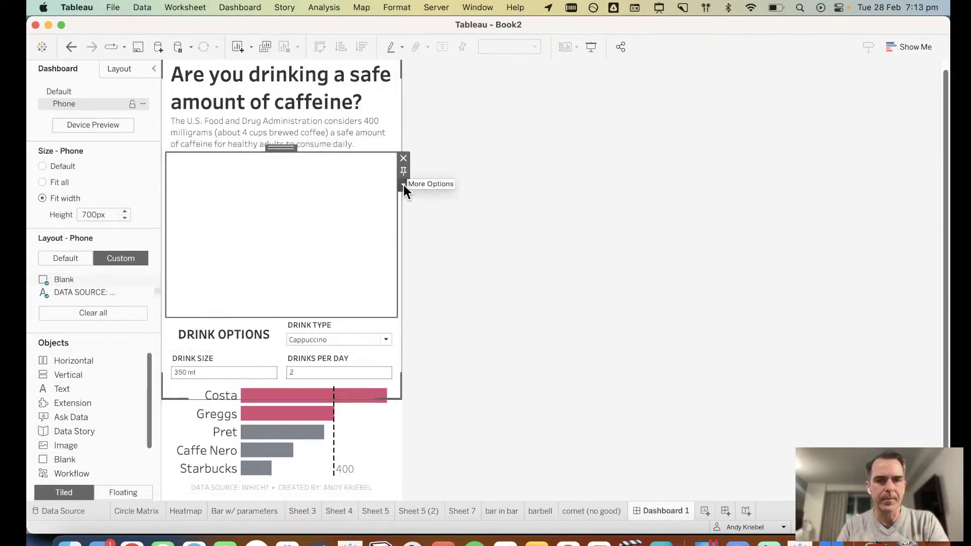
{"action": "left_click", "coordinate": [404, 185]}
{"action": "left_click", "coordinate": [421, 239]}
{"action": "type", "text": "10"}
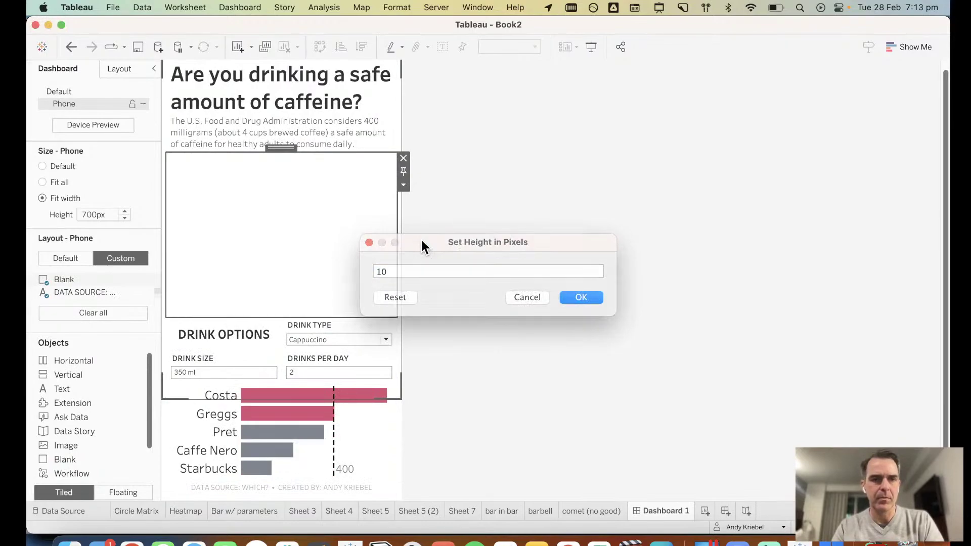
{"action": "key", "text": "Return"}
Step: Give the blank object under the title a black background so it forms a divider line
{"action": "left_click", "coordinate": [120, 68]}
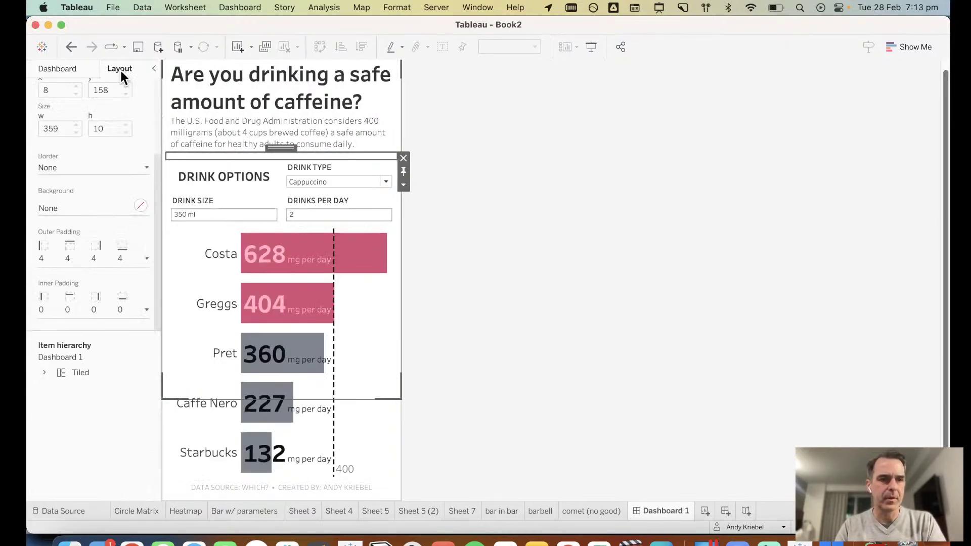
{"action": "left_click", "coordinate": [66, 207]}
{"action": "left_click", "coordinate": [51, 262]}
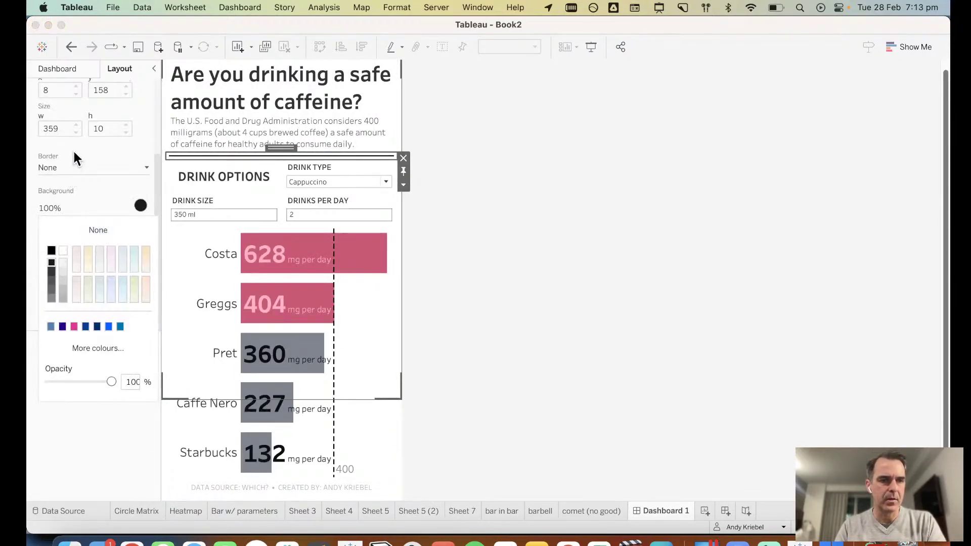
{"action": "left_click", "coordinate": [74, 148]}
Step: Set the divider line's outer padding to 10 for both the top and bottom, leaving the sides unlinked
{"action": "left_click", "coordinate": [59, 251]}
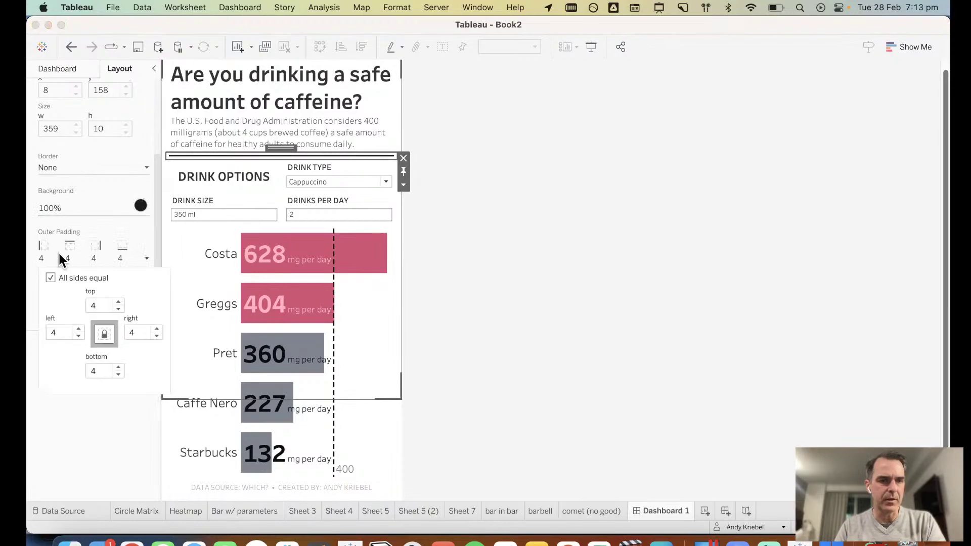
{"action": "left_click", "coordinate": [50, 277]}
{"action": "key", "text": "Tab"}
{"action": "type", "text": "10"}
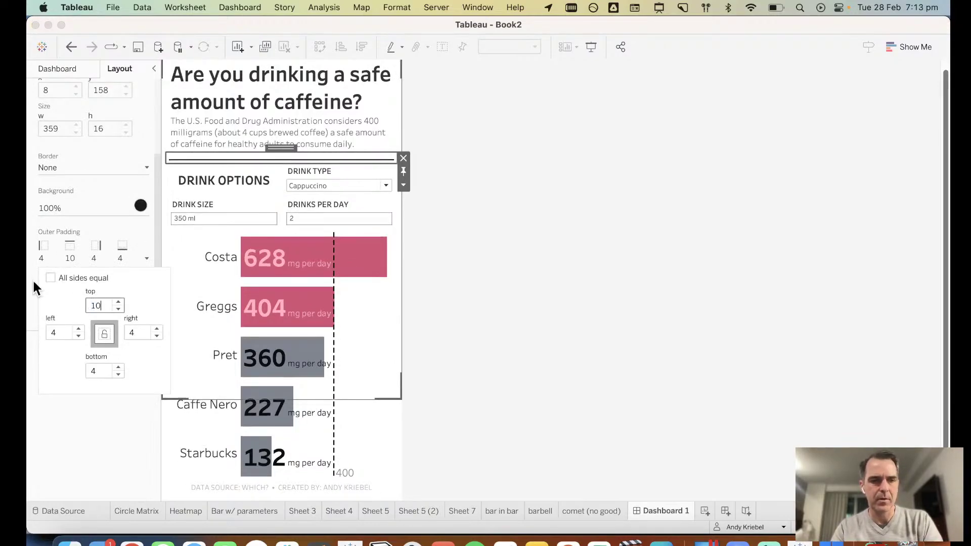
{"action": "left_click", "coordinate": [103, 372]}
{"action": "type", "text": "10"}
{"action": "key", "text": "Return"}
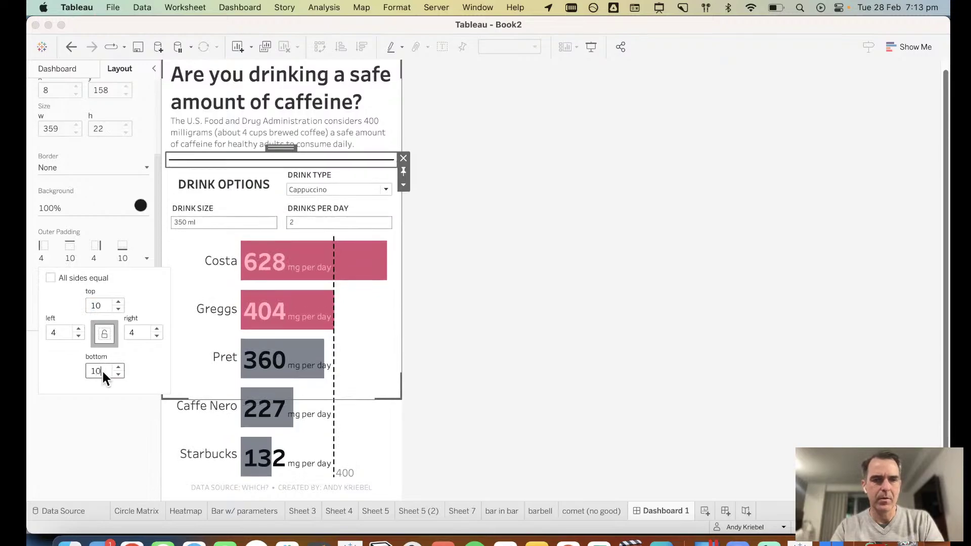
{"action": "left_click", "coordinate": [579, 345]}
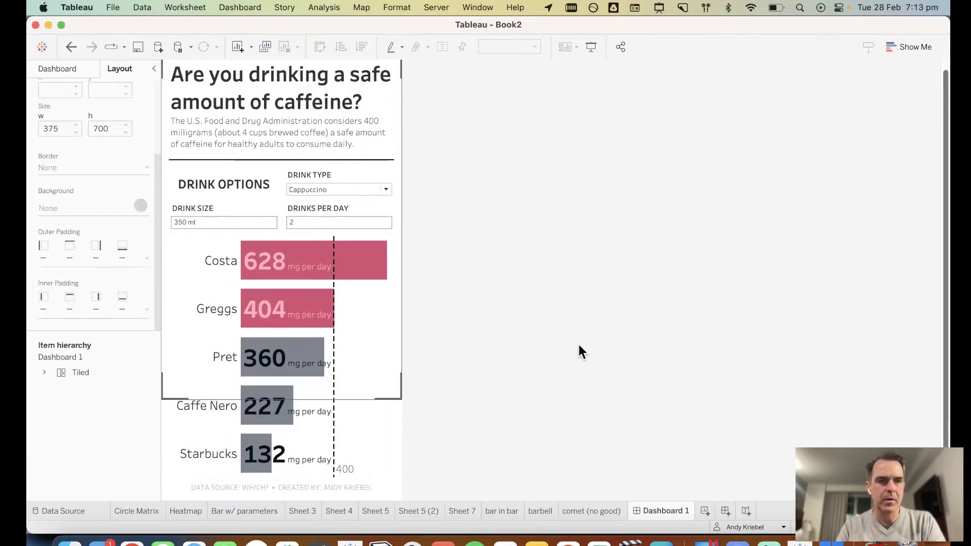
Step: Copy the formatted title text from the Bar w/ parameters worksheet without changing it, and return to Dashboard 1
{"action": "left_click", "coordinate": [71, 65]}
{"action": "mouse_move", "coordinate": [61, 280]}
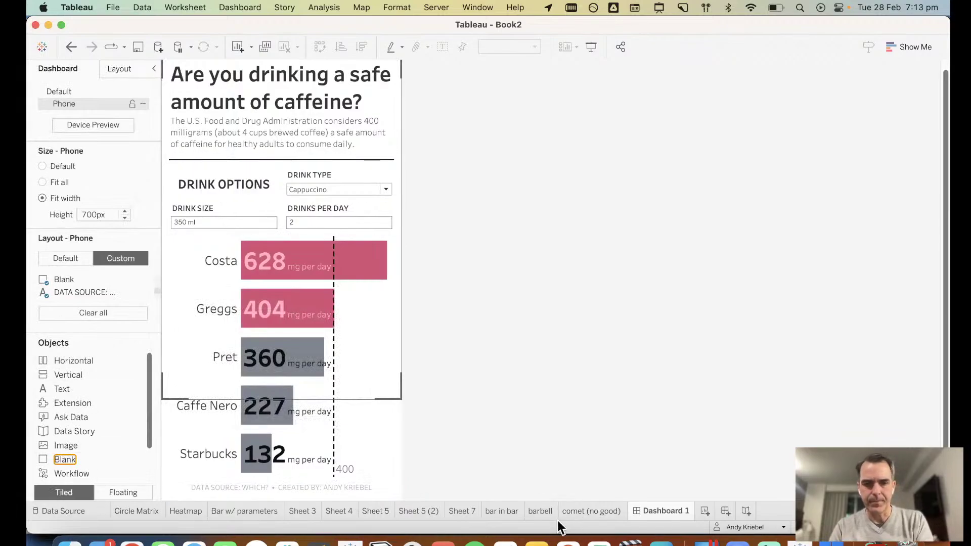
{"action": "left_click", "coordinate": [225, 509]}
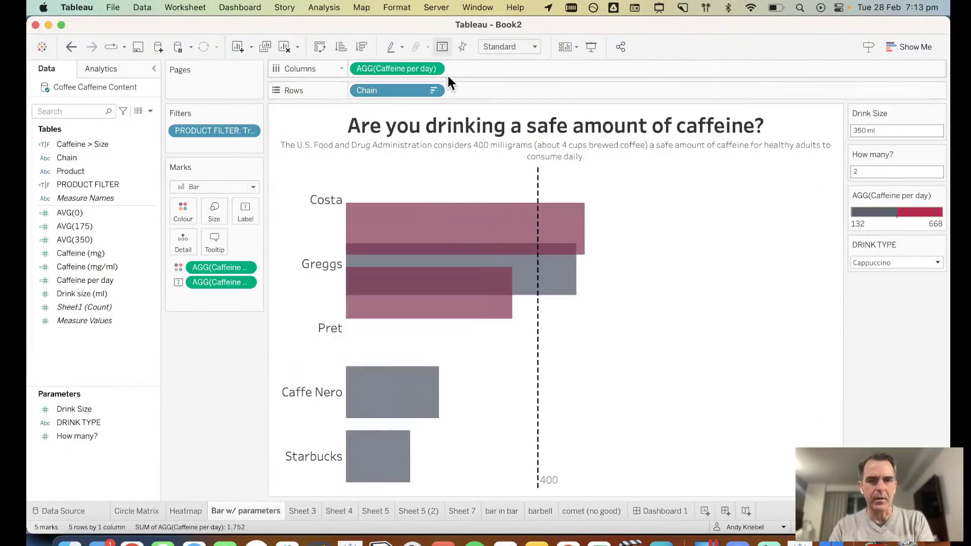
{"action": "double_click", "coordinate": [452, 124]}
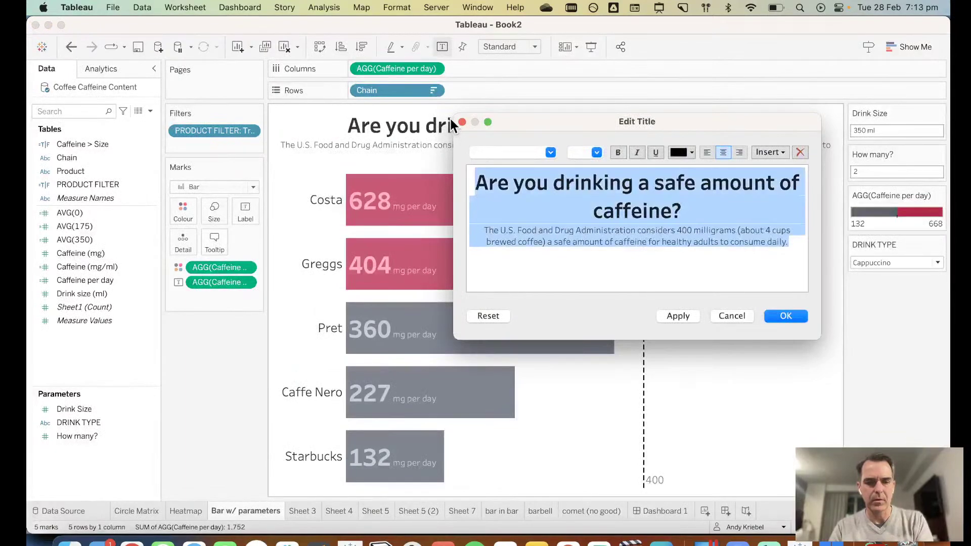
{"action": "left_click", "coordinate": [732, 317]}
{"action": "left_click", "coordinate": [653, 511]}
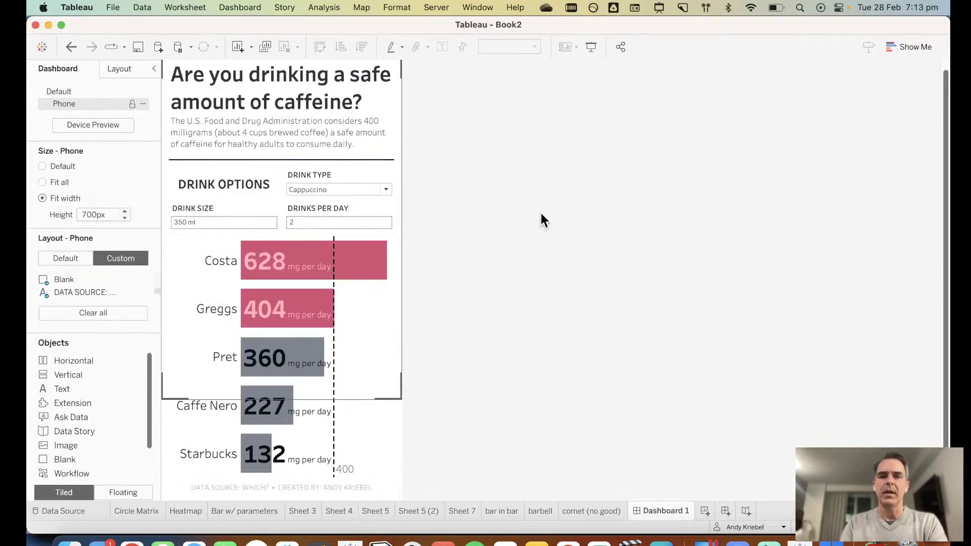
Step: Add a text object beneath the phone layout's title containing the copied title and description, with all of its text left-aligned
{"action": "scroll", "coordinate": [541, 218], "scroll_direction": "up", "scroll_amount": 1}
{"action": "left_click", "coordinate": [339, 144]}
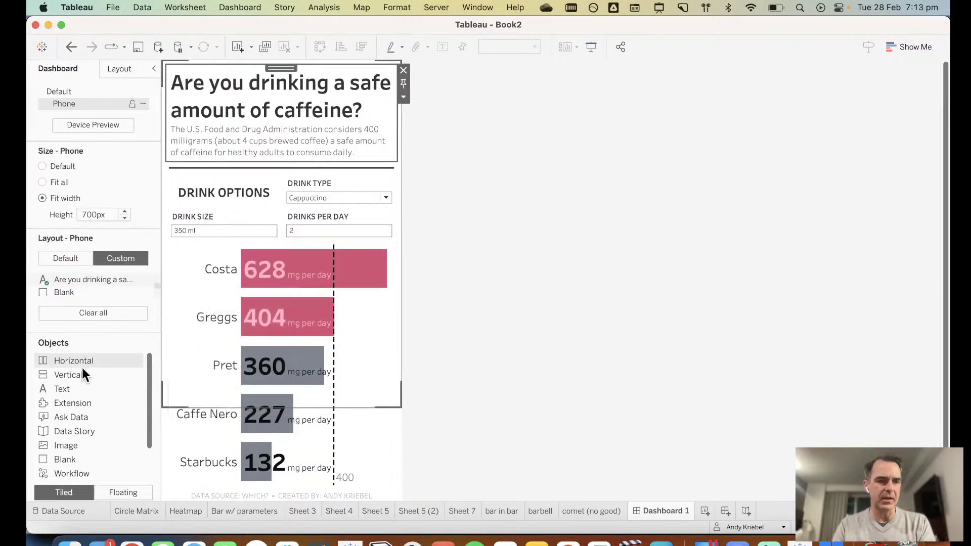
{"action": "left_click_drag", "start_coordinate": [73, 390], "coordinate": [253, 147]}
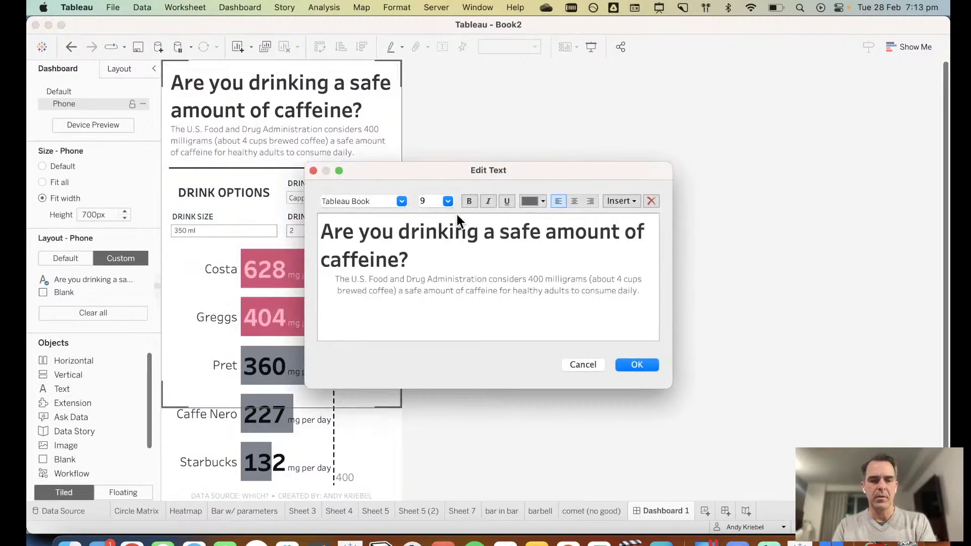
{"action": "key", "text": "super+a"}
{"action": "left_click", "coordinate": [563, 200]}
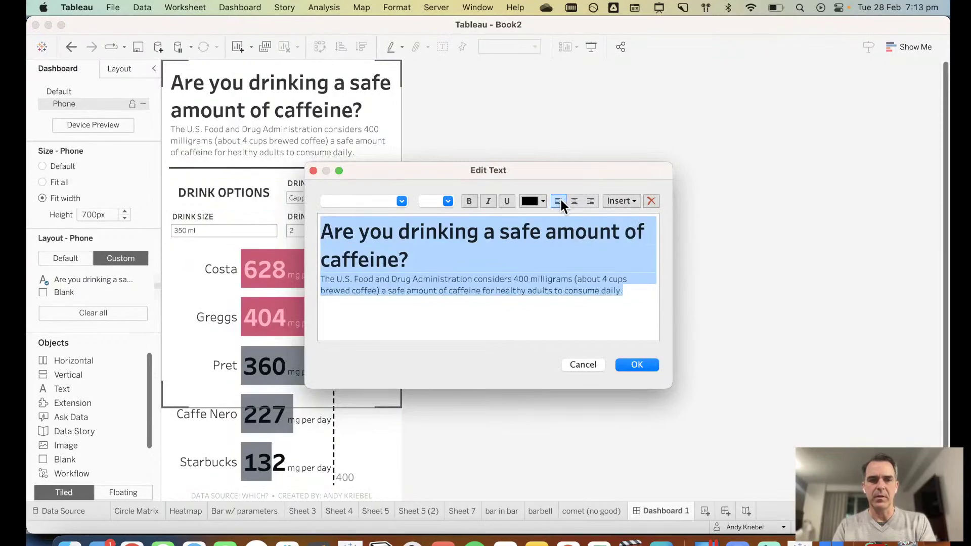
Step: Set the new text object's heading to size 14 and its description to size 8, and apply the text
{"action": "left_click", "coordinate": [466, 247]}
{"action": "triple_click", "coordinate": [412, 262]}
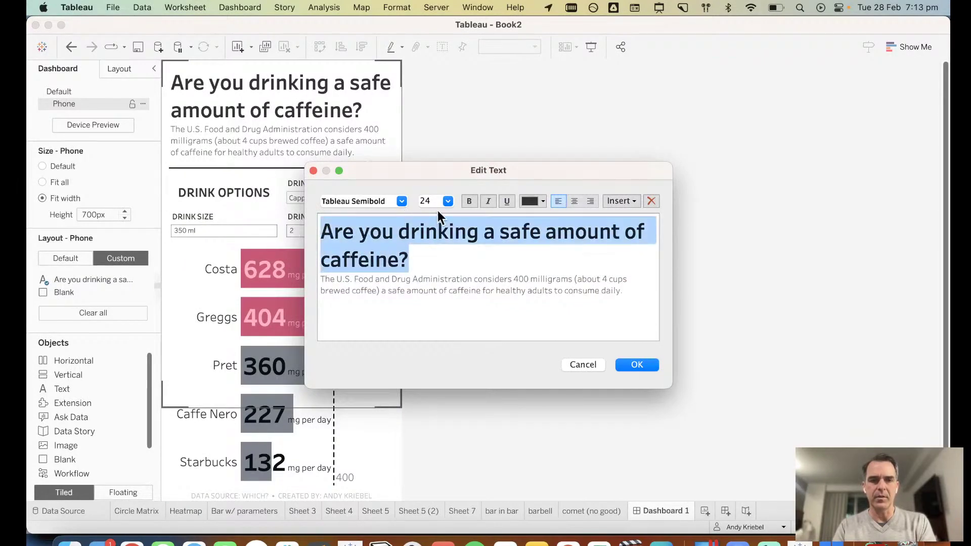
{"action": "left_click", "coordinate": [448, 201]}
{"action": "left_click", "coordinate": [435, 263]}
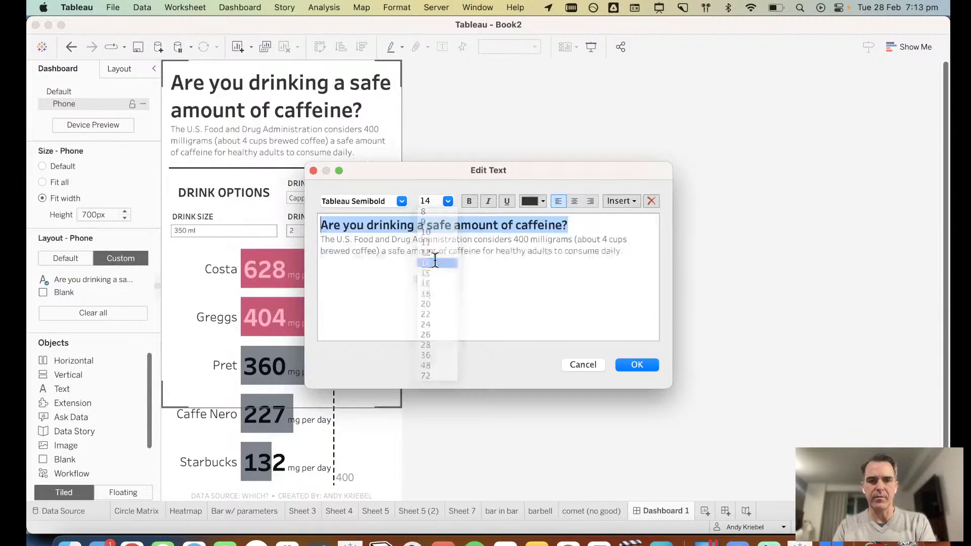
{"action": "left_click", "coordinate": [475, 248]}
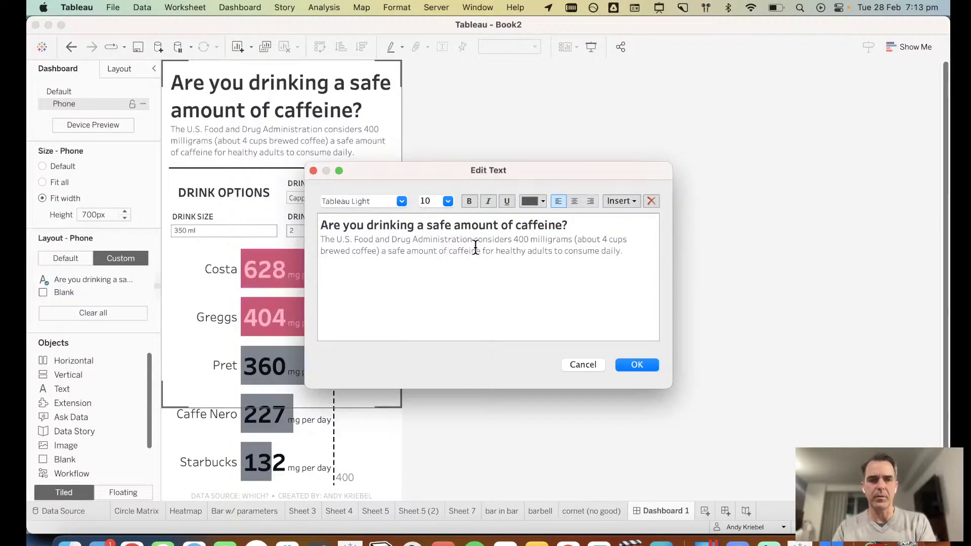
{"action": "triple_click", "coordinate": [476, 248]}
{"action": "left_click", "coordinate": [448, 202]}
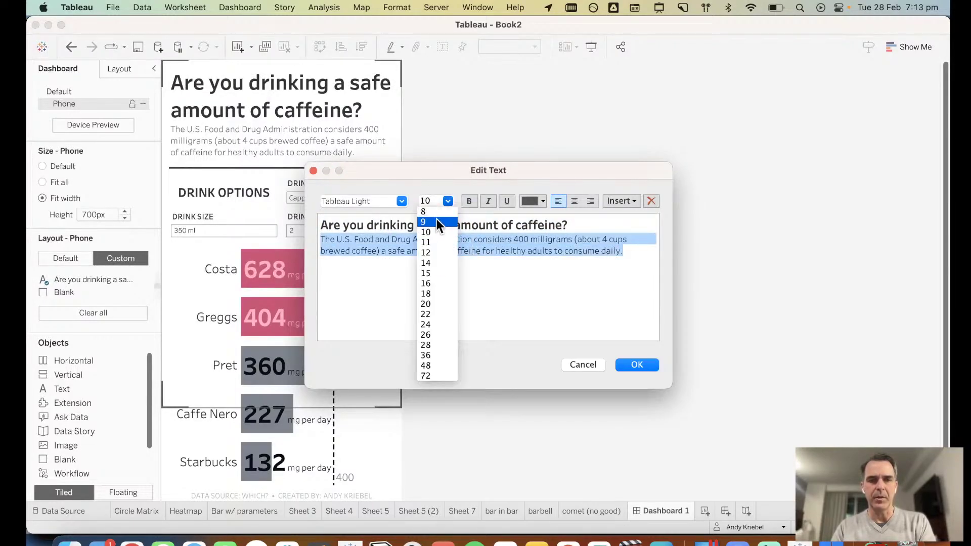
{"action": "left_click", "coordinate": [435, 222]}
{"action": "left_click", "coordinate": [447, 201]}
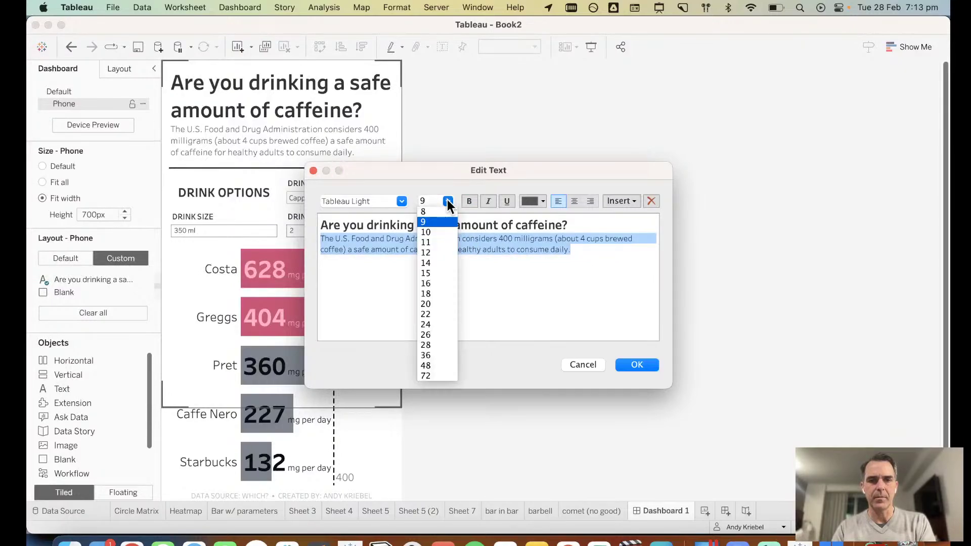
{"action": "left_click", "coordinate": [438, 212]}
{"action": "left_click", "coordinate": [640, 366]}
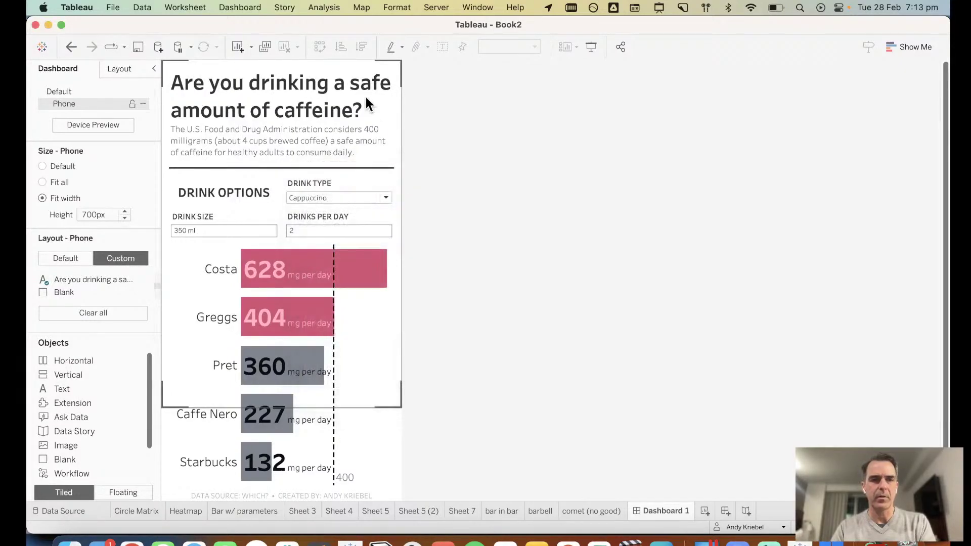
Step: Remove the original large title object from the phone layout, keeping the smaller title text
{"action": "left_click", "coordinate": [337, 79]}
{"action": "left_click", "coordinate": [402, 70]}
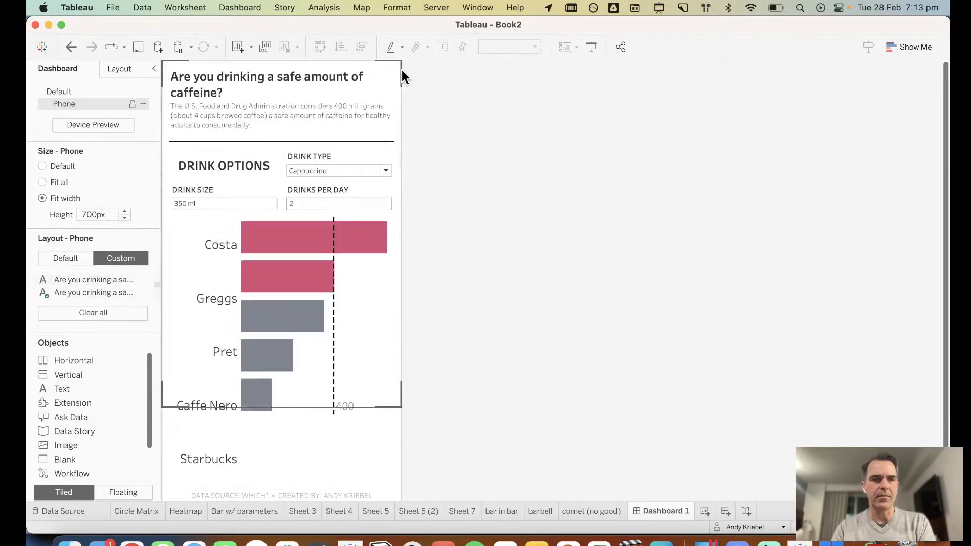
Step: Set the heading in the phone layout's title text object to size 12 and apply the text
{"action": "left_click", "coordinate": [355, 84]}
{"action": "double_click", "coordinate": [344, 76]}
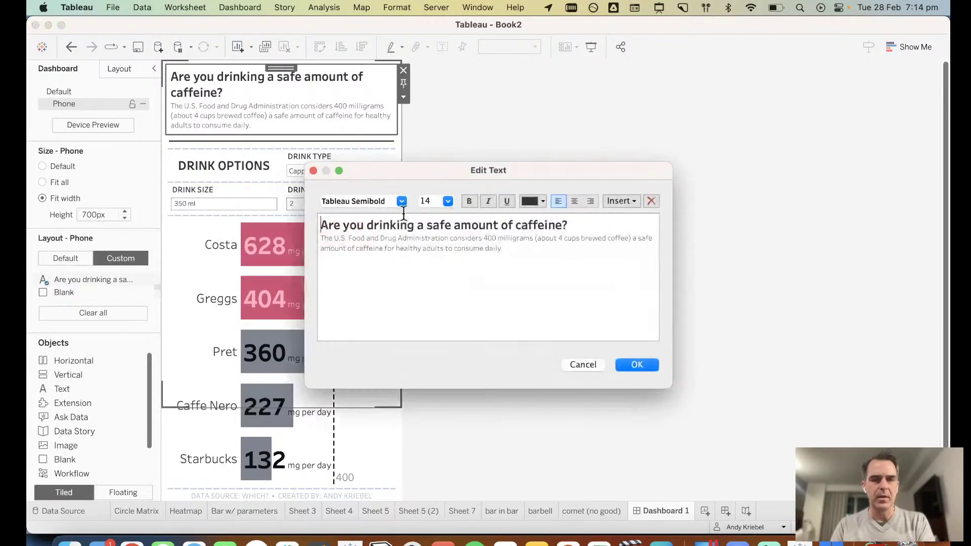
{"action": "triple_click", "coordinate": [579, 226]}
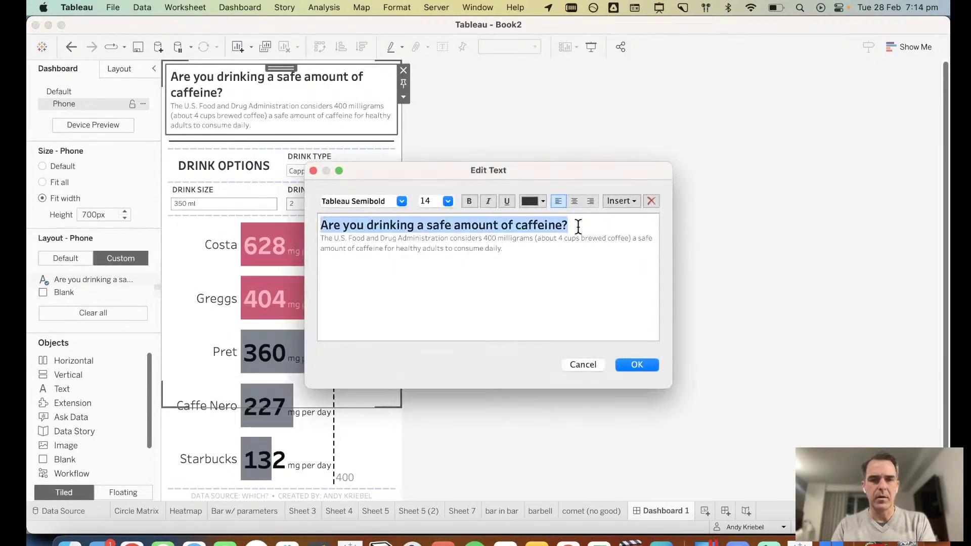
{"action": "left_click", "coordinate": [448, 201]}
{"action": "left_click", "coordinate": [431, 254]}
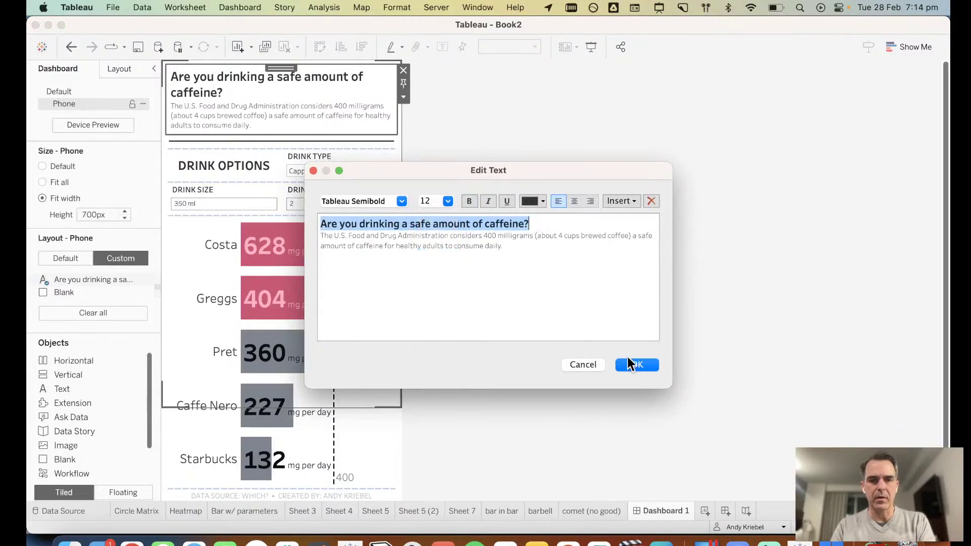
{"action": "left_click", "coordinate": [637, 363]}
{"action": "left_click", "coordinate": [618, 243]}
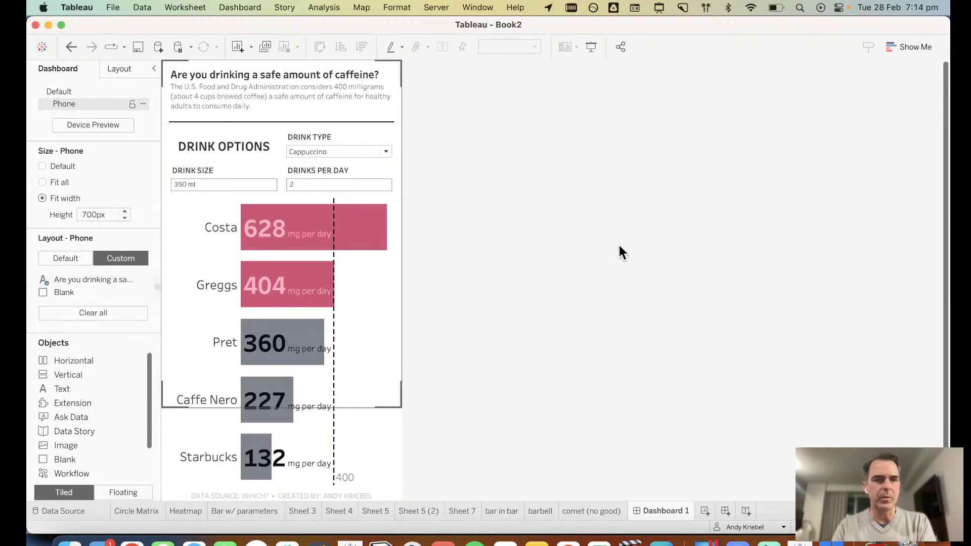
{"action": "left_click", "coordinate": [244, 151]}
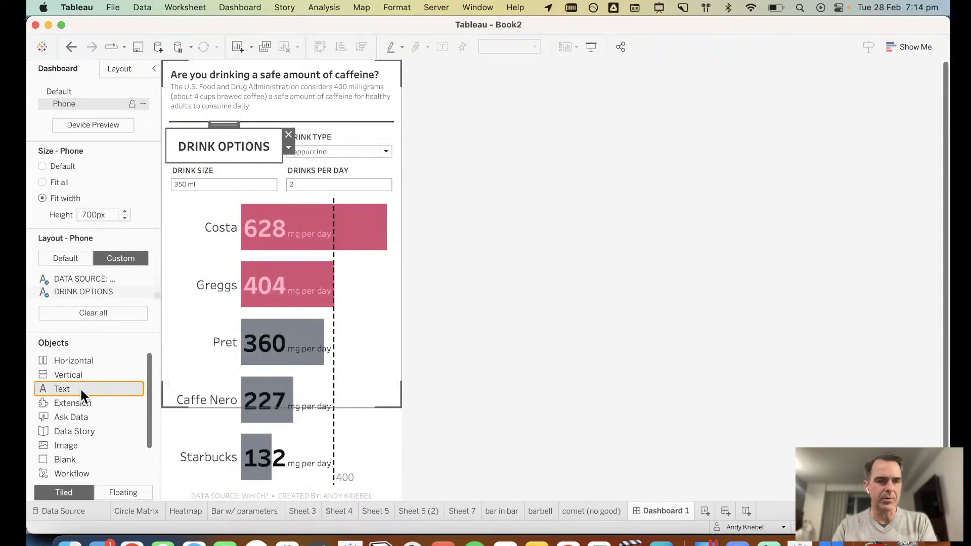
{"action": "left_click_drag", "start_coordinate": [80, 388], "coordinate": [266, 147]}
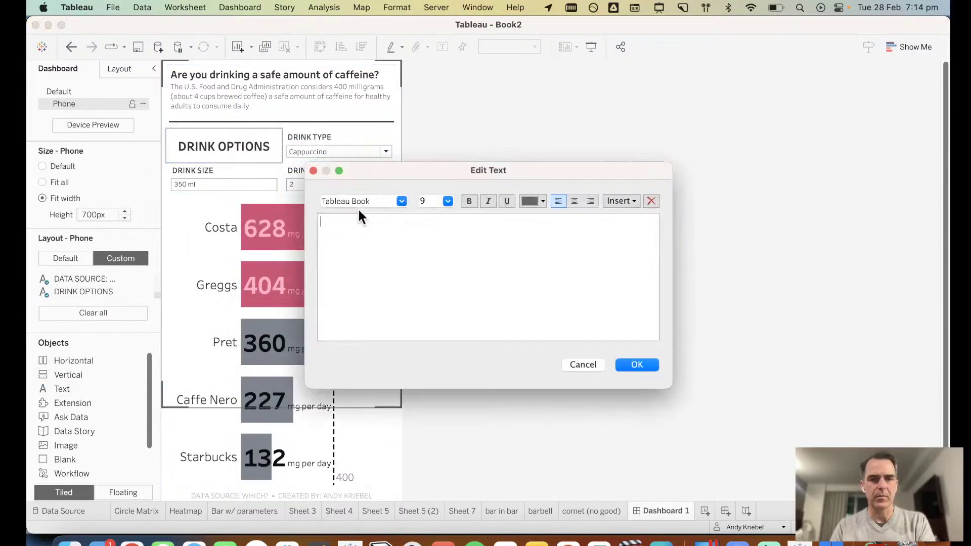
{"action": "type", "text": "DRINK OTOP"}
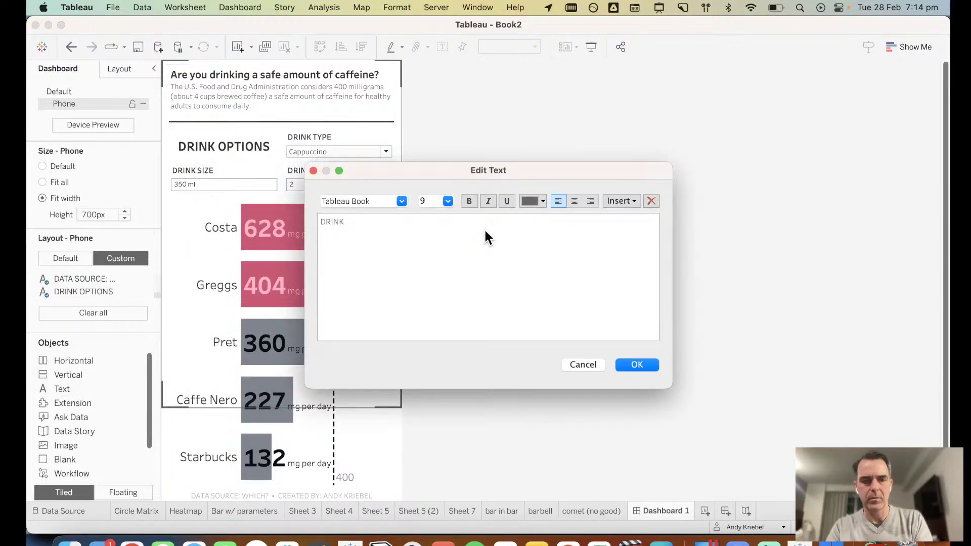
{"action": "key", "text": "BackSpace"}
{"action": "key", "text": "BackSpace"}
{"action": "key", "text": "BackSpace"}
{"action": "type", "text": "PTIONS"}
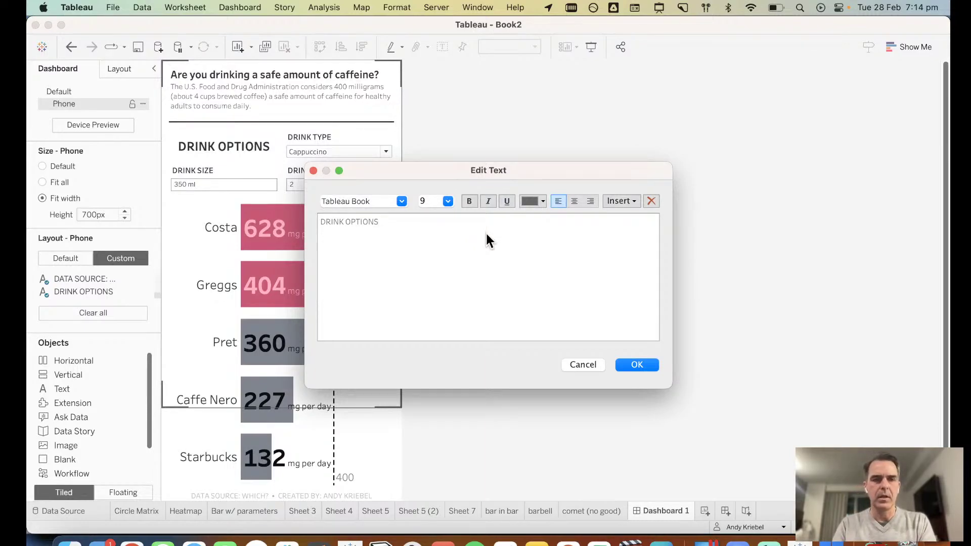
{"action": "left_click", "coordinate": [588, 364]}
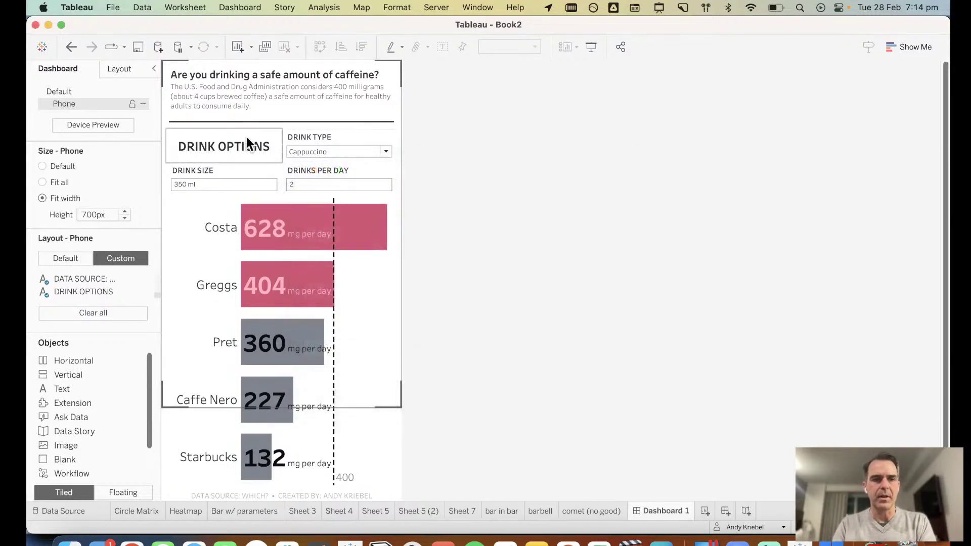
Step: Move the DRINK TYPE control into the row before DRINK SIZE, so all three controls sit beneath the DRINK OPTIONS heading
{"action": "left_click", "coordinate": [351, 134]}
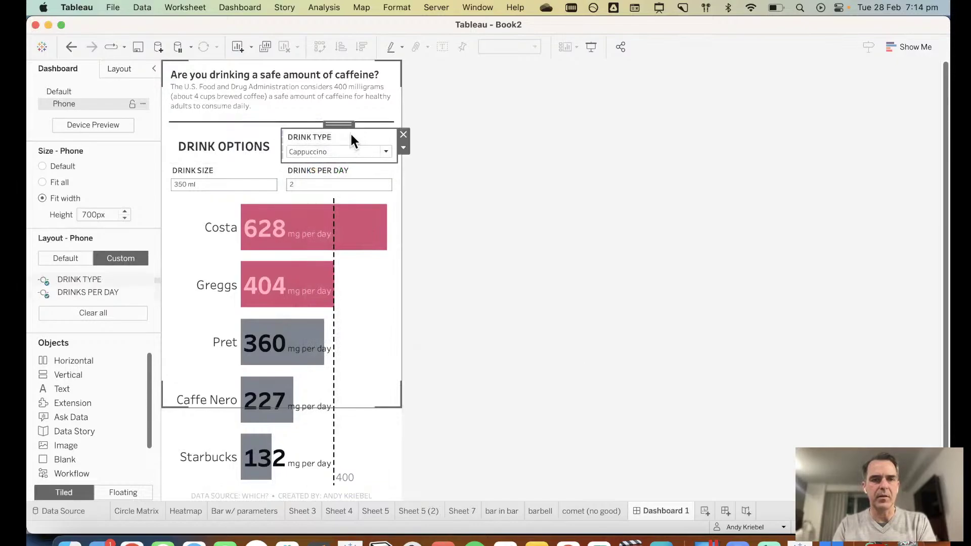
{"action": "left_click_drag", "start_coordinate": [339, 124], "coordinate": [217, 184]}
{"action": "left_click", "coordinate": [536, 200]}
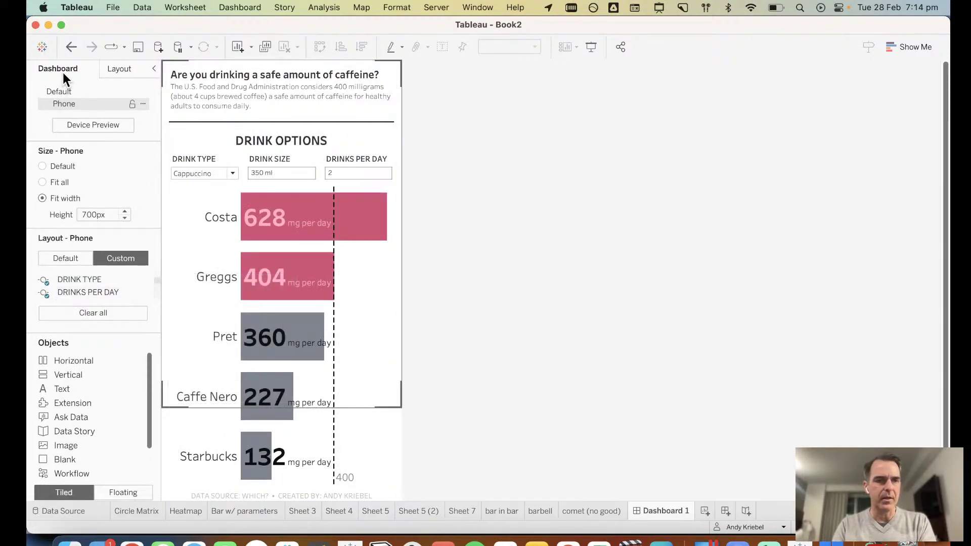
Step: Insert a blank object between the drink option controls and the bar chart, and set its height to 10
{"action": "left_click", "coordinate": [119, 69]}
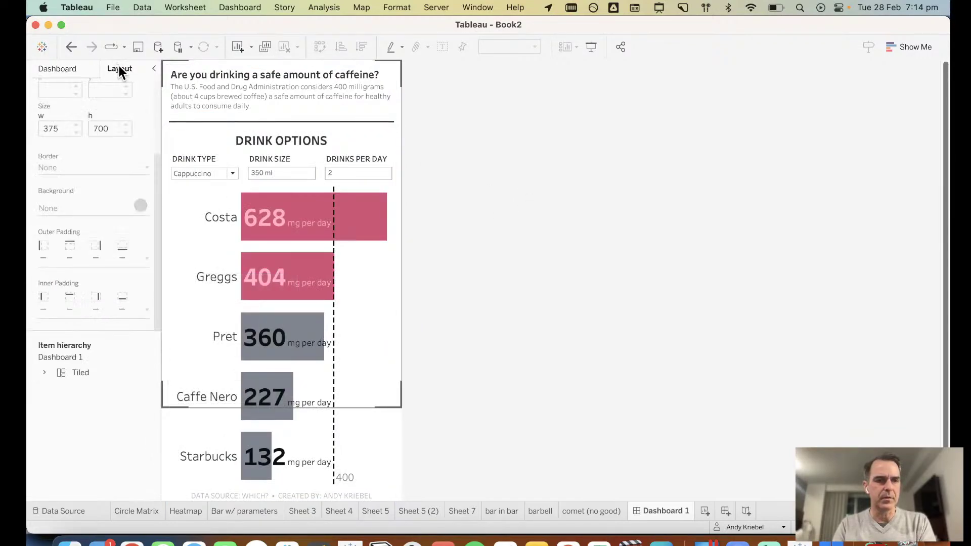
{"action": "left_click", "coordinate": [62, 62]}
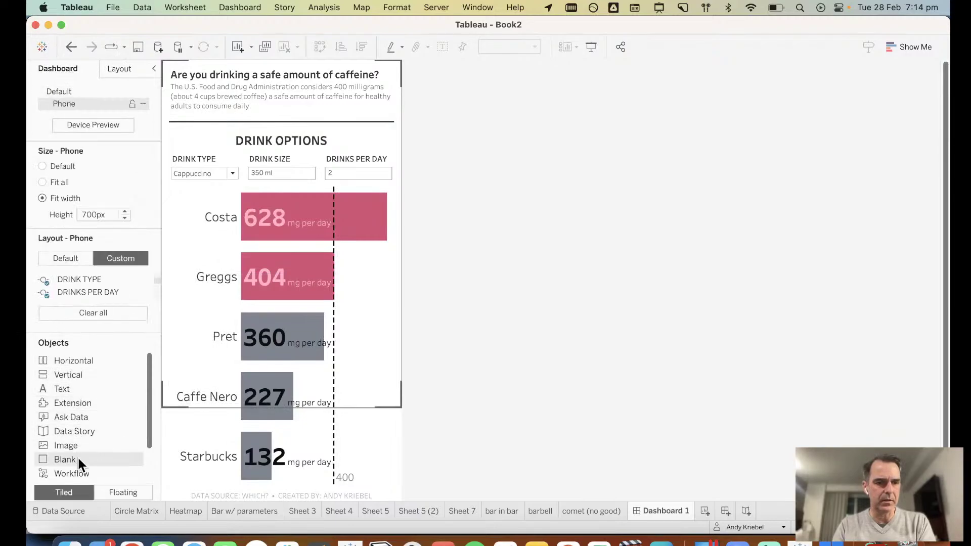
{"action": "left_click_drag", "start_coordinate": [81, 457], "coordinate": [284, 199]}
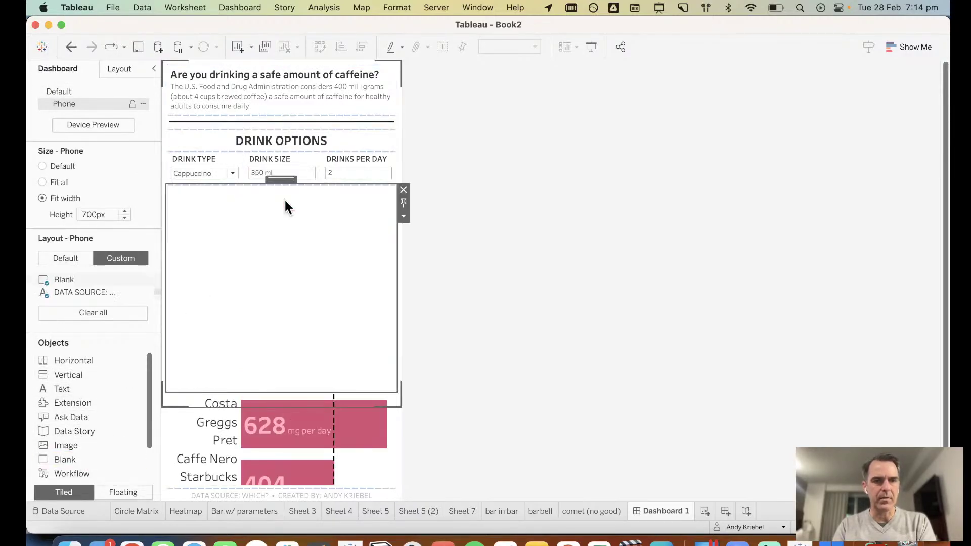
{"action": "left_click", "coordinate": [403, 216]}
{"action": "left_click", "coordinate": [422, 276]}
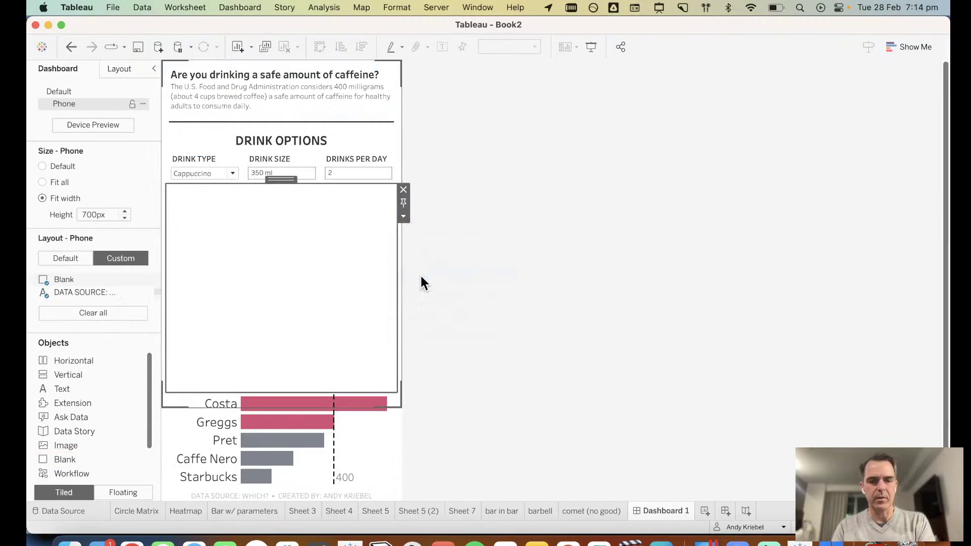
{"action": "type", "text": "10"}
{"action": "key", "text": "Return"}
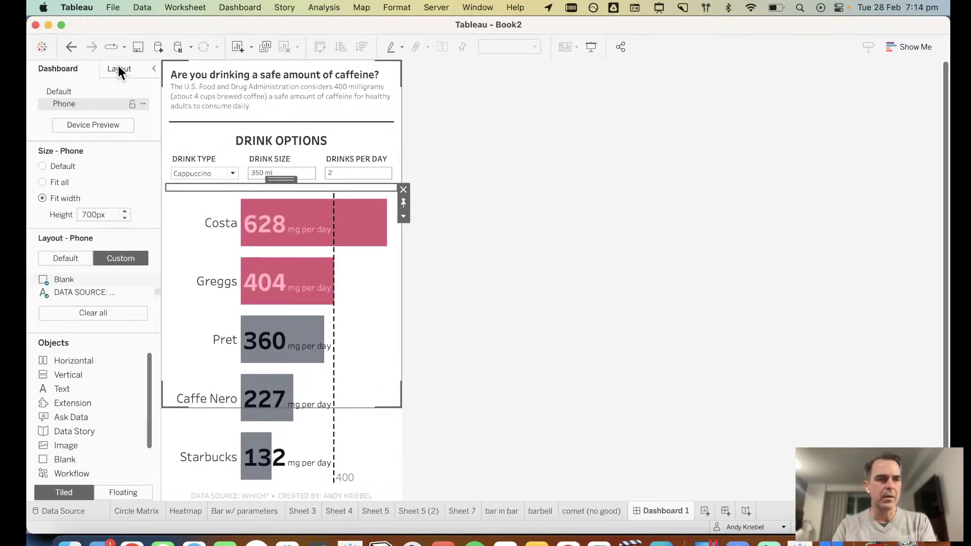
Step: Give the new blank object a near-black background so that it forms a divider line
{"action": "left_click", "coordinate": [118, 68]}
{"action": "left_click", "coordinate": [71, 206]}
{"action": "left_click", "coordinate": [53, 262]}
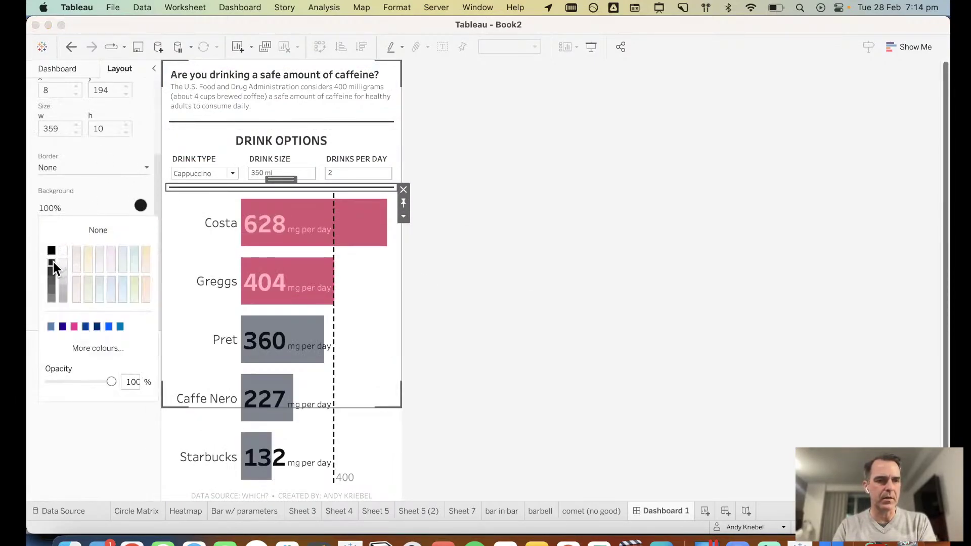
{"action": "left_click", "coordinate": [66, 148]}
Step: Unlink the second divider line's outer padding sides and set both the top and bottom padding to 10
{"action": "left_click", "coordinate": [68, 256]}
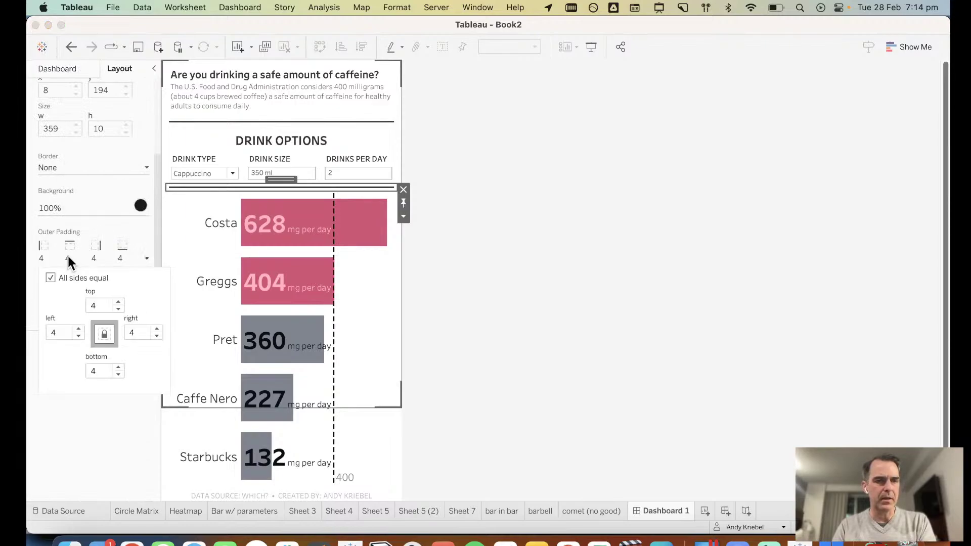
{"action": "left_click", "coordinate": [51, 277]}
{"action": "left_click", "coordinate": [94, 306]}
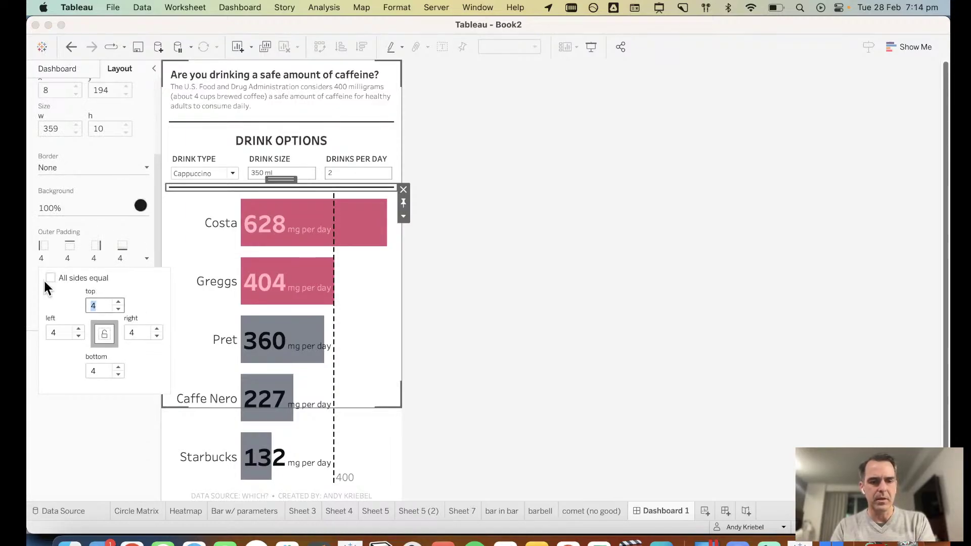
{"action": "type", "text": "10"}
{"action": "left_click", "coordinate": [99, 371]}
{"action": "key", "text": "BackSpace"}
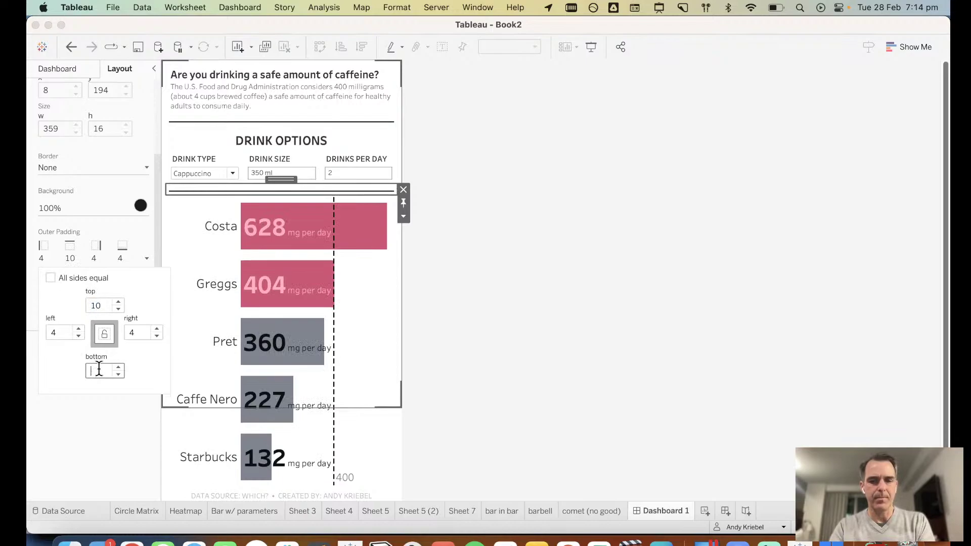
{"action": "type", "text": "10"}
{"action": "left_click", "coordinate": [554, 315]}
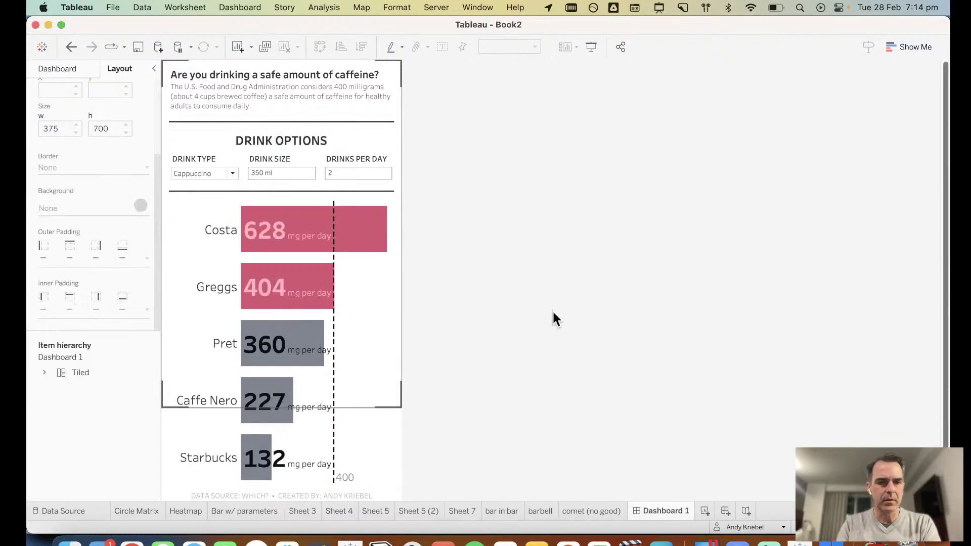
{"action": "scroll", "coordinate": [553, 313], "scroll_direction": "down", "scroll_amount": 1}
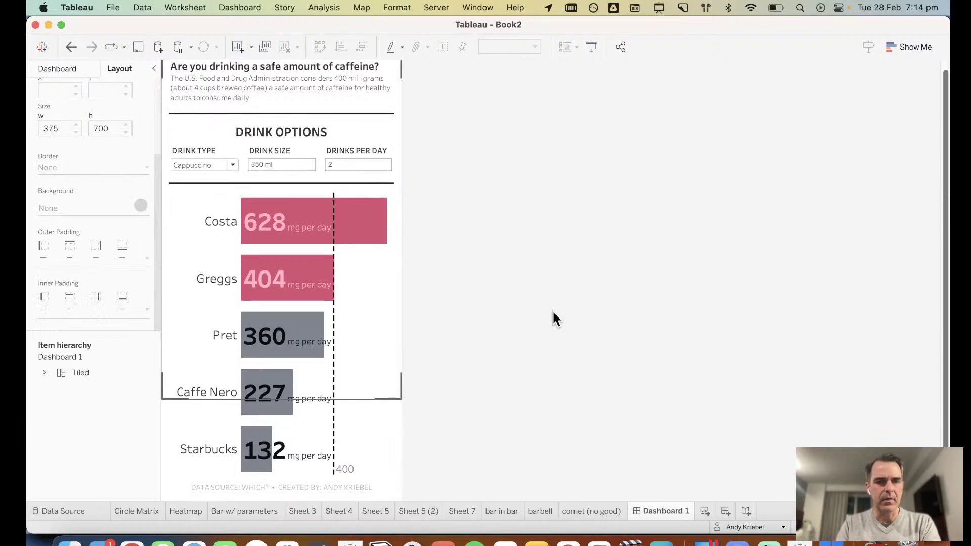
{"action": "scroll", "coordinate": [553, 313], "scroll_direction": "up", "scroll_amount": 1}
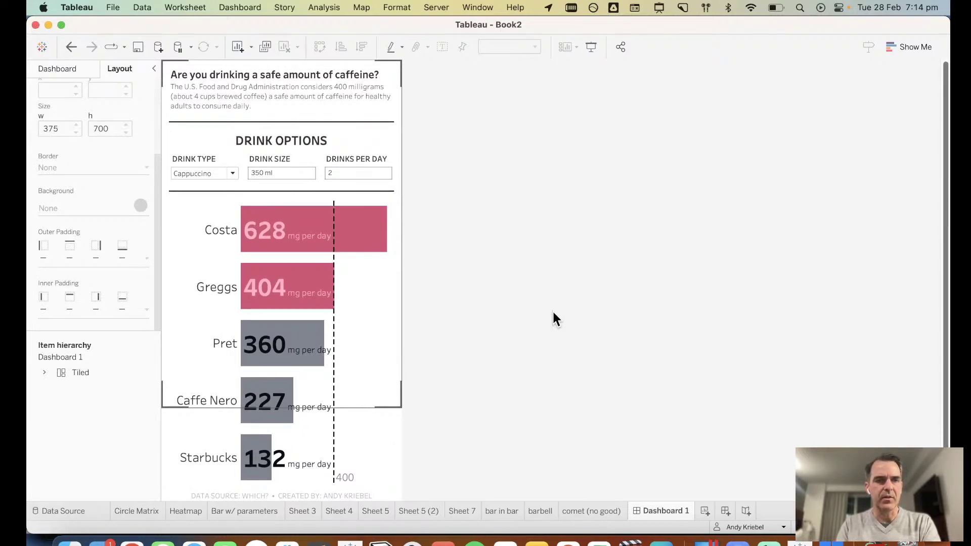
{"action": "left_click", "coordinate": [330, 79]}
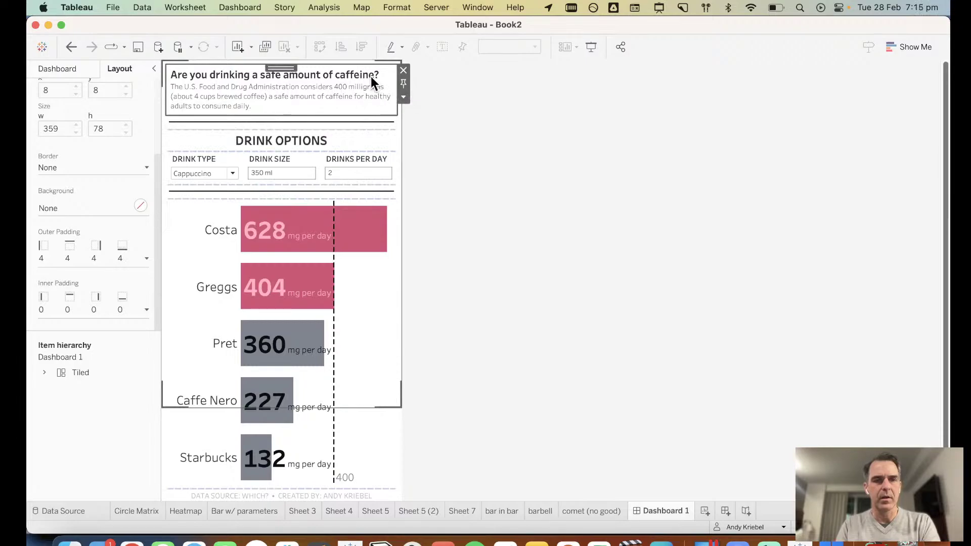
{"action": "left_click", "coordinate": [329, 135]}
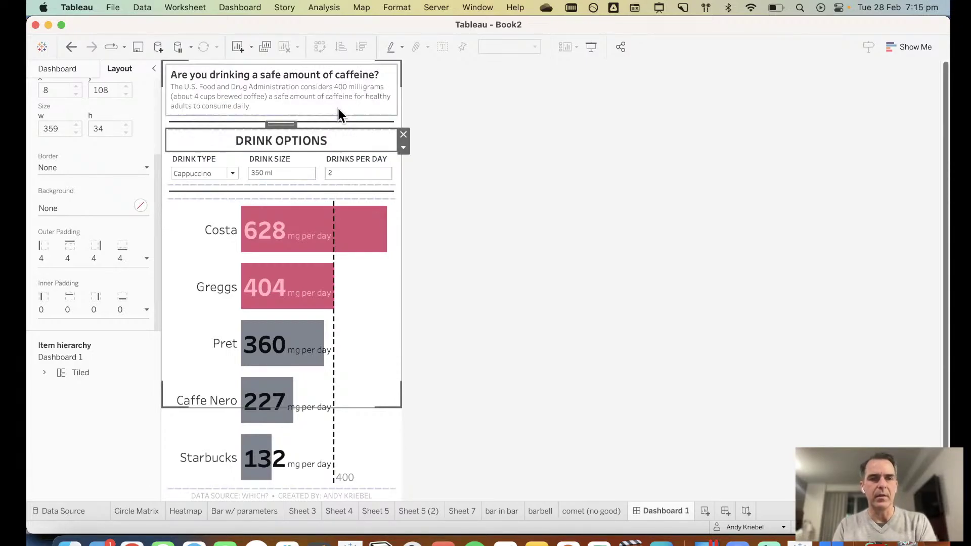
Step: Replace the heading in the phone layout's title text object with "TOO MUCH CAFFEINE?"
{"action": "double_click", "coordinate": [333, 70]}
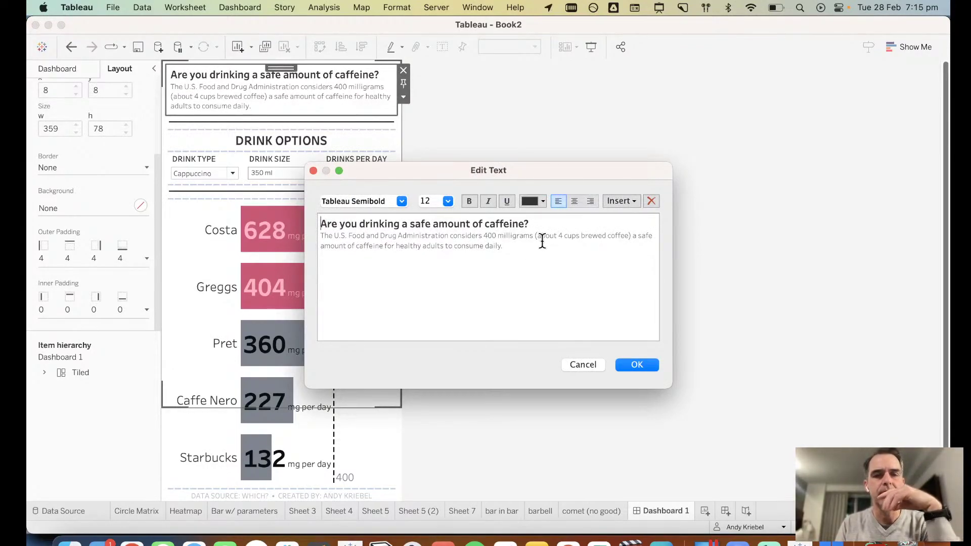
{"action": "triple_click", "coordinate": [537, 224]}
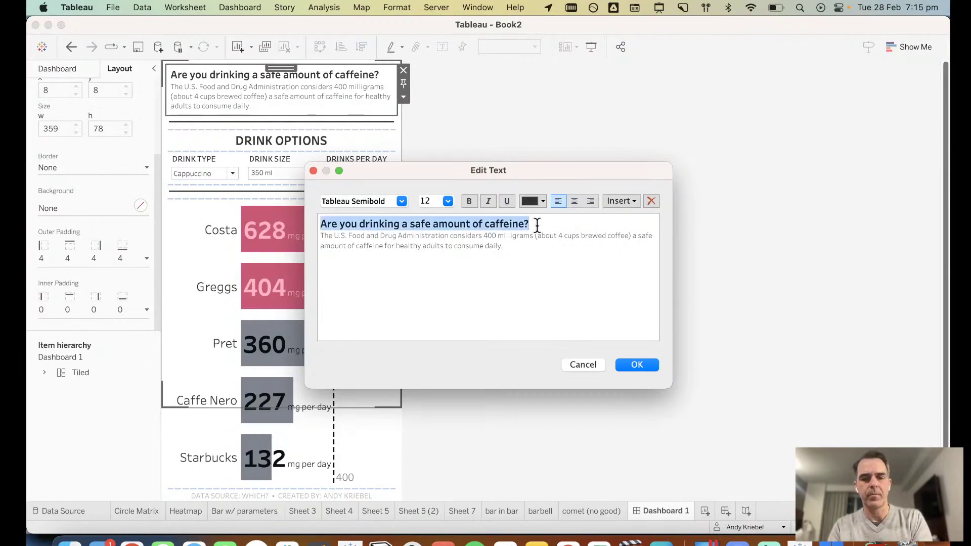
{"action": "type", "text": "TOO MUCH CAFFEIN"}
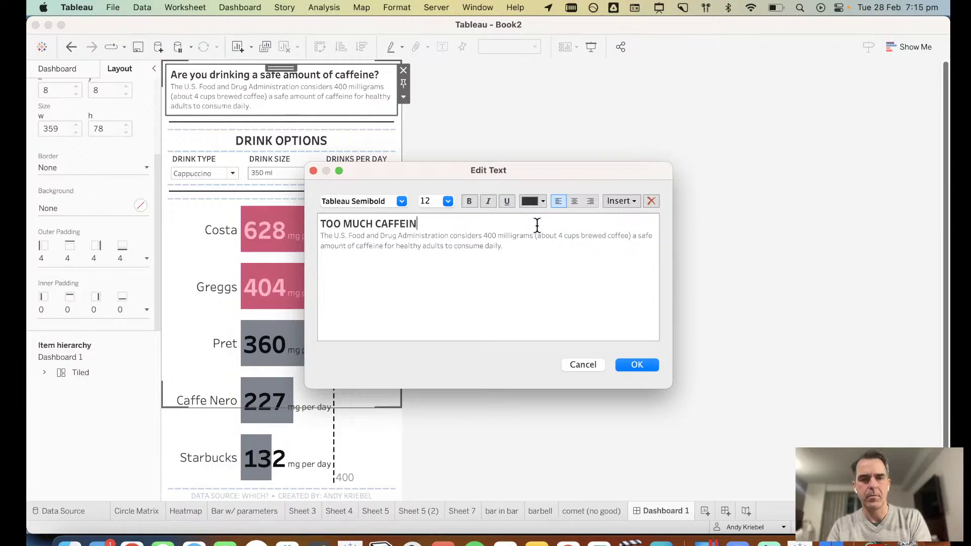
{"action": "type", "text": "E?"}
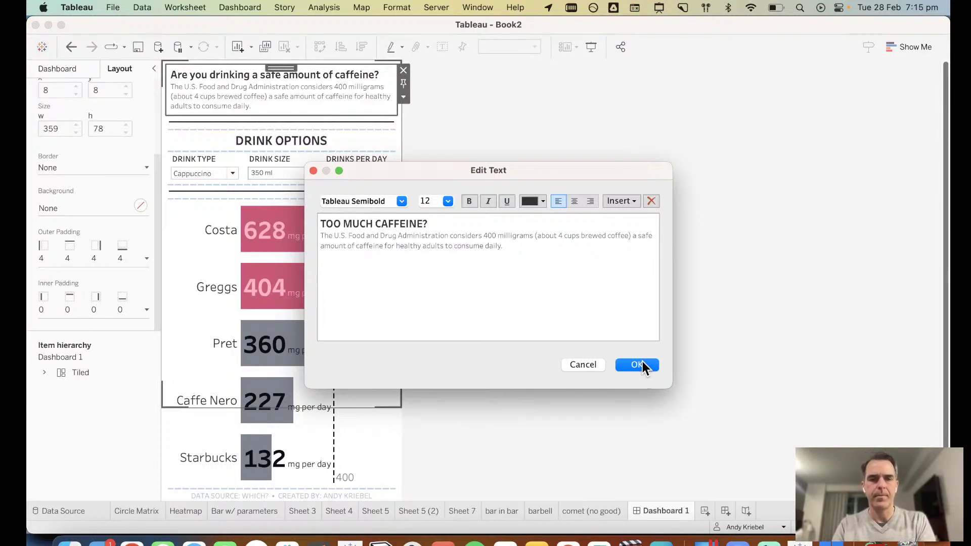
Step: Set the heading to size 14, extend it to "ARE YOU HAVING TOO MUCH CAFFEINE?" and apply the text
{"action": "key", "text": "super+shift+Left"}
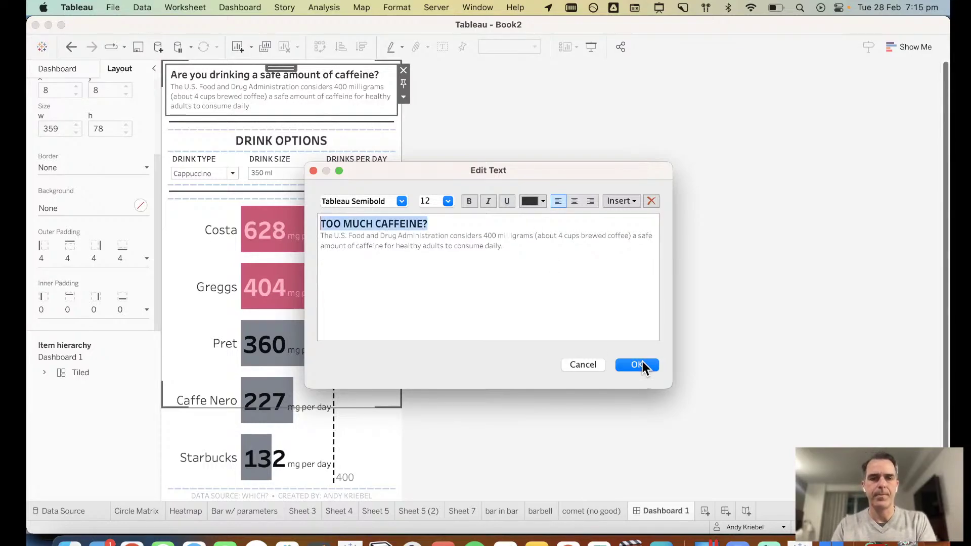
{"action": "left_click", "coordinate": [448, 202]}
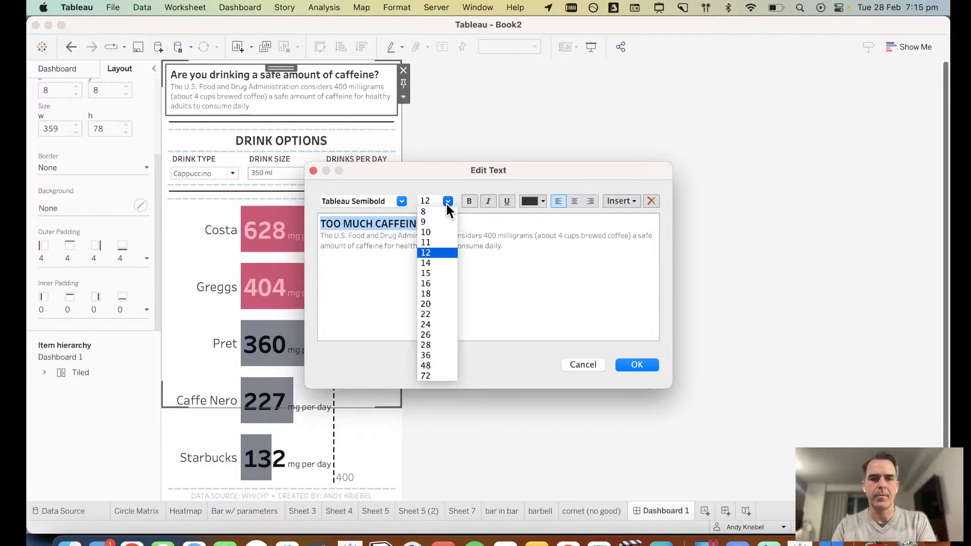
{"action": "left_click", "coordinate": [436, 262]}
{"action": "type", "text": "ARE YOU HAVIN"}
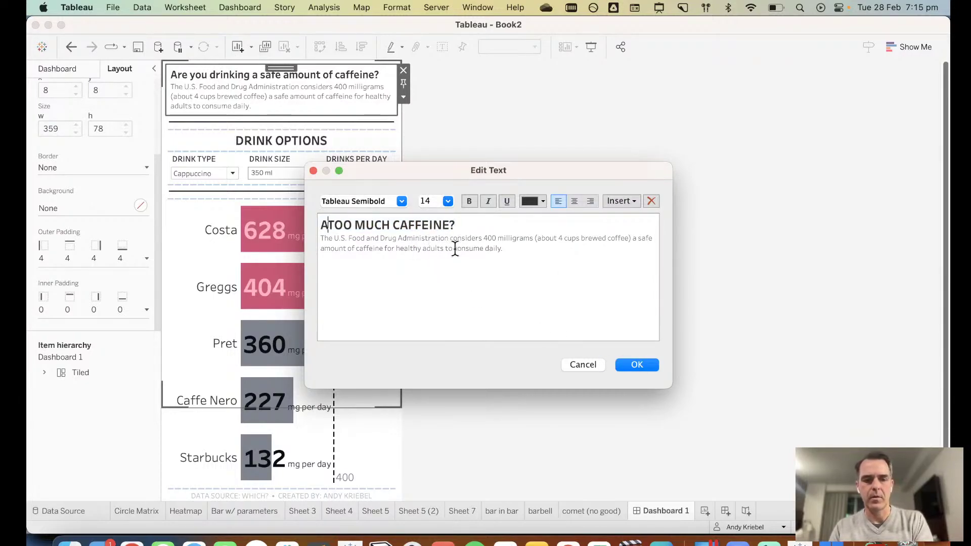
{"action": "type", "text": "G"}
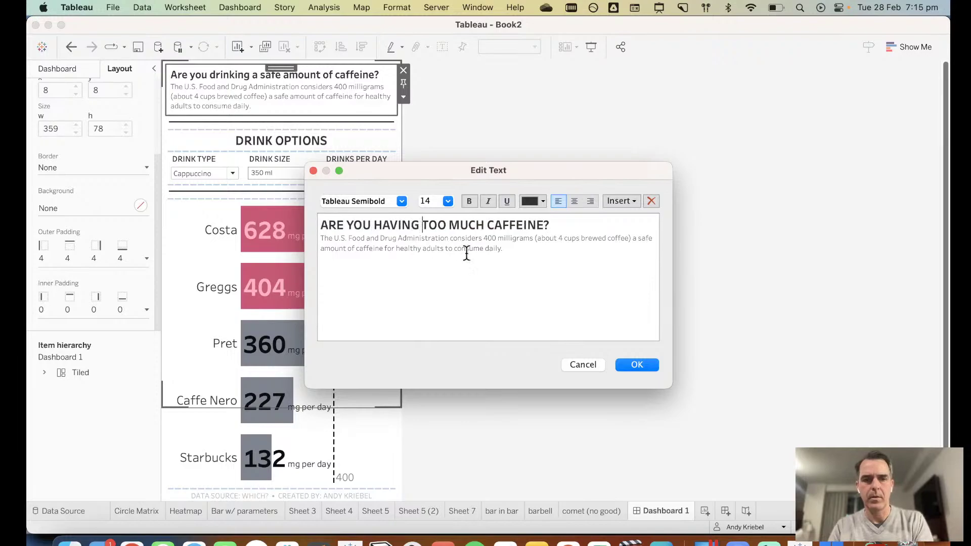
{"action": "left_click", "coordinate": [629, 362]}
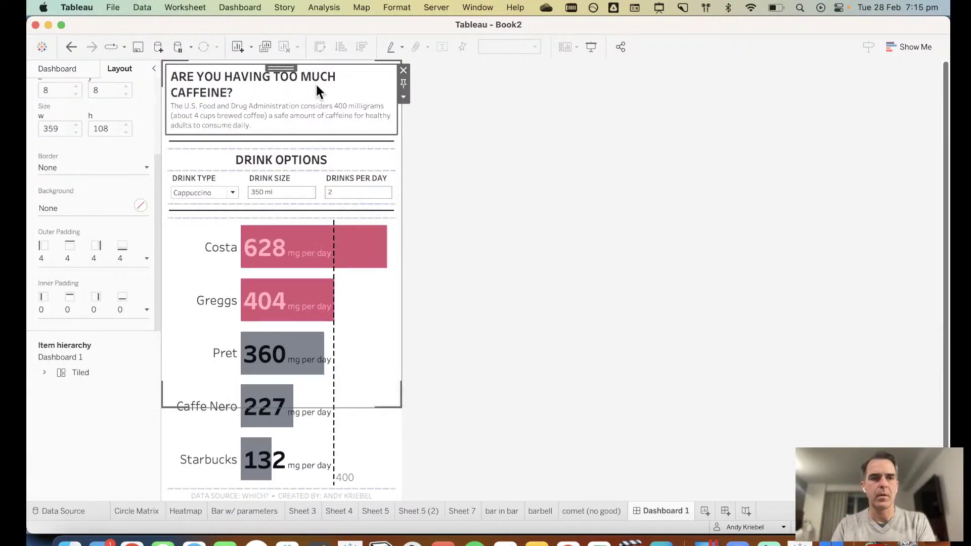
Step: Shorten the heading in the phone title text to "TOO MUCH CAFFEINE?", set it to size 18 and apply the text
{"action": "double_click", "coordinate": [315, 85]}
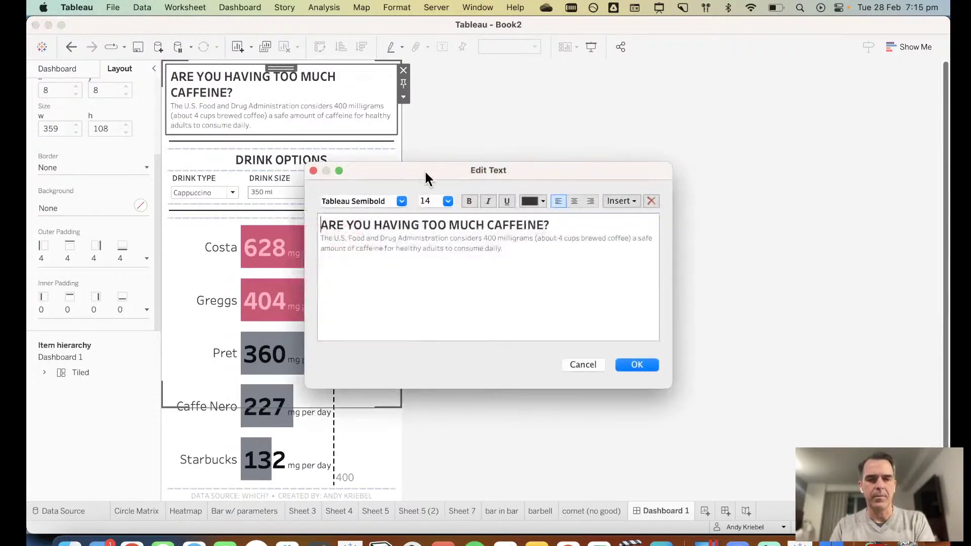
{"action": "left_click", "coordinate": [424, 226], "text": "shift"}
{"action": "key", "text": "BackSpace"}
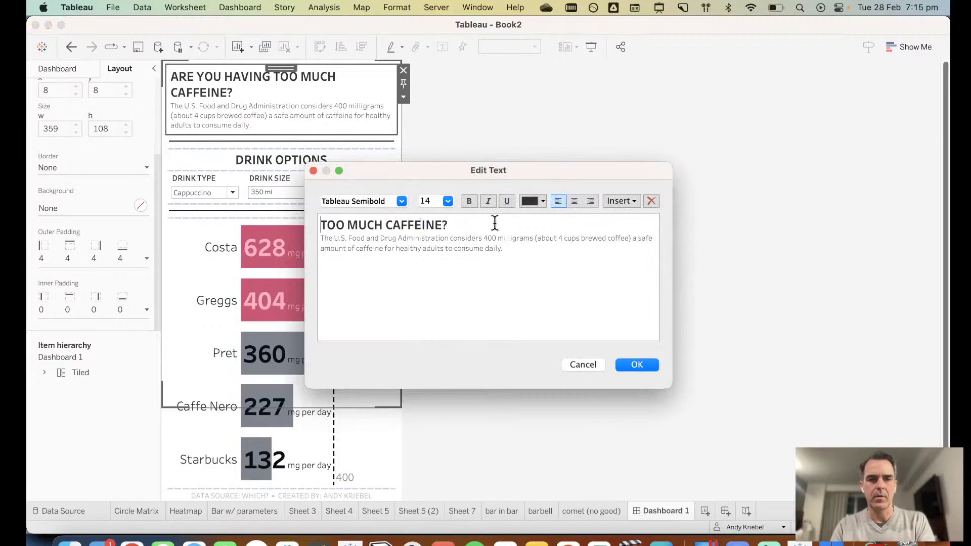
{"action": "key", "text": "super+a"}
{"action": "left_click", "coordinate": [455, 223]}
{"action": "key", "text": "shift+Up"}
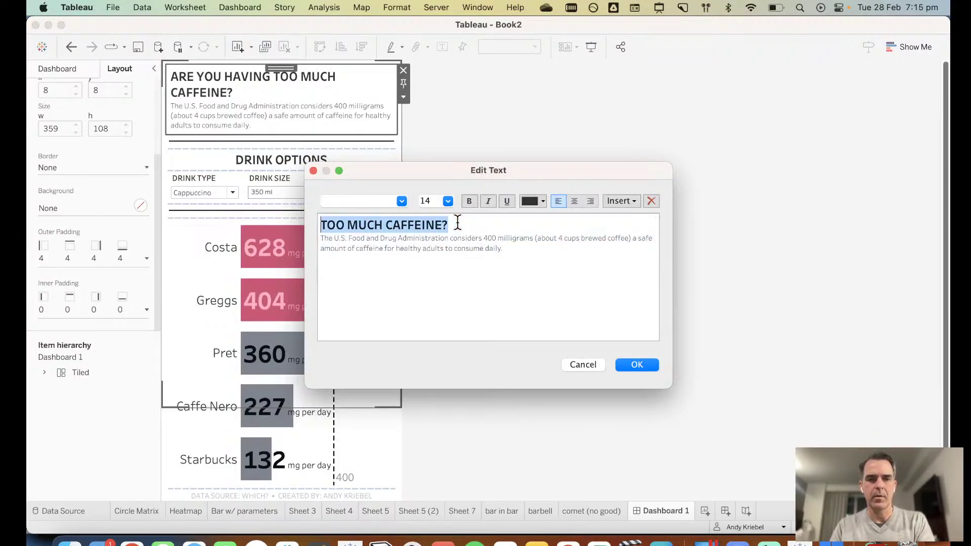
{"action": "left_click", "coordinate": [448, 202]}
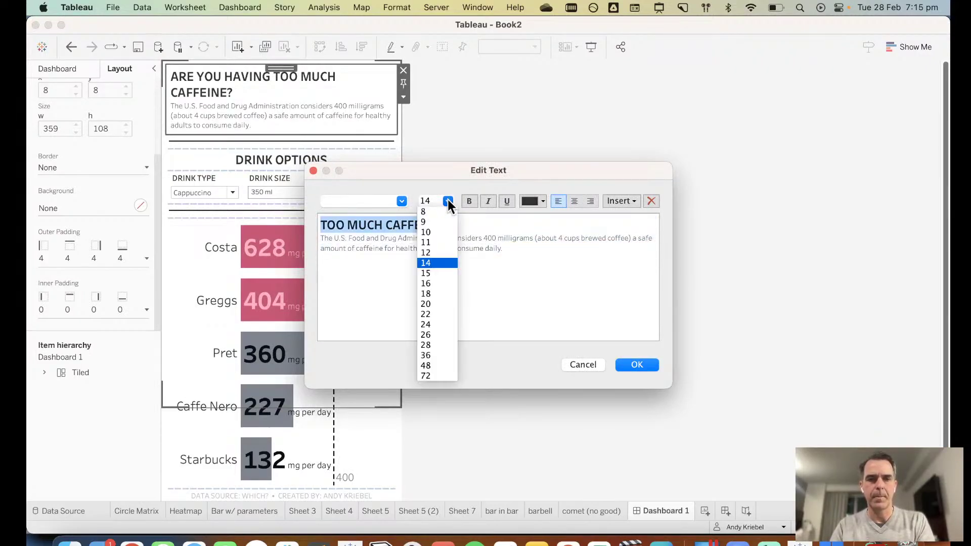
{"action": "left_click", "coordinate": [436, 293]}
{"action": "left_click", "coordinate": [647, 364]}
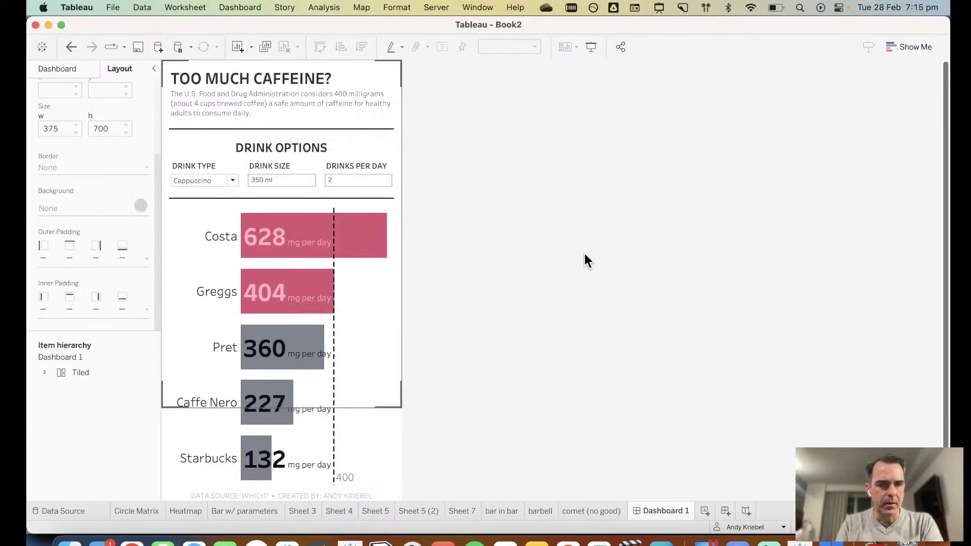
Step: Check the height settings of the phone layout's title, divider lines, drink options heading, controls row and footer
{"action": "scroll", "coordinate": [584, 255], "scroll_direction": "down", "scroll_amount": 1}
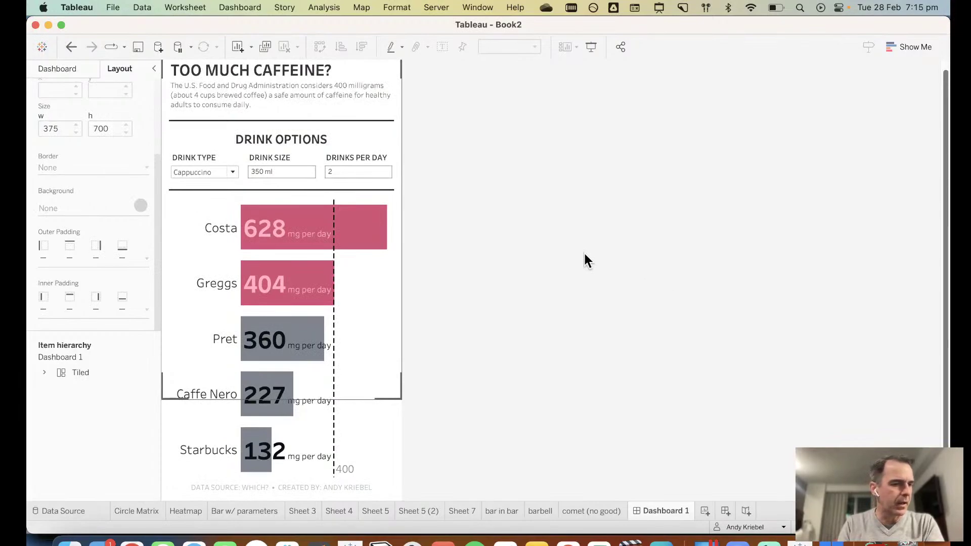
{"action": "left_click", "coordinate": [369, 481]}
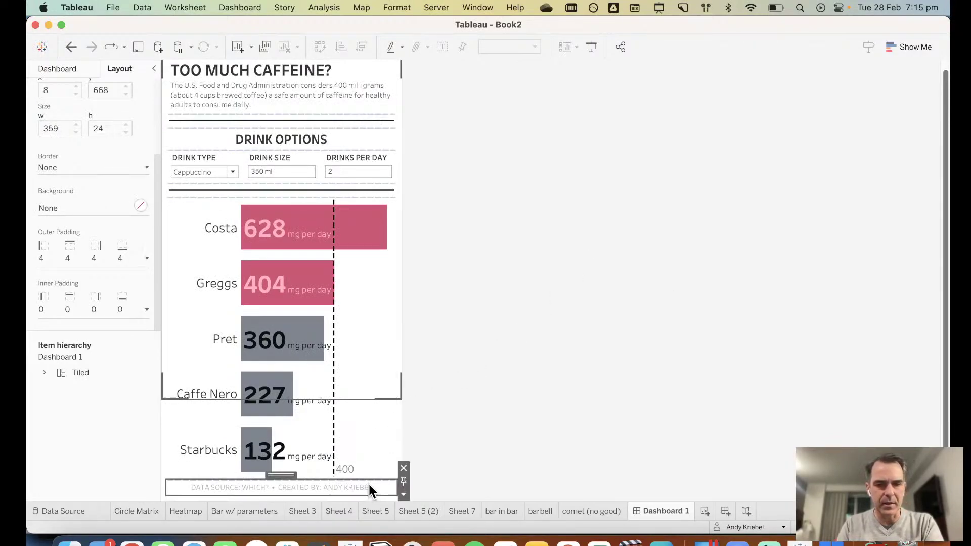
{"action": "left_click", "coordinate": [324, 141]}
{"action": "left_click", "coordinate": [288, 124]}
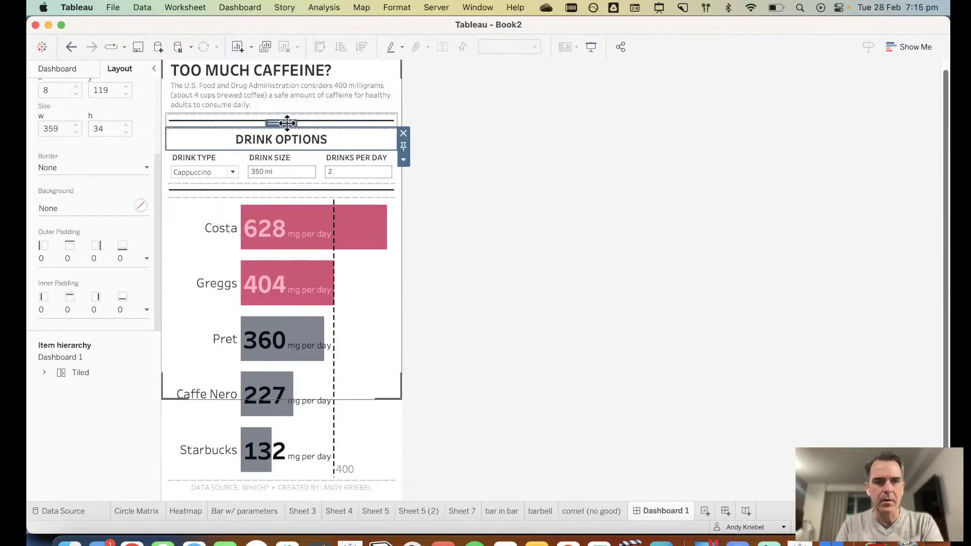
{"action": "left_click", "coordinate": [404, 160]}
{"action": "left_click", "coordinate": [423, 174]}
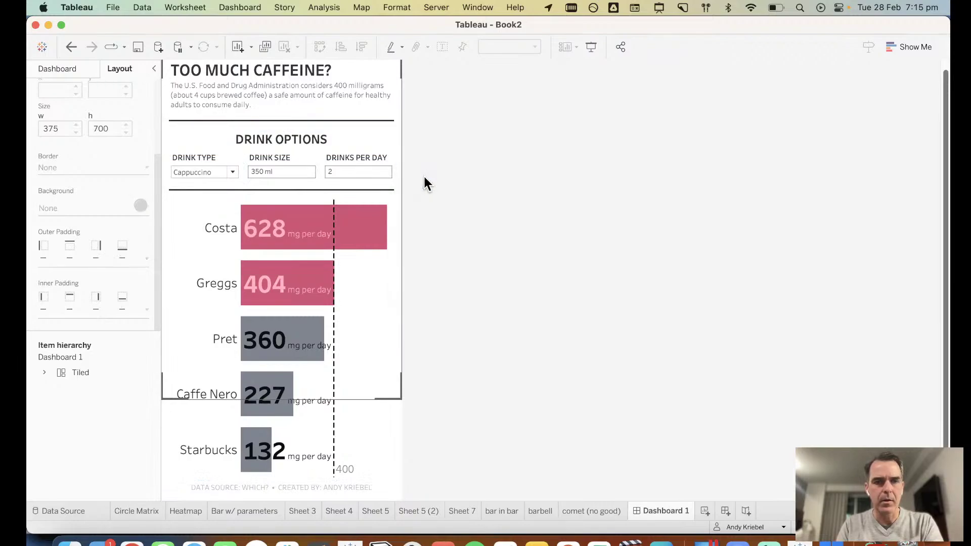
{"action": "left_click", "coordinate": [380, 144]}
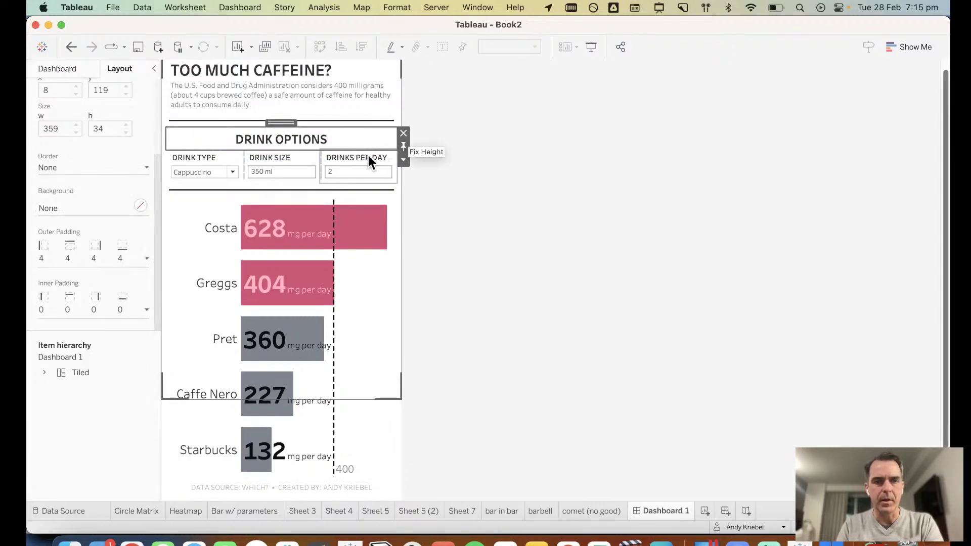
{"action": "left_click", "coordinate": [363, 157]}
{"action": "double_click", "coordinate": [352, 144]}
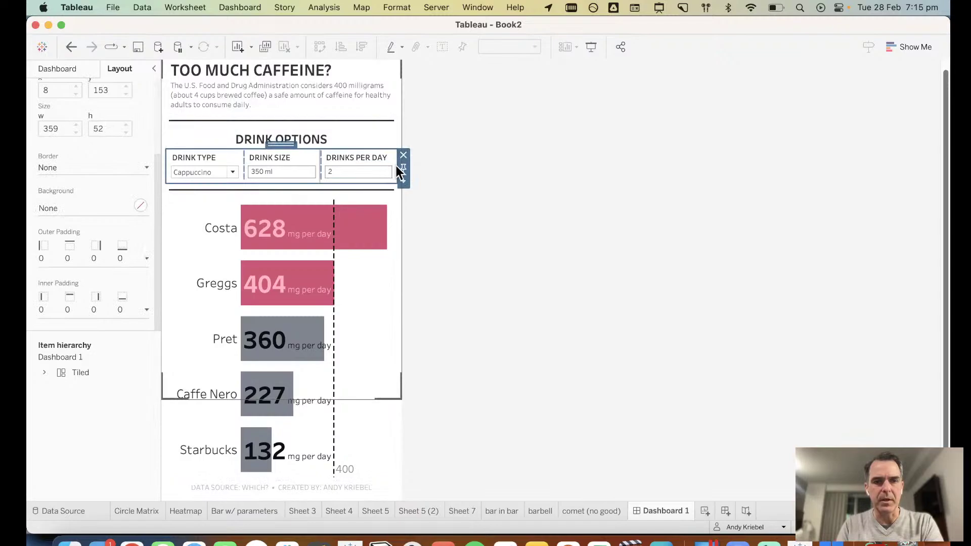
{"action": "left_click", "coordinate": [372, 124]}
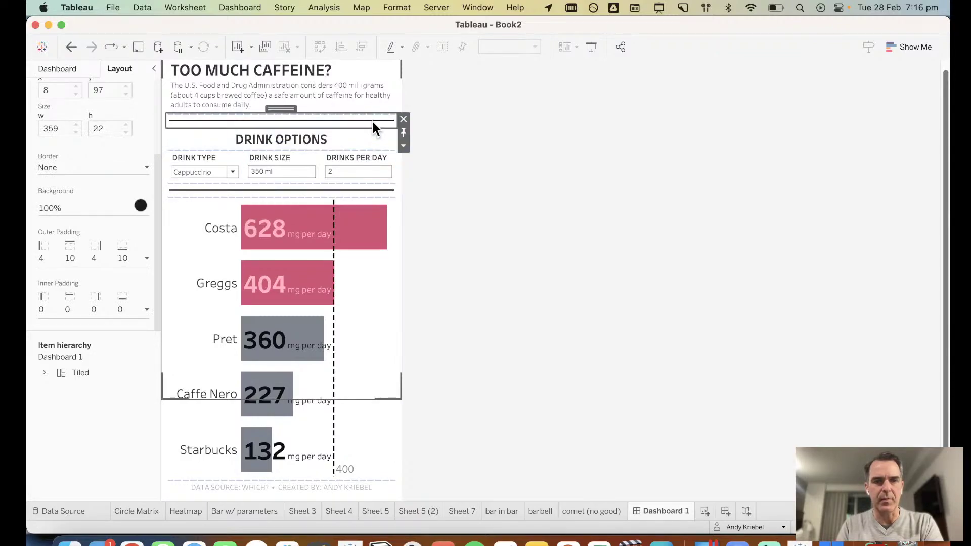
{"action": "left_click", "coordinate": [355, 88]}
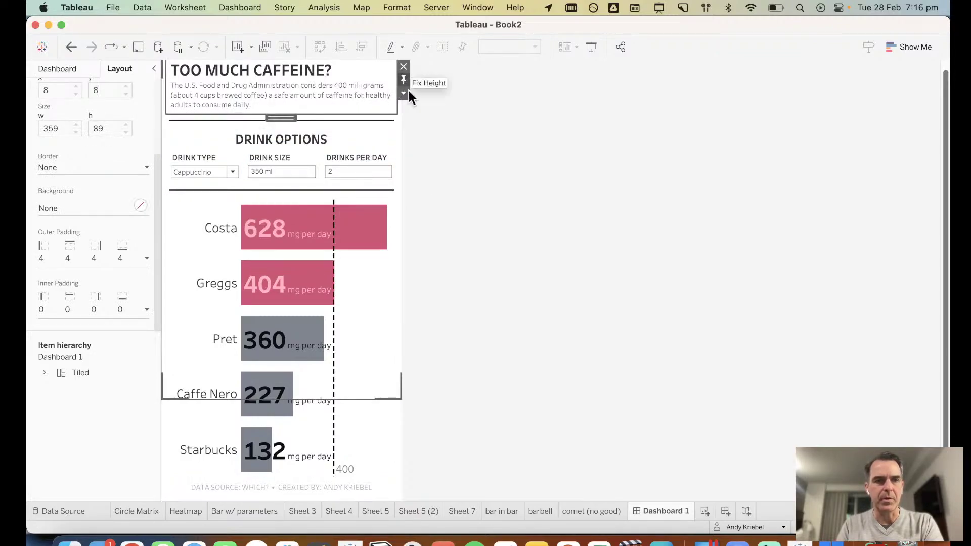
{"action": "left_click", "coordinate": [481, 208]}
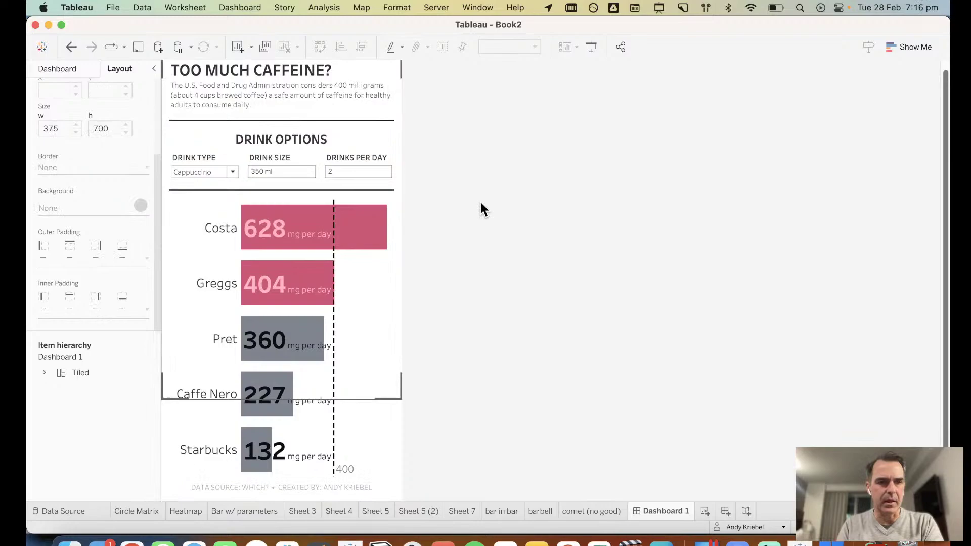
{"action": "left_click", "coordinate": [375, 189]}
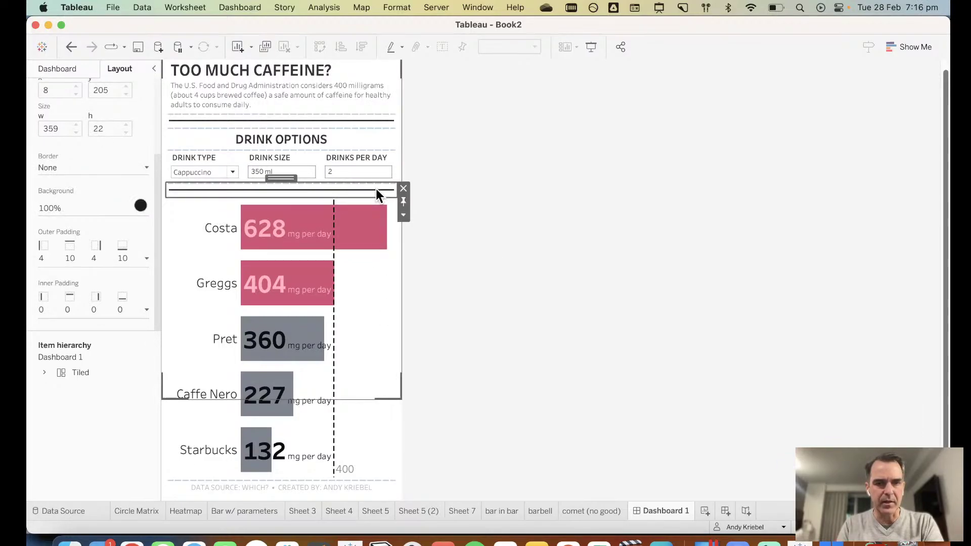
{"action": "left_click", "coordinate": [360, 488]}
{"action": "left_click", "coordinate": [536, 403]}
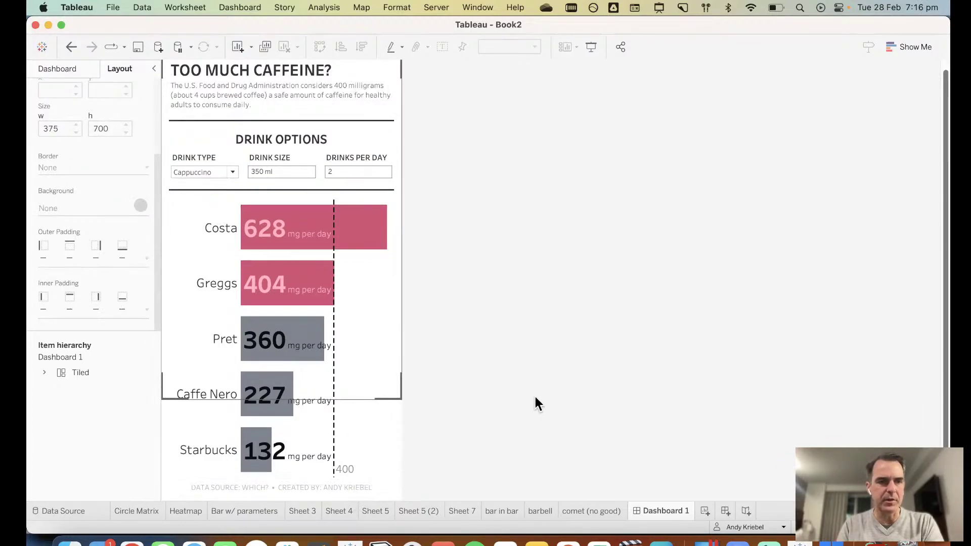
Step: Try a phone layout height of 900px and return it to 700px
{"action": "left_click", "coordinate": [64, 67]}
{"action": "left_click", "coordinate": [124, 211]}
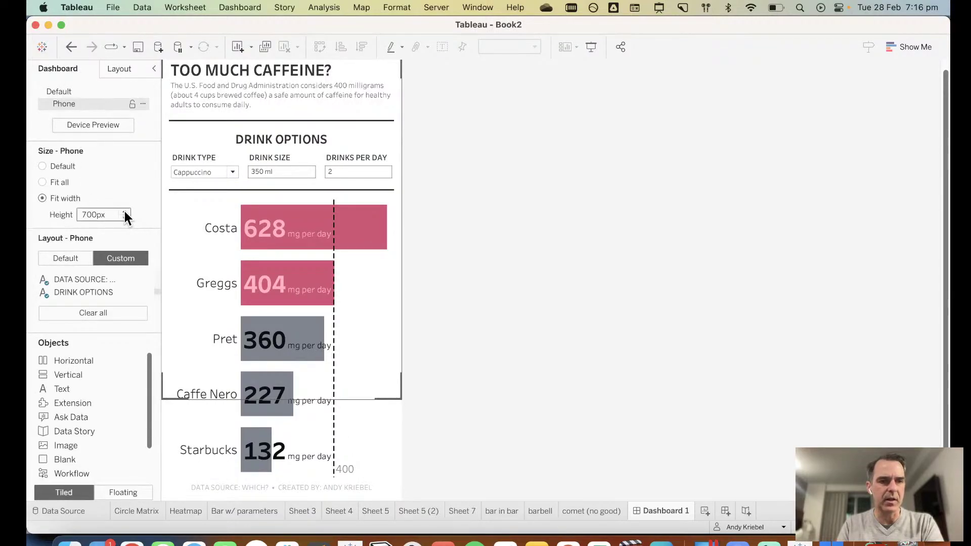
{"action": "left_click", "coordinate": [125, 212]}
{"action": "left_click", "coordinate": [124, 214]}
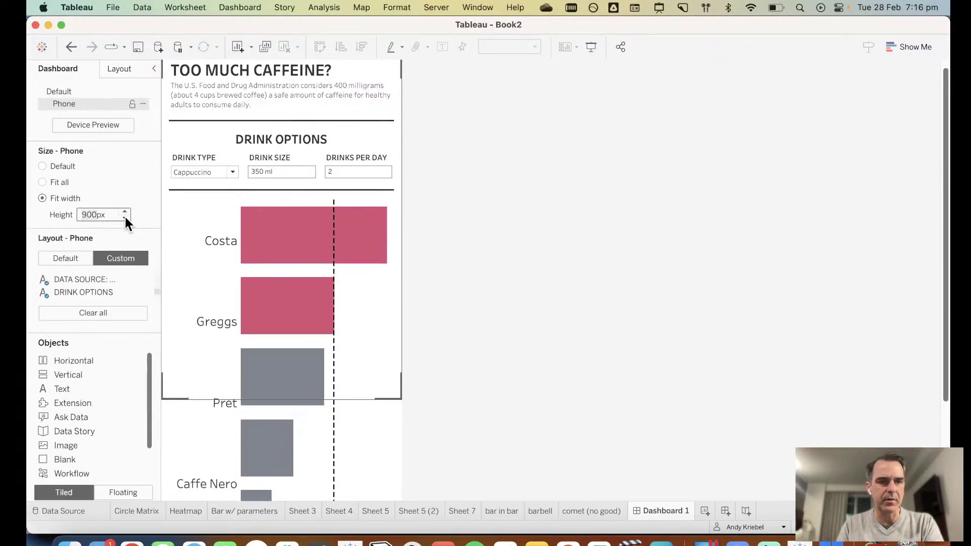
{"action": "left_click", "coordinate": [126, 217]}
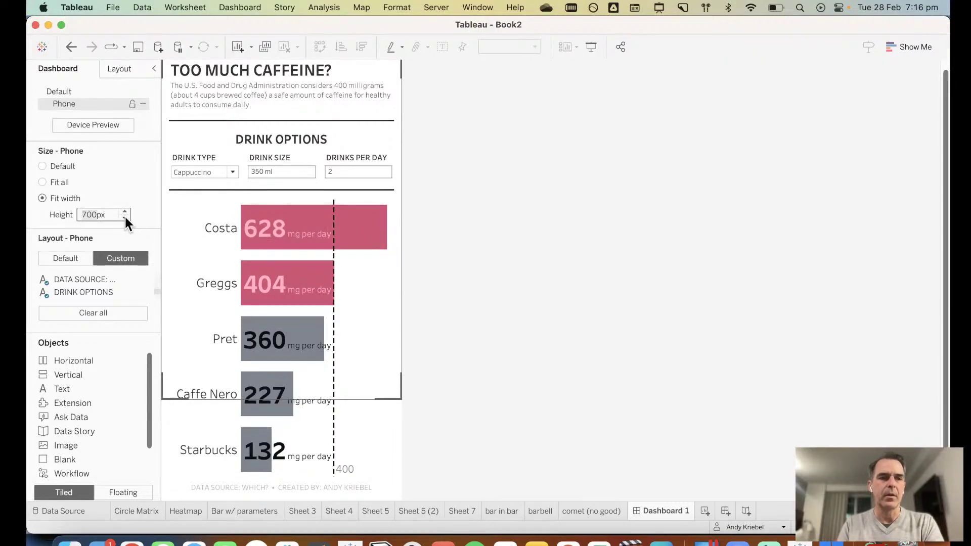
Step: Turn on the device preview, set the phone layout's height to 667px and turn off the Tableau Mobile app option
{"action": "left_click", "coordinate": [107, 123]}
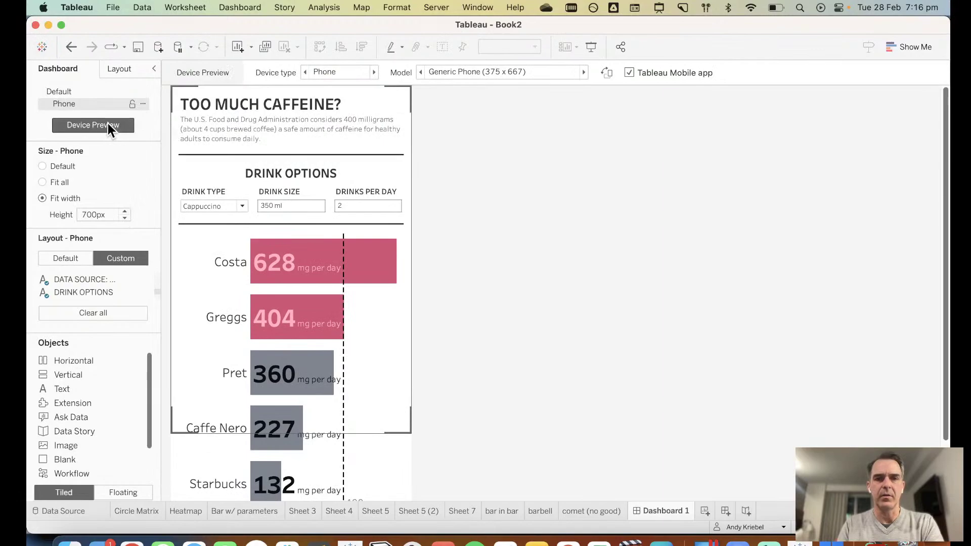
{"action": "double_click", "coordinate": [89, 213]}
{"action": "type", "text": "667"}
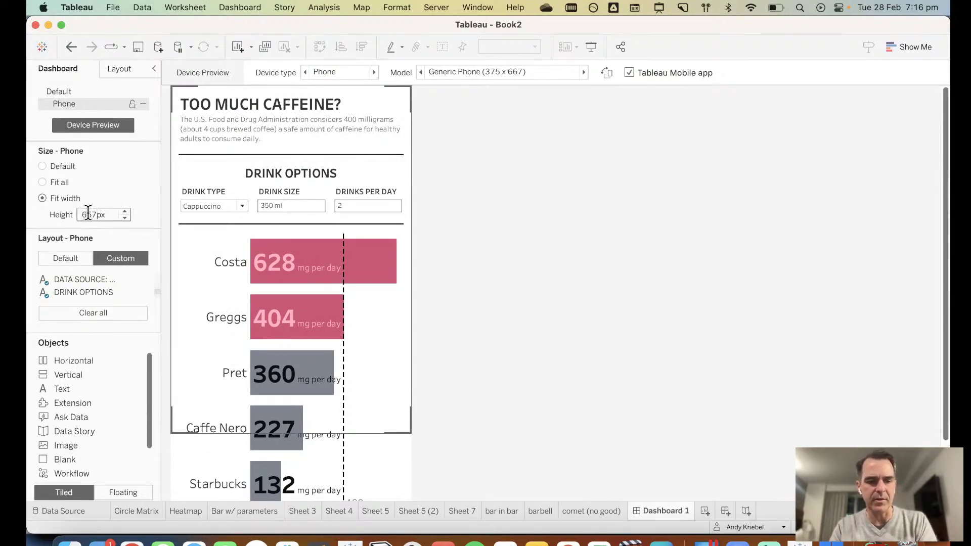
{"action": "key", "text": "Return"}
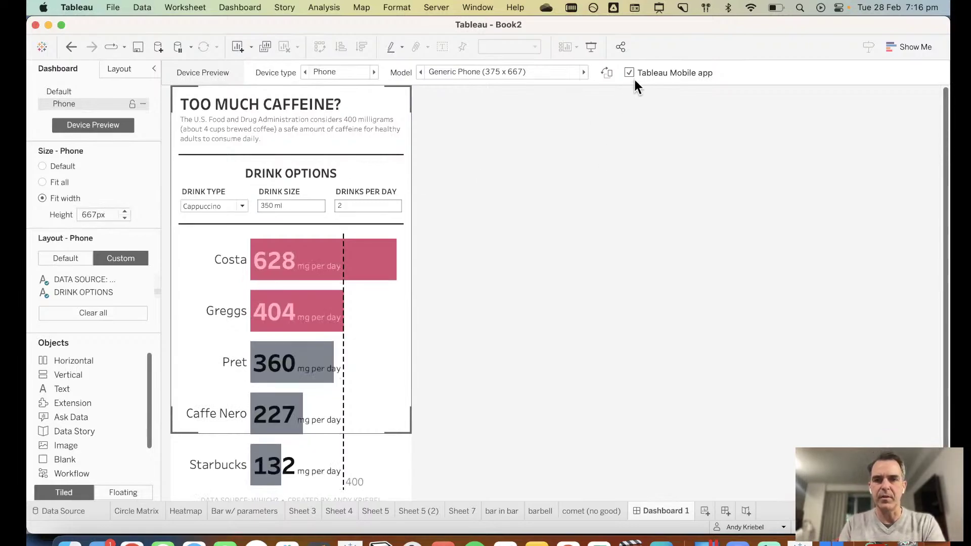
{"action": "left_click", "coordinate": [629, 73]}
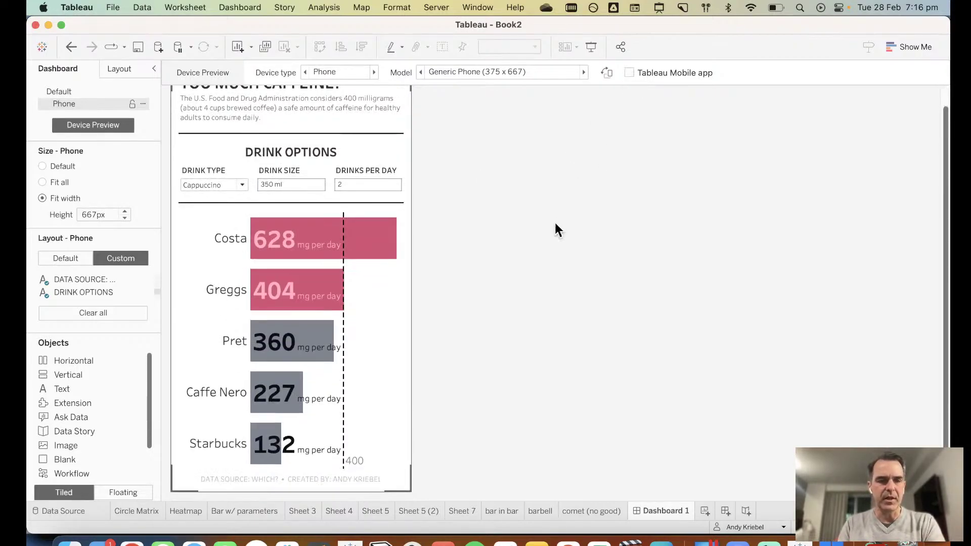
{"action": "scroll", "coordinate": [555, 230], "scroll_direction": "up", "scroll_amount": 2}
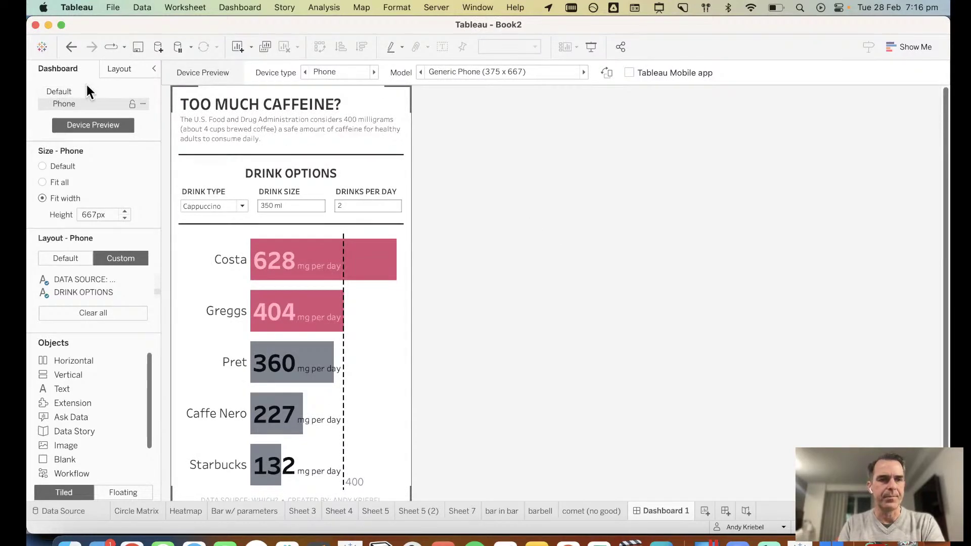
Step: Enlarge the phone title's heading to size 22 and toggle the title object's fixed-height setting so its full text fits
{"action": "left_click", "coordinate": [266, 105]}
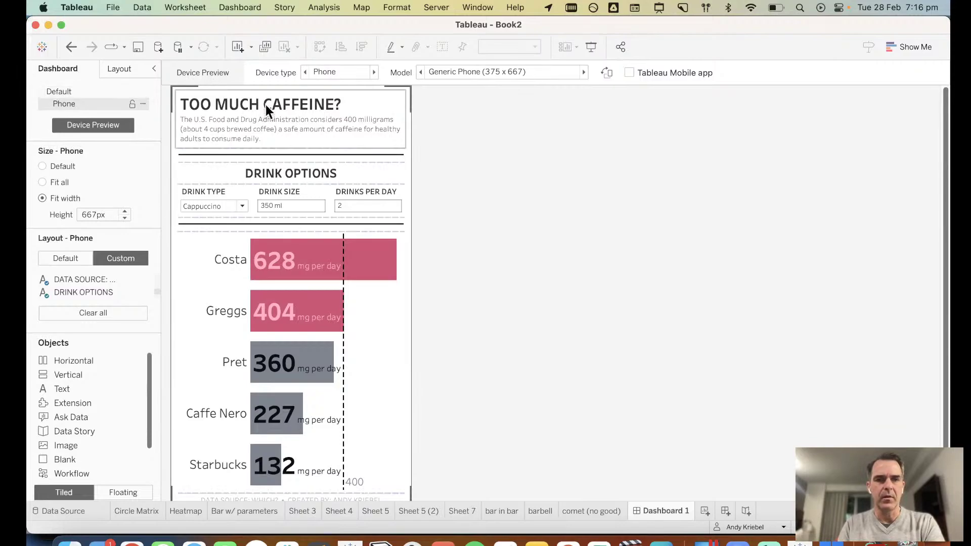
{"action": "double_click", "coordinate": [269, 110]}
{"action": "triple_click", "coordinate": [499, 231]}
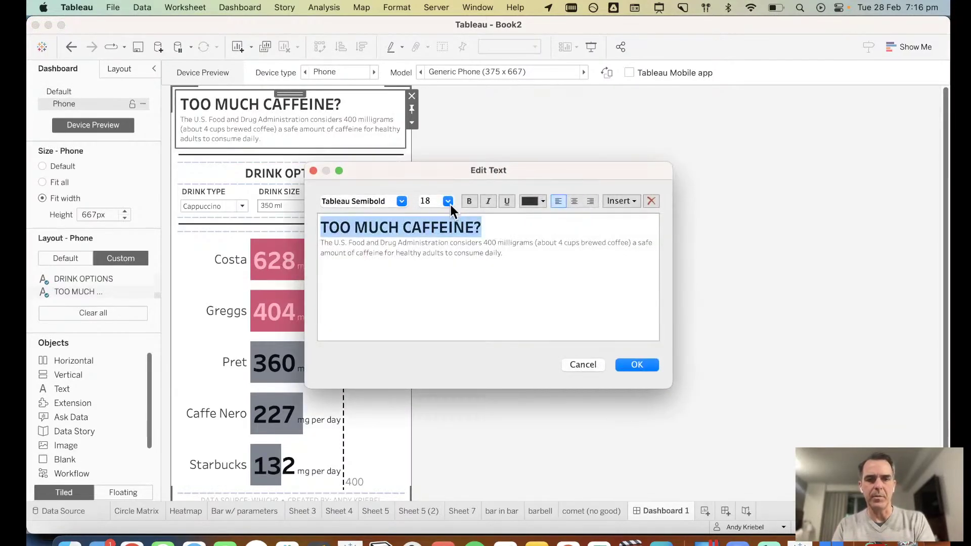
{"action": "left_click", "coordinate": [448, 201]}
{"action": "left_click", "coordinate": [437, 314]}
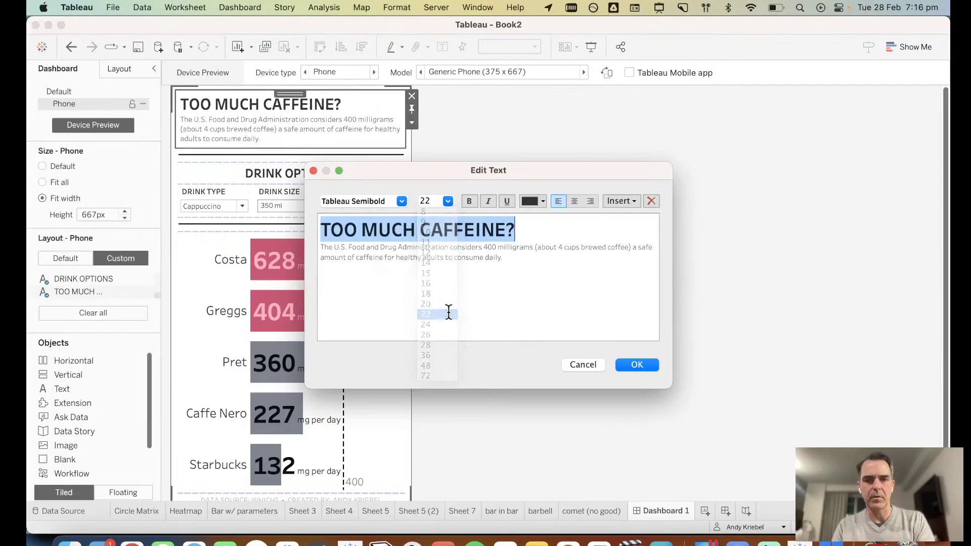
{"action": "left_click", "coordinate": [639, 366]}
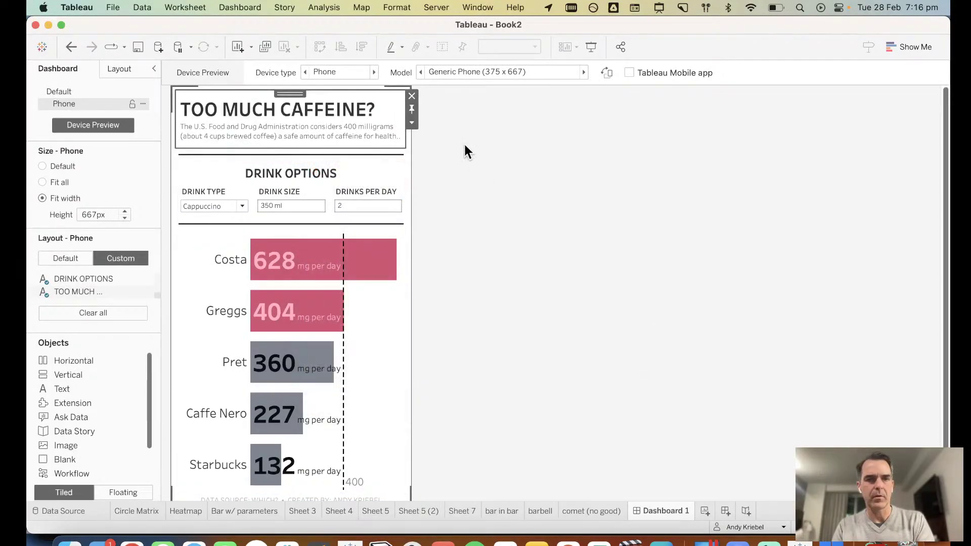
{"action": "left_click", "coordinate": [413, 109]}
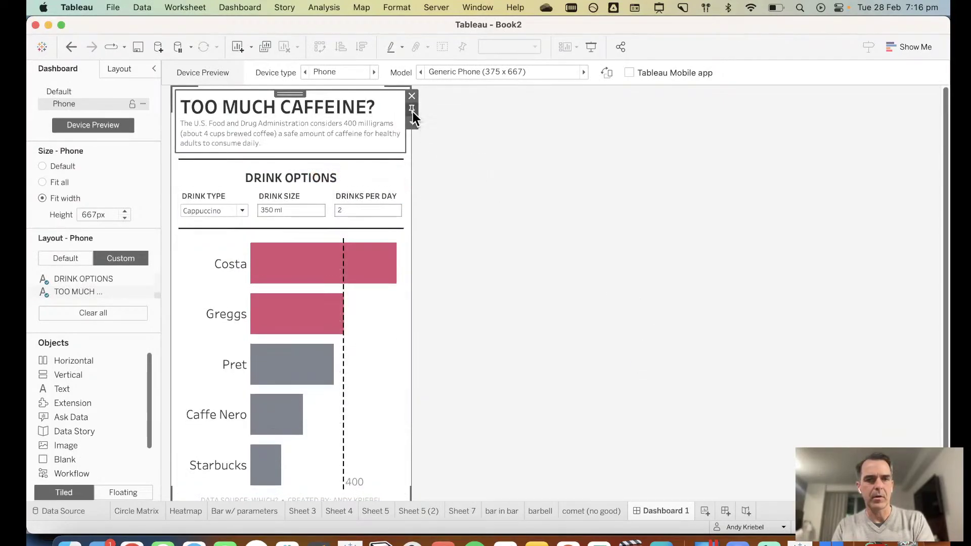
{"action": "left_click", "coordinate": [485, 198]}
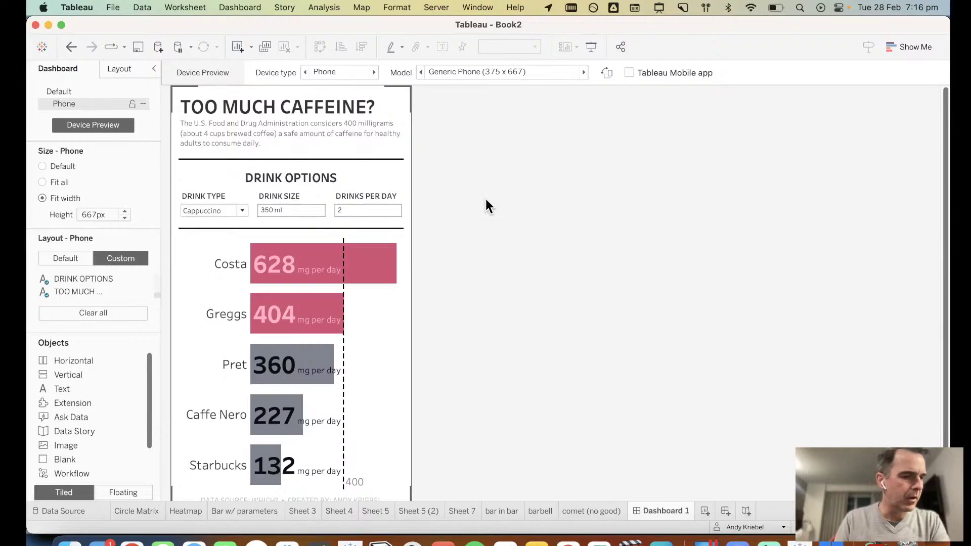
Step: Return to the Default dashboard layout, turn off the device preview and open the title text for editing
{"action": "left_click", "coordinate": [68, 91]}
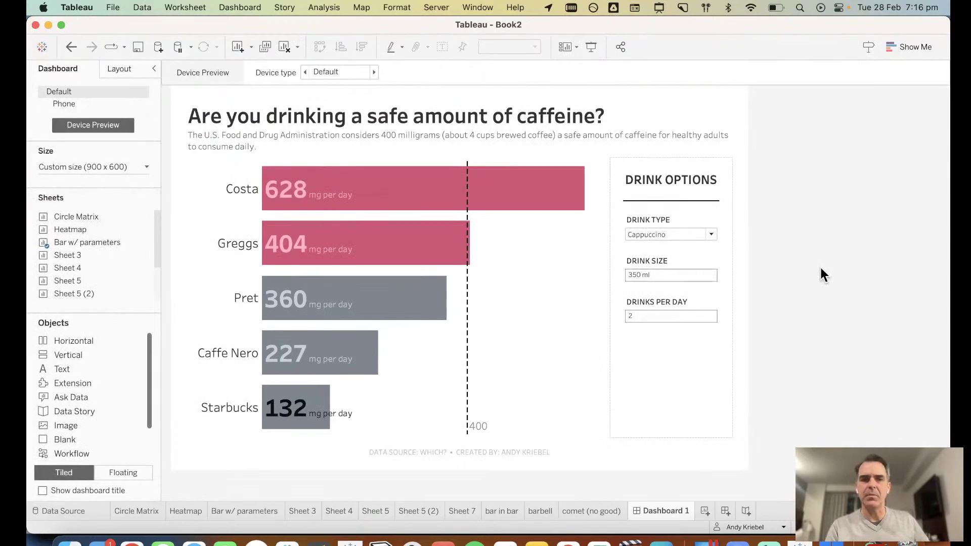
{"action": "left_click", "coordinate": [80, 125]}
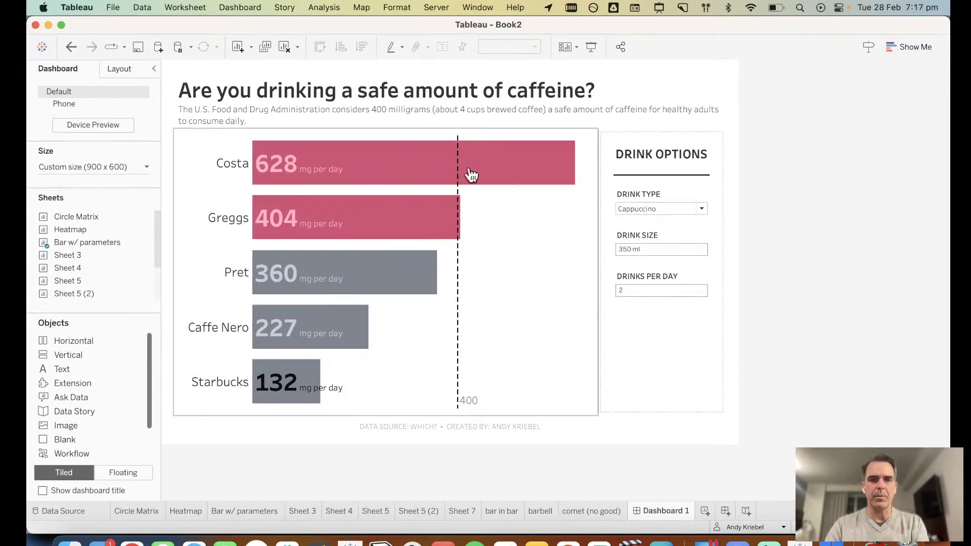
{"action": "double_click", "coordinate": [393, 105]}
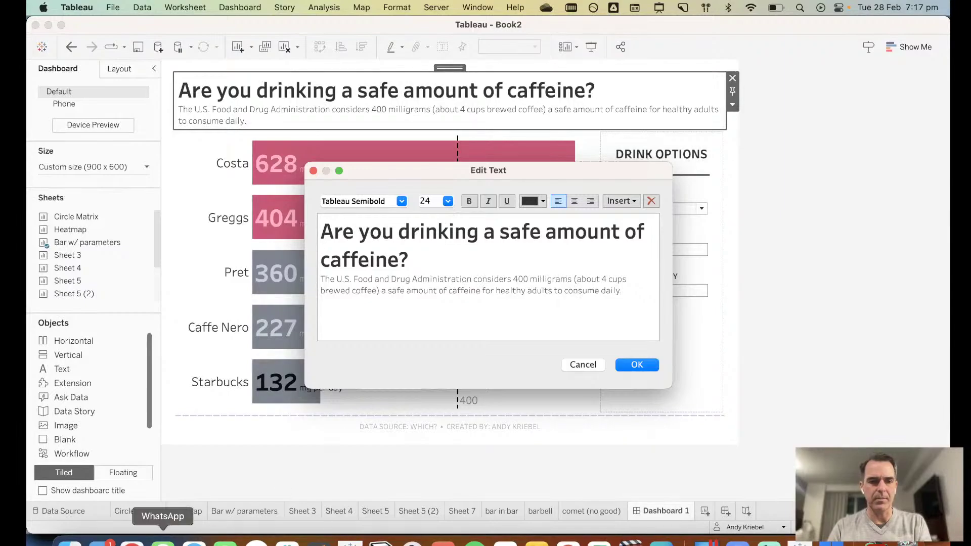
{"action": "left_click", "coordinate": [133, 543]}
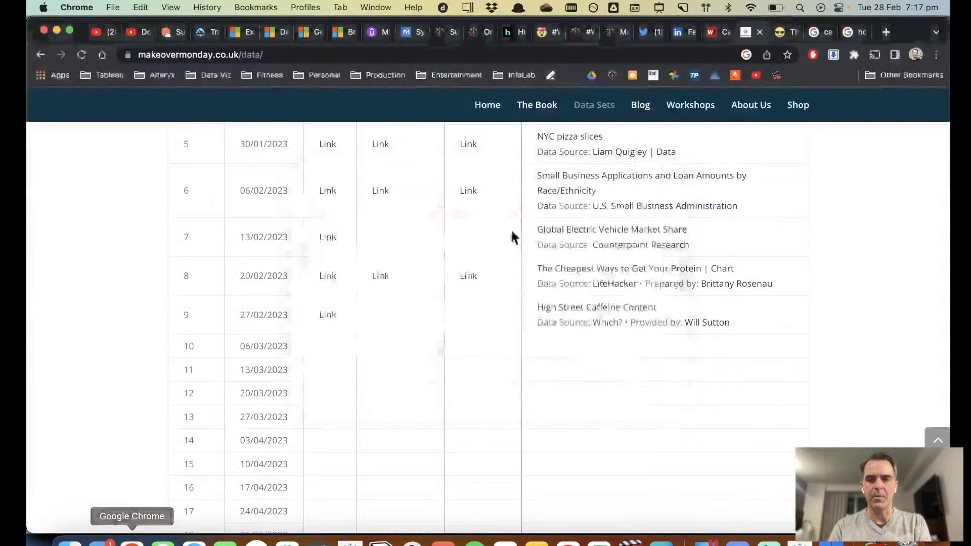
{"action": "left_click", "coordinate": [888, 32]}
{"action": "type", "text": "4 CUP"}
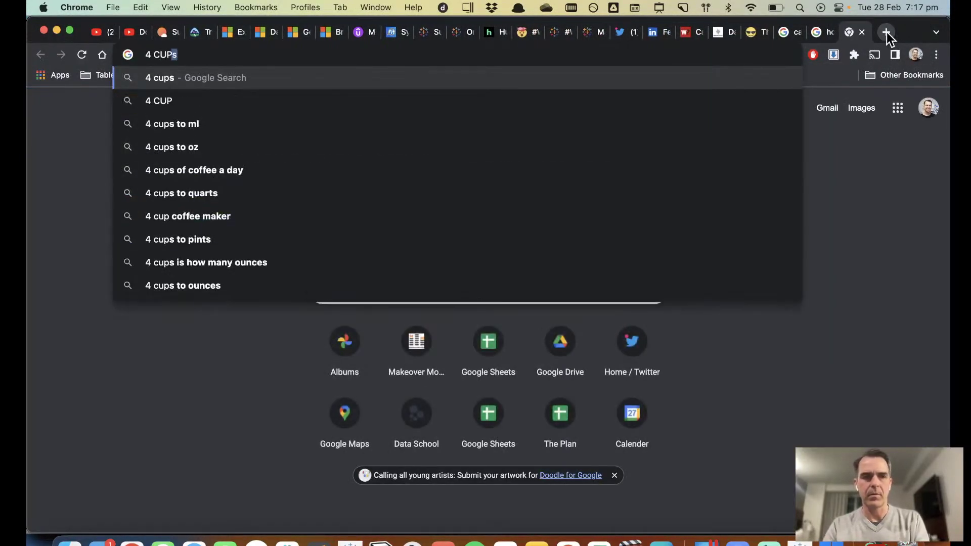
{"action": "key", "text": "Escape"}
{"action": "key", "text": "super+Tab"}
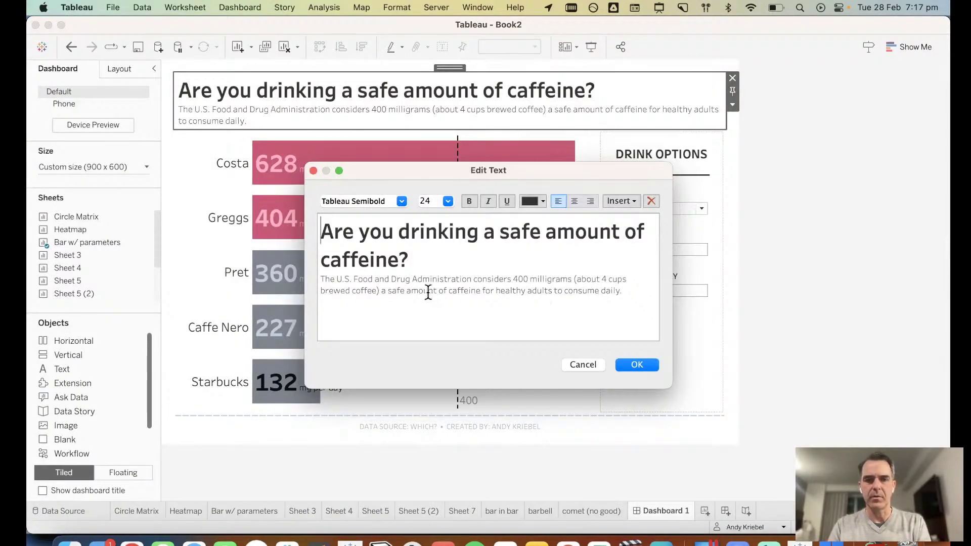
Step: In the subtitle text, replace "brewed" with "of" and shorten "Food and Drug Administration" to "FDA", and apply the edit
{"action": "double_click", "coordinate": [346, 290]}
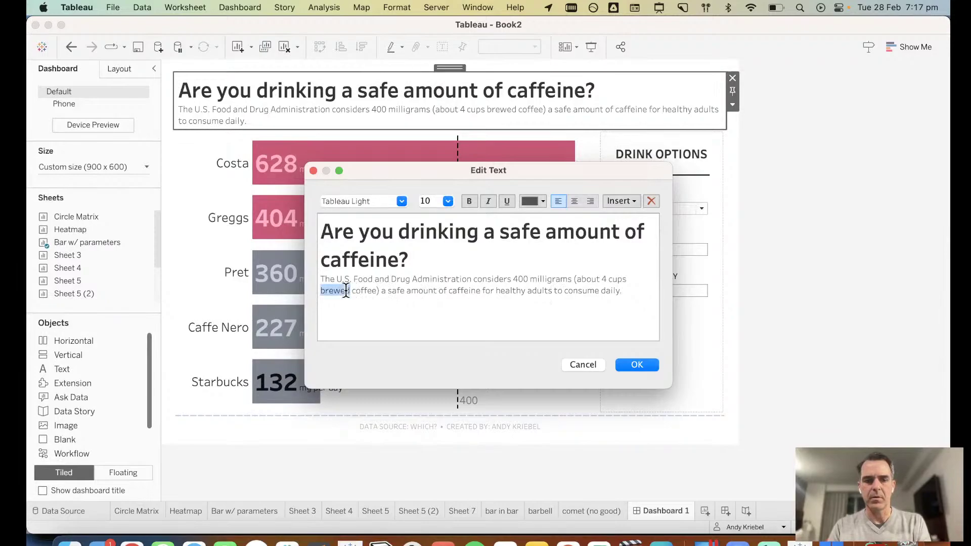
{"action": "type", "text": "of"}
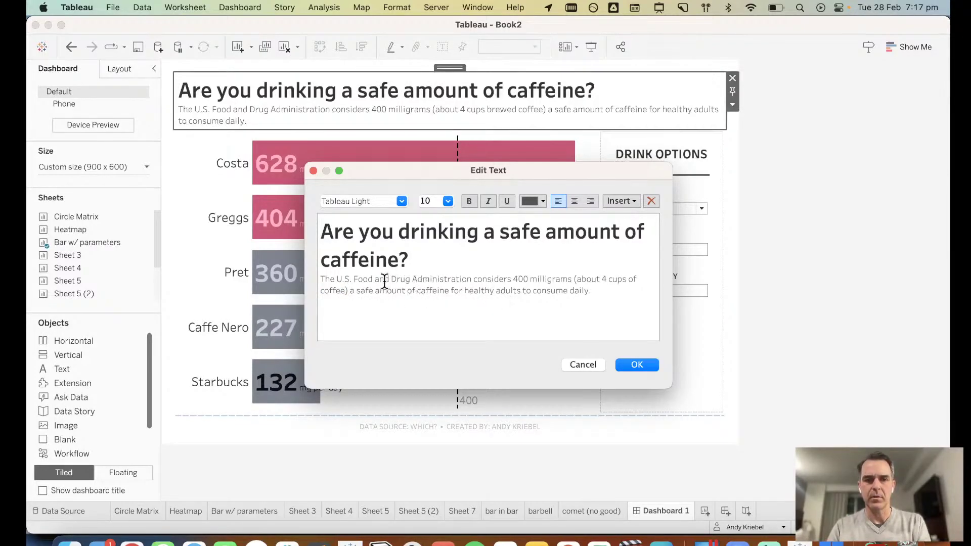
{"action": "left_click_drag", "start_coordinate": [357, 280], "coordinate": [471, 280]}
{"action": "type", "text": "DA"}
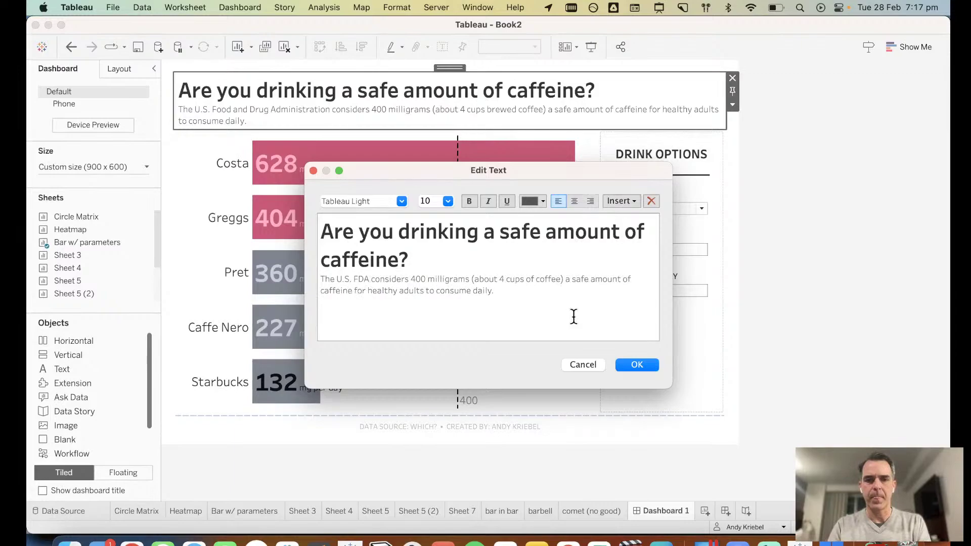
{"action": "left_click", "coordinate": [627, 365]}
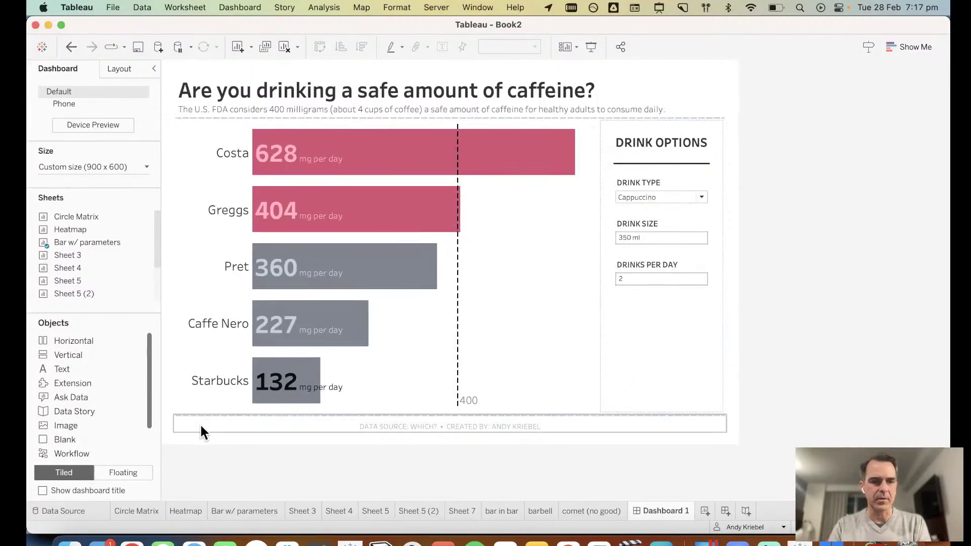
Step: Reopen the dashboard title text for editing and select the whole subtitle sentence below the heading
{"action": "left_click", "coordinate": [296, 109]}
{"action": "double_click", "coordinate": [296, 108]}
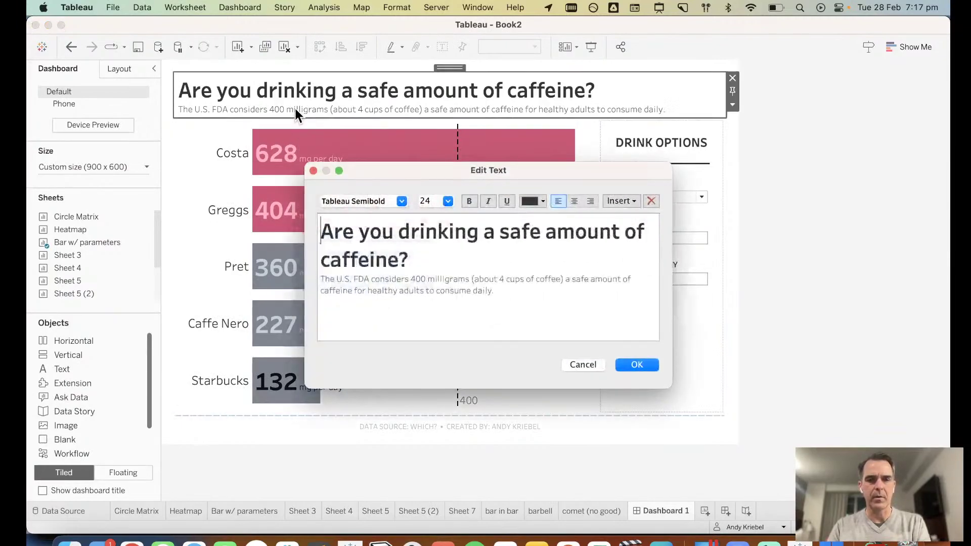
{"action": "key", "text": "Down"}
{"action": "key", "text": "shift+Down"}
{"action": "key", "text": "shift+Down"}
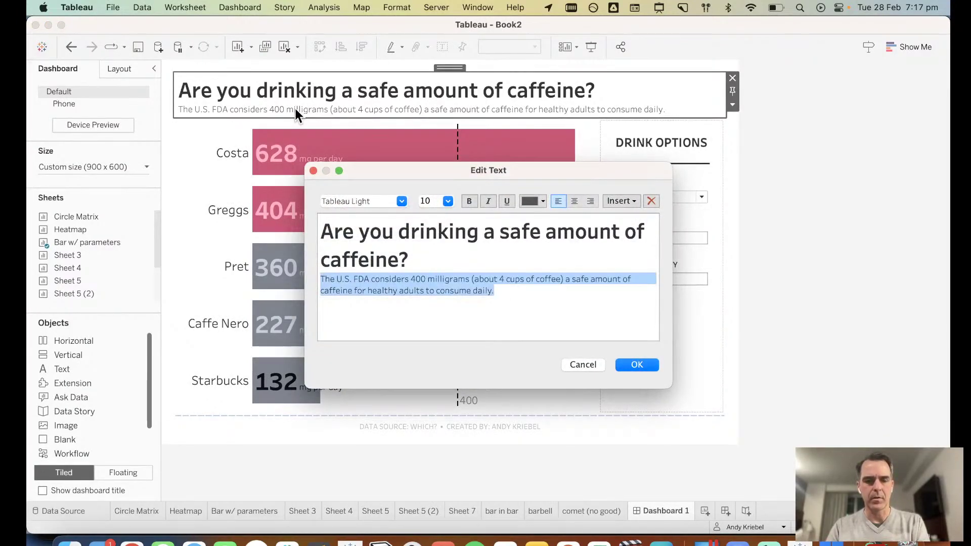